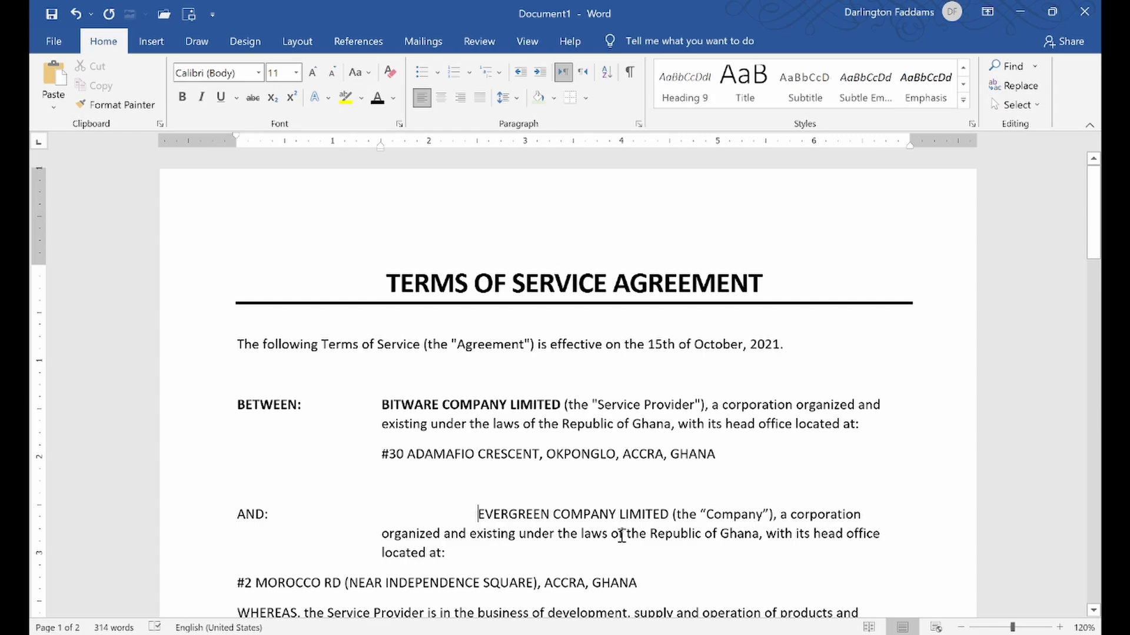
key(BackSpace)
key(BackSpace)
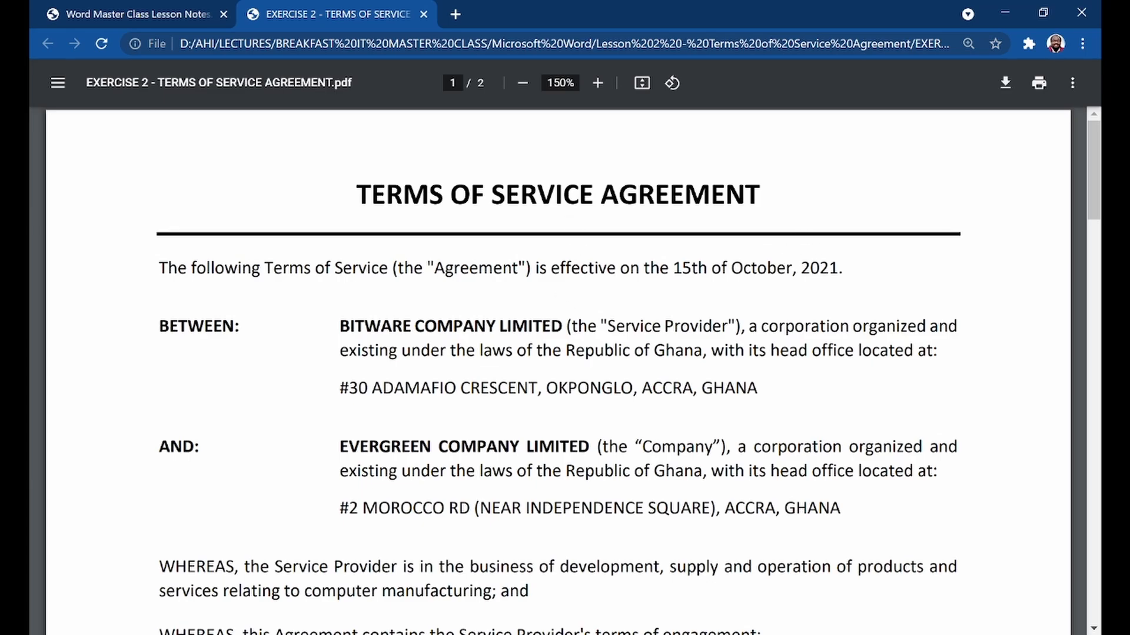
- Review the sample Terms of Service Agreement PDF, examining its title, lettered lists, page footer and signature section
drag(355, 194, 760, 195)
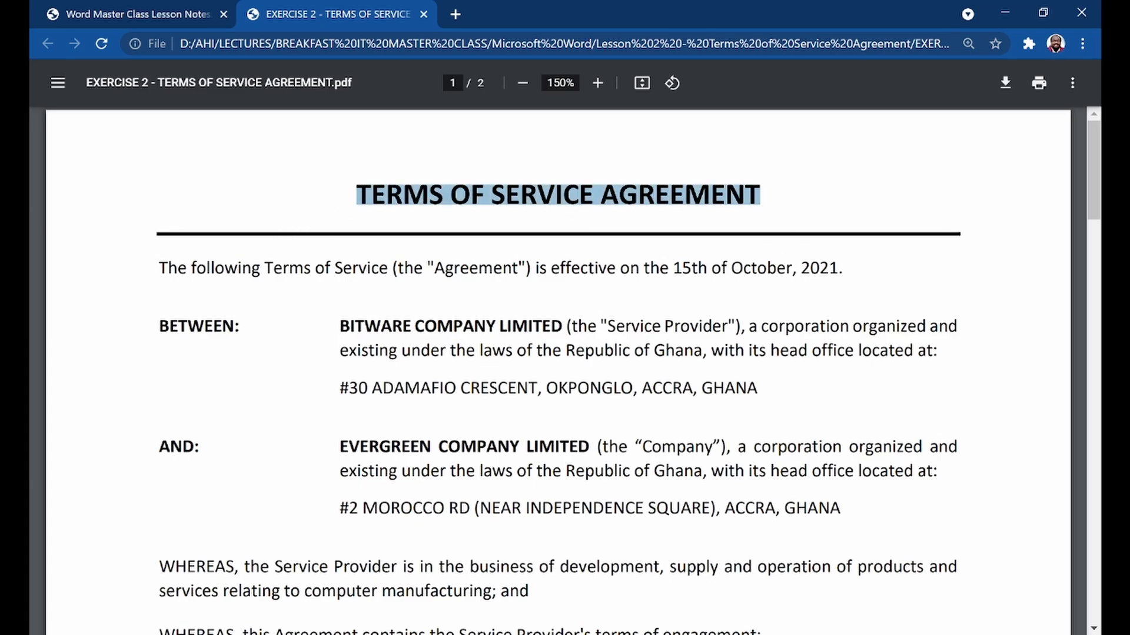
click(259, 265)
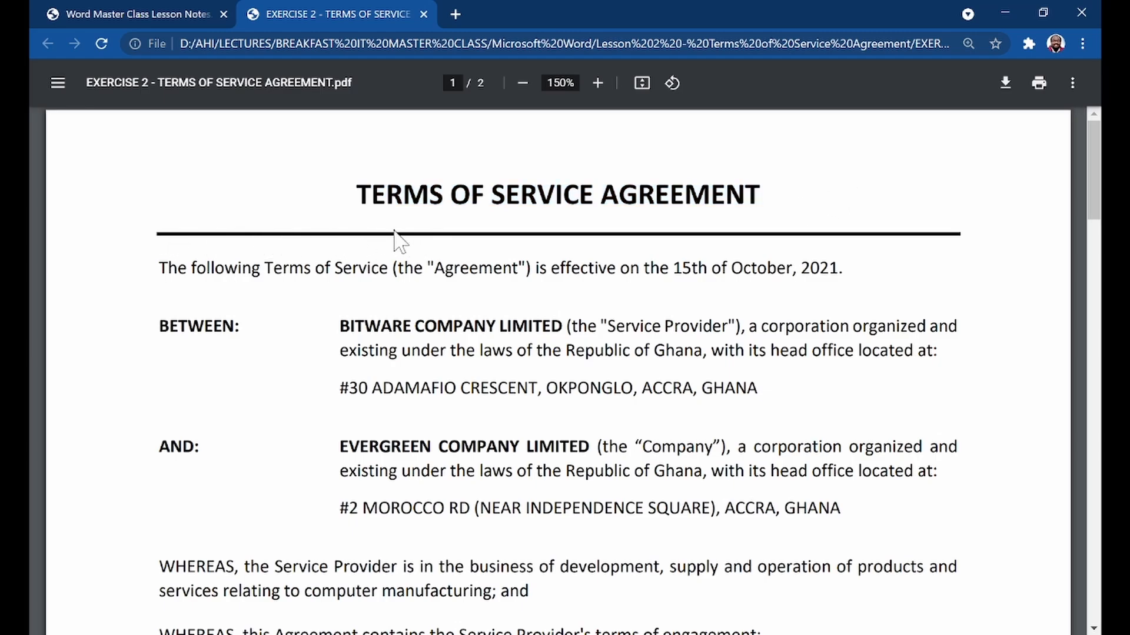
scroll(612, 312, down, 1)
scroll(575, 294, down, 10)
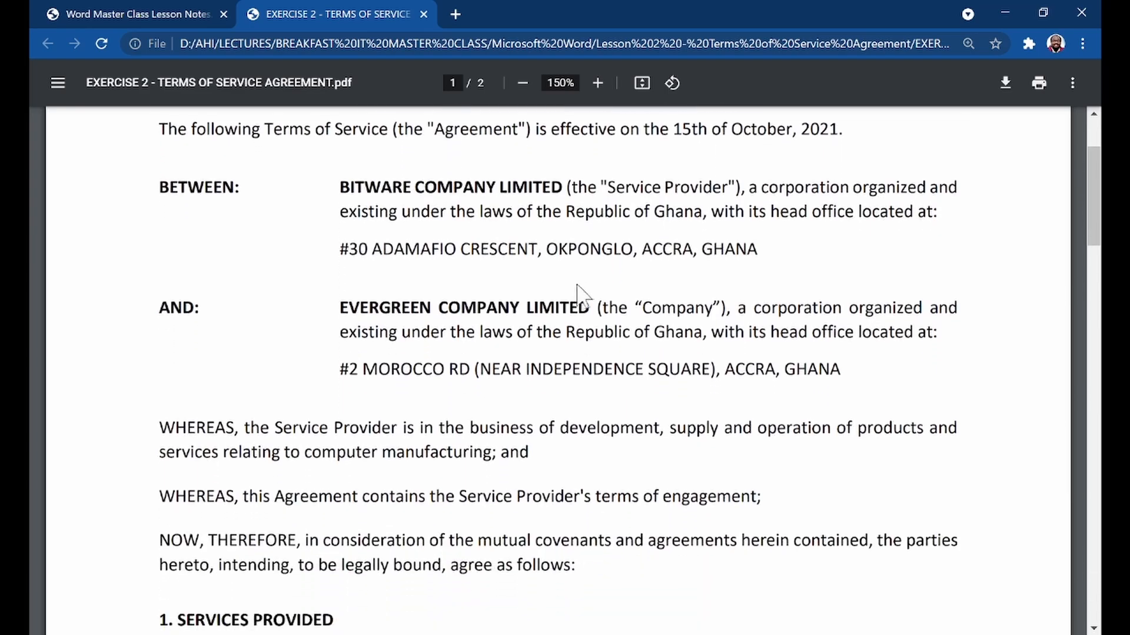
scroll(565, 371, down, 2)
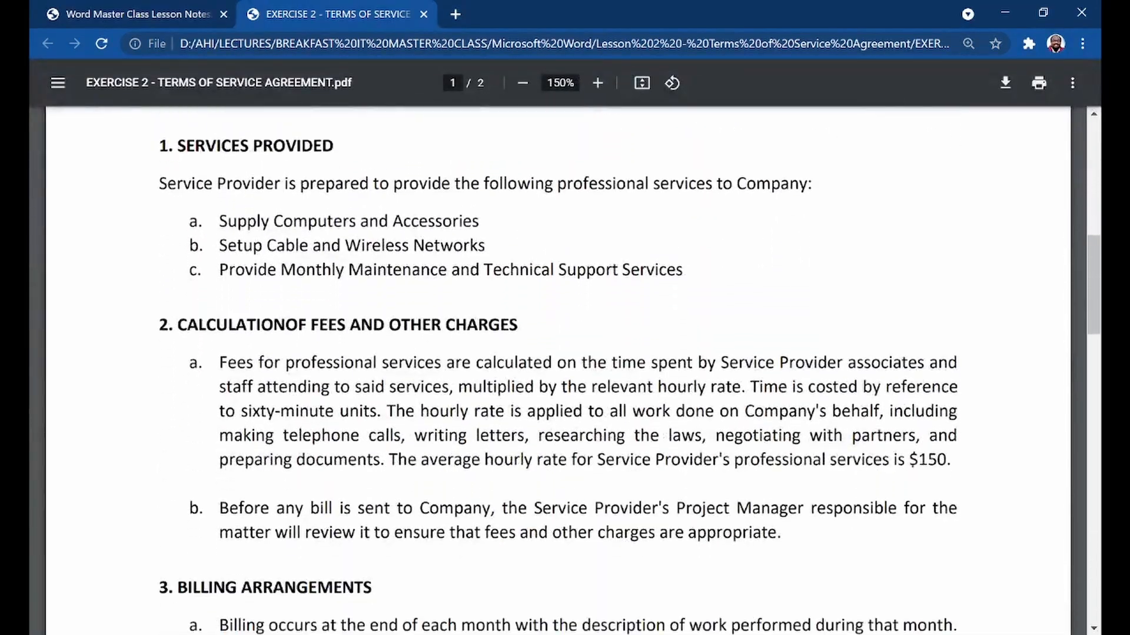
drag(189, 221, 683, 271)
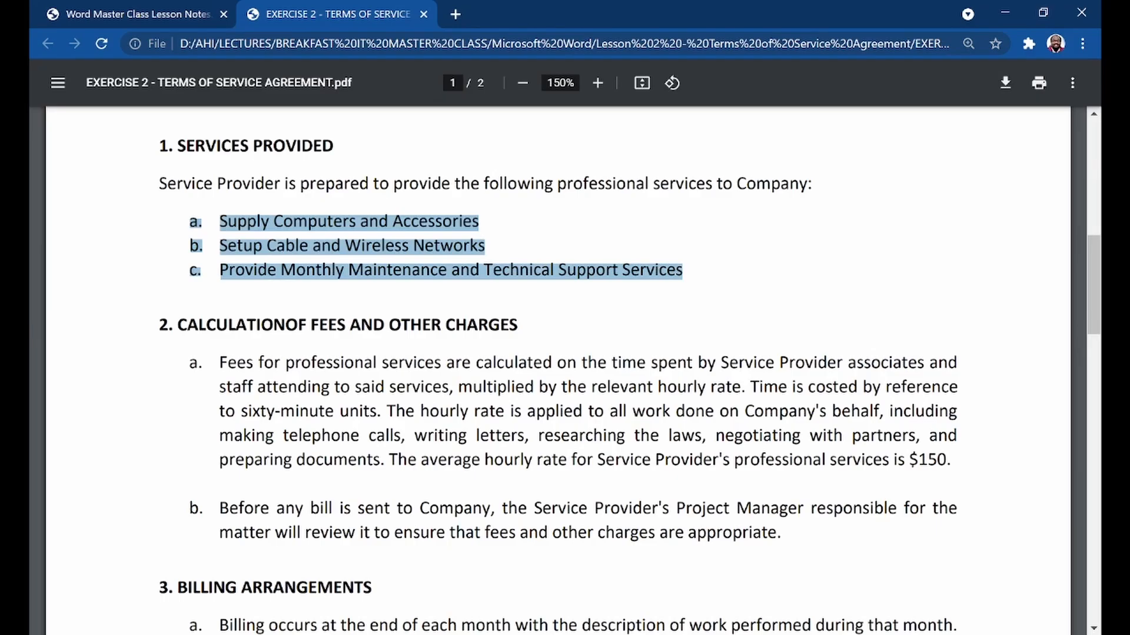
click(595, 320)
scroll(595, 320, down, 5)
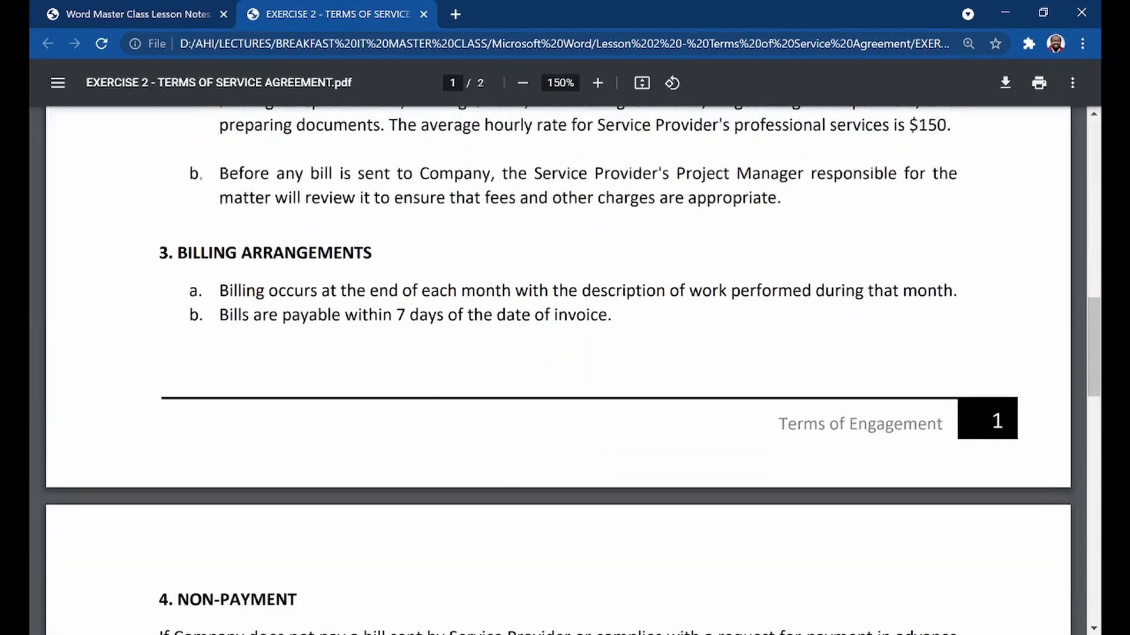
drag(763, 425, 927, 425)
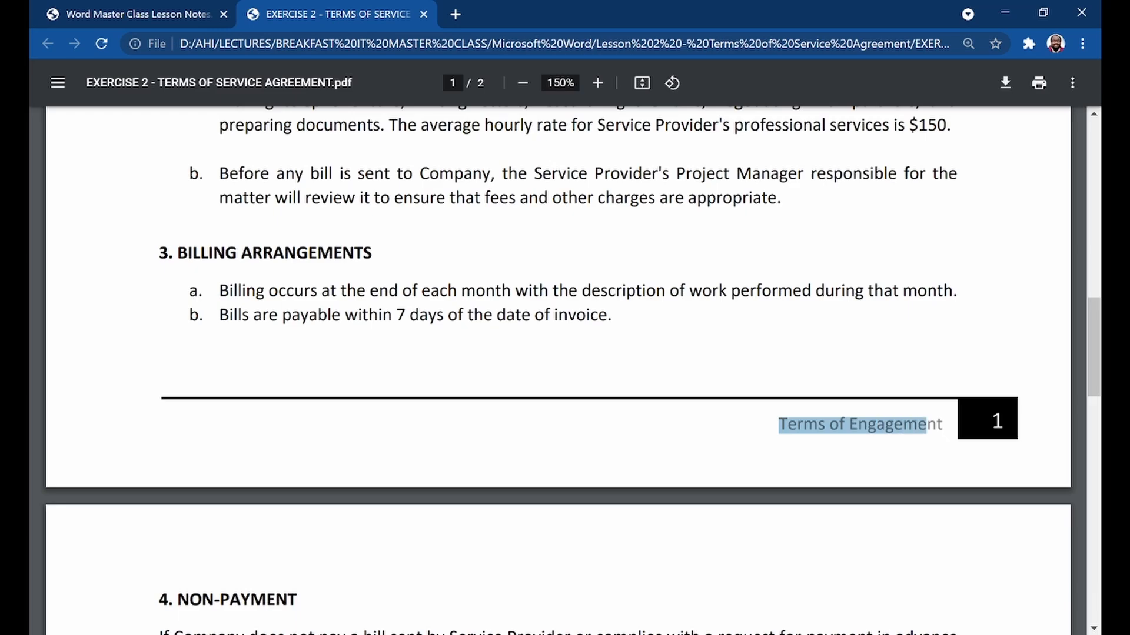
click(936, 425)
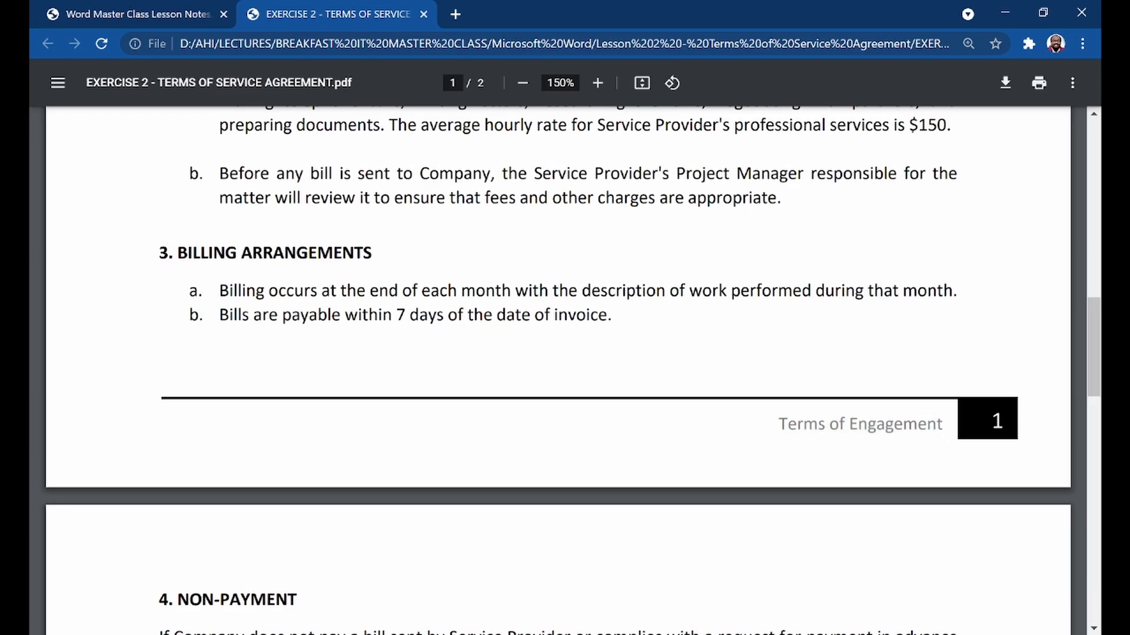
scroll(666, 383, down, 15)
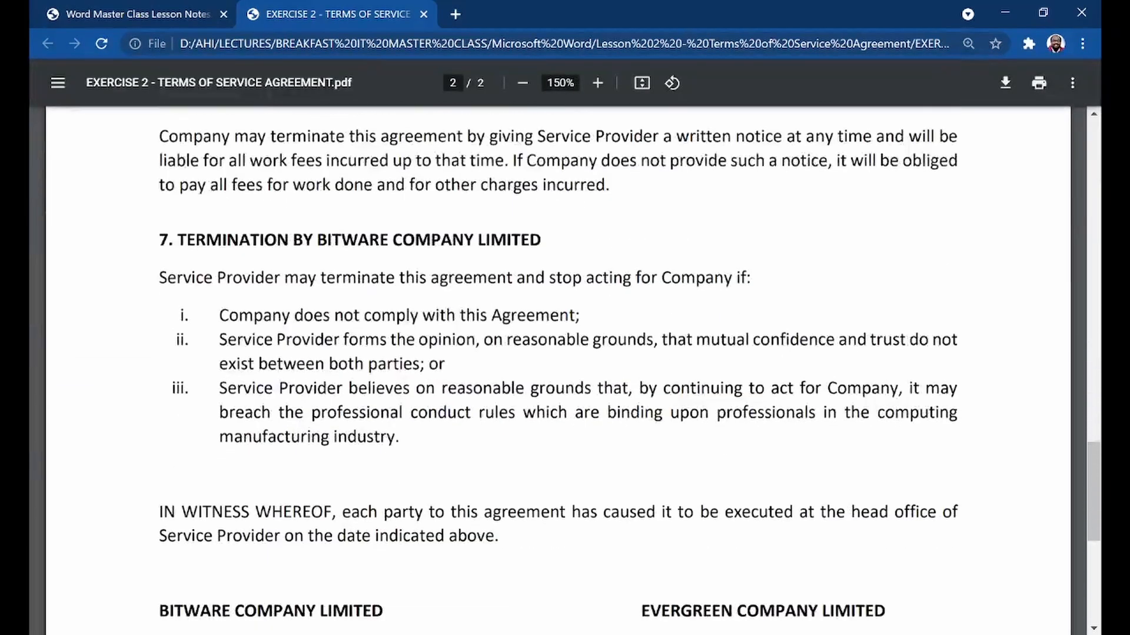
scroll(585, 364, down, 7)
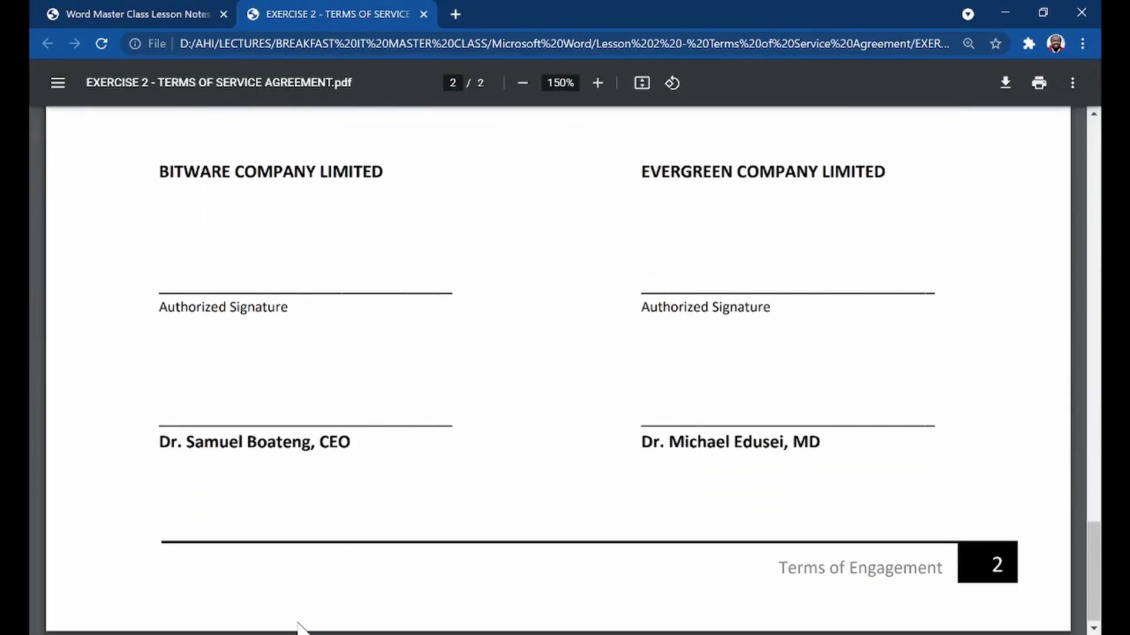
- Switch to Notepad and go through the lesson topics line by line from Styles to Page Numbers
key(alt+Tab)
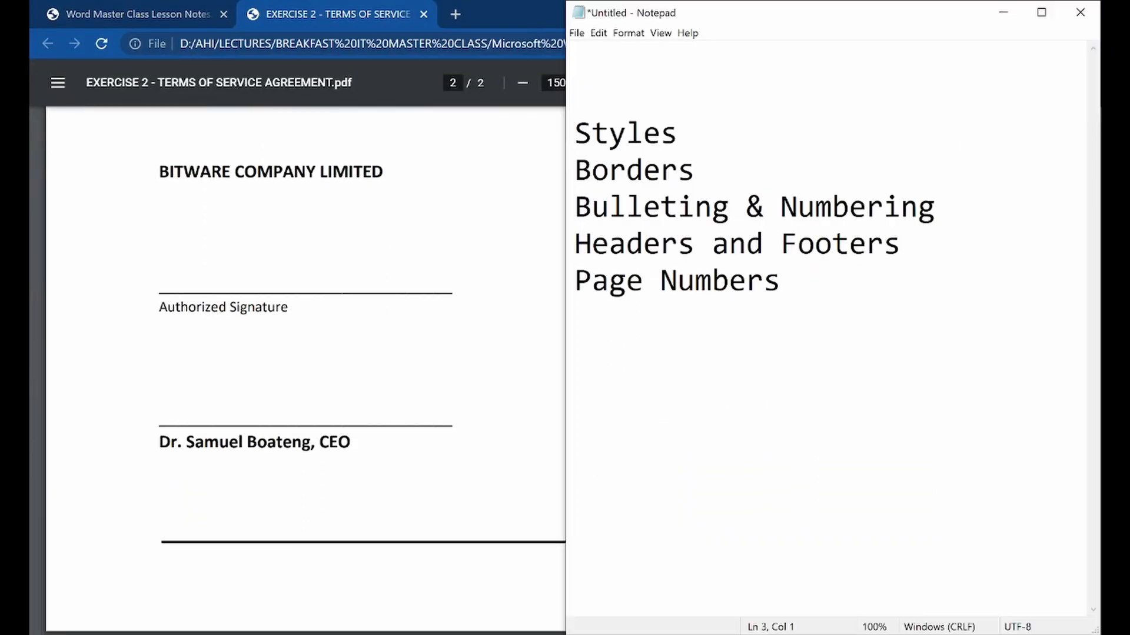
key(shift+End)
key(Down)
key(Home)
key(shift+End)
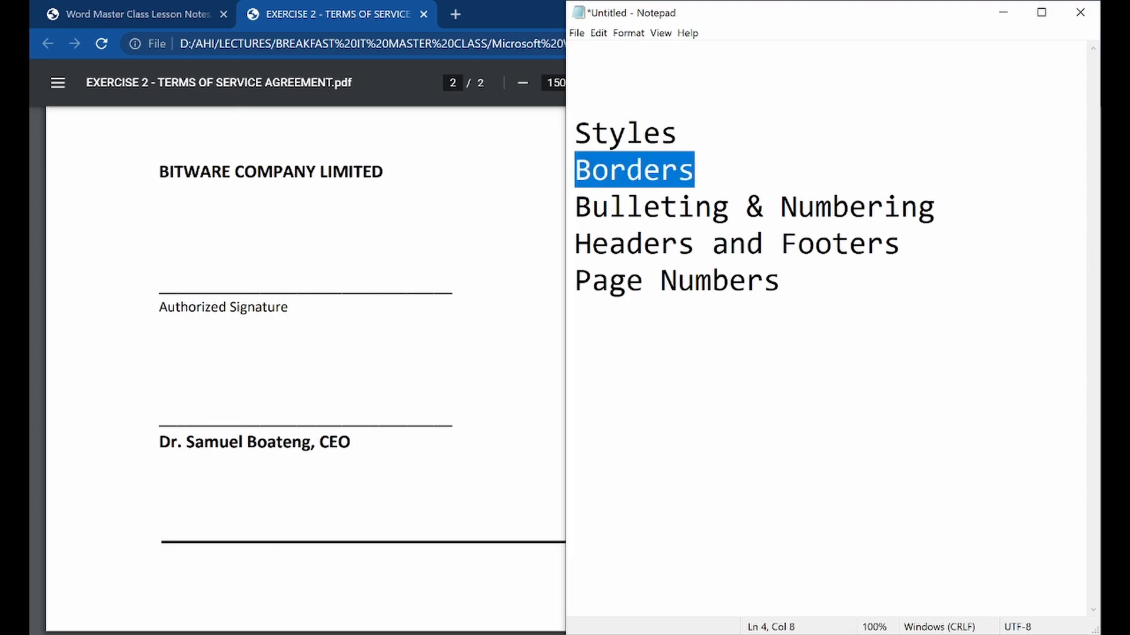
key(Down)
key(Home)
key(shift+End)
key(Down)
key(Home)
key(shift+Right)
key(shift+Right)
key(shift+Right)
key(shift+Right)
key(shift+Right)
key(shift+Right)
key(shift+Right)
key(shift+Right)
key(shift+Right)
key(shift+Right)
key(shift+Right)
key(shift+Right)
key(shift+Right)
key(shift+Right)
key(shift+Right)
key(shift+Right)
key(shift+Right)
key(shift+Right)
key(shift+Right)
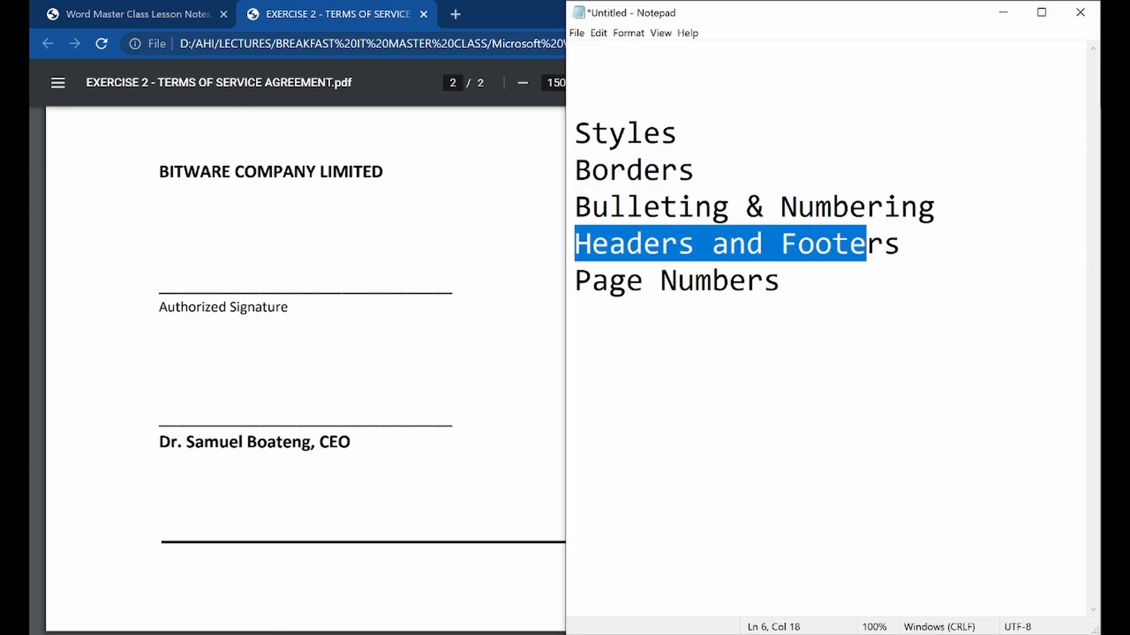
key(Down)
key(Home)
key(shift+End)
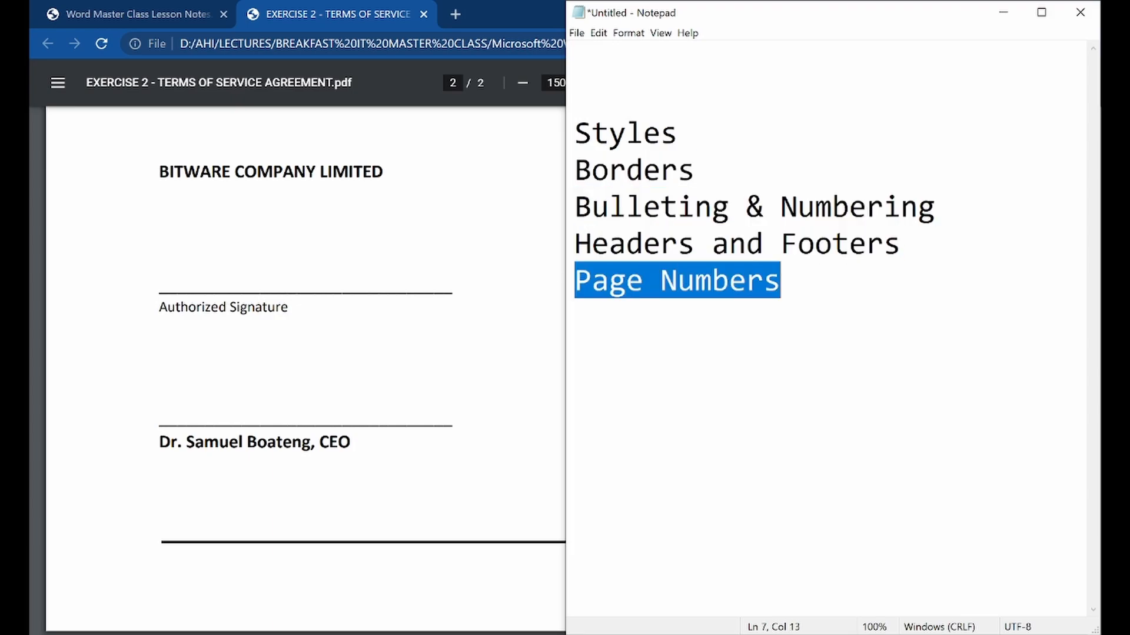
key(ctrl+a)
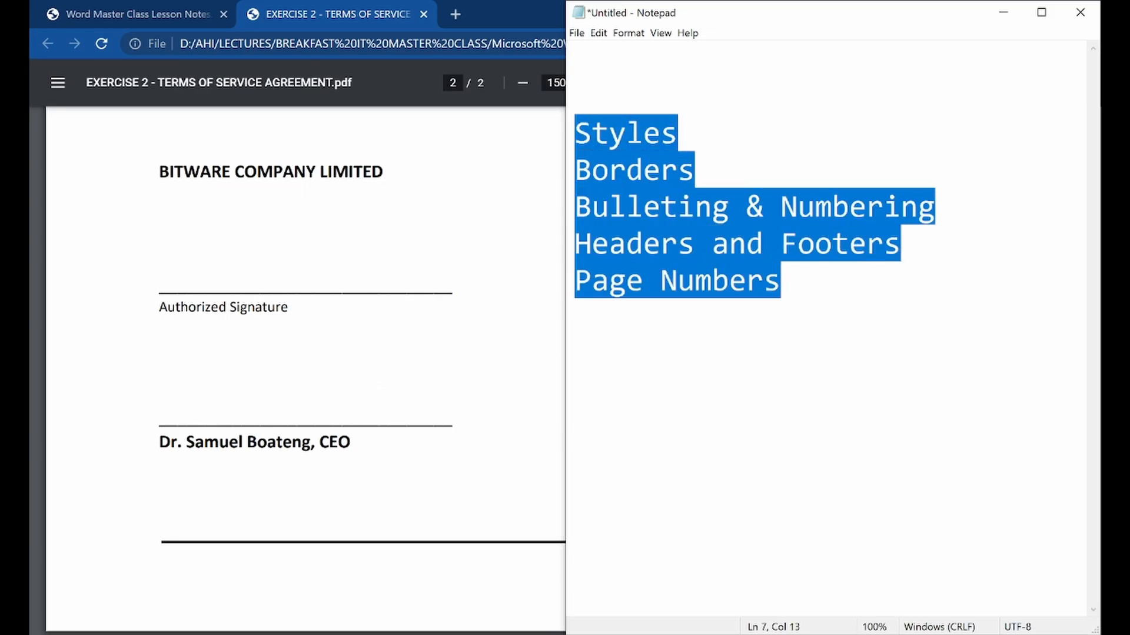
- Return to the agreement PDF and go back to the start of its first page
click(357, 271)
scroll(357, 272, up, 4)
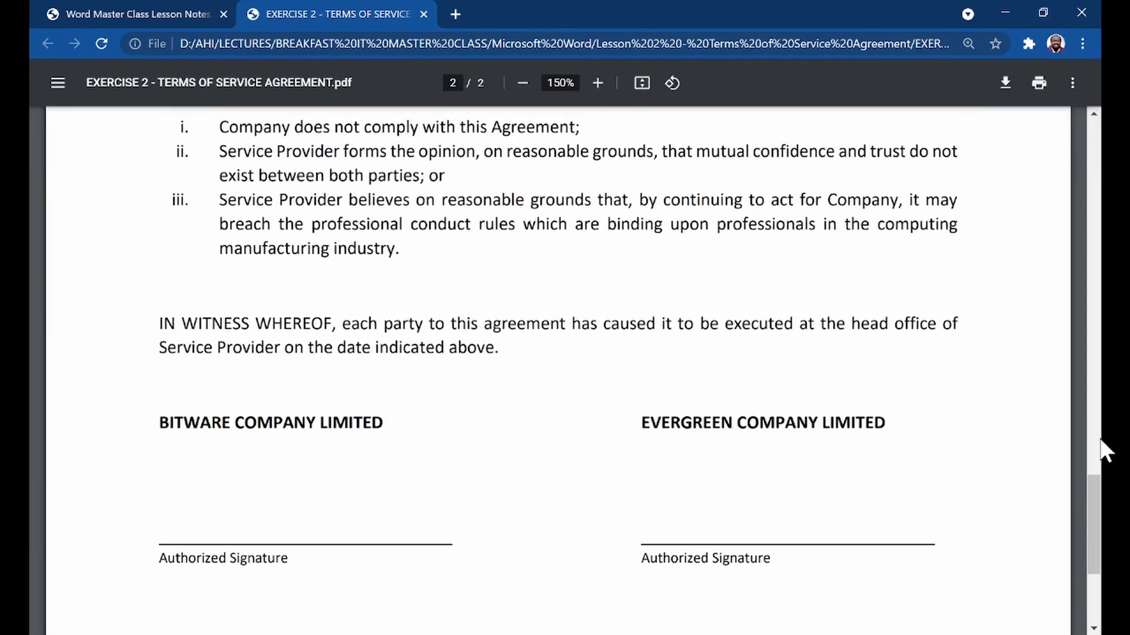
drag(1101, 355, 1100, 83)
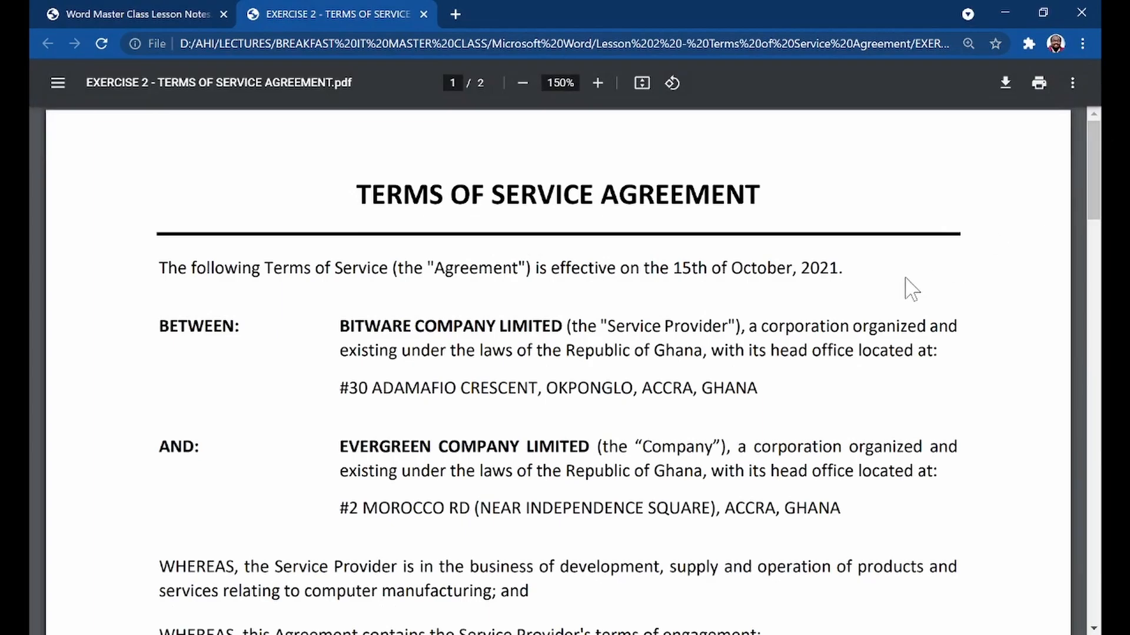
- Bring up the blank Word document, then switch to the Notepad topic list and highlight the Styles topic
key(alt+Tab)
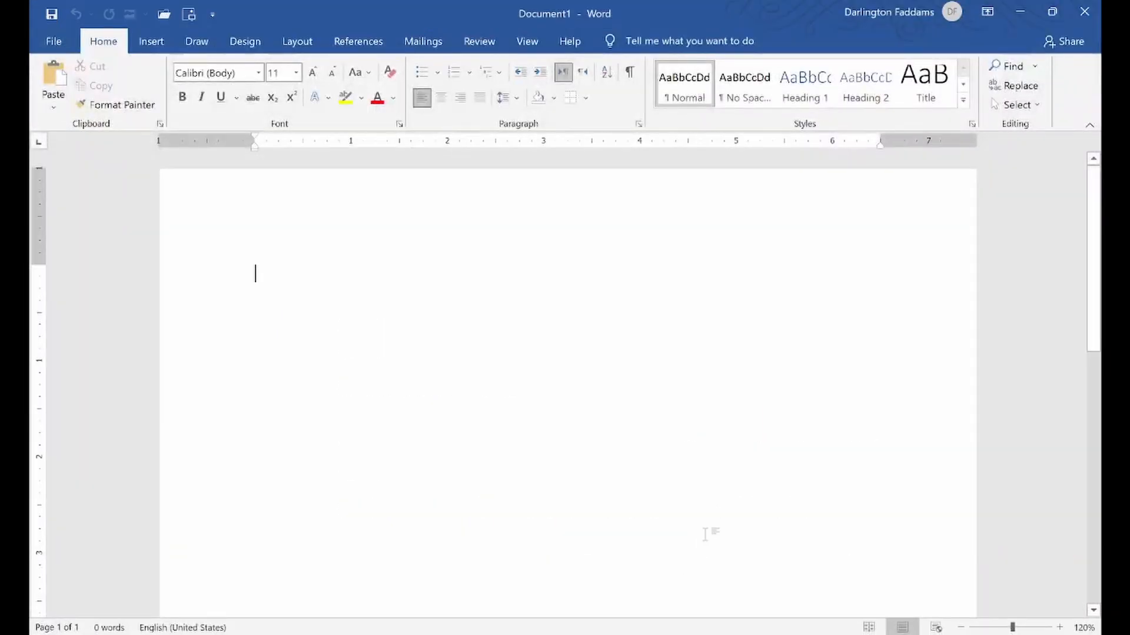
key(alt+Tab)
key(ctrl+Home)
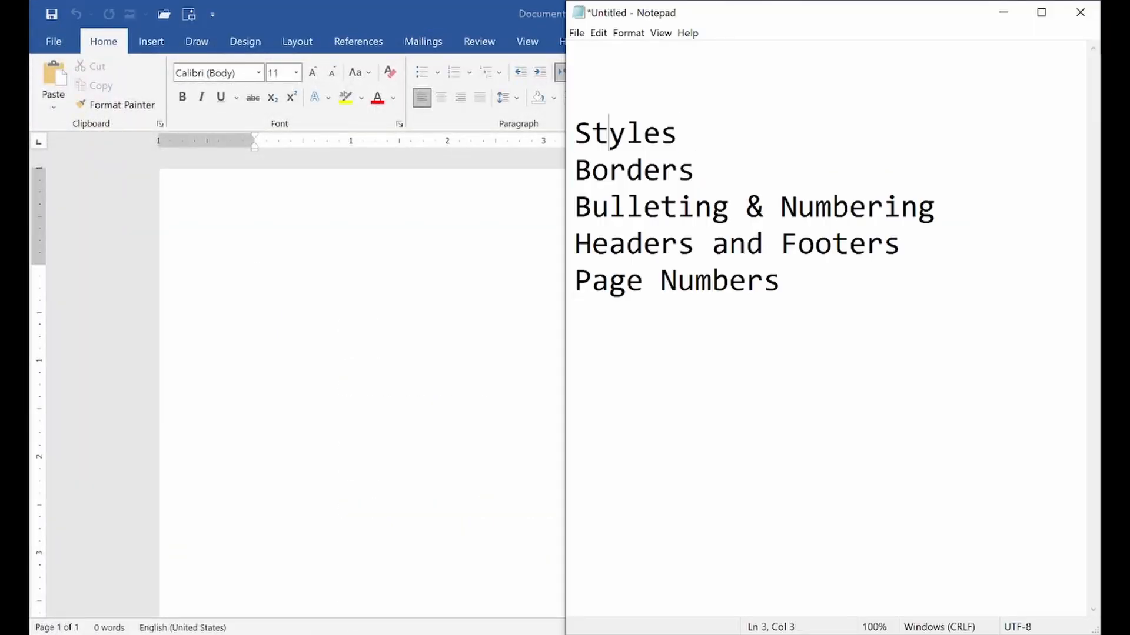
key(shift+End)
- Return to the blank Word document, expand the style gallery to view the available styles, and close it
click(555, 222)
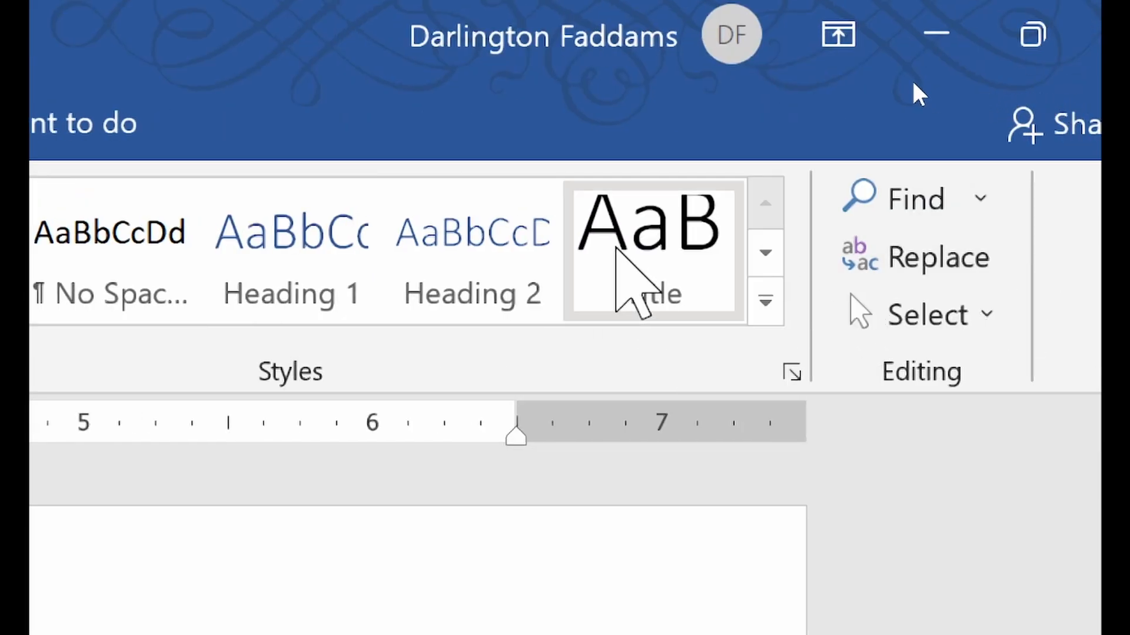
click(774, 311)
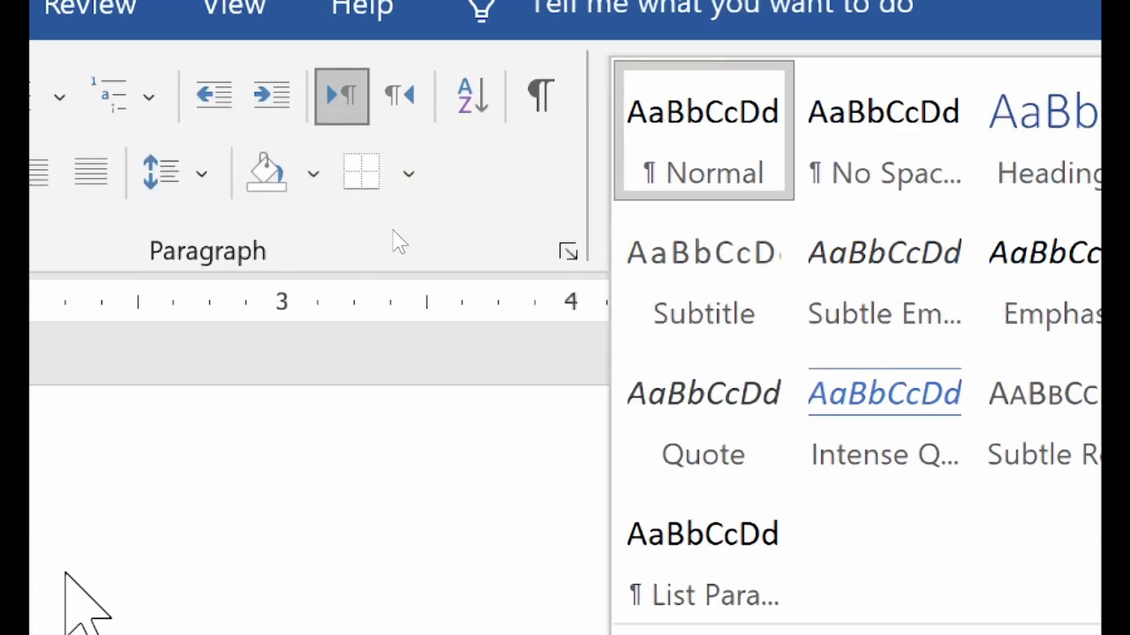
click(416, 618)
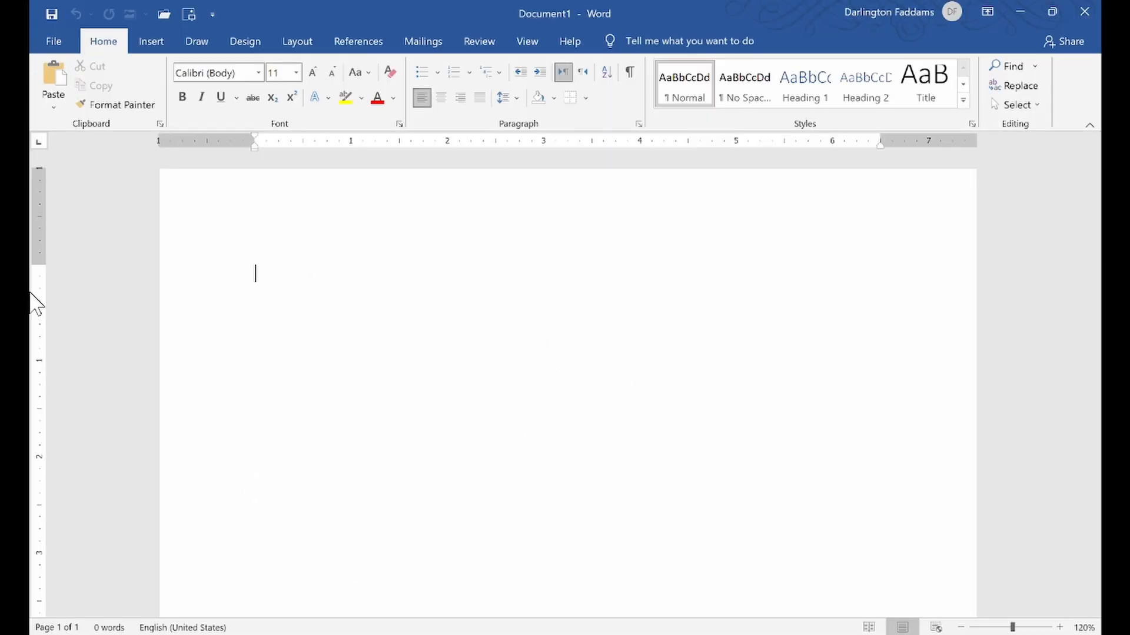
- Enter the title "TERMS OF SERVICE AGREEMENT" on the first line and start a new paragraph below it
text(TERM)
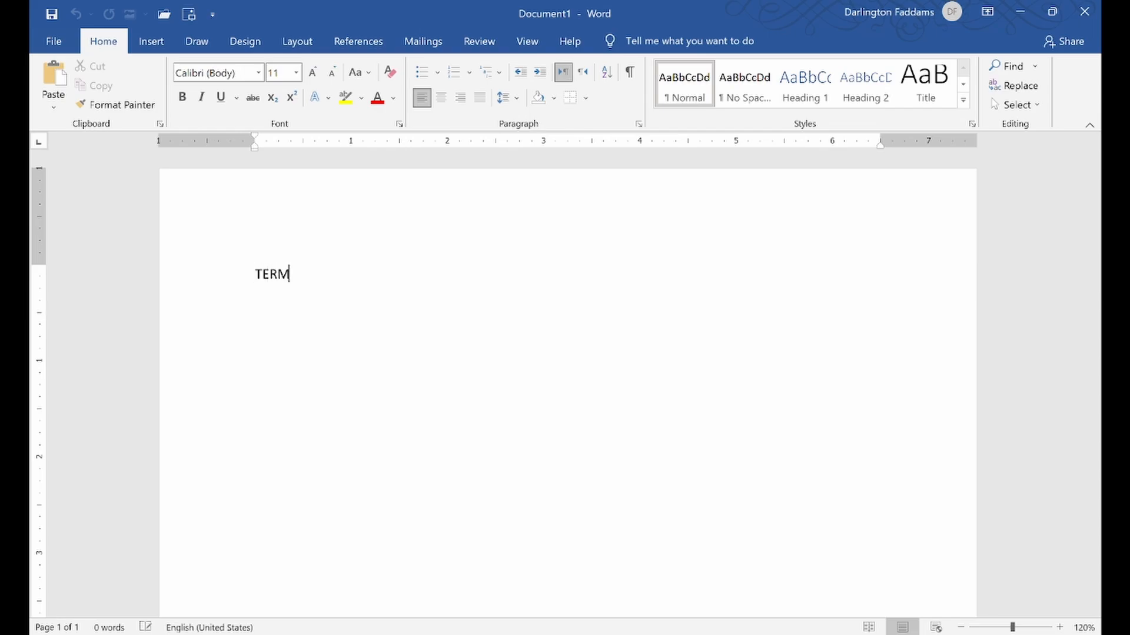
text(S OF SERVICE AGREEMENT)
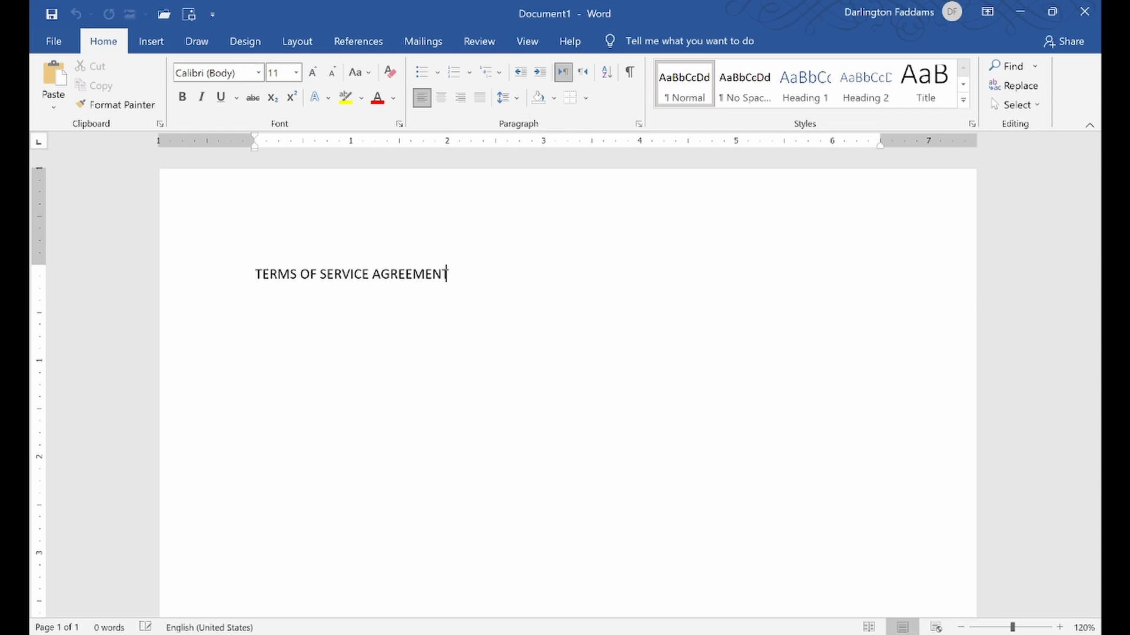
key(Return)
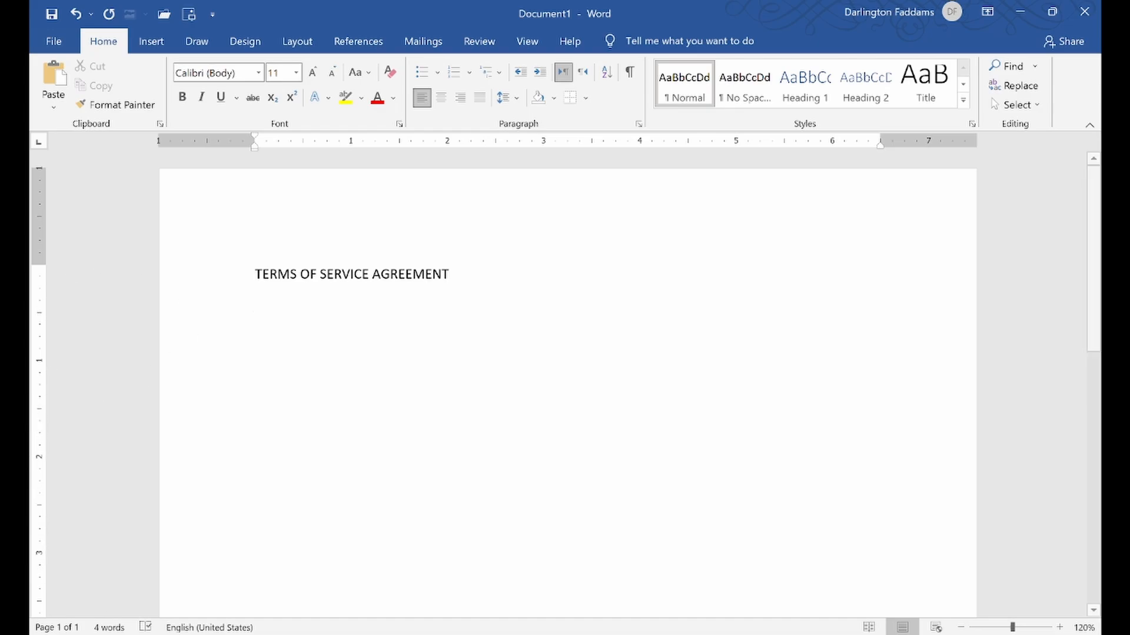
- Select the title line and try the Heading 1, Heading 2 and Heading 3 styles on it in turn
drag(257, 275, 512, 283)
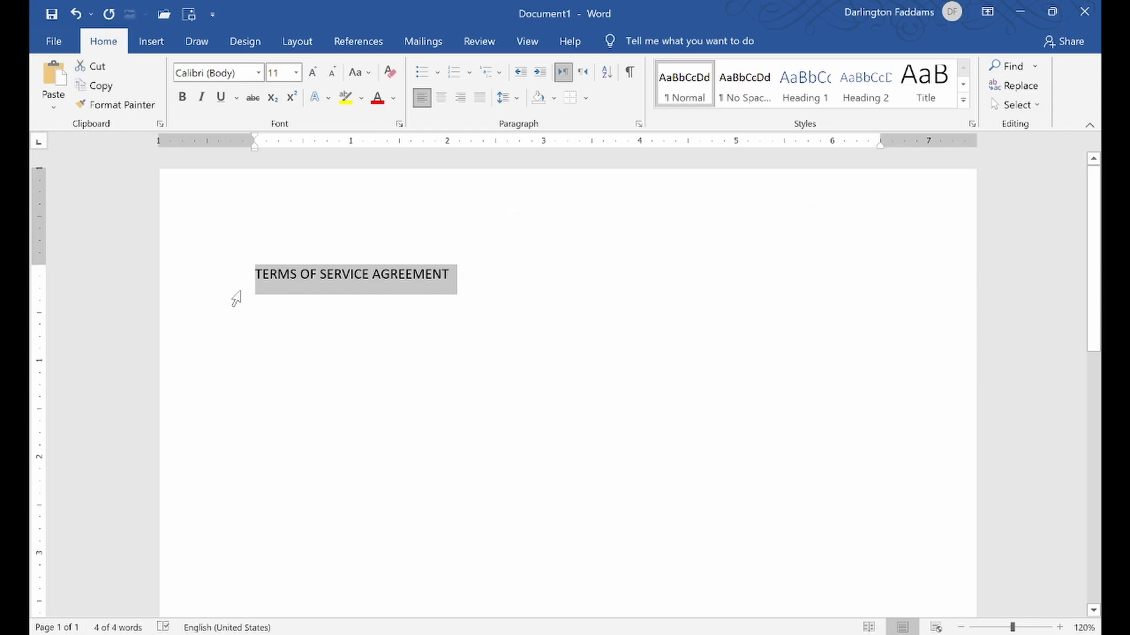
mouse_move(258, 294)
click(254, 274)
click(218, 284)
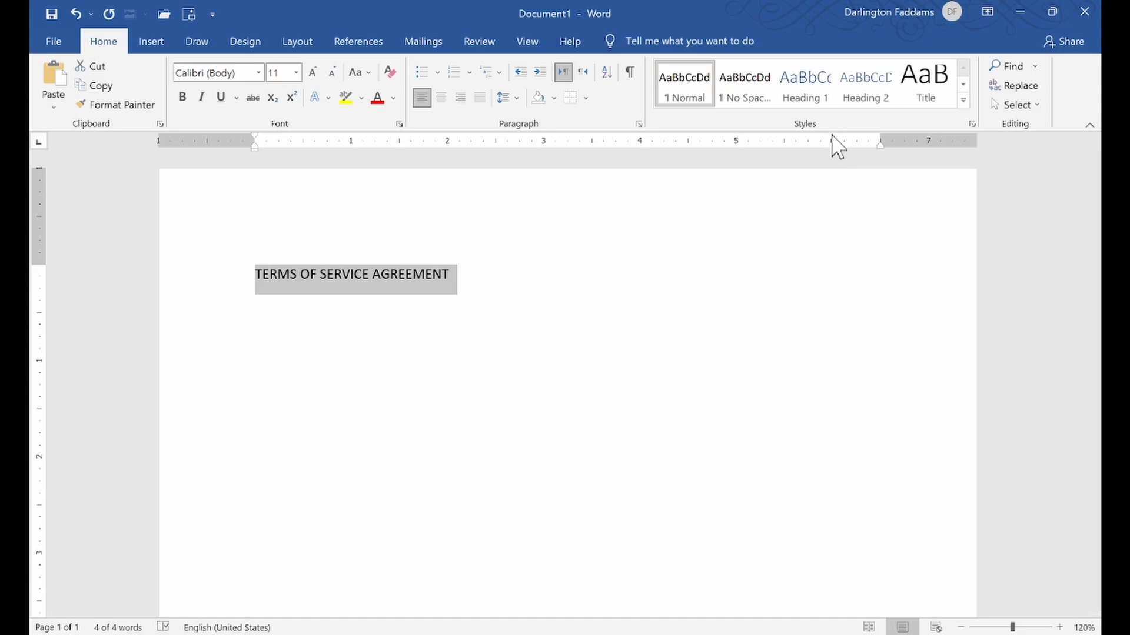
click(818, 100)
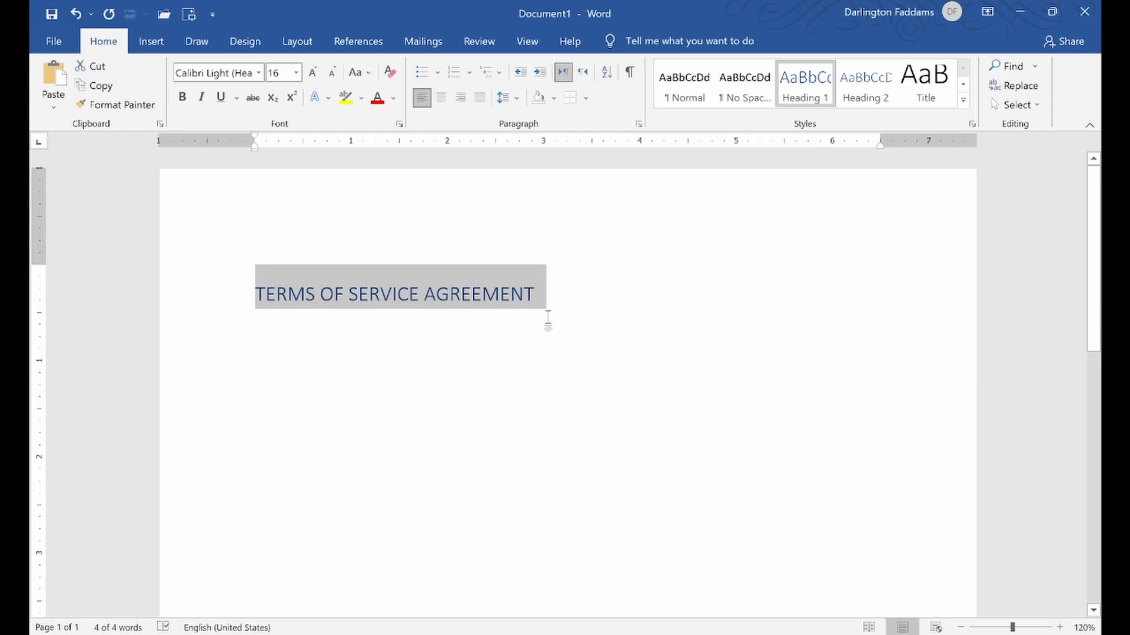
click(864, 93)
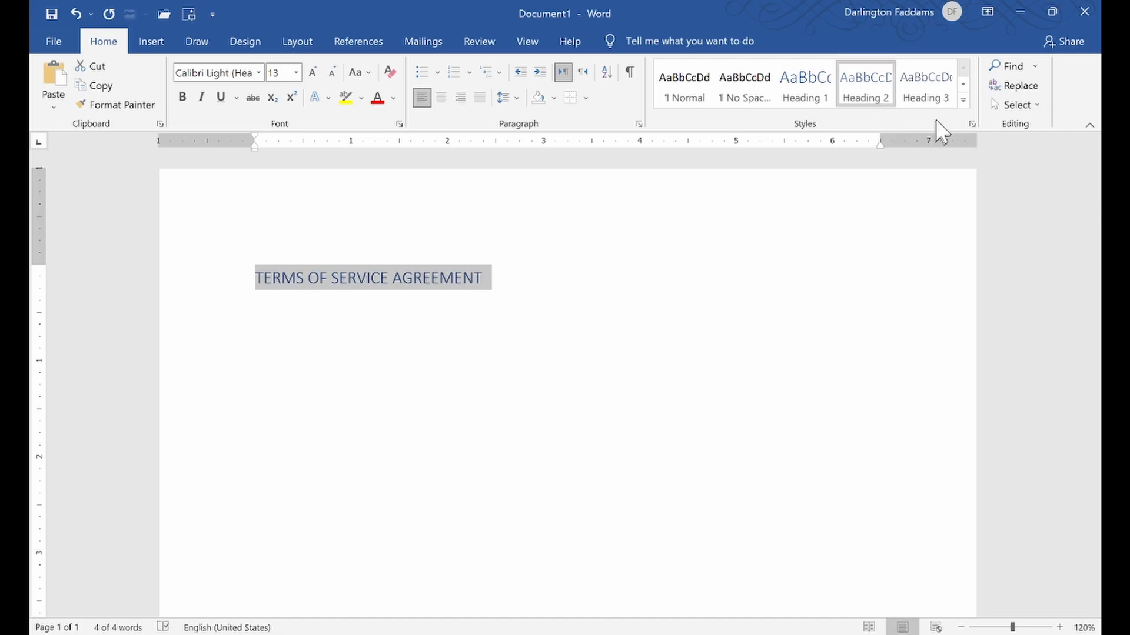
click(928, 98)
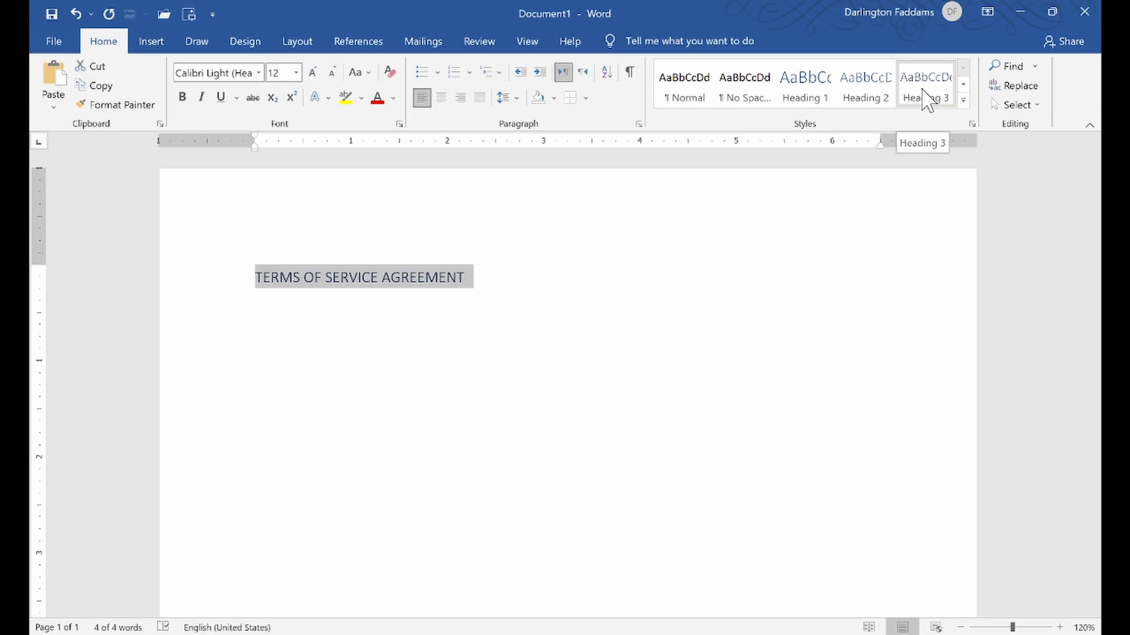
- Apply the Heading 4, Heading 5 and finally Heading 6 style to the selected title line
click(964, 100)
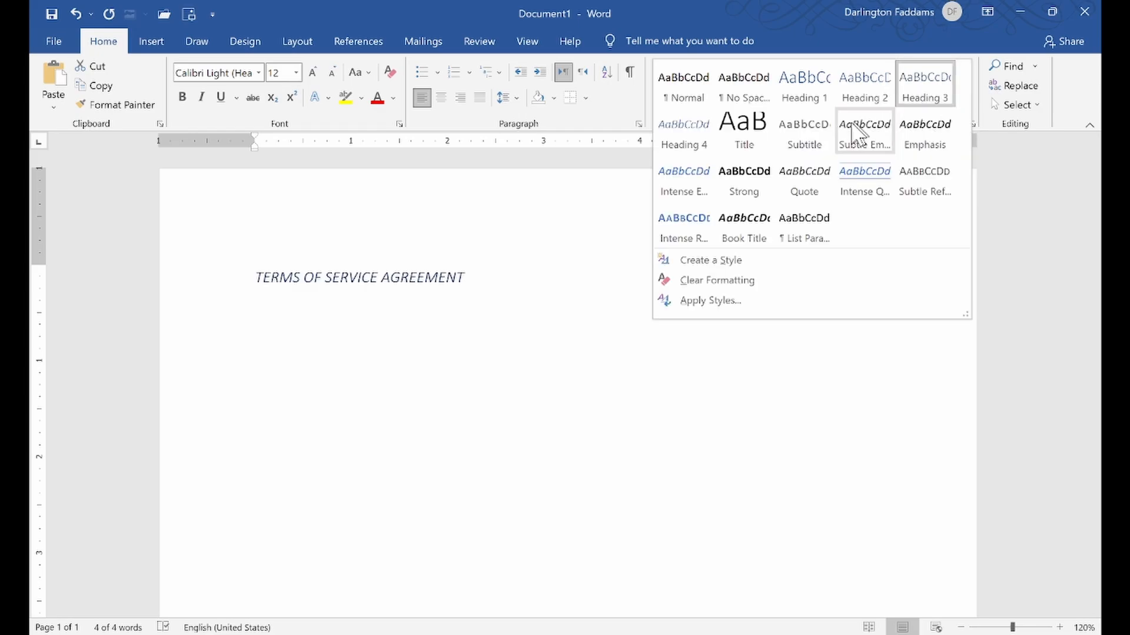
click(684, 137)
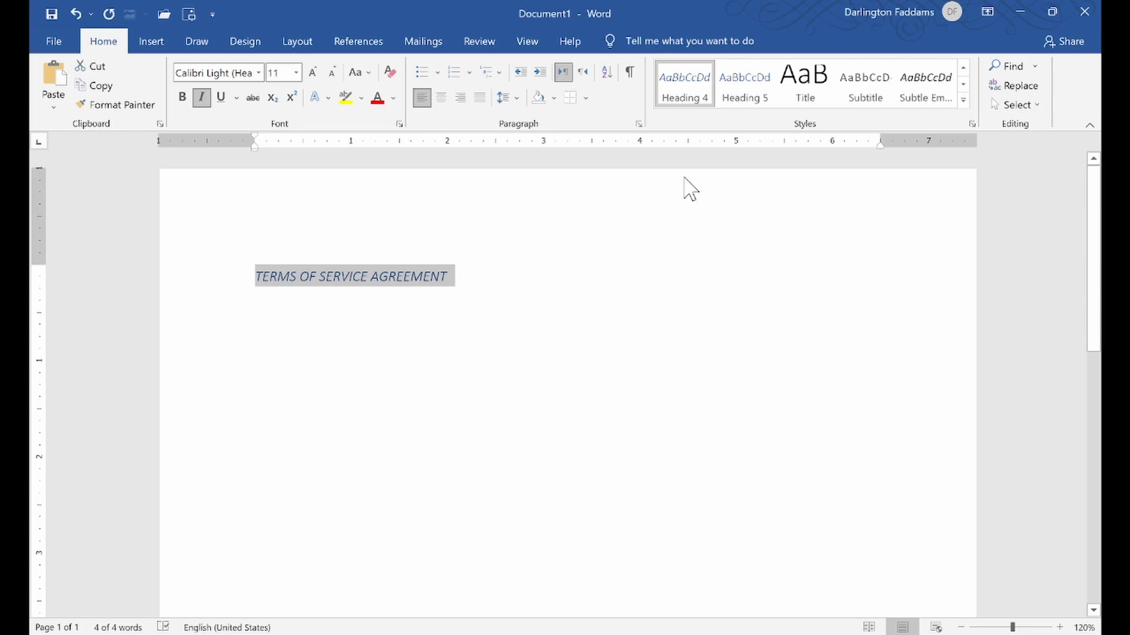
click(748, 97)
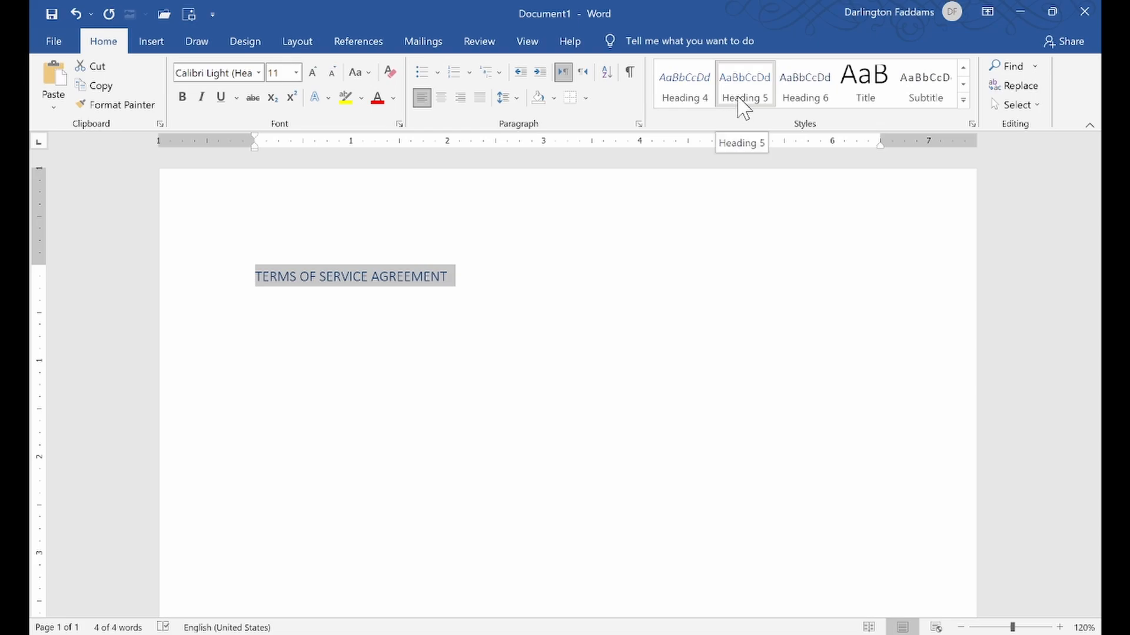
click(790, 97)
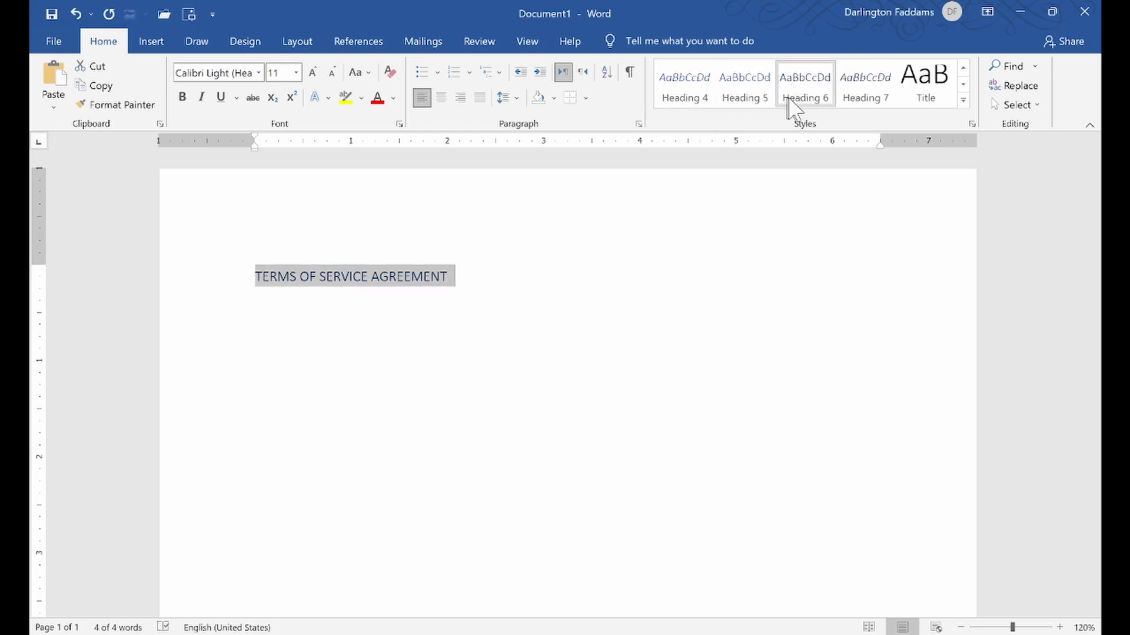
- Try the Heading 7, Heading 8 and Heading 9 styles on the selected title line in turn
click(857, 100)
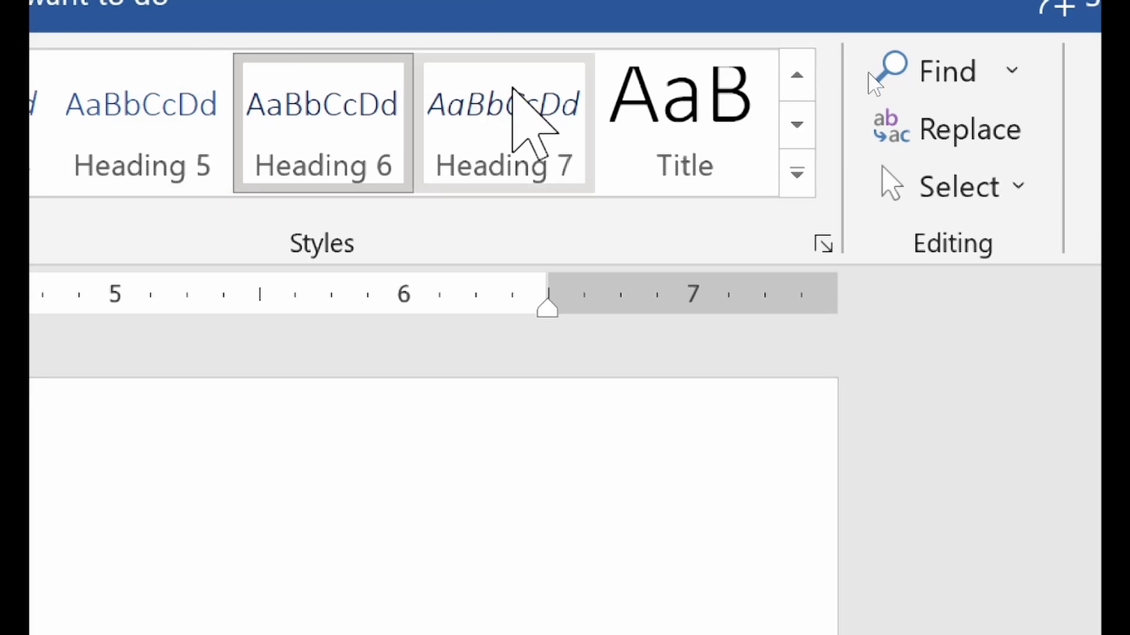
click(497, 153)
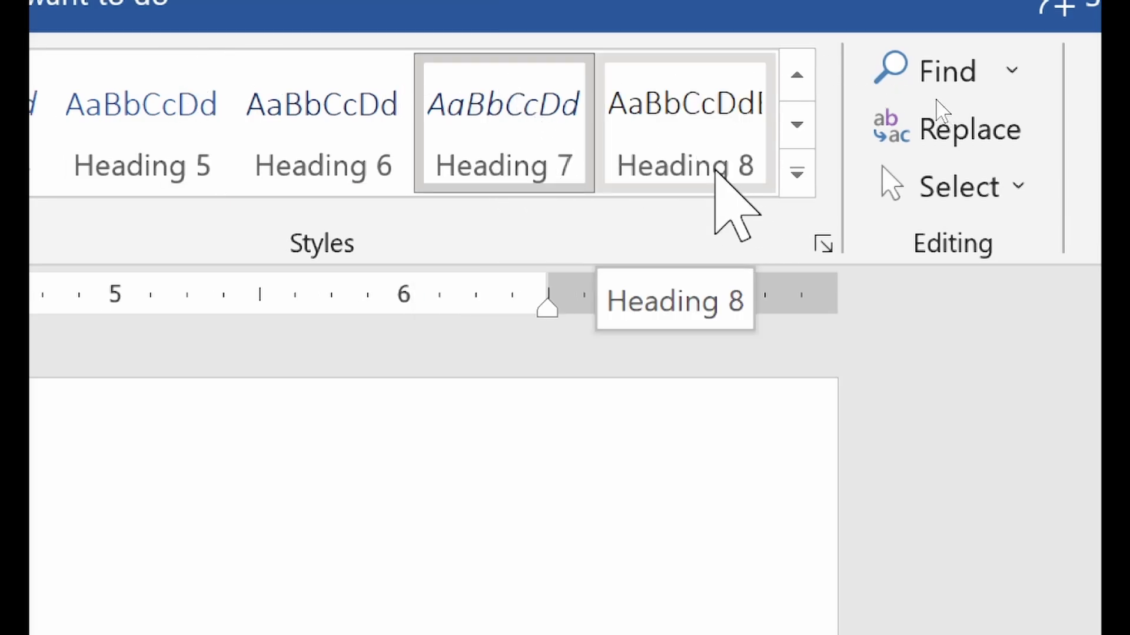
click(714, 171)
click(796, 174)
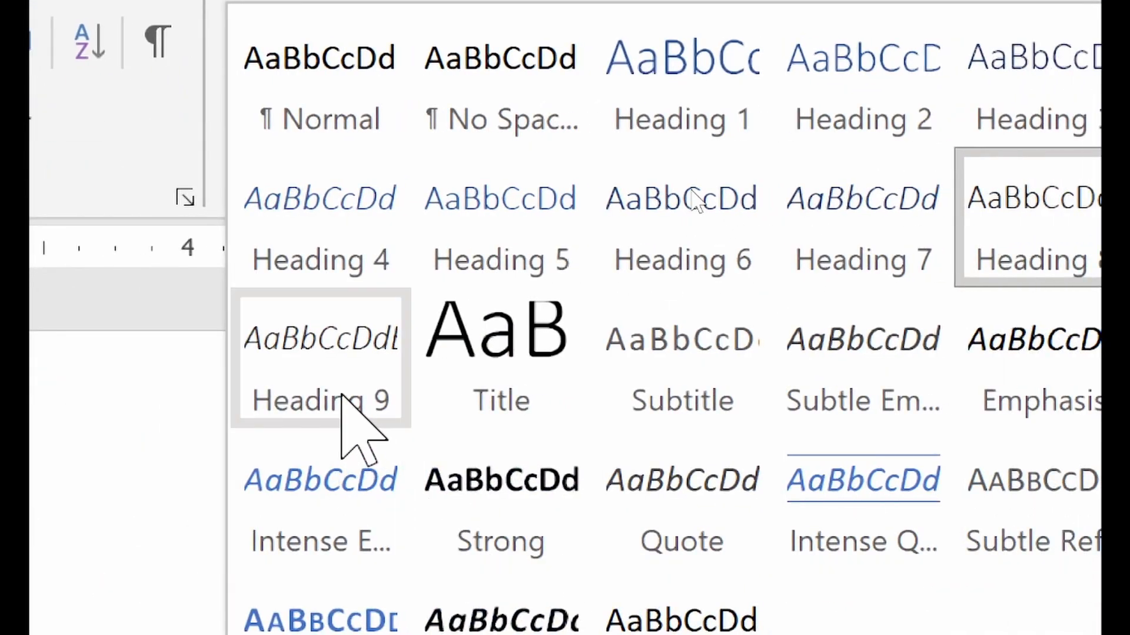
click(341, 394)
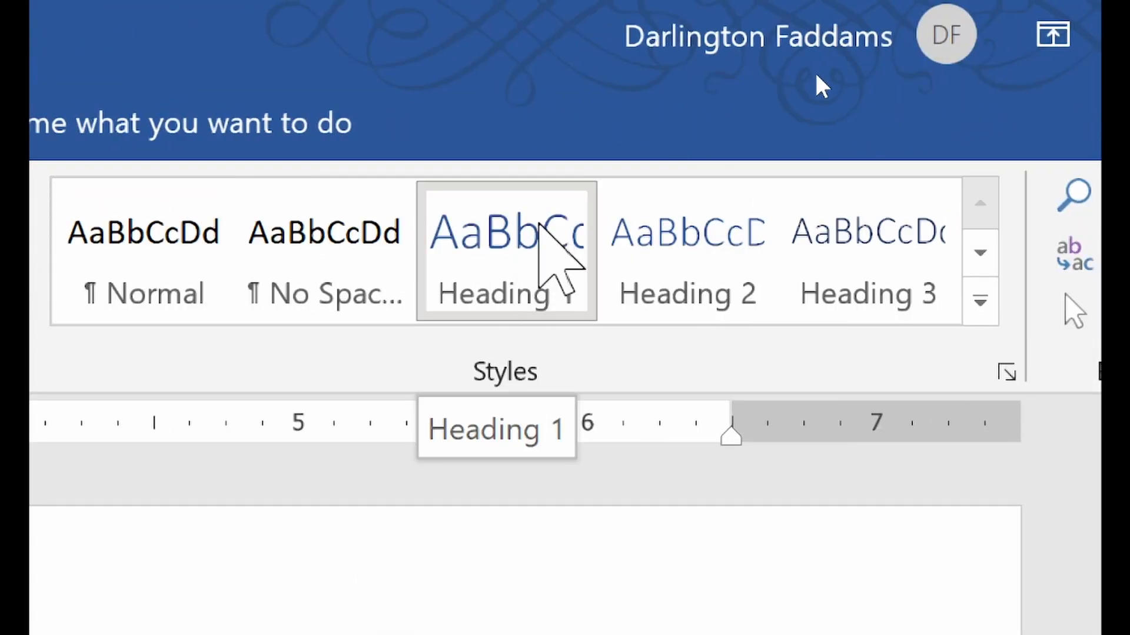
- Apply the Heading 1 style to the selected title line and make it bold at font size 20
click(540, 225)
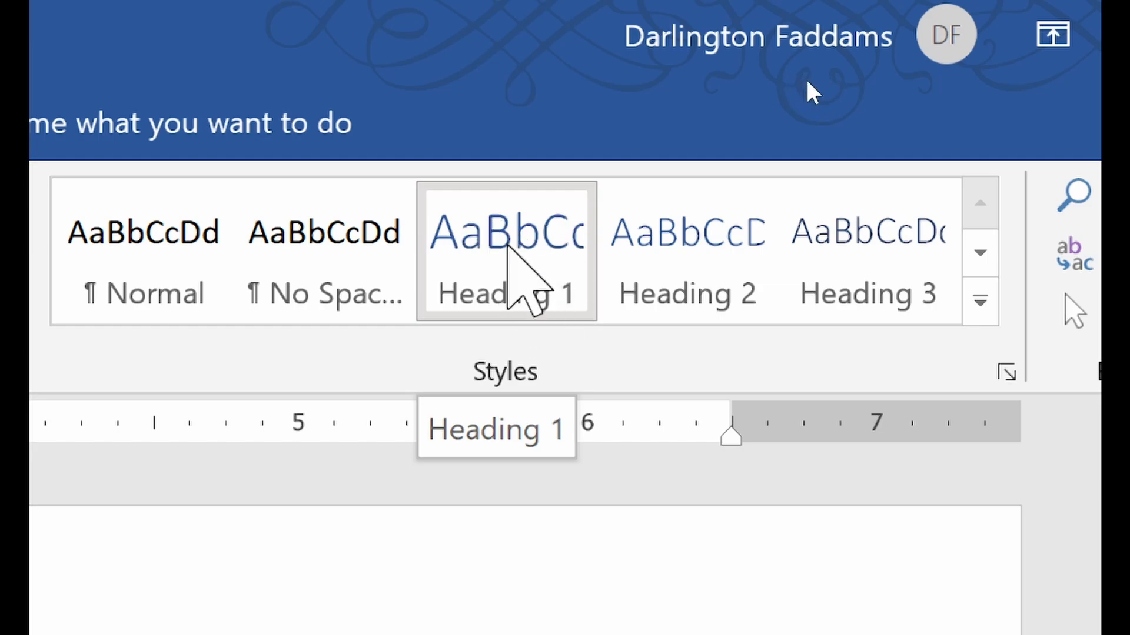
click(525, 284)
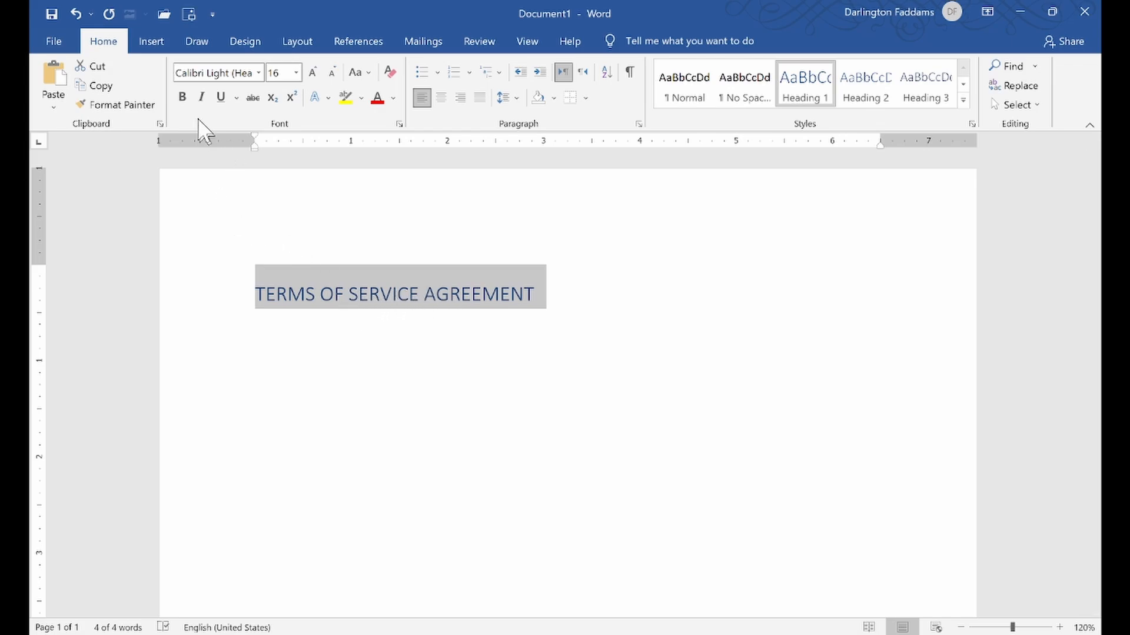
click(182, 97)
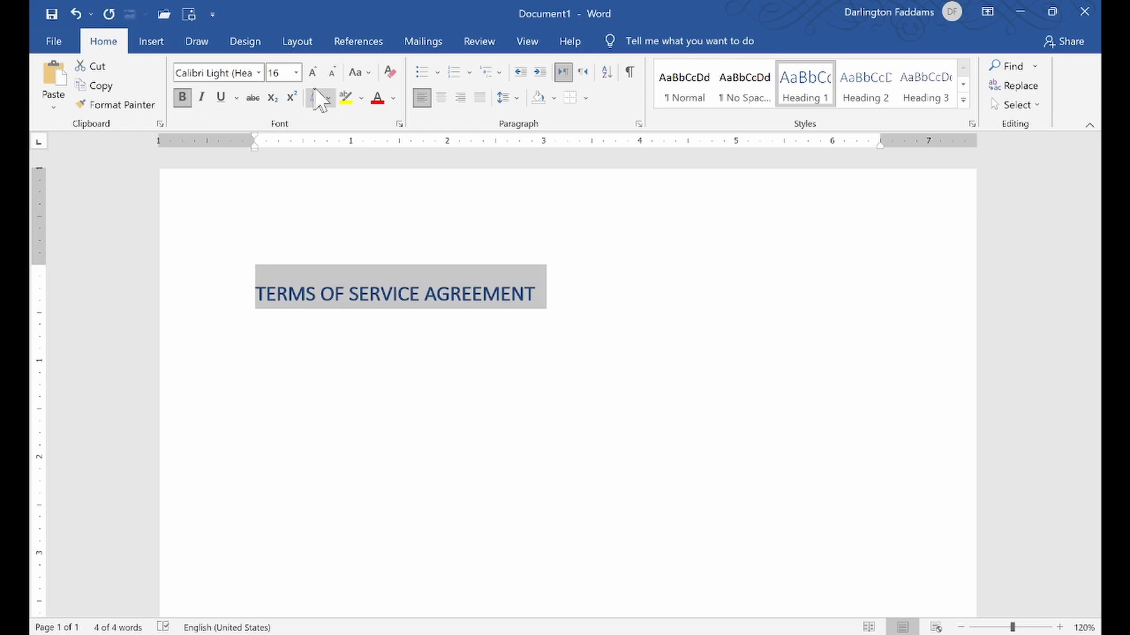
click(313, 72)
click(312, 72)
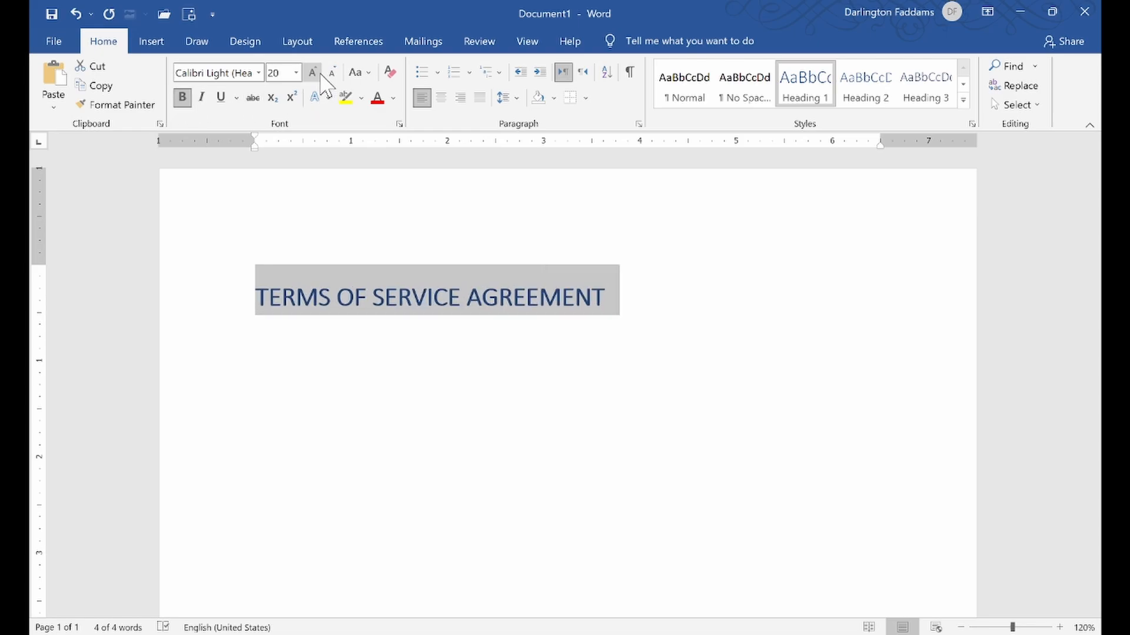
- Set the title's font colour to Automatic and its font to Calibri (Body)
click(395, 103)
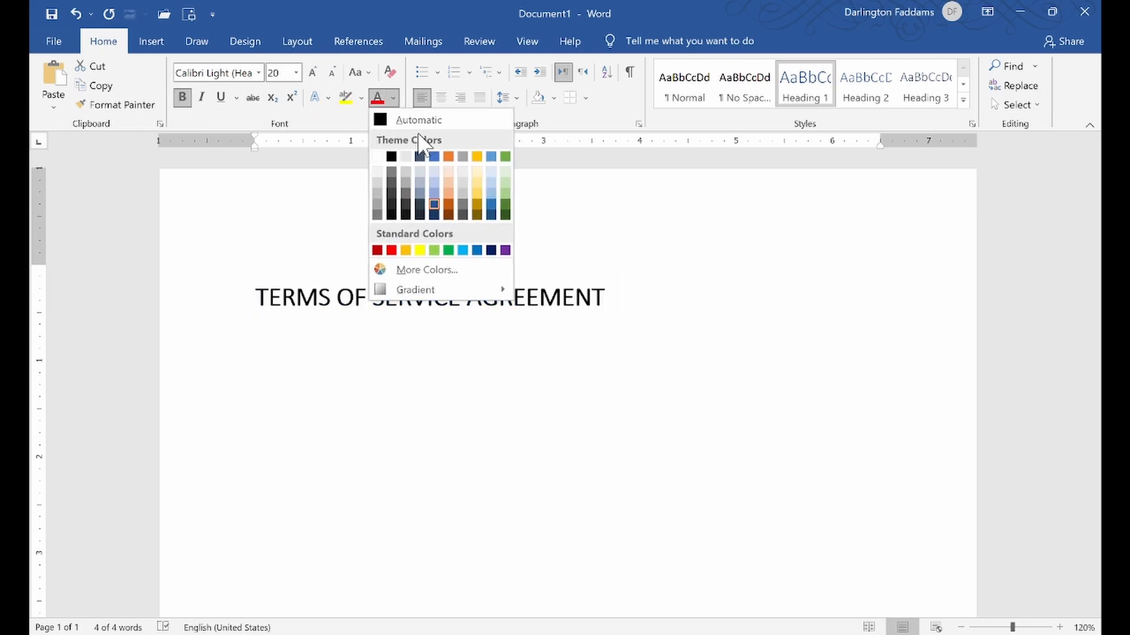
click(422, 119)
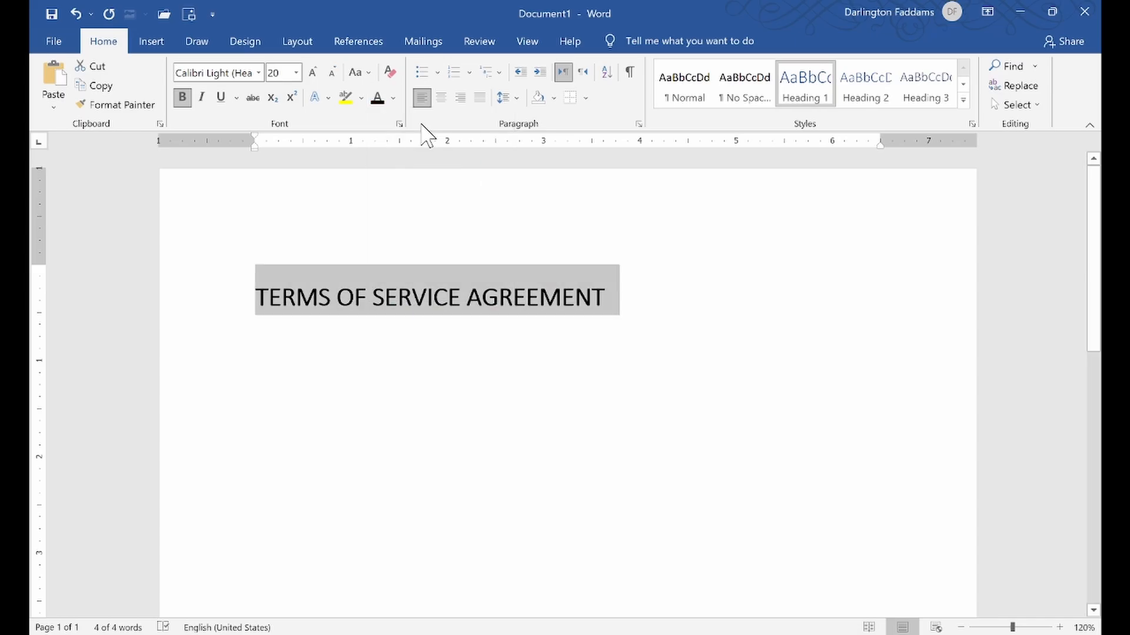
click(259, 72)
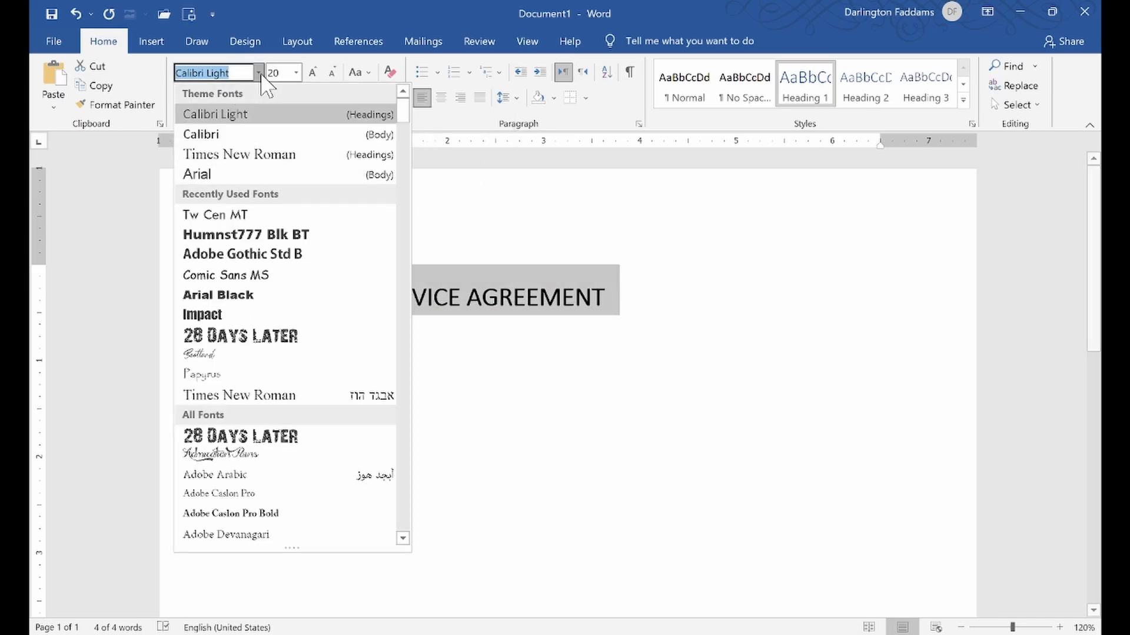
click(254, 135)
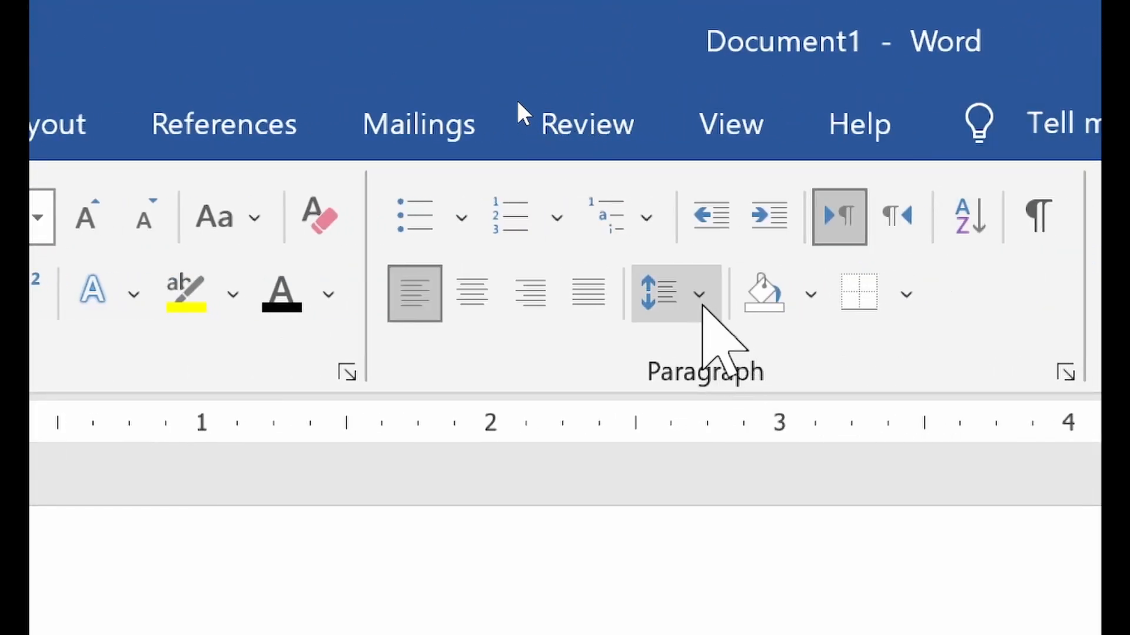
- Remove the space before the title paragraph and add space after it
click(705, 299)
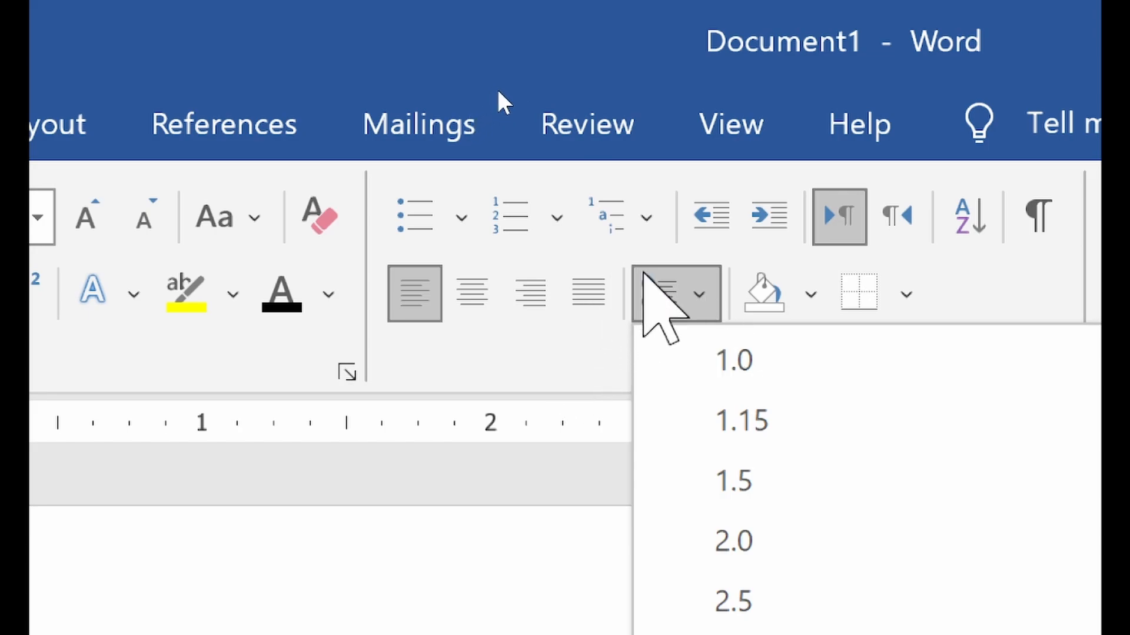
click(686, 287)
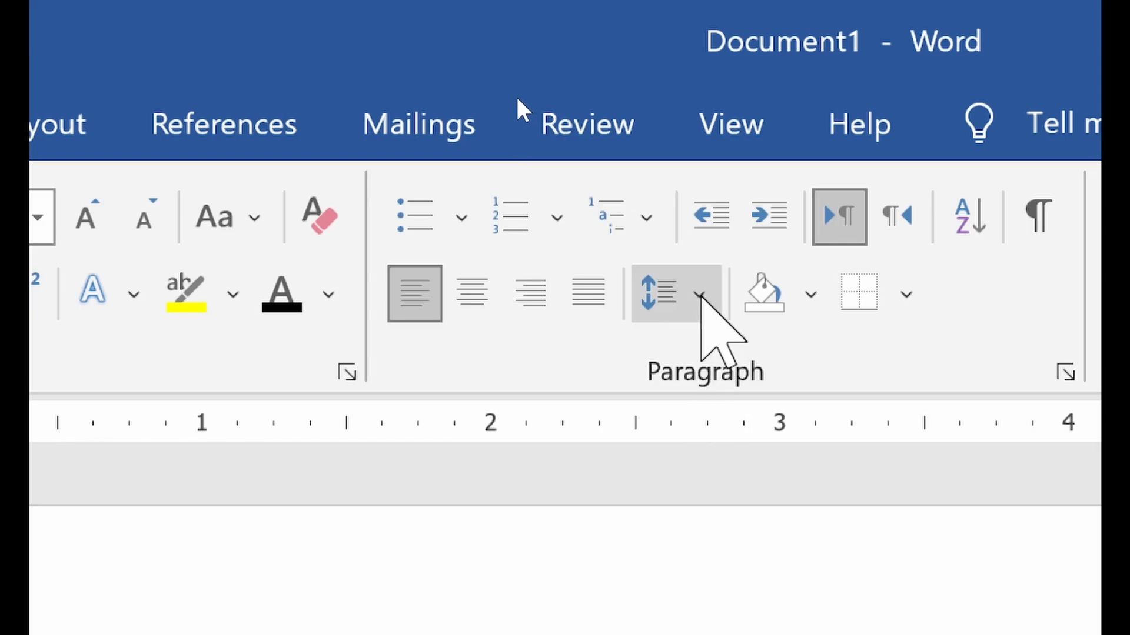
click(699, 294)
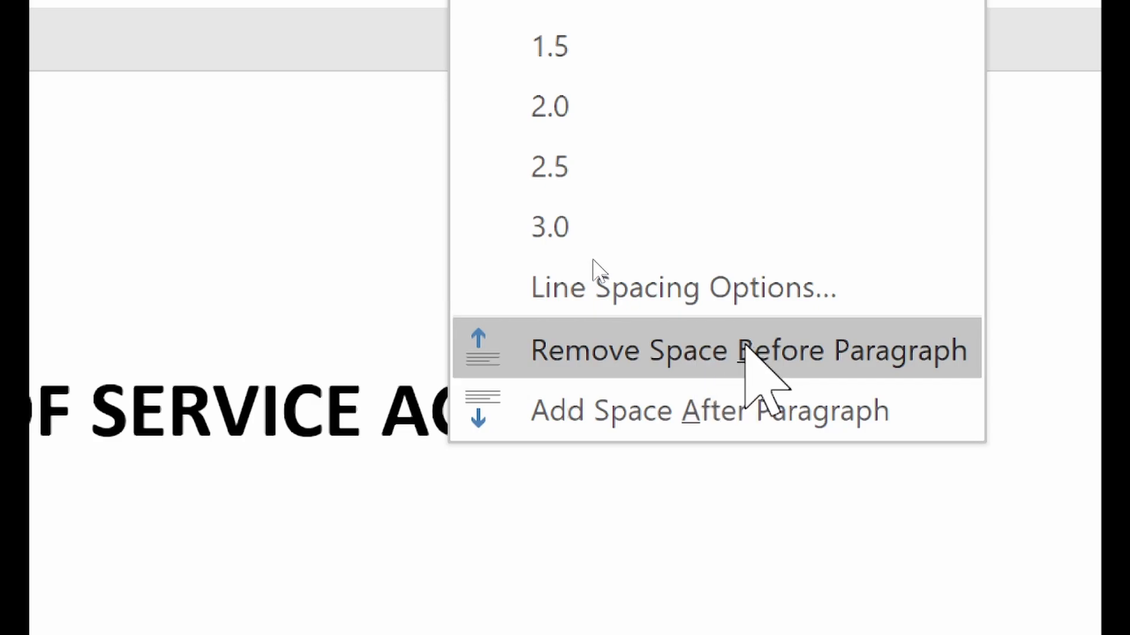
click(556, 353)
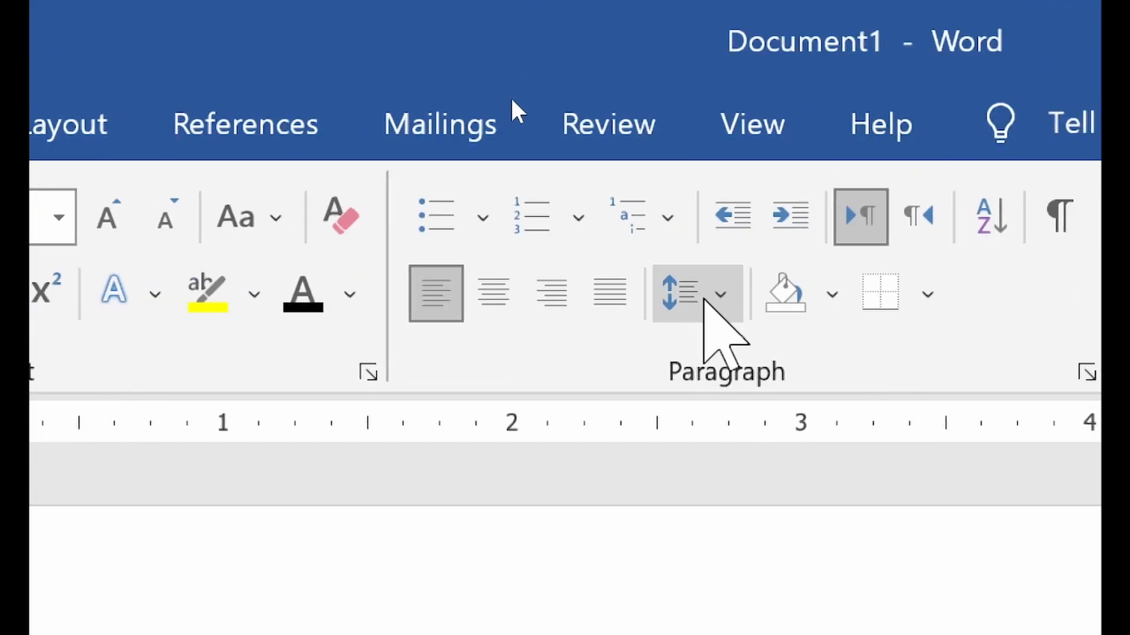
click(721, 294)
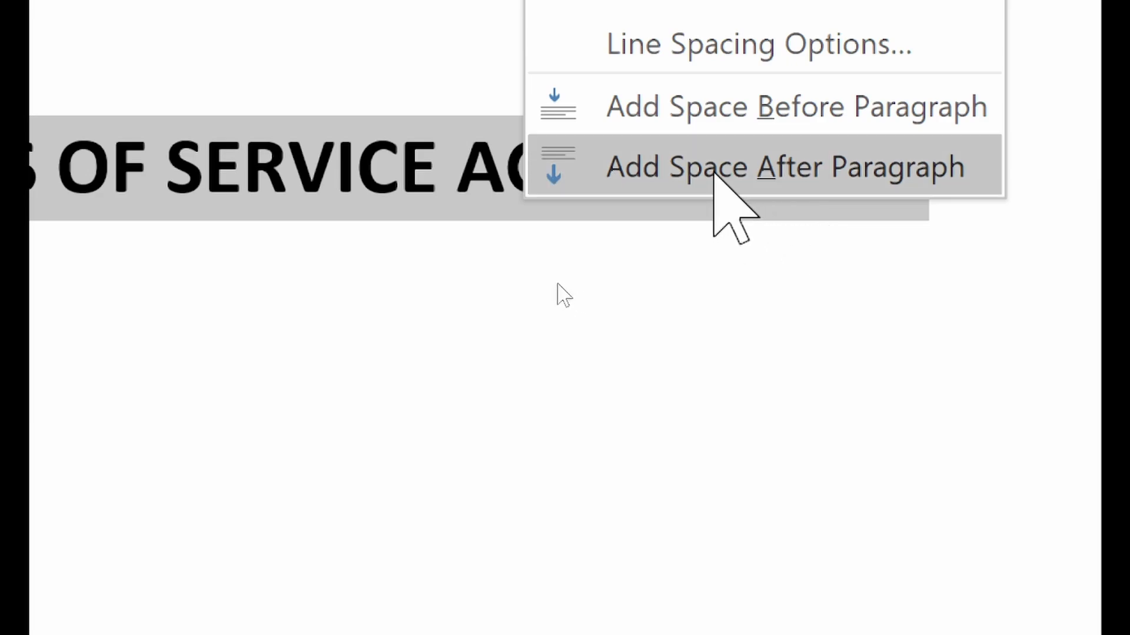
click(713, 171)
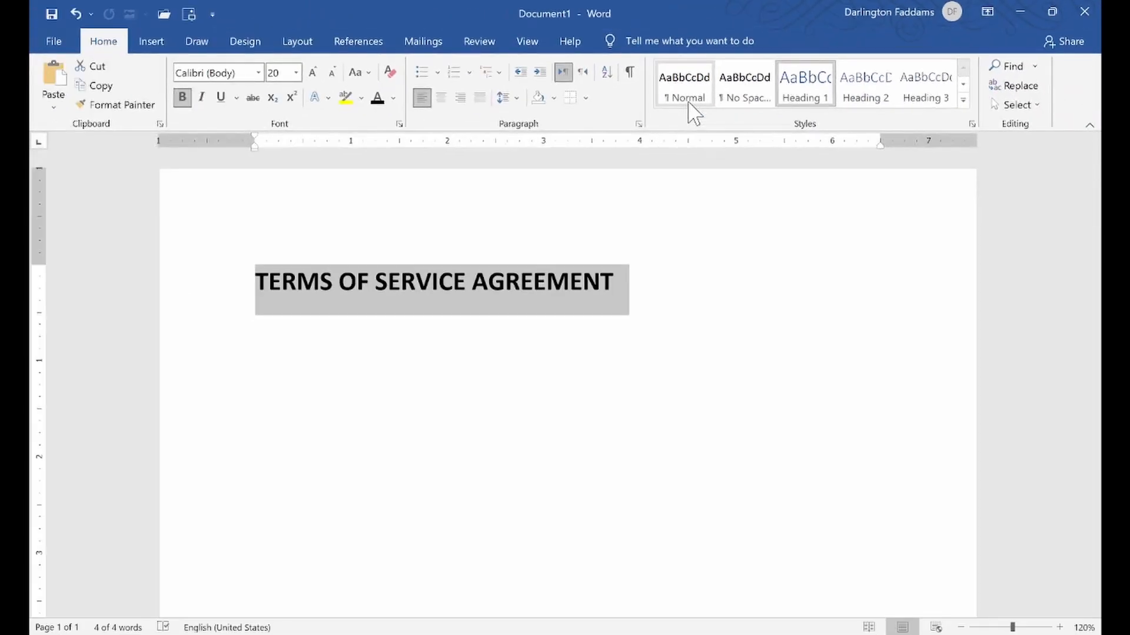
- Return the title line to the Normal style and start a new paragraph after its text
click(556, 295)
click(678, 103)
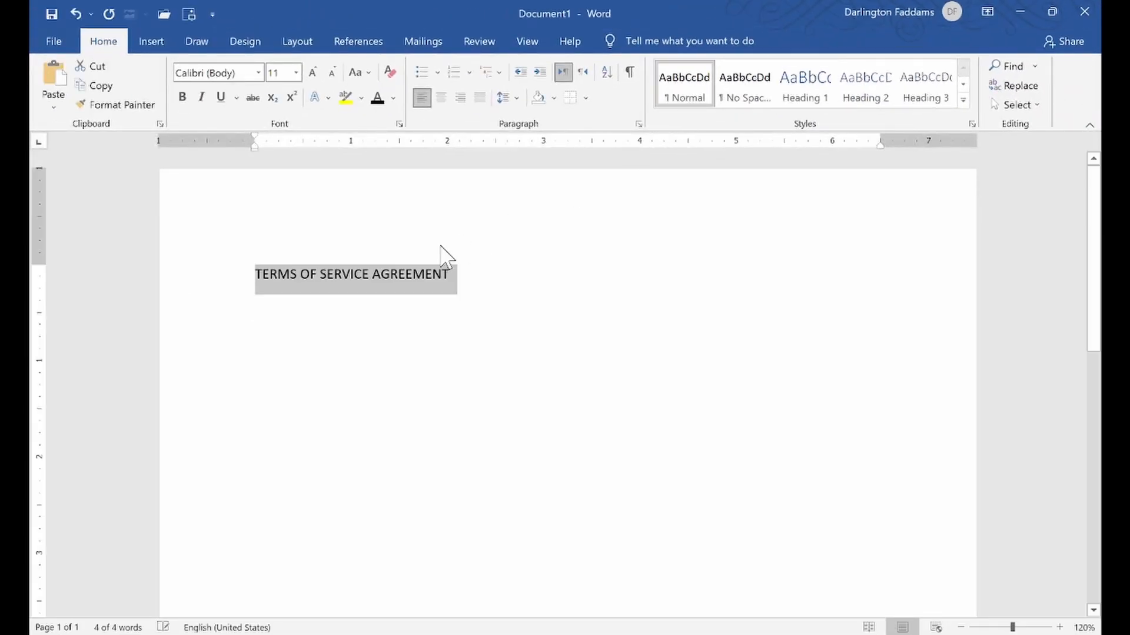
click(365, 289)
drag(255, 283, 414, 279)
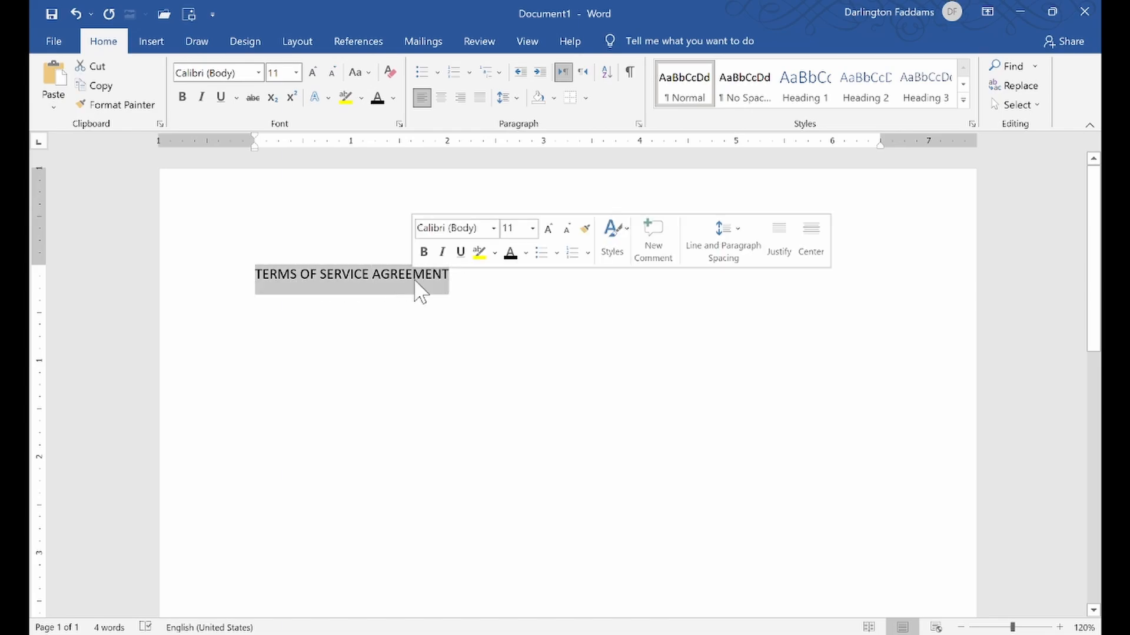
key(Right)
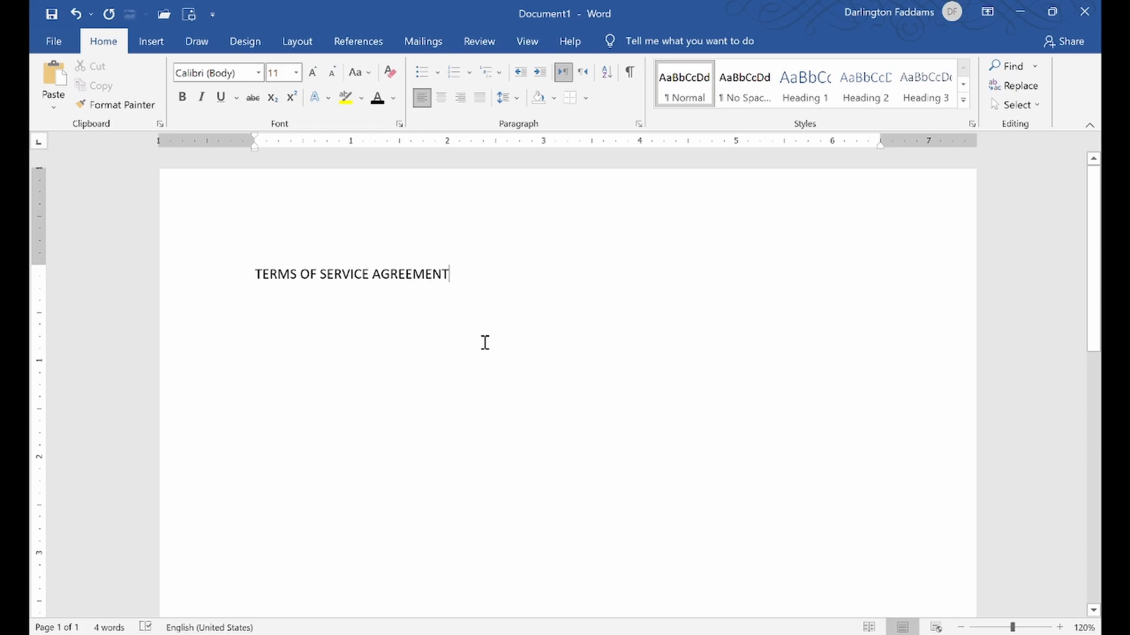
key(Return)
- Select the TERMS OF SERVICE AGREEMENT line and apply the Title style to it
click(235, 276)
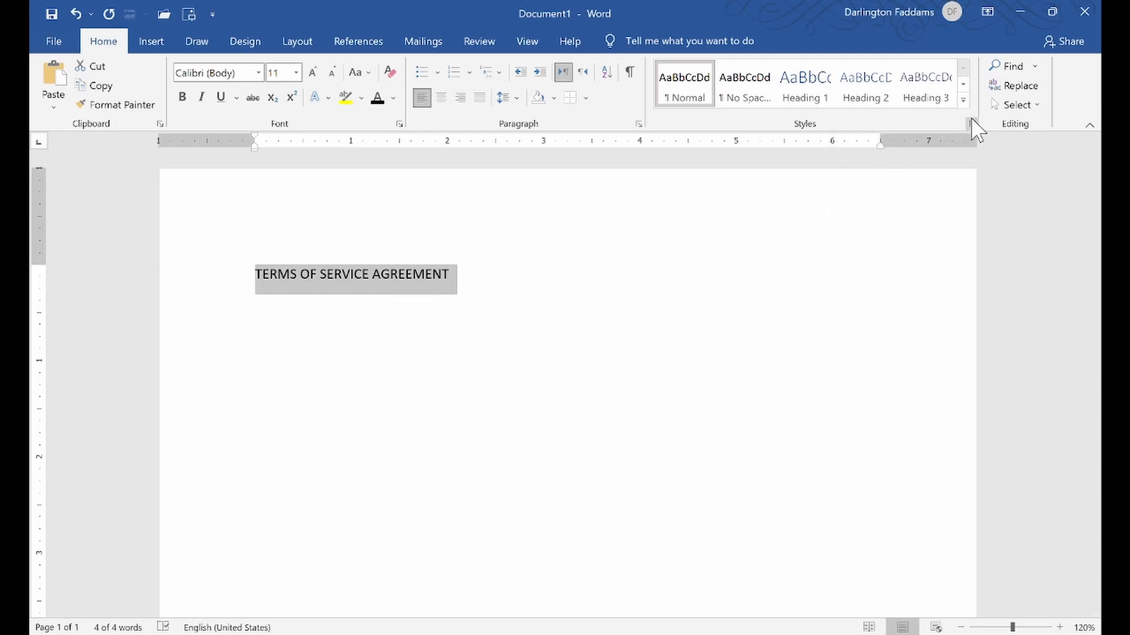
click(964, 100)
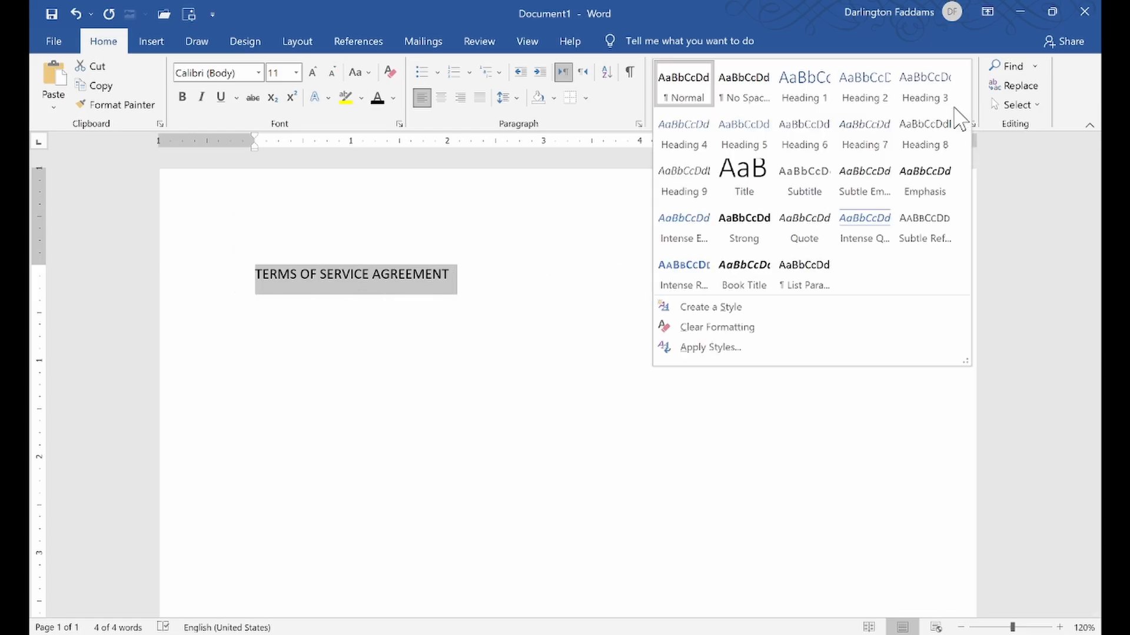
click(756, 193)
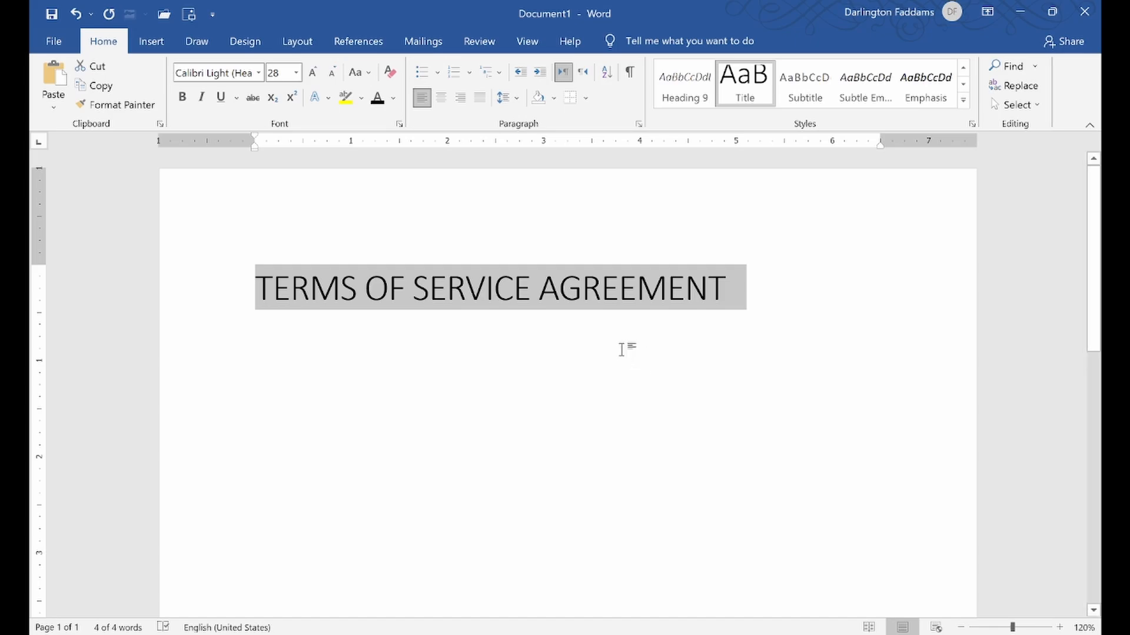
click(164, 634)
- Make the selected title bold, set its font to Calibri (Body) and centre it
click(181, 99)
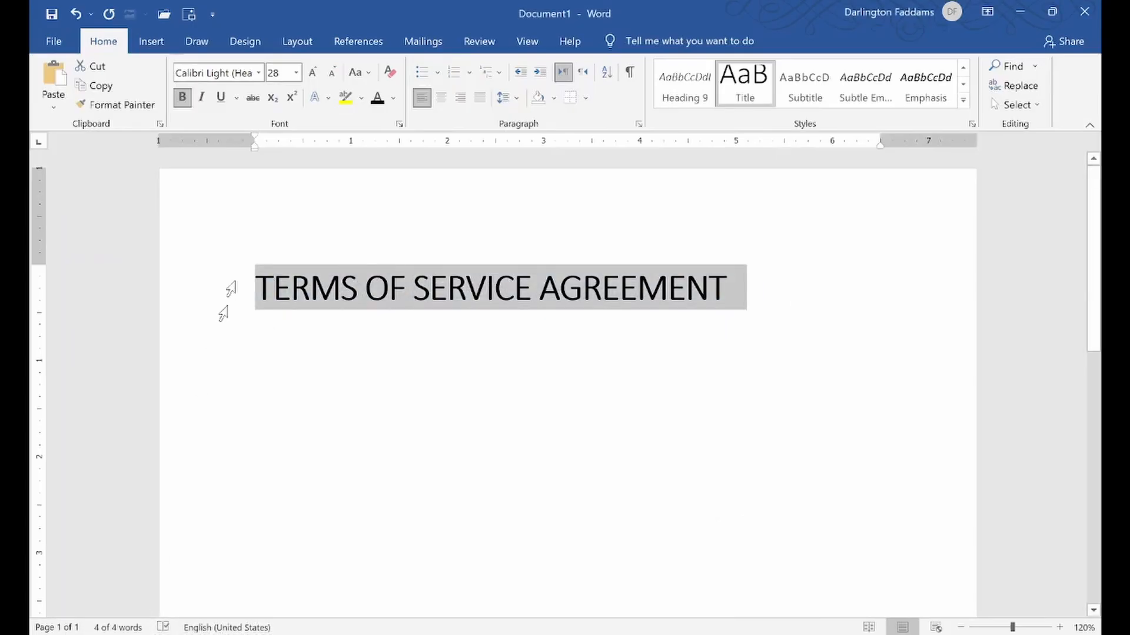
click(258, 73)
click(250, 136)
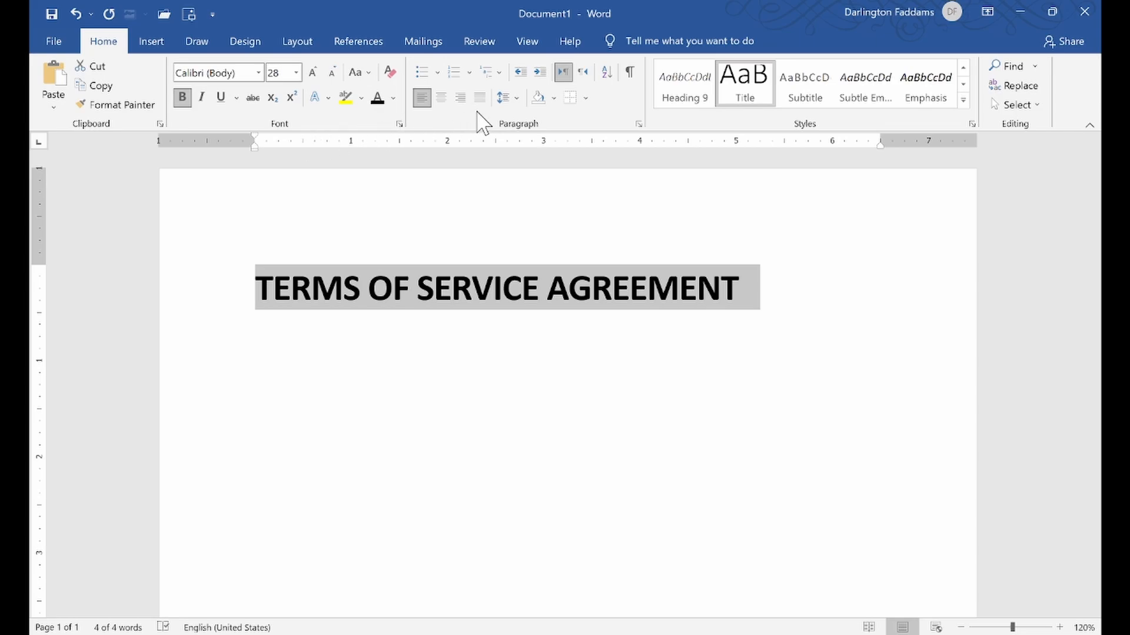
click(448, 99)
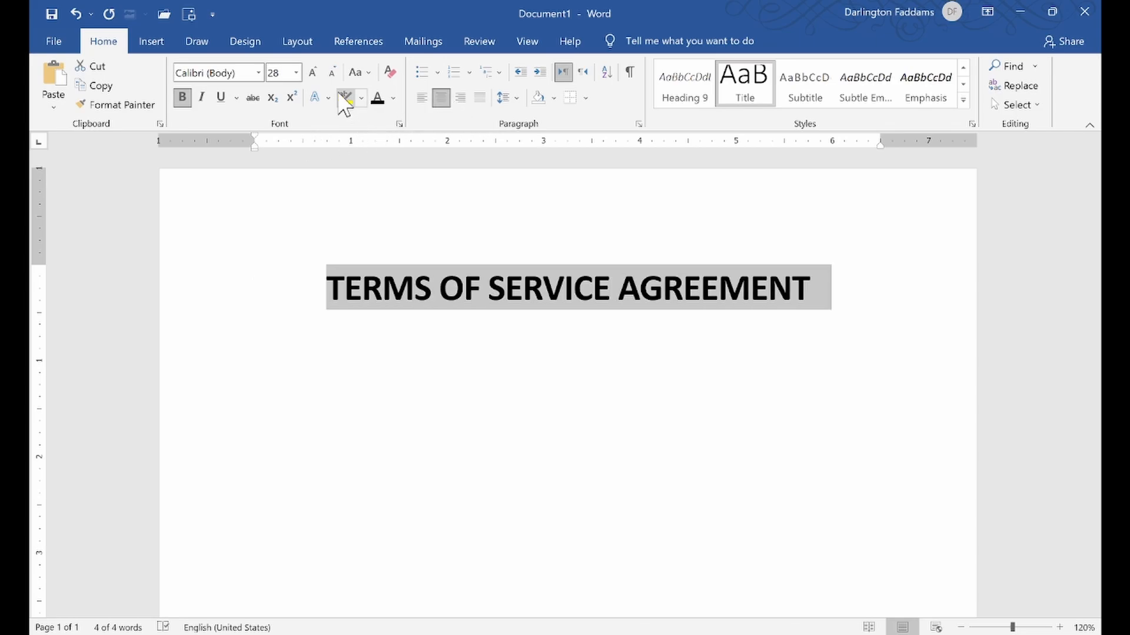
- Reduce the selected title's font size to 24
click(332, 72)
click(339, 75)
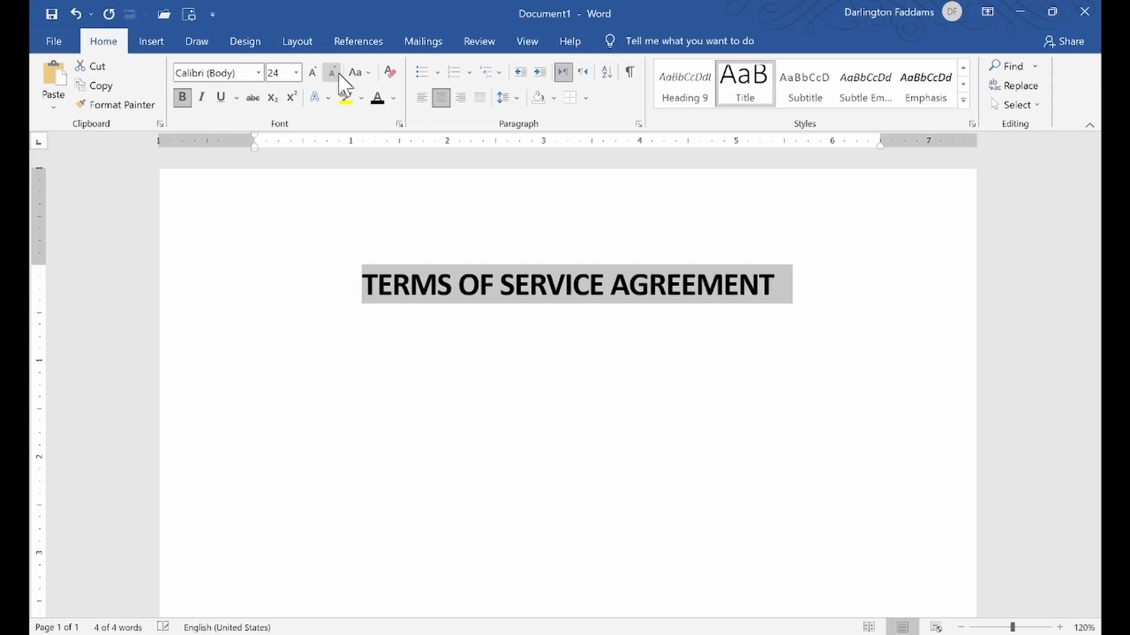
click(311, 75)
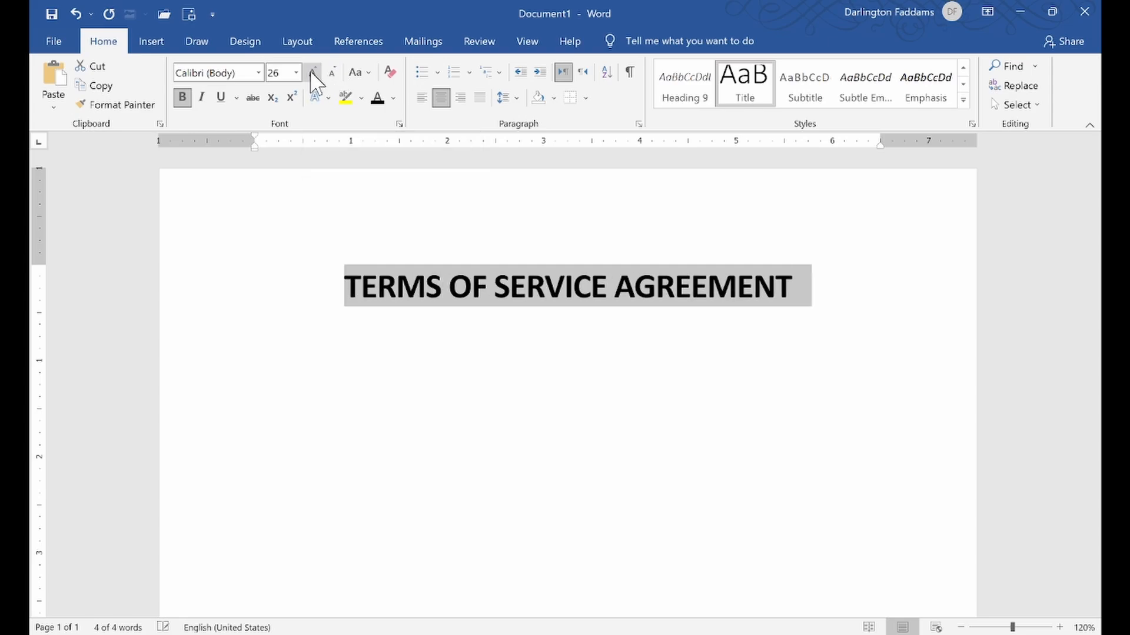
click(332, 73)
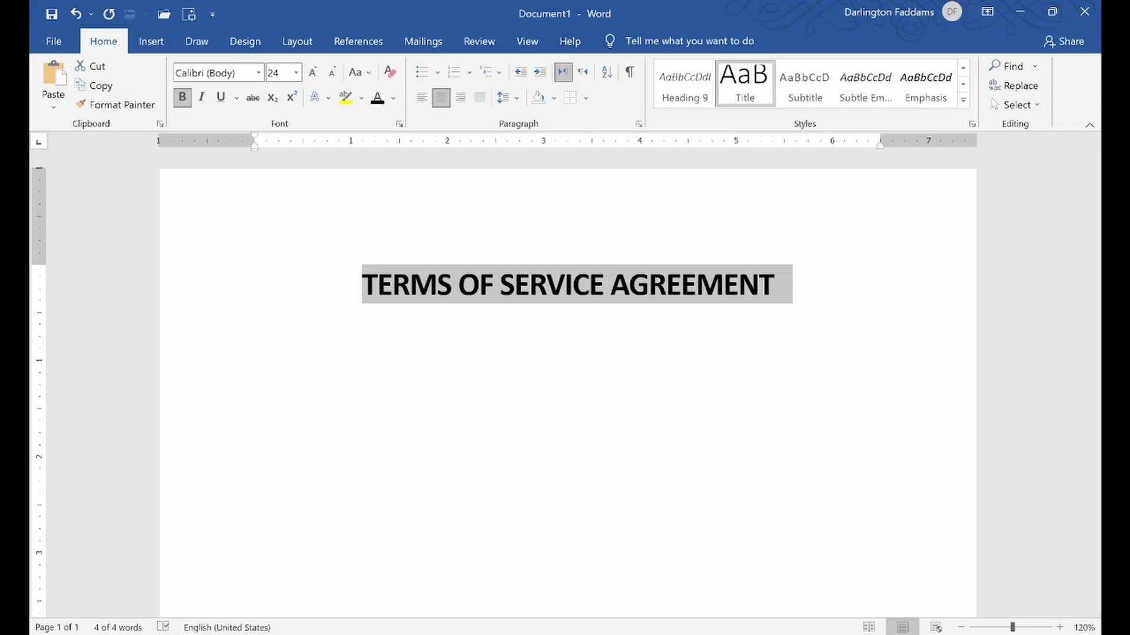
- Check the title in the sample agreement PDF and, back in Word, try underlining the title and undo the underline
key(alt+Tab)
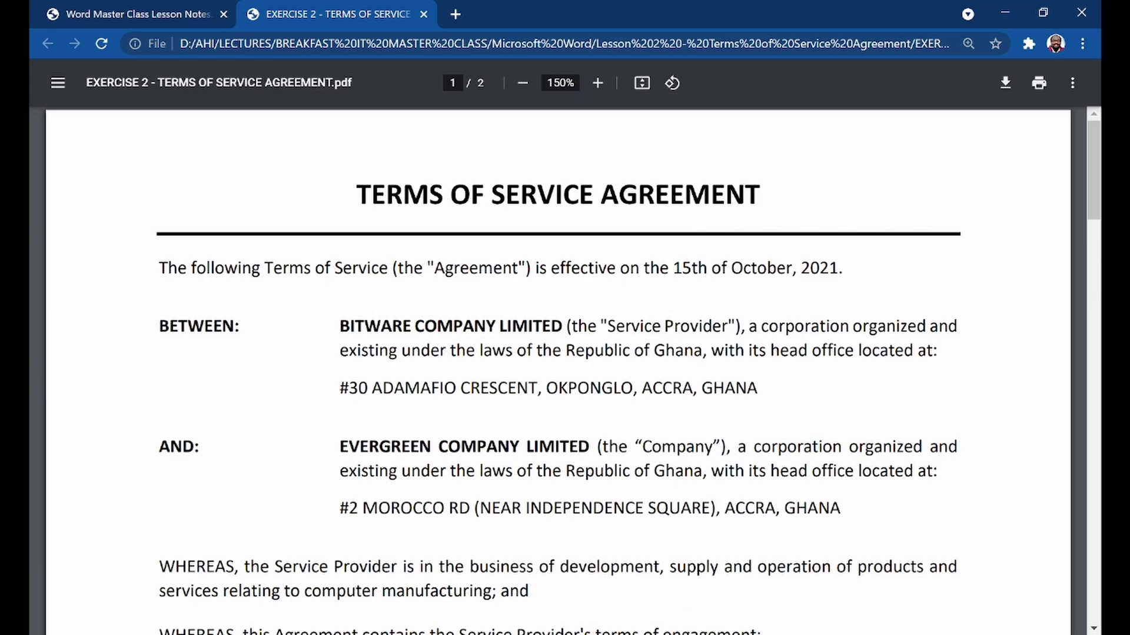
key(alt+Tab)
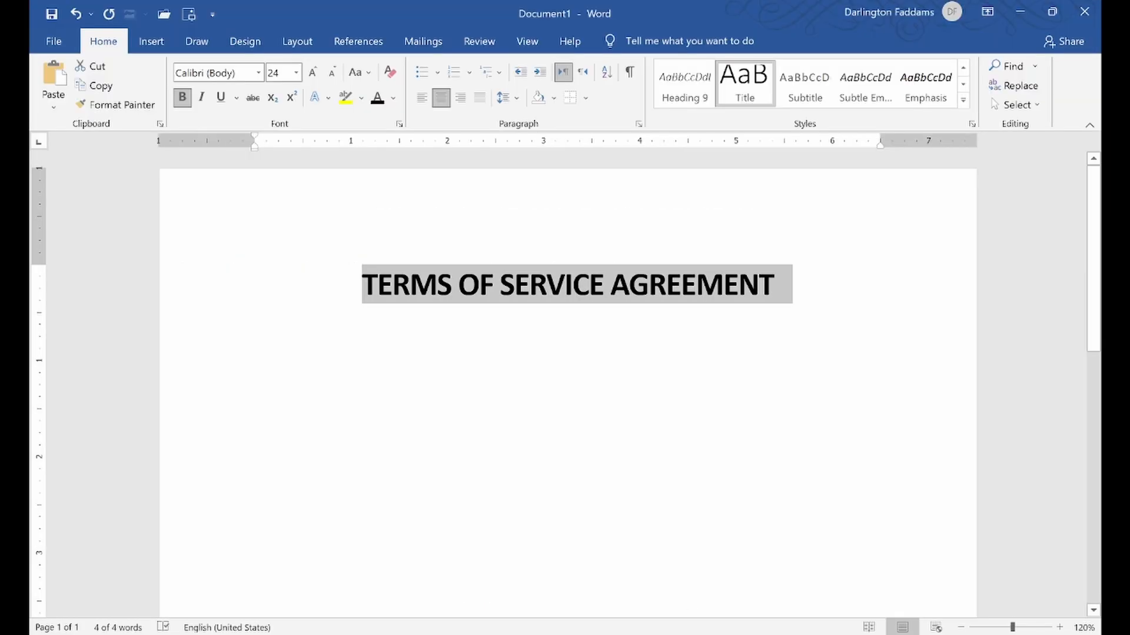
click(221, 98)
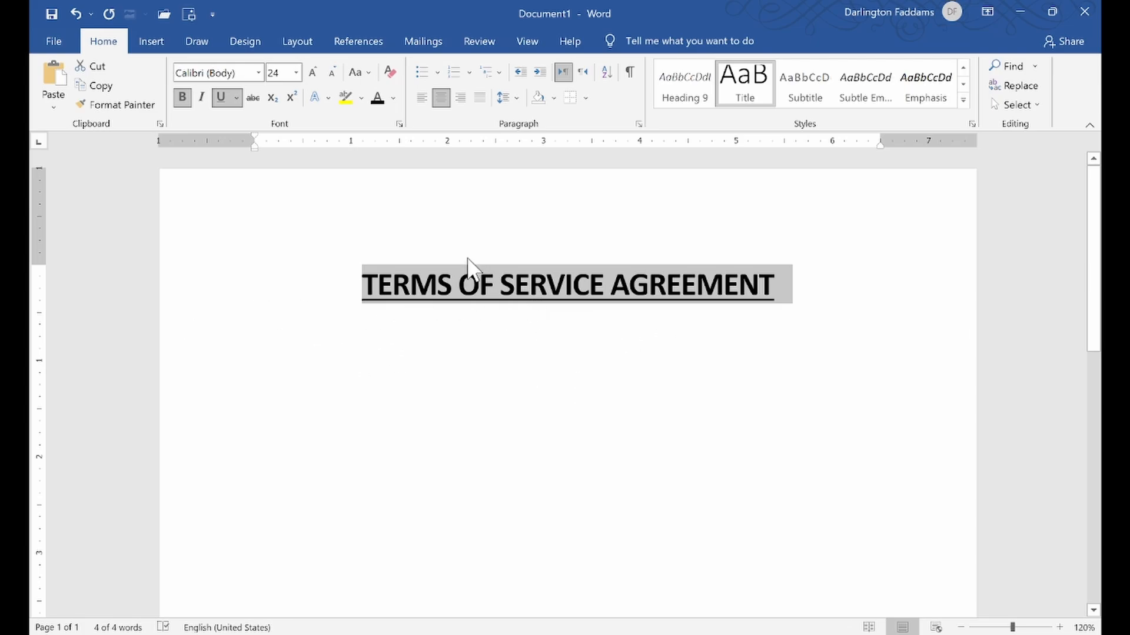
click(75, 13)
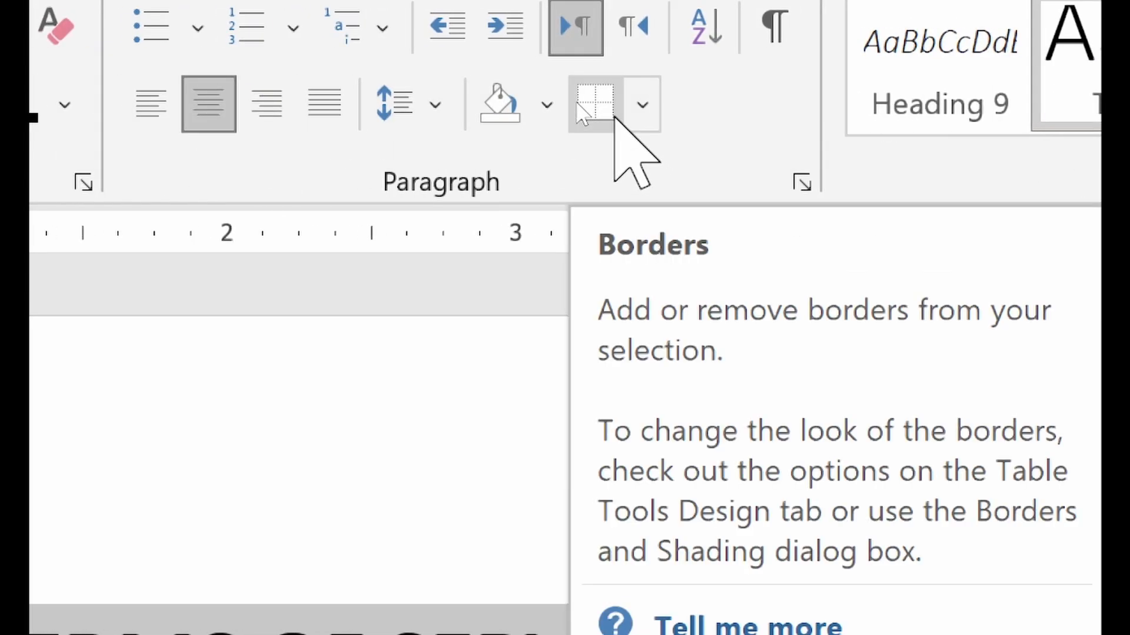
- Add a bottom border beneath the selected TERMS OF SERVICE AGREEMENT title and deselect the text
click(645, 105)
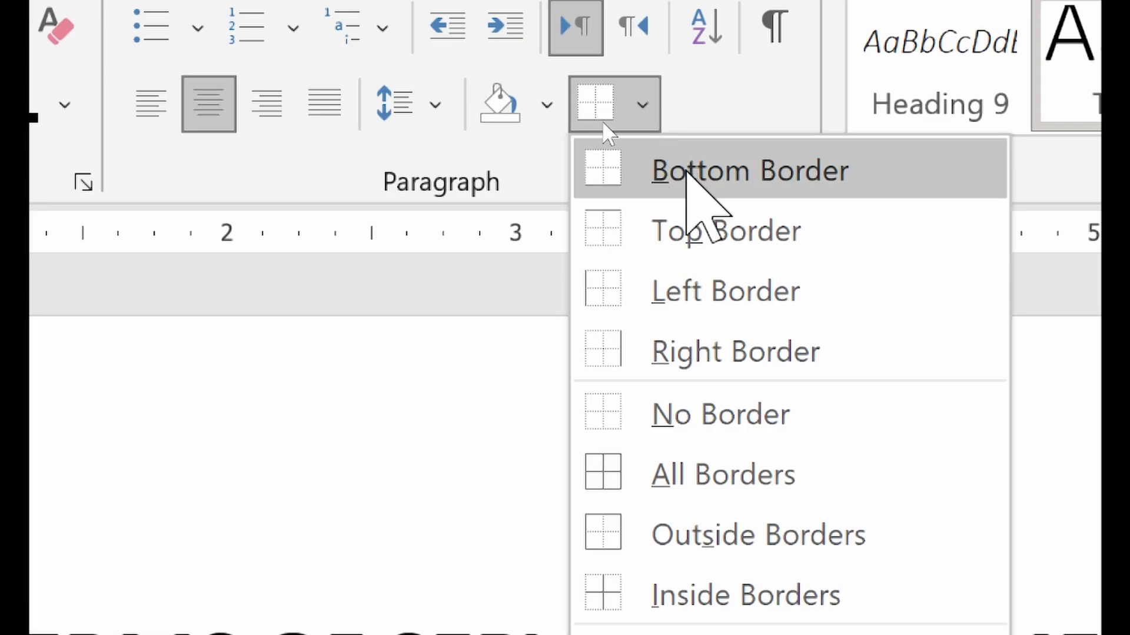
click(705, 172)
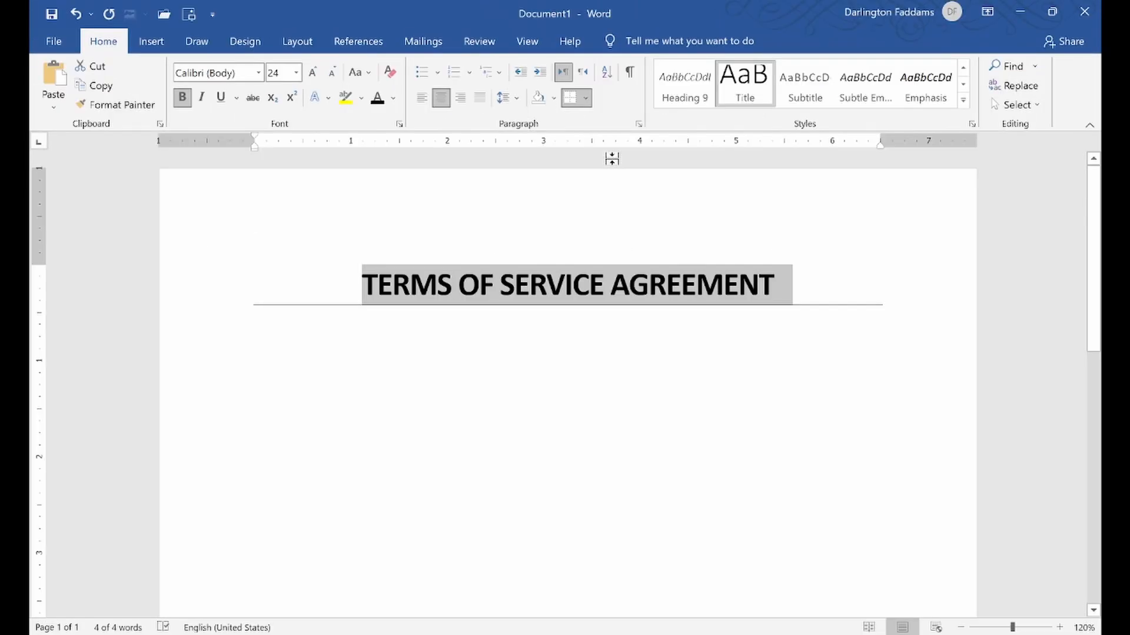
click(569, 366)
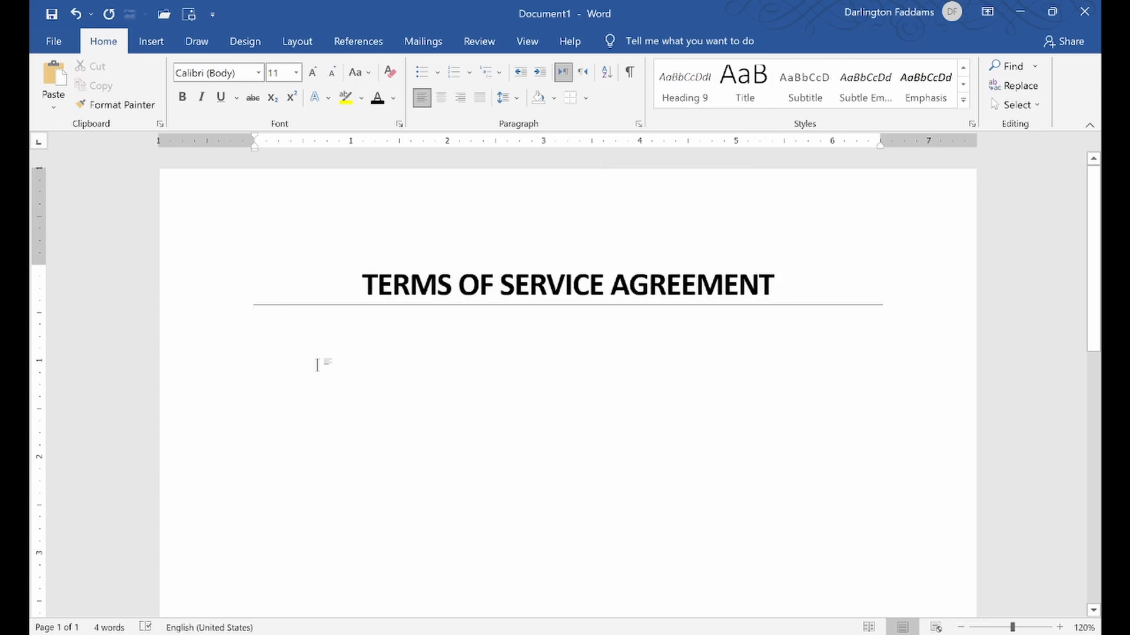
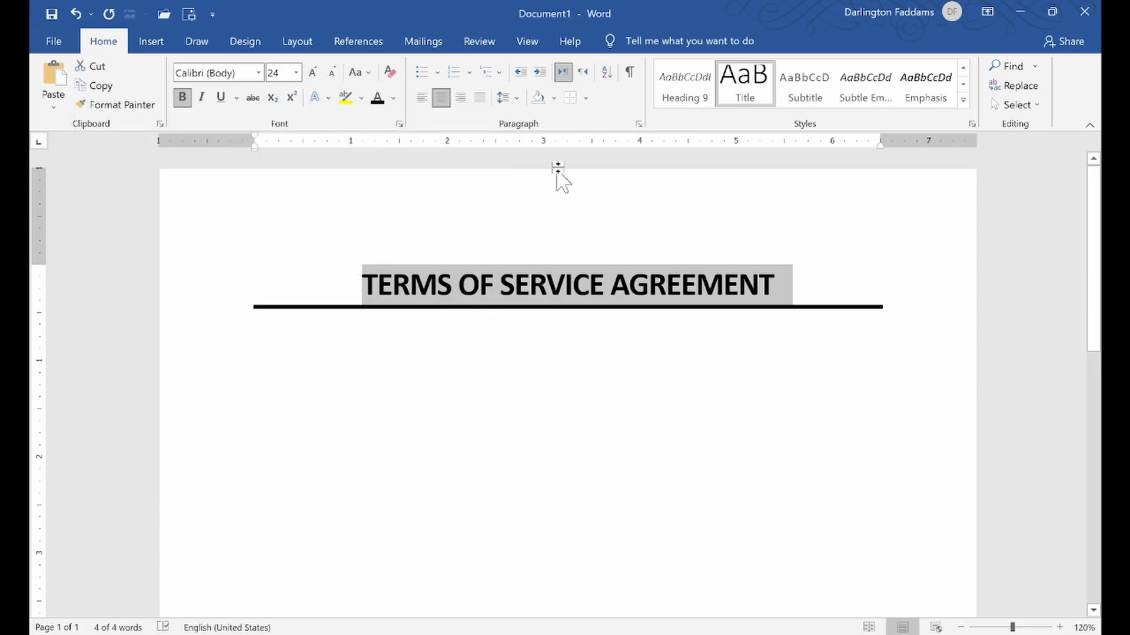
- Apply the 2 ¼ pt bottom border to the selected title and compare the line with the one in the sample agreement PDF
click(587, 99)
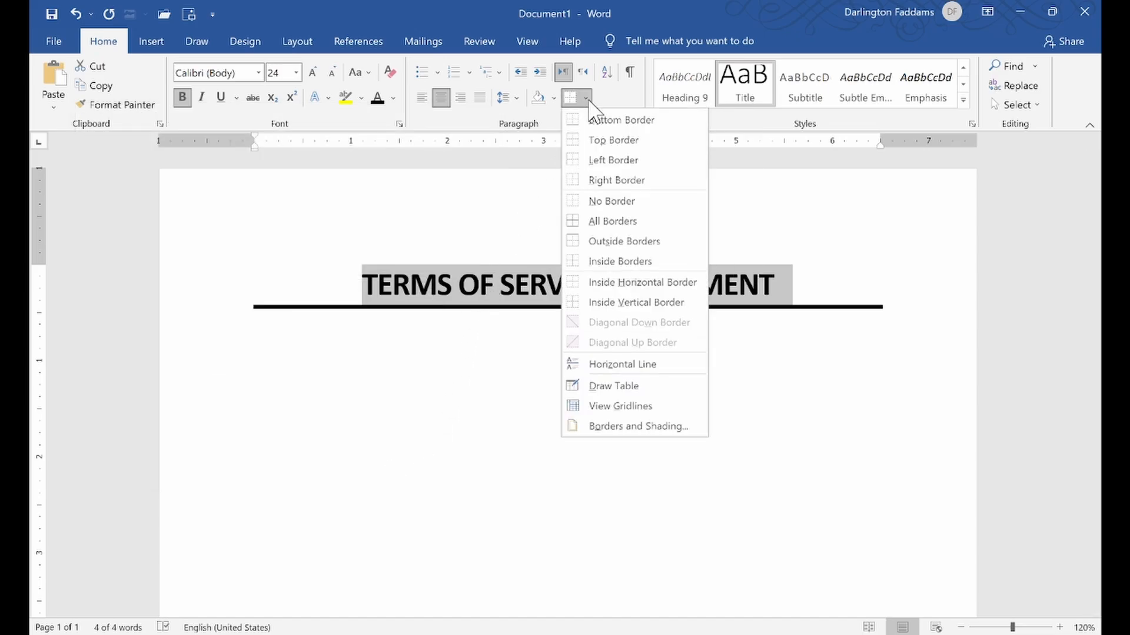
click(615, 121)
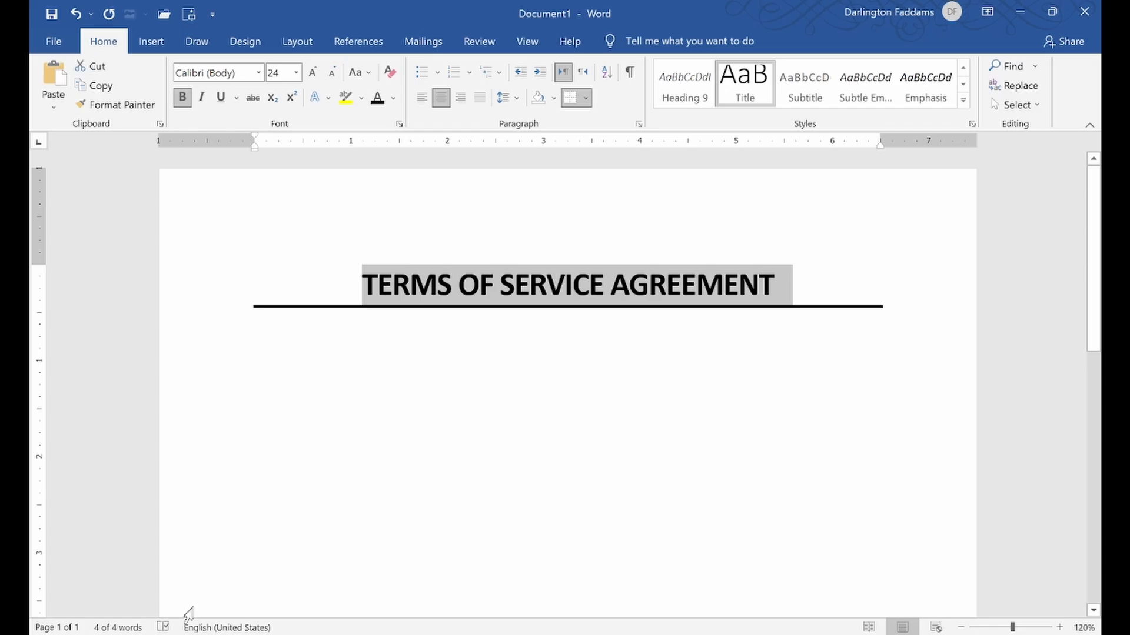
click(130, 634)
click(147, 634)
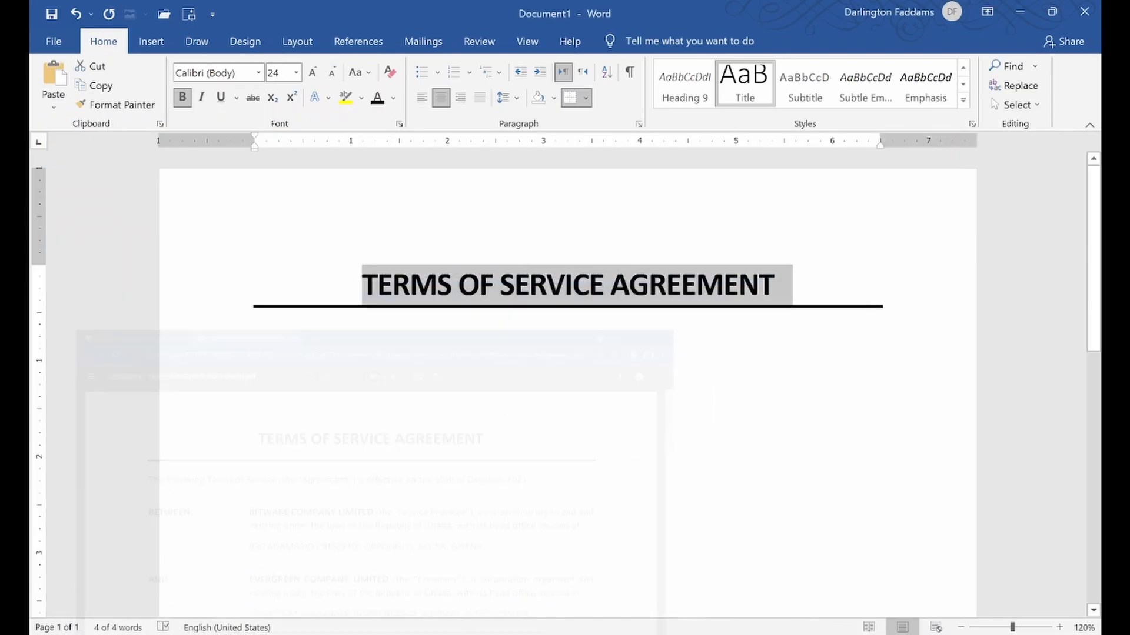
- Try a 1 ½ pt bottom border under the title, undo that border change and deselect the title
click(590, 98)
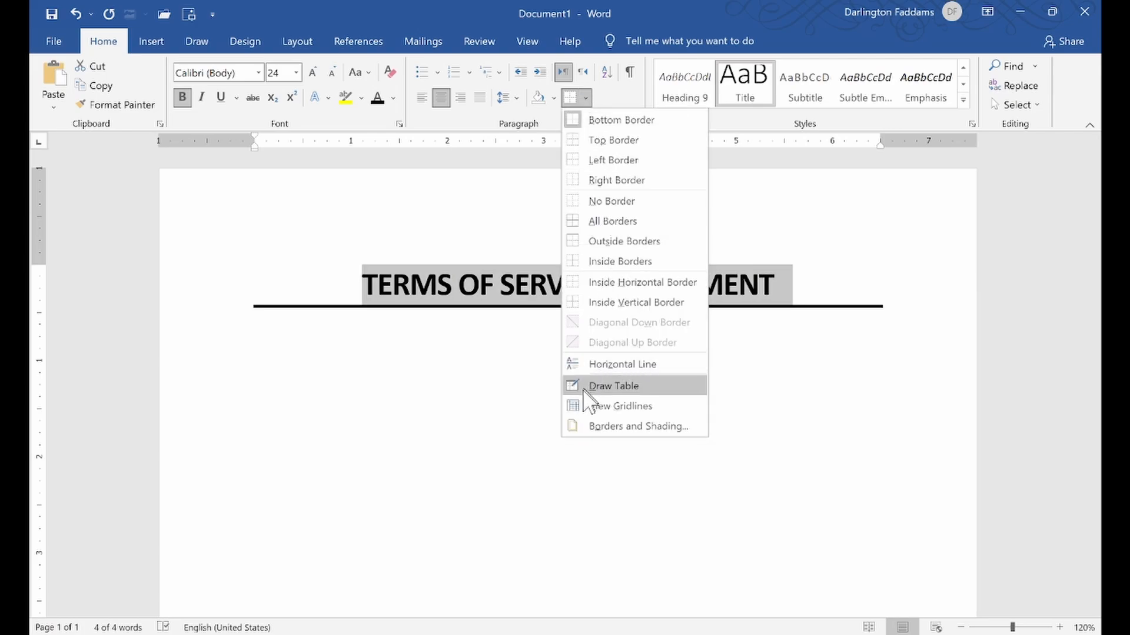
click(594, 429)
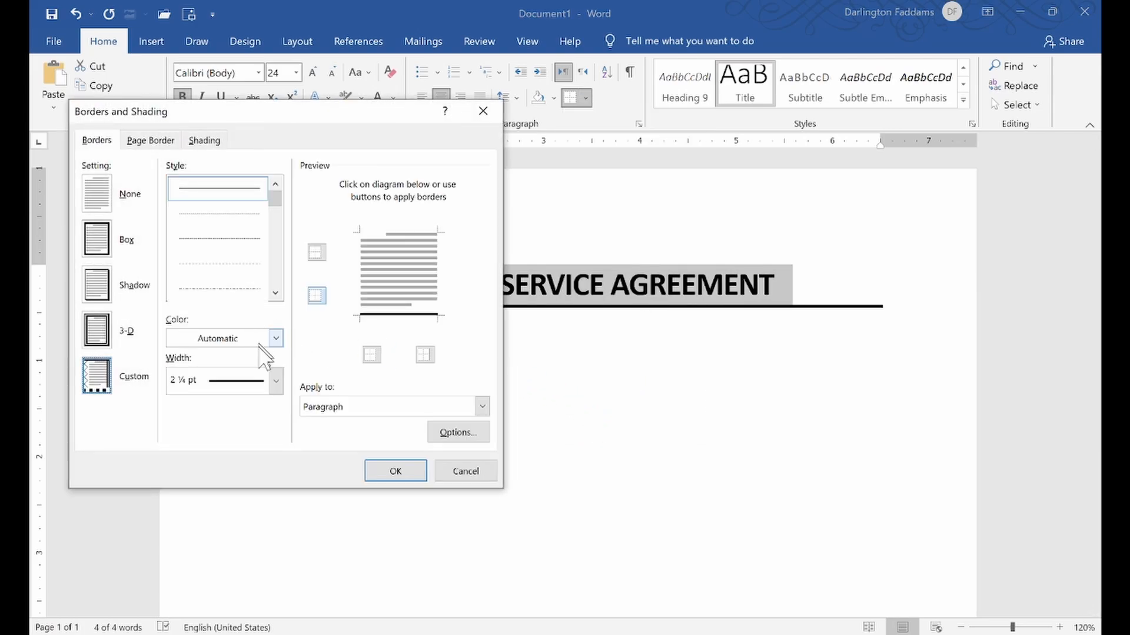
click(274, 380)
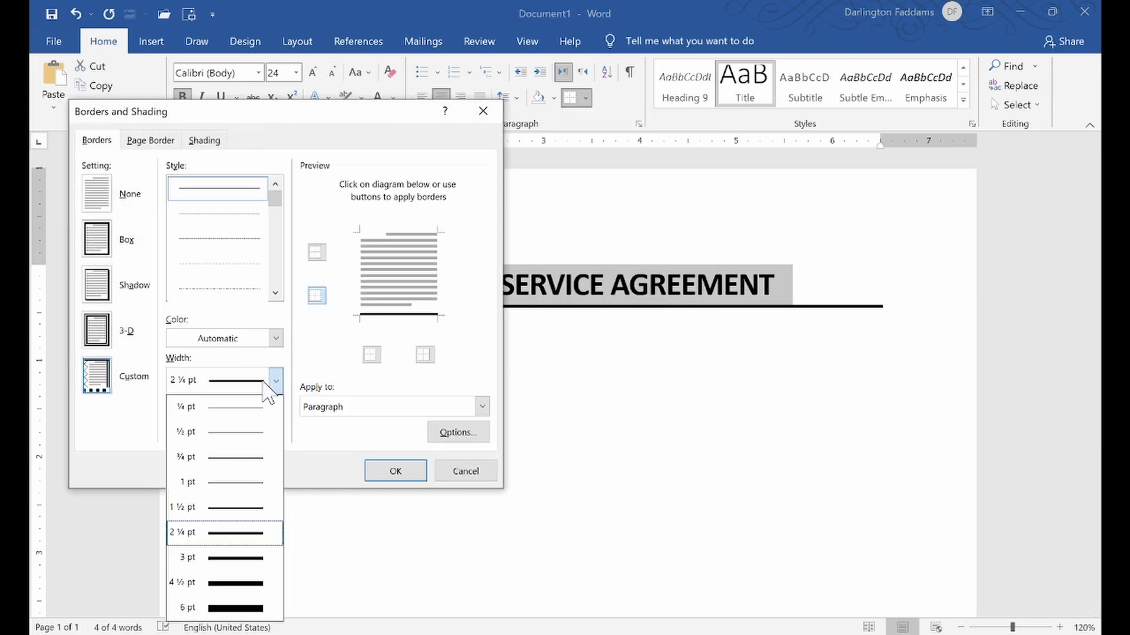
click(248, 507)
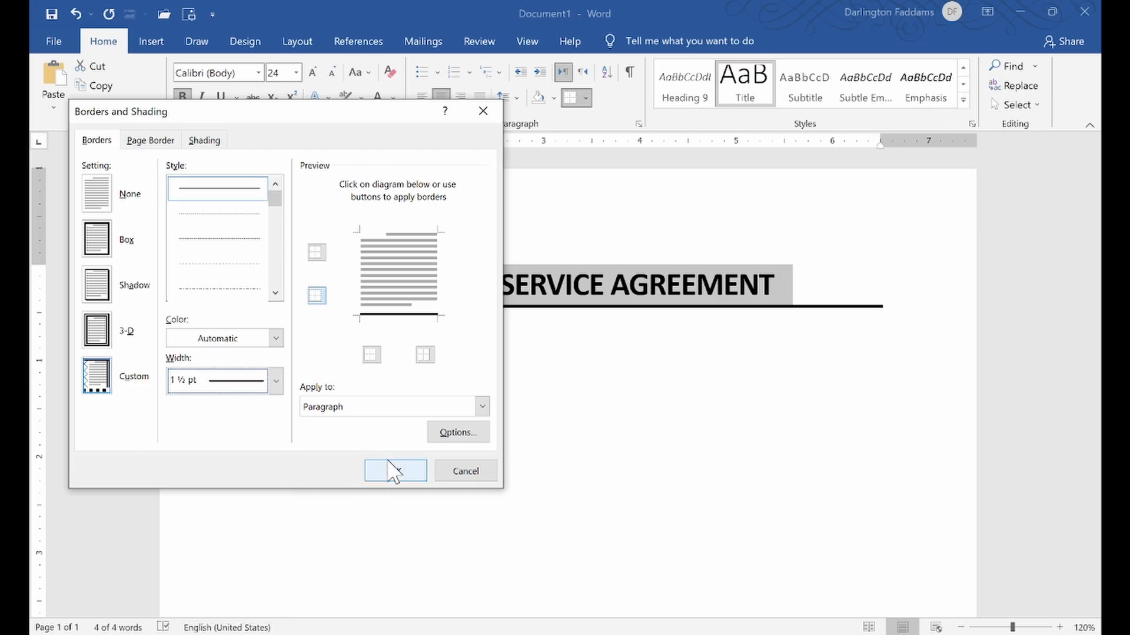
click(391, 471)
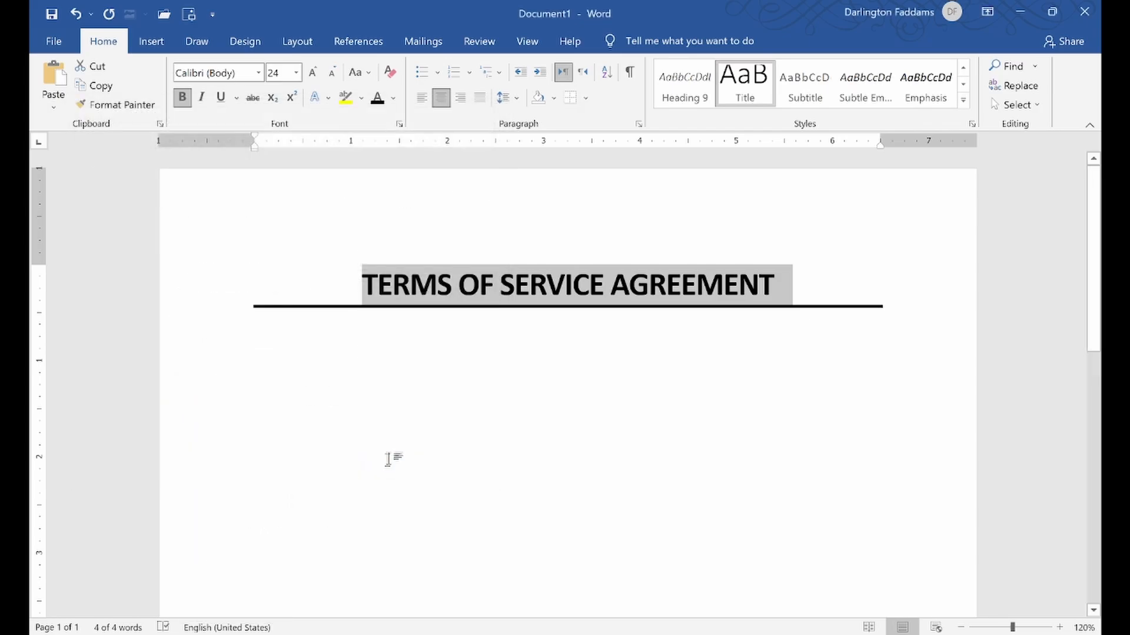
click(585, 98)
click(599, 135)
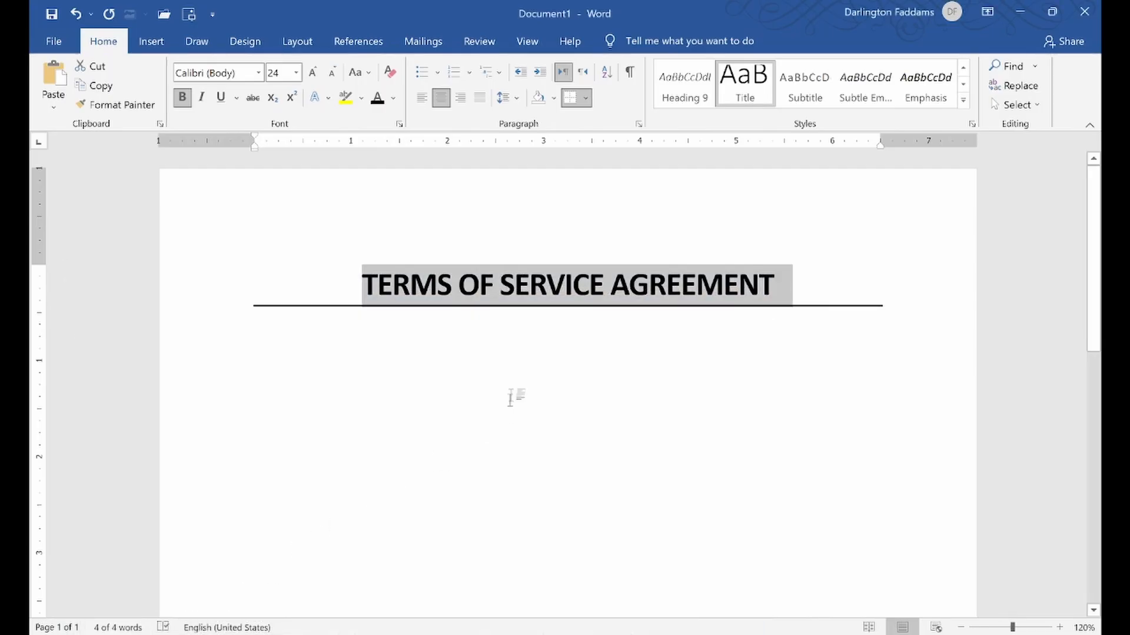
click(76, 13)
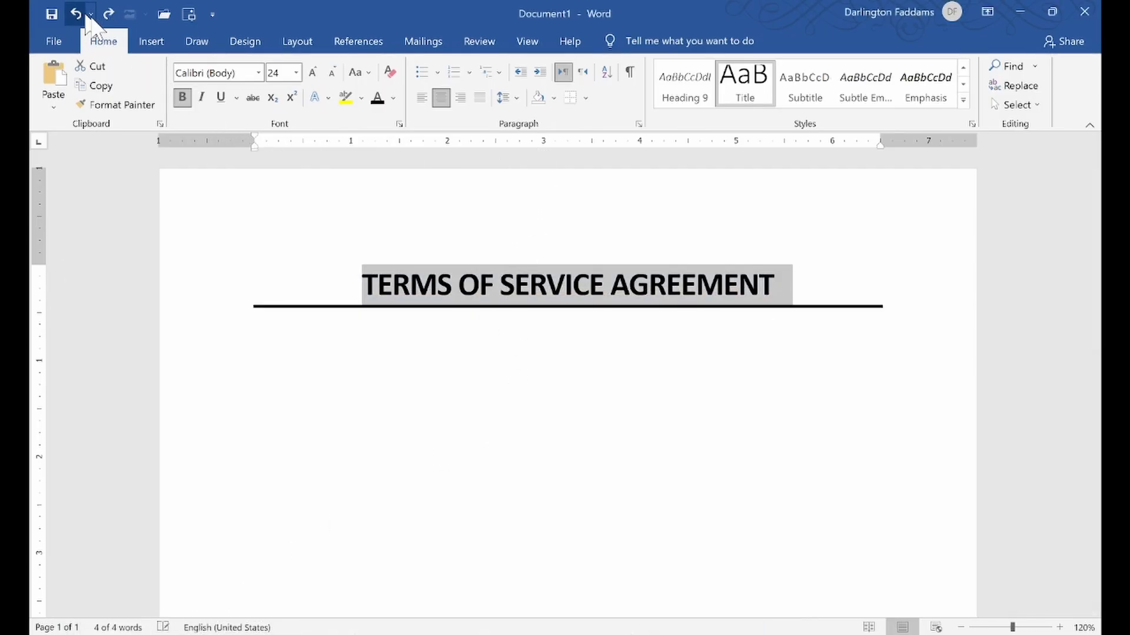
click(484, 330)
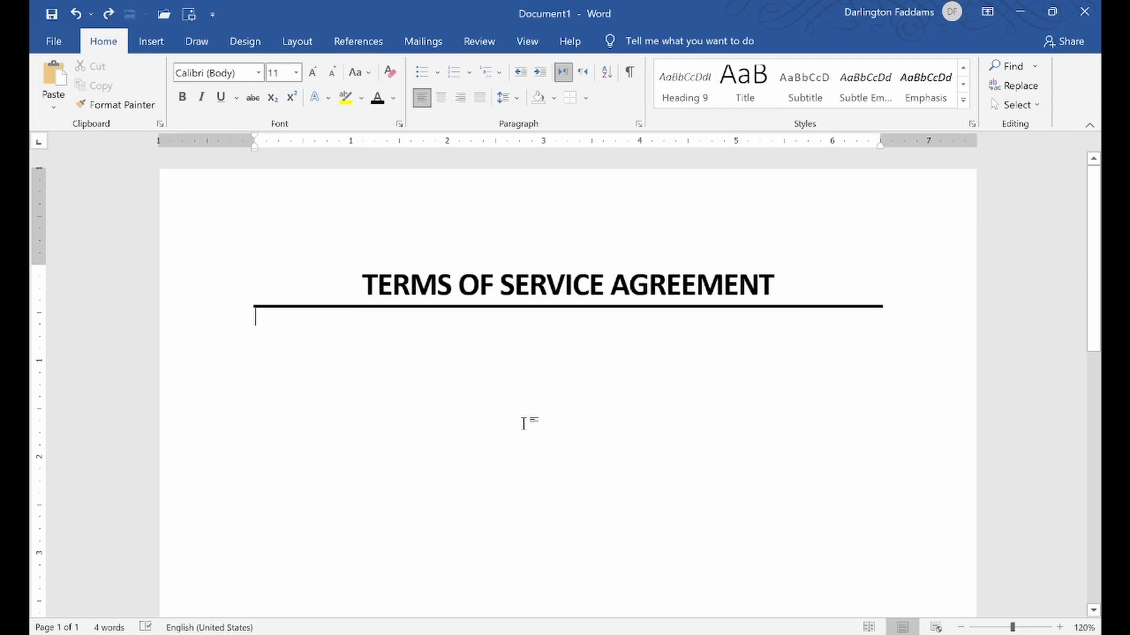
- Copy the sample agreement's body text in the PDF, from "The following Terms of Service" through the two Billing Arrangements items
click(221, 284)
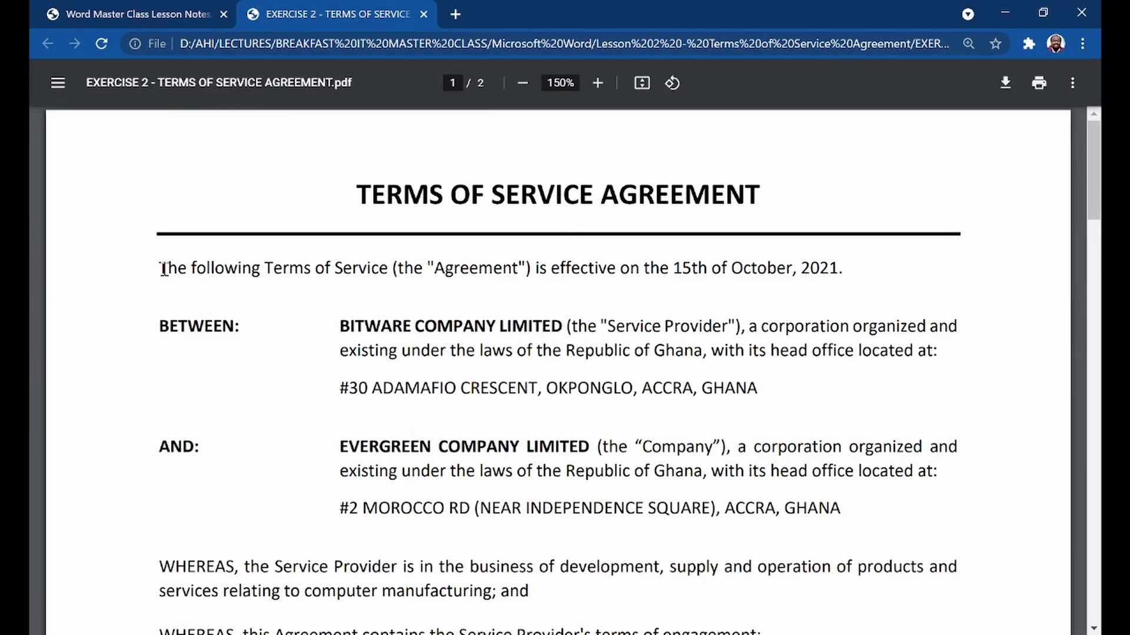
drag(164, 269, 621, 457)
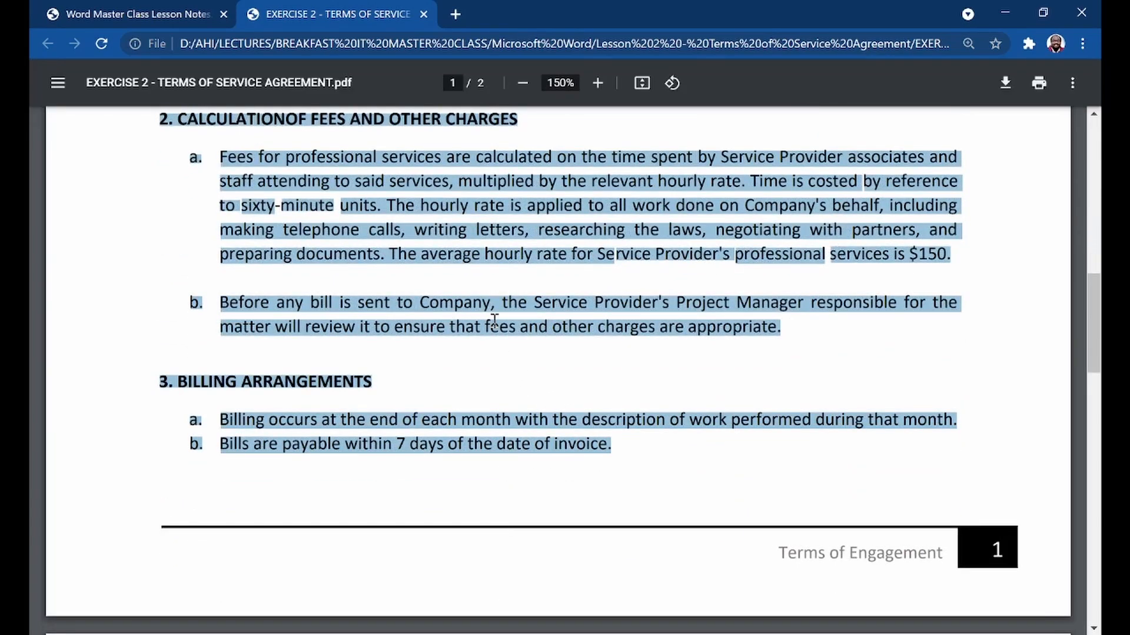
right_click(482, 255)
click(517, 266)
scroll(598, 379, up, 10)
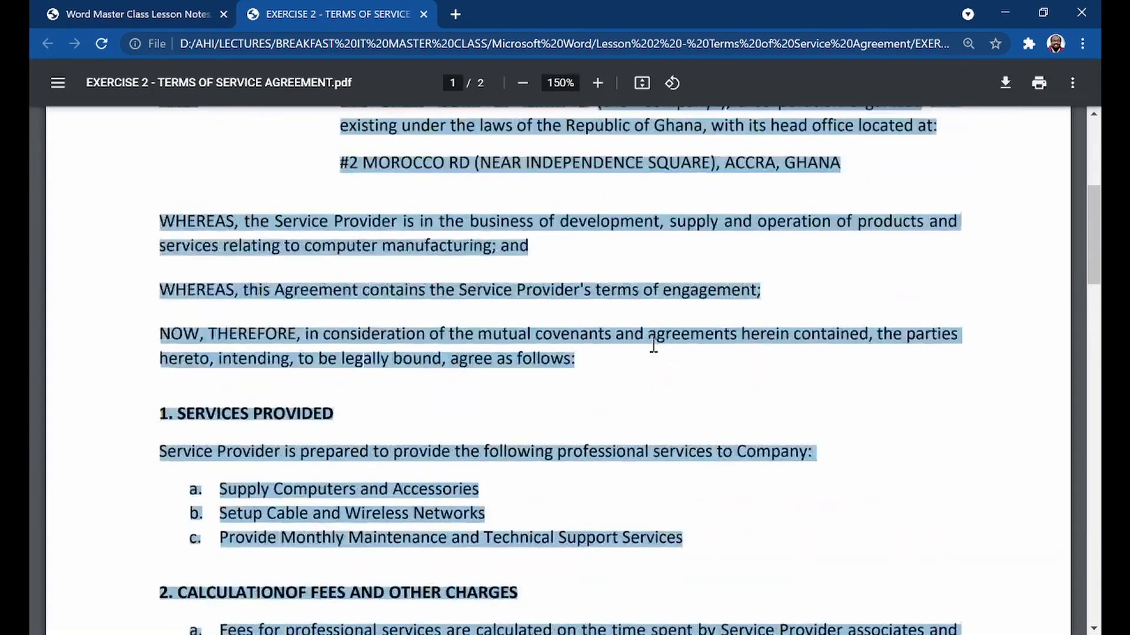
scroll(653, 345, up, 4)
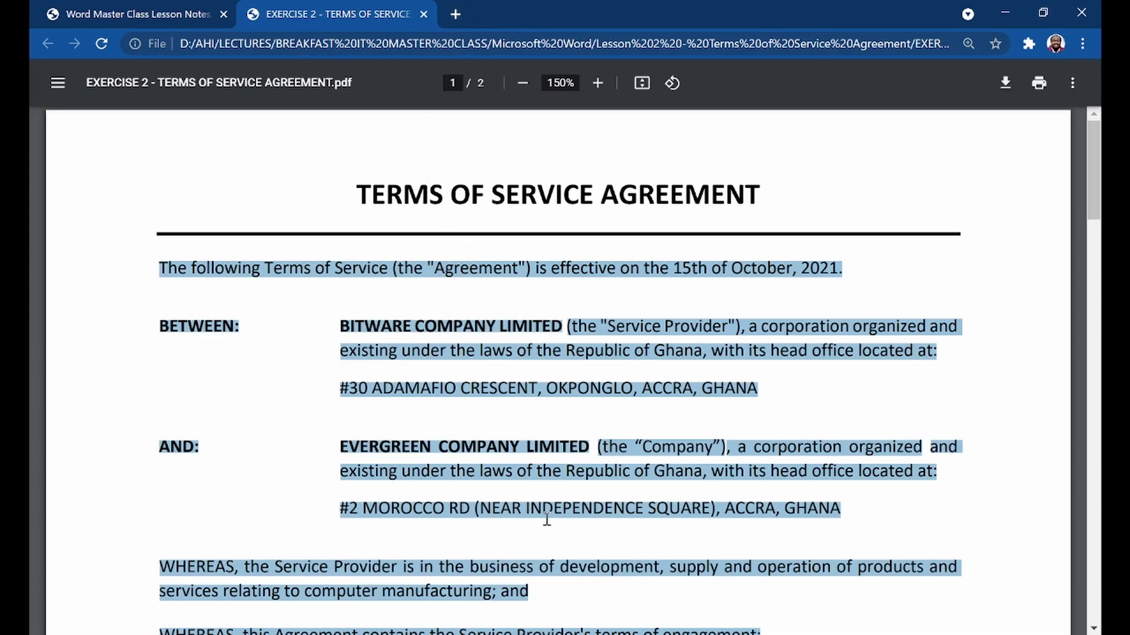
- Switch to microfinance_investments.cpp in Visual Studio Code, look over the code from its start and dismiss the C++ extensions notification
click(538, 488)
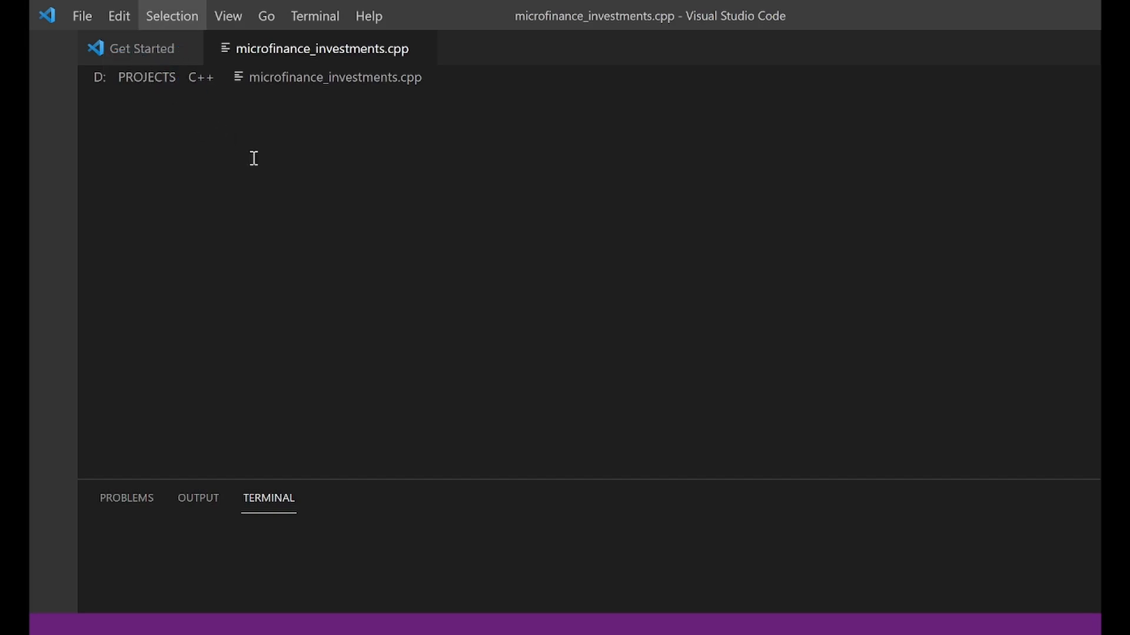
click(272, 264)
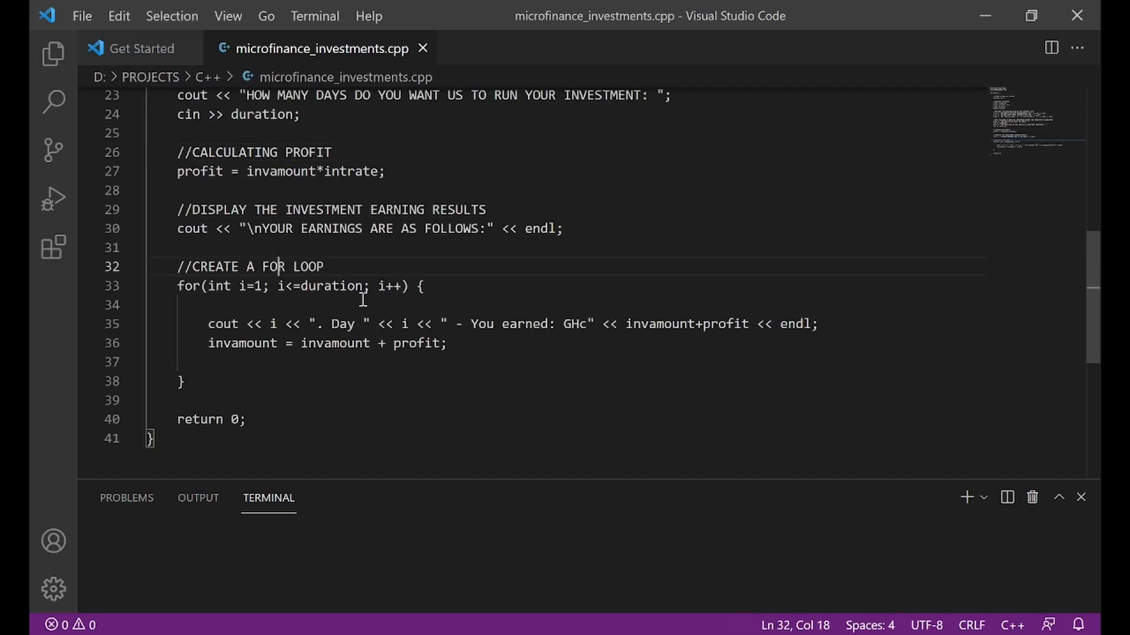
scroll(409, 226, up, 7)
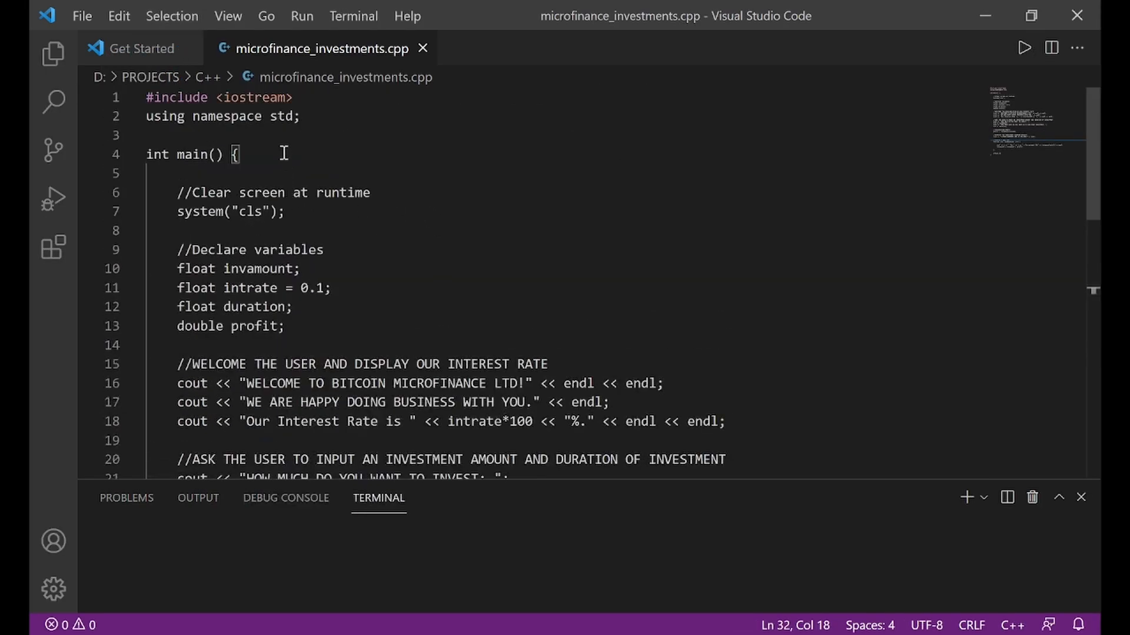
click(303, 118)
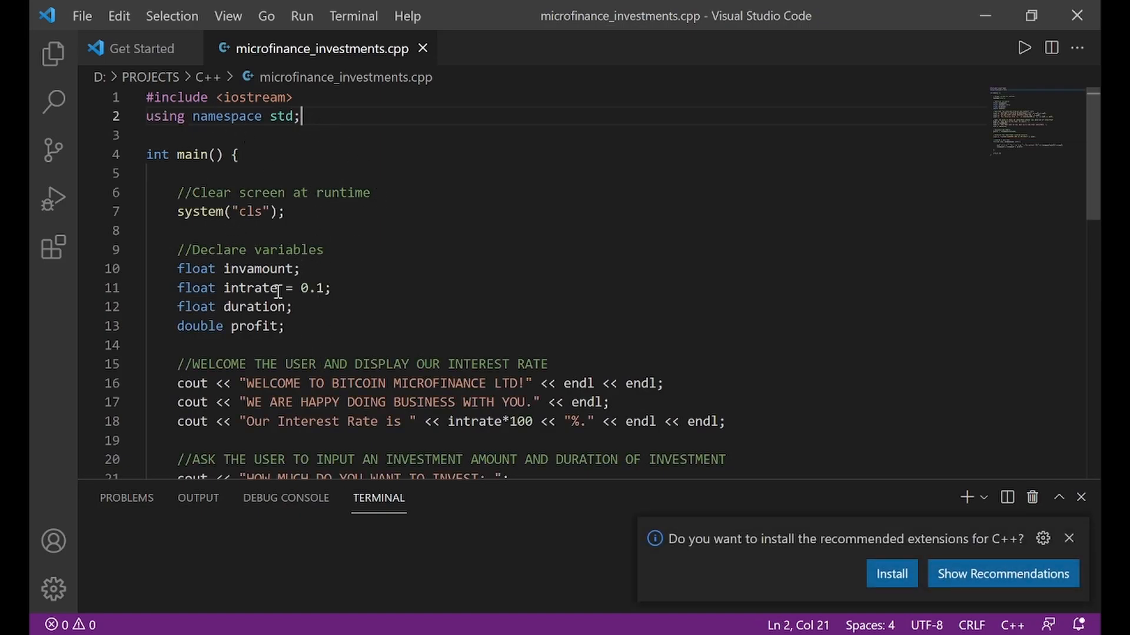
click(370, 366)
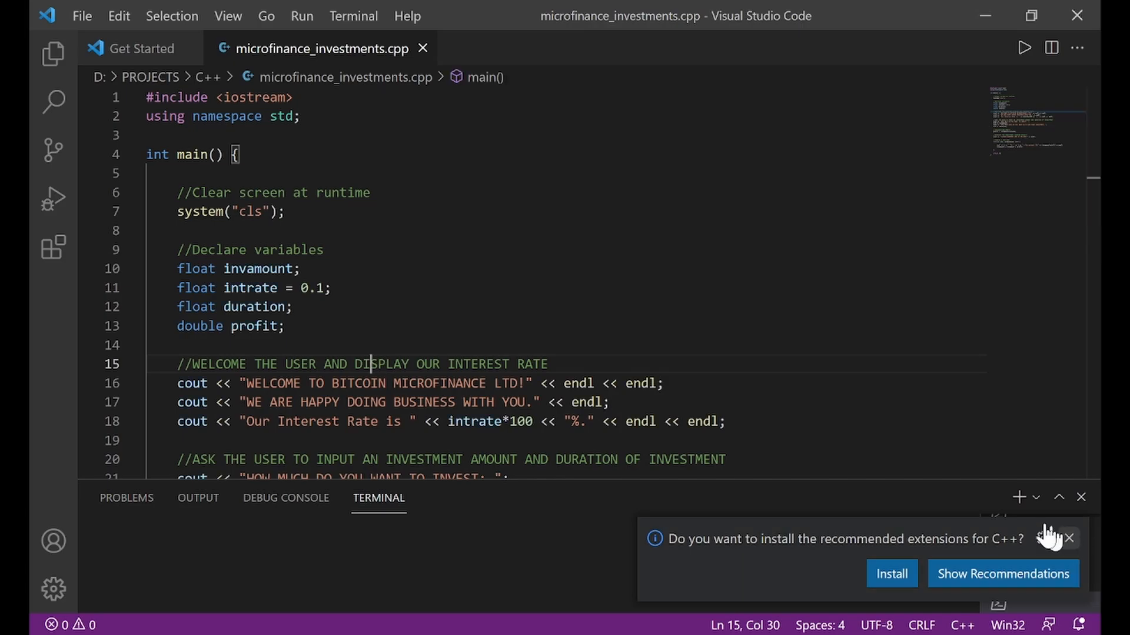
click(1069, 538)
click(334, 224)
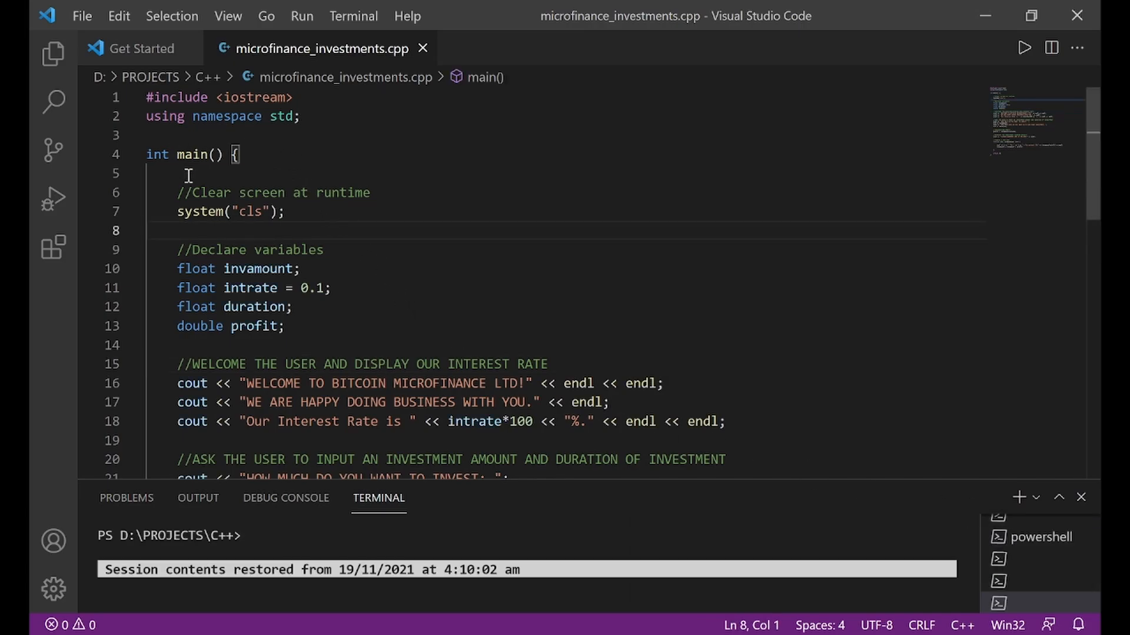
- Copy all the code in microfinance_investments.cpp and paste it below the title in the Word document
key(ctrl+a)
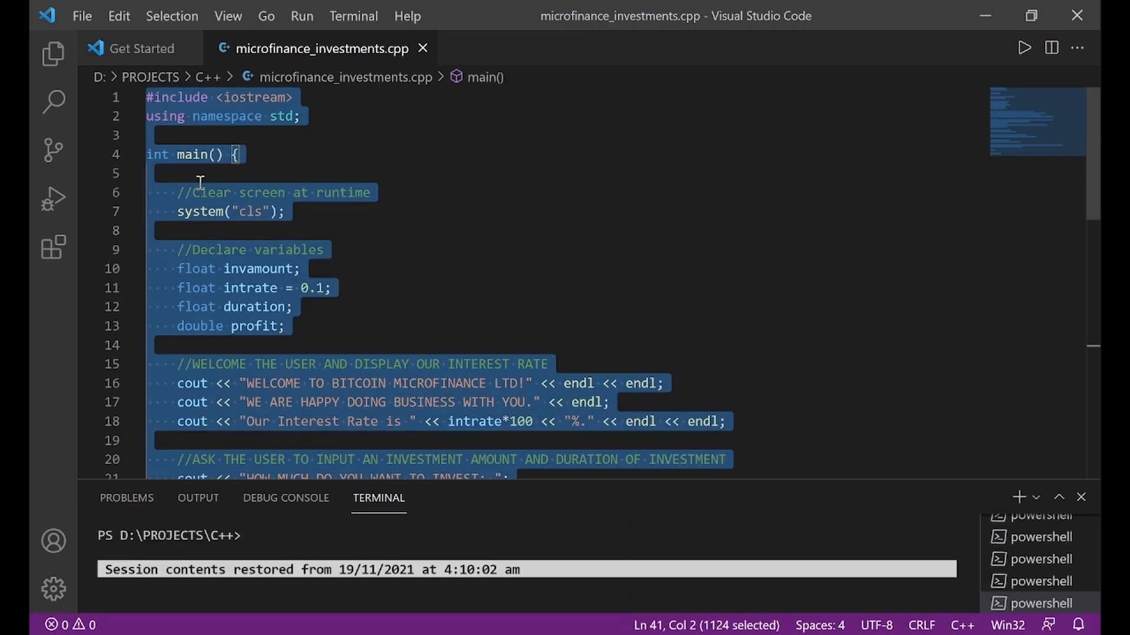
right_click(216, 209)
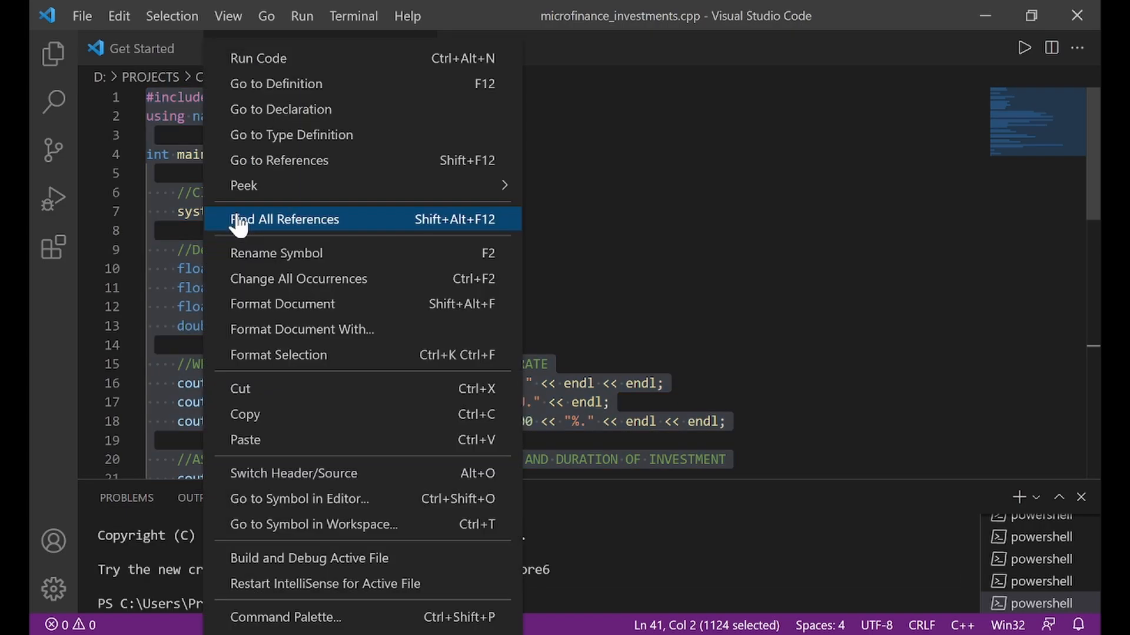
click(281, 414)
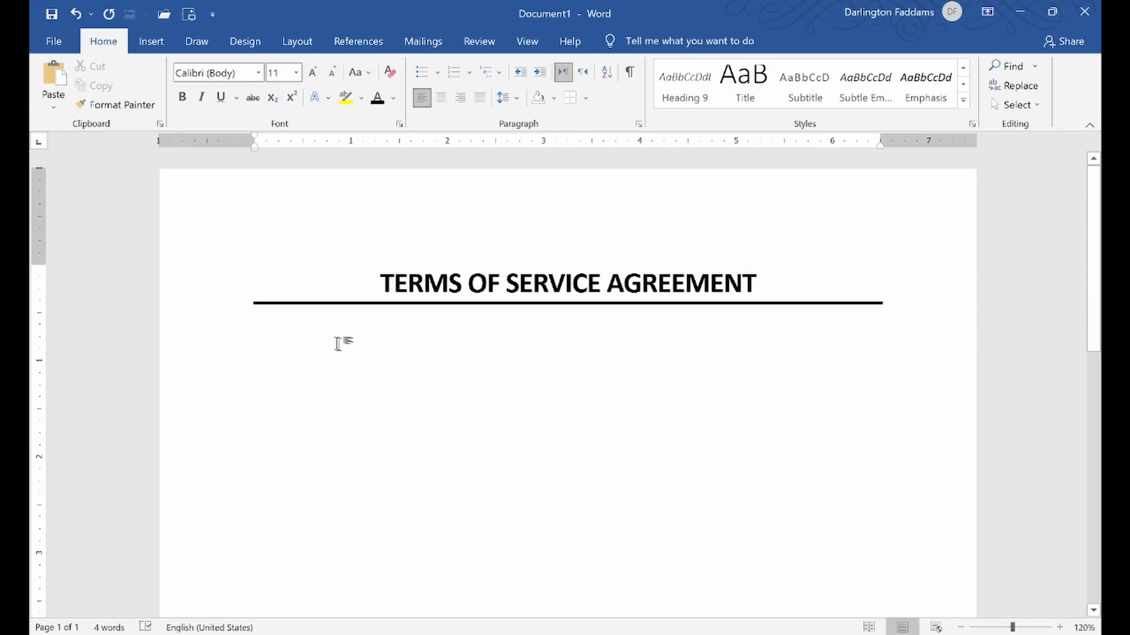
click(60, 63)
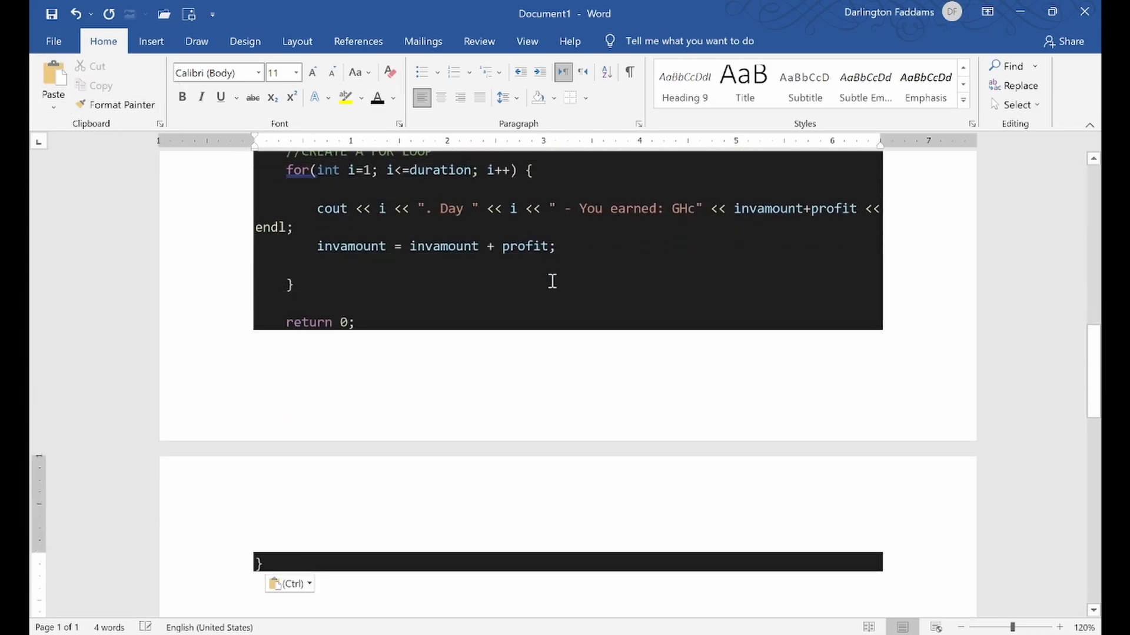
- Examine the formatting of the pasted code below the title, including its background, fonts and text colours
scroll(640, 285, up, 5)
scroll(695, 261, up, 8)
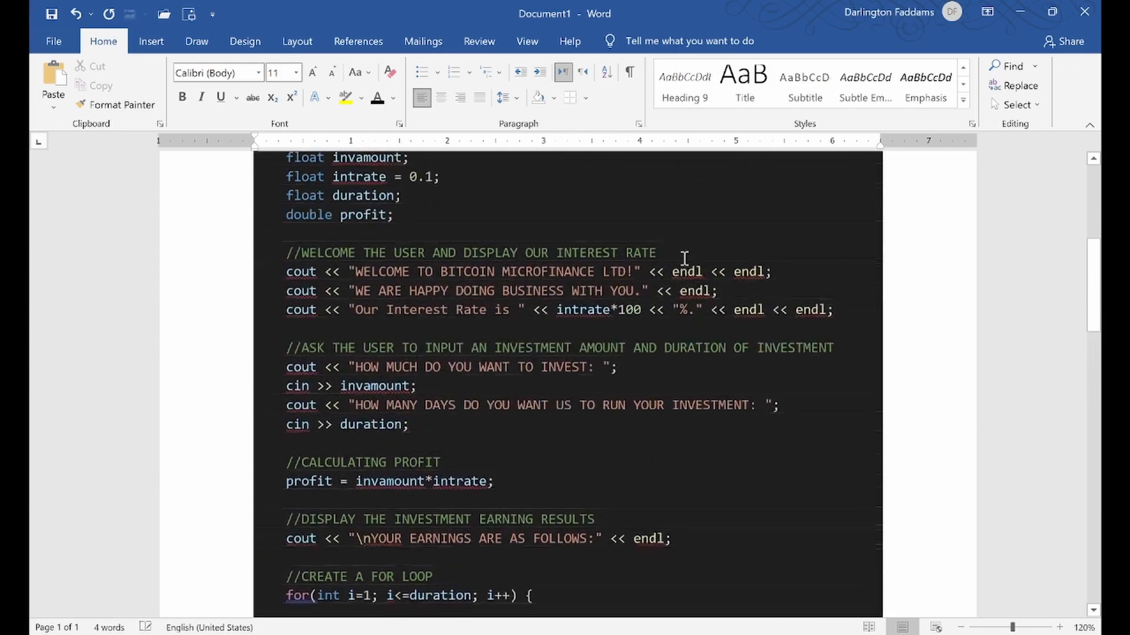
scroll(668, 252, up, 1)
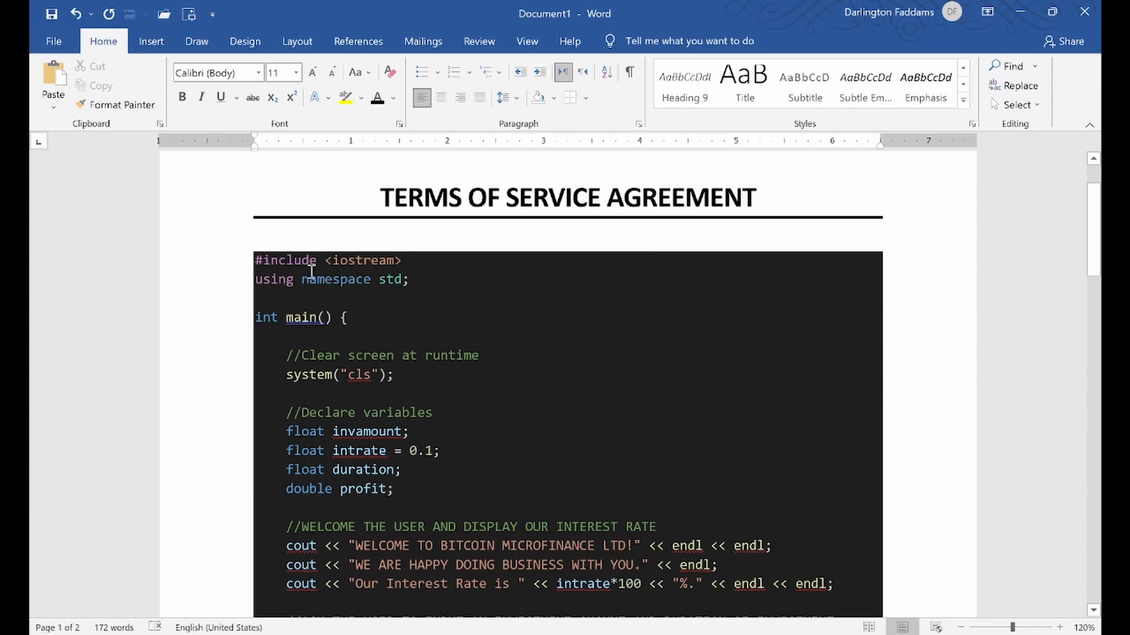
scroll(501, 389, down, 4)
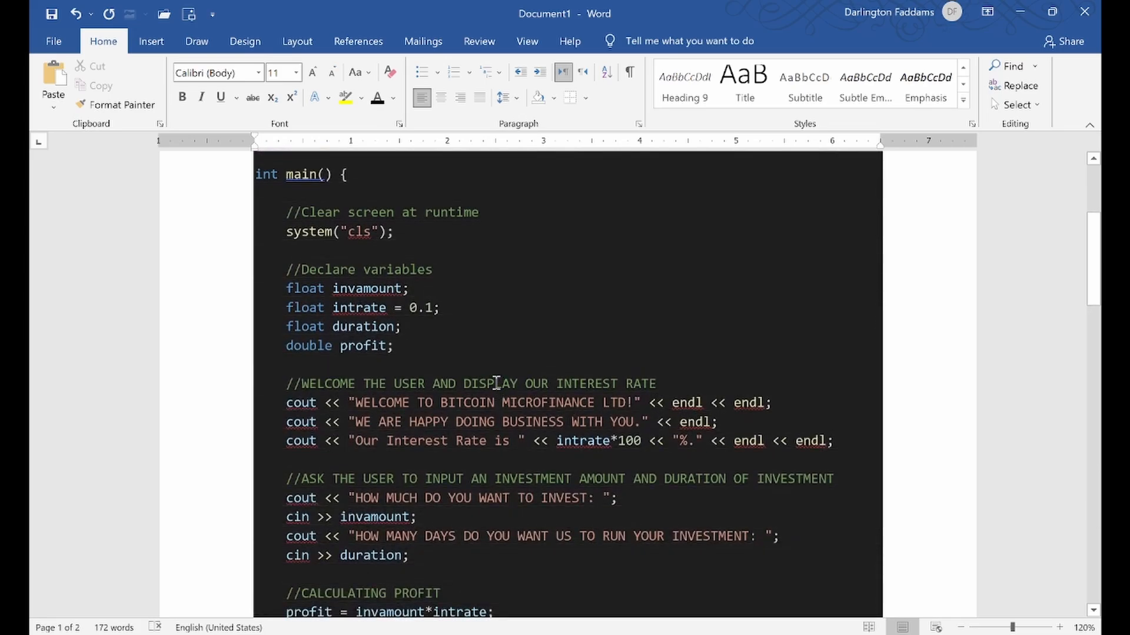
scroll(492, 358, up, 6)
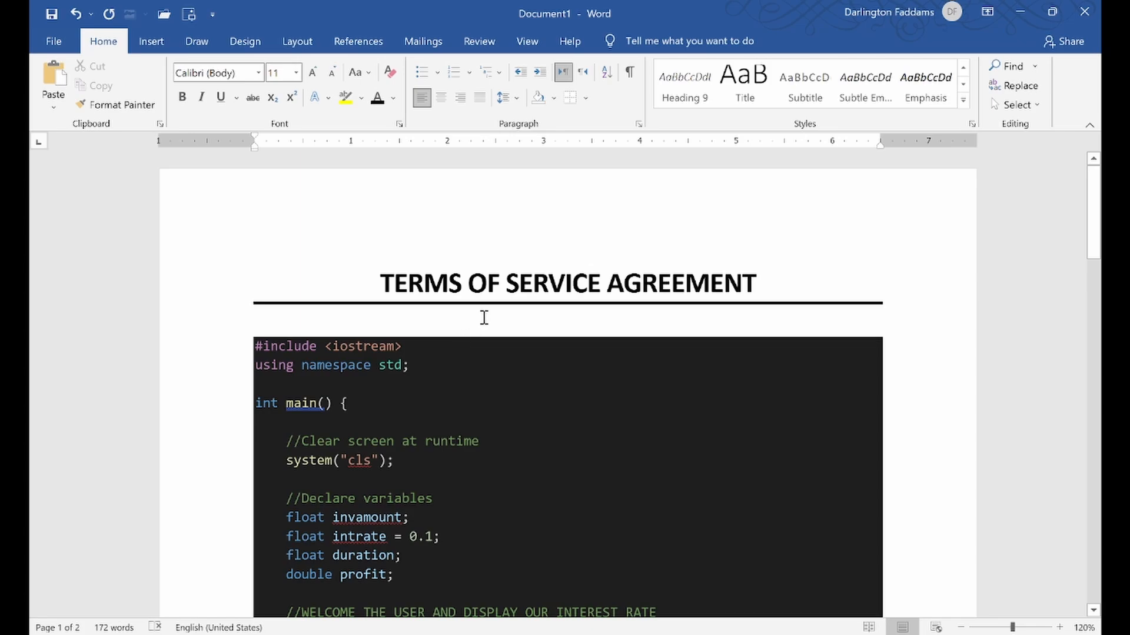
scroll(463, 329, down, 5)
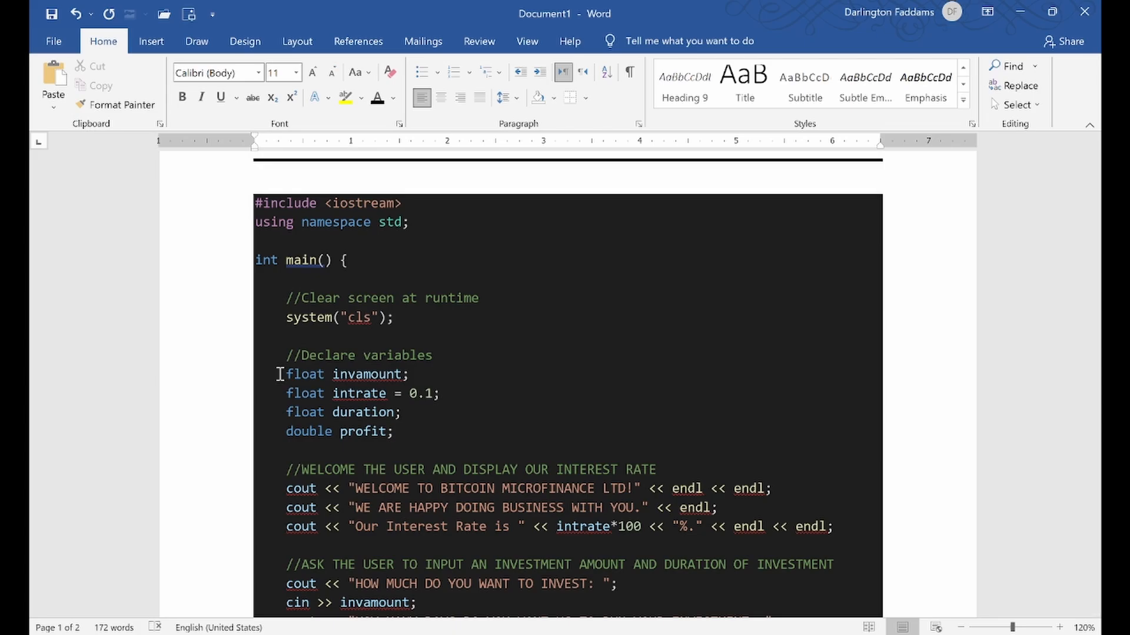
scroll(353, 282, down, 1)
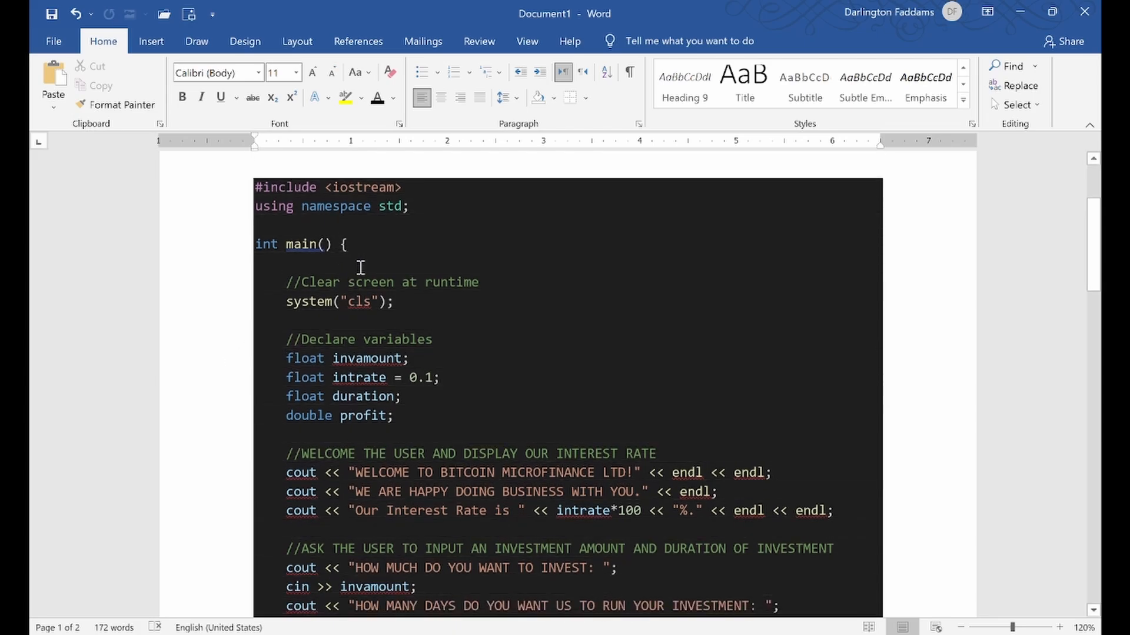
- Undo the formatted paste of the code below the Terms of Service Agreement title
scroll(361, 268, up, 3)
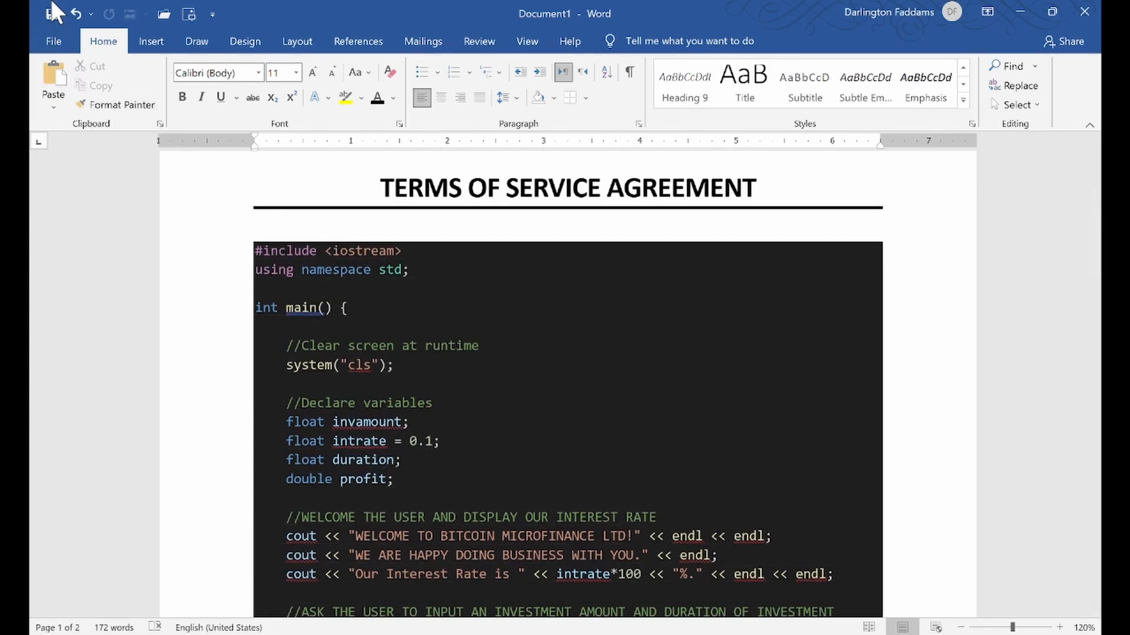
click(77, 13)
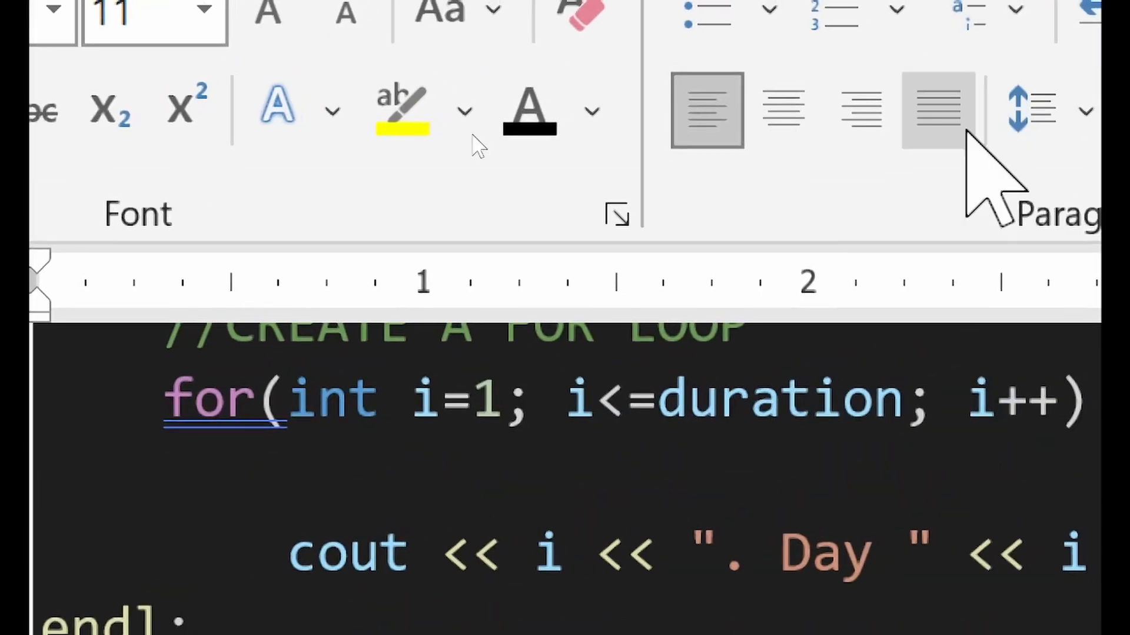
scroll(659, 515, up, 3)
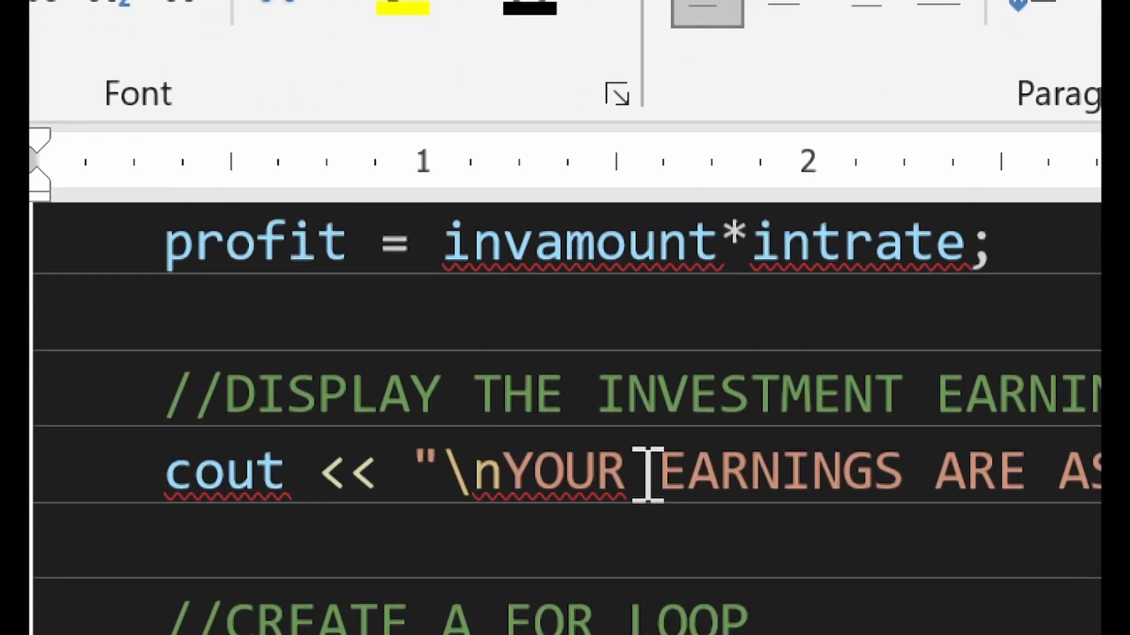
scroll(647, 477, up, 5)
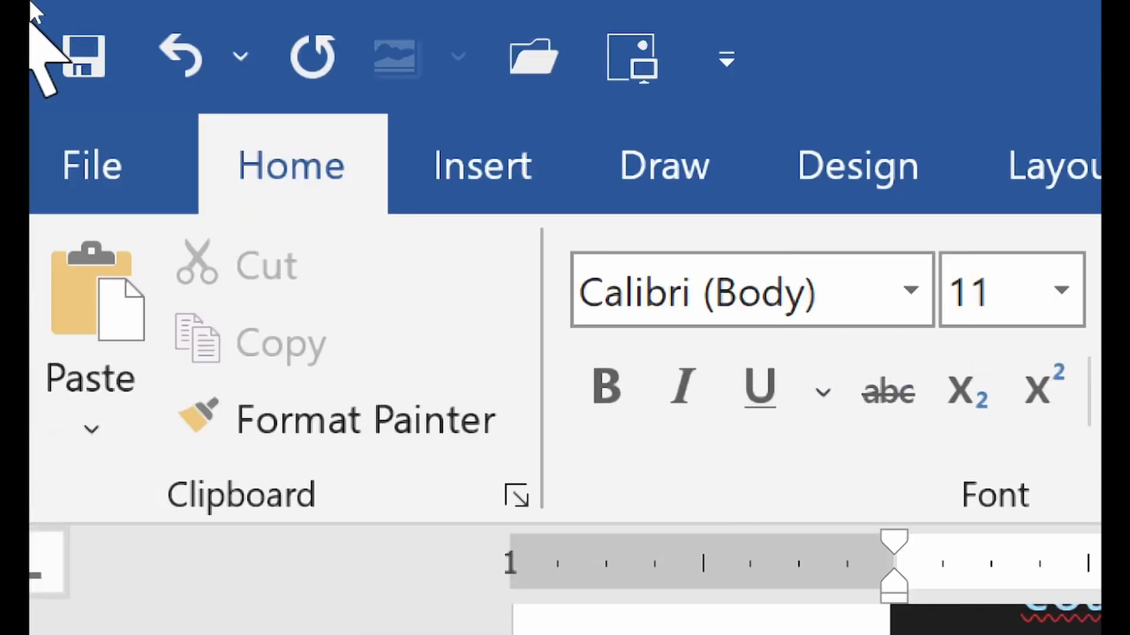
click(179, 56)
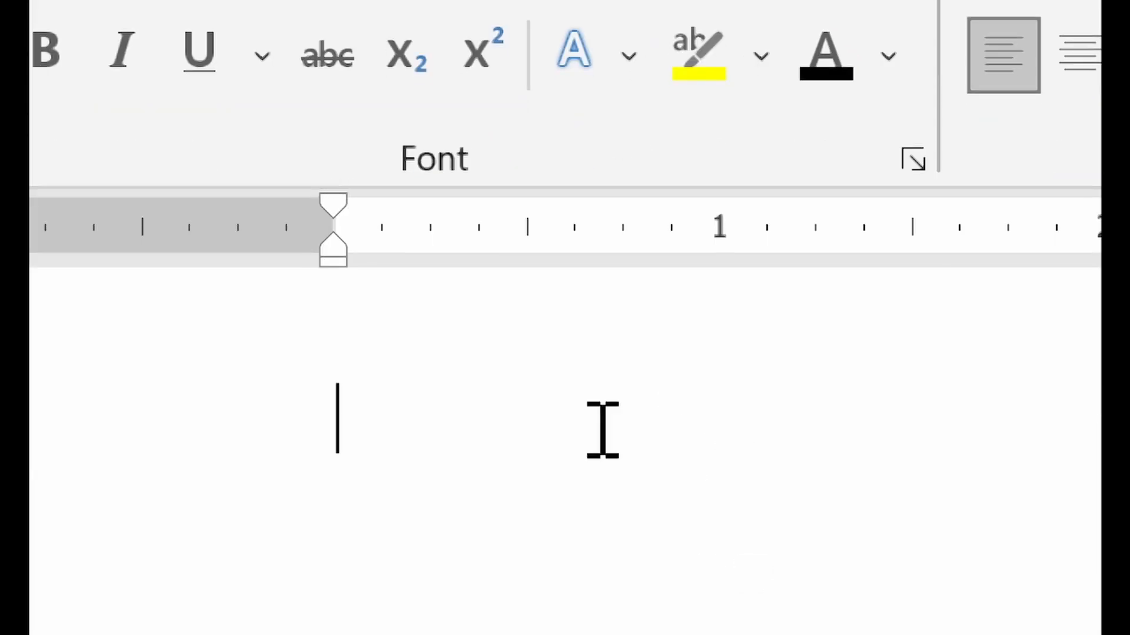
- Paste the copied code below the title as text only and look it over up to the title
scroll(602, 430, up, 5)
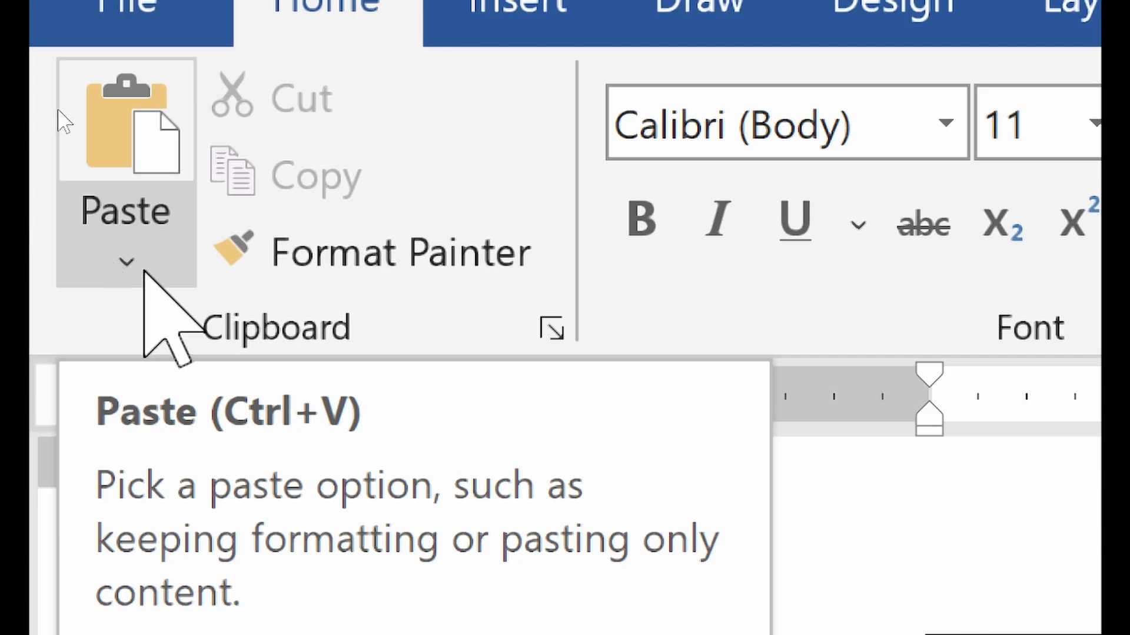
click(140, 268)
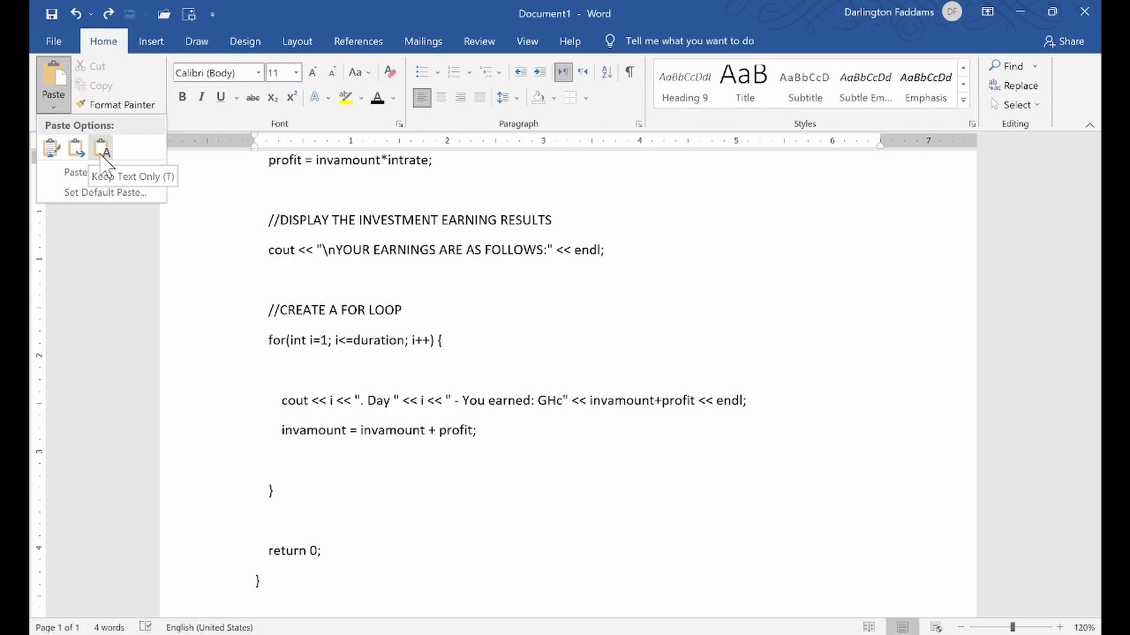
click(104, 152)
scroll(529, 383, up, 5)
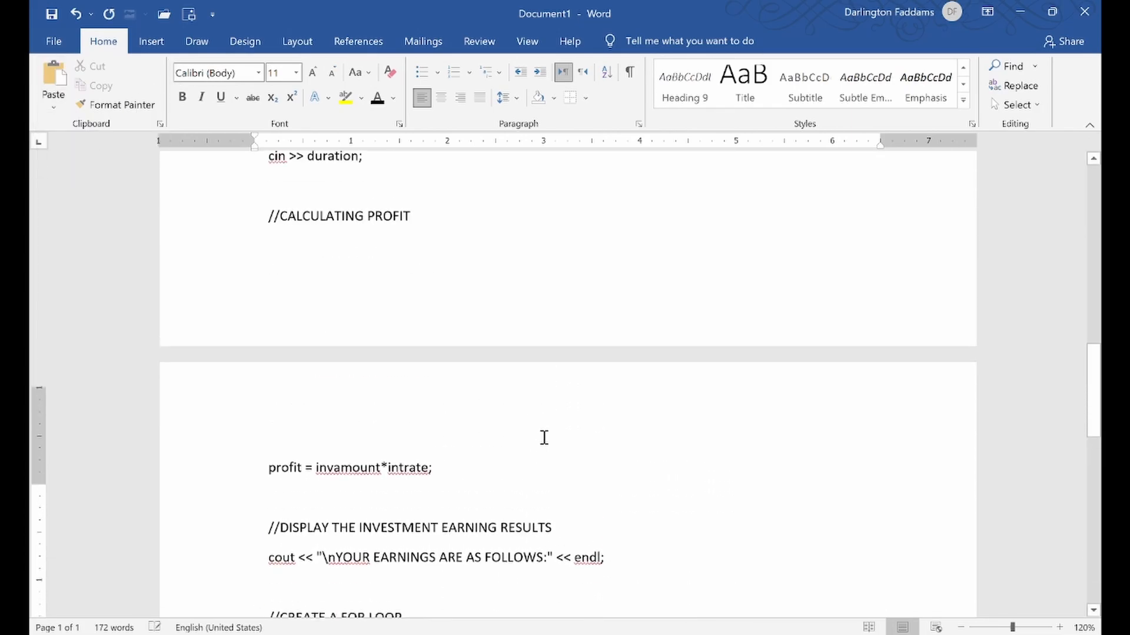
scroll(545, 437, up, 10)
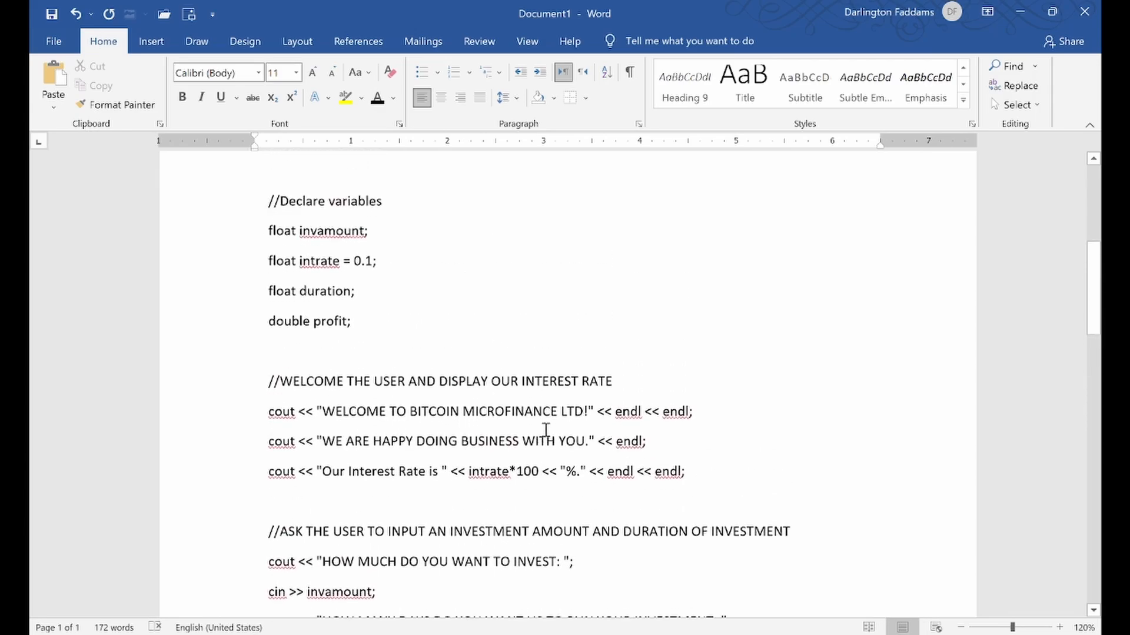
scroll(545, 430, up, 10)
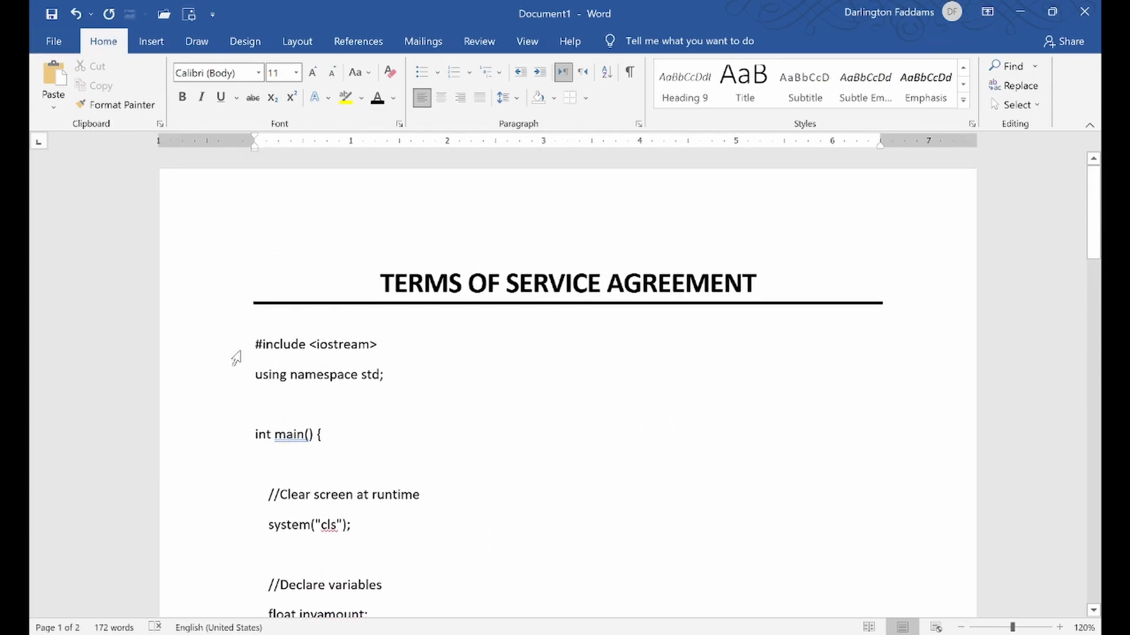
- Set all the pasted code to 1.0 line spacing and remove the space after its paragraphs
drag(240, 352, 285, 430)
scroll(378, 206, up, 3)
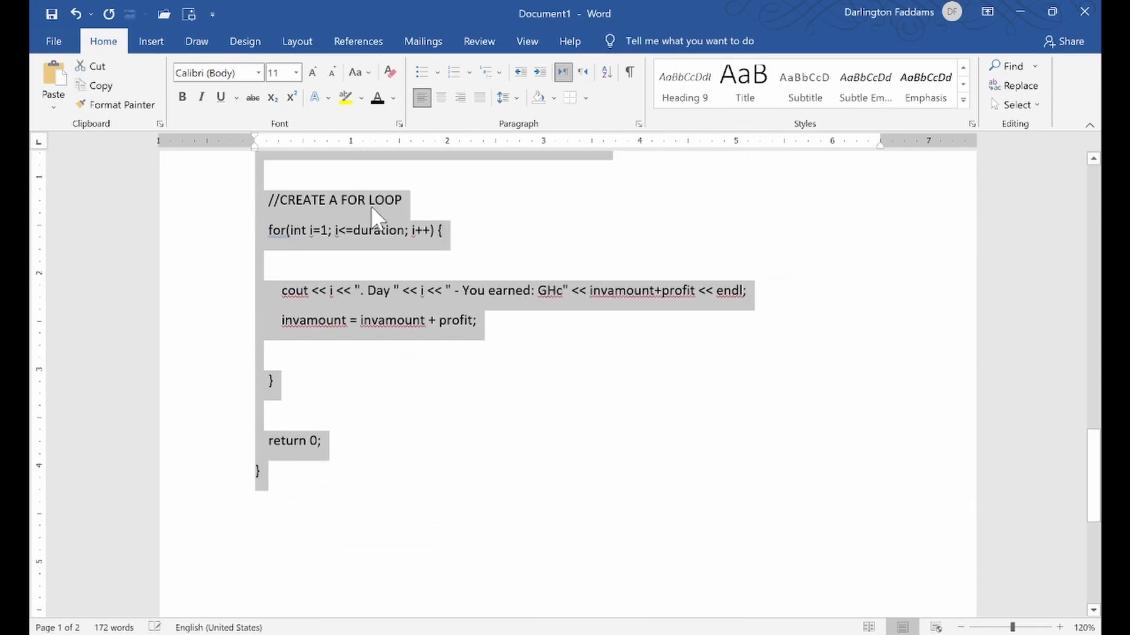
scroll(379, 206, up, 1)
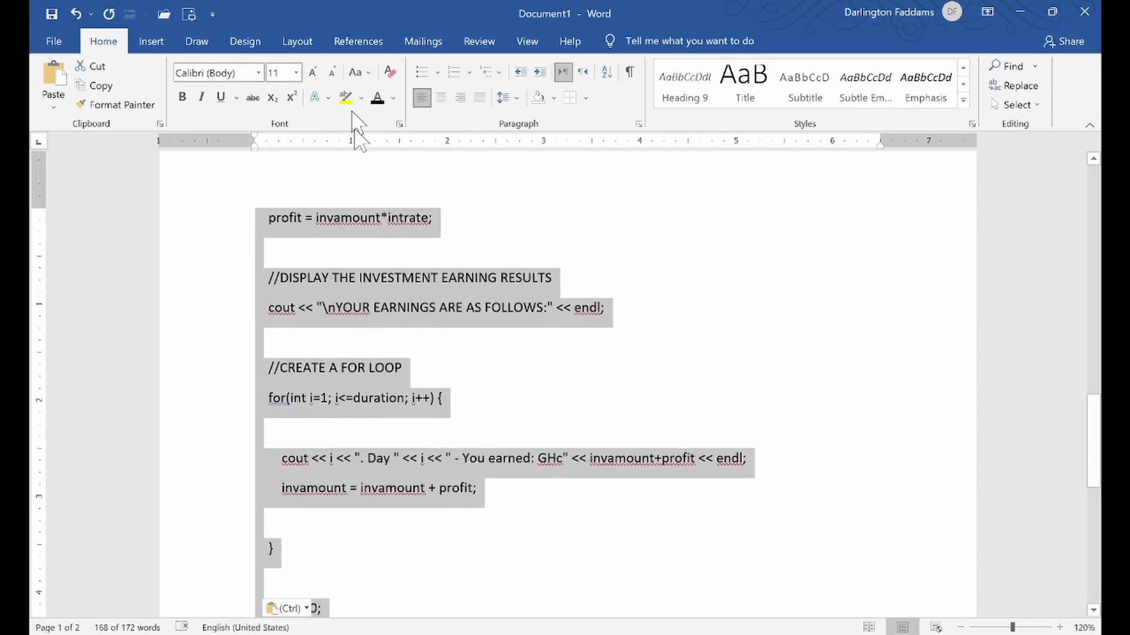
click(505, 98)
click(529, 121)
click(507, 98)
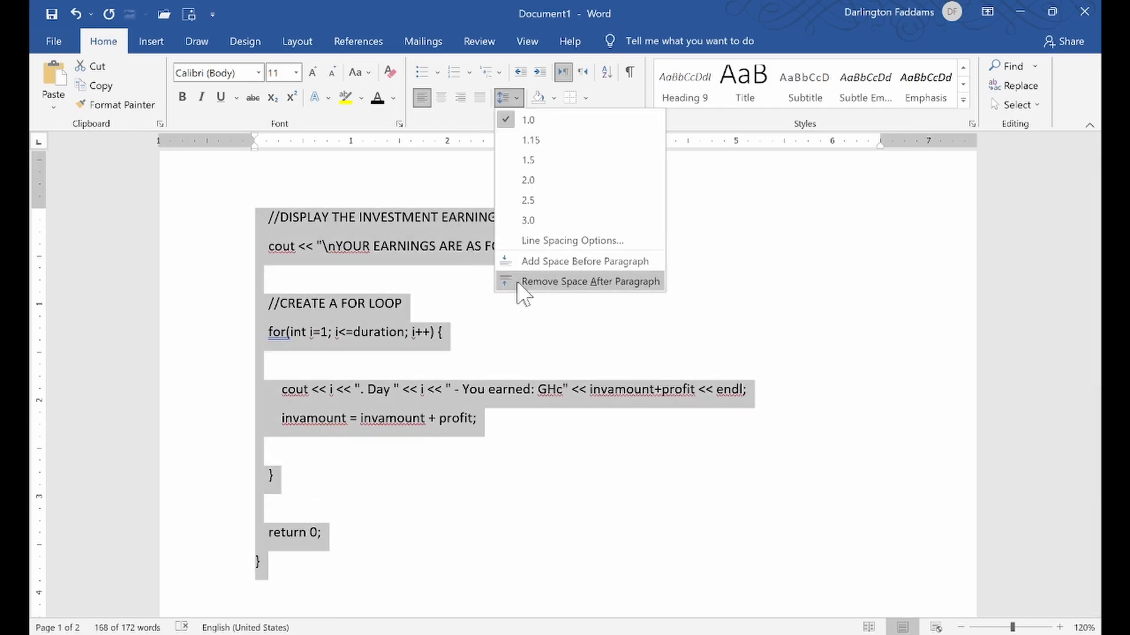
click(544, 288)
scroll(506, 394, down, 1)
scroll(500, 400, up, 2)
scroll(356, 365, down, 2)
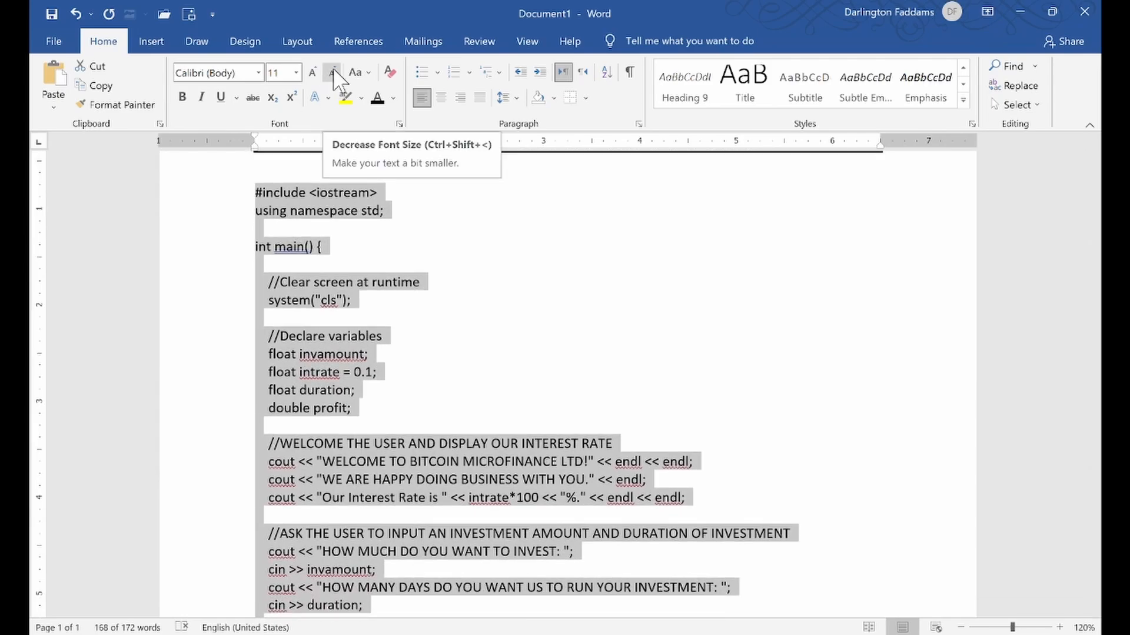
- Reduce the selected code's font size to 10 and increase its indent by one level
click(334, 73)
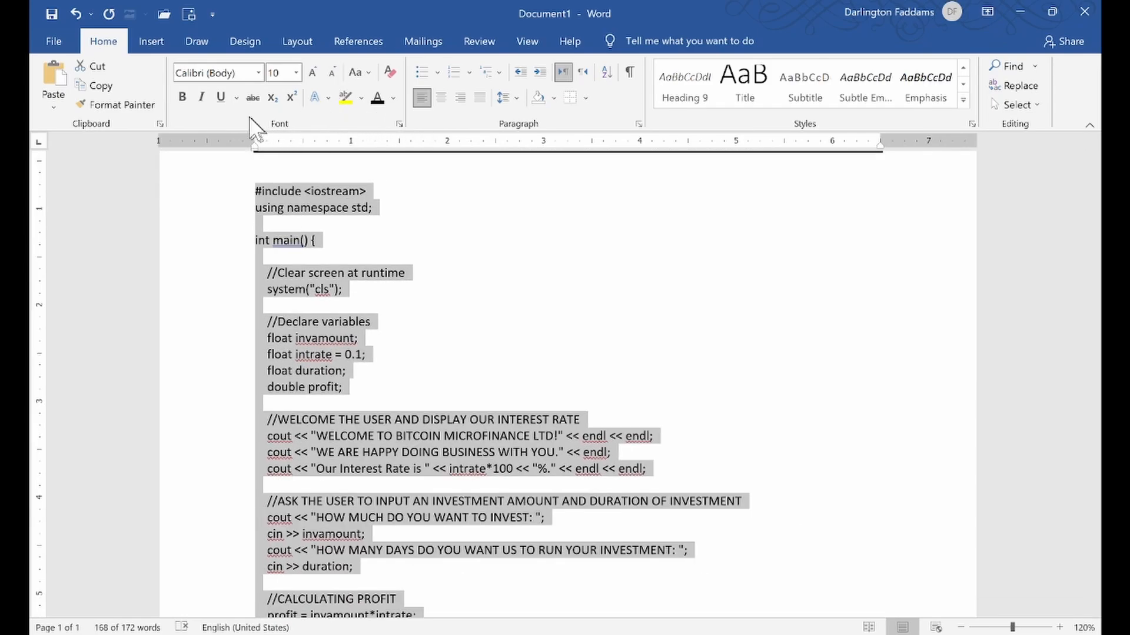
click(538, 75)
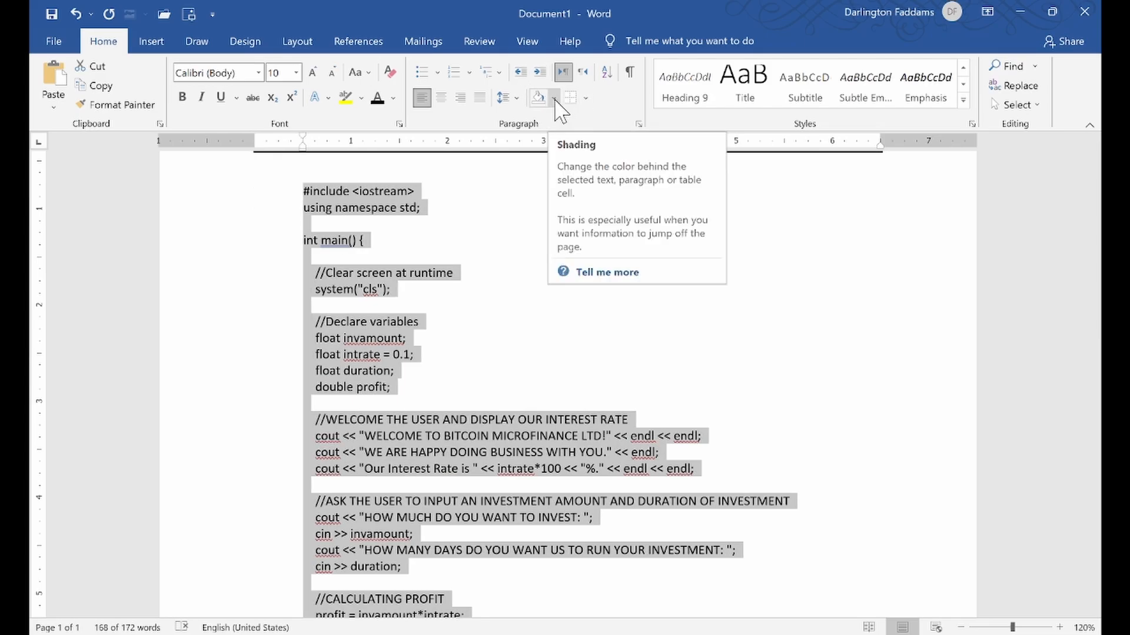
- Shade the selected code with the lightest theme green, make it bold and review the formatted block
click(555, 98)
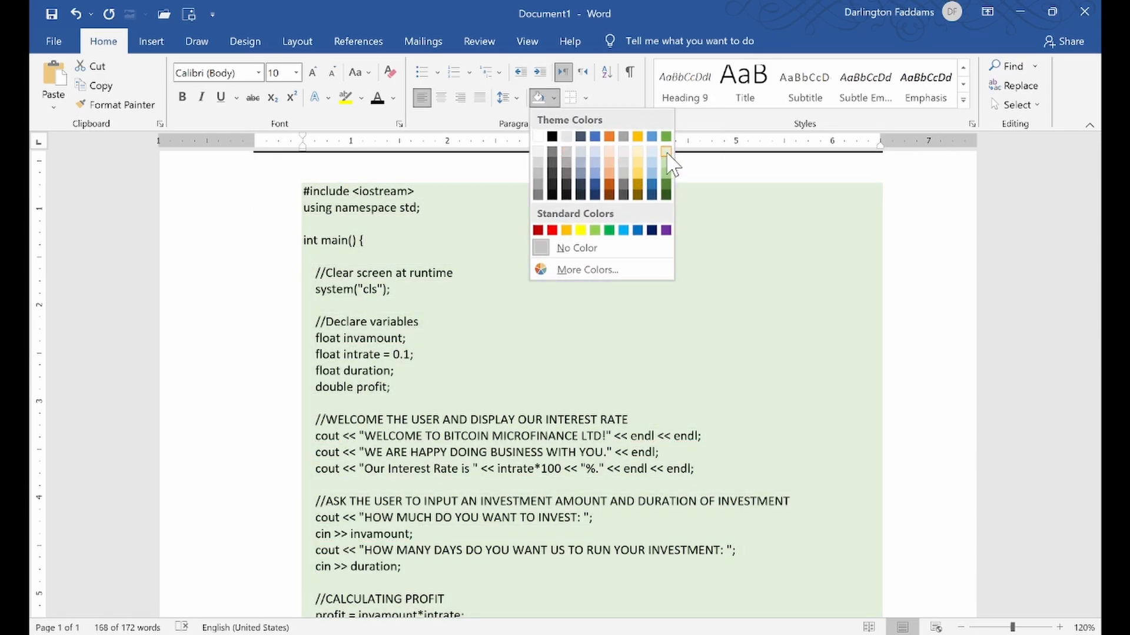
click(666, 153)
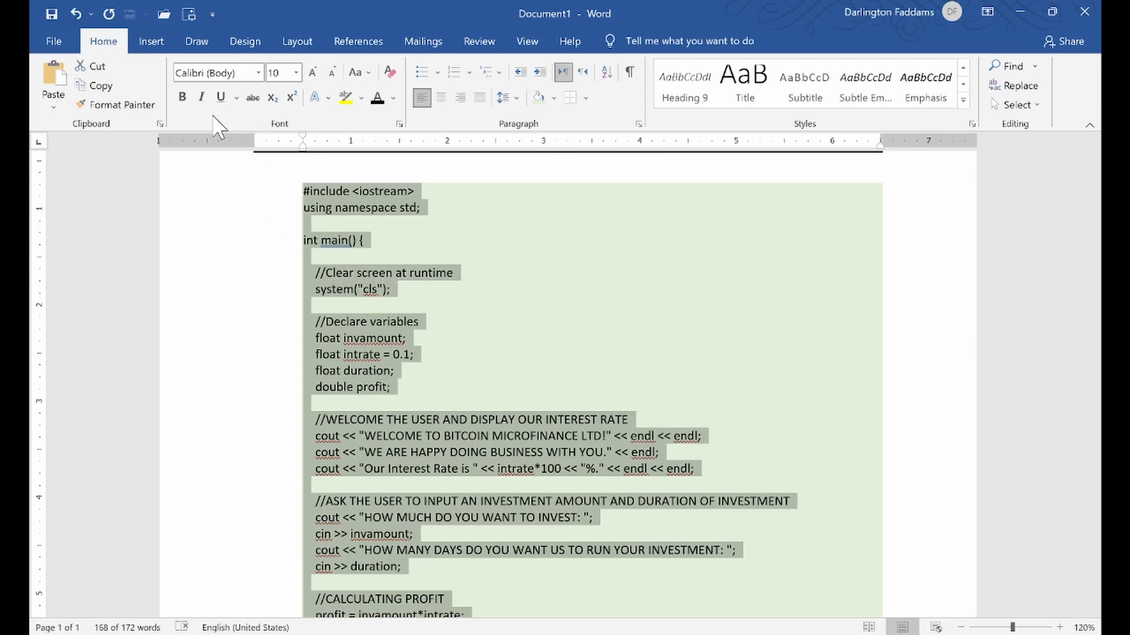
click(182, 97)
click(466, 342)
scroll(662, 452, down, 5)
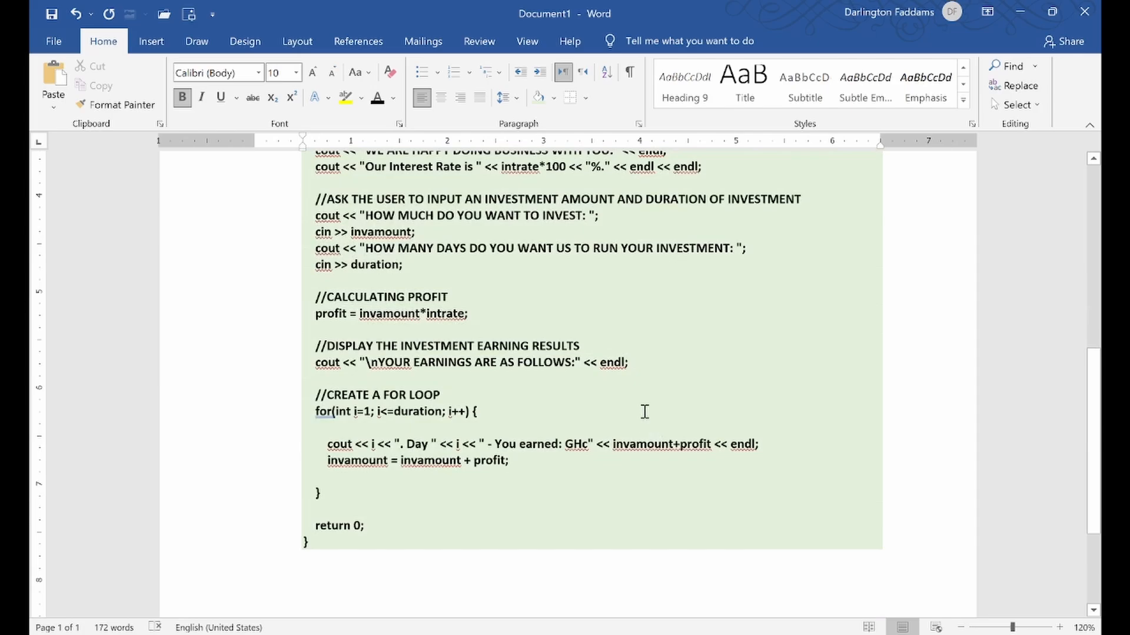
scroll(656, 413, up, 4)
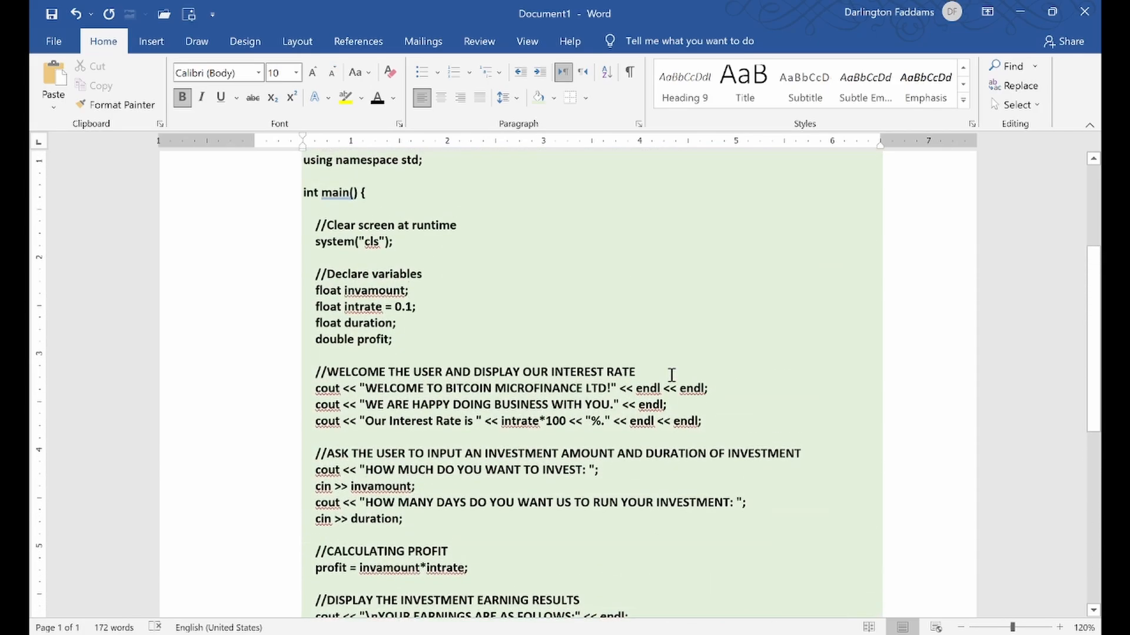
scroll(669, 380, up, 2)
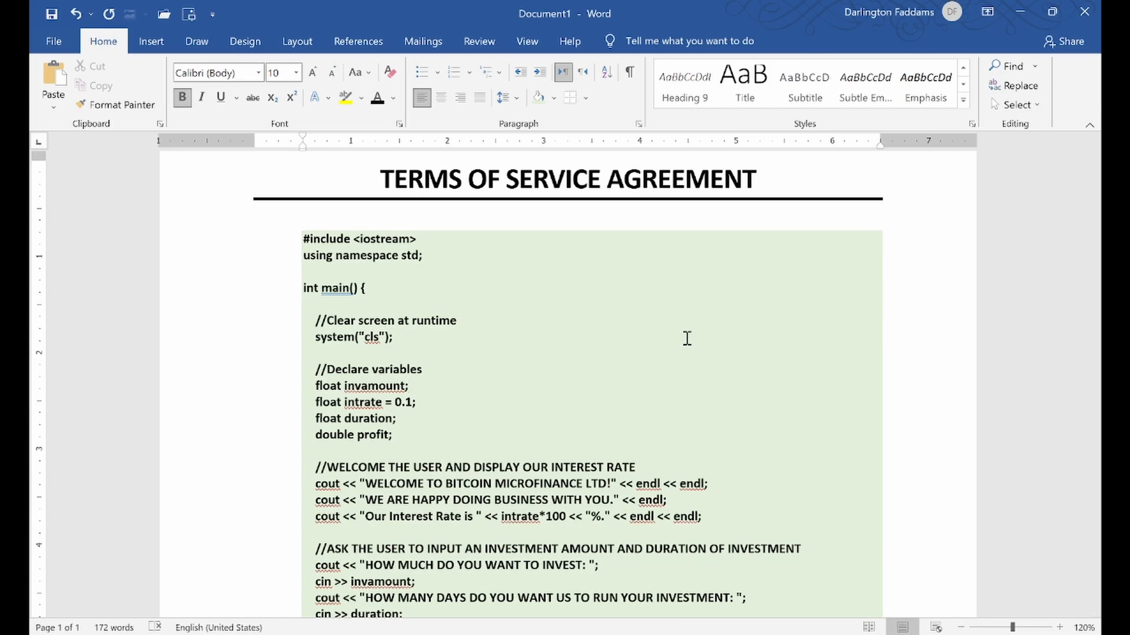
- Undo the code's formatting and its text-only paste, leaving the area below the title empty
key(ctrl+z)
key(ctrl+z)
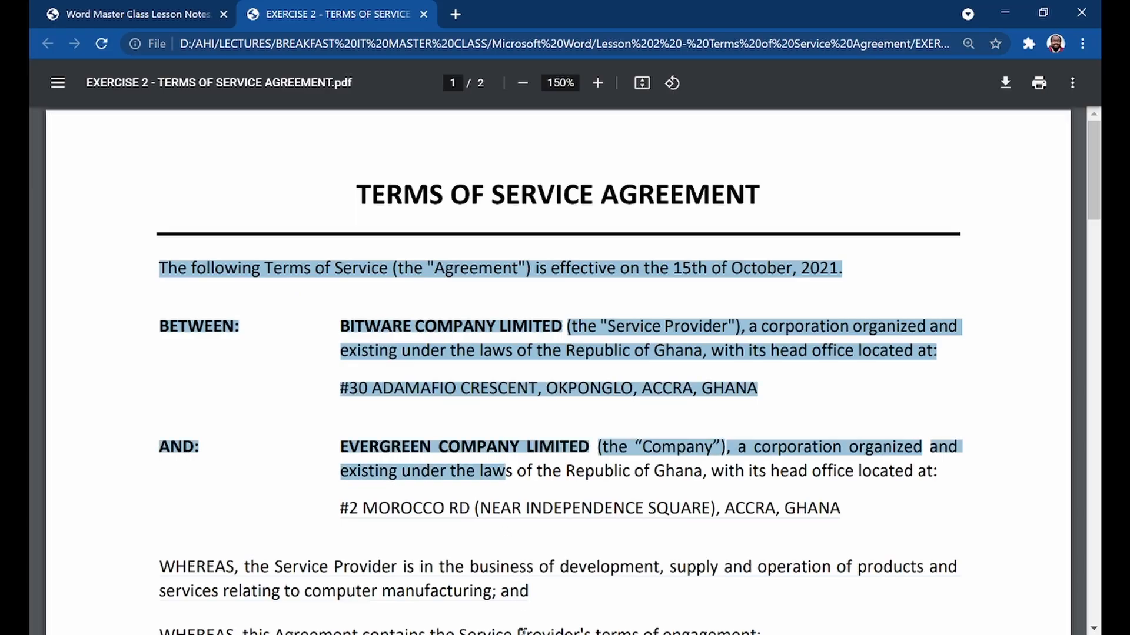
- Copy the agreement's body text in the sample PDF, from "The following Terms of Service" through the two Billing Arrangements items
mouse_move(504, 471)
mouse_down()
mouse_move(528, 568)
mouse_move(543, 497)
mouse_move(547, 559)
mouse_move(636, 436)
mouse_move(638, 451)
mouse_move(574, 410)
mouse_up()
scroll(547, 560, down, 6)
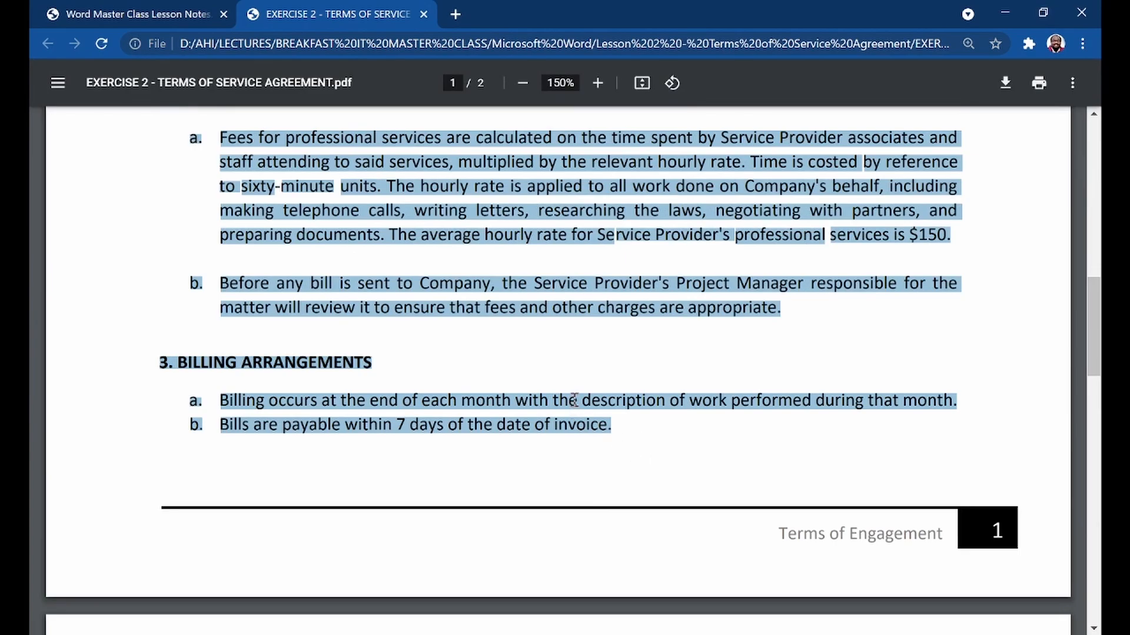
right_click(574, 400)
click(616, 421)
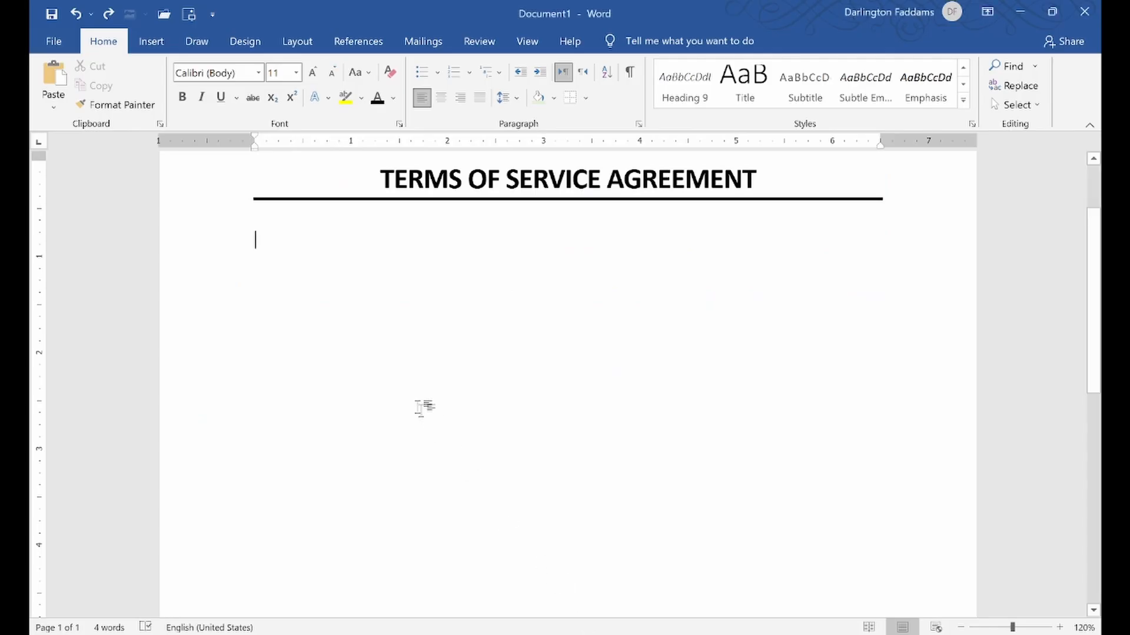
- Paste the copied agreement text below the title in the Word document as text only
click(53, 109)
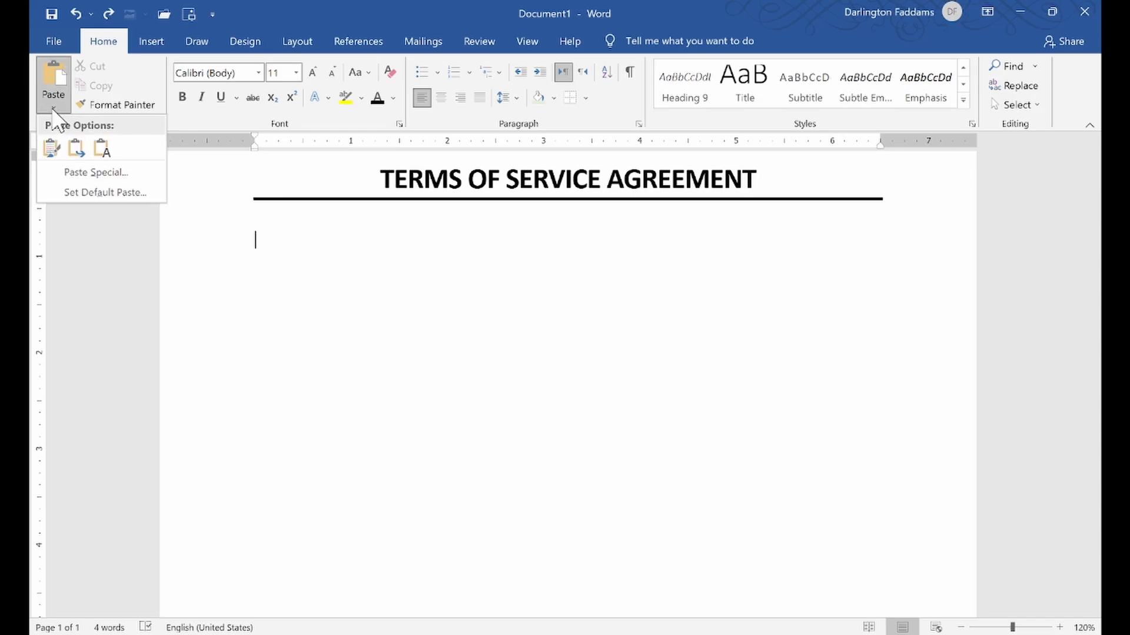
click(105, 152)
scroll(786, 512, up, 4)
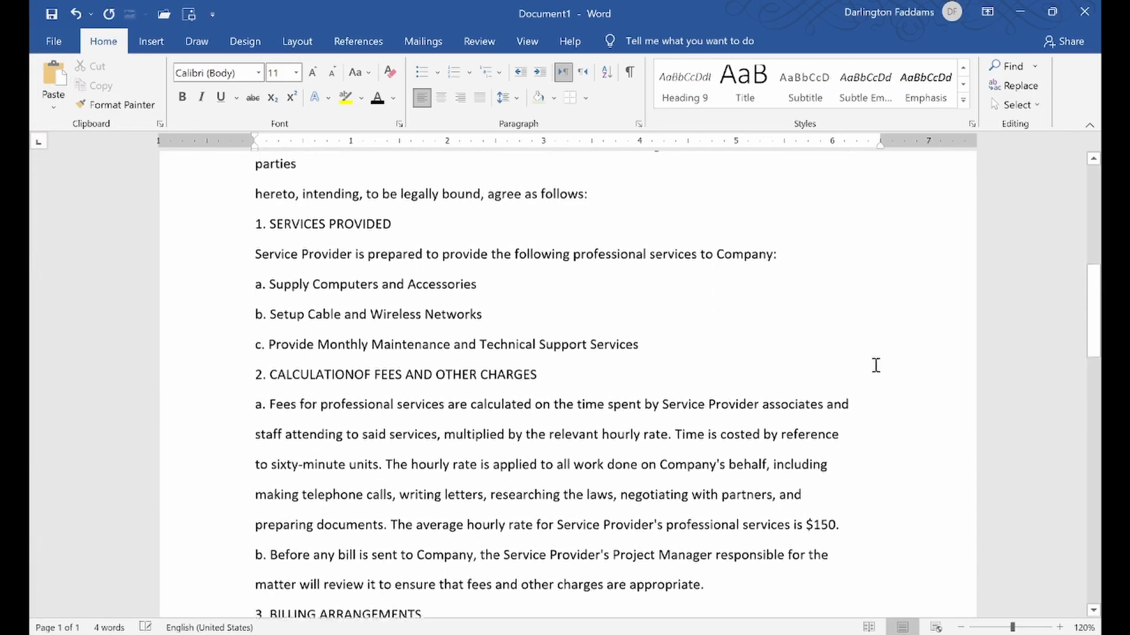
scroll(863, 356, up, 10)
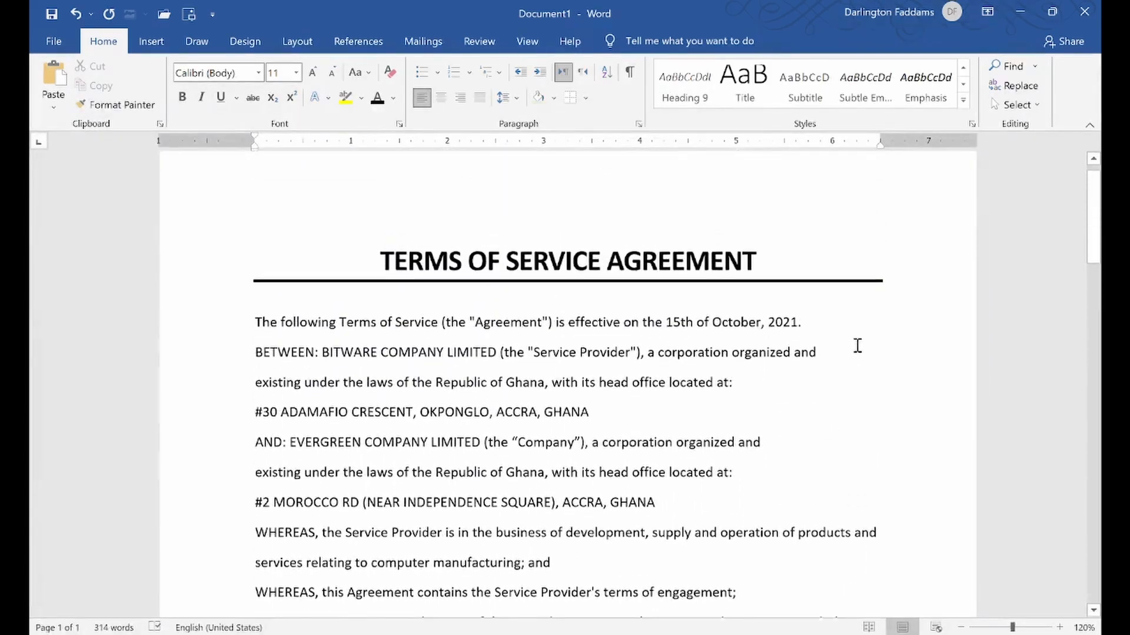
scroll(858, 346, up, 1)
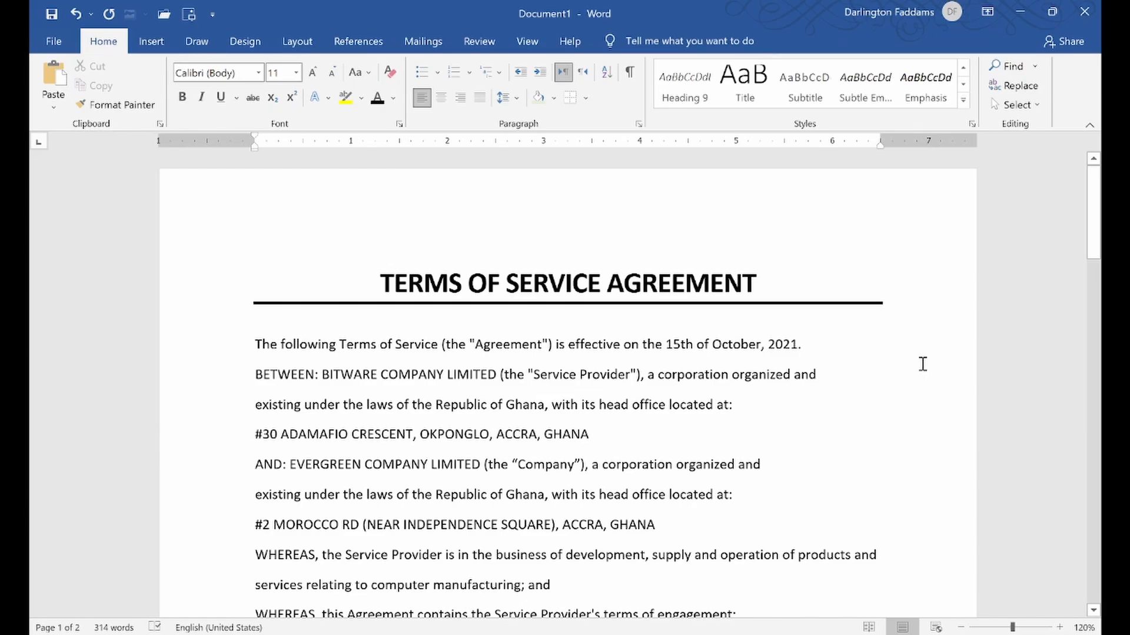
click(544, 438)
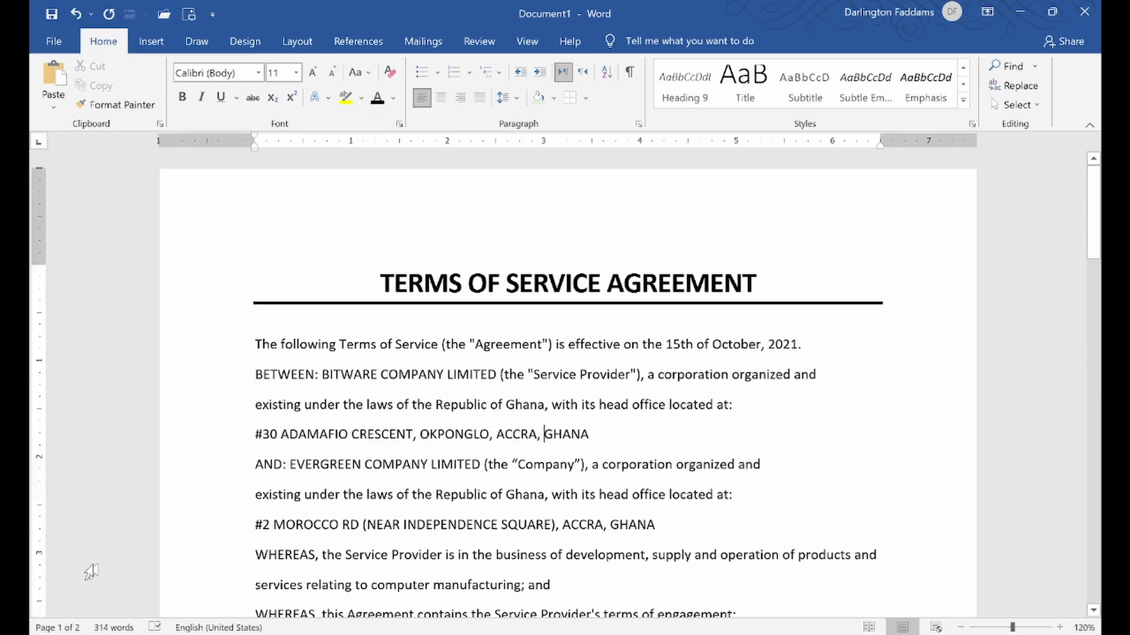
- Review the layout of the sample agreement in the PDF from Billing Arrangements back to its title, and return to the Word document
click(65, 634)
scroll(564, 421, up, 6)
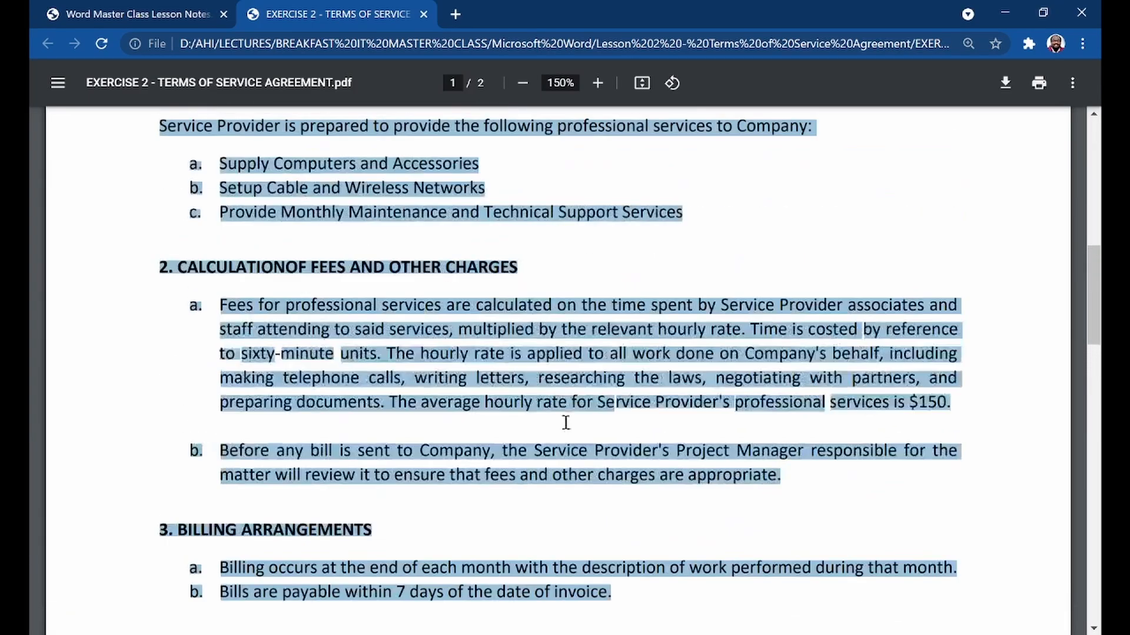
scroll(541, 366, up, 9)
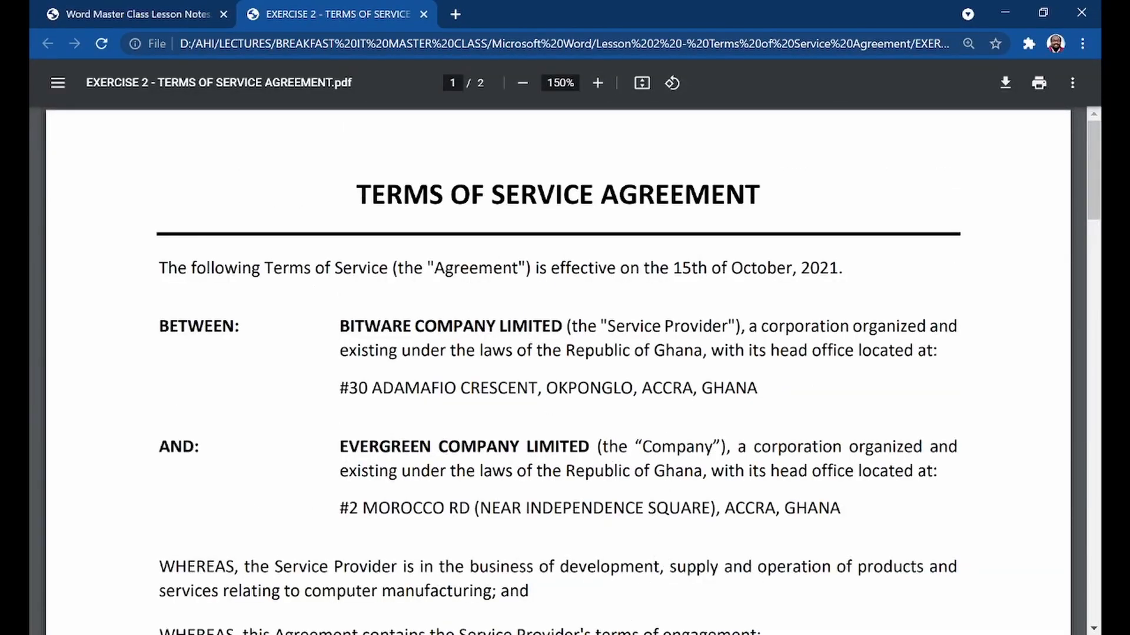
click(598, 634)
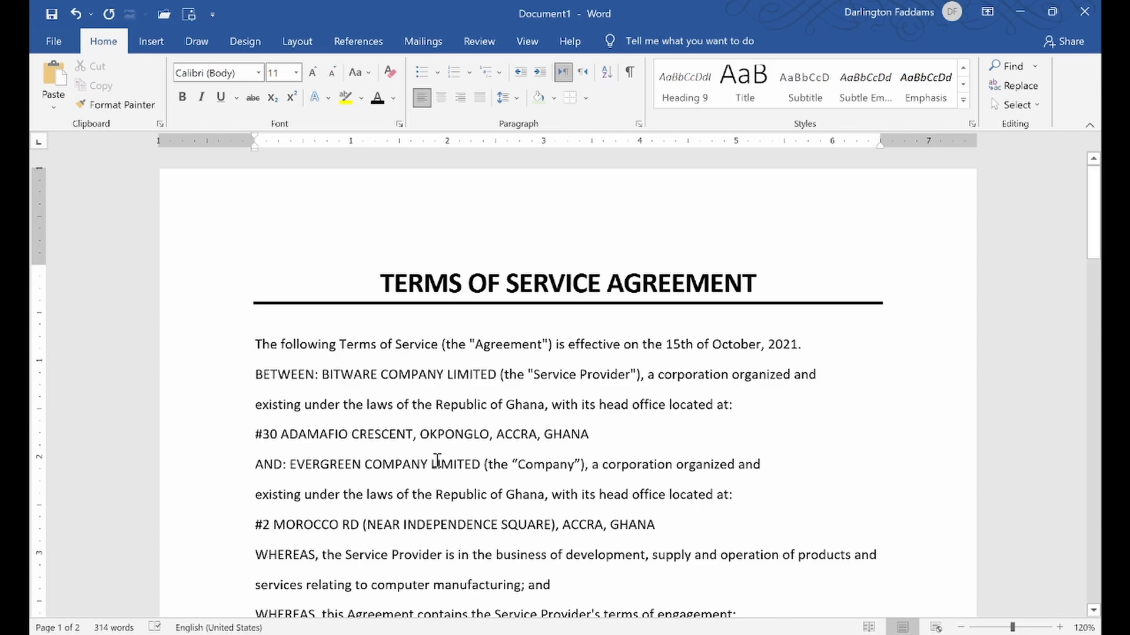
- Check the opening sentence's spacing in the sample PDF and insert a blank line before the BETWEEN paragraph in the Word document
key(alt+Tab)
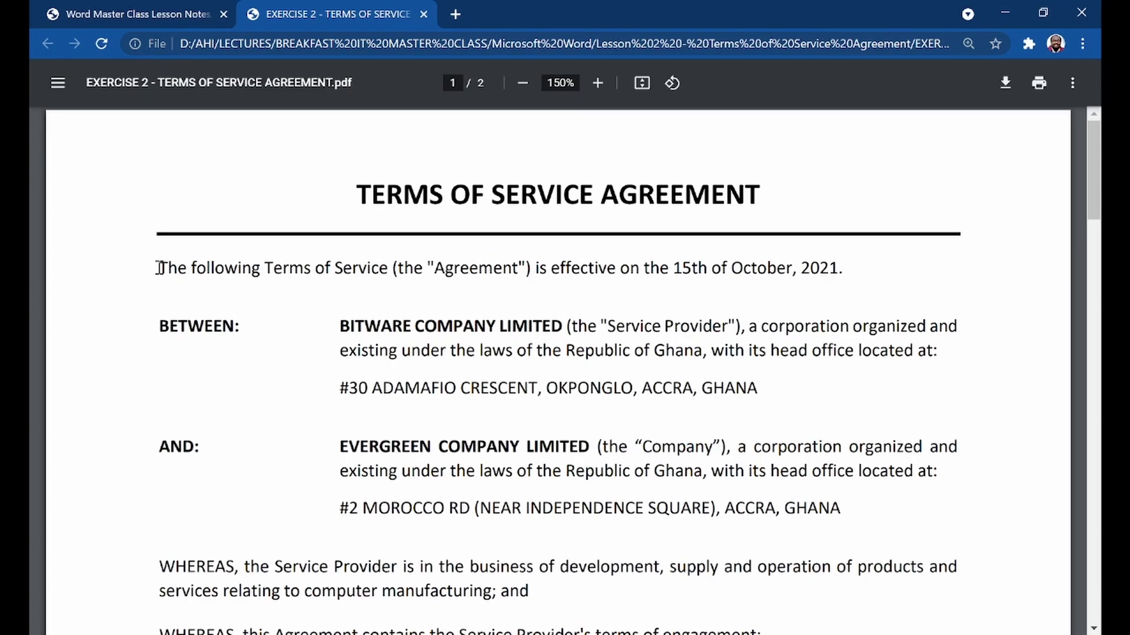
drag(159, 268, 938, 270)
click(227, 305)
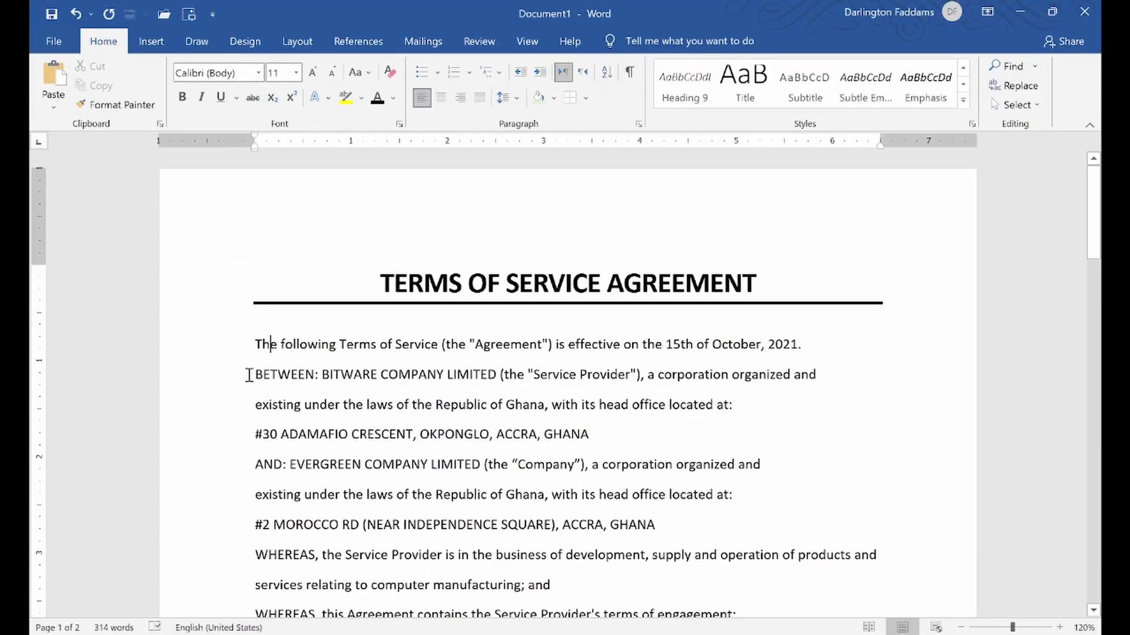
click(250, 375)
key(Return)
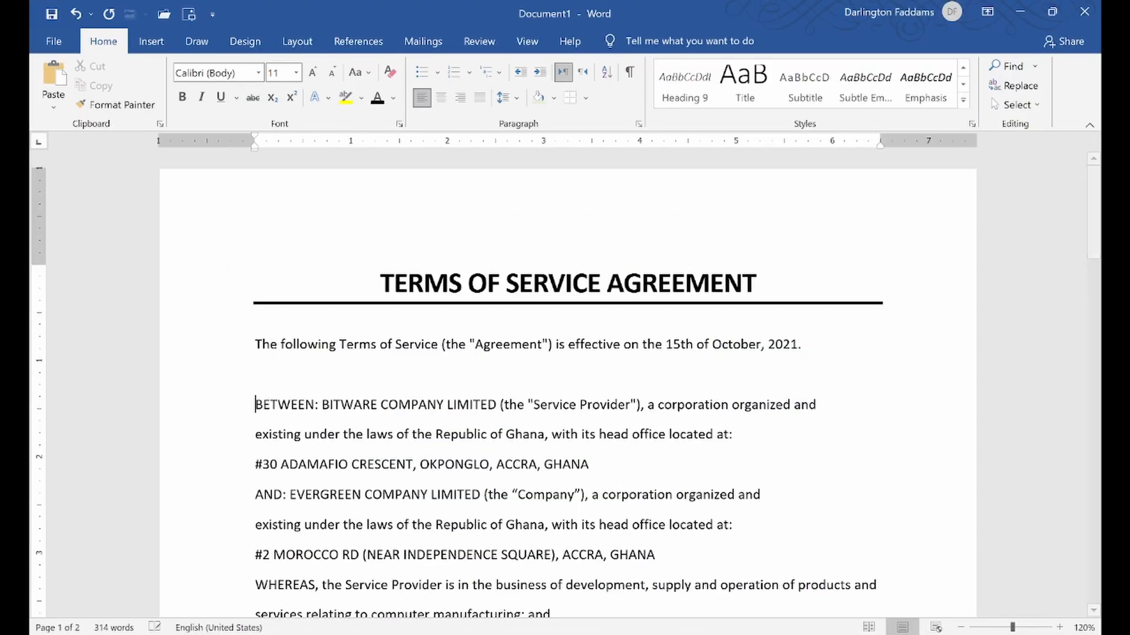
- Check the BETWEEN line's spacing in the sample PDF and tab BITWARE COMPANY LIMITED over to the 1.5-inch mark in the Word document
double_click(280, 405)
click(307, 406)
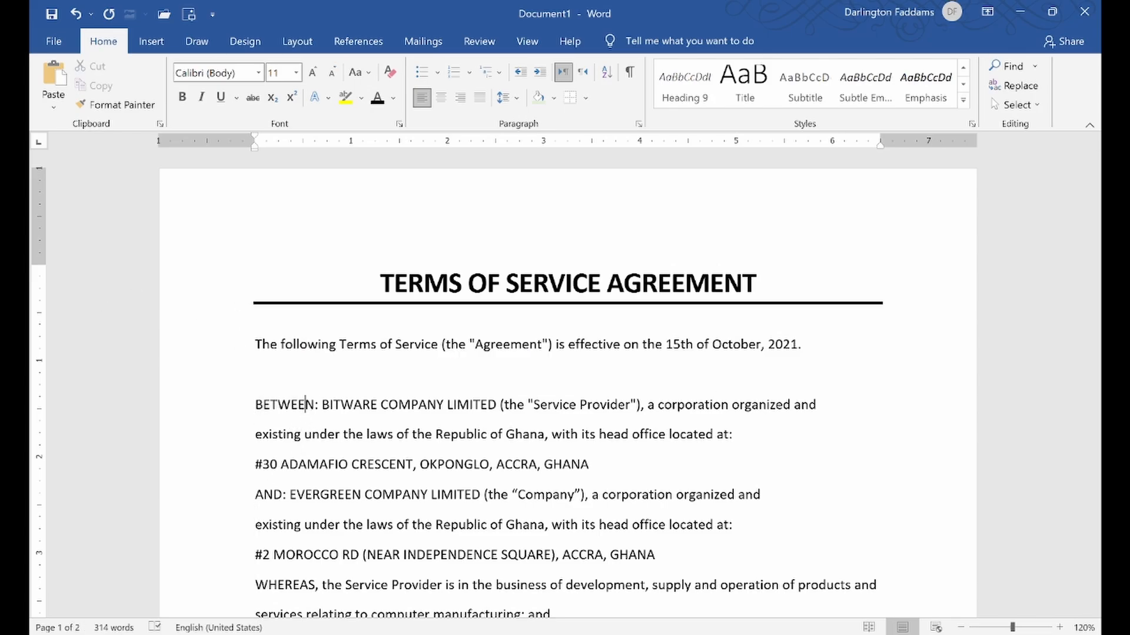
key(alt+Tab)
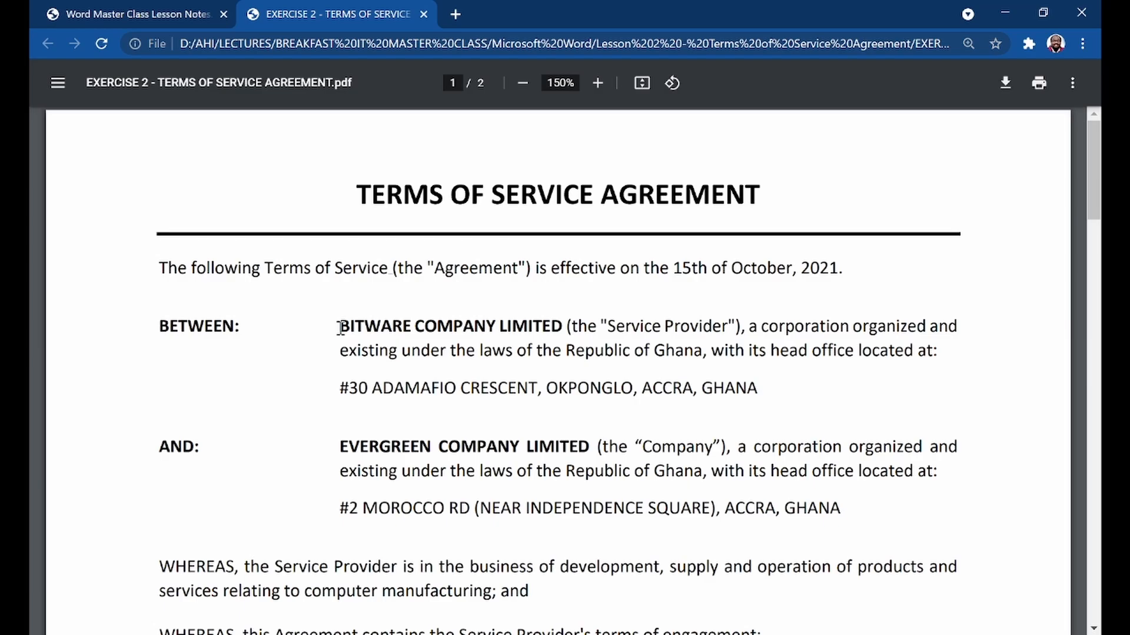
click(218, 574)
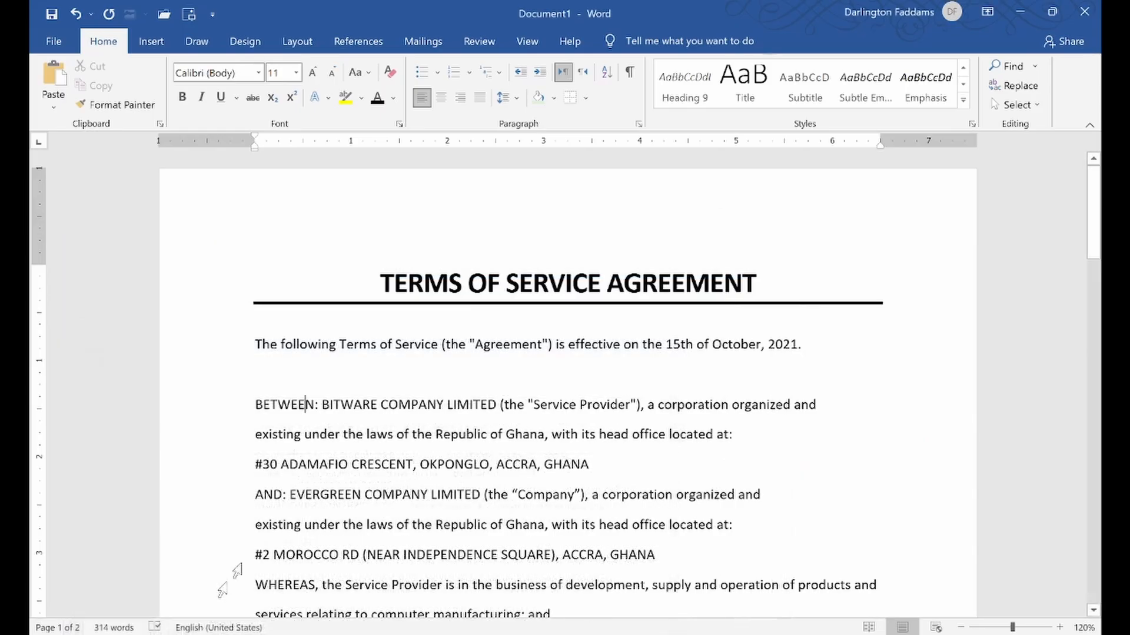
click(325, 405)
key(Tab)
key(Tab)
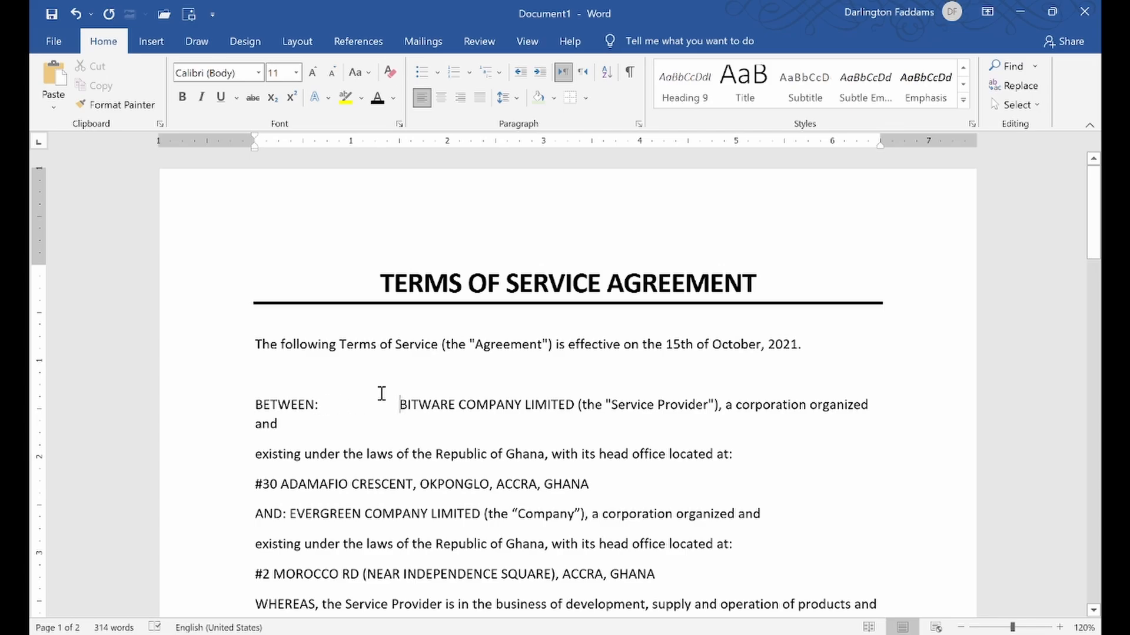
- Bold BETWEEN: and BITWARE COMPANY LIMITED in the Word document, following the sample PDF
click(124, 606)
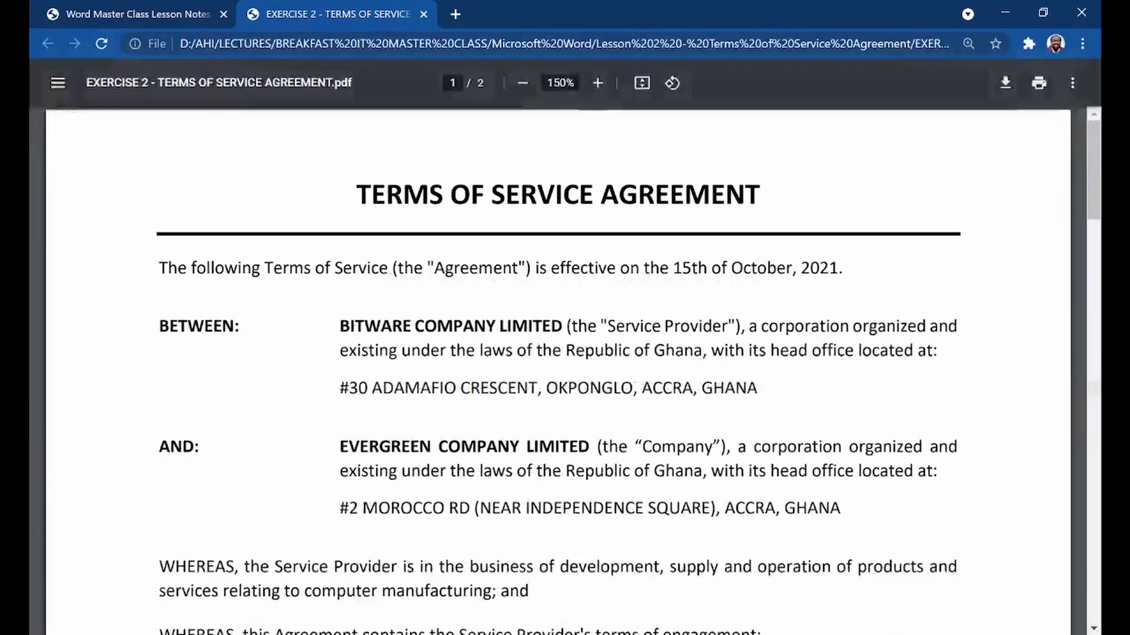
key(alt+Tab)
drag(255, 405, 325, 406)
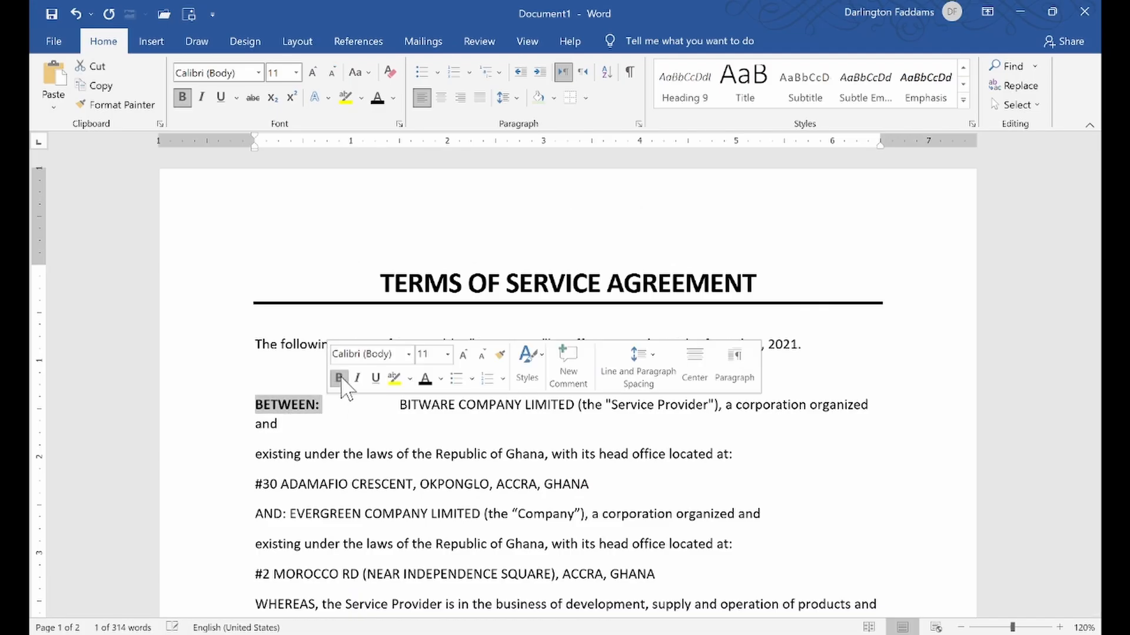
drag(407, 406, 579, 406)
click(584, 377)
click(361, 456)
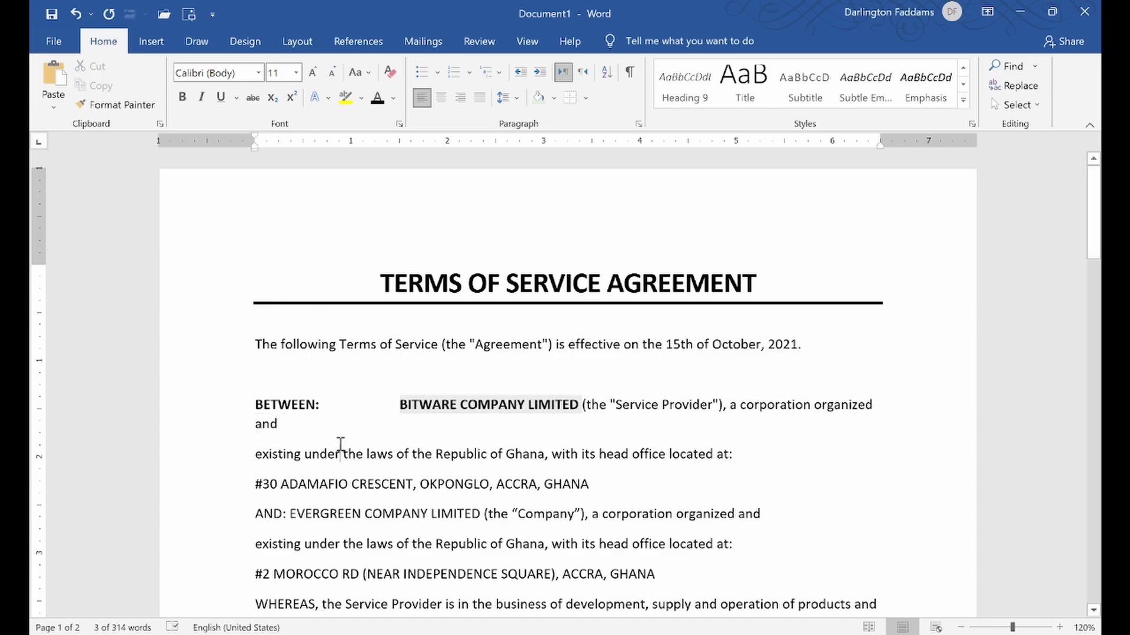
- Join the line starting "existing under the laws" to the end of the BETWEEN paragraph, as in the sample PDF
key(alt+Tab)
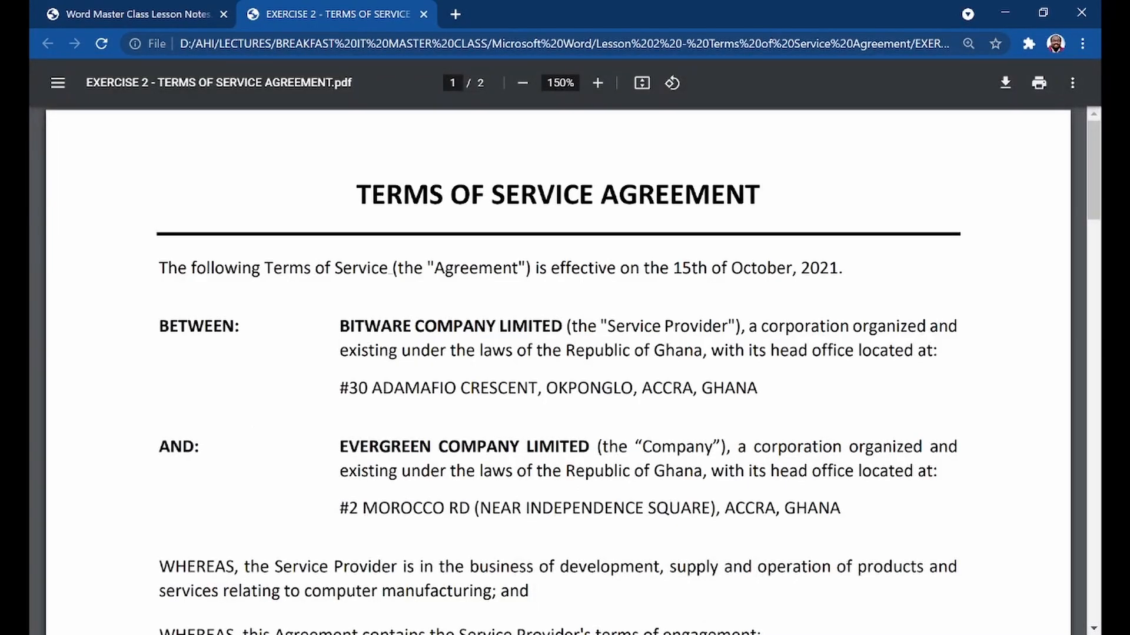
key(alt+Tab)
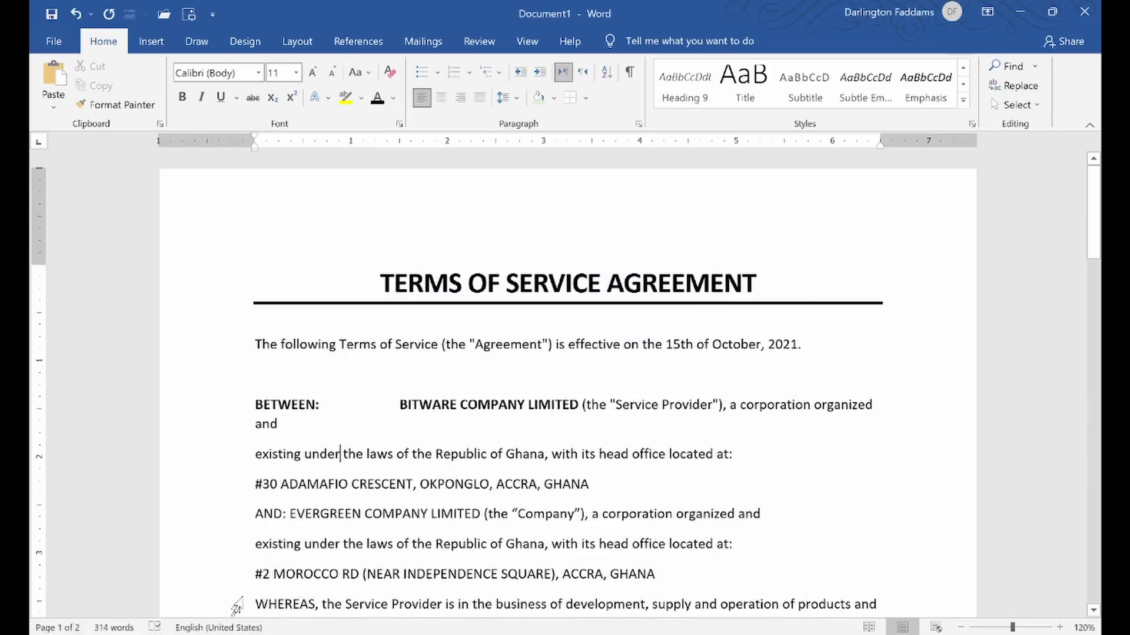
click(256, 454)
key(BackSpace)
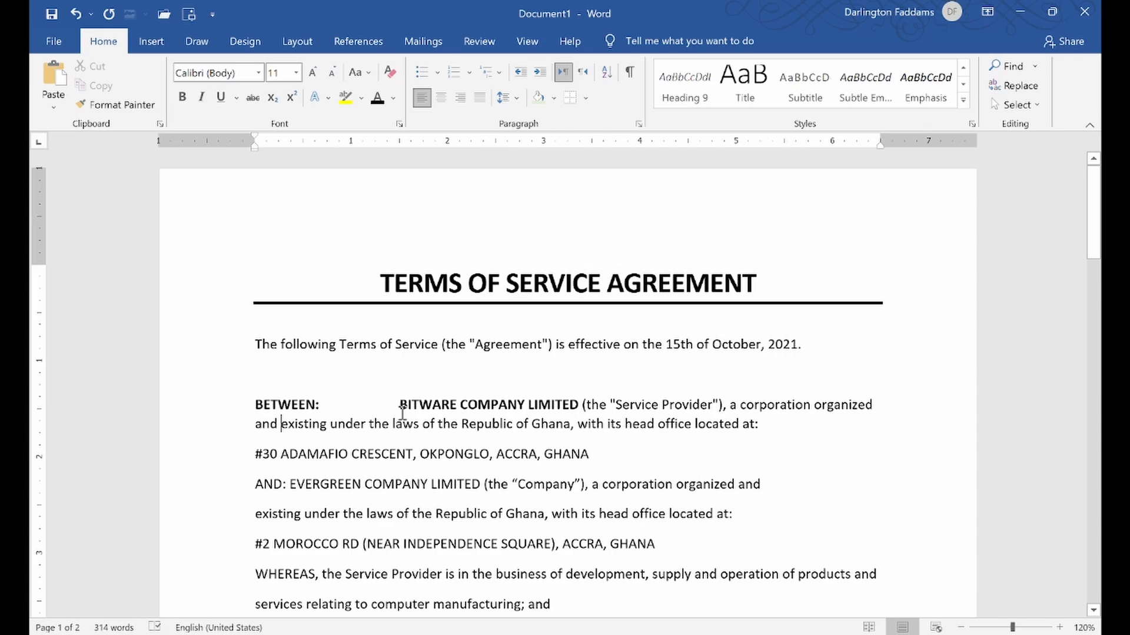
- Give the BETWEEN paragraph a 1.5-inch hanging indent and remove the extra tab before BITWARE COMPANY LIMITED
click(129, 634)
click(129, 634)
key(Tab)
key(Tab)
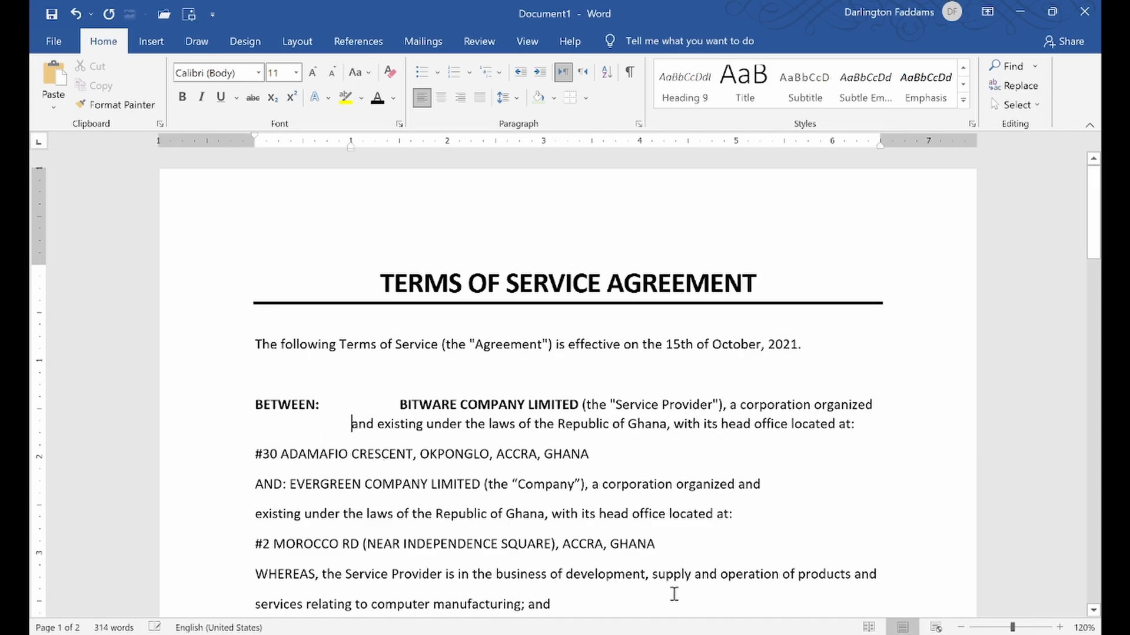
key(Tab)
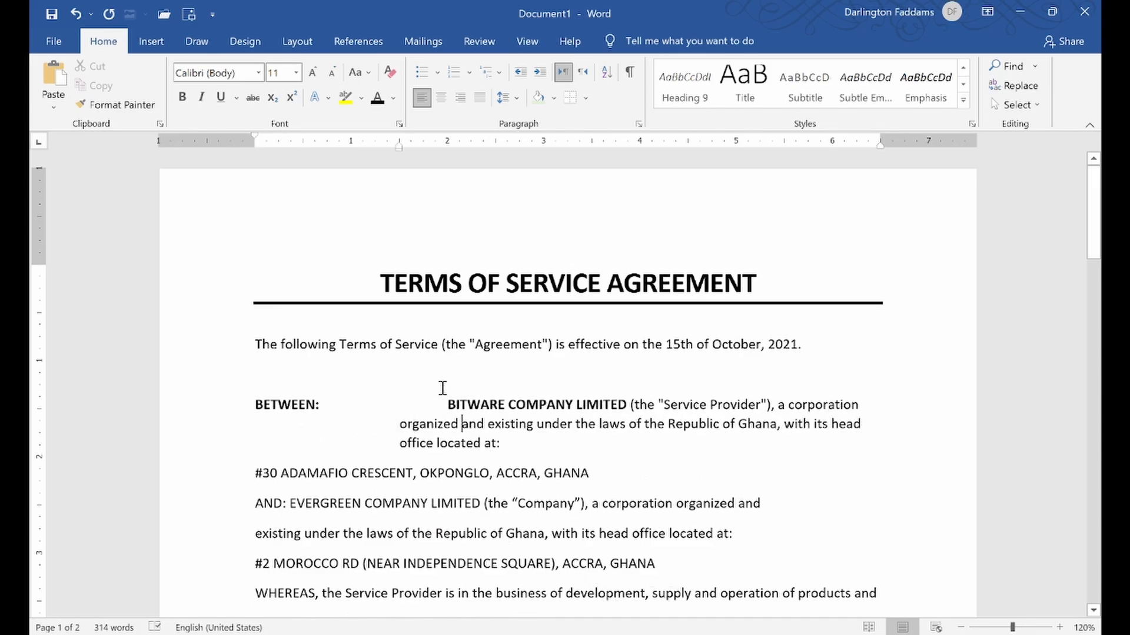
click(447, 404)
key(BackSpace)
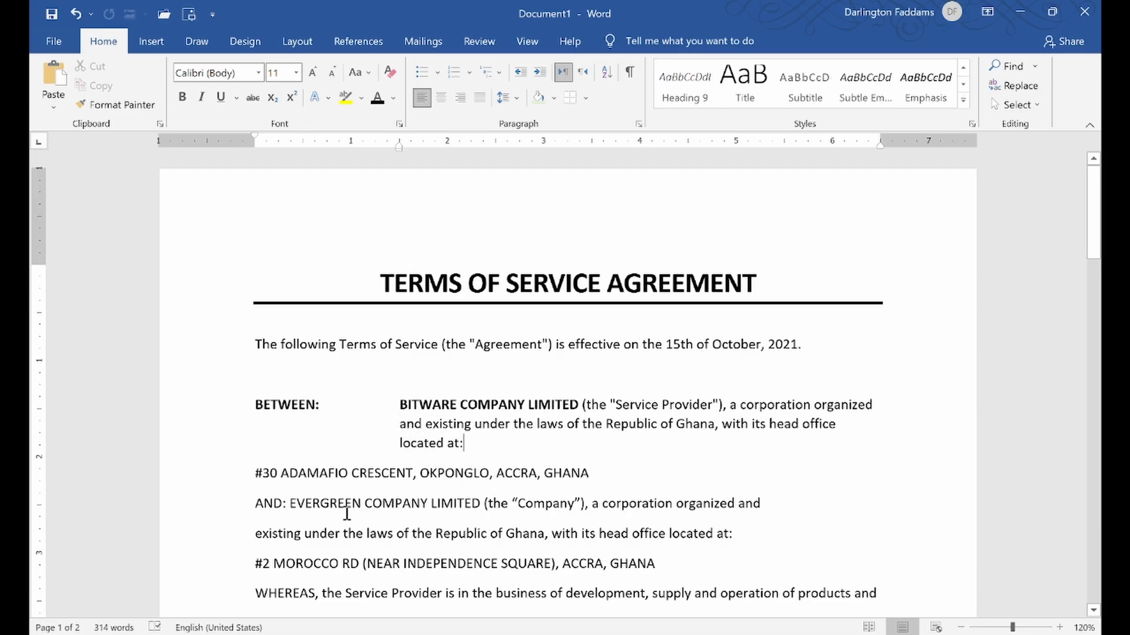
- Compare line widths with the sample PDF and narrow the page margins to about 0.8 inch left and 0.7 inch right
key(alt+Tab)
drag(881, 137, 899, 137)
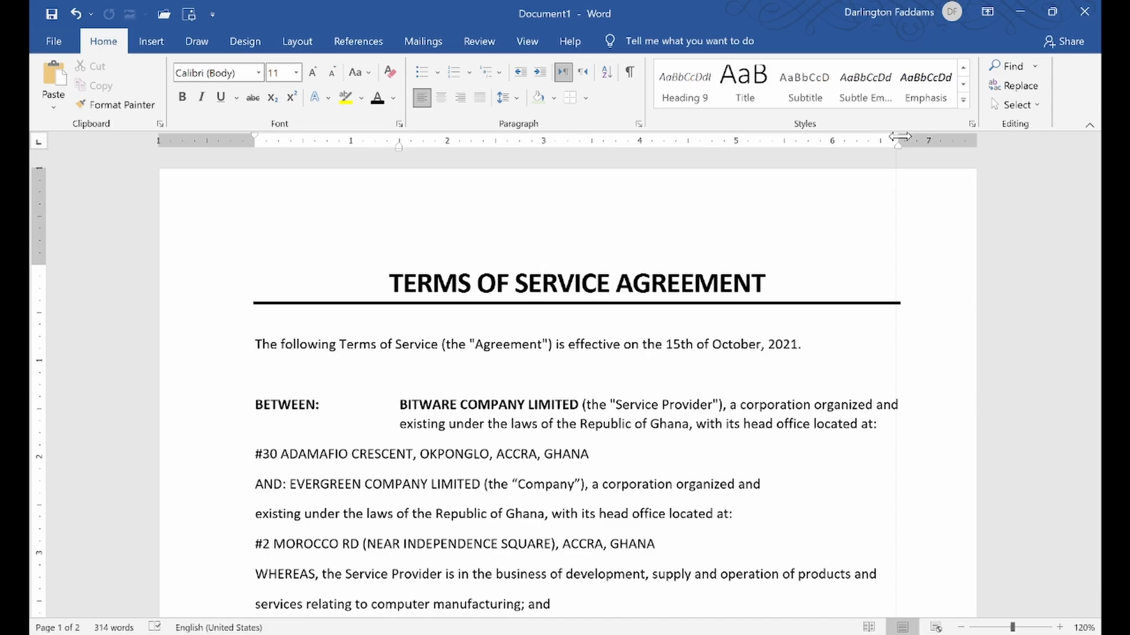
drag(256, 148, 241, 151)
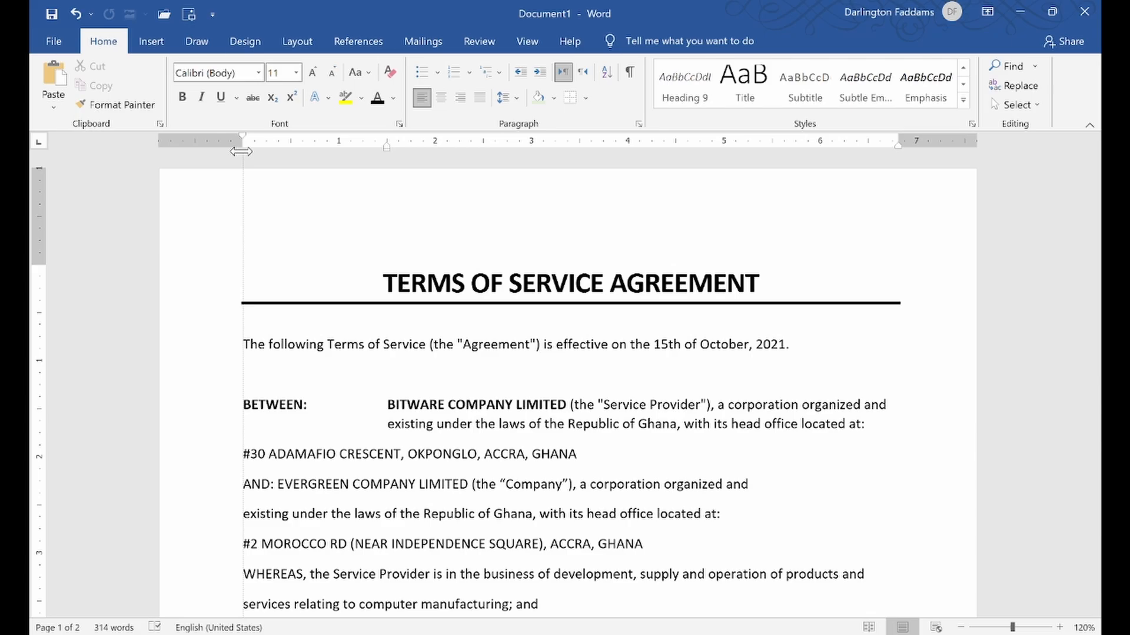
drag(241, 151, 234, 151)
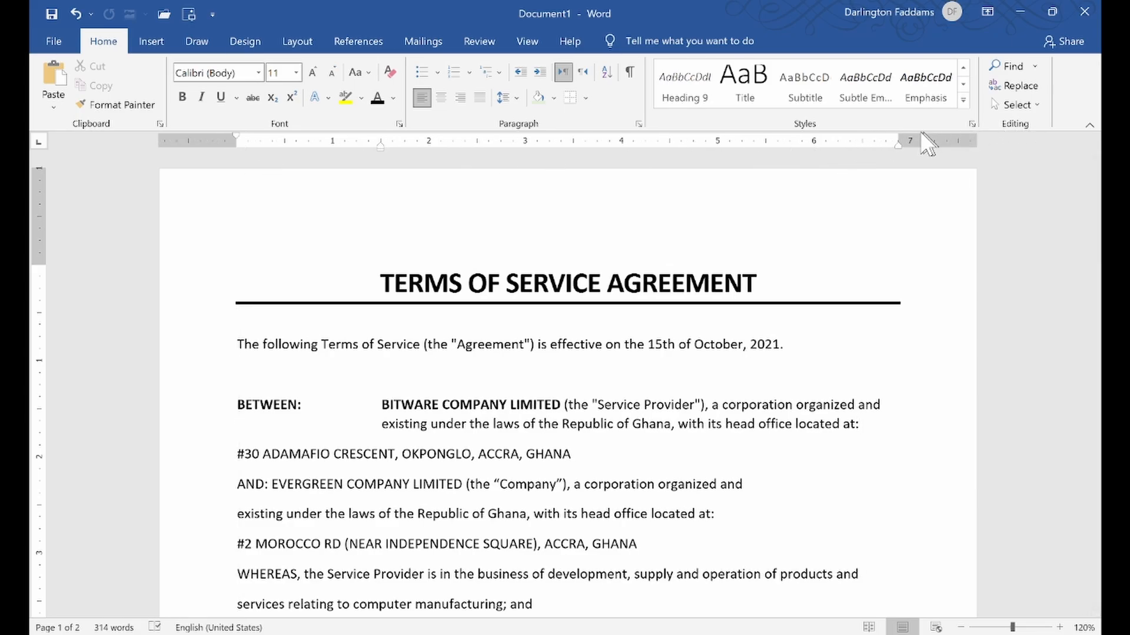
drag(900, 136, 910, 137)
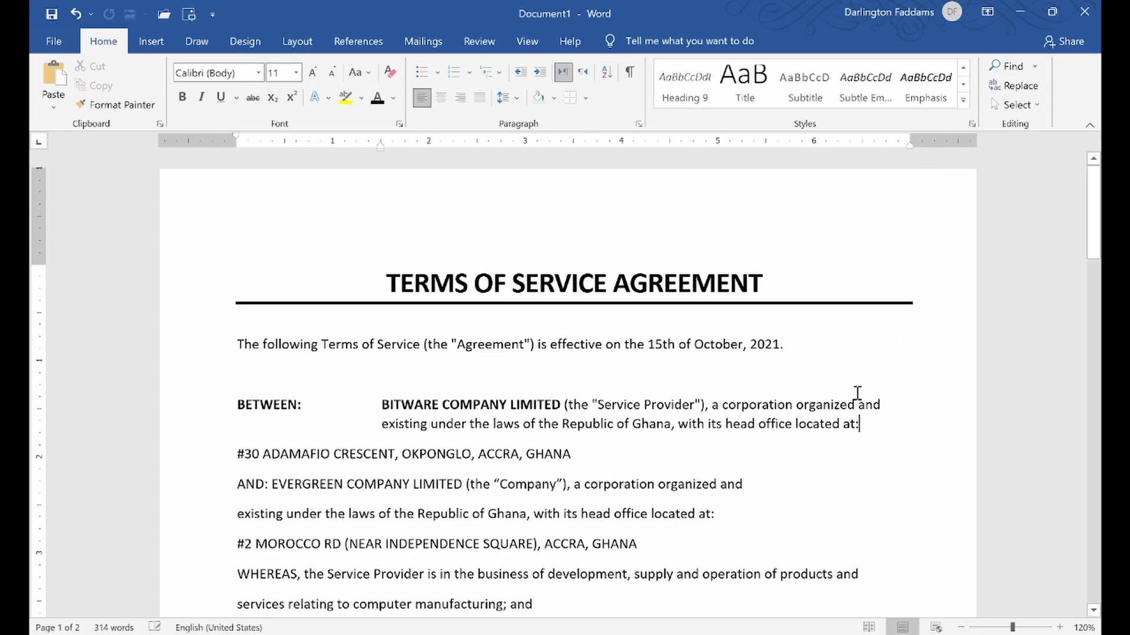
click(678, 423)
- Check the Service Provider's address in the sample PDF and indent that line to align under BITWARE COMPANY LIMITED in the Word document
click(117, 634)
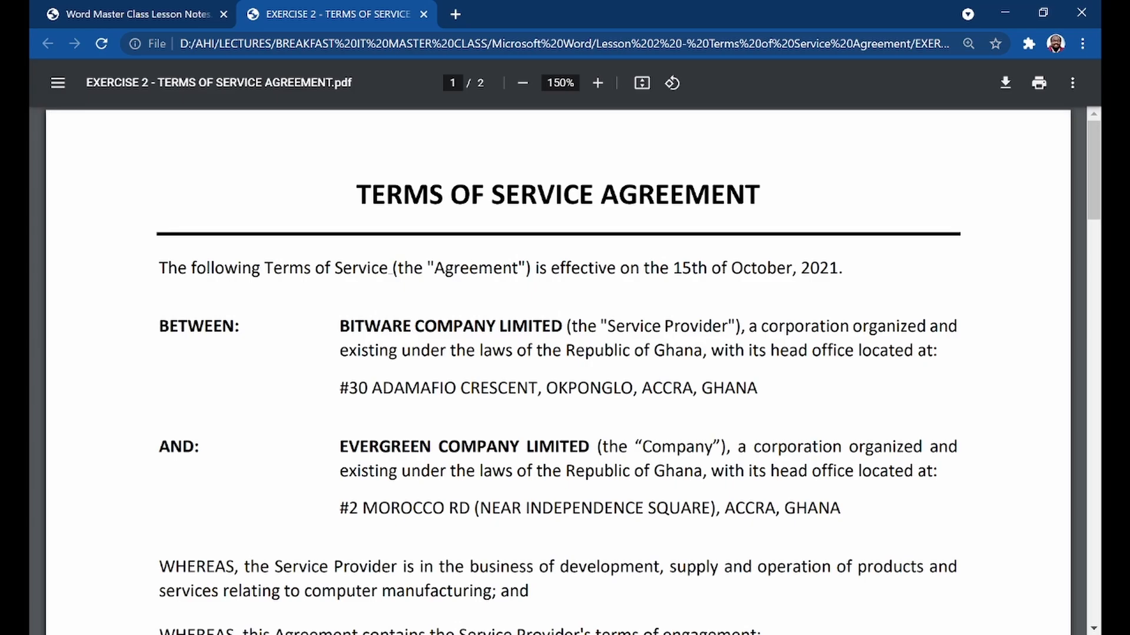
click(118, 634)
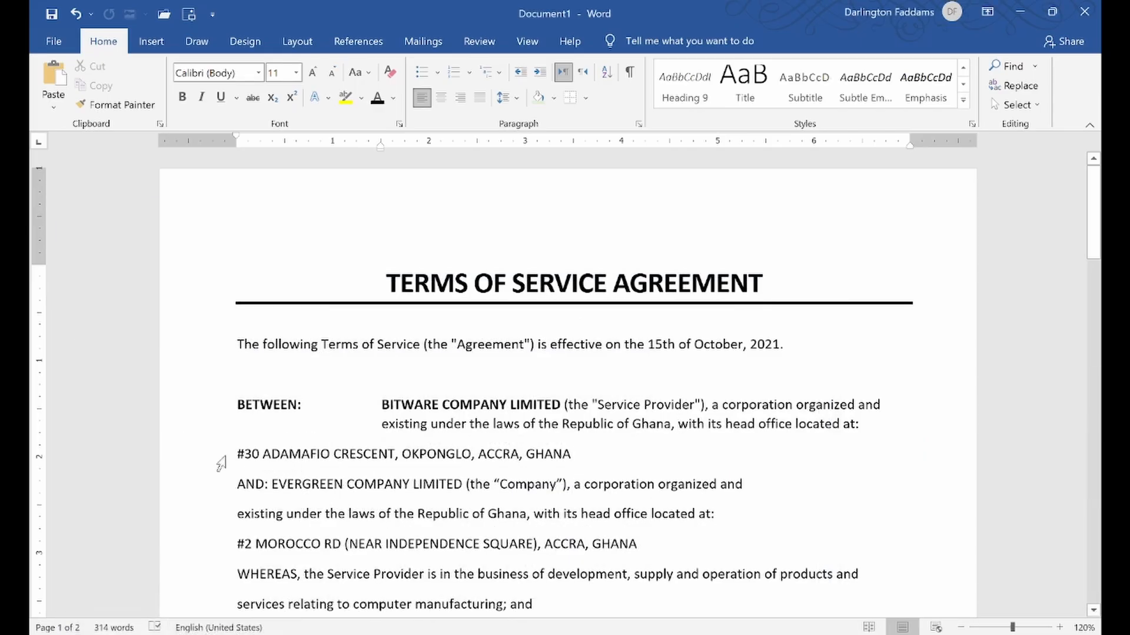
click(222, 463)
click(243, 462)
key(Tab)
key(Tab)
key(Tab)
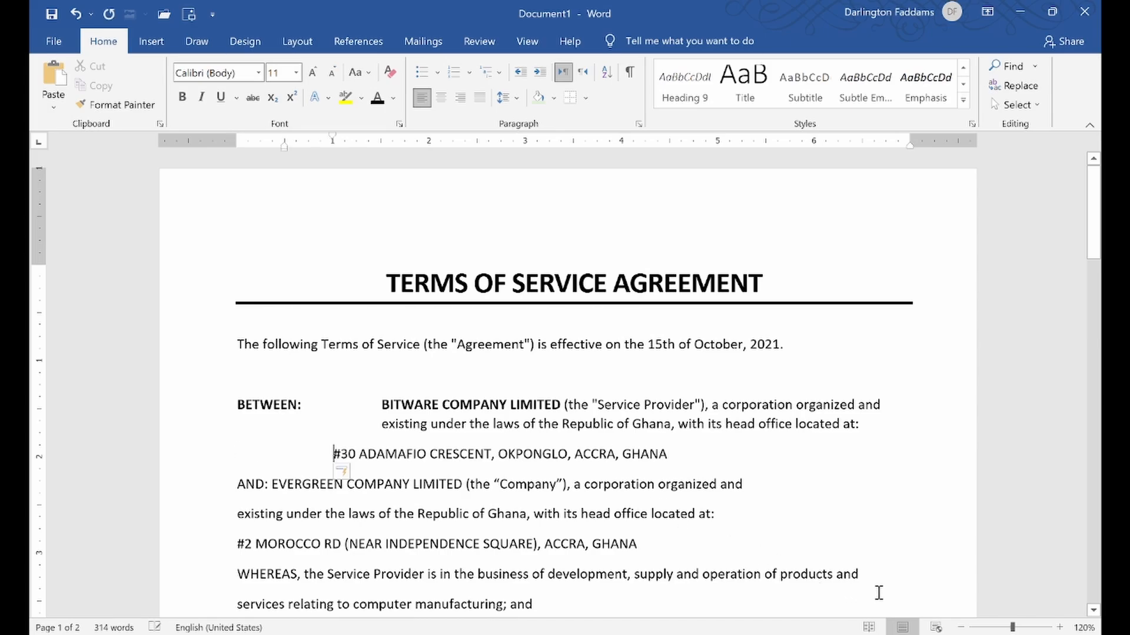
click(677, 514)
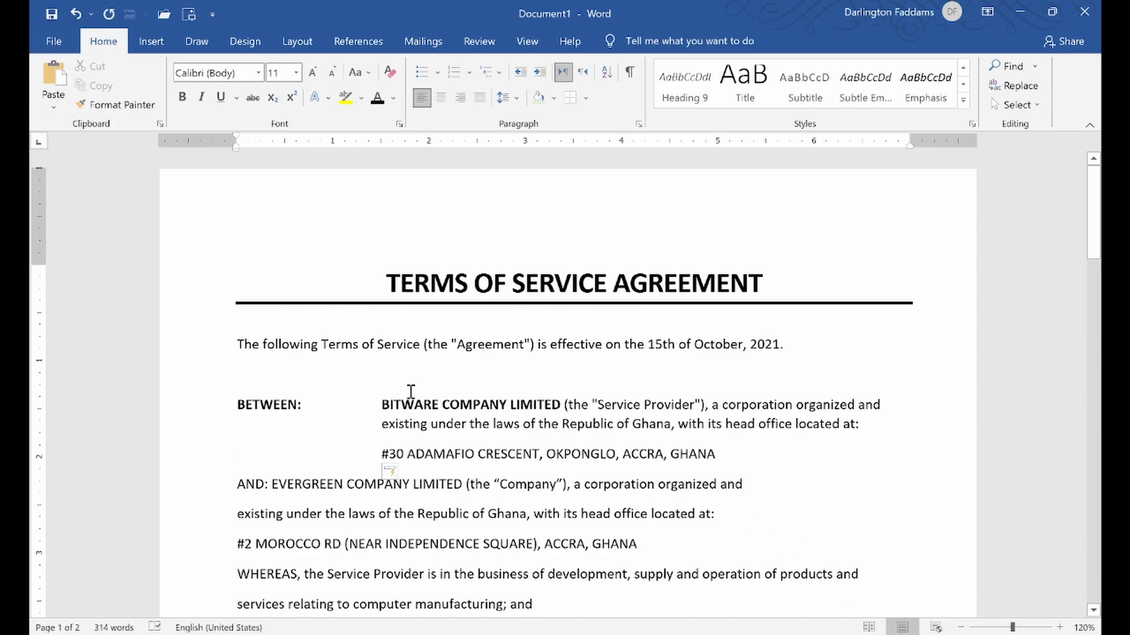
- Insert a blank line between the Service Provider's address and the AND paragraph
mouse_move(388, 471)
click(221, 493)
click(243, 488)
key(Return)
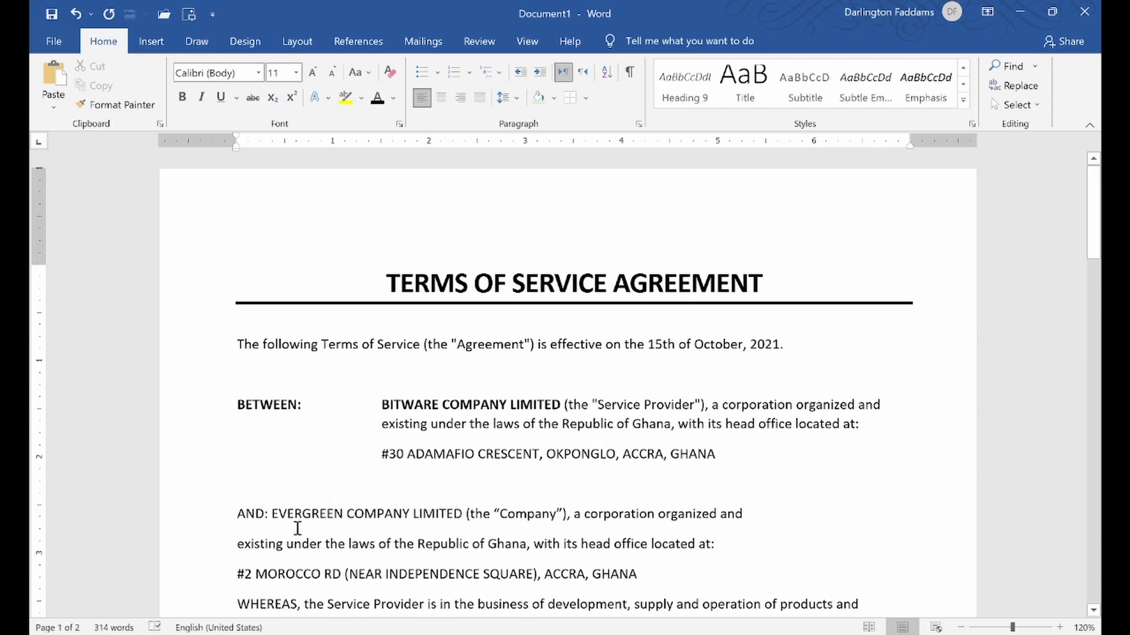
- Check the AND line in the sample PDF and tab EVERGREEN COMPANY LIMITED over to align with the company name above
click(129, 564)
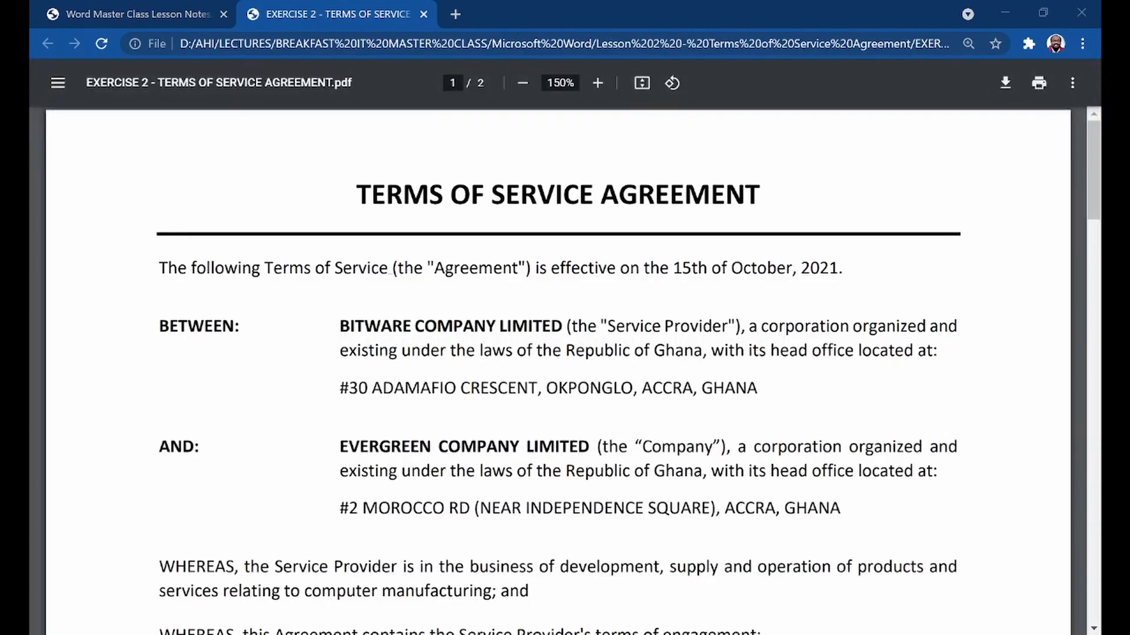
click(293, 545)
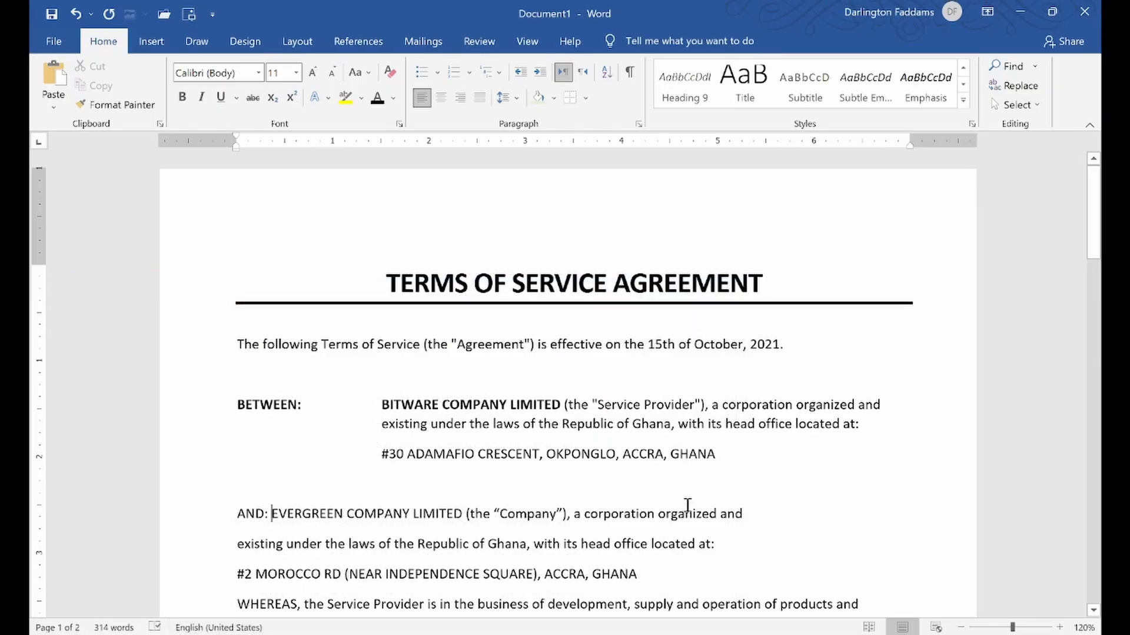
key(Tab)
key(Tab)
key(Tab)
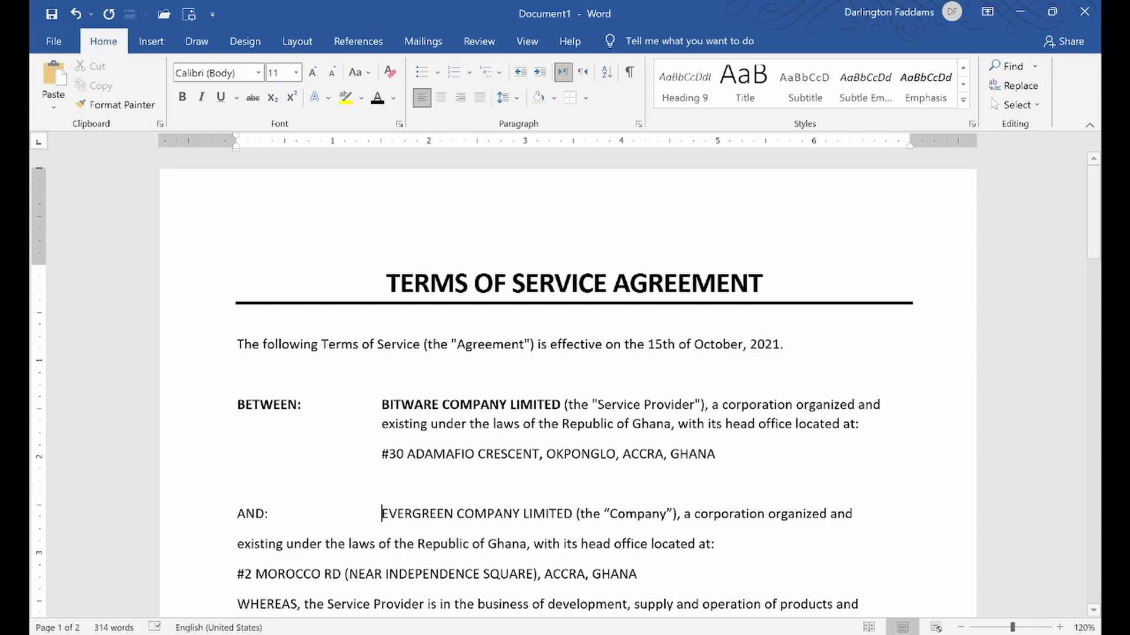
- Compare with the sample PDF and join the following "existing under the laws" line to the end of the AND paragraph
click(141, 633)
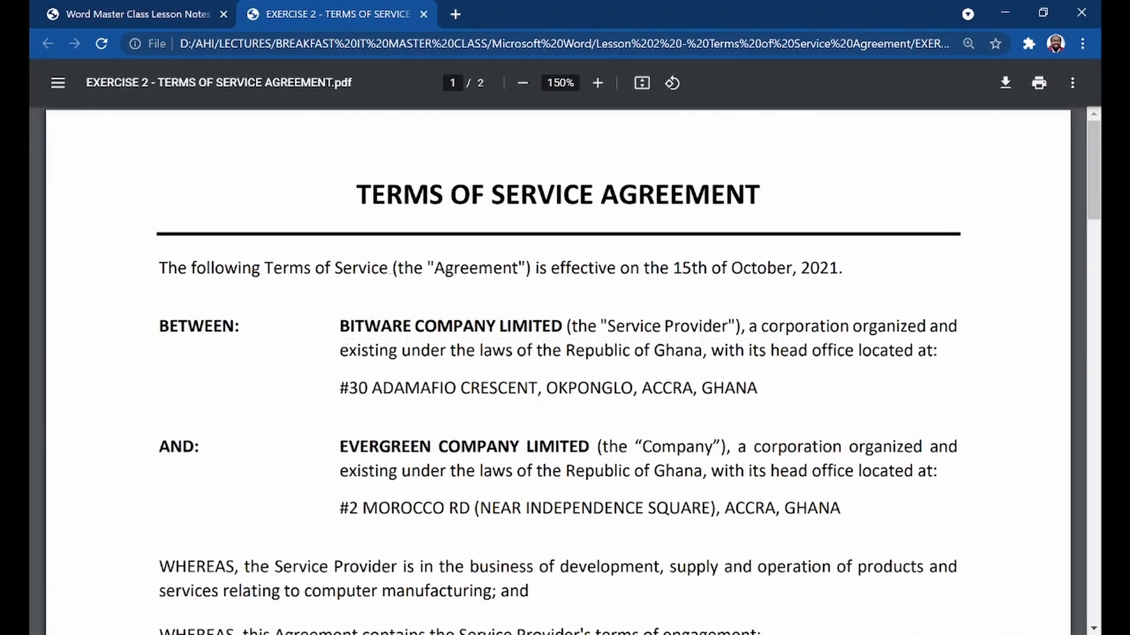
key(alt+Tab)
key(alt+Tab)
key(alt+Tab)
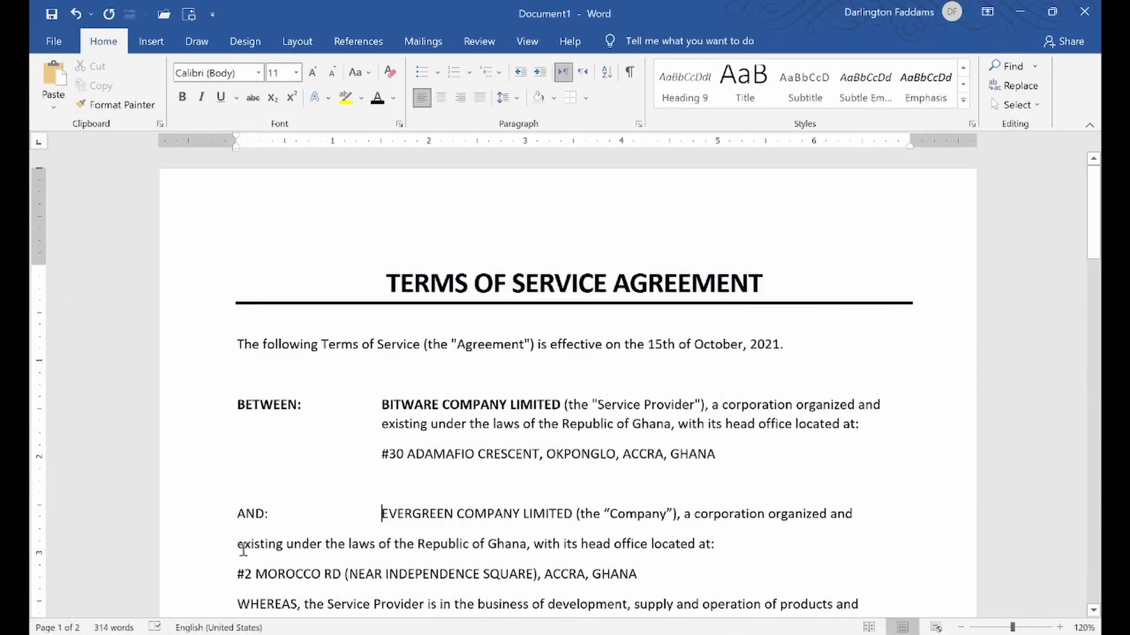
key(BackSpace)
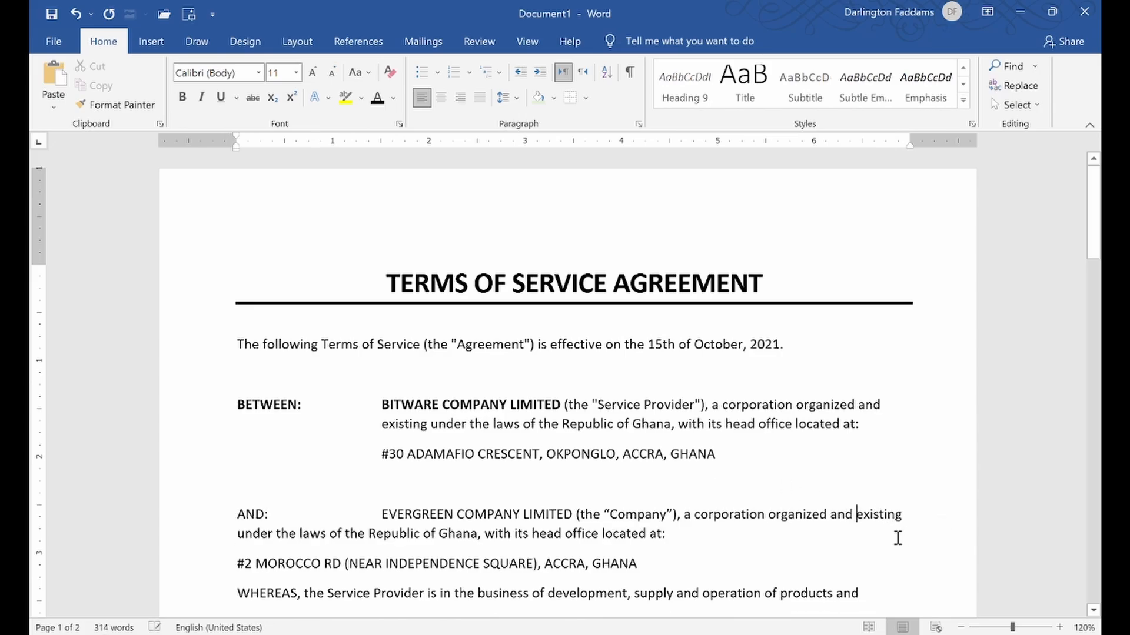
- Give the AND paragraph a 1.5-inch hanging indent and remove the two extra tabs before EVERGREEN COMPANY LIMITED
click(236, 535)
key(Tab)
key(Tab)
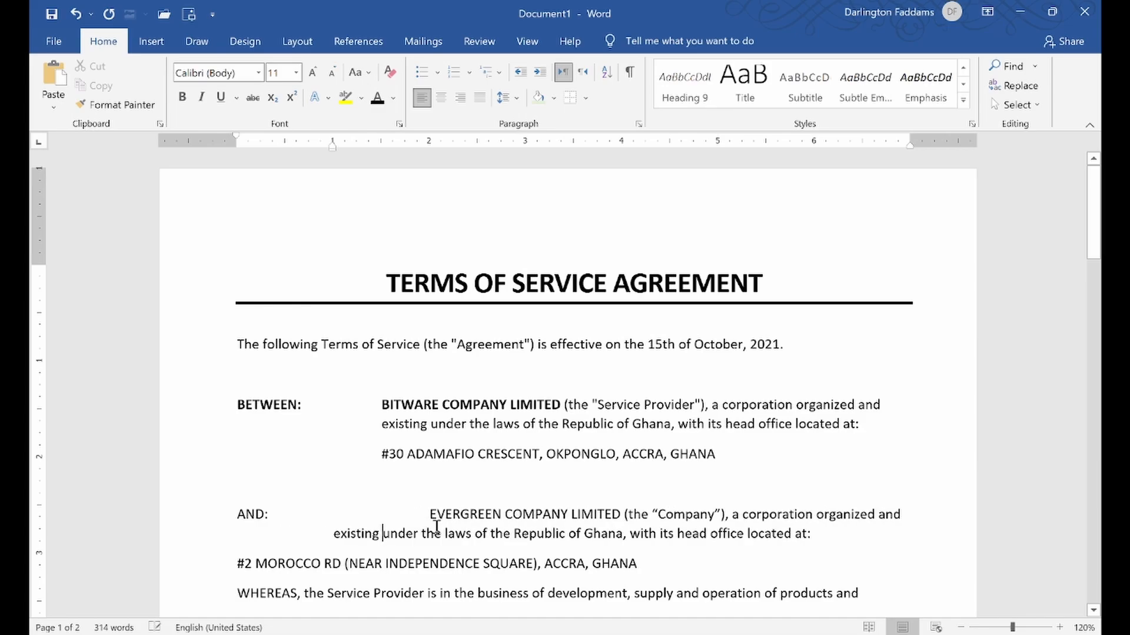
key(Tab)
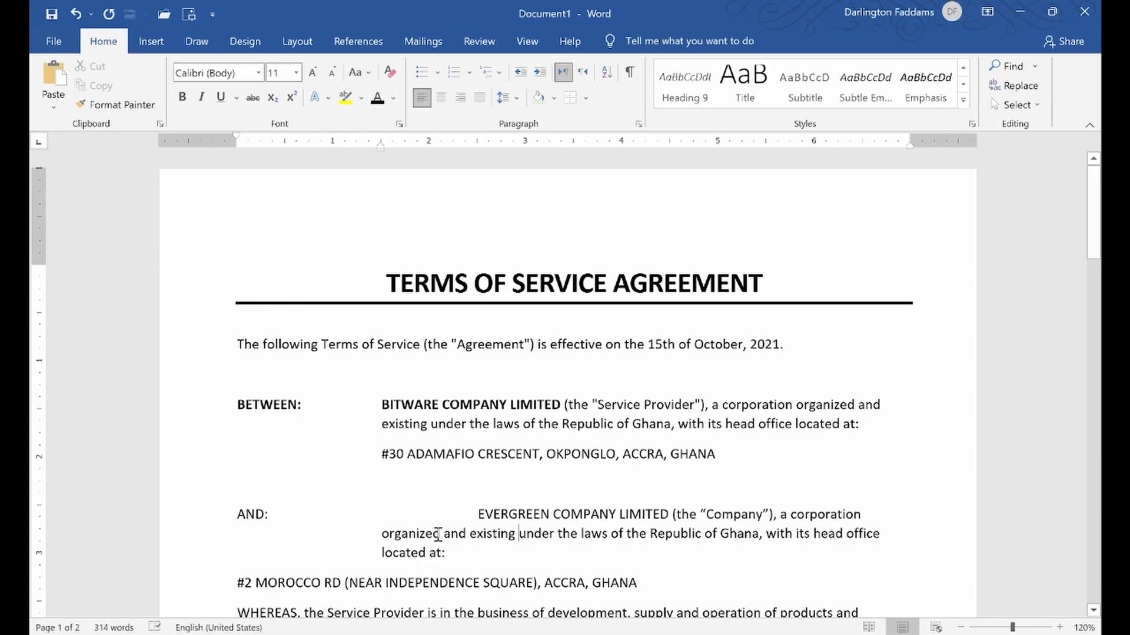
click(478, 518)
key(BackSpace)
key(BackSpace)
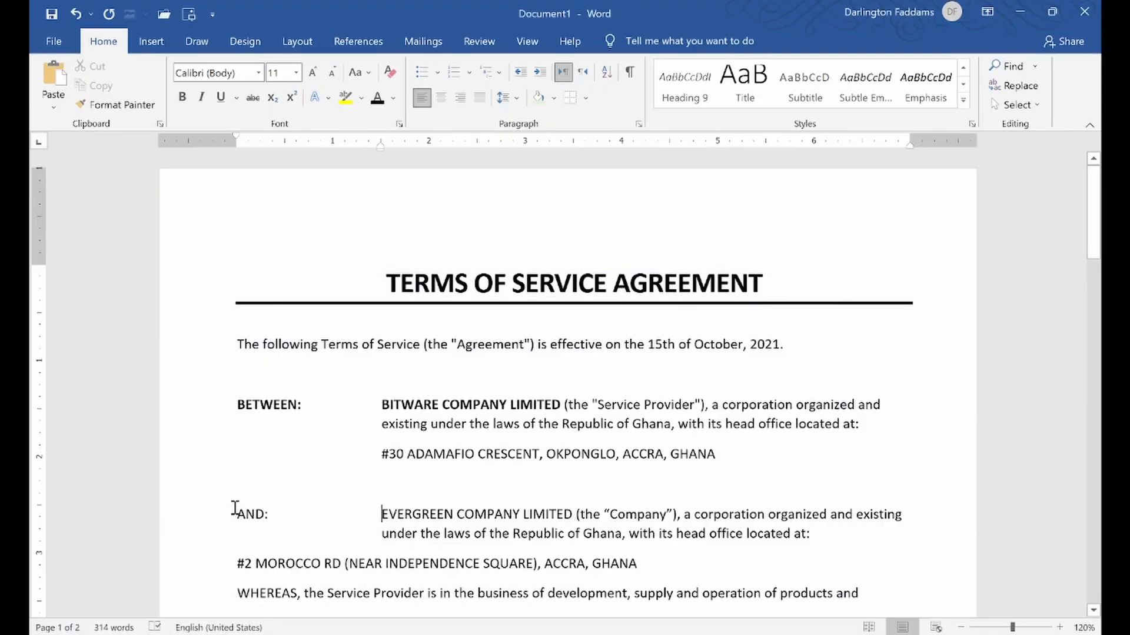
- Bold AND: and EVERGREEN COMPANY LIMITED in the second party's paragraph
drag(235, 507, 280, 512)
click(291, 488)
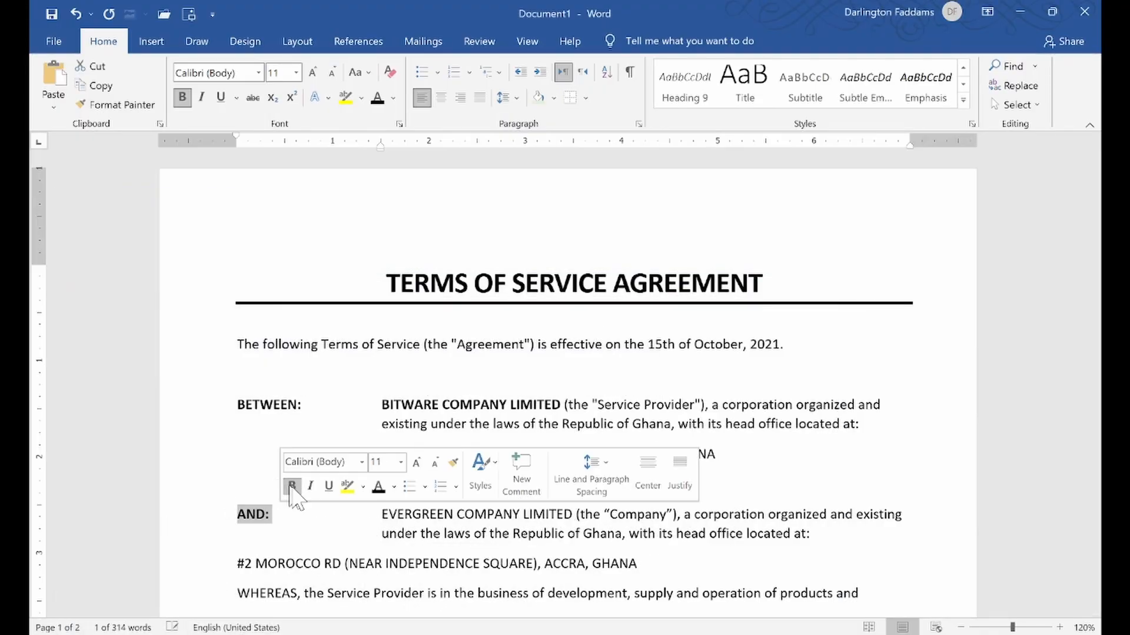
drag(383, 514, 539, 511)
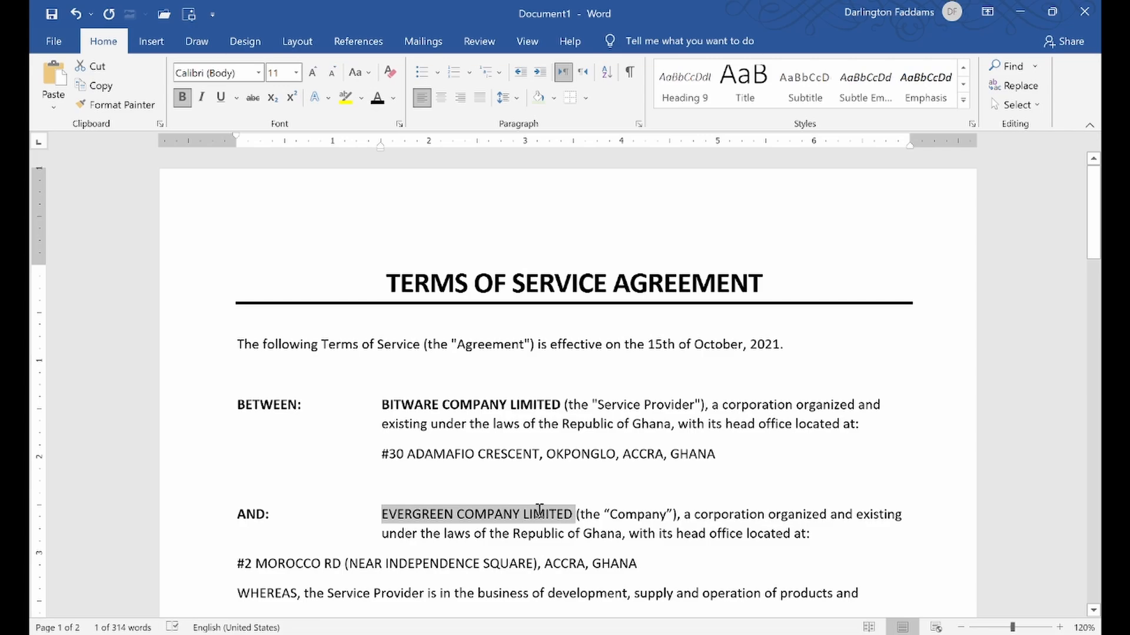
click(550, 483)
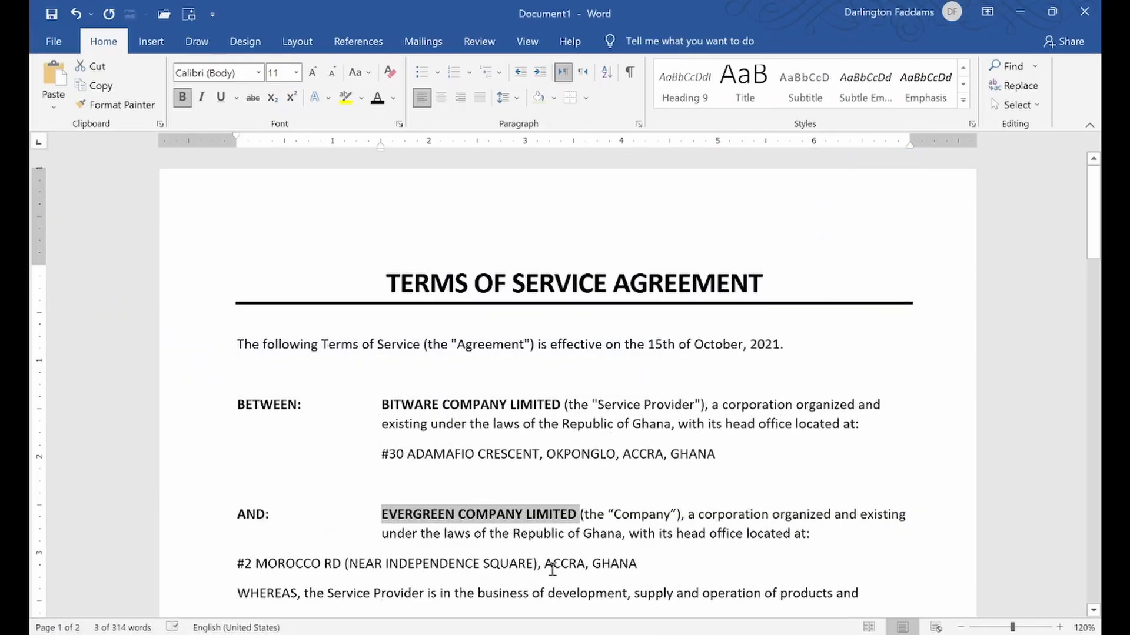
click(761, 554)
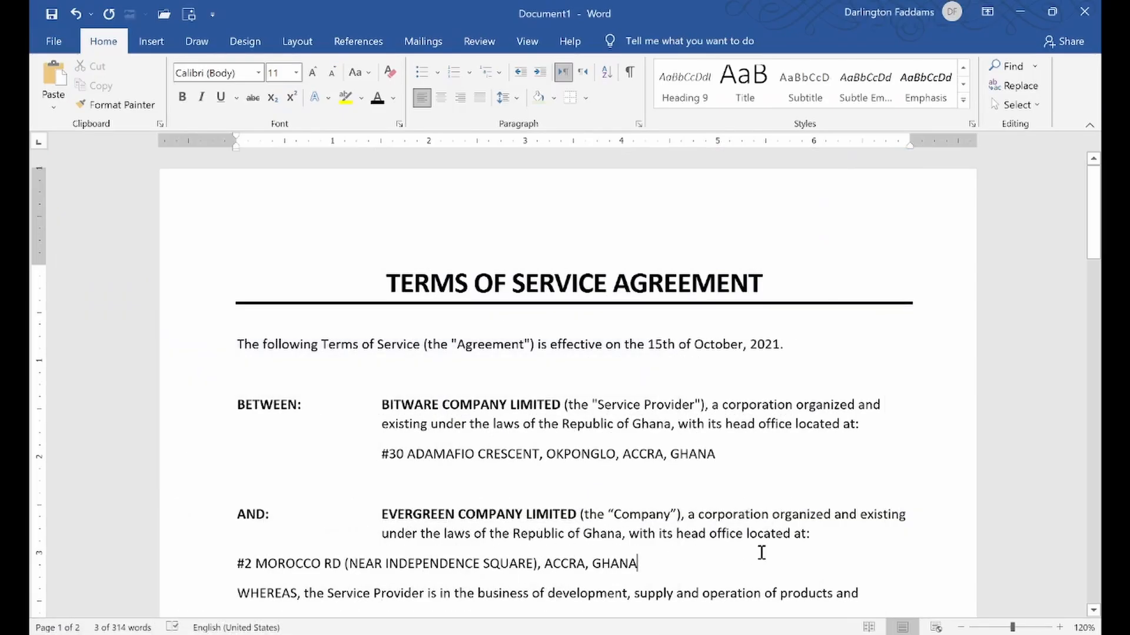
- Check the second company's address line in the sample PDF and indent it in Word to align under EVERGREEN COMPANY LIMITED
click(824, 533)
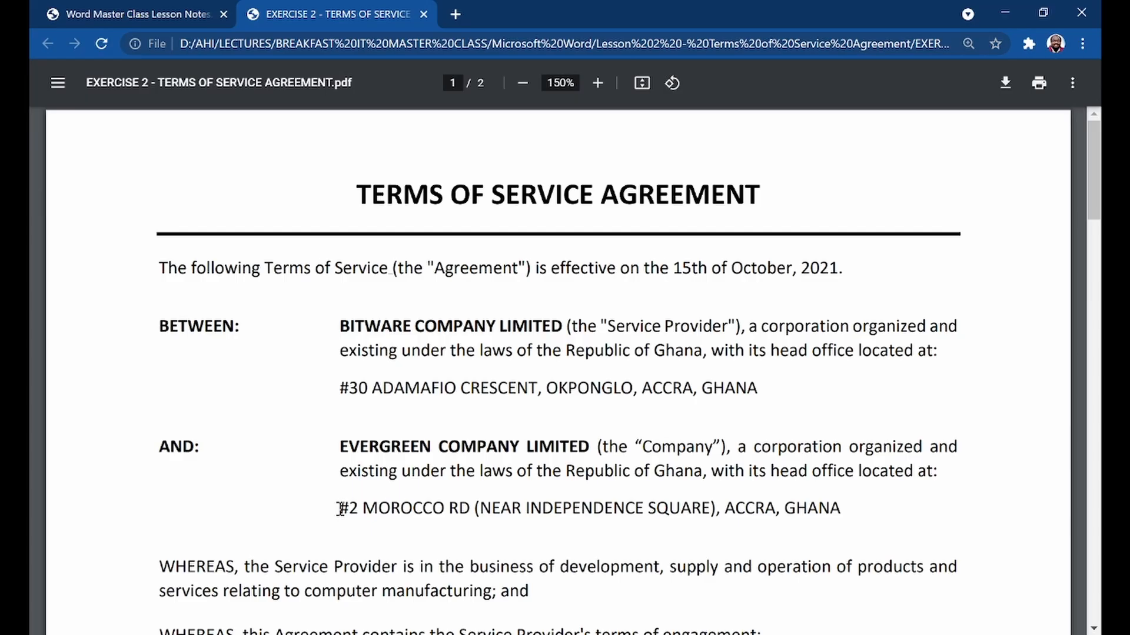
drag(341, 510, 448, 514)
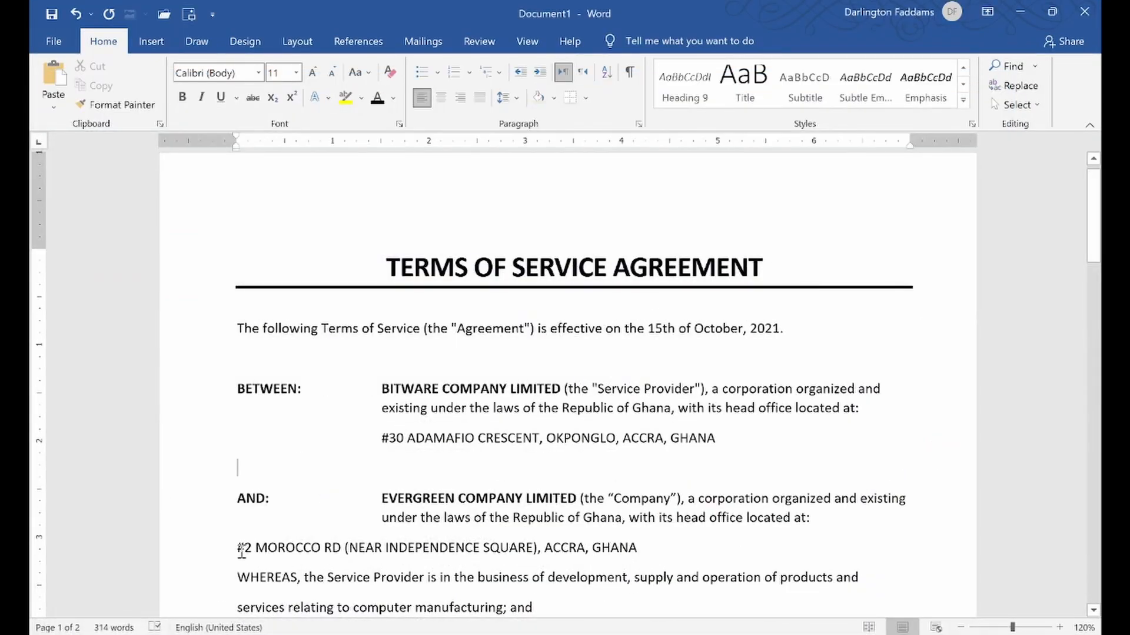
key(Tab)
key(Tab)
key(Tab)
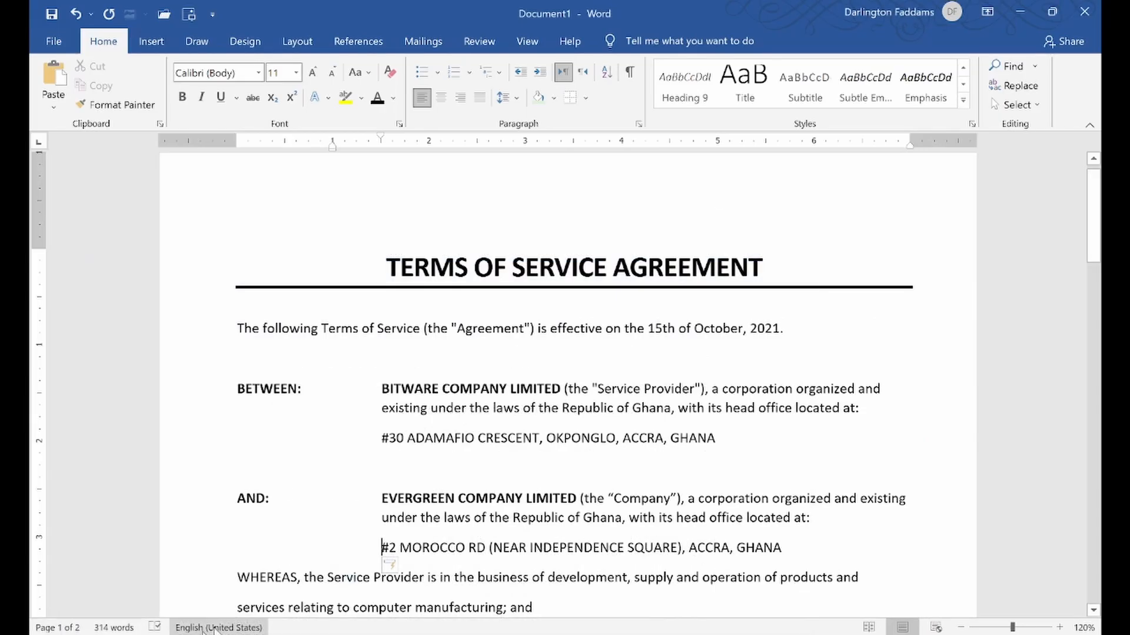
- Insert a blank line between the second company's address and the first WHEREAS paragraph
click(229, 579)
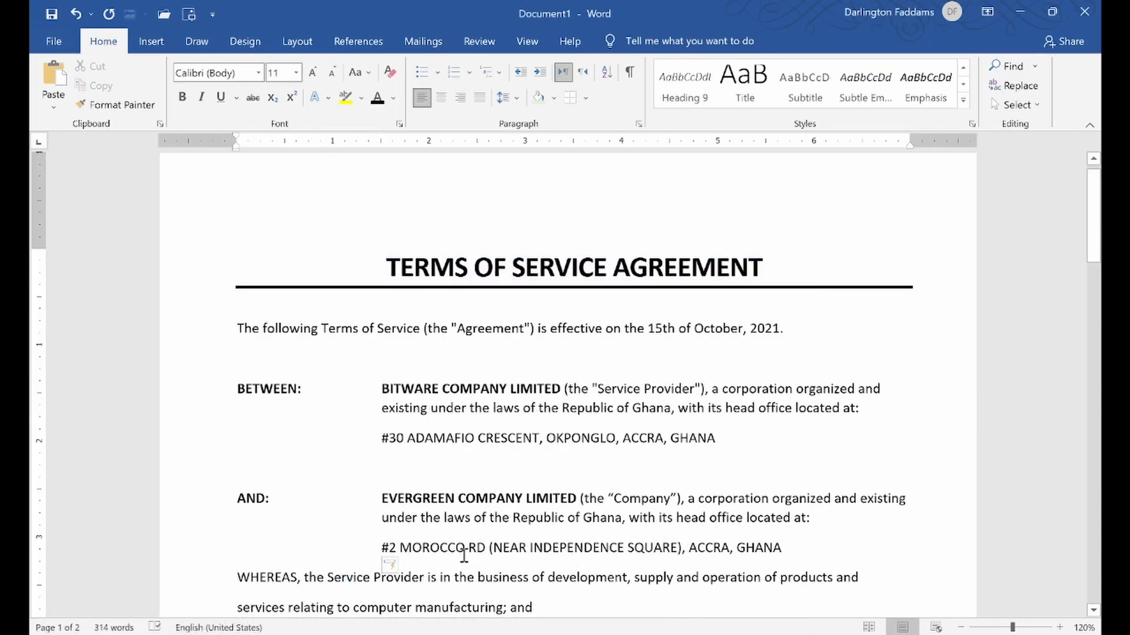
key(Return)
scroll(647, 567, down, 3)
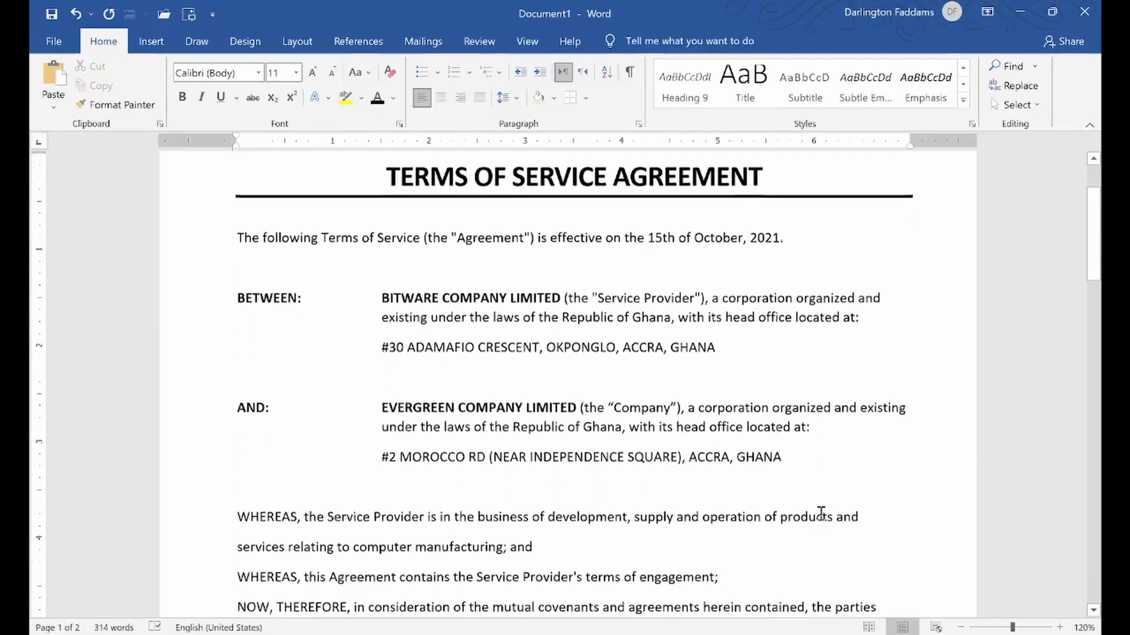
scroll(820, 513, down, 2)
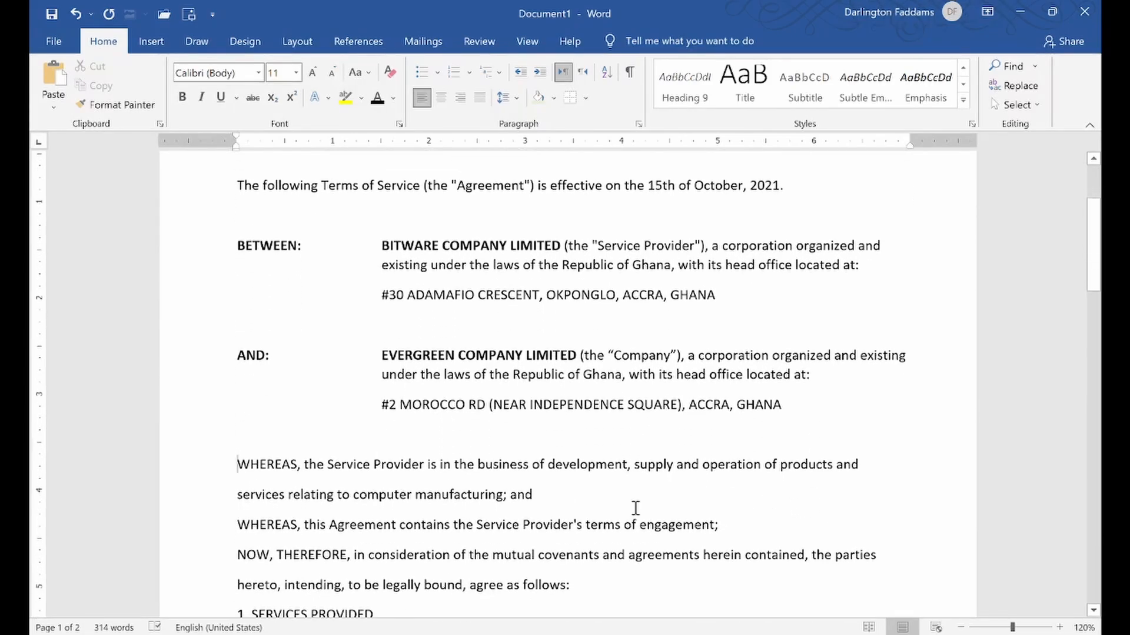
- Compare with the sample PDF and join the "services relating to computer manufacturing" line to the end of the first WHEREAS paragraph
key(alt+Tab)
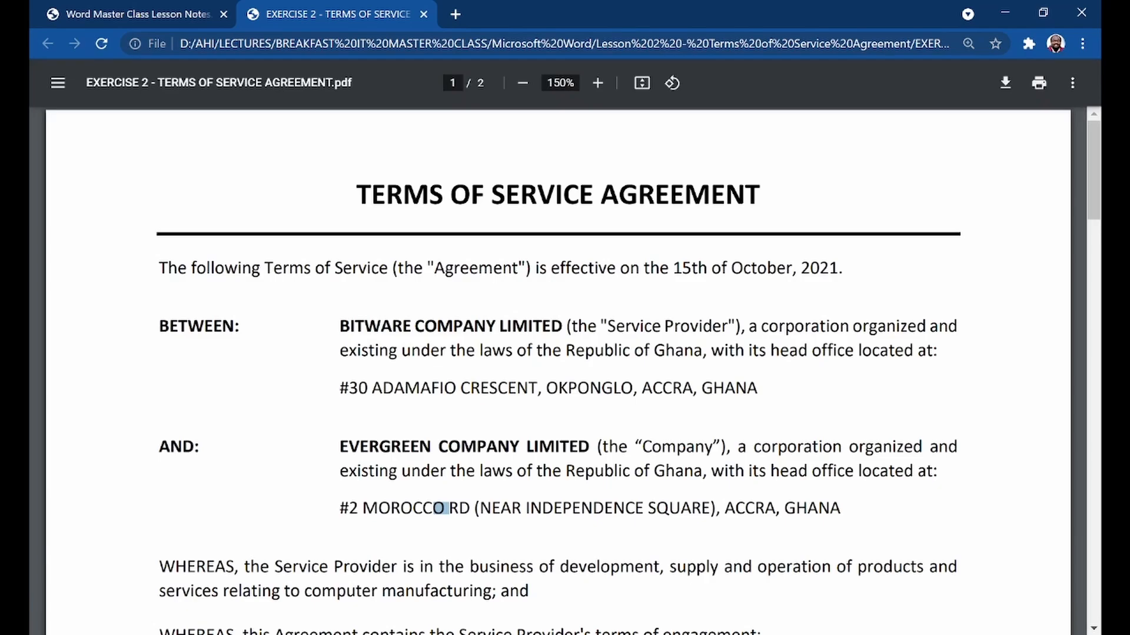
scroll(247, 506, down, 4)
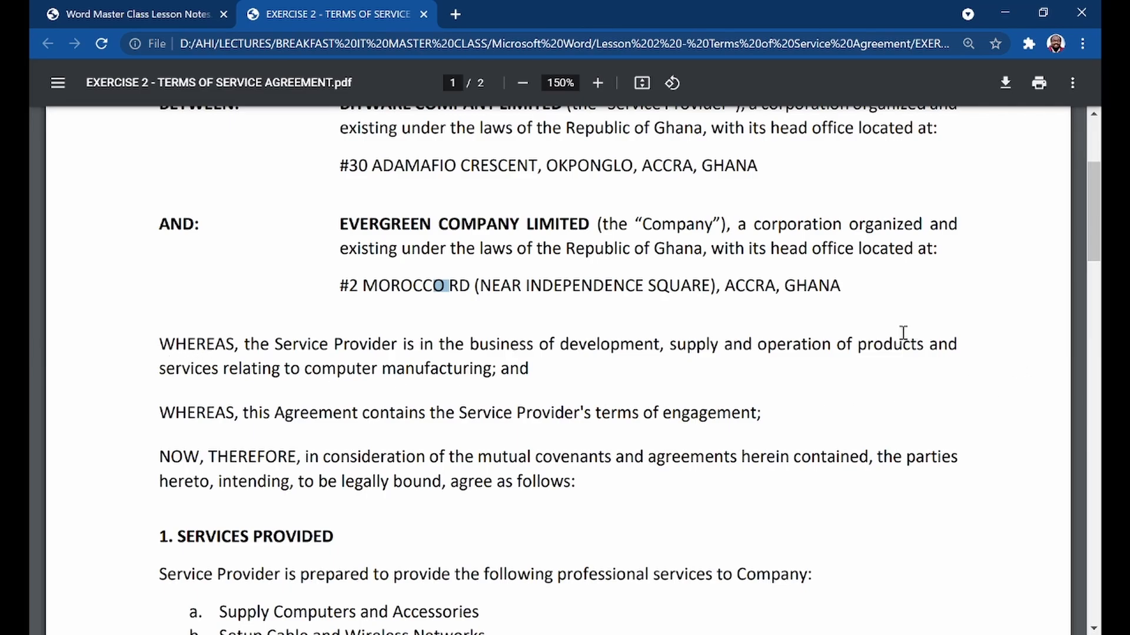
key(alt+Tab)
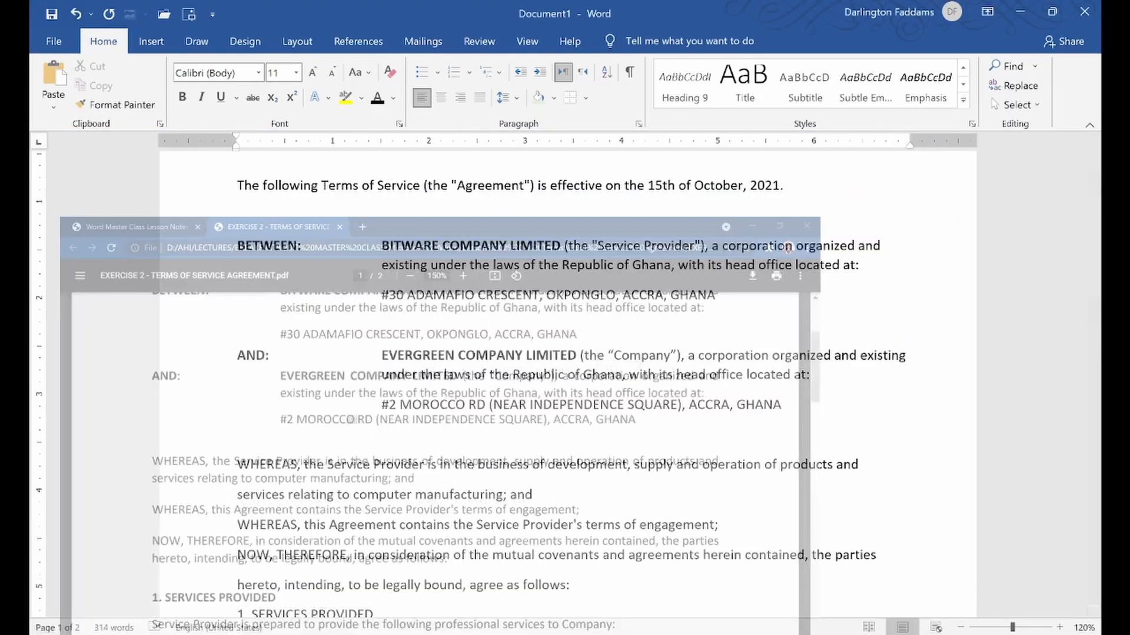
click(237, 494)
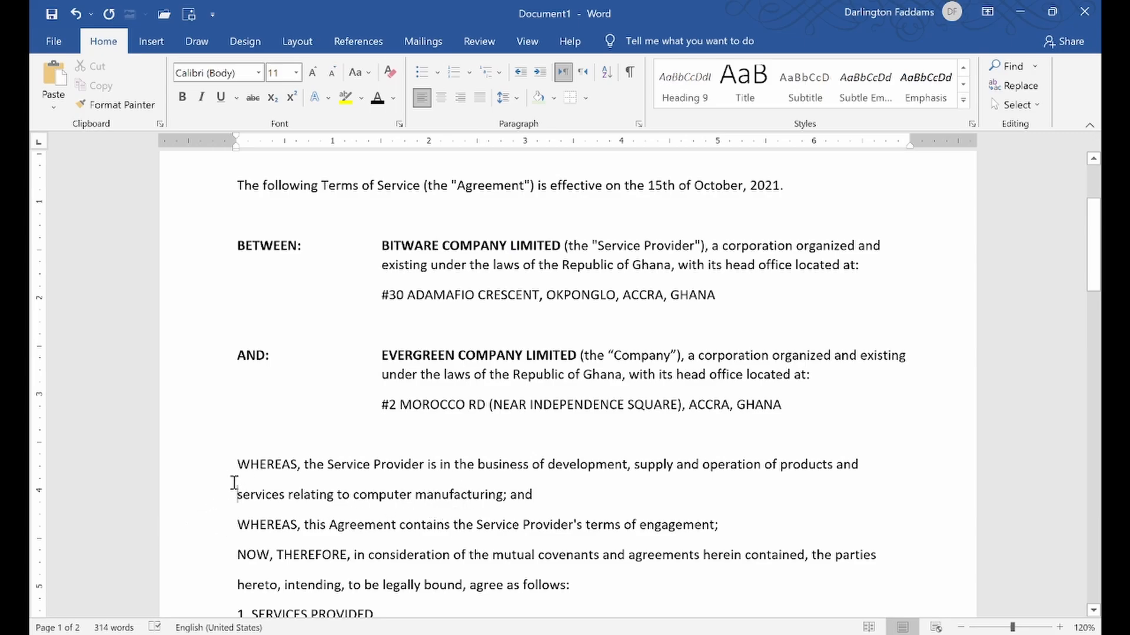
key(BackSpace)
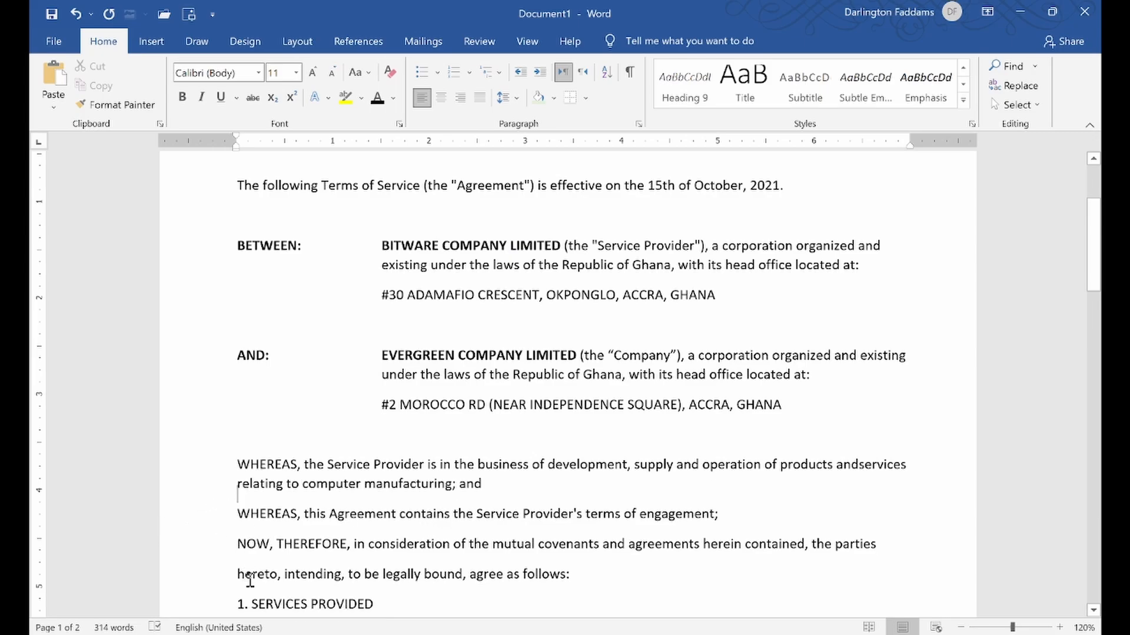
click(526, 482)
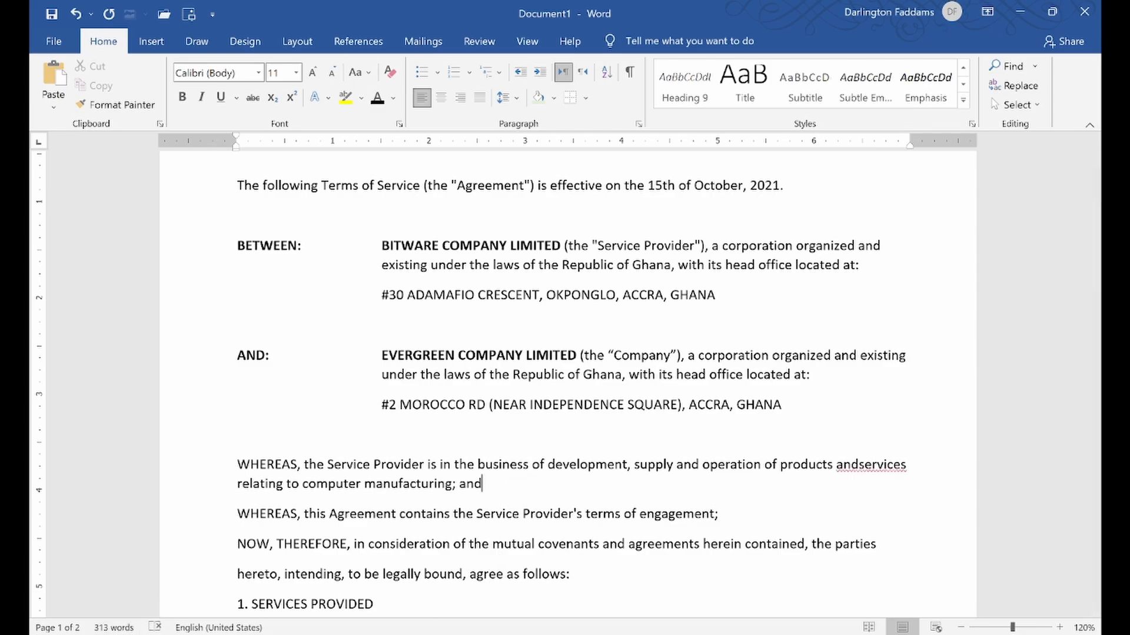
- Check the spacing between the two WHEREAS paragraphs in the sample PDF and insert a blank line before the second one in Word
key(alt+Tab)
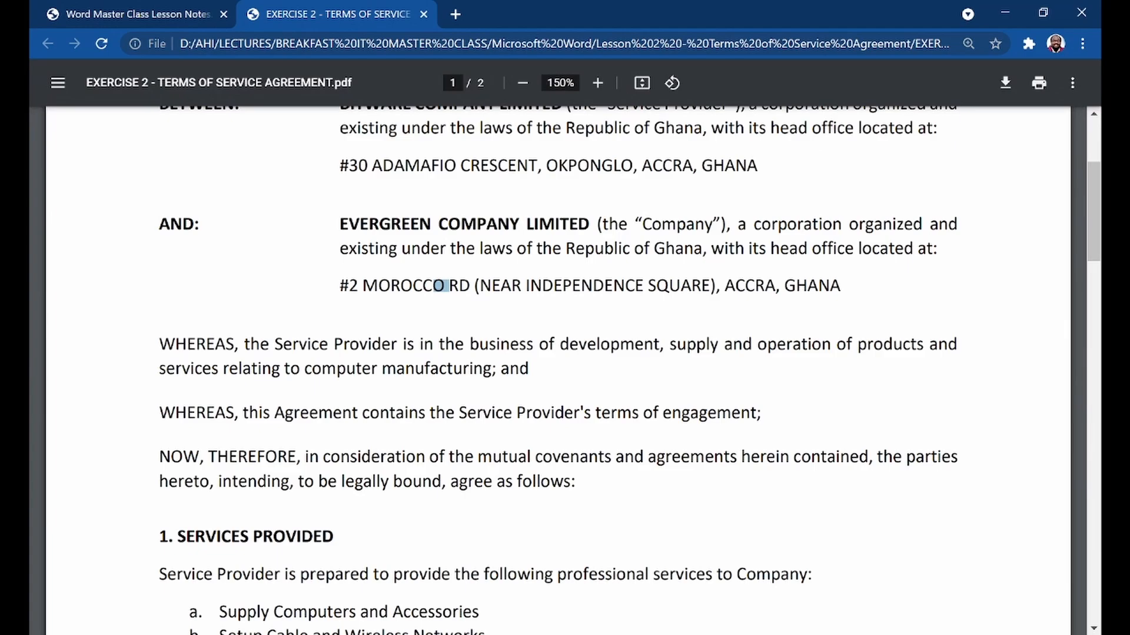
key(alt+Tab)
key(alt+Tab)
key(alt+Tab)
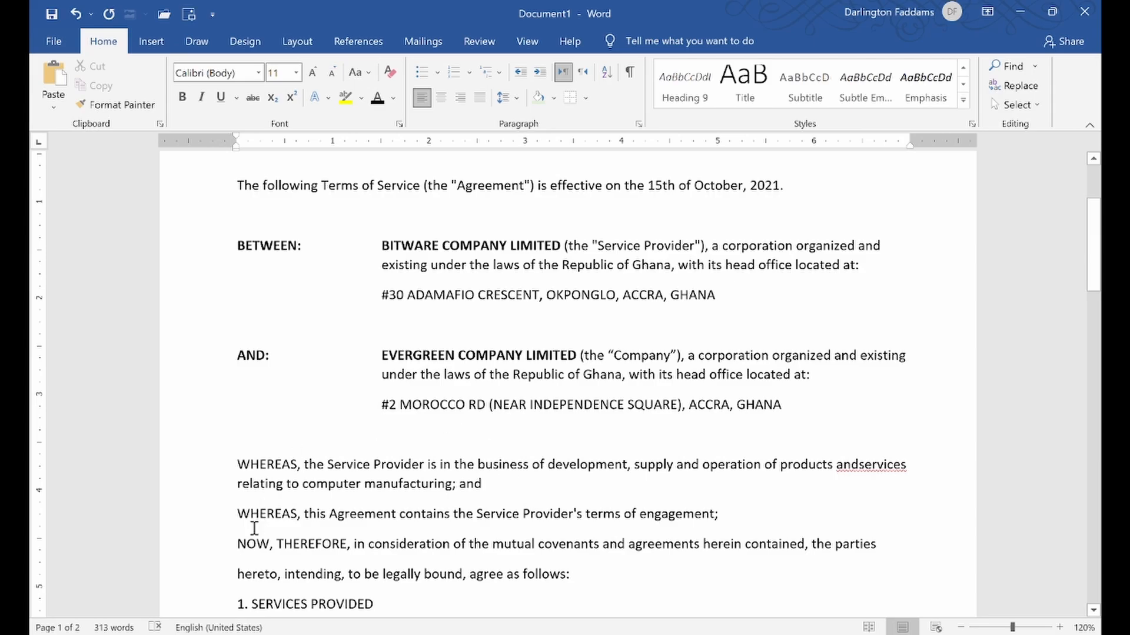
drag(200, 471, 202, 484)
click(385, 541)
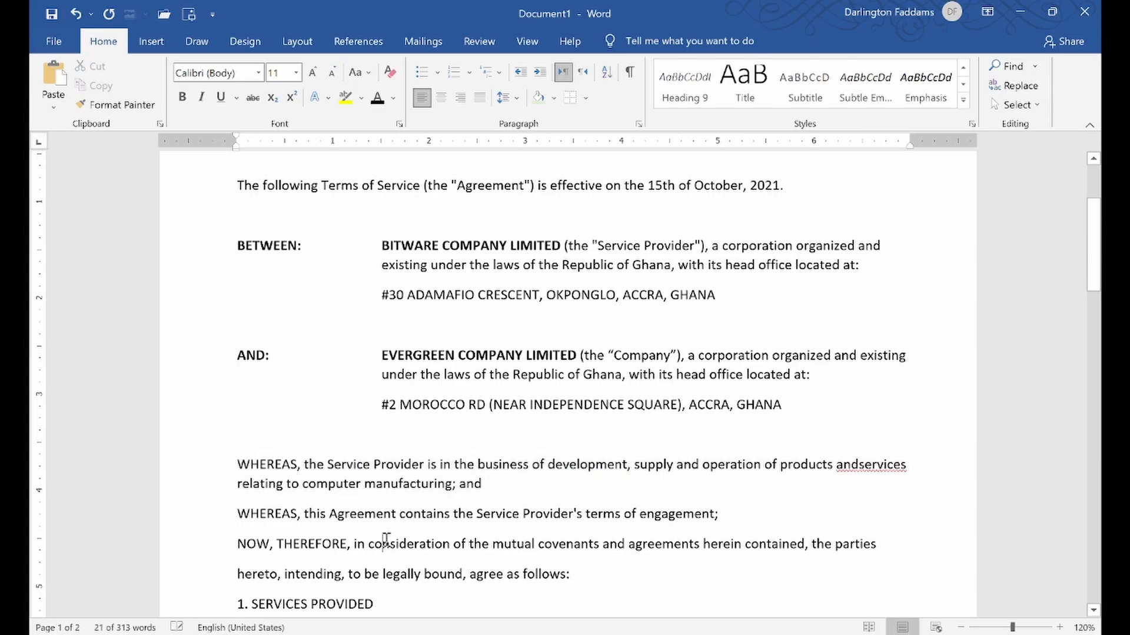
scroll(491, 534, down, 1)
key(alt+Tab)
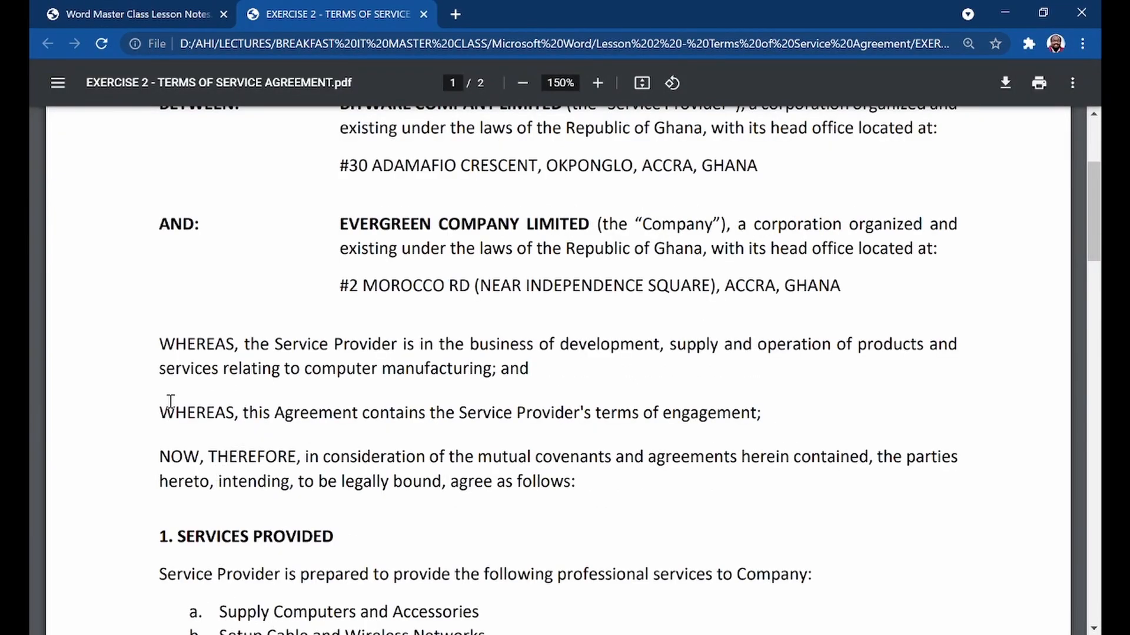
drag(170, 391, 238, 376)
click(176, 440)
key(alt+Tab)
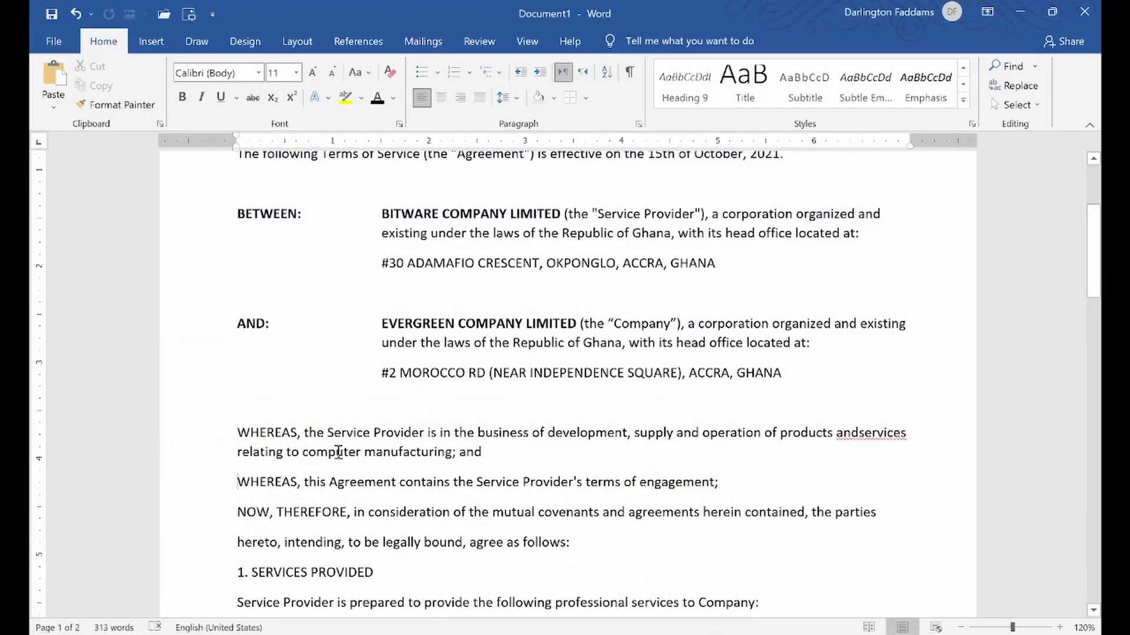
key(Return)
scroll(324, 452, down, 3)
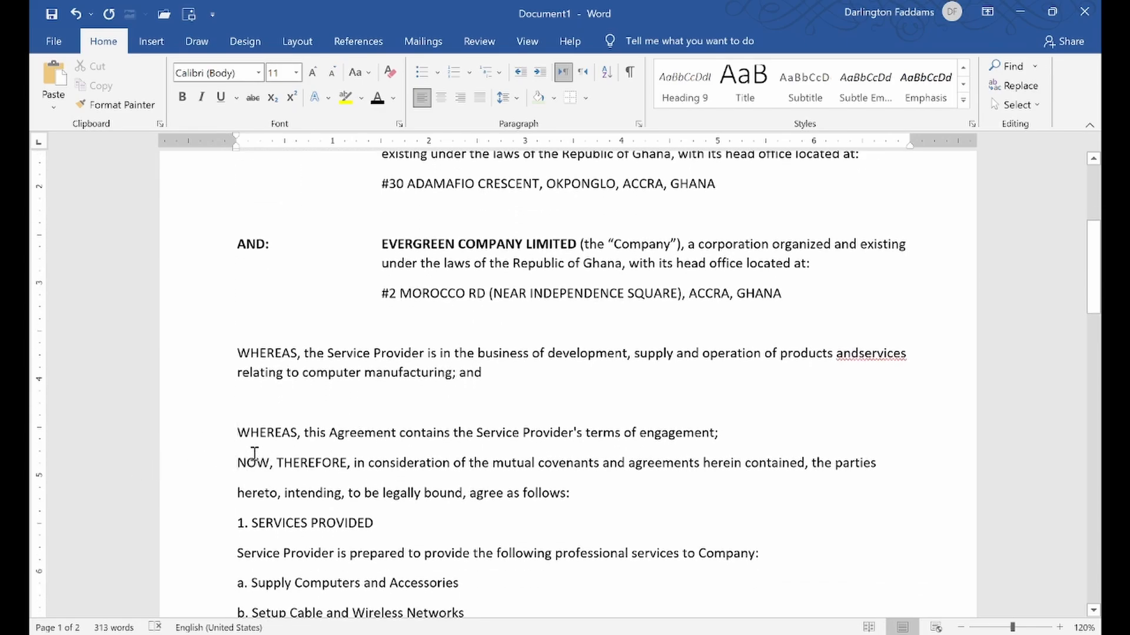
- Insert a blank line before the NOW, THEREFORE paragraph and join the "hereto, intending" line to its end
key(Return)
scroll(349, 439, down, 2)
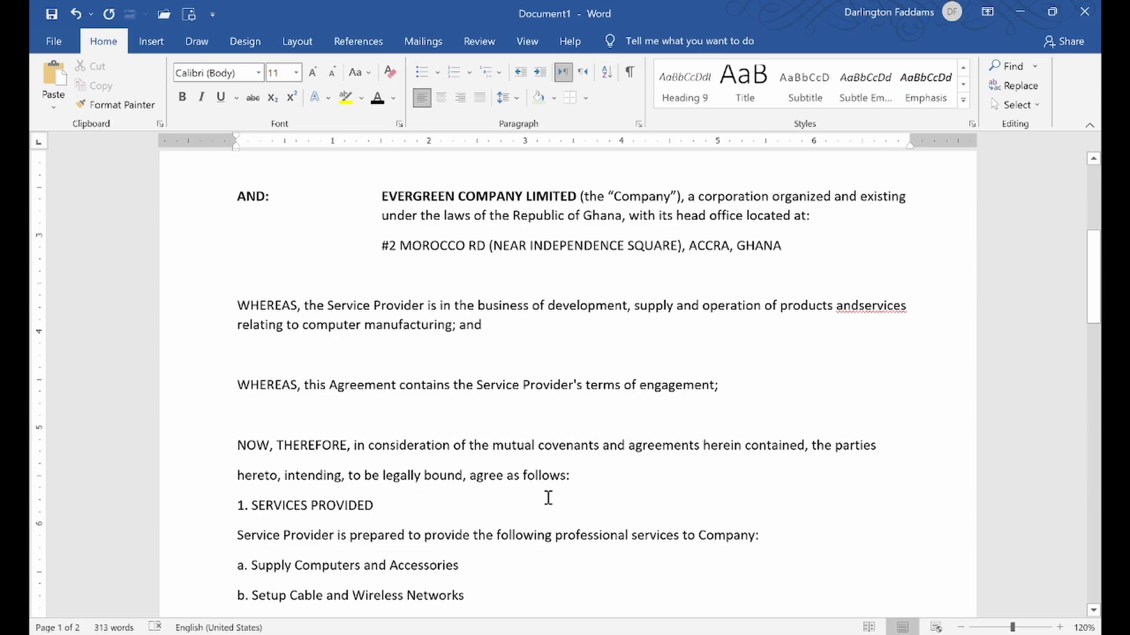
key(BackSpace)
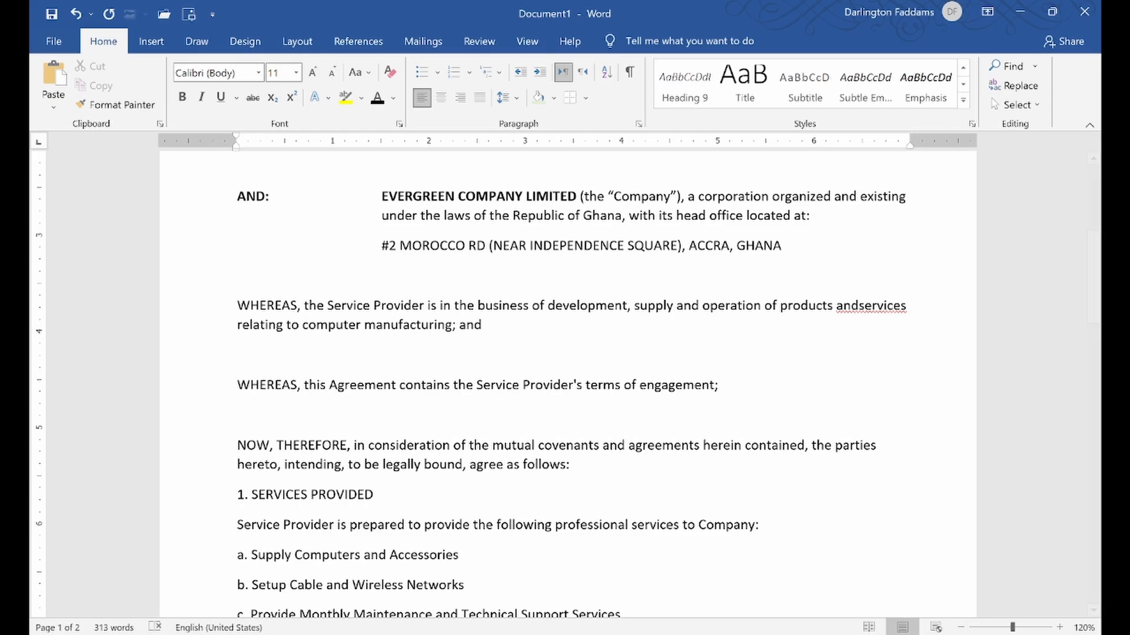
- Check the section 1 heading in the sample PDF and insert a blank line before 1. SERVICES PROVIDED in Word
click(134, 633)
scroll(406, 403, down, 2)
scroll(395, 394, down, 2)
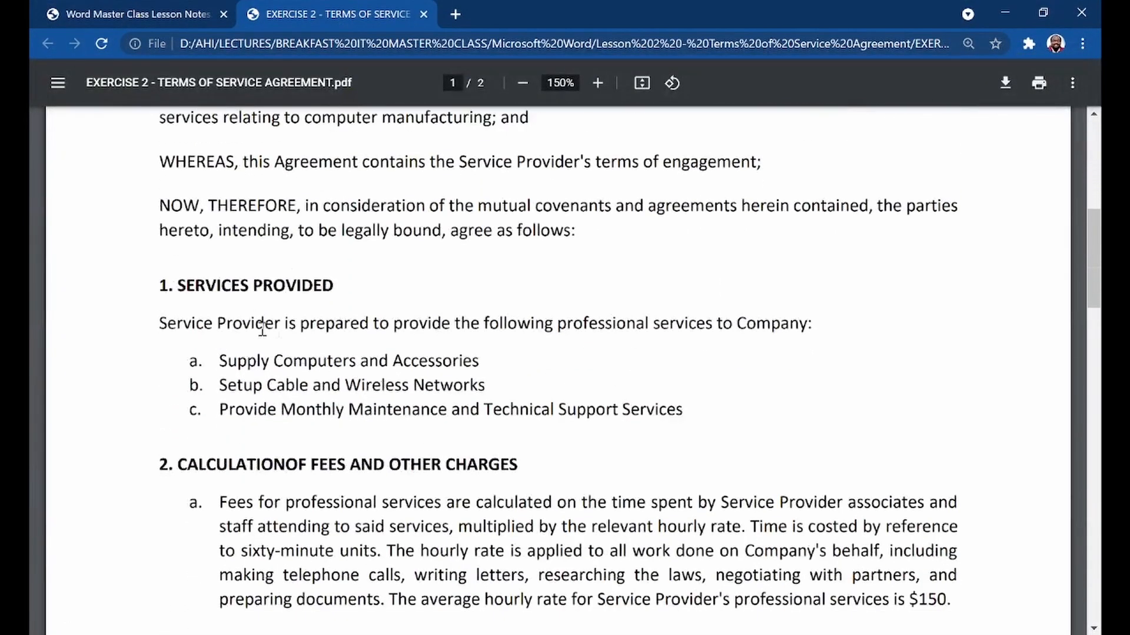
drag(150, 293, 404, 263)
click(399, 282)
click(134, 634)
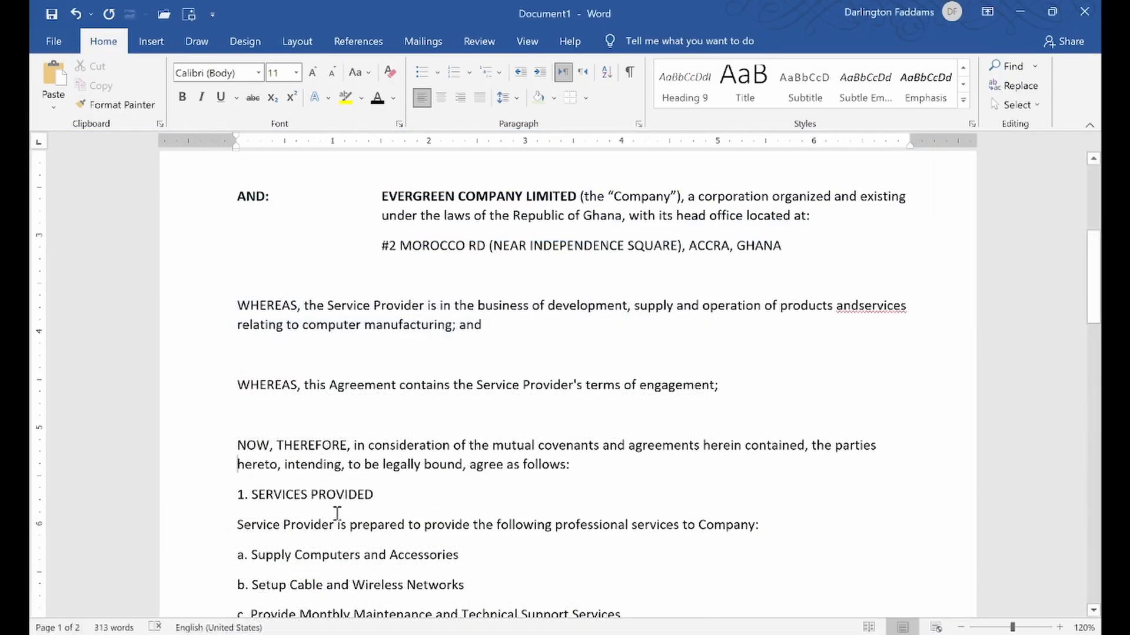
click(135, 634)
key(Return)
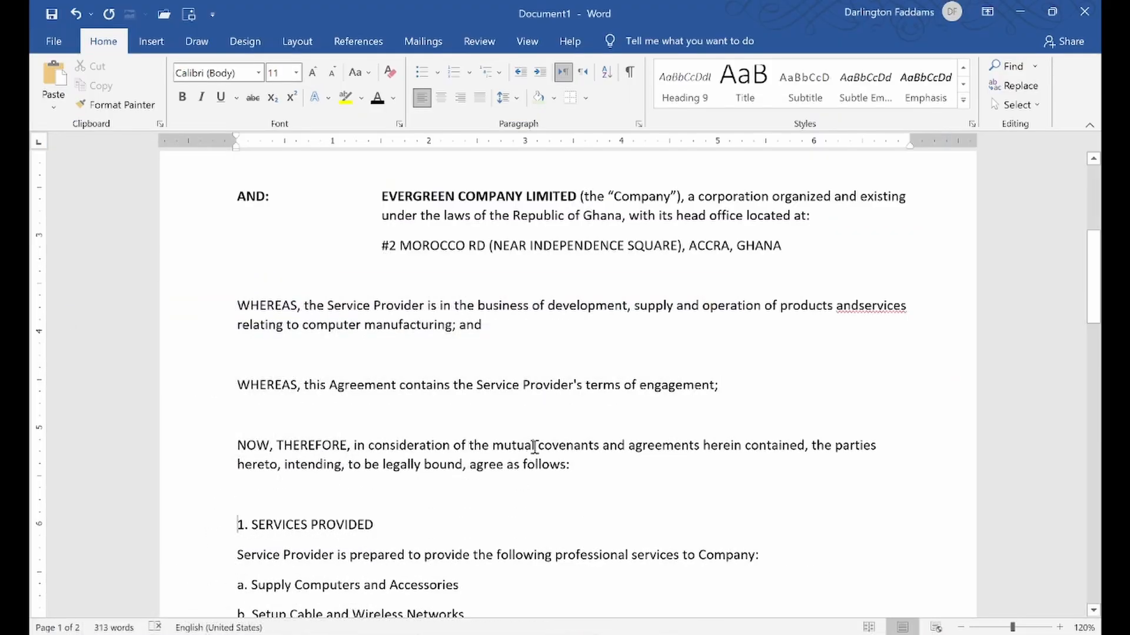
- Bold the heading 1. SERVICES PROVIDED
scroll(207, 446, down, 2)
click(208, 449)
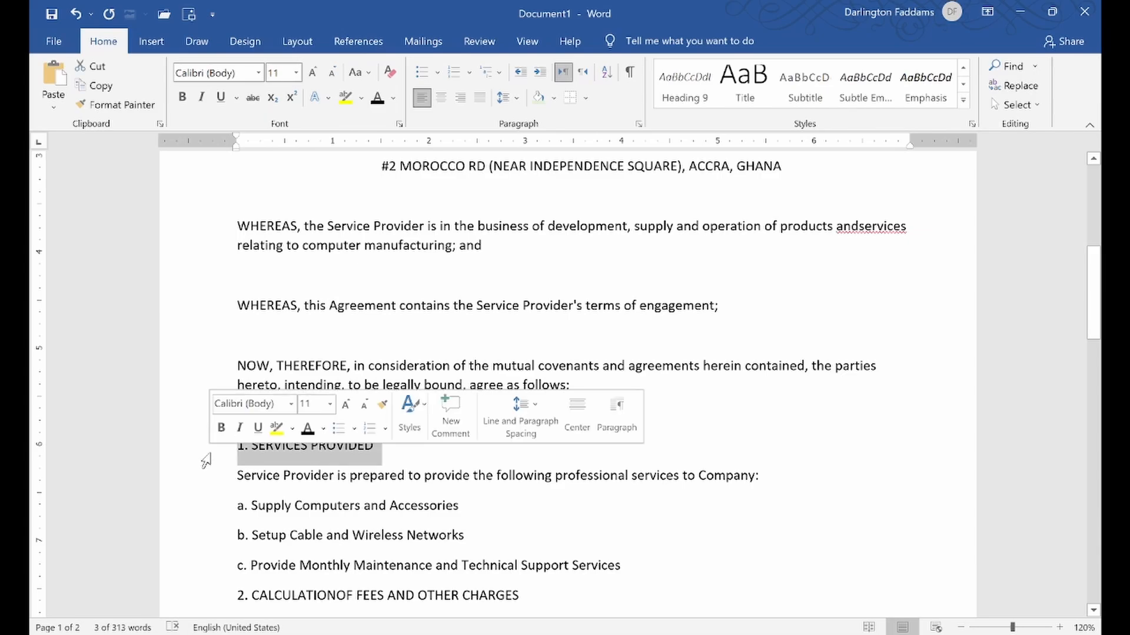
click(219, 429)
key(alt+Tab)
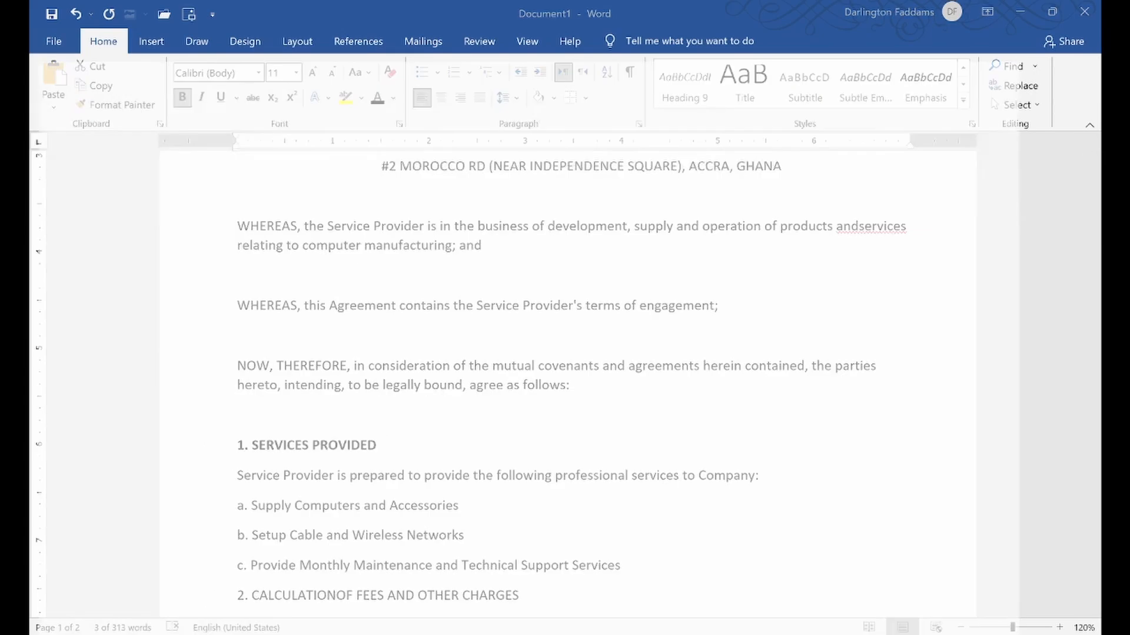
key(alt+Tab)
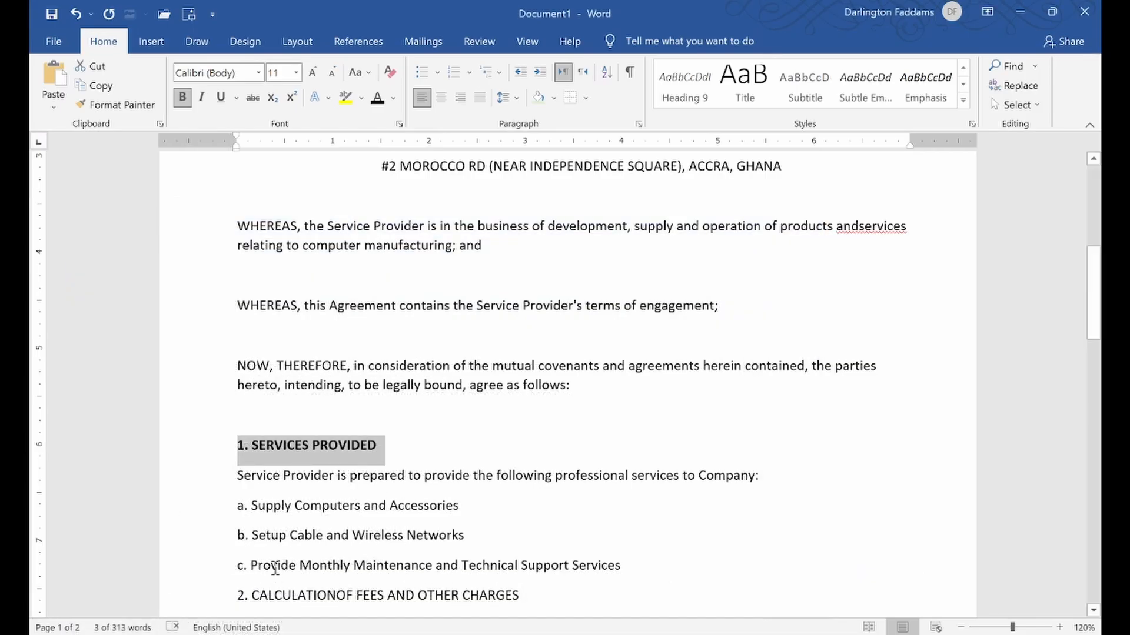
- Check the services list in the sample PDF, and apply bullets and then a. b. c. numbering to the three service items in Word
click(265, 488)
scroll(295, 474, down, 1)
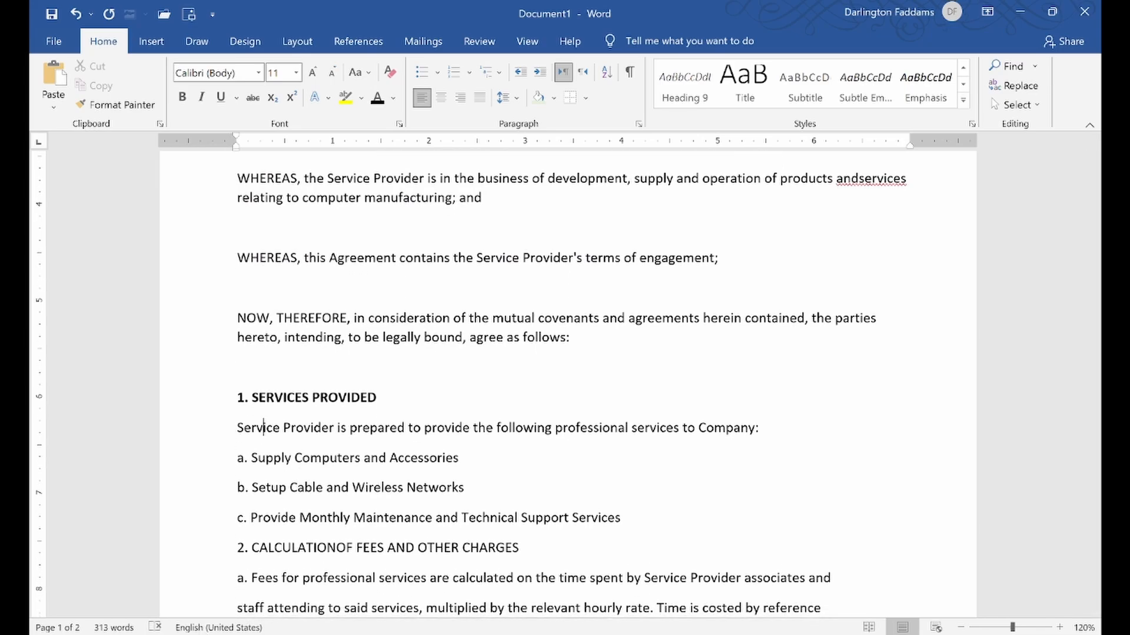
key(alt+Tab)
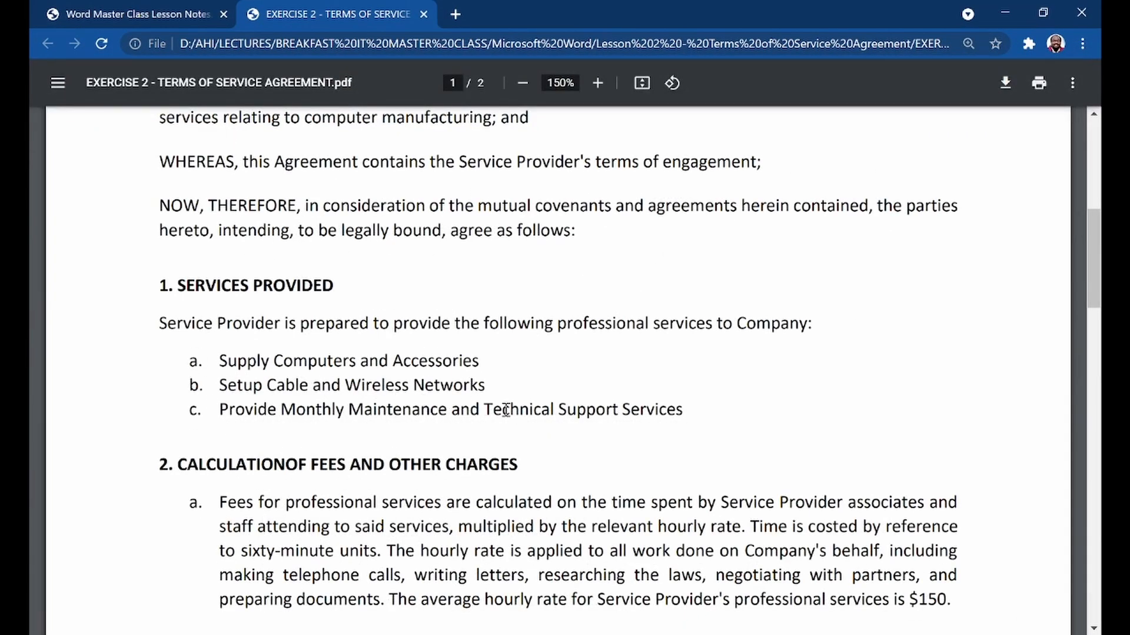
key(alt+Tab)
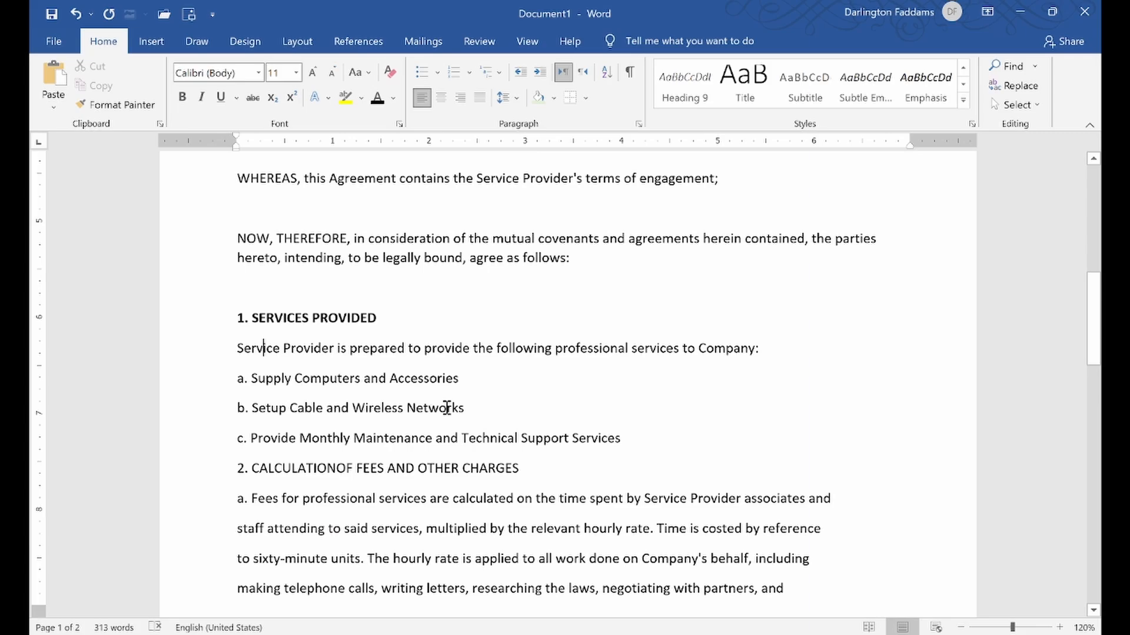
scroll(384, 424, down, 1)
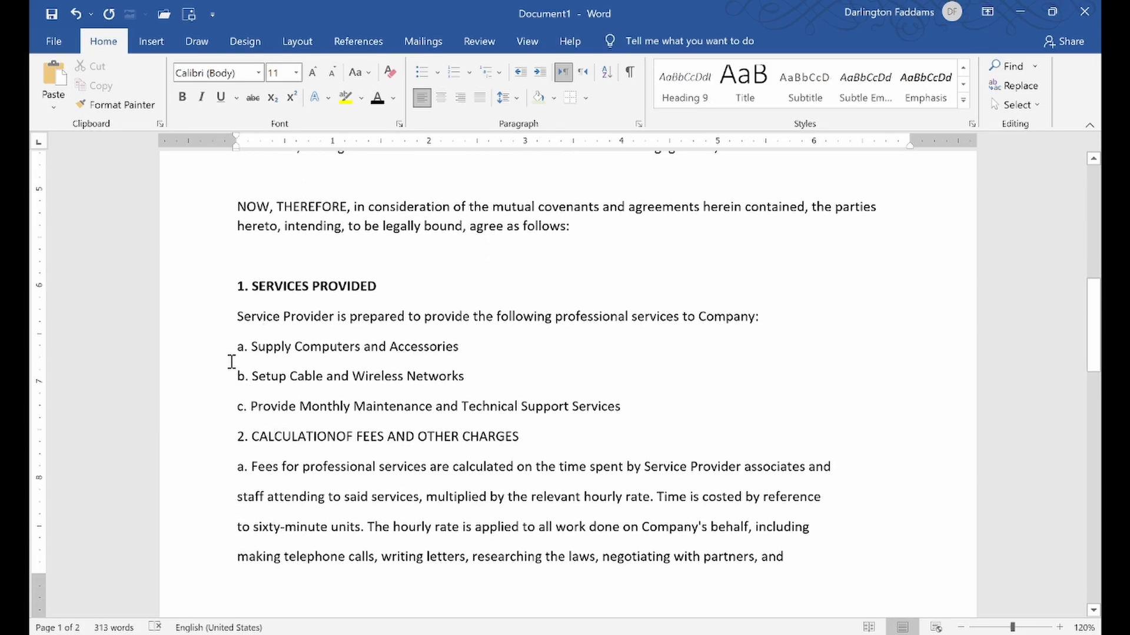
drag(200, 359, 217, 424)
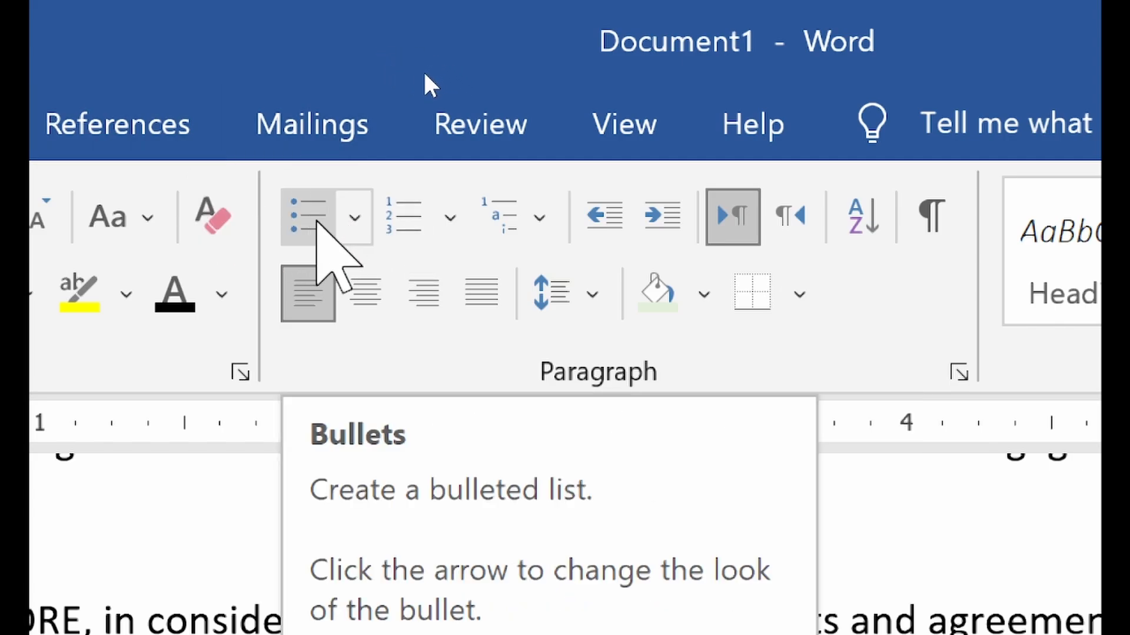
click(307, 221)
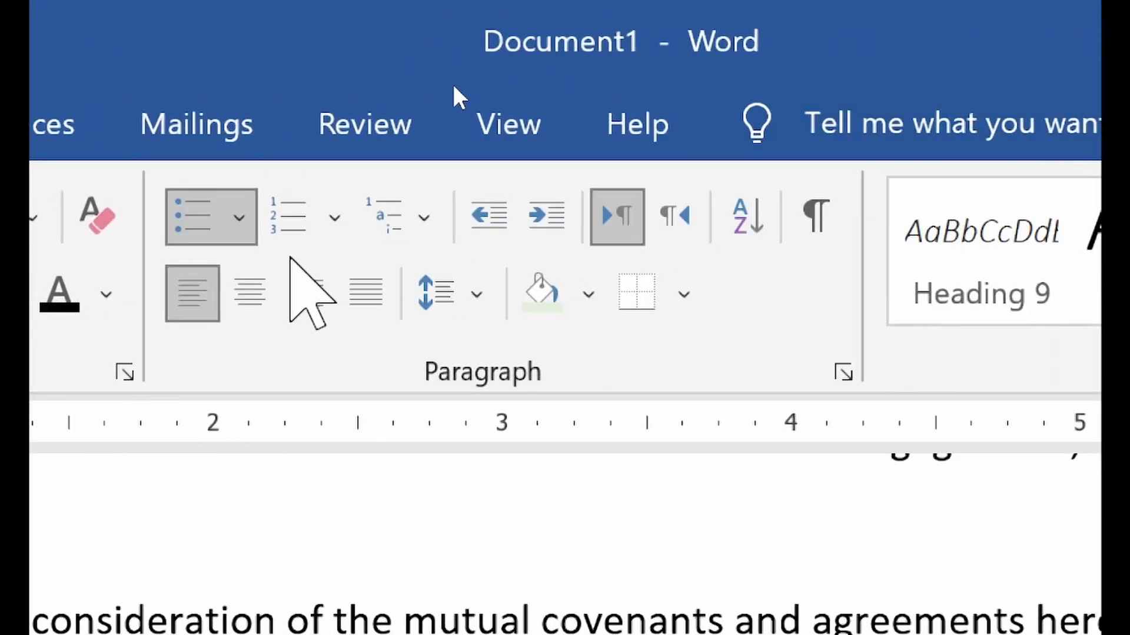
click(281, 219)
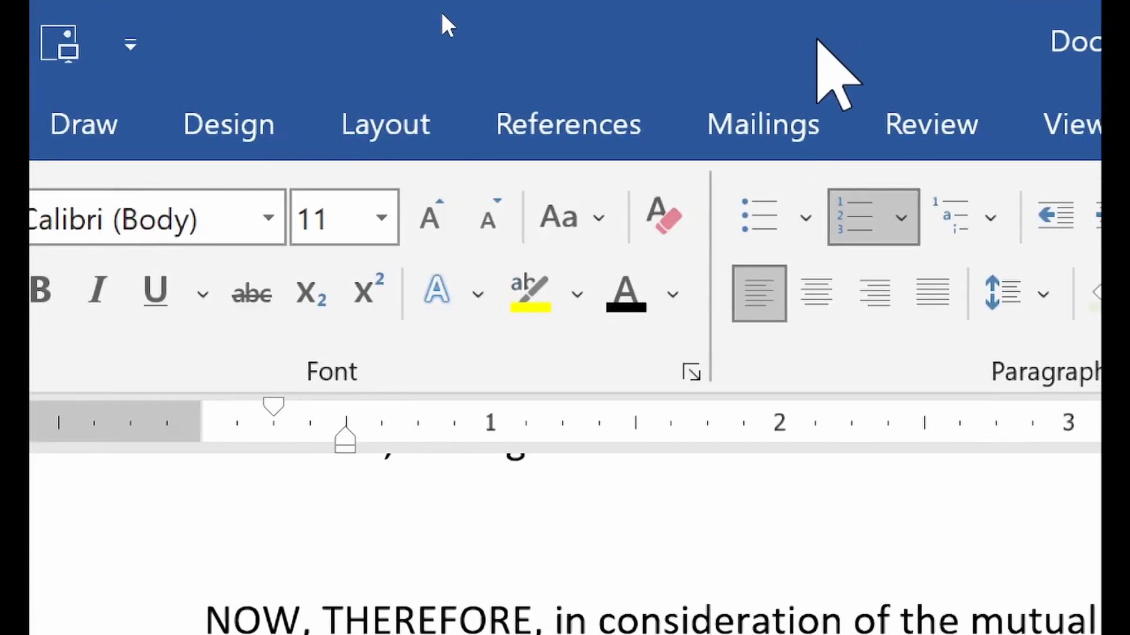
- Try the 1. 2. 3. and 1) 2) 3) number formats on the three service items
click(465, 218)
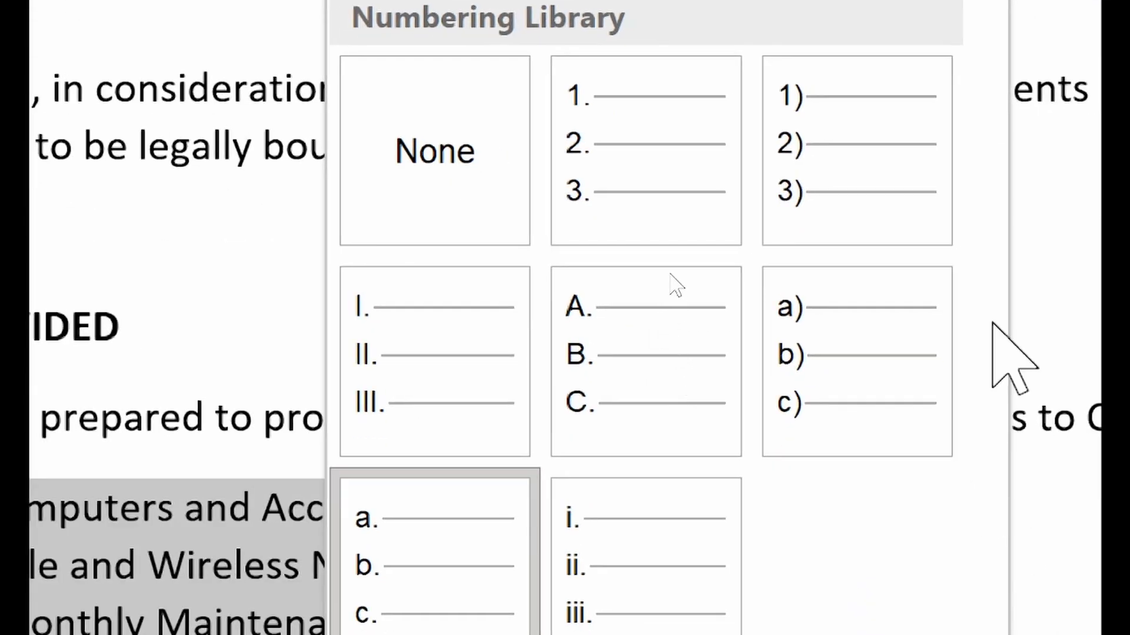
click(562, 209)
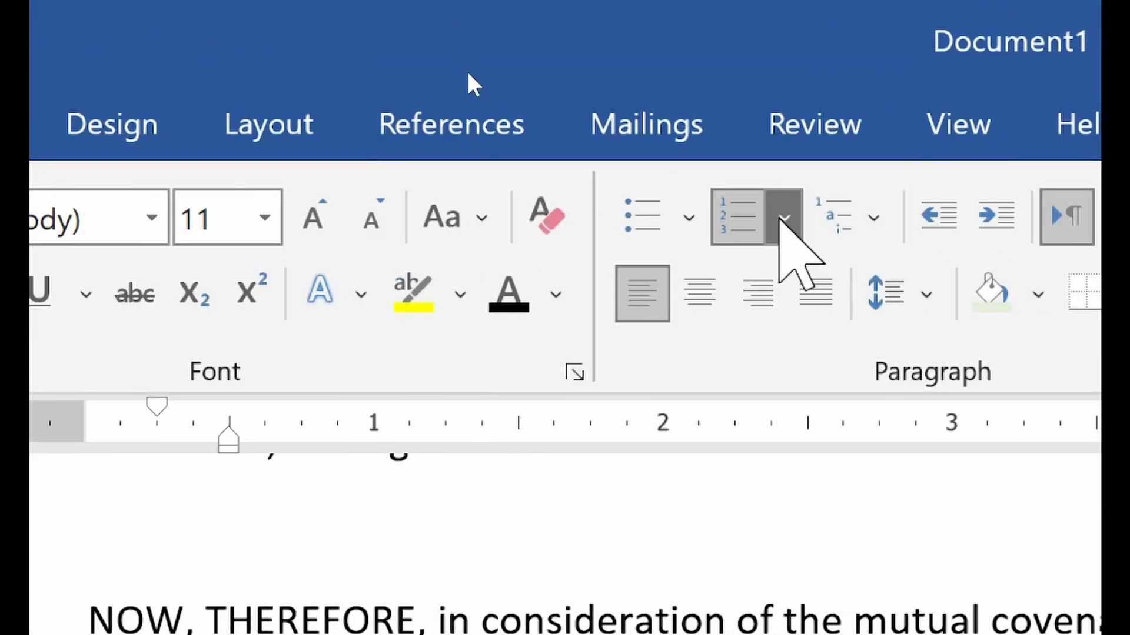
click(1114, 123)
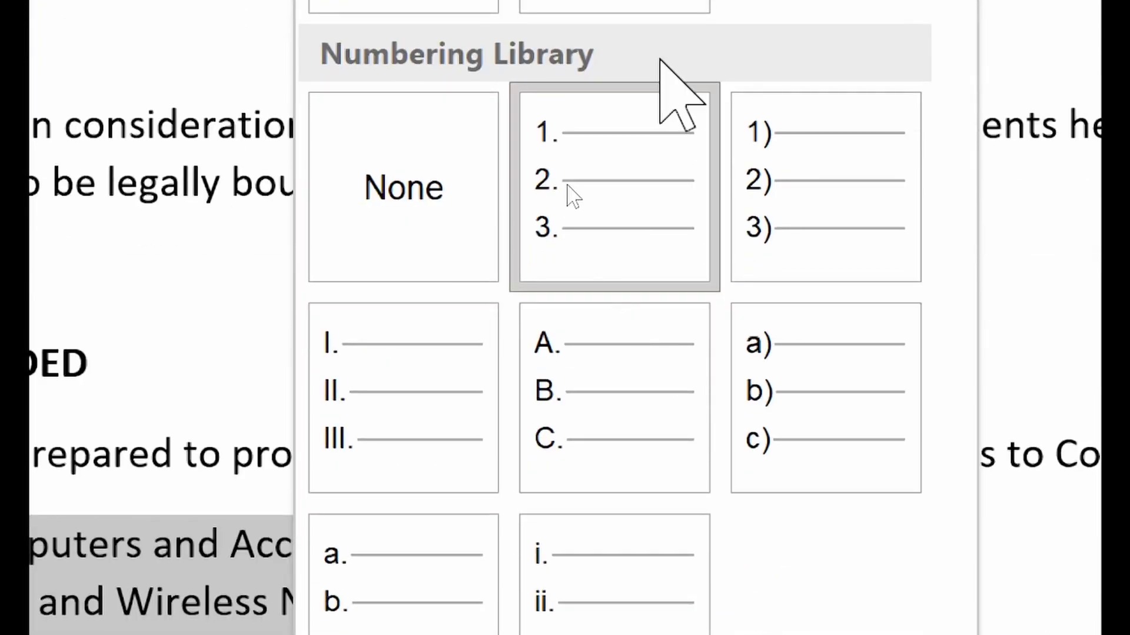
click(832, 195)
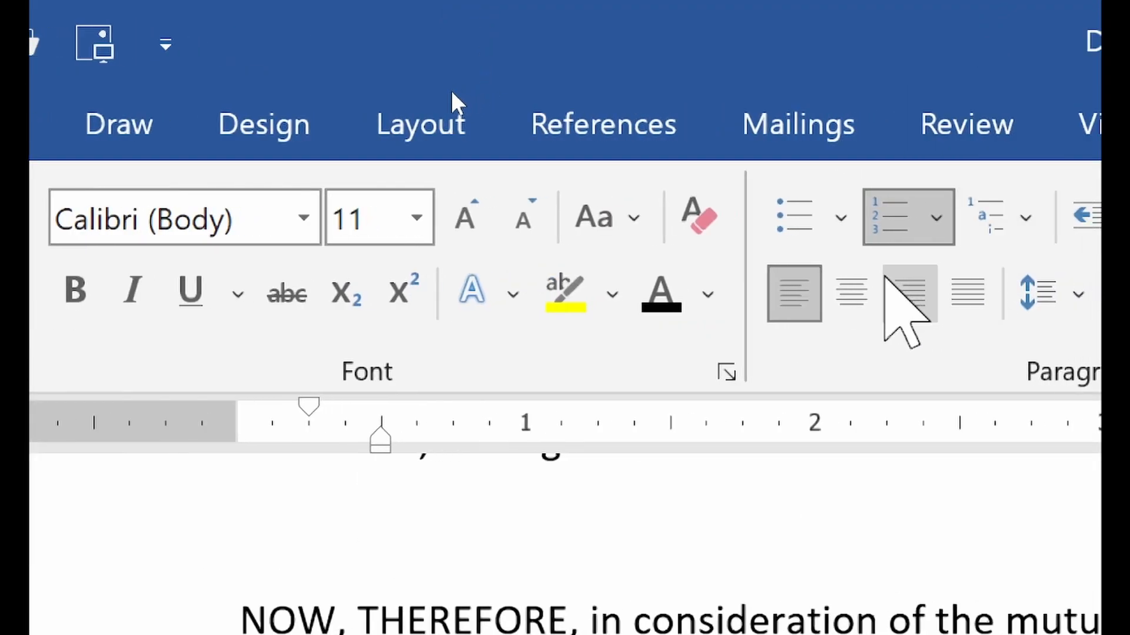
- Set the number format of the three service items to a. b. c
click(936, 219)
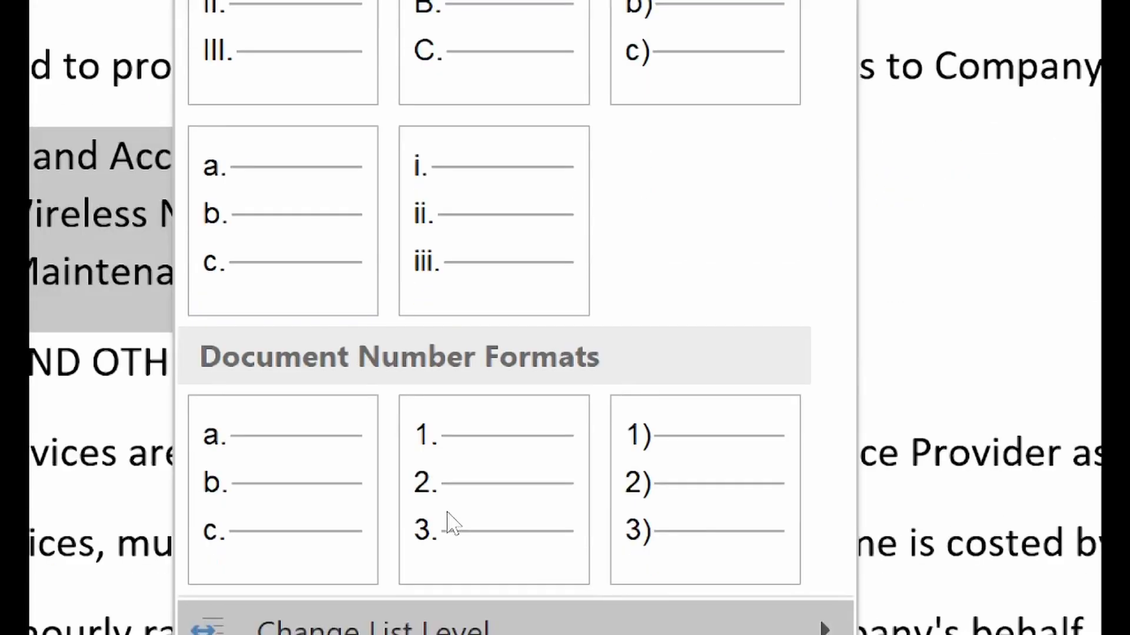
click(289, 487)
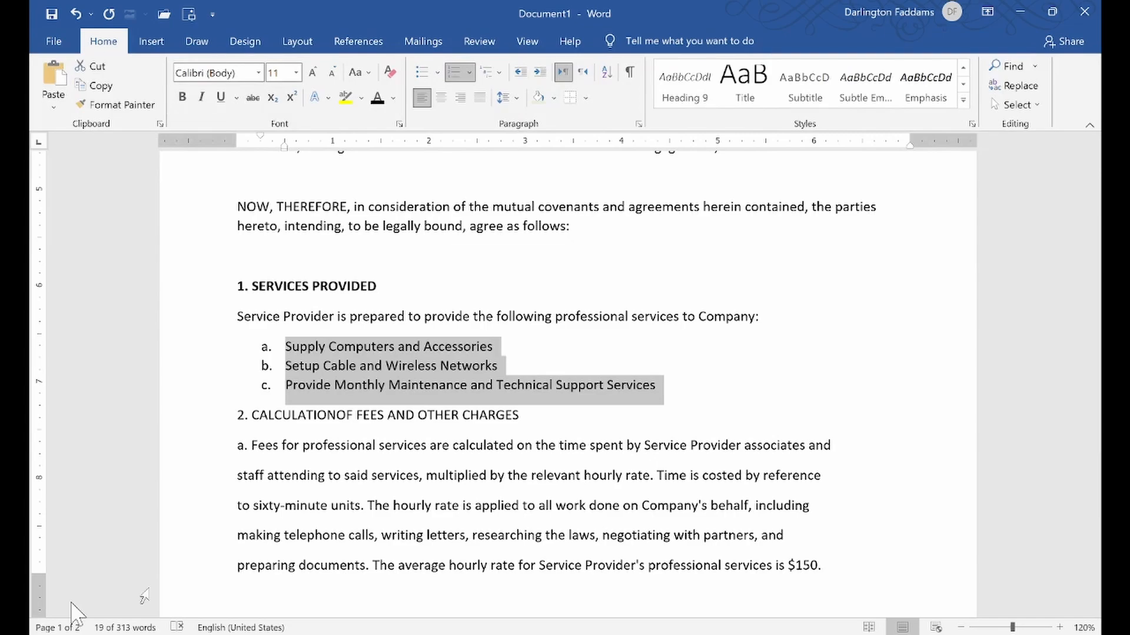
click(328, 409)
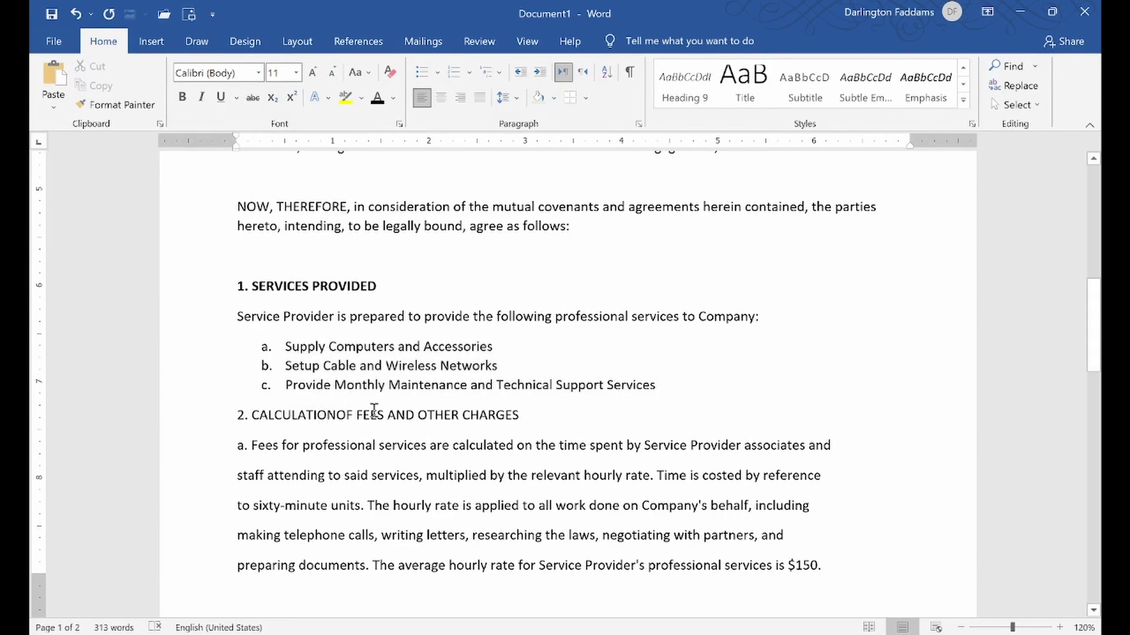
- Check section 2 in the sample PDF and insert a blank line before 2. CALCULATIONOF FEES AND OTHER CHARGES in Word
click(137, 634)
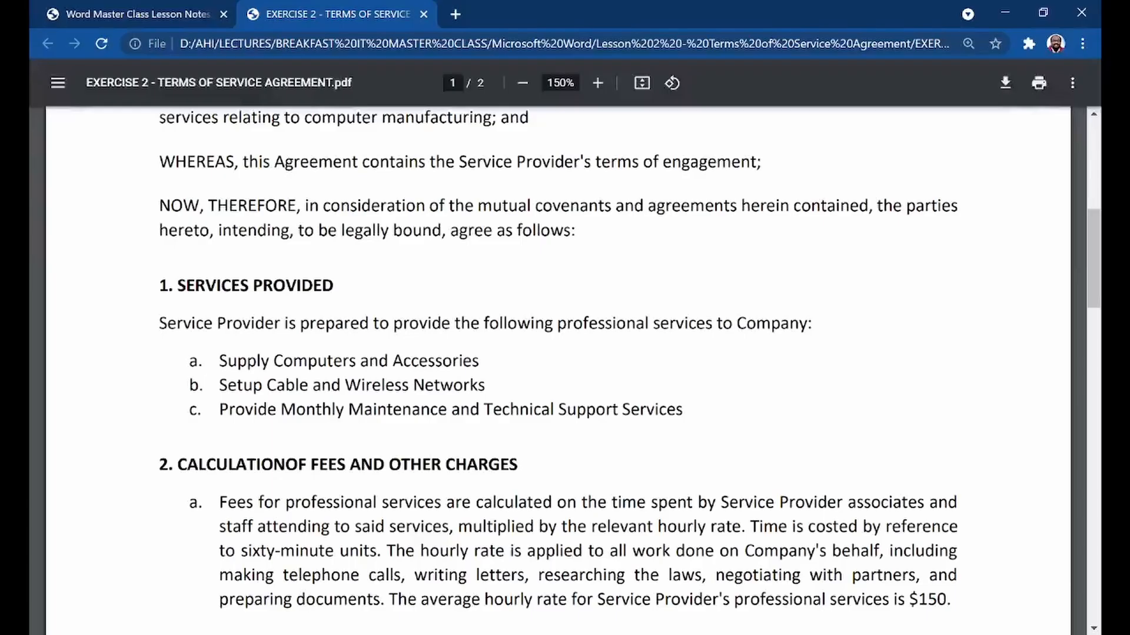
scroll(228, 450, down, 3)
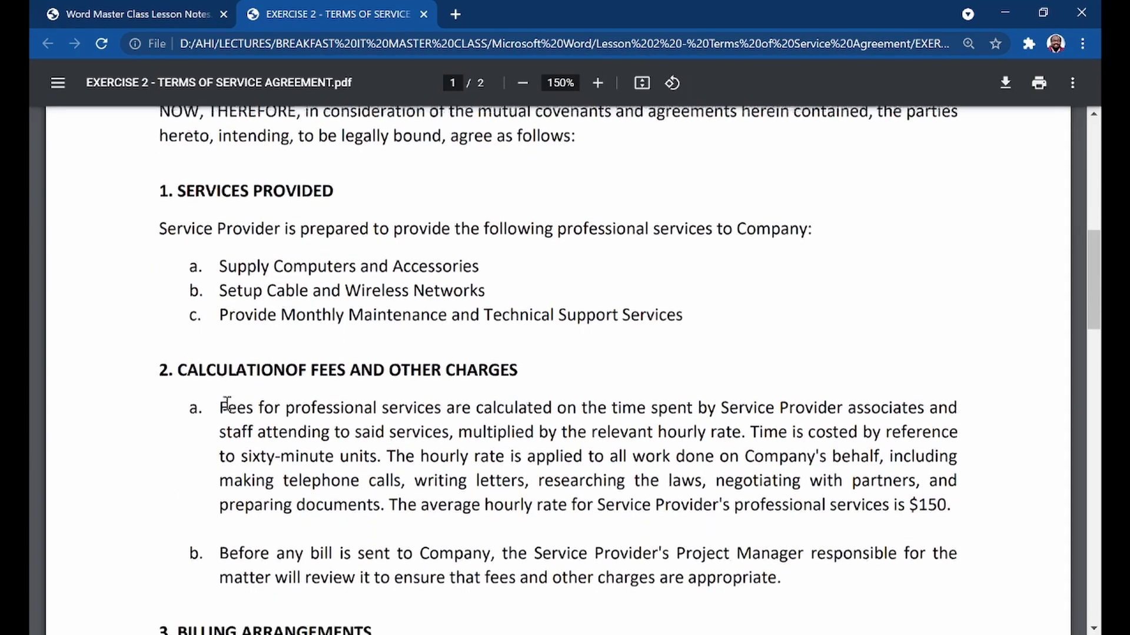
scroll(230, 394, down, 1)
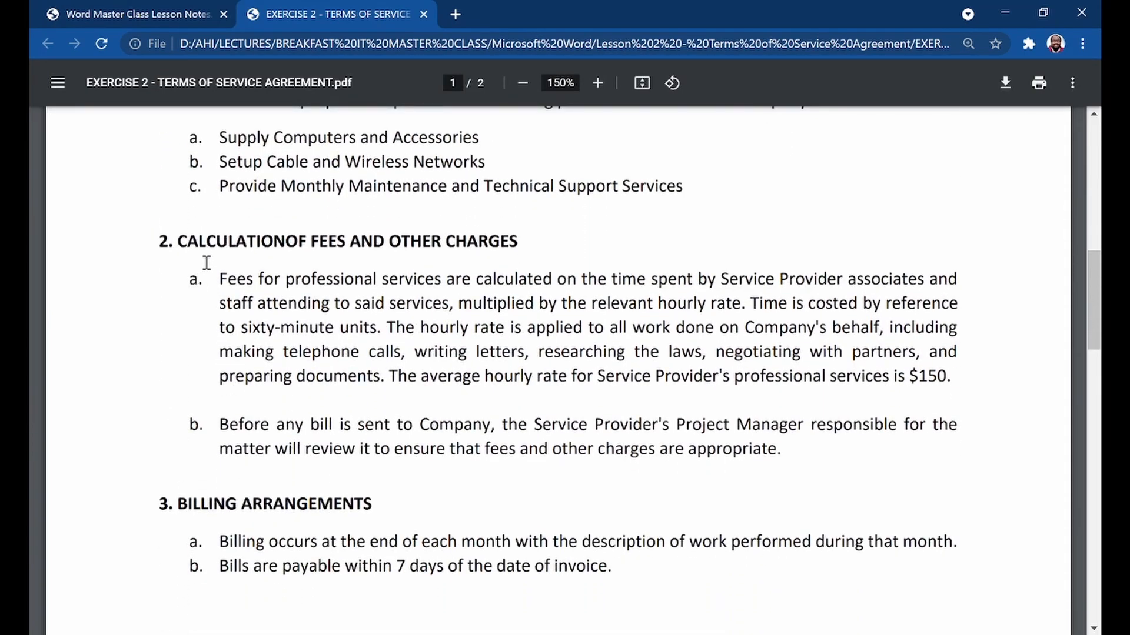
click(115, 628)
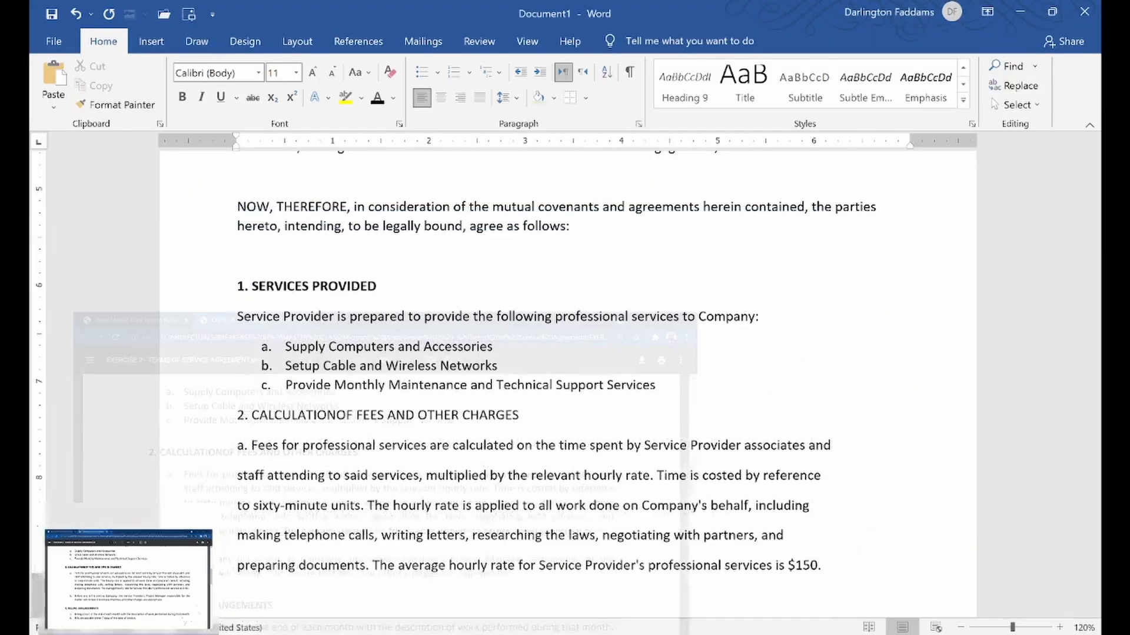
click(235, 418)
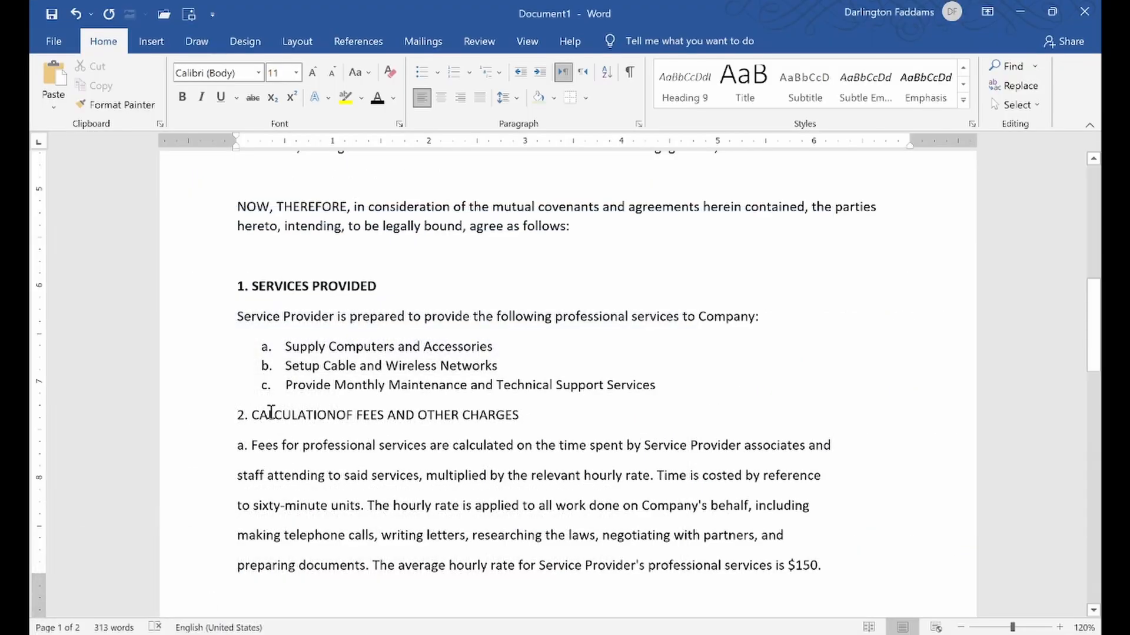
key(Return)
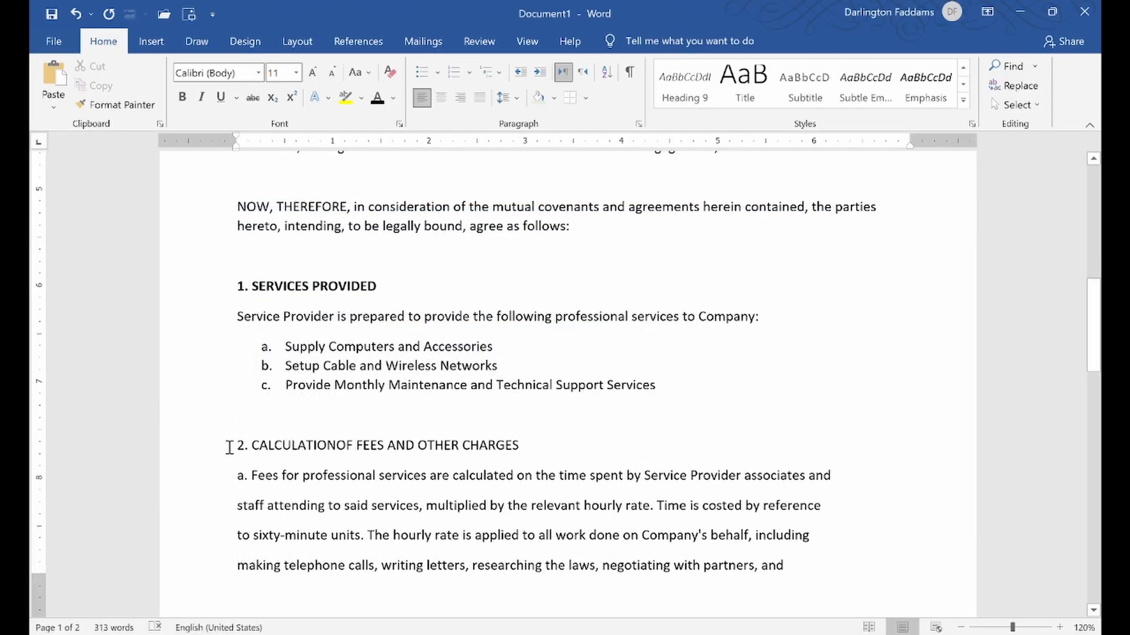
- Bold the heading 2. CALCULATIONOF FEES AND OTHER CHARGES
drag(229, 447, 524, 448)
click(509, 420)
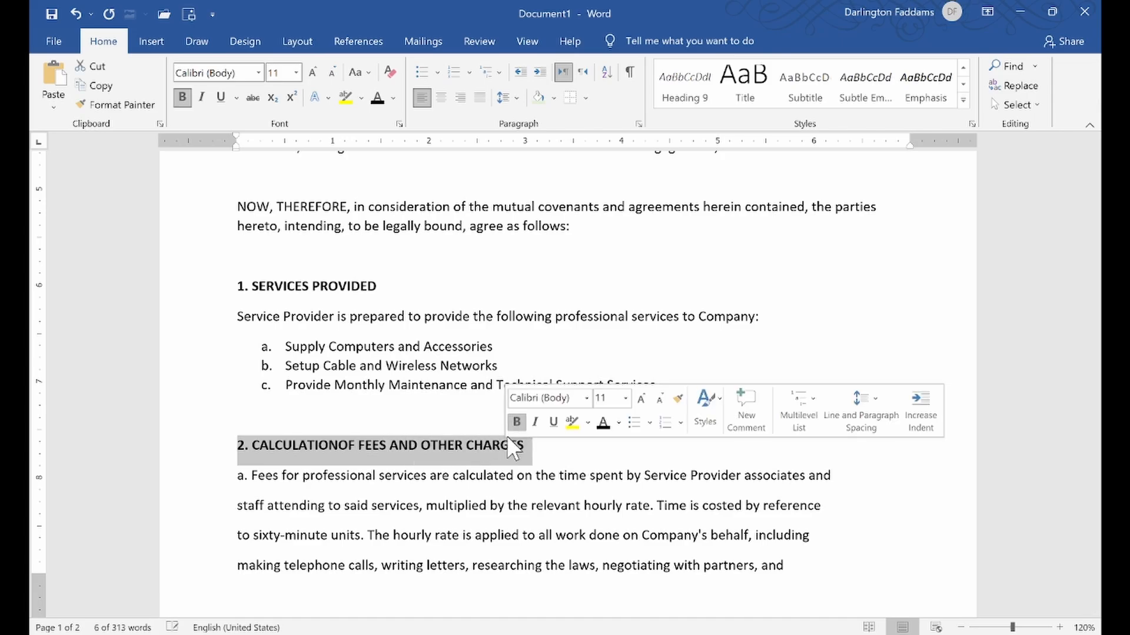
click(406, 477)
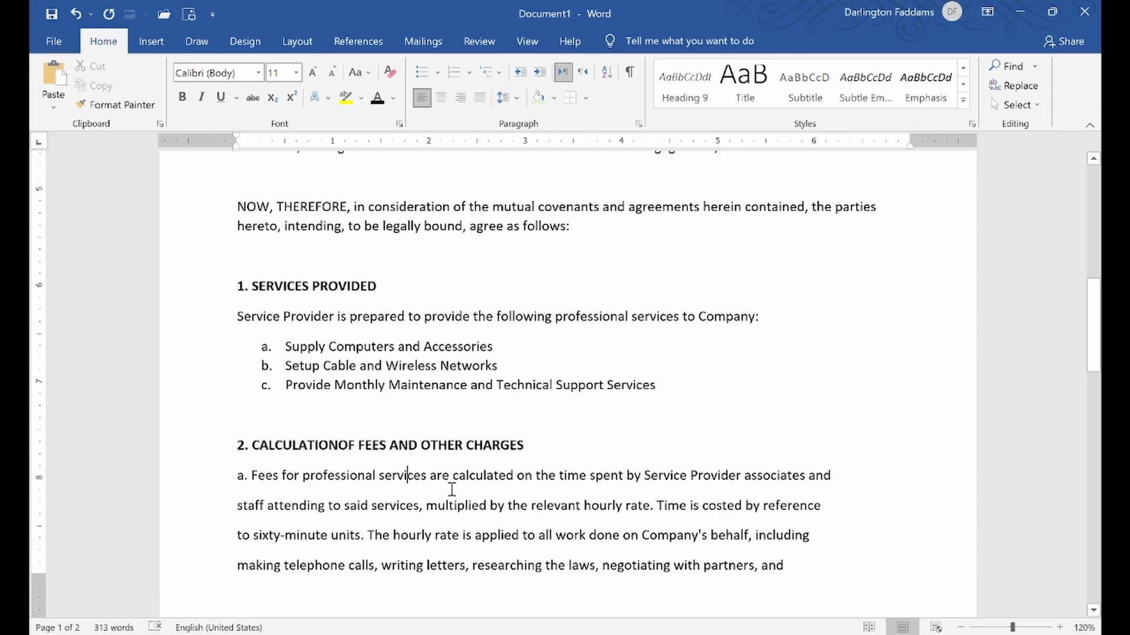
- Check clause a of section 2 in the sample PDF and join its broken lines in Word into one continuous paragraph
click(142, 594)
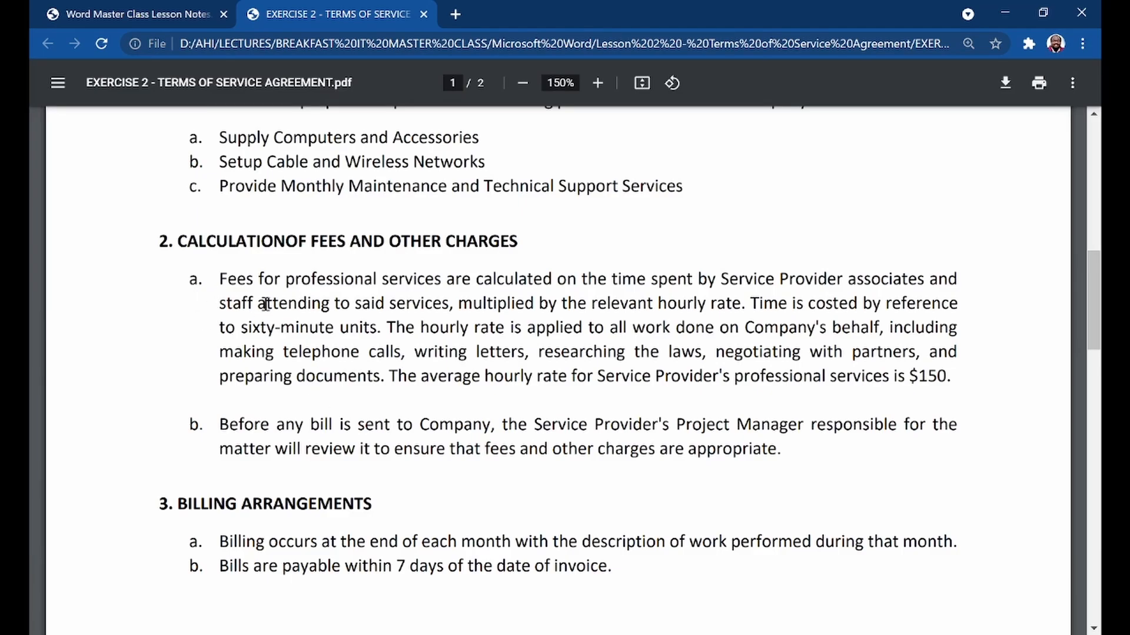
mouse_move(563, 634)
click(521, 548)
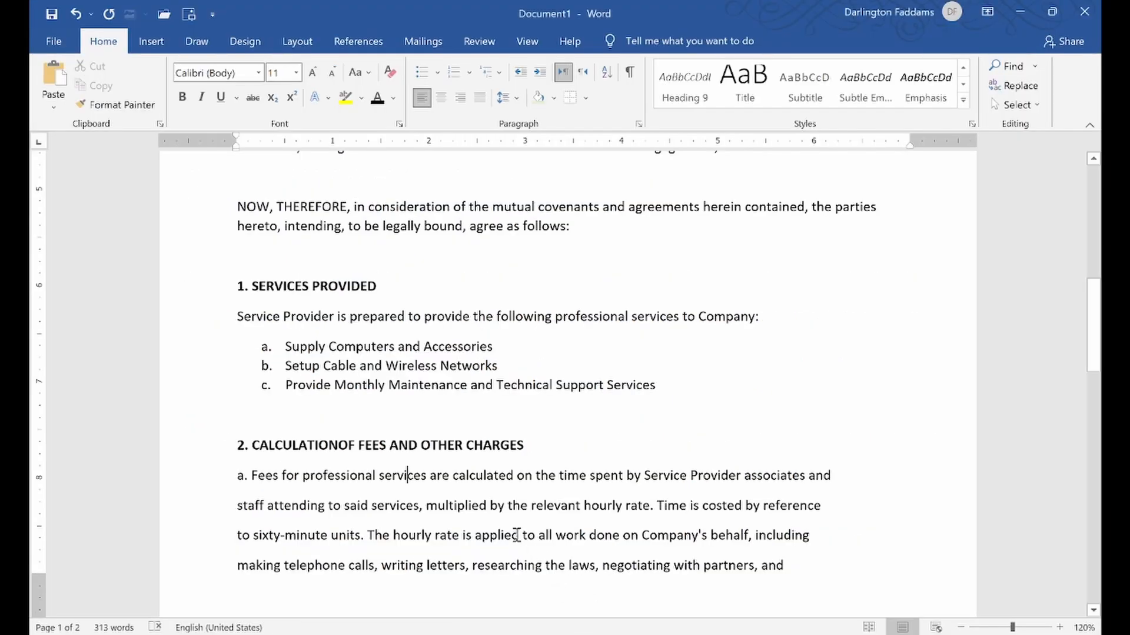
scroll(378, 386, down, 2)
scroll(335, 385, down, 3)
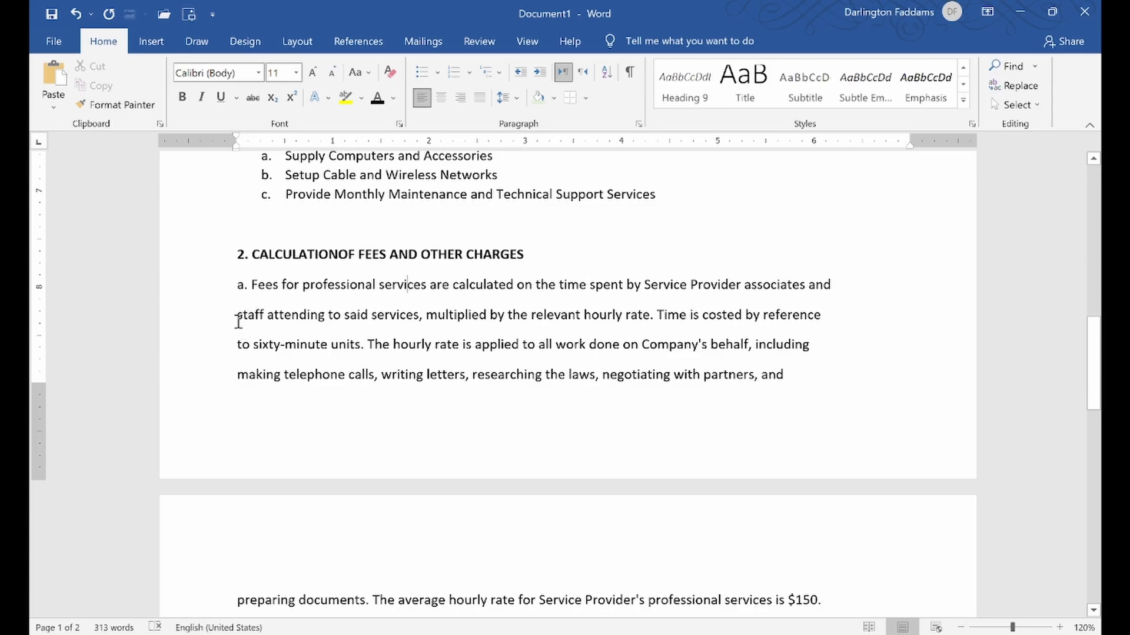
key(BackSpace)
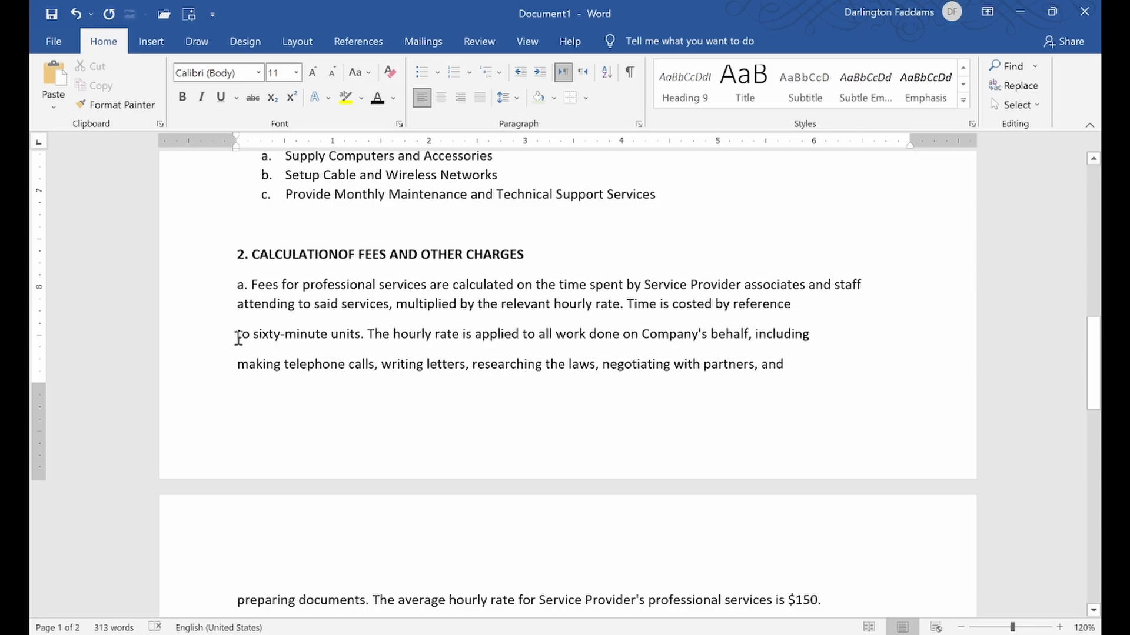
key(BackSpace)
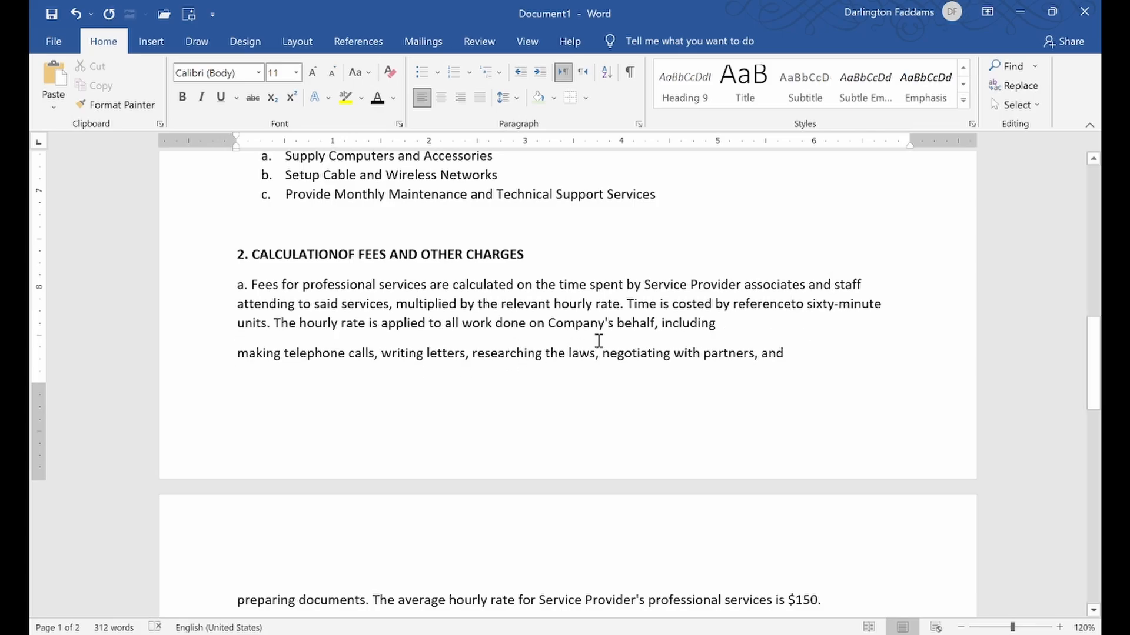
click(241, 351)
key(BackSpace)
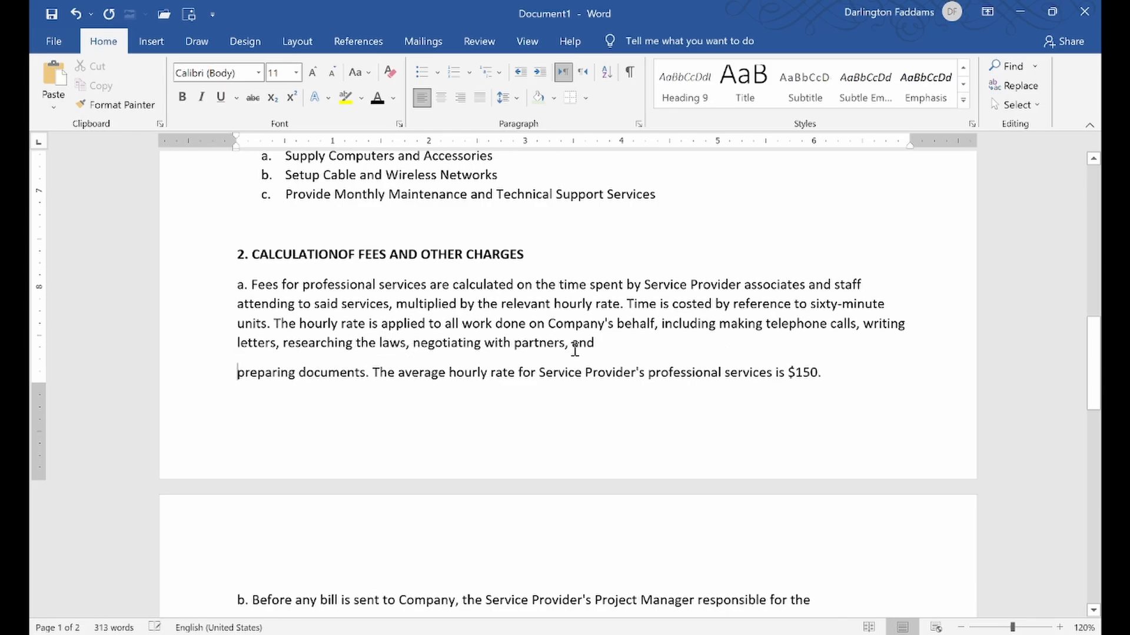
key(BackSpace)
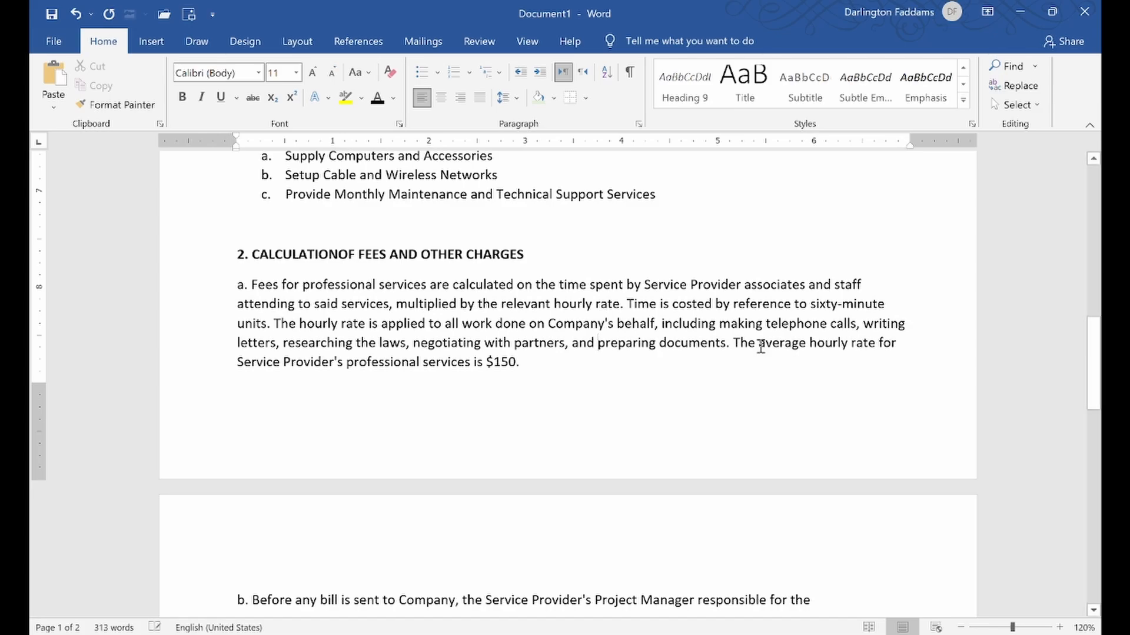
drag(549, 365, 298, 324)
click(399, 336)
drag(288, 290, 474, 359)
click(469, 347)
- Join the two lines of clause b in section 2 and insert a blank line before 3. BILLING ARRANGEMENTS
scroll(510, 372, down, 5)
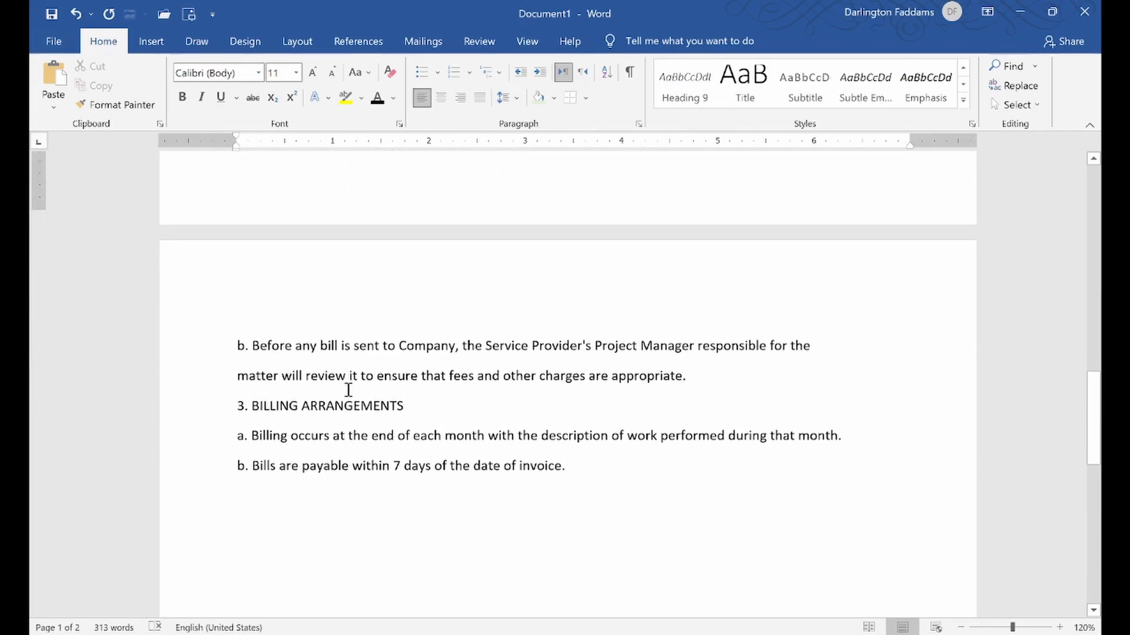
scroll(348, 389, down, 1)
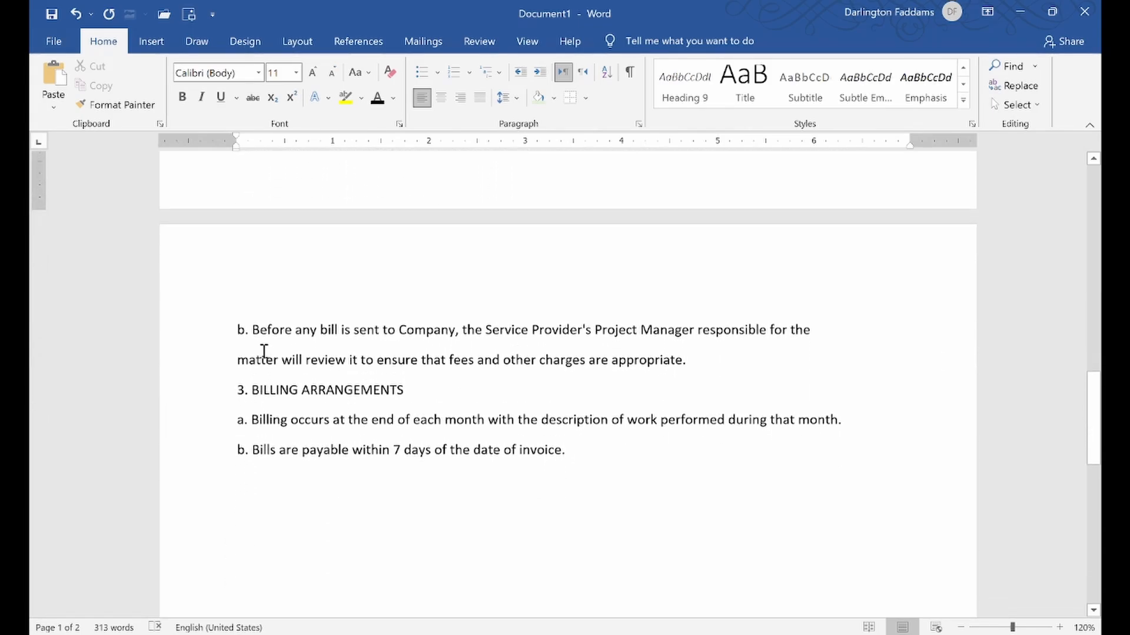
click(231, 363)
key(BackSpace)
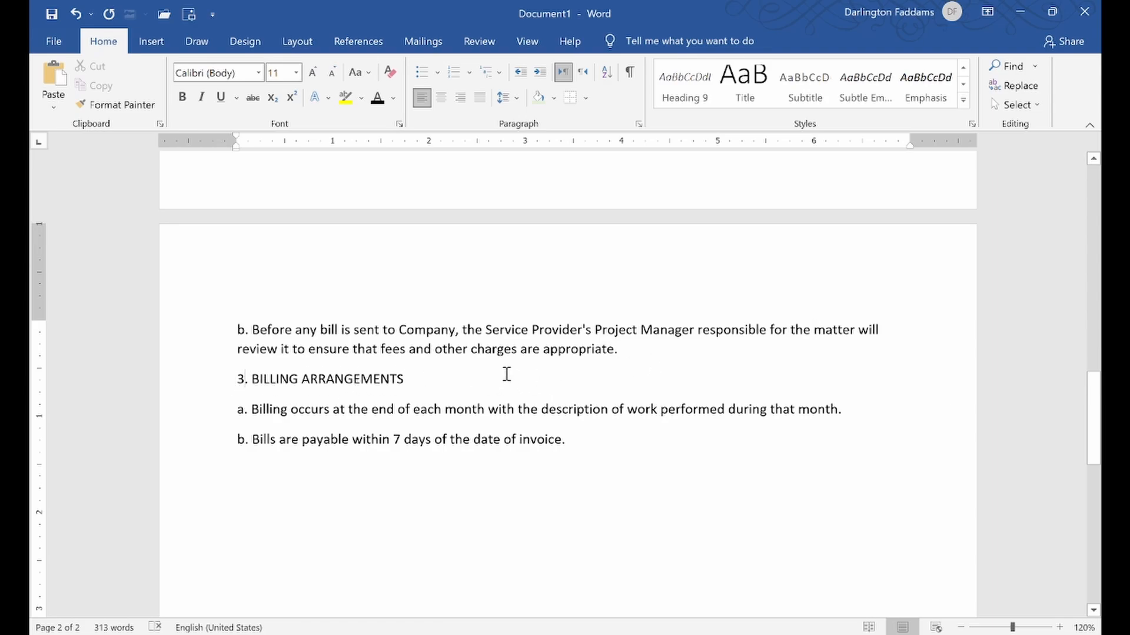
key(Left)
key(Return)
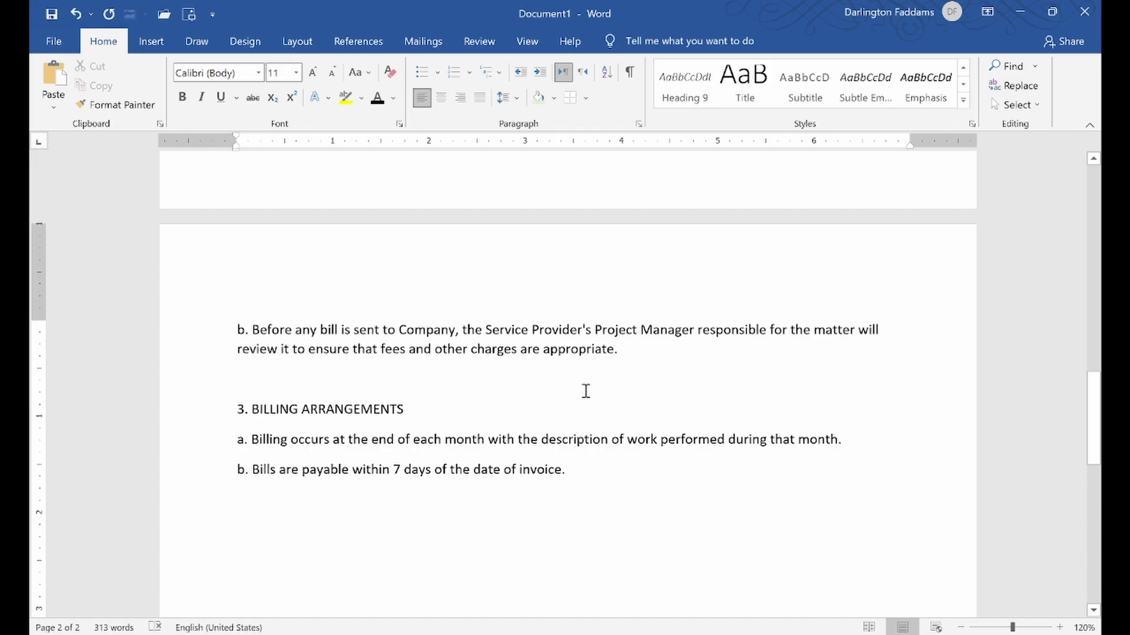
- Turn clauses a and b of section 2 into an automatic lettered list in the a., b., c. format
scroll(397, 489, up, 5)
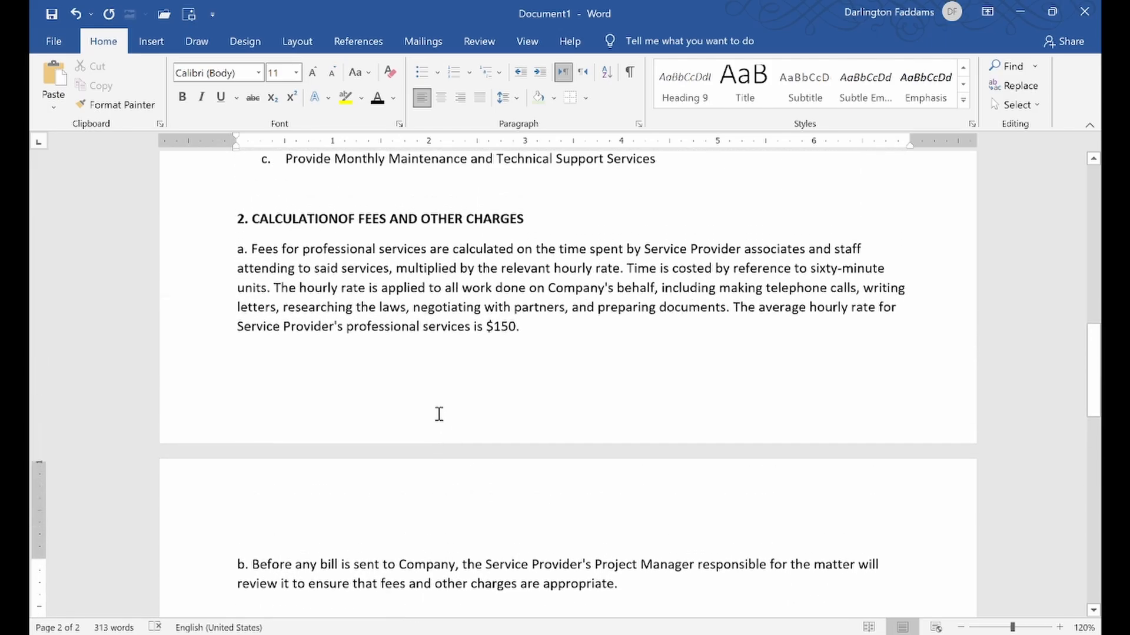
drag(211, 271, 306, 568)
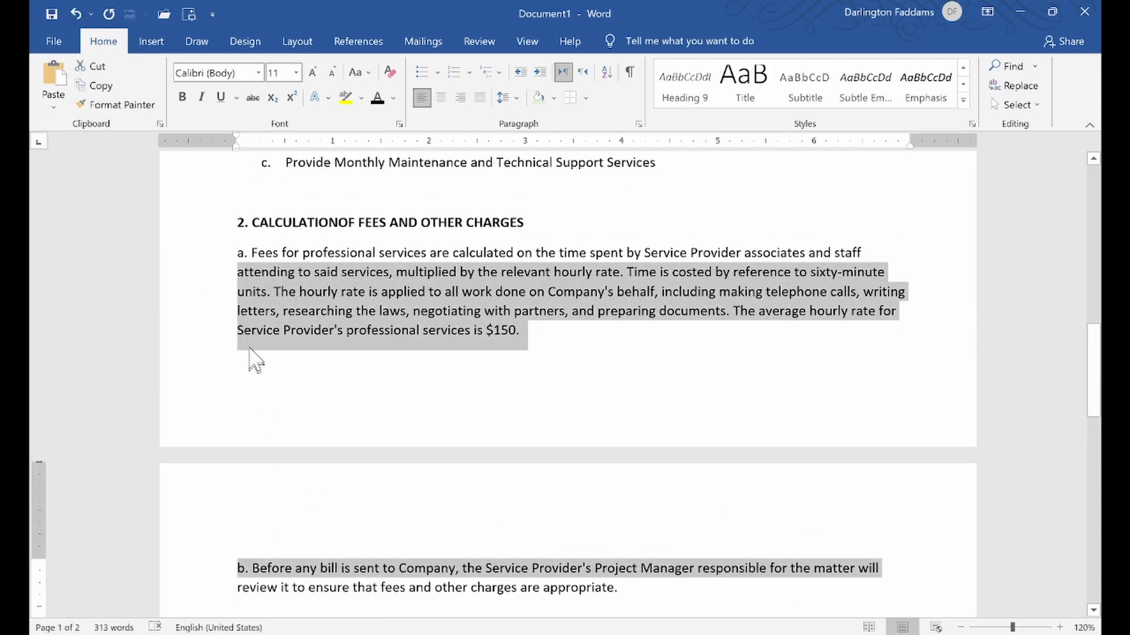
drag(233, 255, 352, 600)
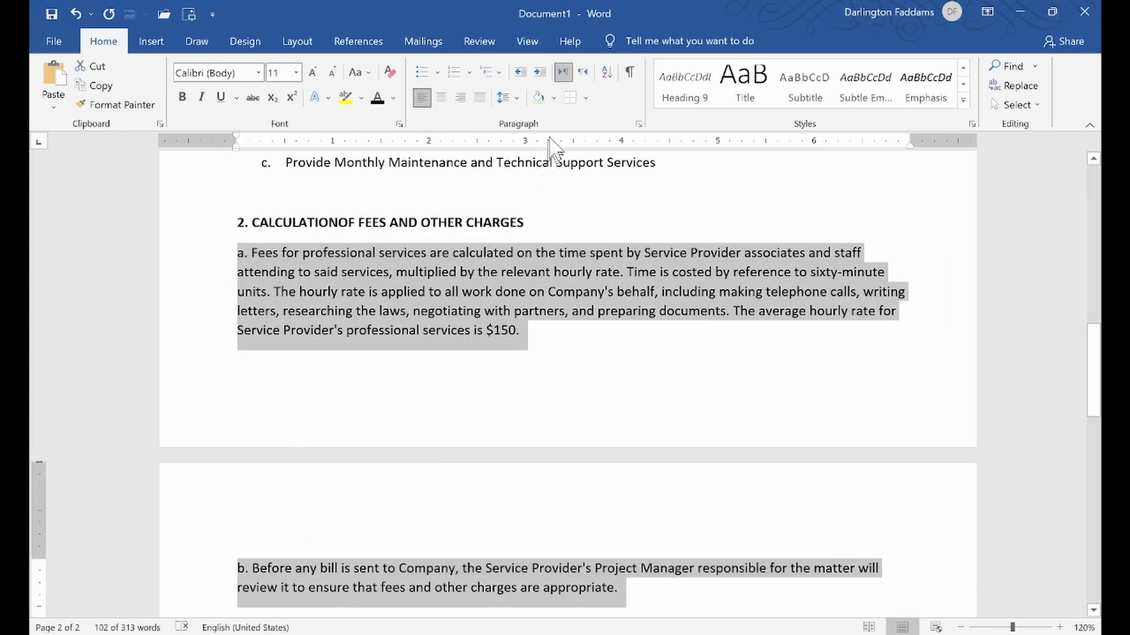
click(471, 73)
click(488, 136)
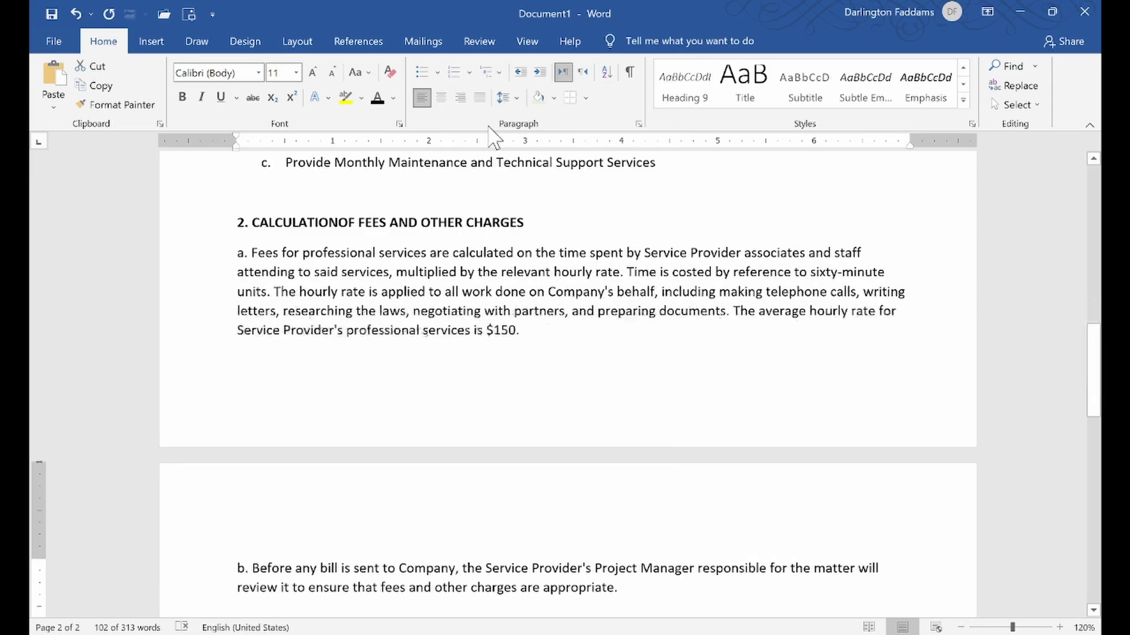
click(465, 327)
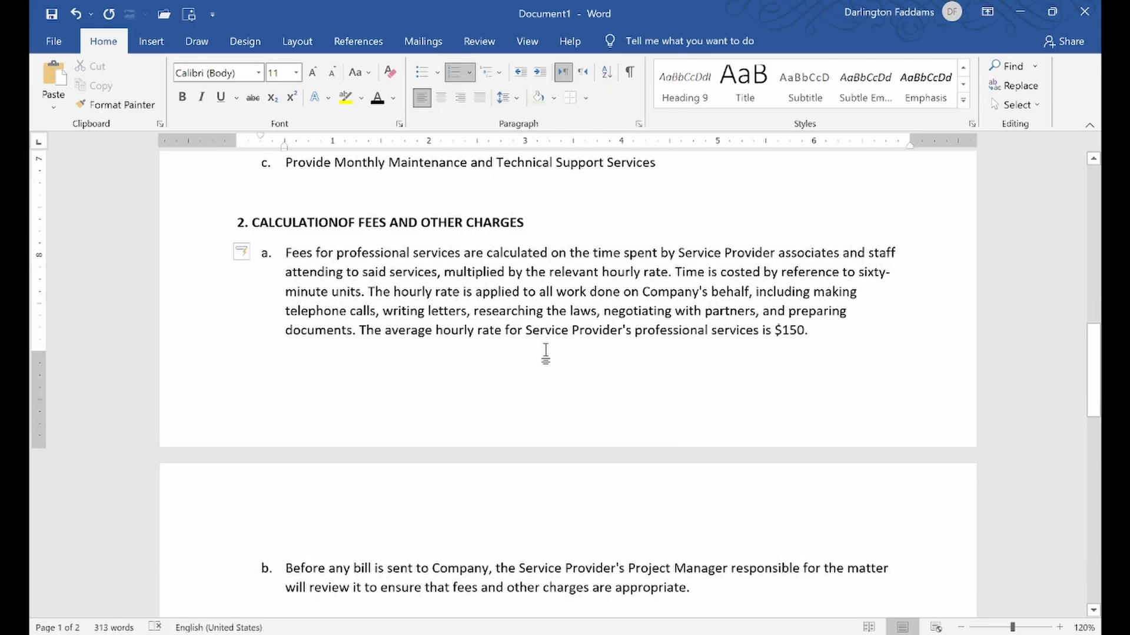
scroll(545, 353, up, 1)
- Bold the heading 3. BILLING ARRANGEMENTS
scroll(540, 346, down, 5)
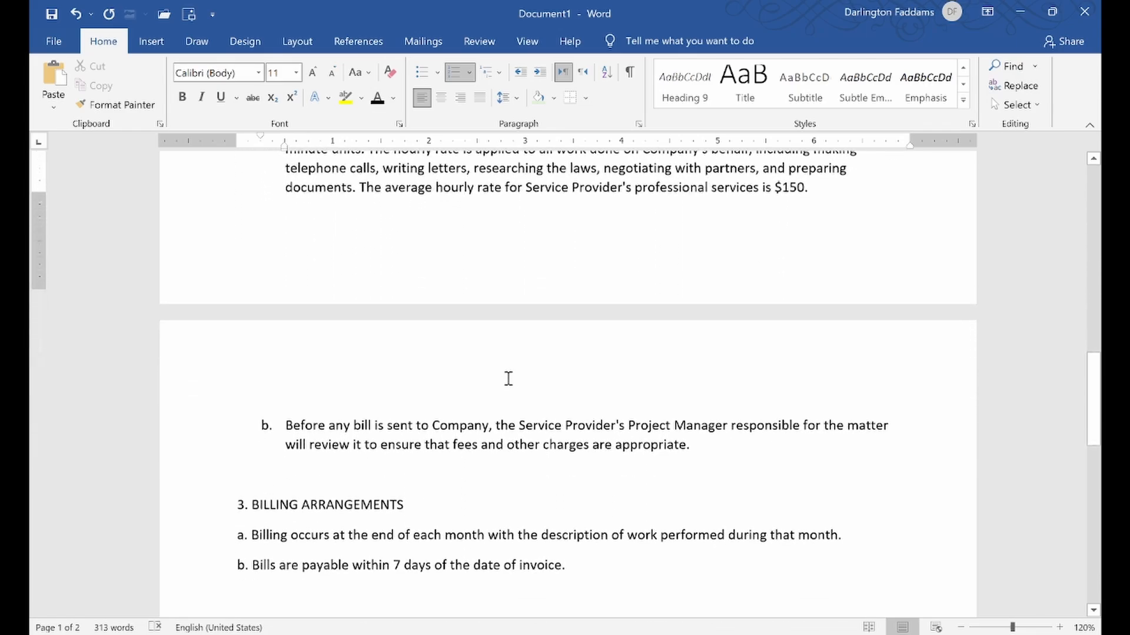
scroll(508, 379, down, 3)
click(205, 397)
click(222, 359)
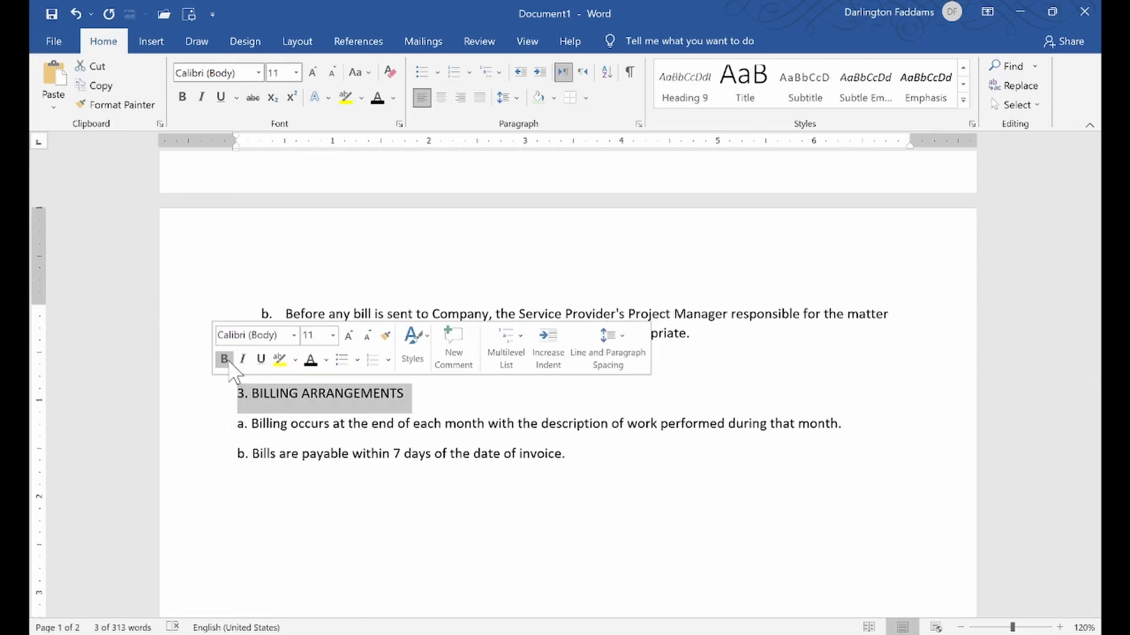
- Apply the a., b., c. number format to the two clauses under 3. BILLING ARRANGEMENTS
click(327, 424)
drag(214, 433, 215, 459)
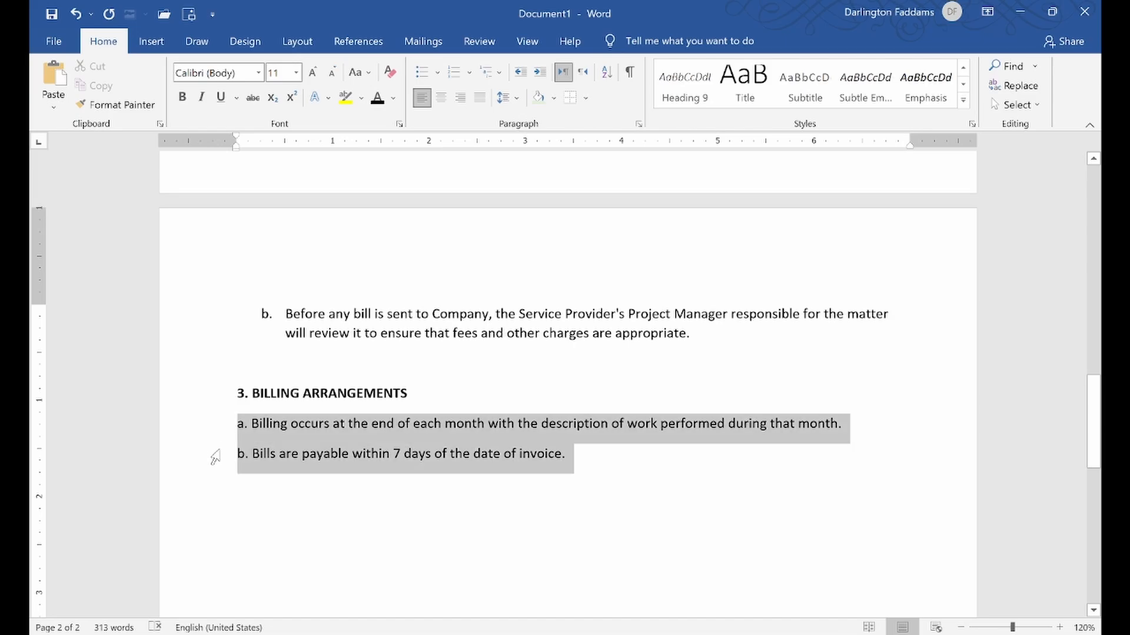
click(469, 71)
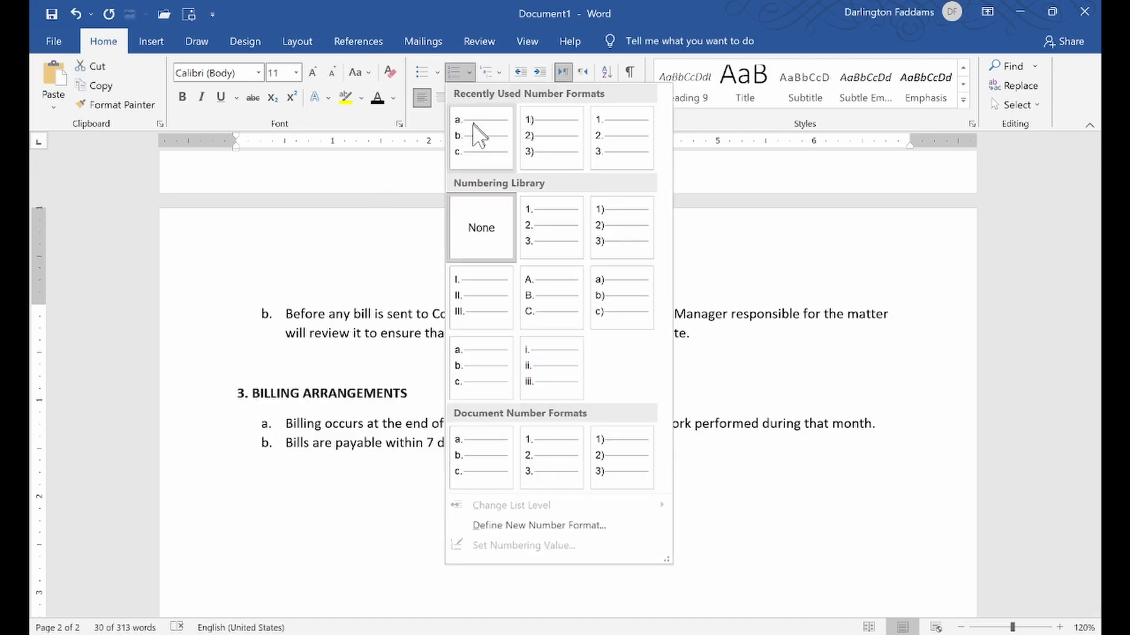
click(478, 136)
click(421, 347)
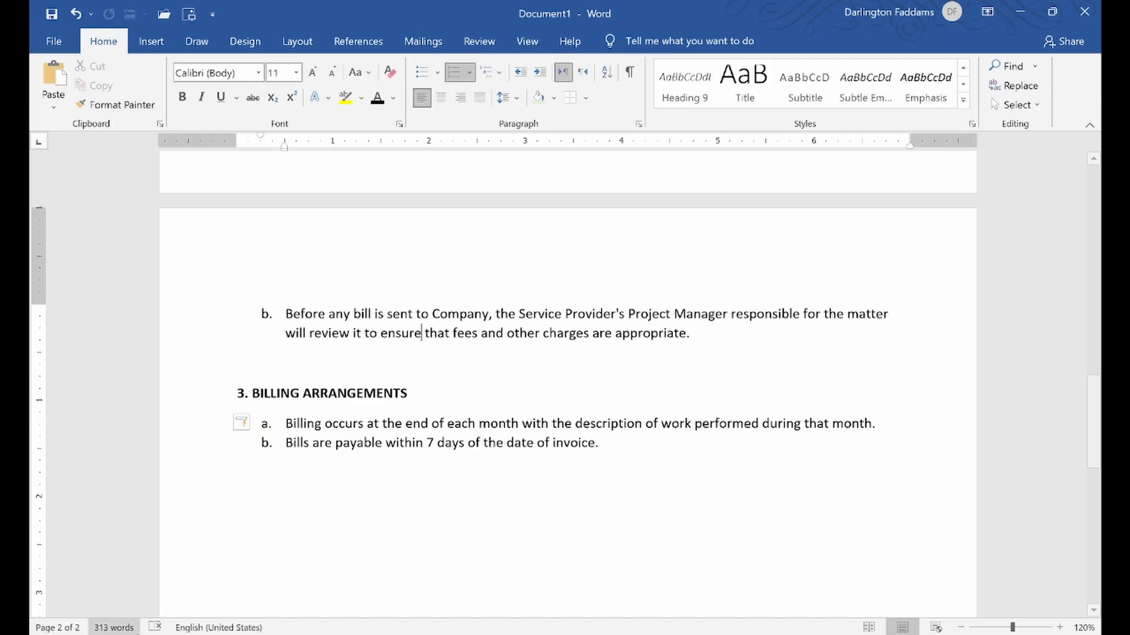
- Check the layout of page 1 in the sample PDF and reduce the Word document's top margin to about 0.5 inch
click(131, 633)
scroll(597, 468, down, 2)
scroll(600, 468, down, 2)
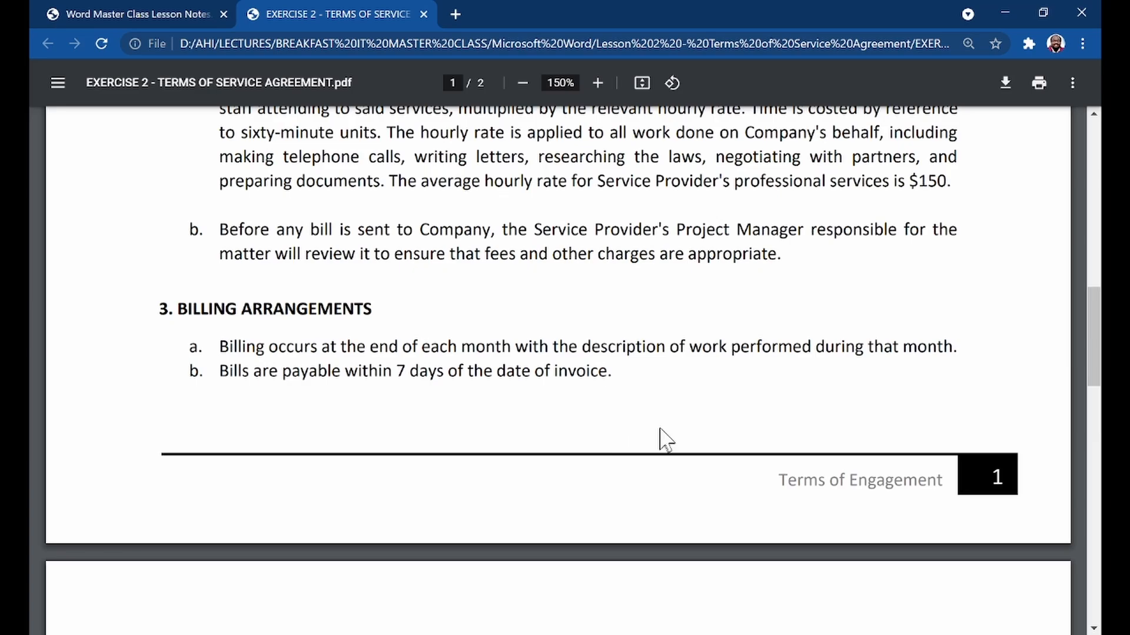
scroll(712, 391, up, 4)
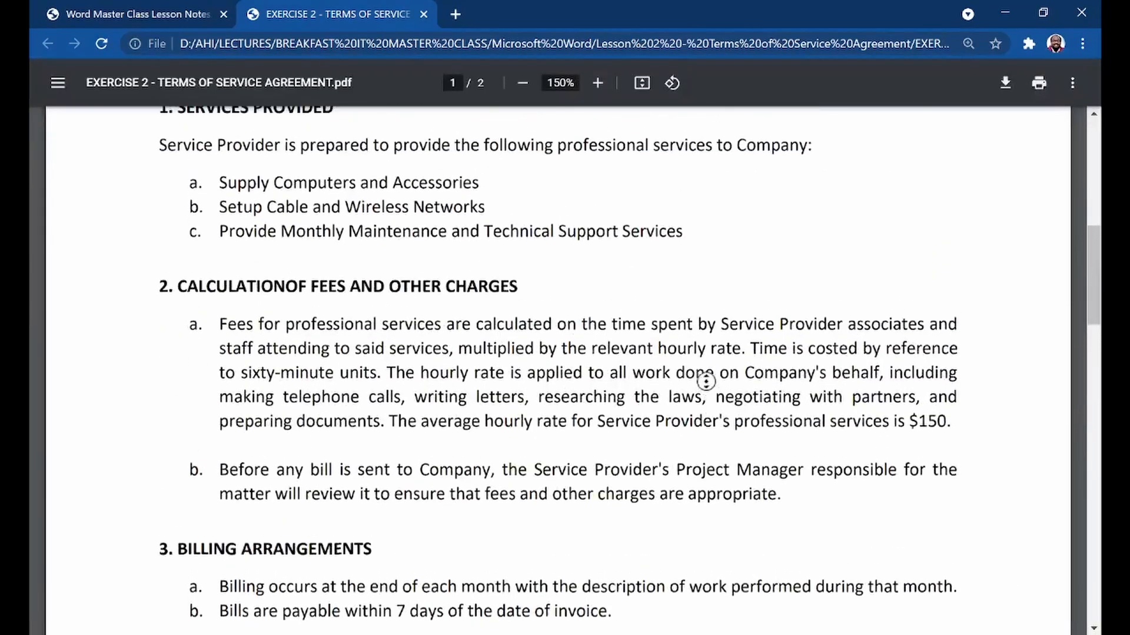
scroll(706, 381, up, 3)
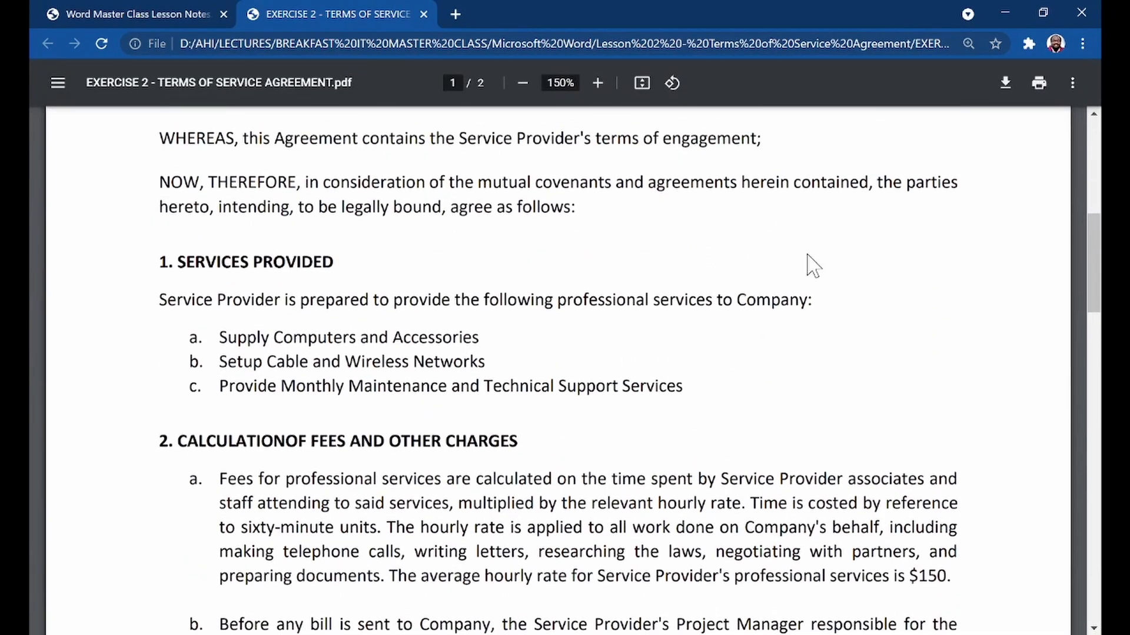
drag(1092, 272, 1099, 112)
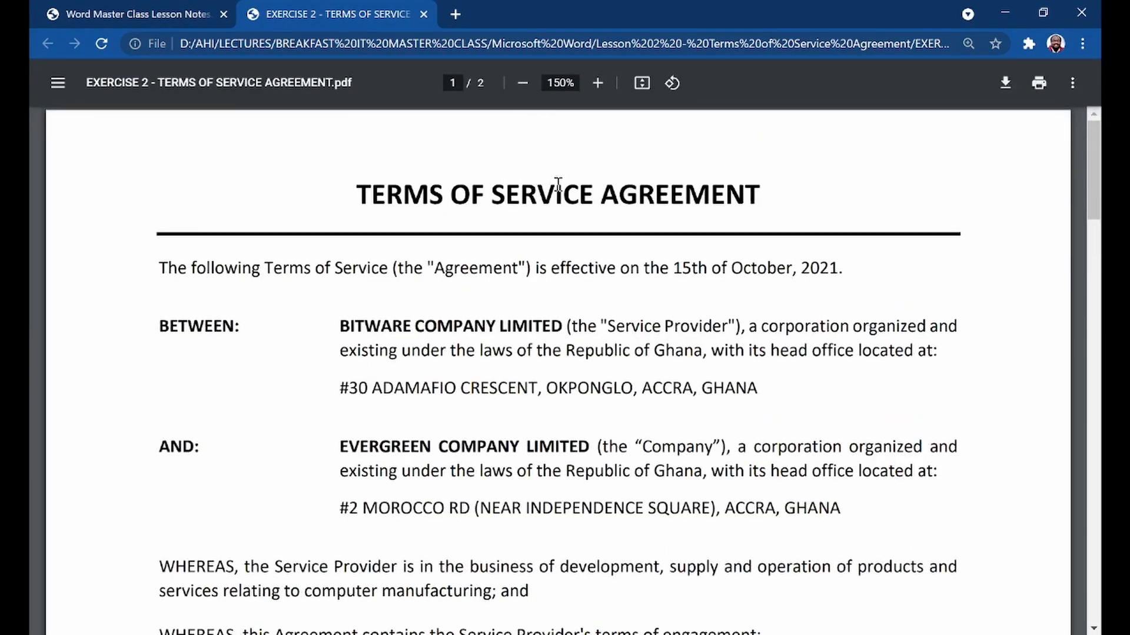
click(571, 634)
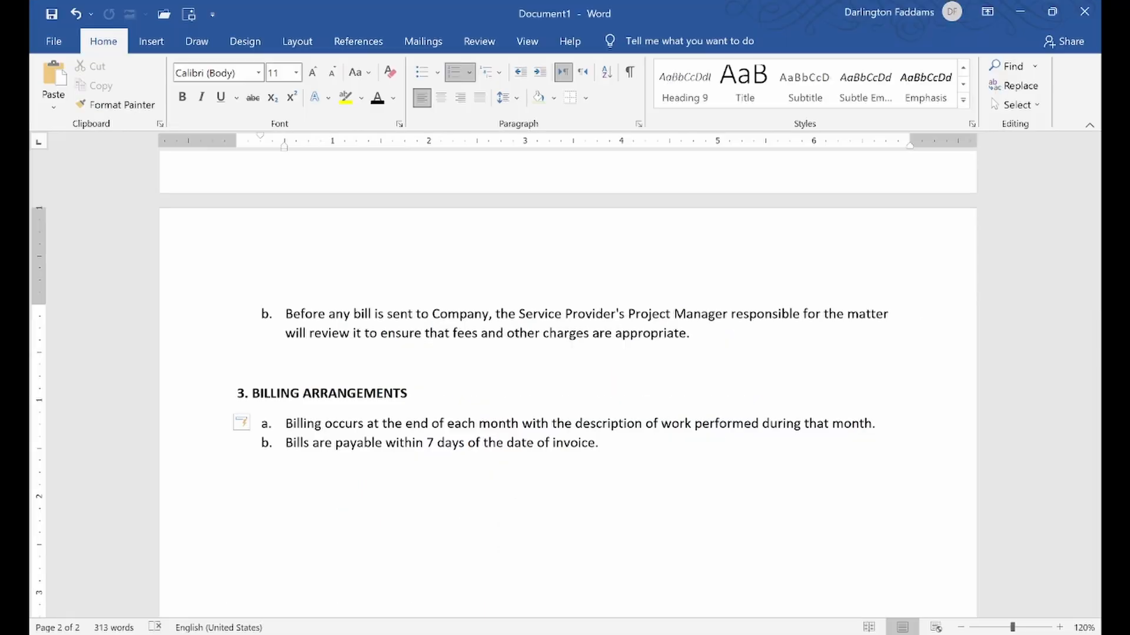
drag(1098, 449, 1093, 125)
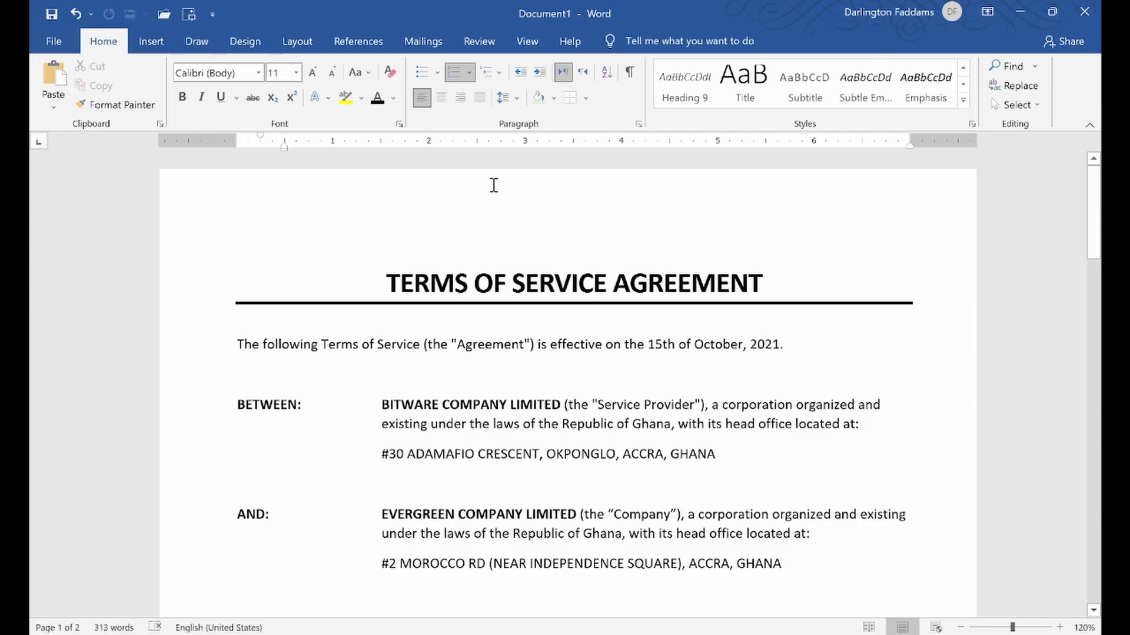
click(344, 235)
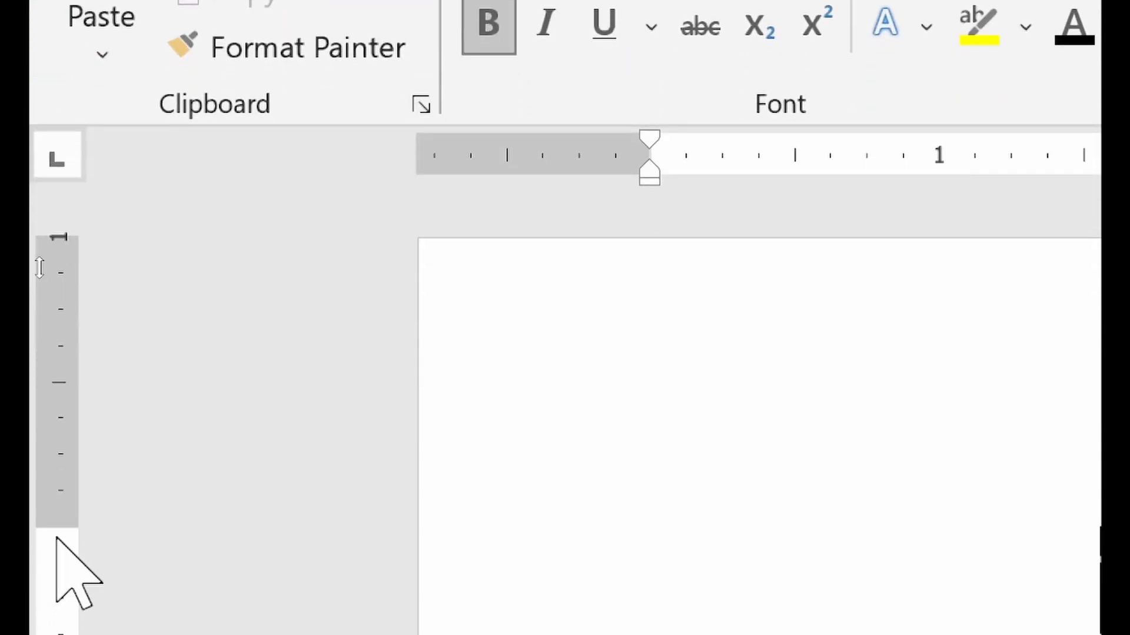
drag(56, 530, 74, 384)
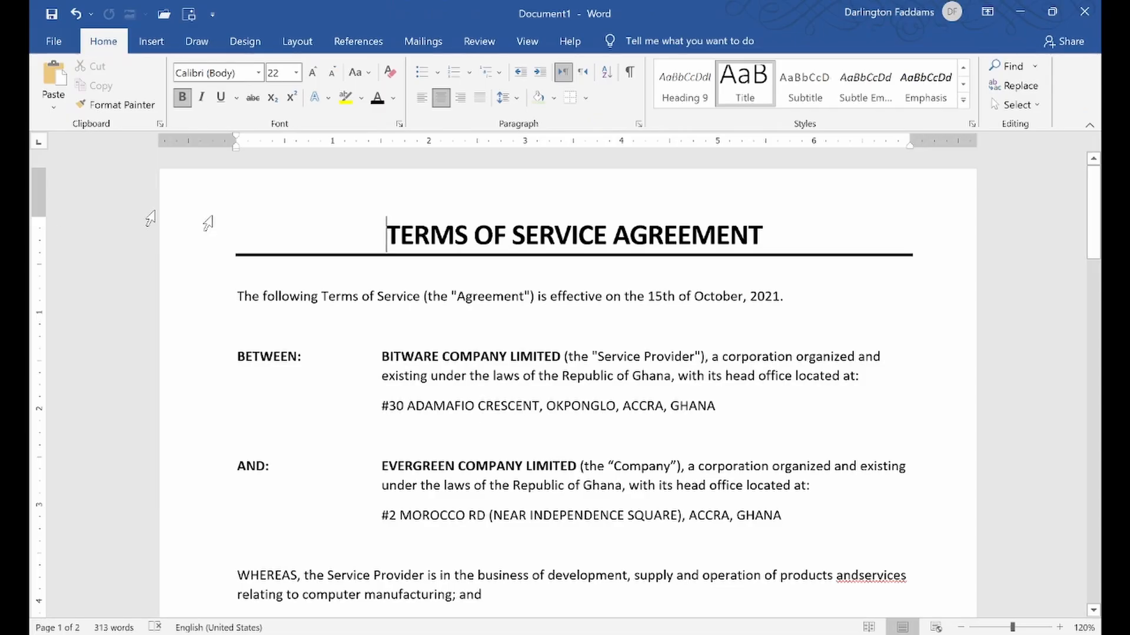
click(565, 330)
- Compare where page 1 ends in Word and in the sample PDF, and slightly reduce the Word document's bottom margin
scroll(551, 456, down, 2)
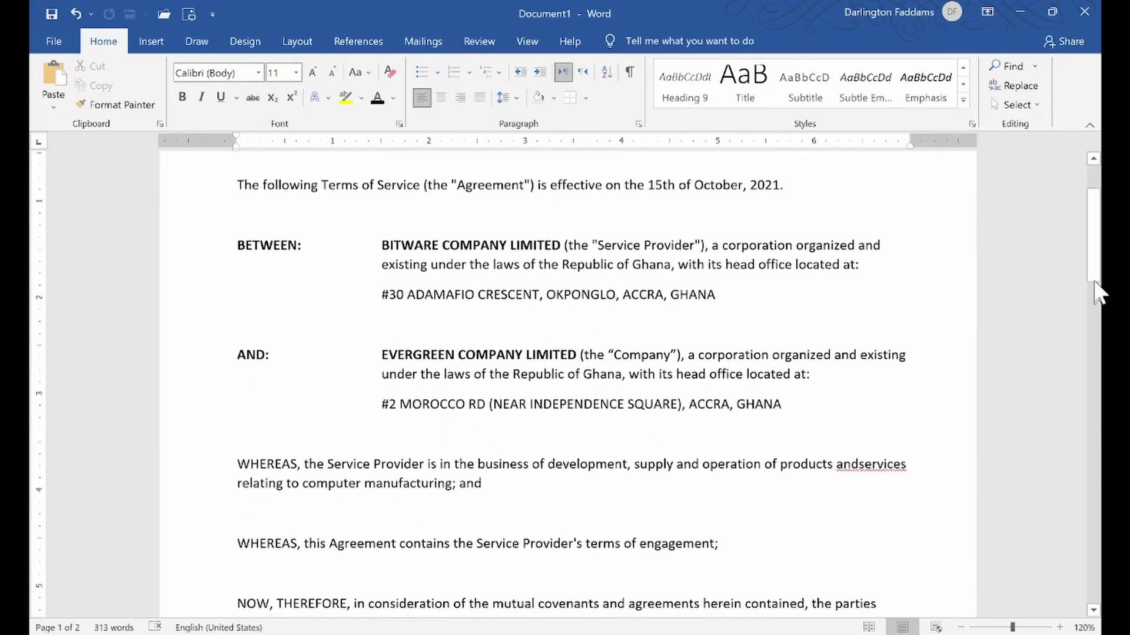
drag(1099, 232, 1101, 365)
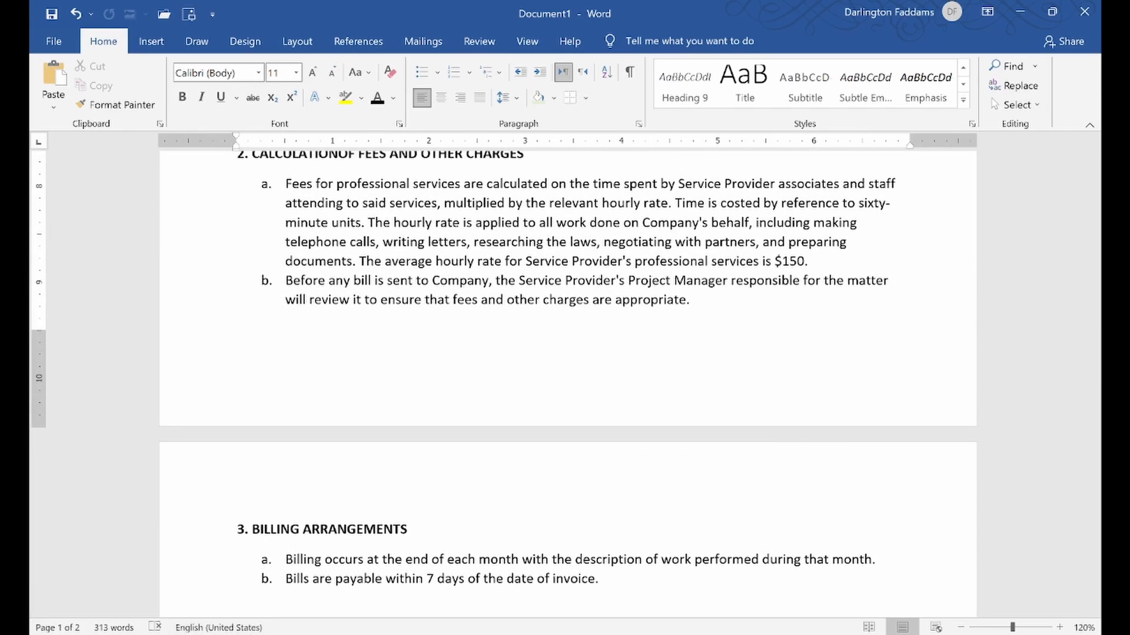
mouse_move(162, 634)
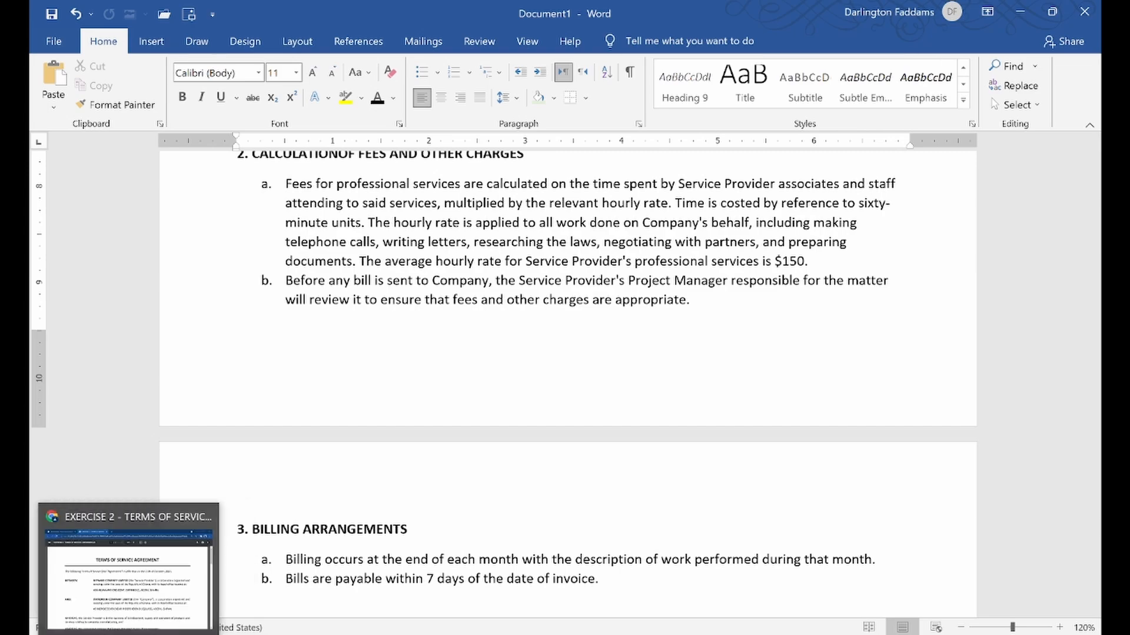
click(127, 634)
scroll(674, 468, down, 5)
scroll(986, 523, down, 5)
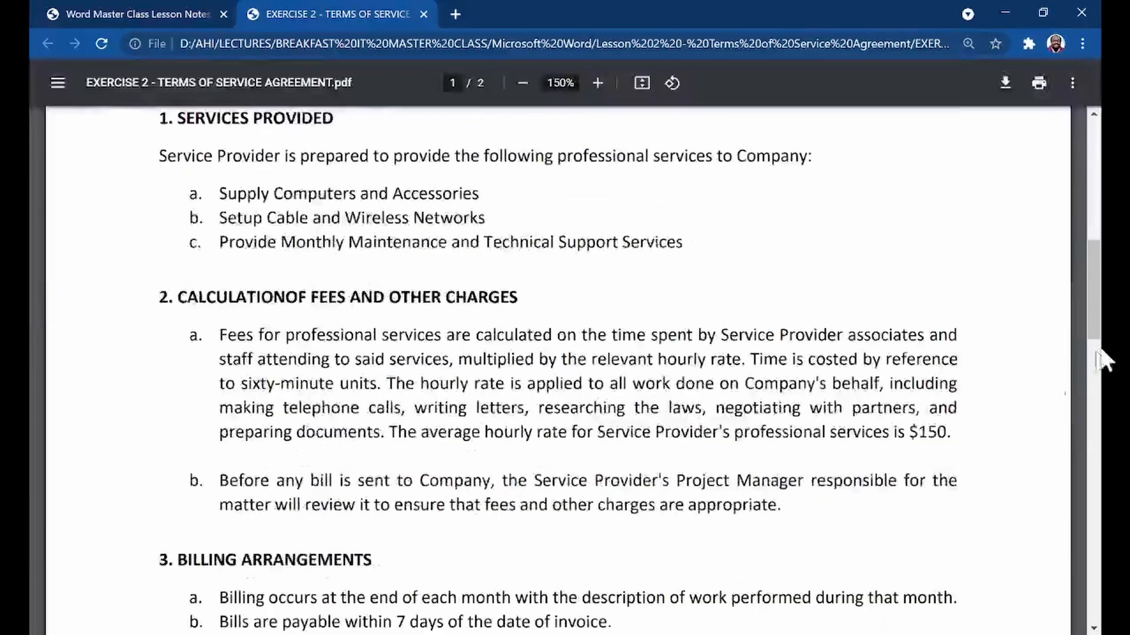
mouse_move(1099, 317)
mouse_down()
mouse_move(1099, 570)
mouse_move(1099, 314)
mouse_up()
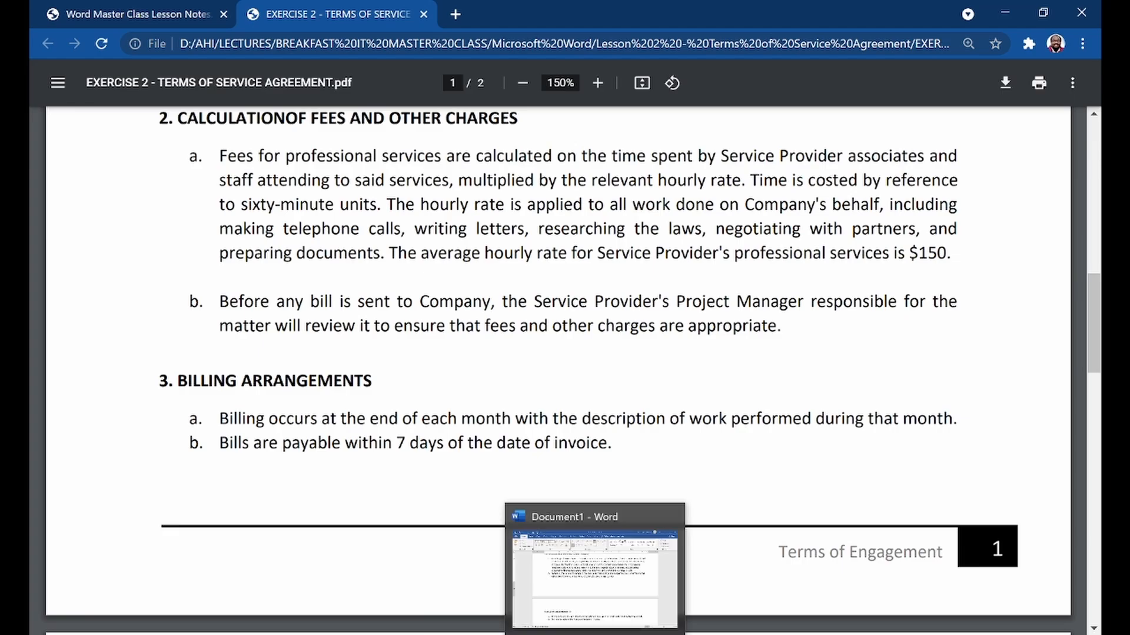
click(568, 627)
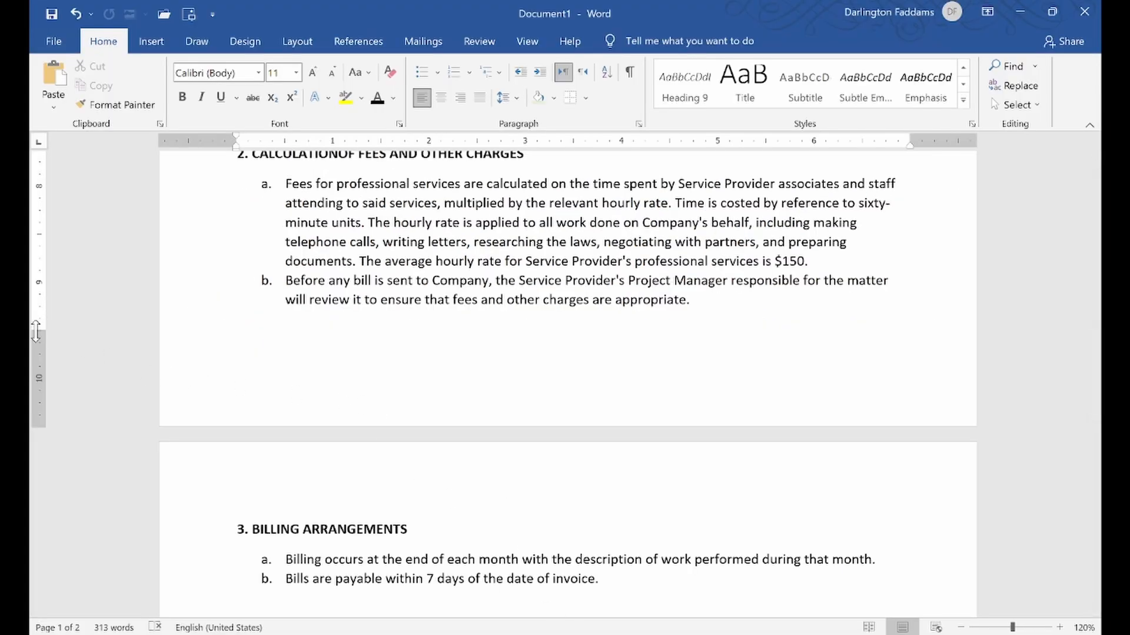
mouse_move(37, 329)
mouse_down()
mouse_move(31, 352)
mouse_move(35, 341)
mouse_up()
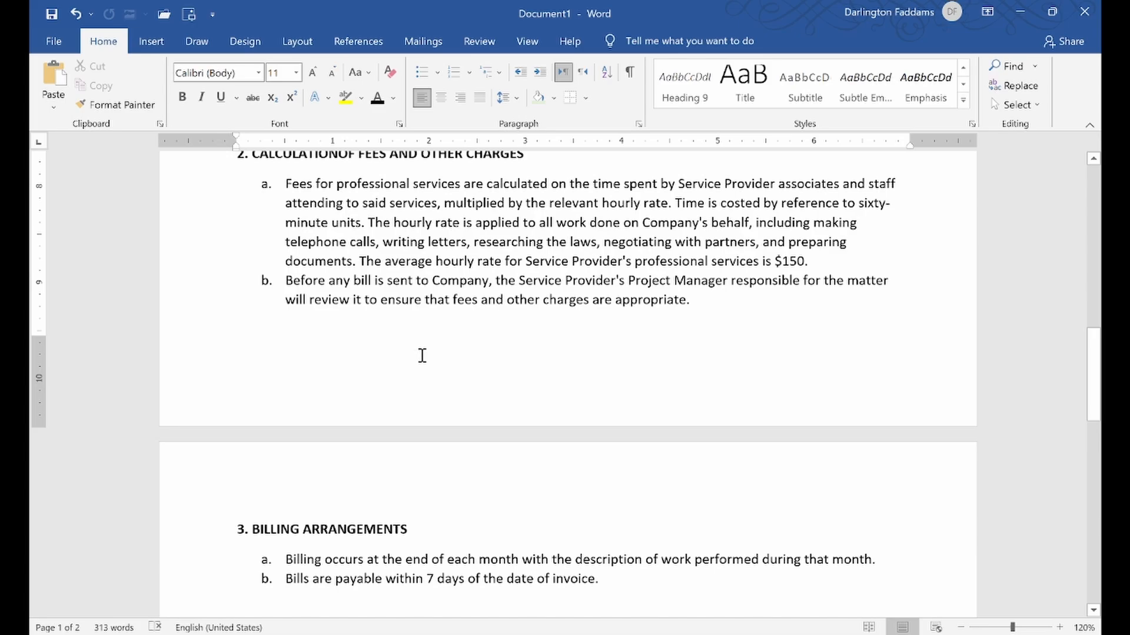
click(470, 321)
- Review the page break and title area in Word and compare the spacing around the title with the sample PDF
scroll(598, 333, up, 3)
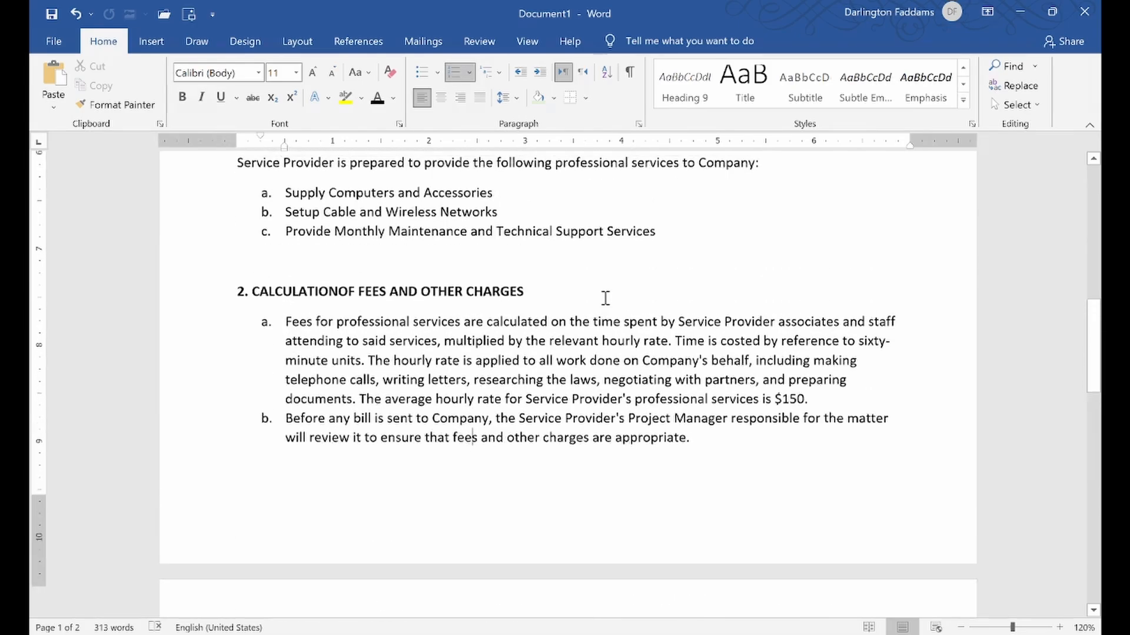
scroll(481, 319, down, 7)
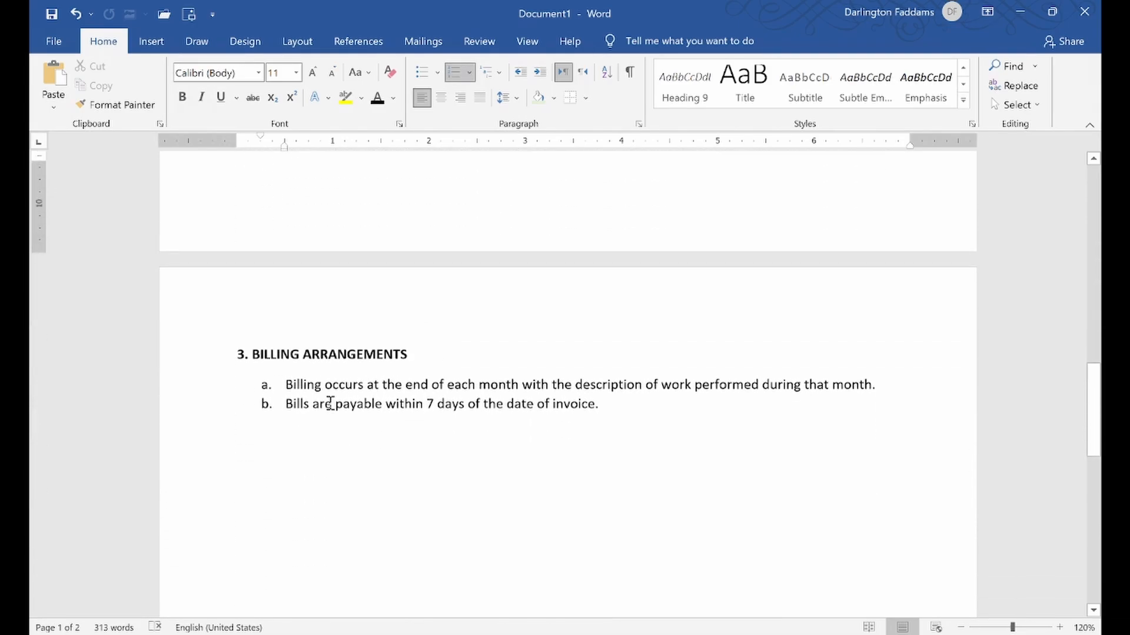
scroll(435, 342, up, 10)
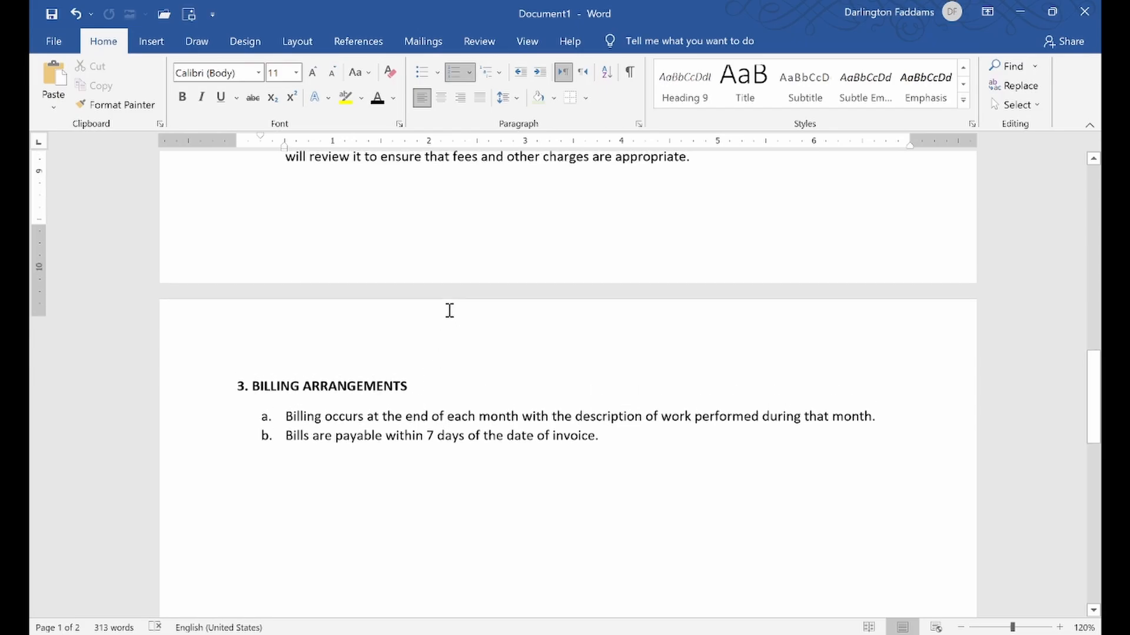
drag(1098, 326, 1100, 126)
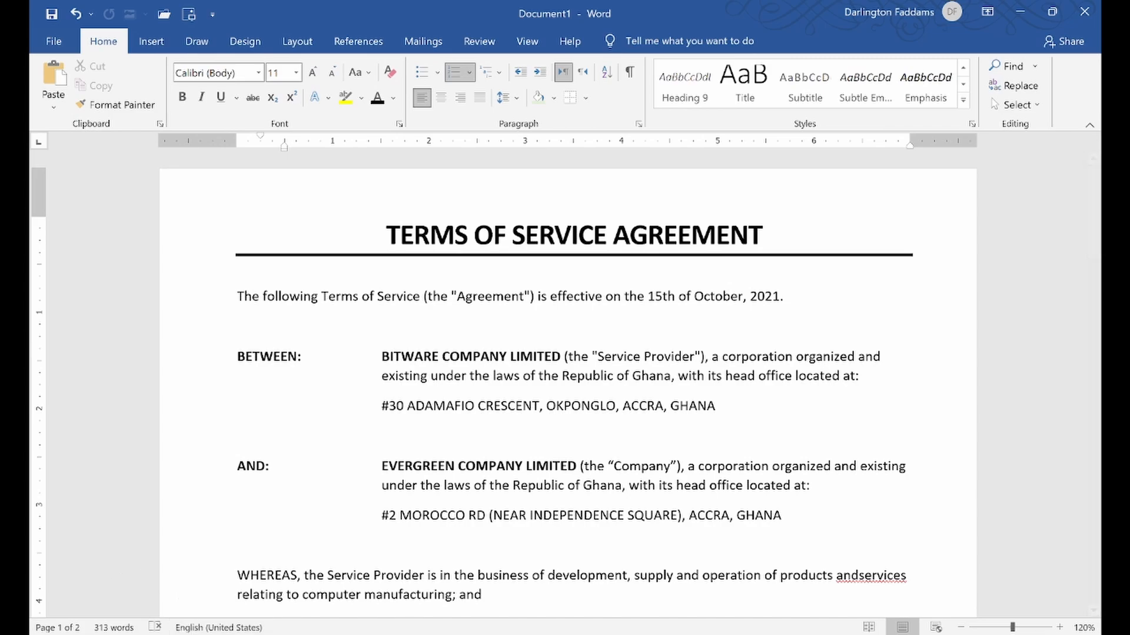
click(121, 634)
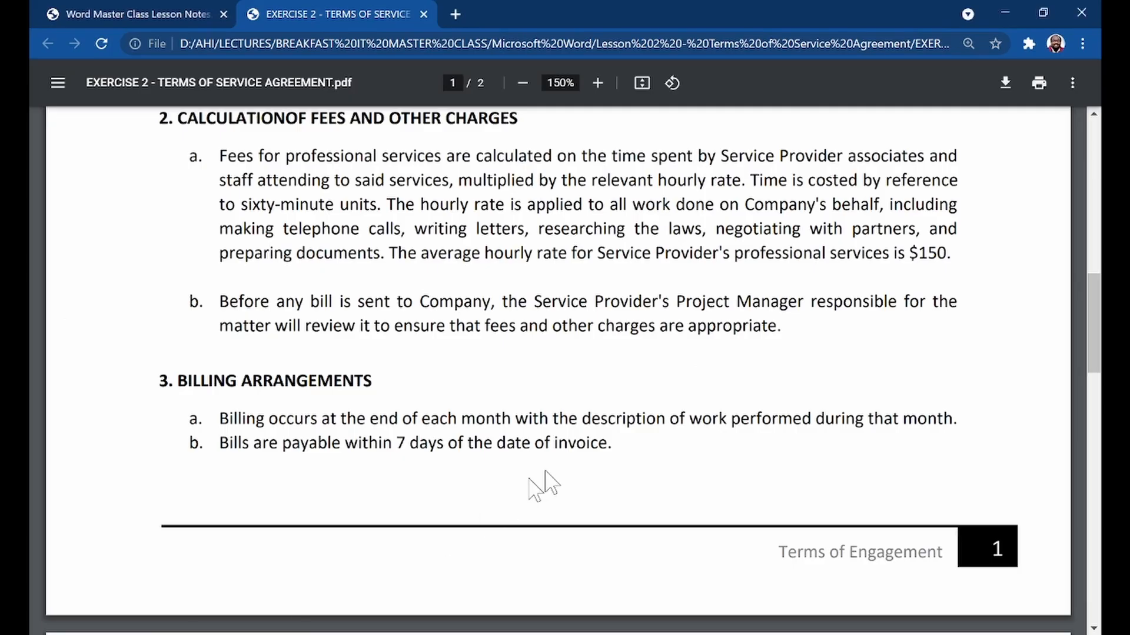
scroll(786, 479, up, 12)
scroll(847, 429, up, 3)
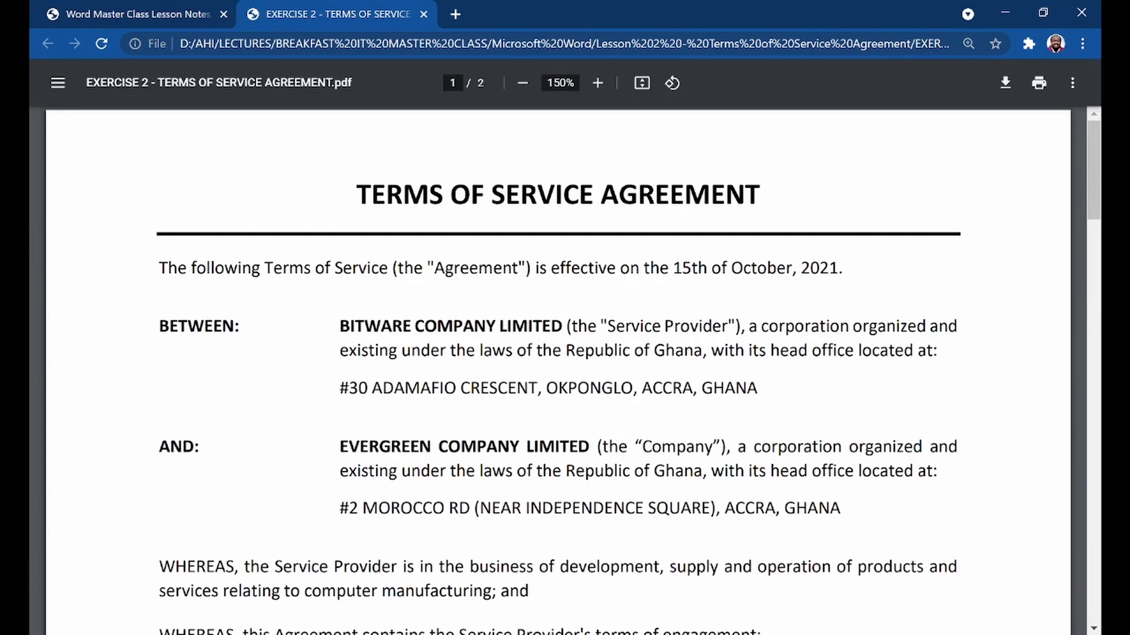
click(596, 634)
key(alt+Tab)
key(alt+Tab)
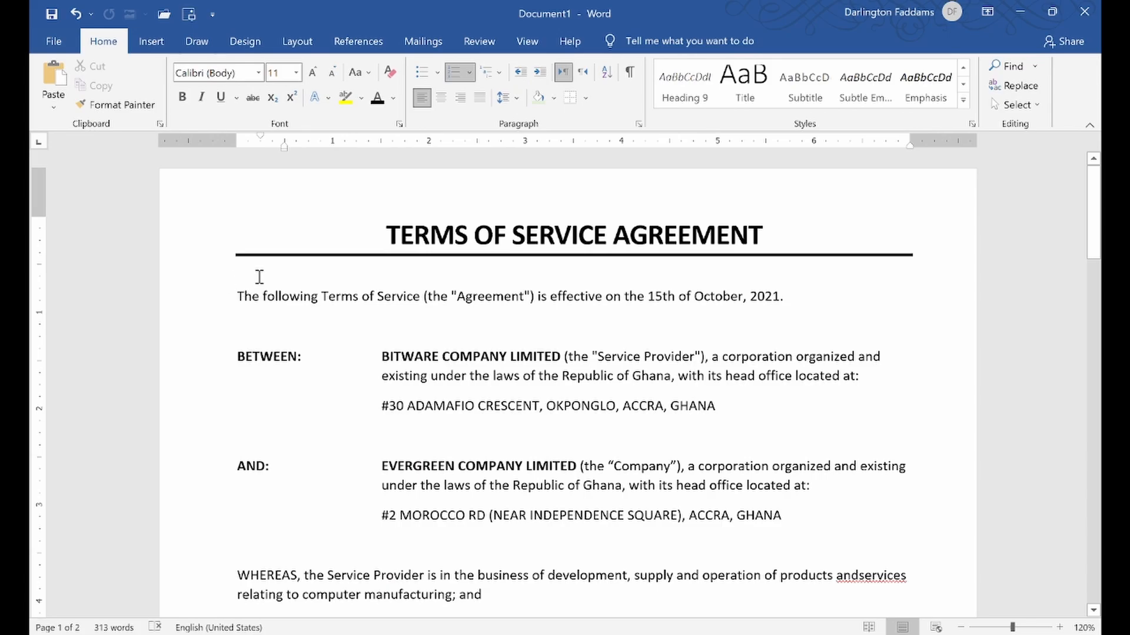
- Remove the space after the empty paragraph below the title's border line and compare the gap with the sample PDF
click(198, 274)
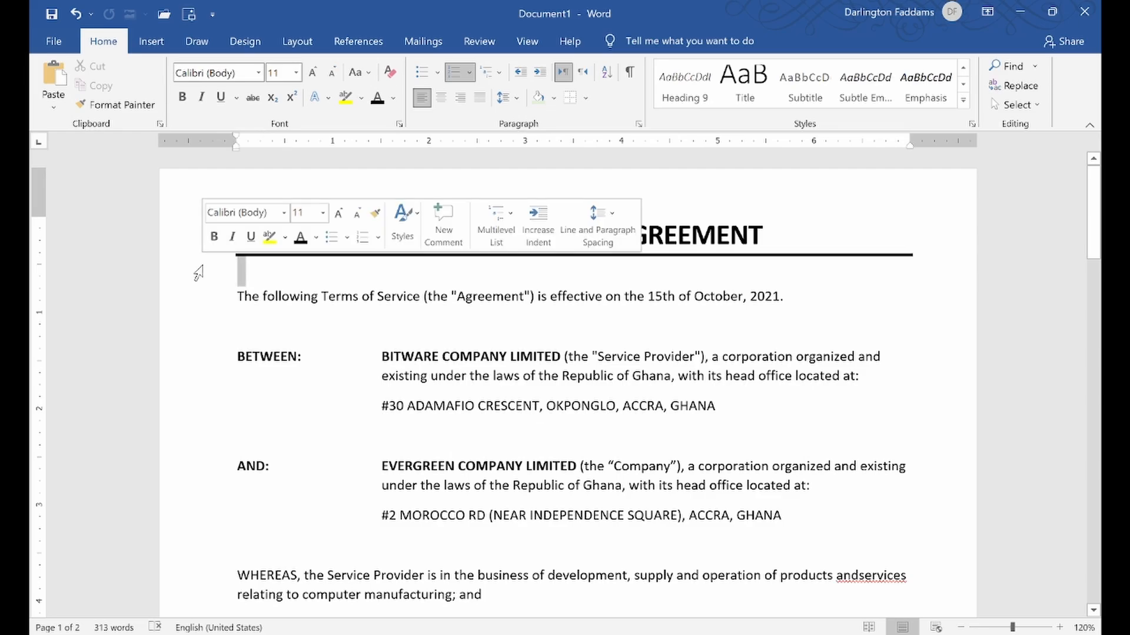
click(257, 282)
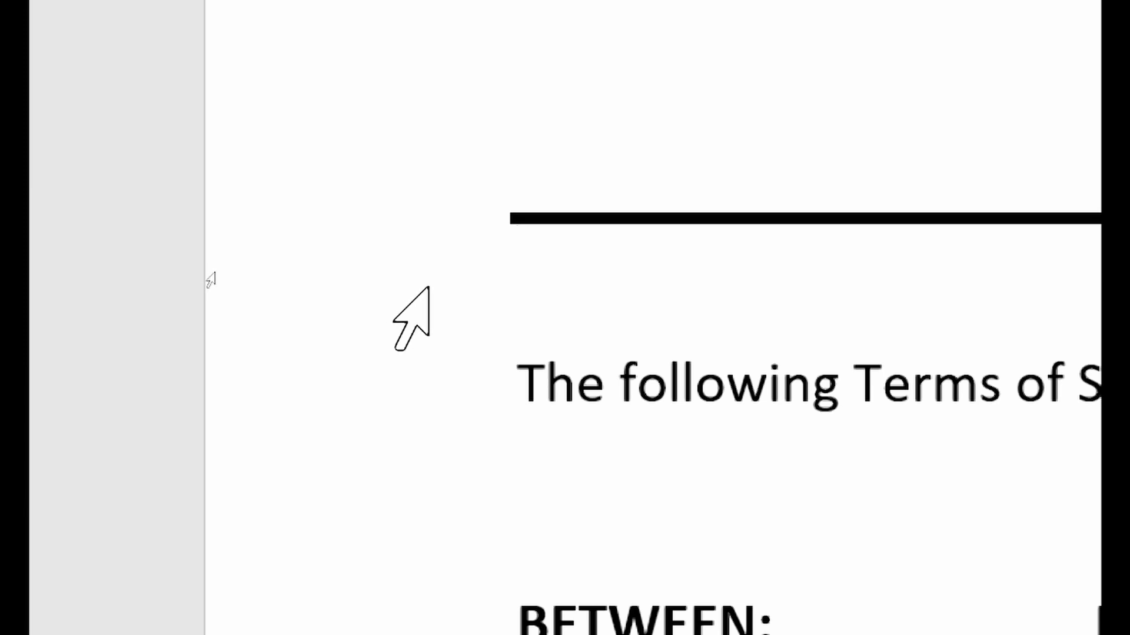
click(412, 294)
click(515, 311)
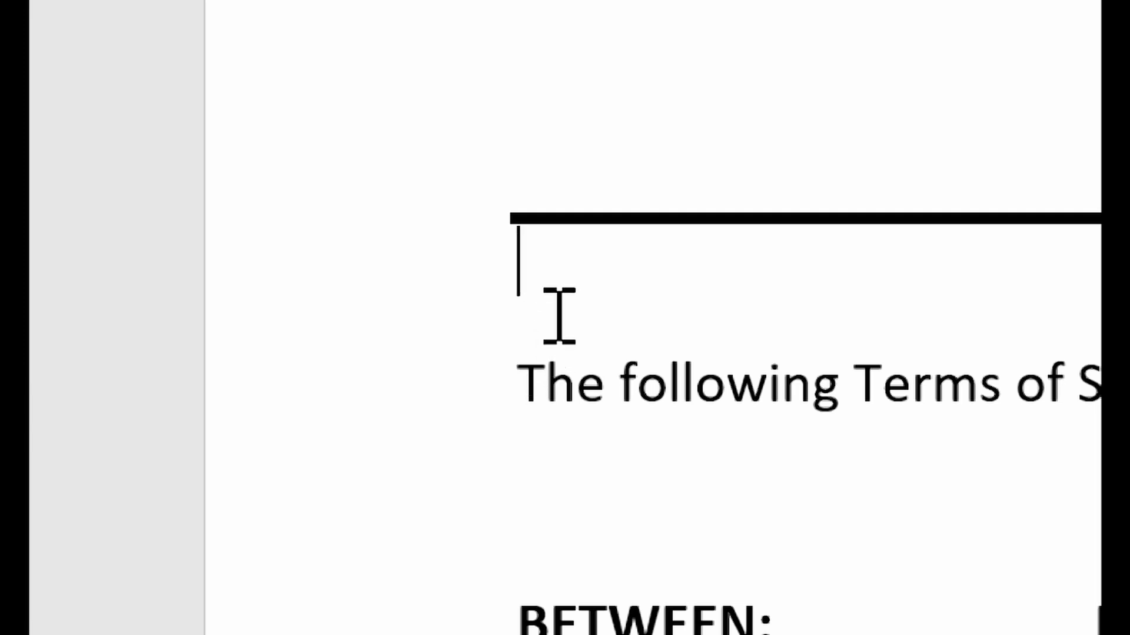
click(310, 244)
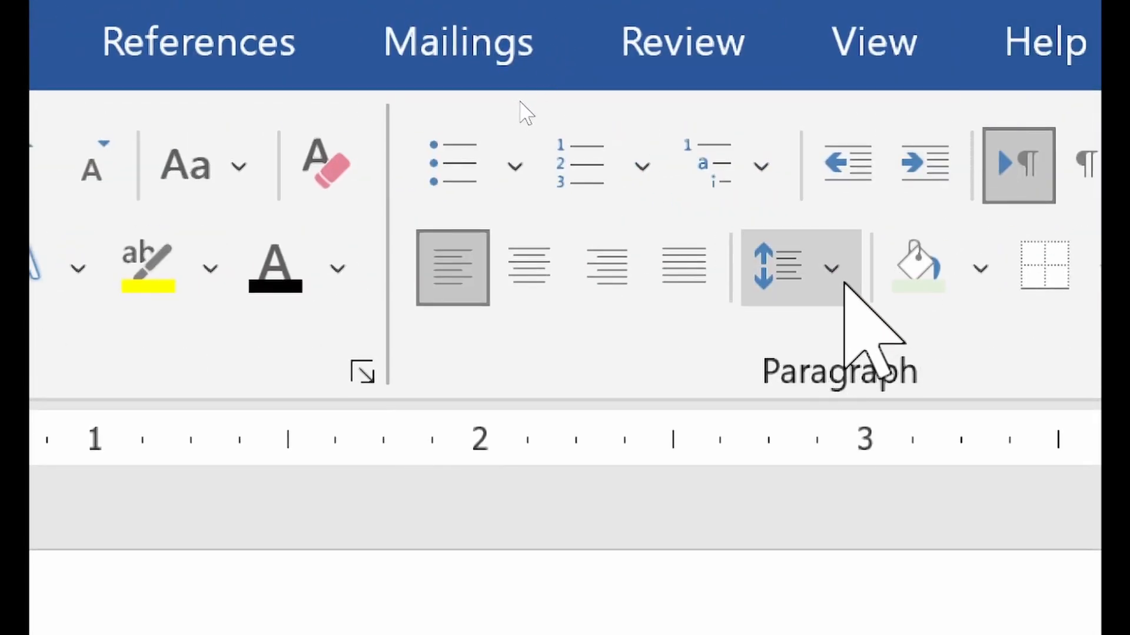
click(846, 284)
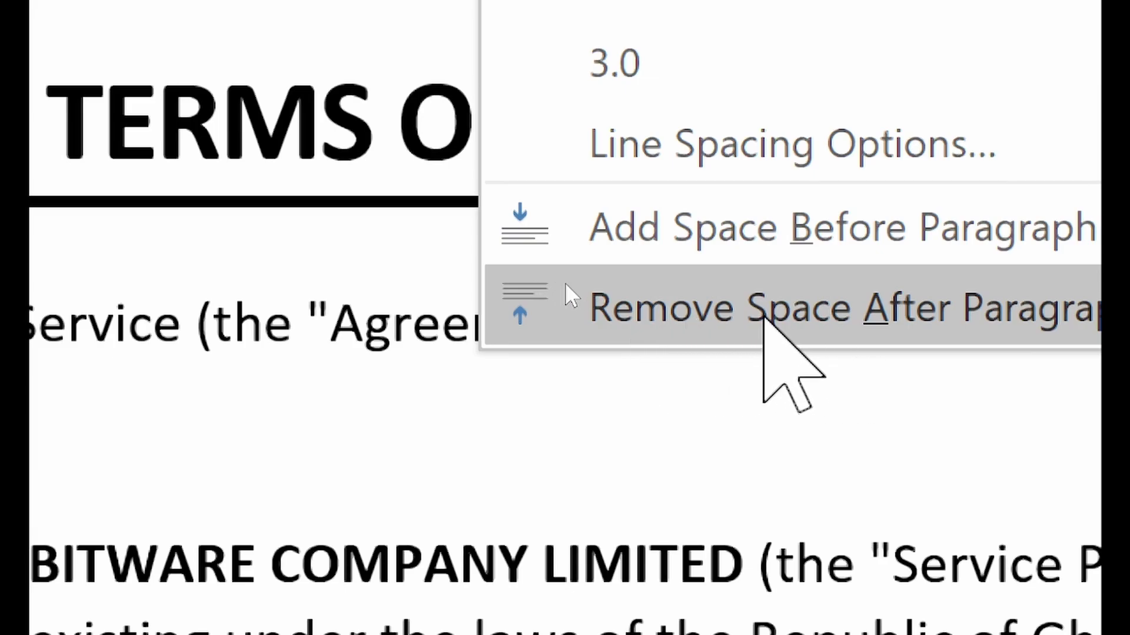
click(765, 318)
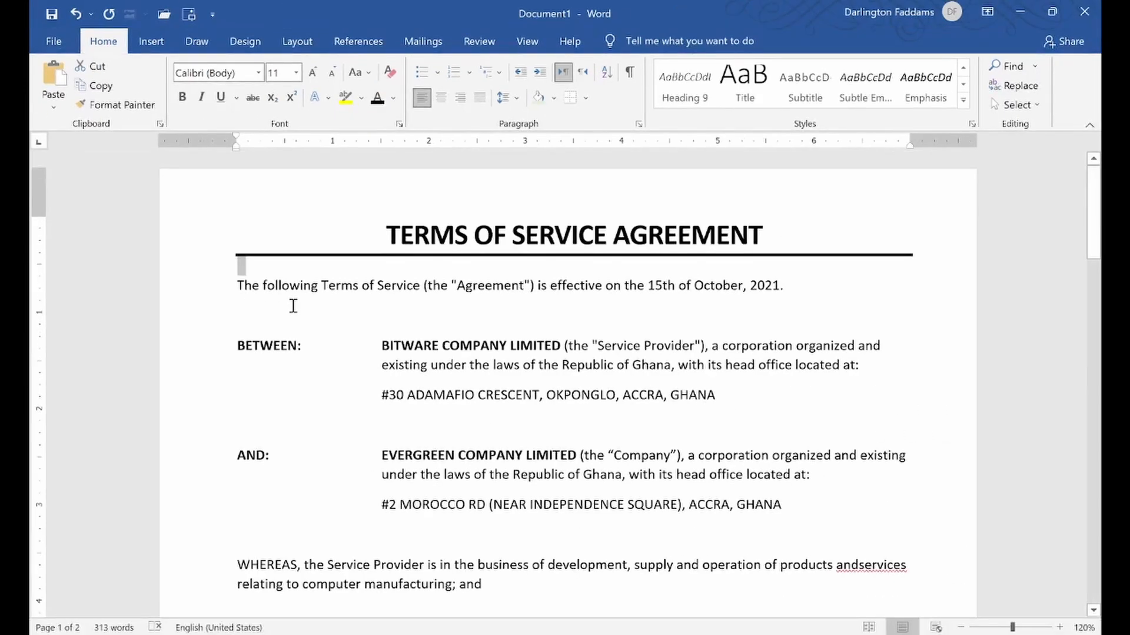
click(259, 172)
click(250, 271)
click(117, 634)
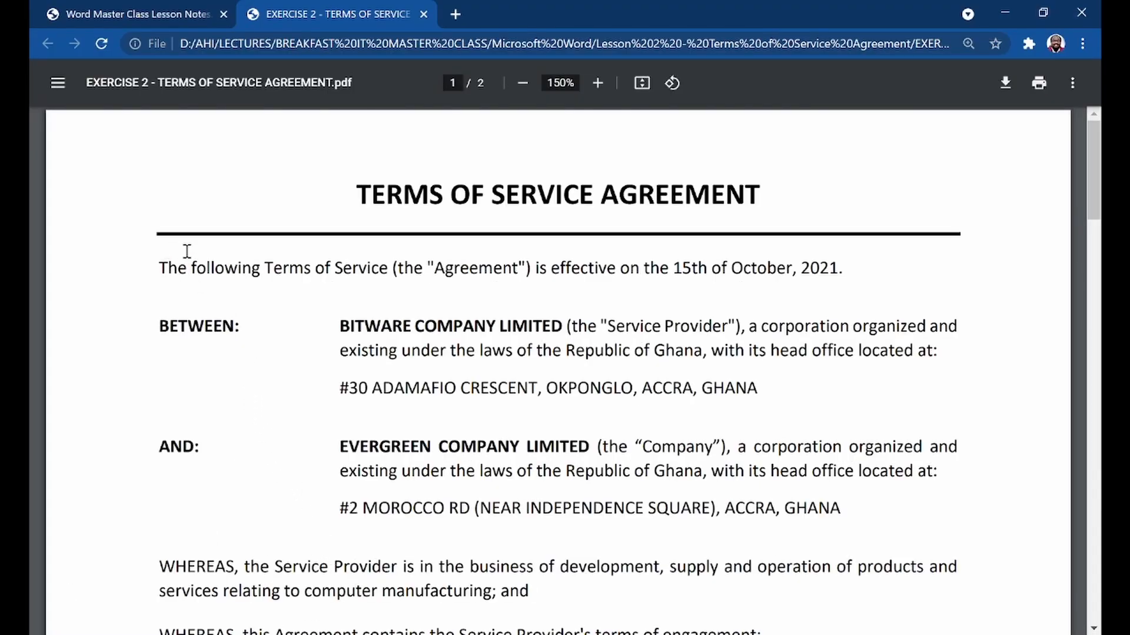
key(alt+Tab)
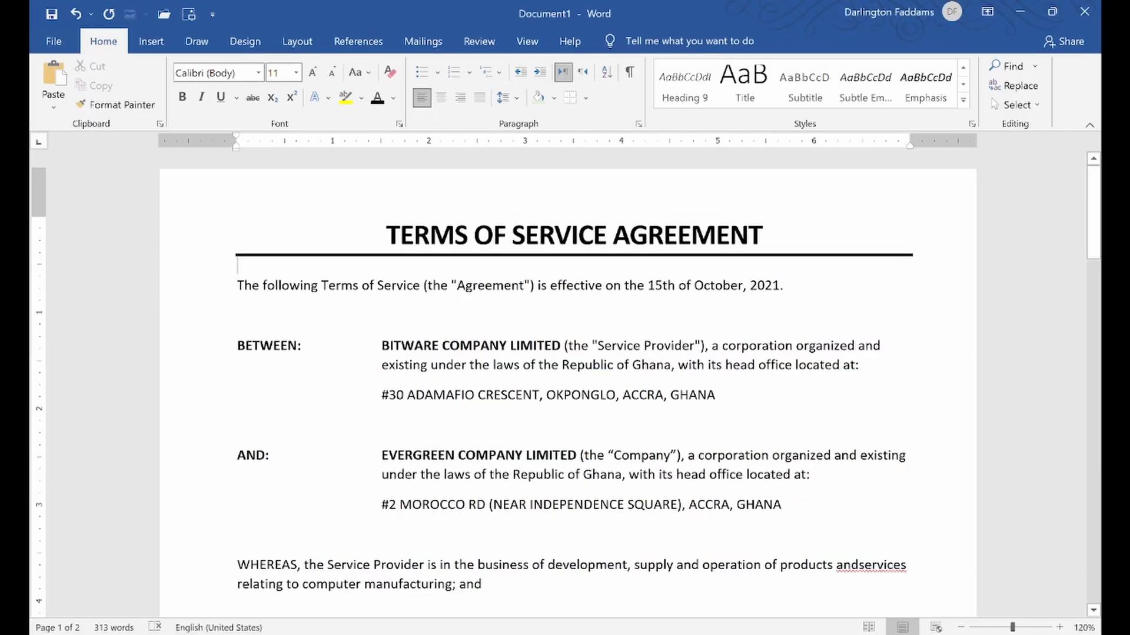
- Reduce the font size of the empty line below the title's border to 1 pt
click(211, 273)
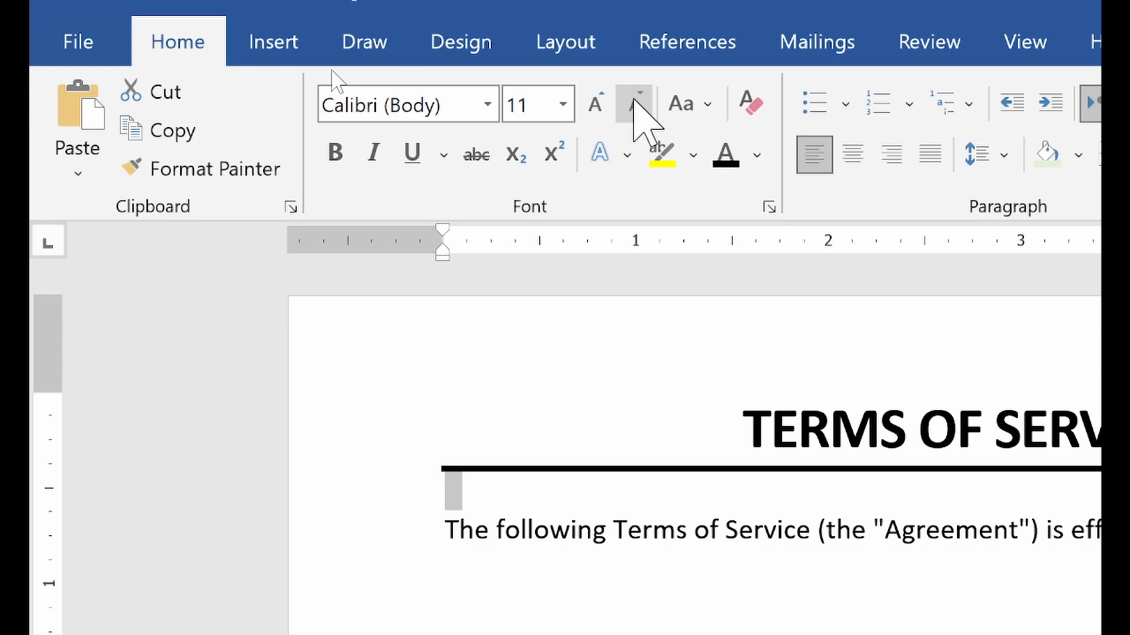
click(634, 101)
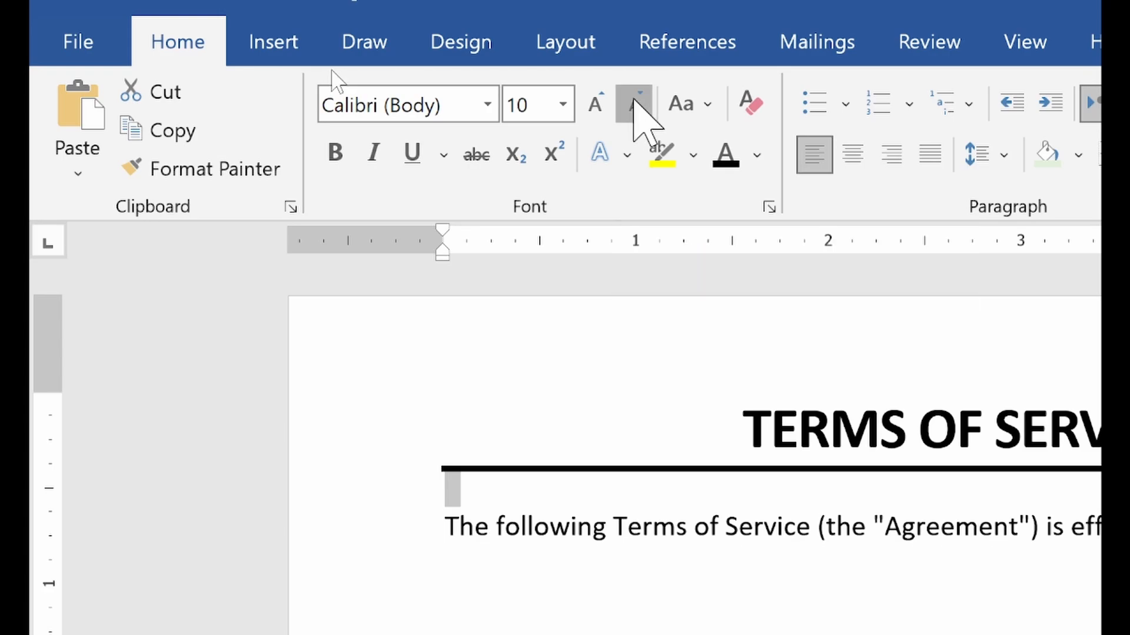
click(635, 101)
click(634, 101)
click(634, 102)
click(635, 102)
click(635, 102)
click(634, 101)
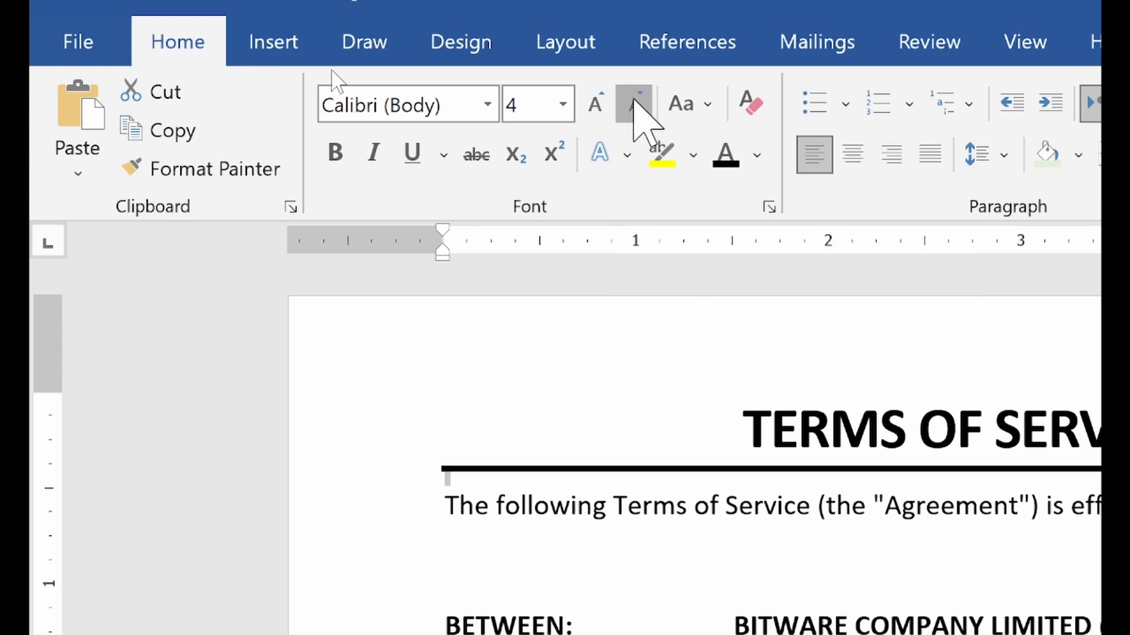
click(634, 101)
click(634, 101)
click(635, 102)
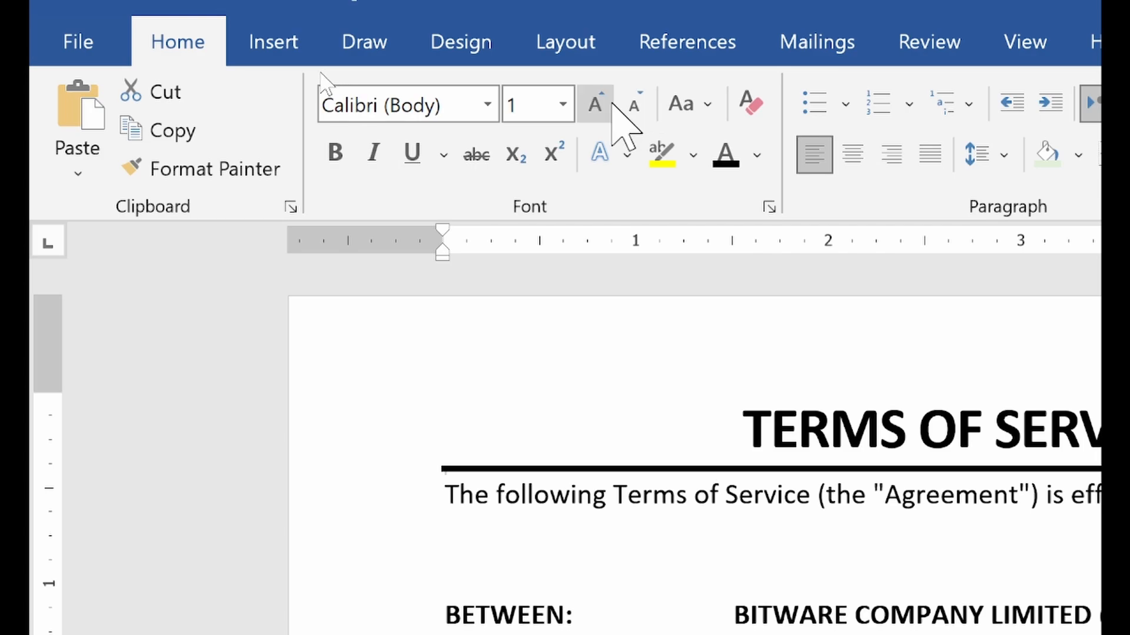
- Increase the font size of the empty line below the title's border to 11 pt
click(606, 103)
click(606, 103)
click(606, 103)
click(606, 102)
click(606, 103)
click(606, 103)
click(606, 103)
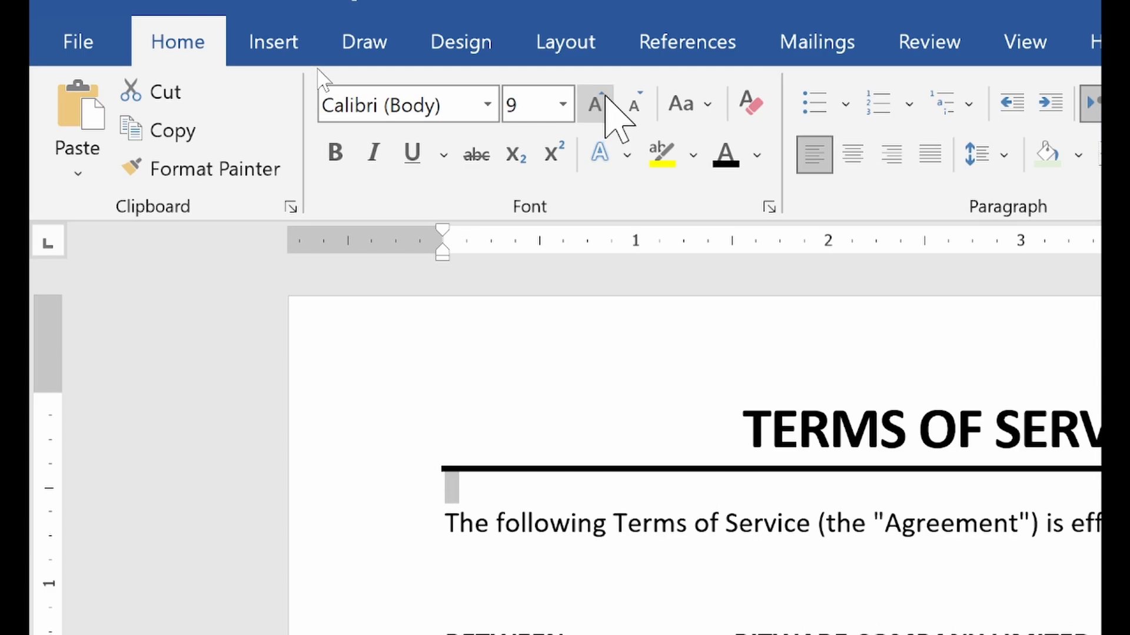
click(606, 103)
click(606, 103)
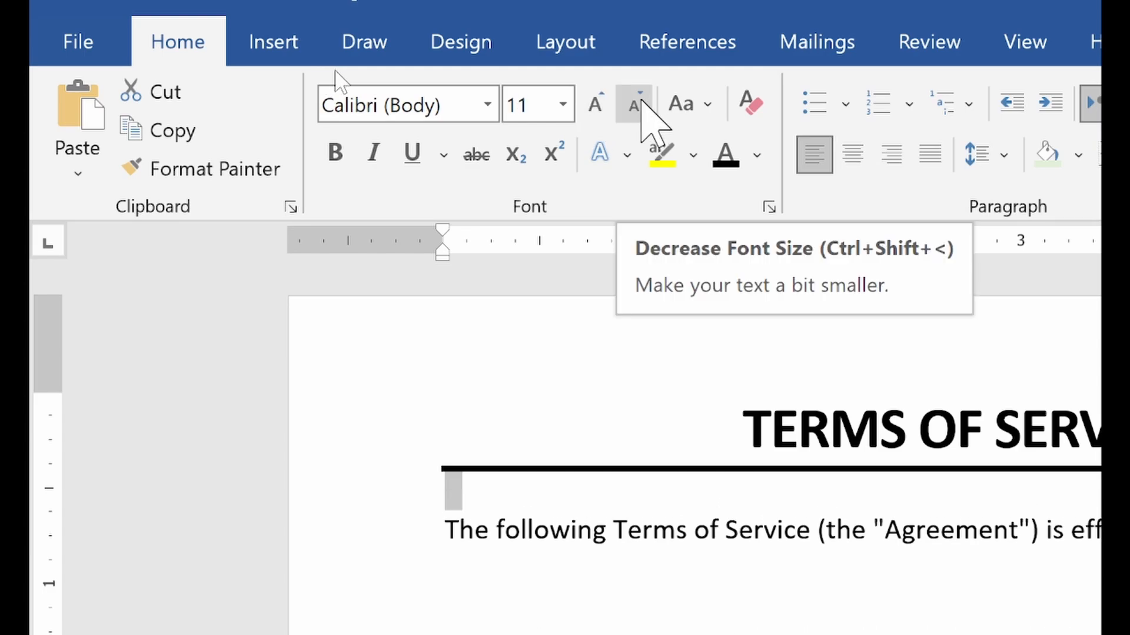
- Set the font size of the empty line between the title's border and the opening sentence to 9 pt
click(638, 101)
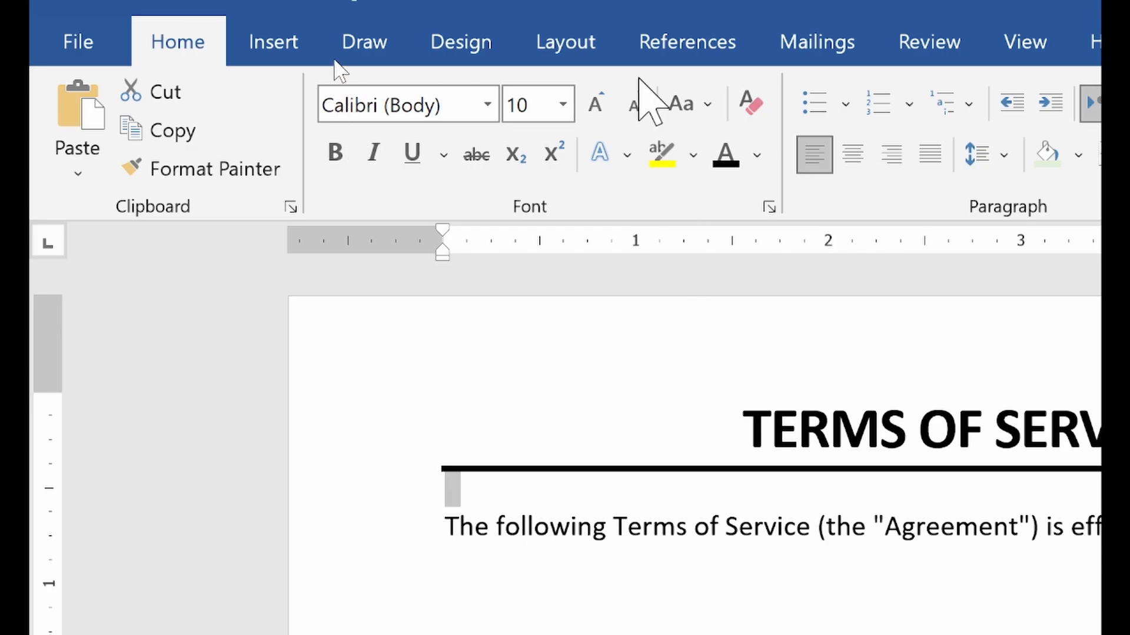
click(647, 101)
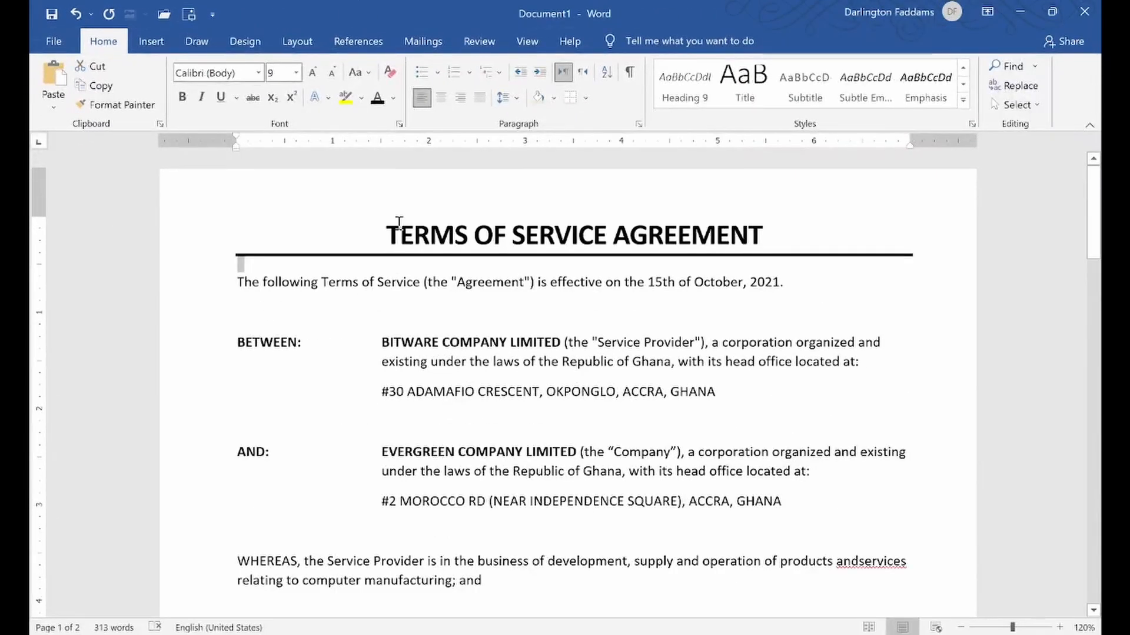
click(410, 362)
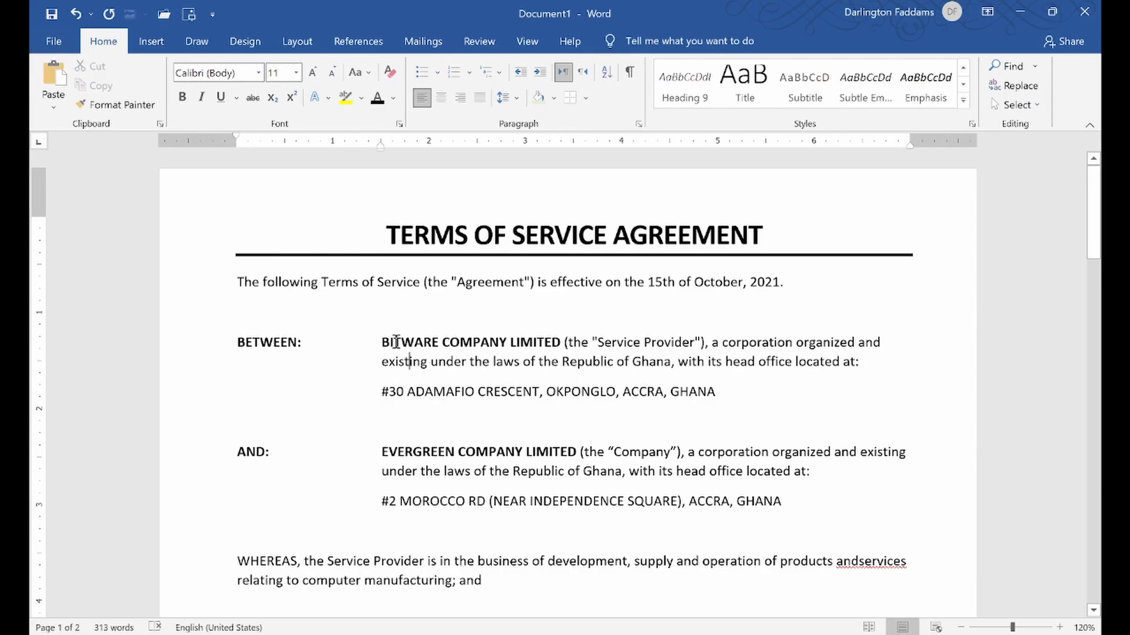
- Check the spacing above BETWEEN: in the sample PDF and remove the space after the empty paragraph above it in Word
click(130, 634)
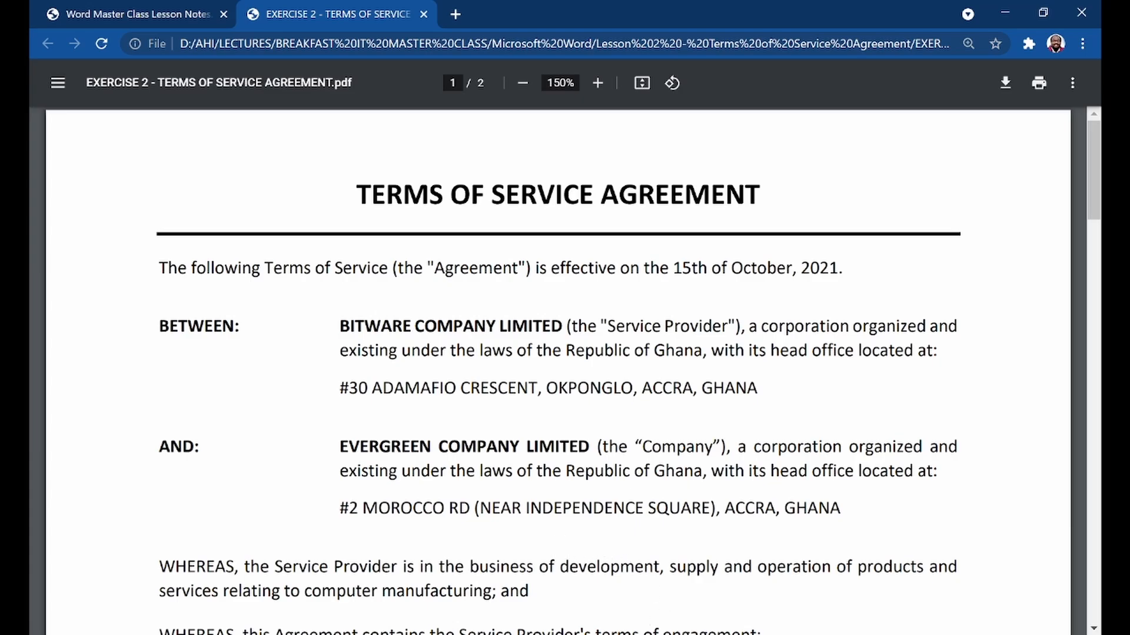
click(650, 634)
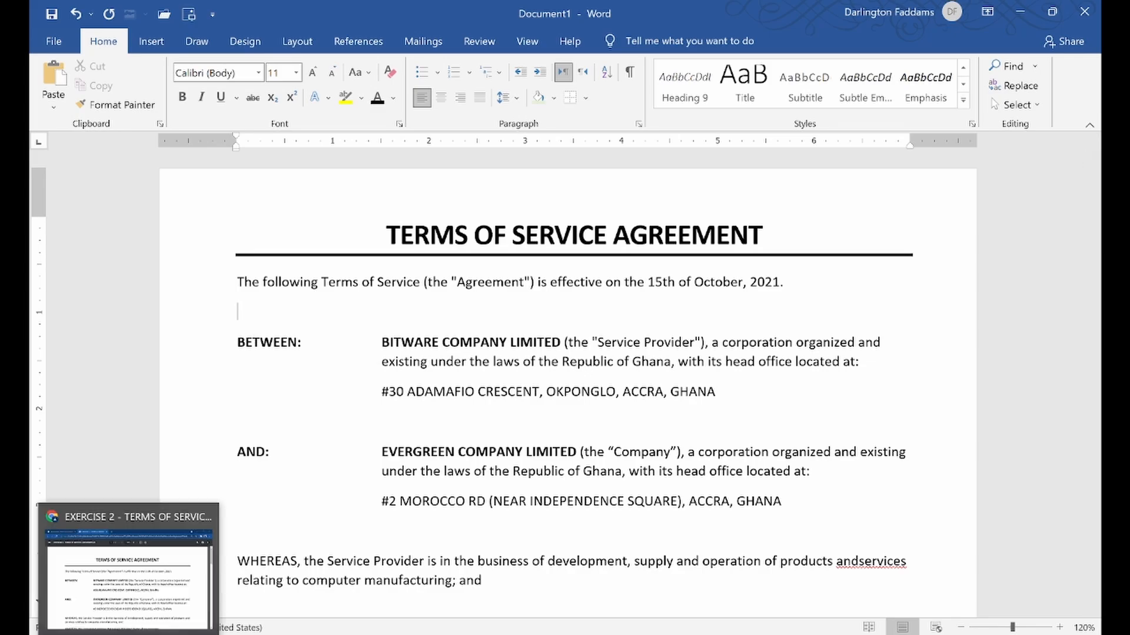
click(155, 632)
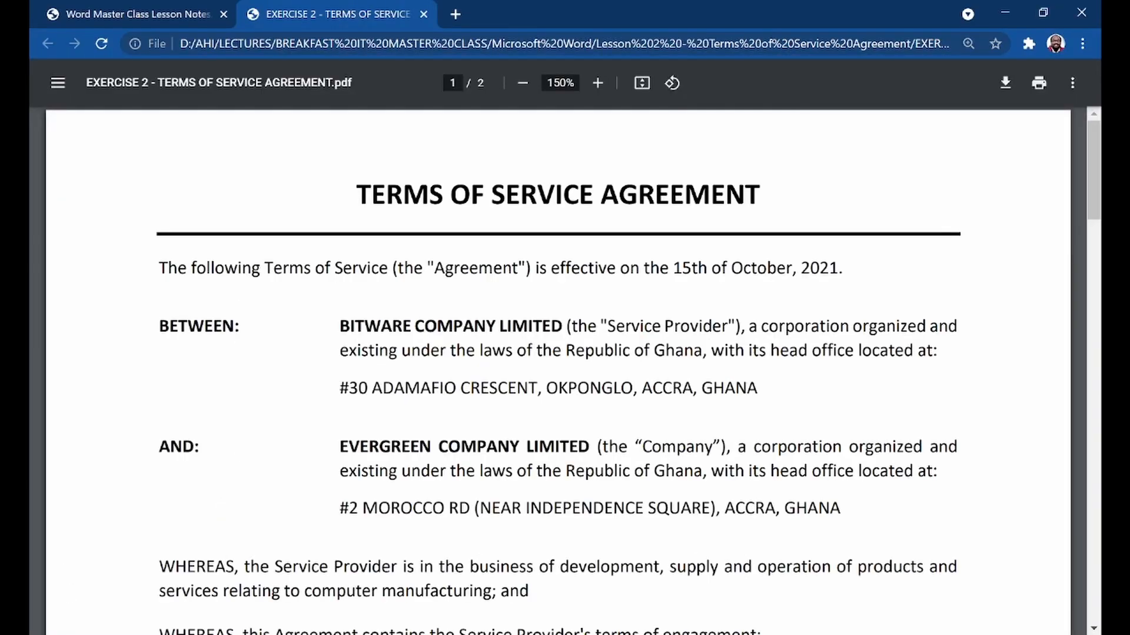
click(155, 633)
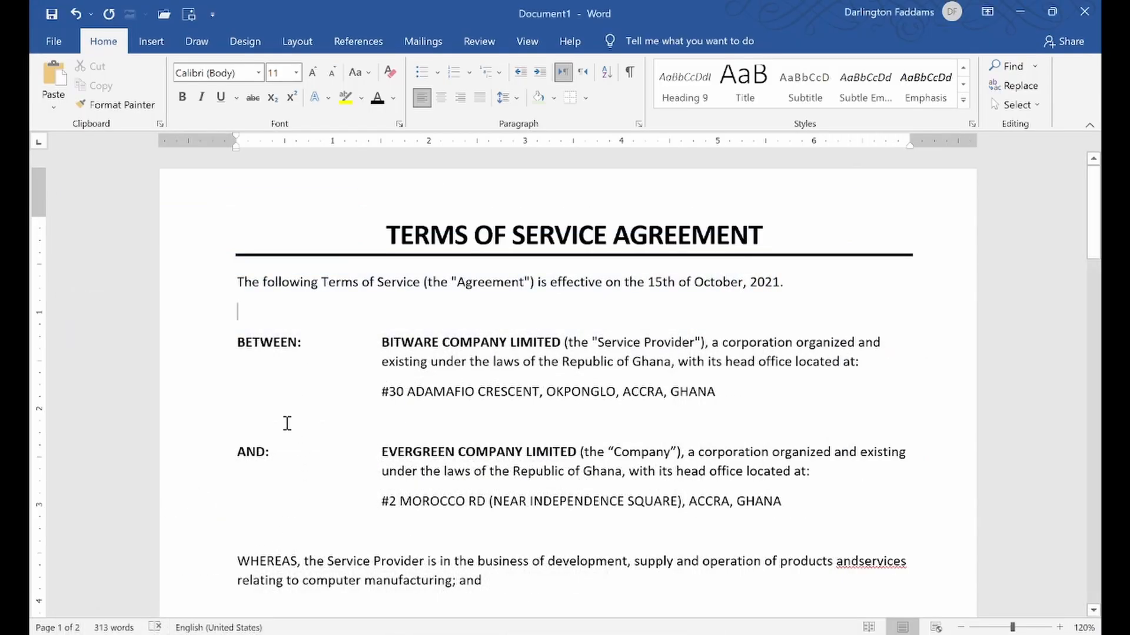
click(209, 312)
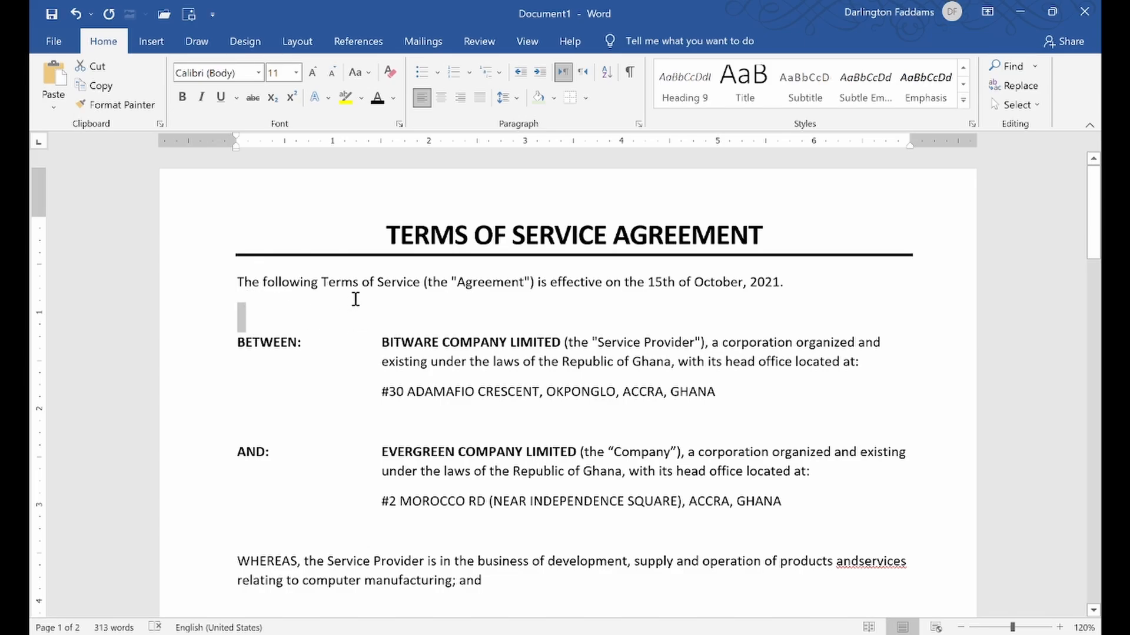
click(519, 99)
click(559, 281)
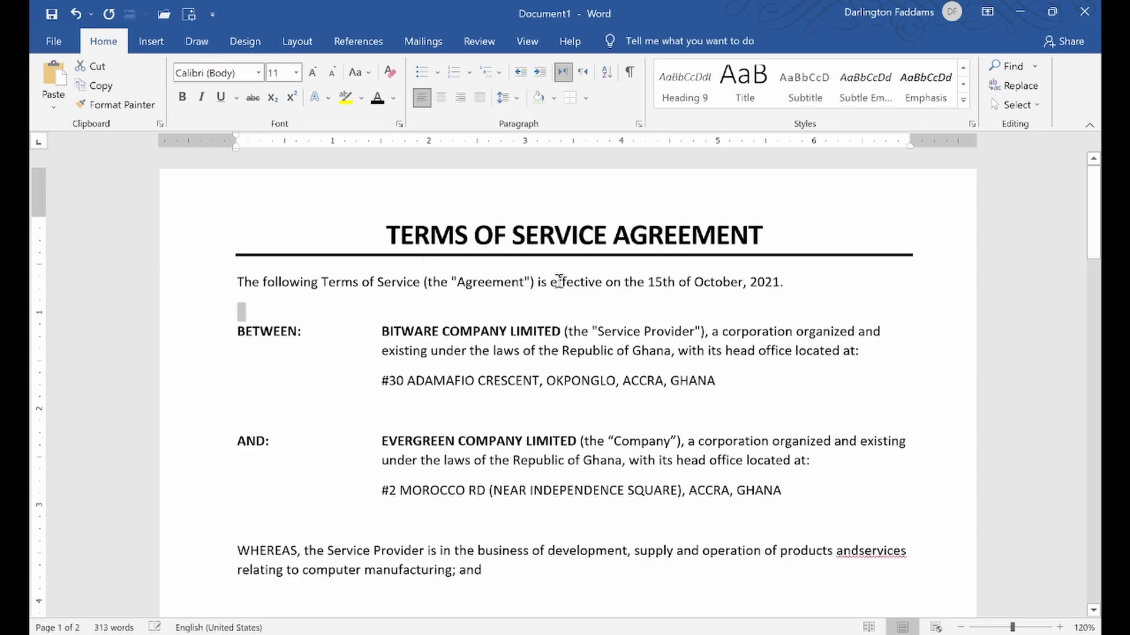
click(533, 394)
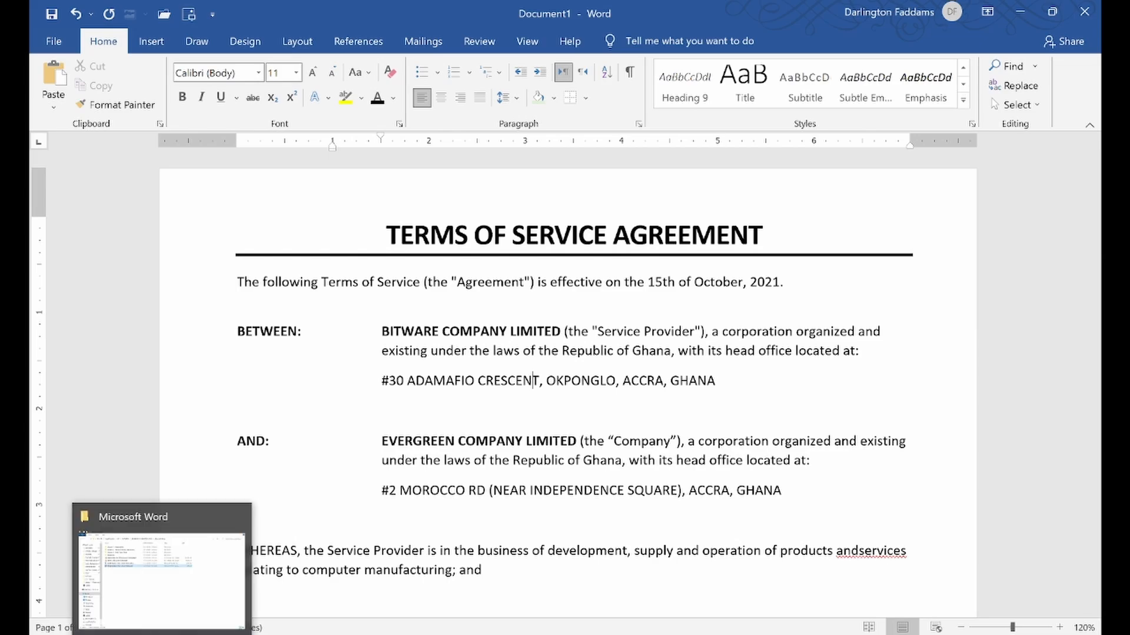
- Check the spacing above AND: in the sample PDF and remove the space after the empty paragraph above it in Word
click(136, 634)
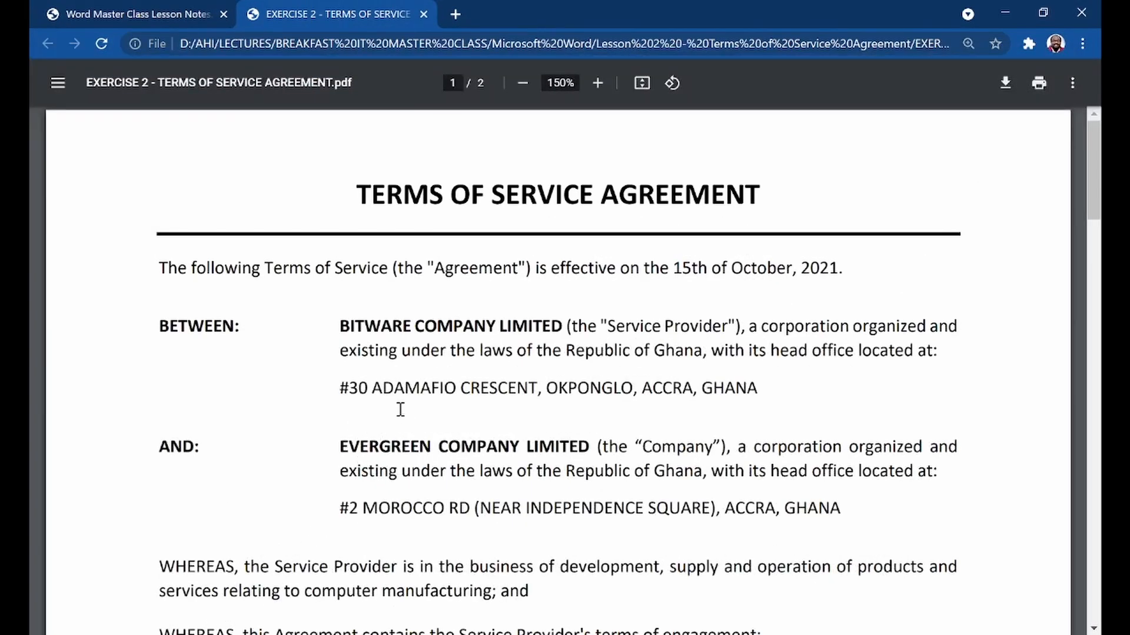
key(alt+Tab)
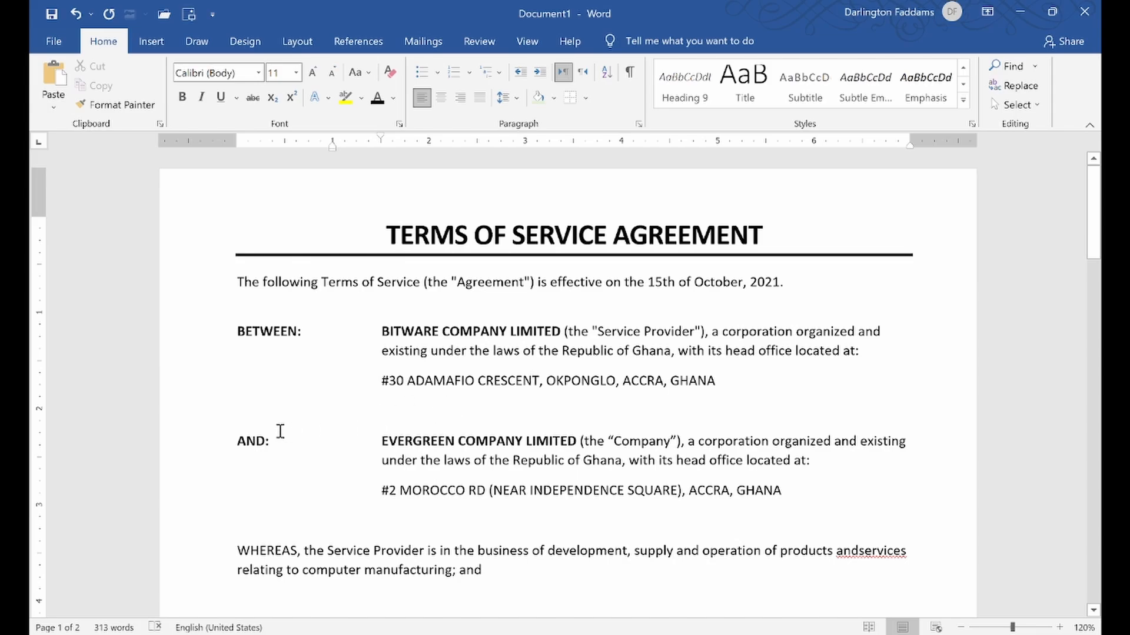
click(206, 423)
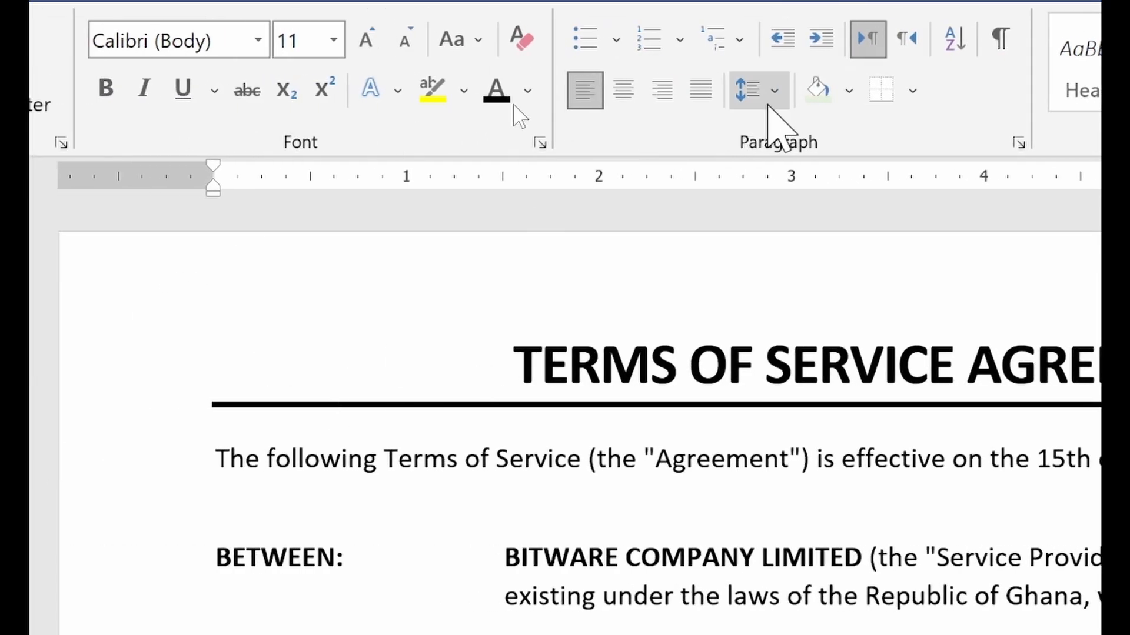
click(787, 95)
click(857, 459)
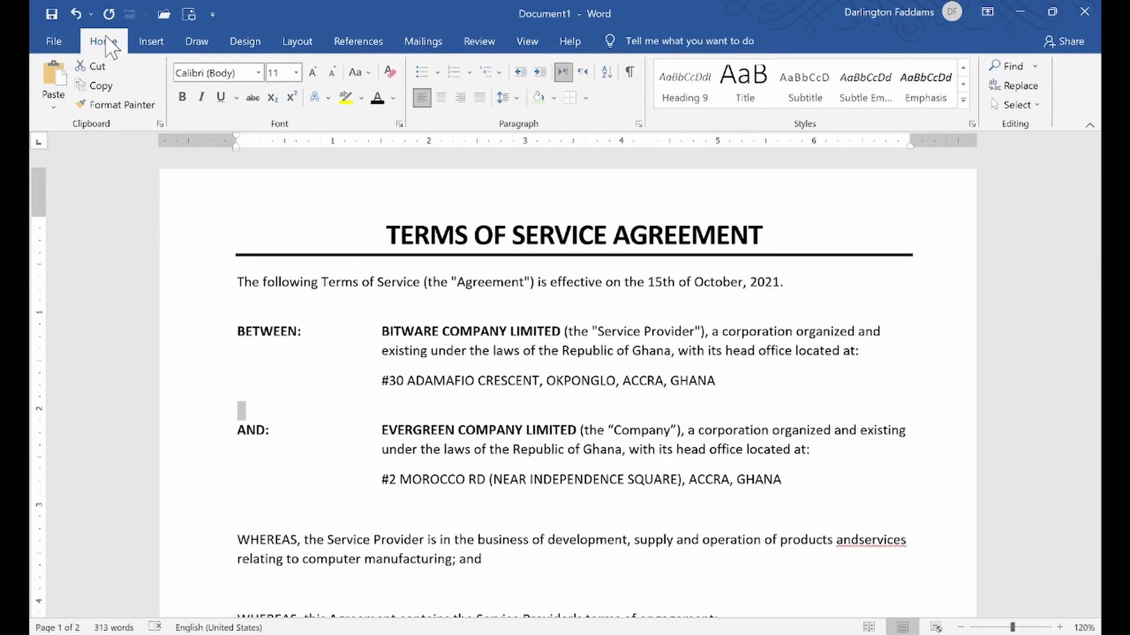
- Undo the spacing change above AND: and remove the space after that empty paragraph again
click(72, 9)
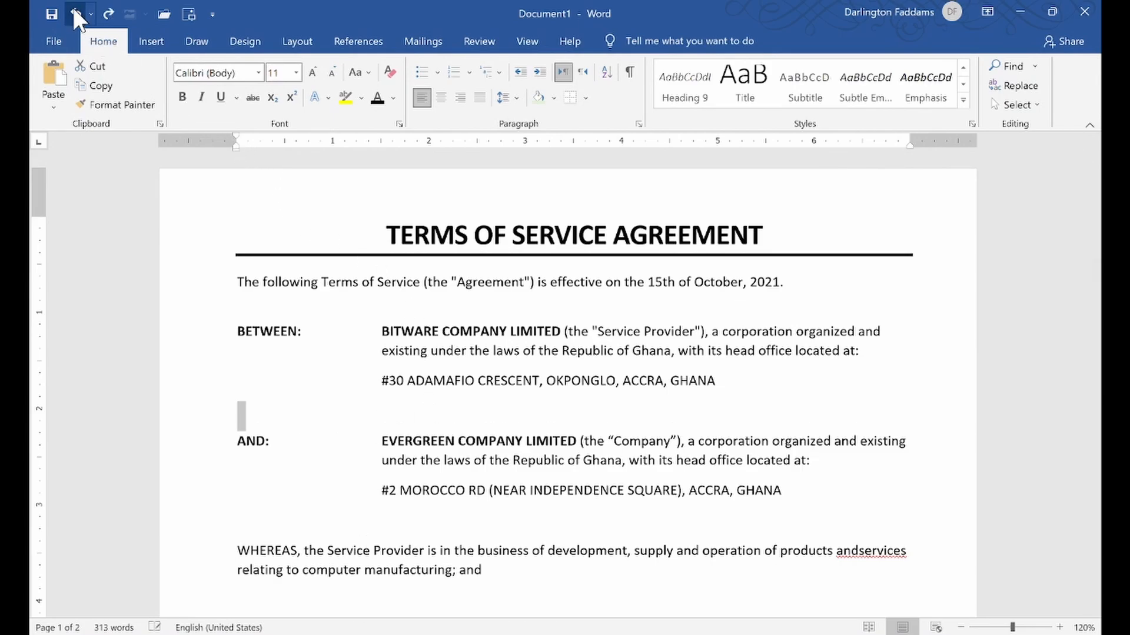
click(518, 100)
click(604, 284)
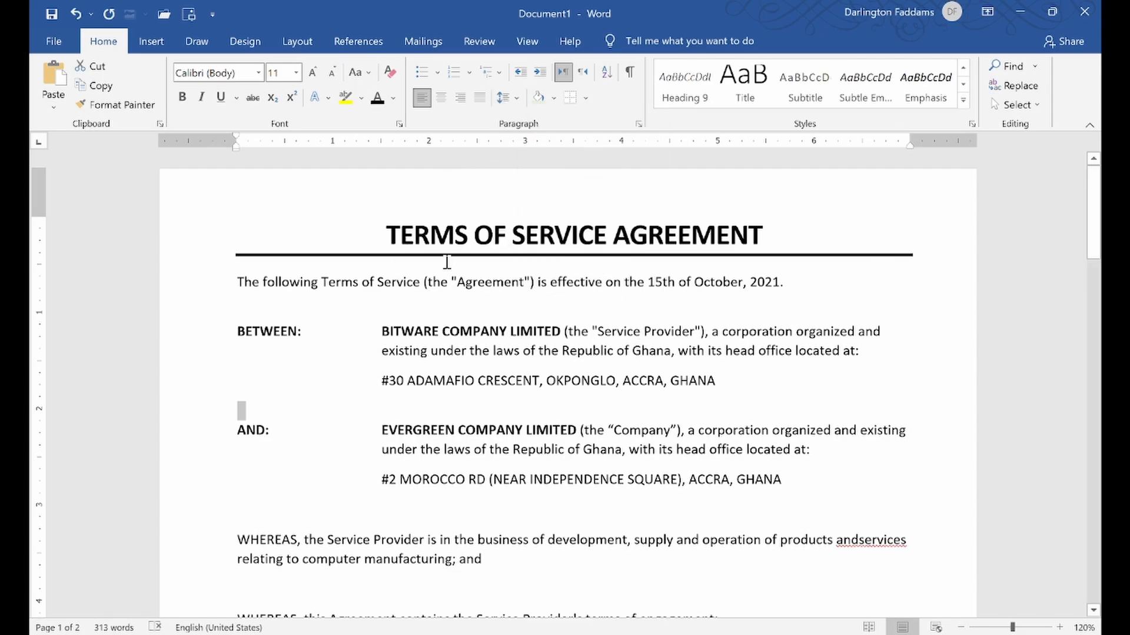
- Check the gap above the first WHEREAS clause in the sample PDF and remove the space after the empty paragraph above it in Word
click(130, 633)
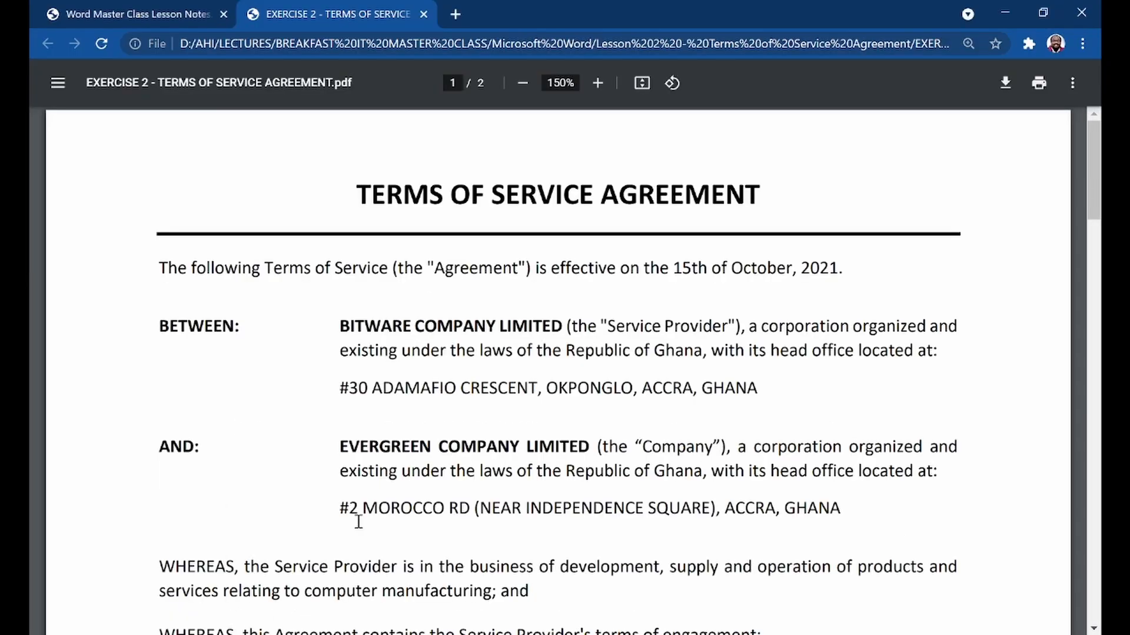
scroll(521, 321, down, 1)
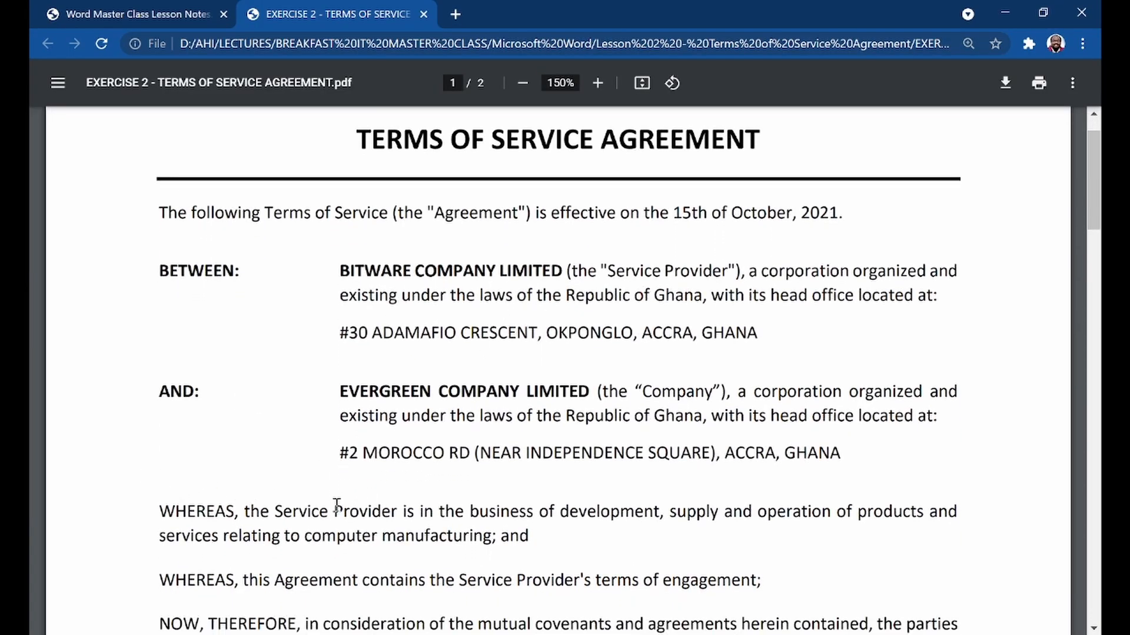
key(alt+Tab)
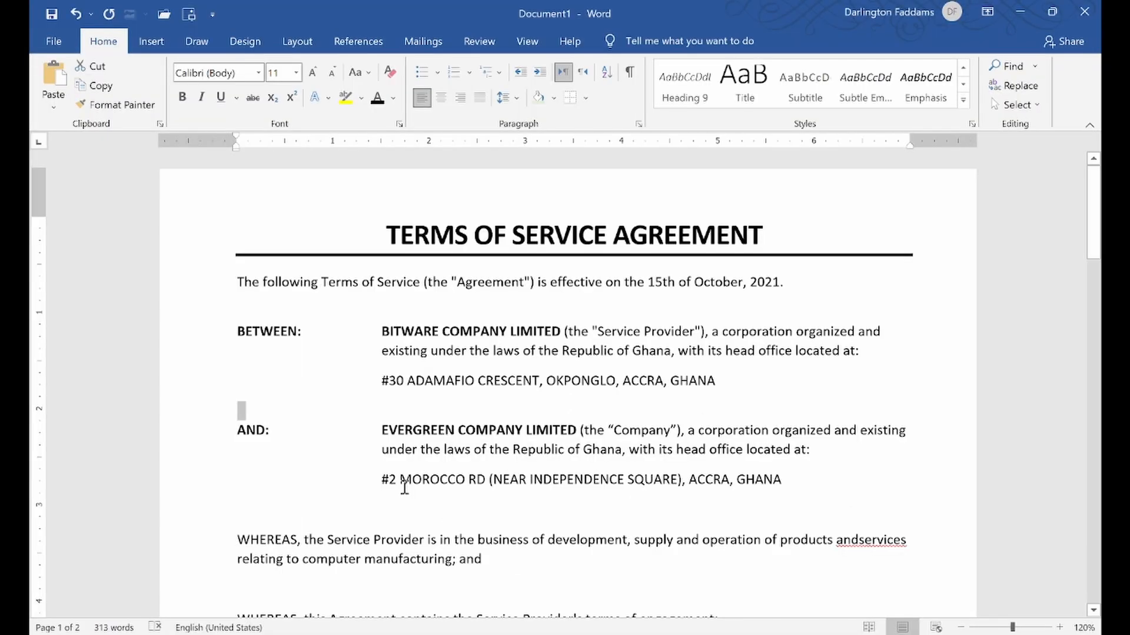
click(378, 504)
click(209, 526)
click(503, 98)
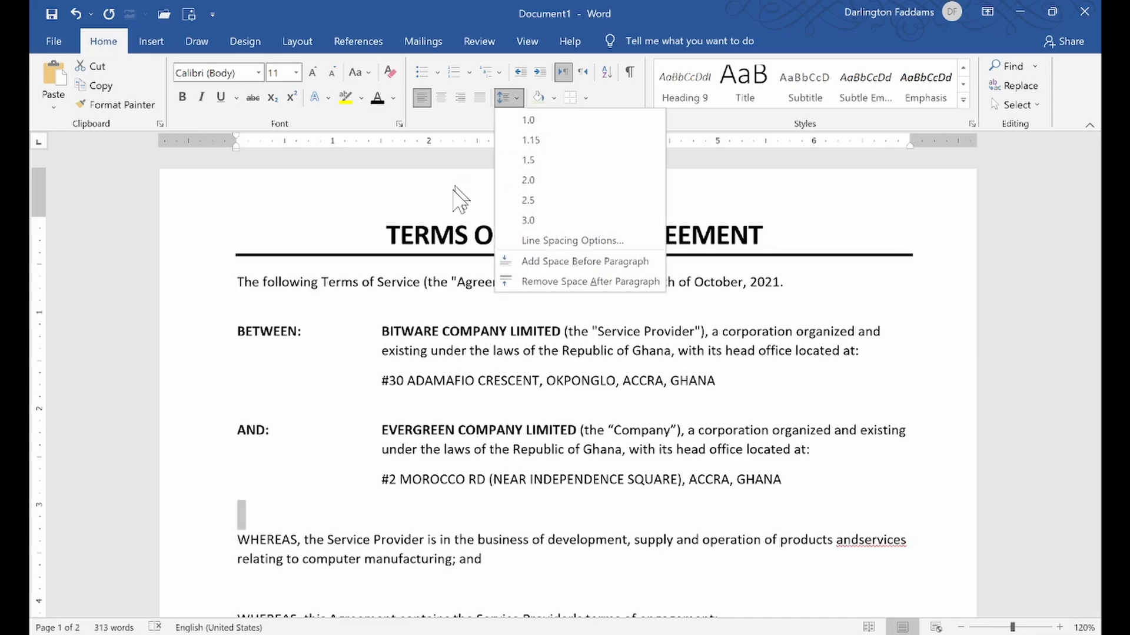
click(529, 282)
click(572, 379)
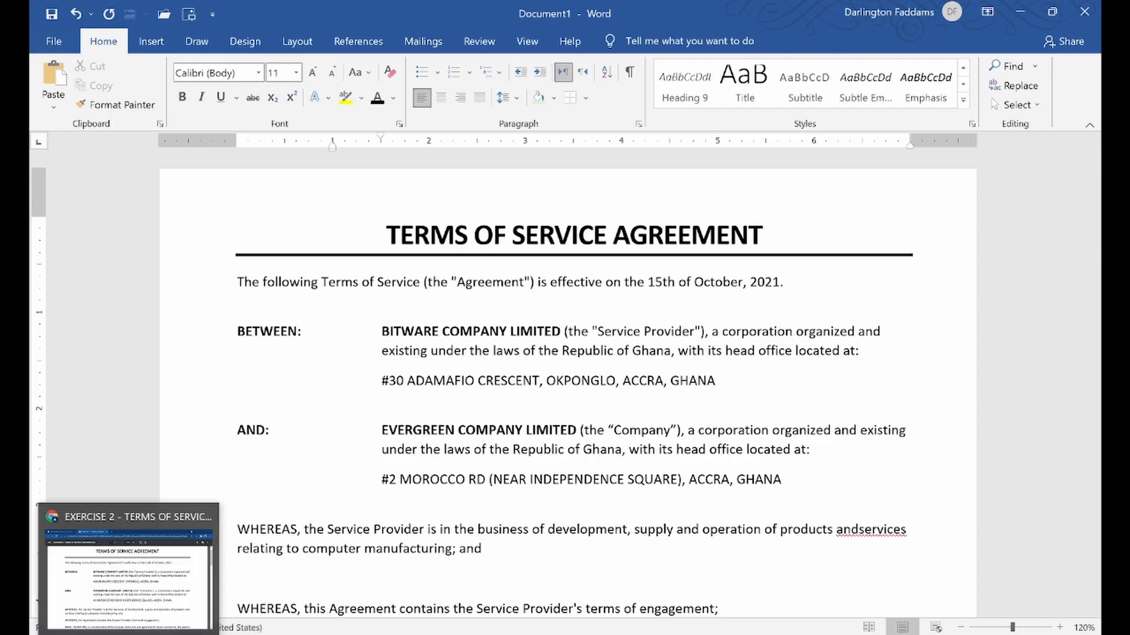
- Check the gap between the two WHEREAS clauses in the sample PDF and remove the space after the empty paragraph between them in Word
click(123, 559)
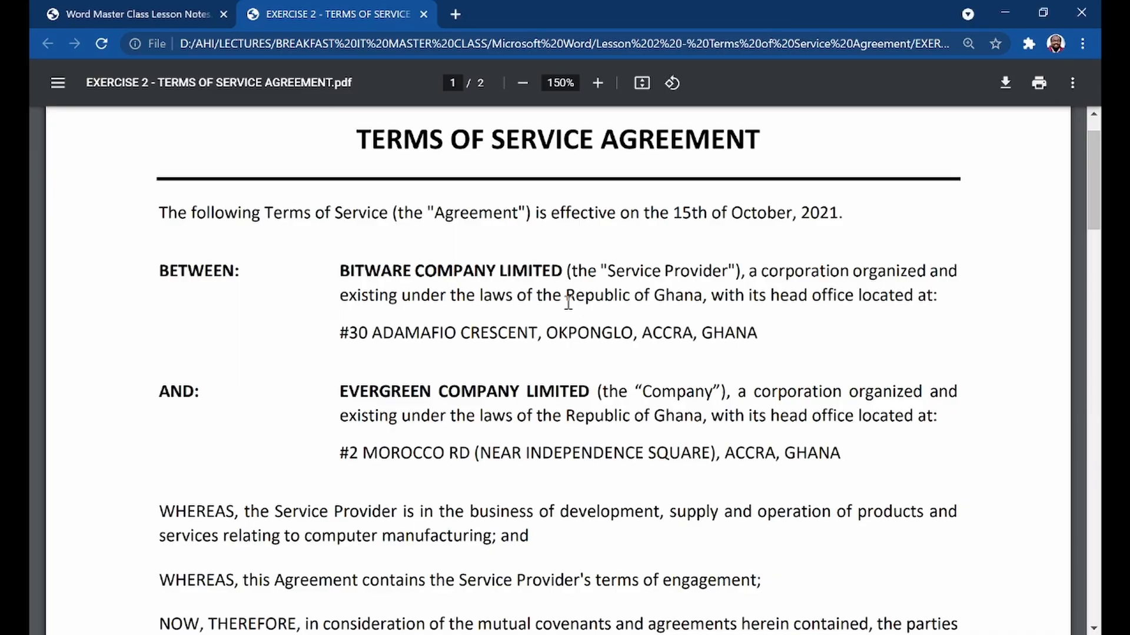
scroll(568, 302, down, 3)
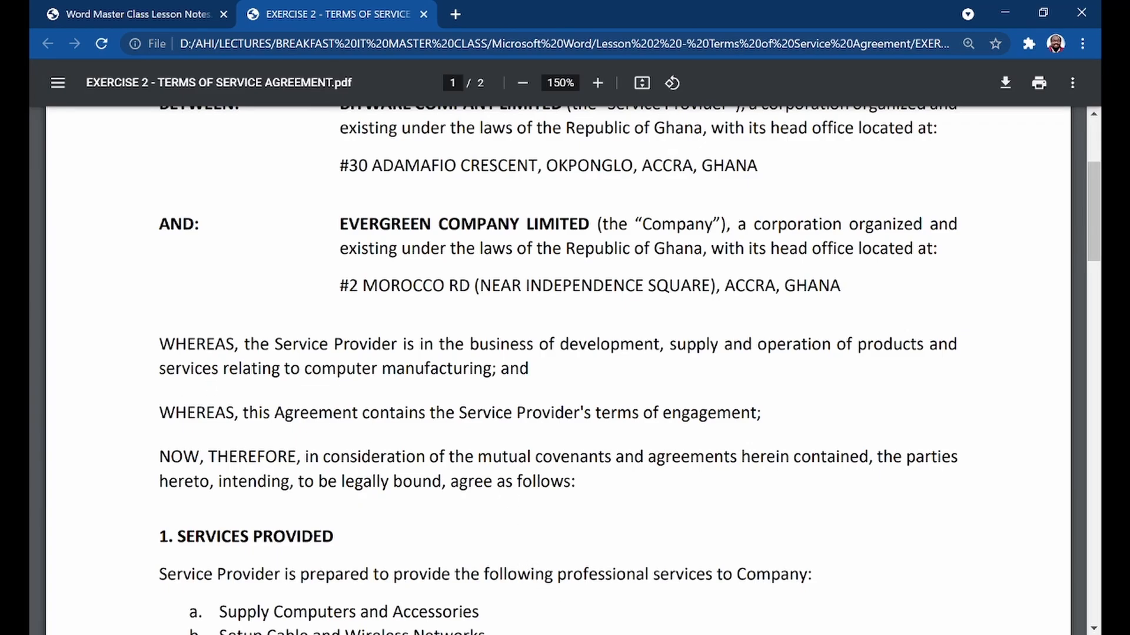
click(566, 634)
click(211, 521)
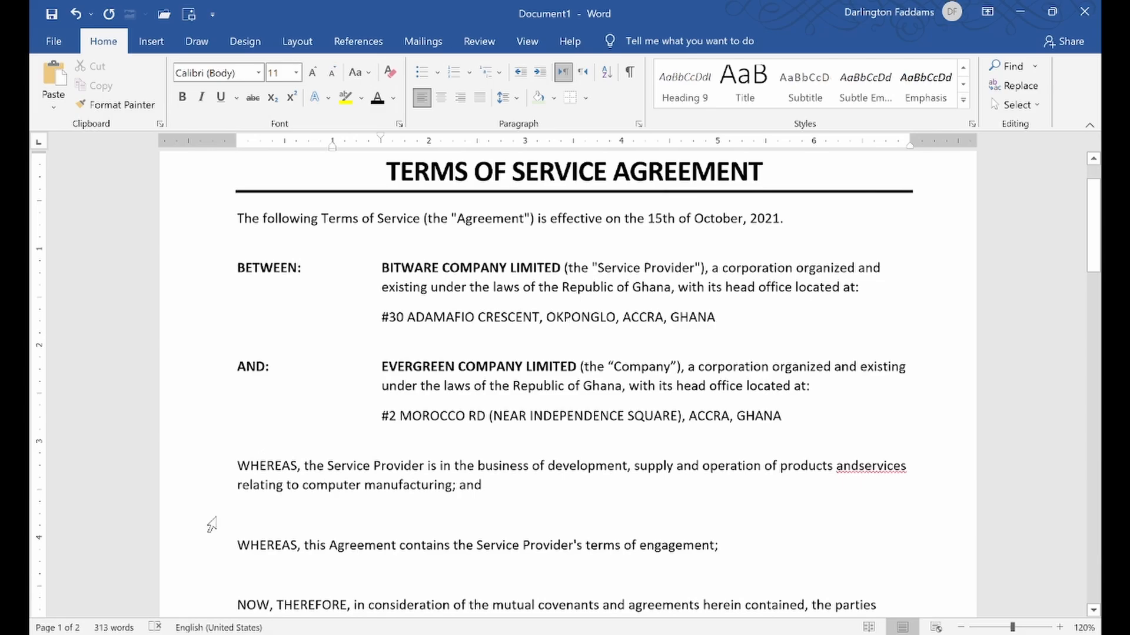
scroll(535, 435, down, 1)
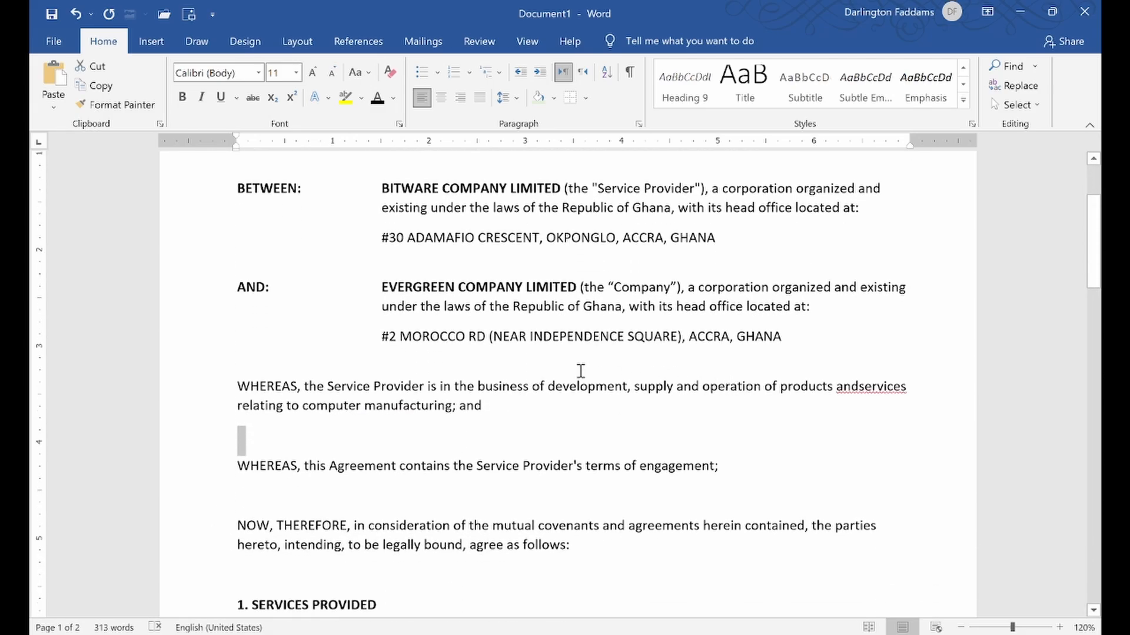
scroll(556, 342, down, 1)
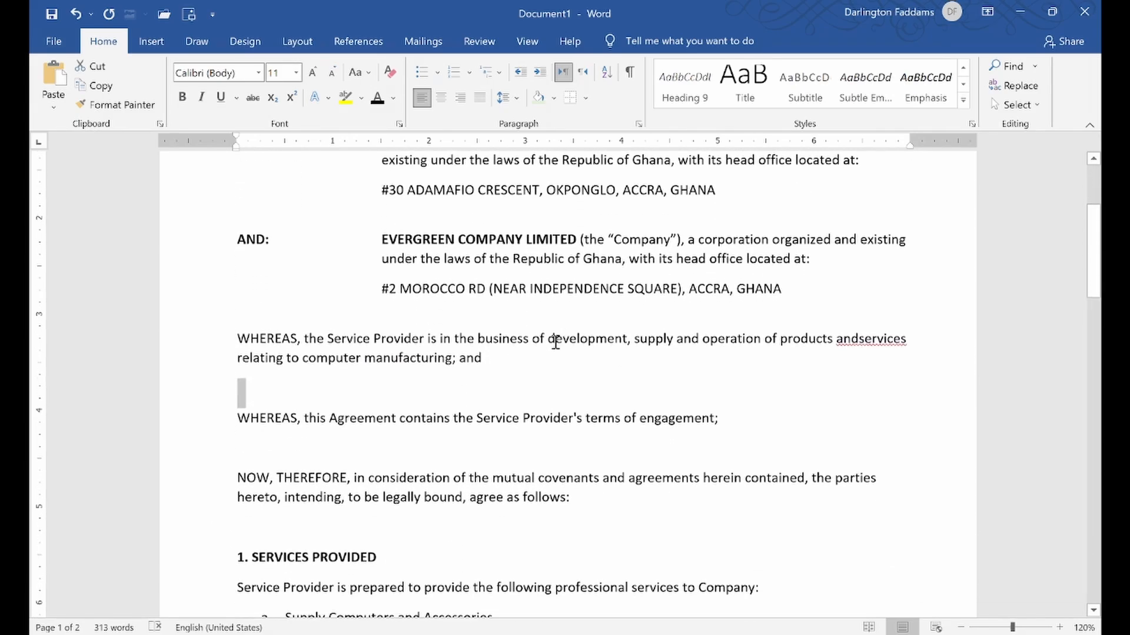
click(516, 101)
click(596, 275)
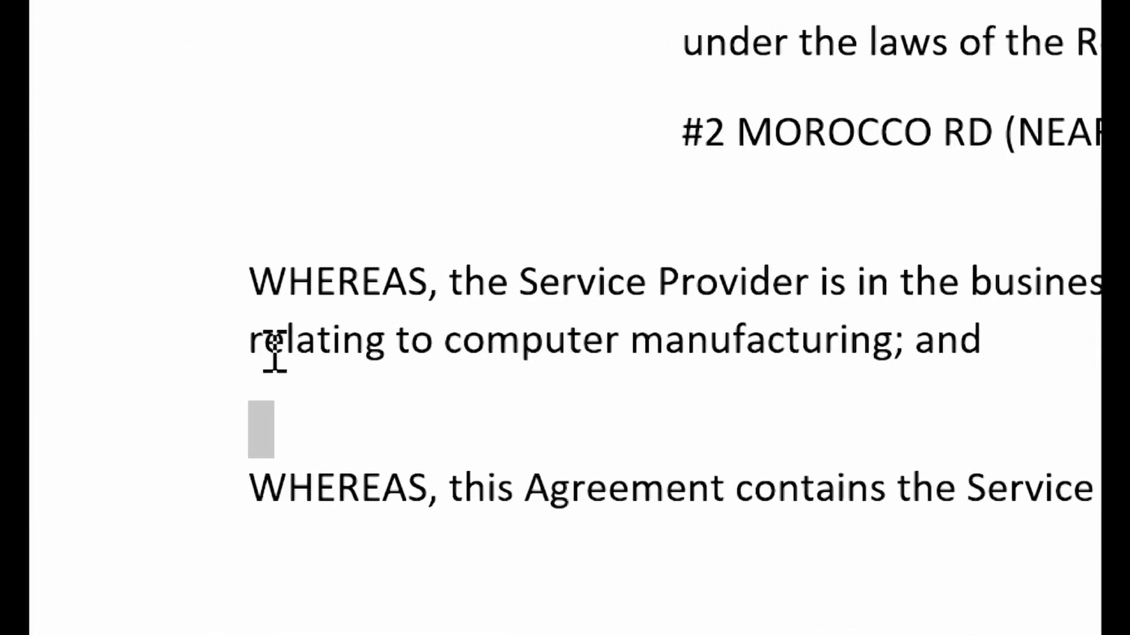
- Remove the space after the first WHEREAS clause, which ends with "relating to computer manufacturing; and"
drag(251, 348, 1021, 355)
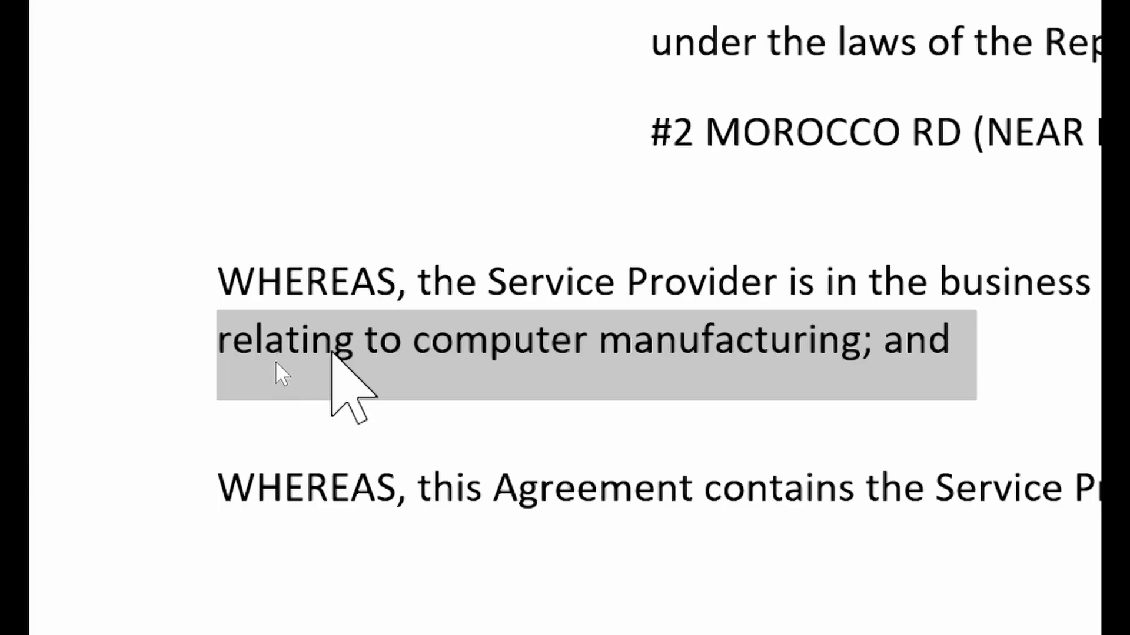
click(253, 425)
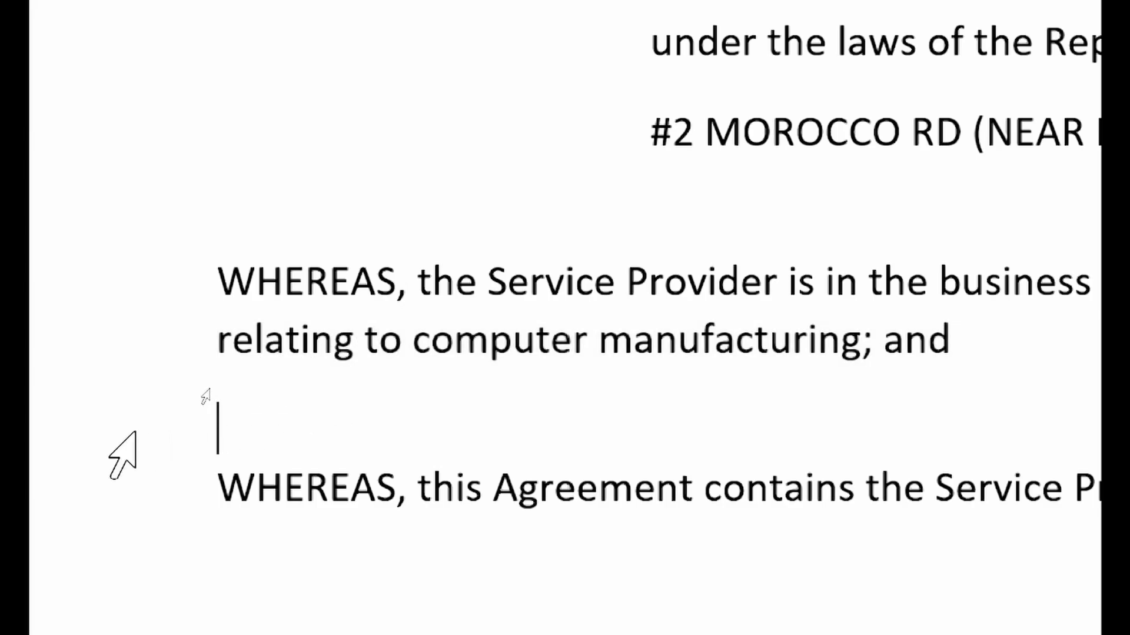
click(138, 435)
click(263, 406)
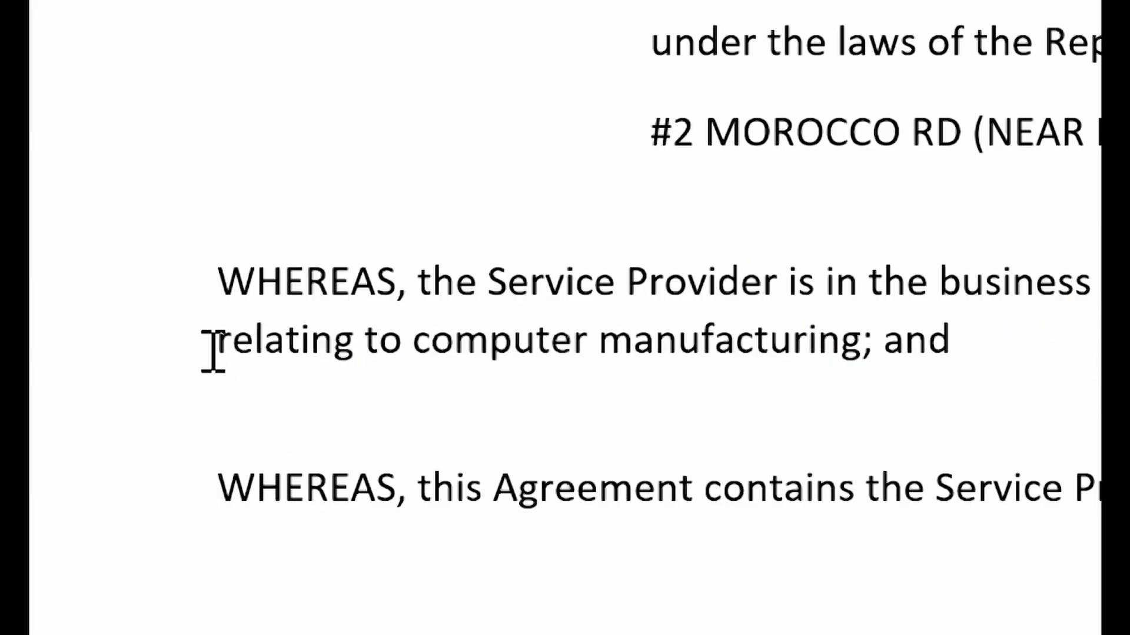
drag(213, 348, 975, 337)
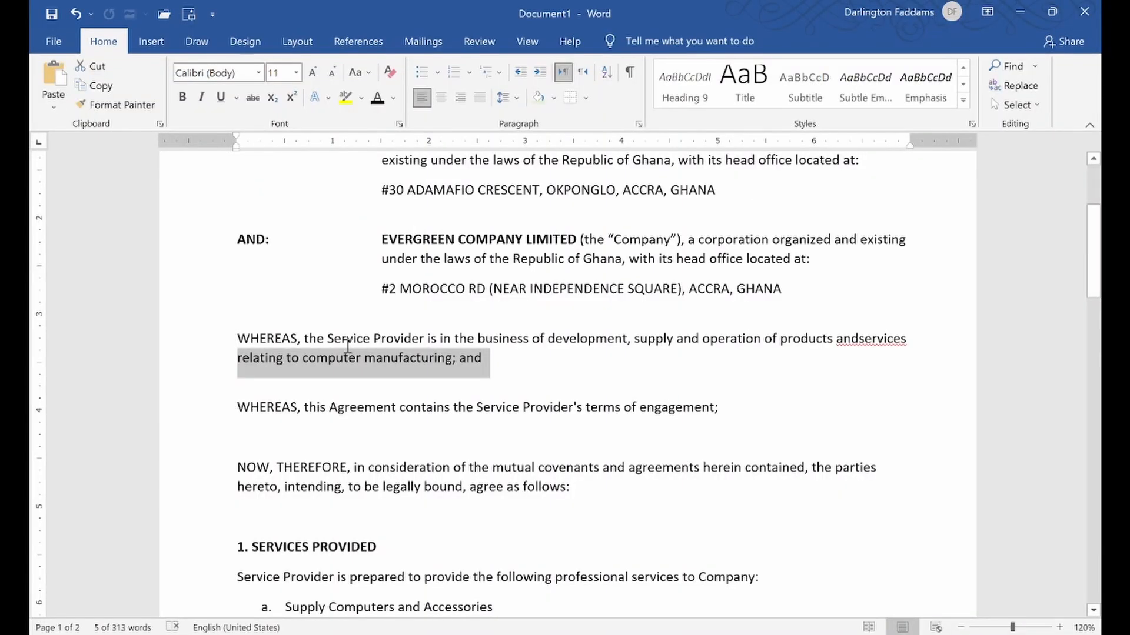
click(510, 97)
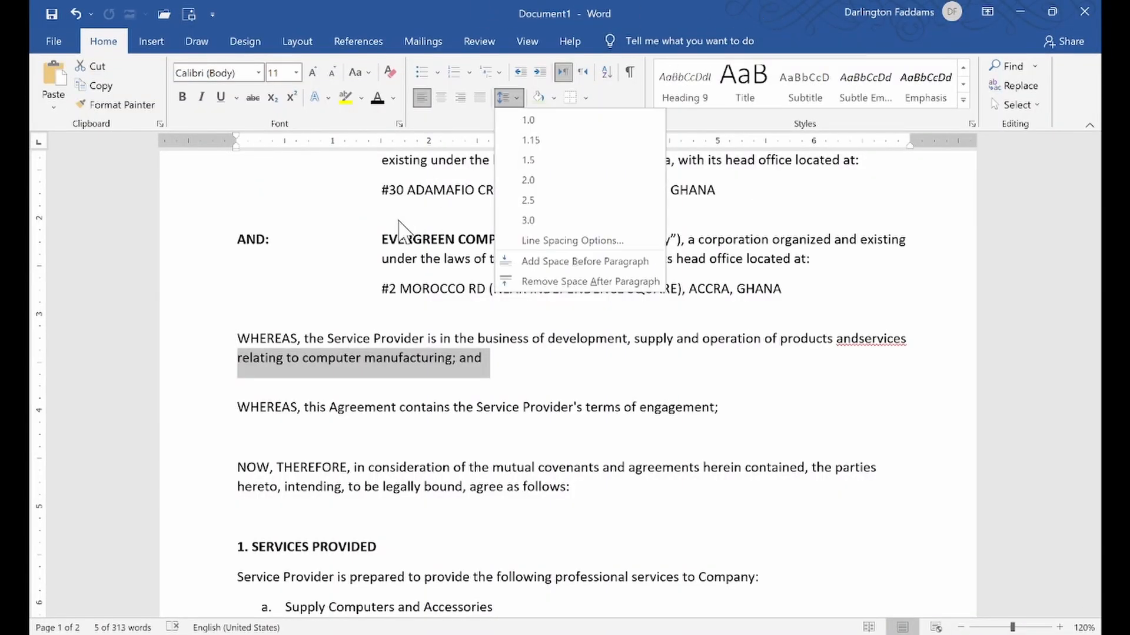
click(530, 281)
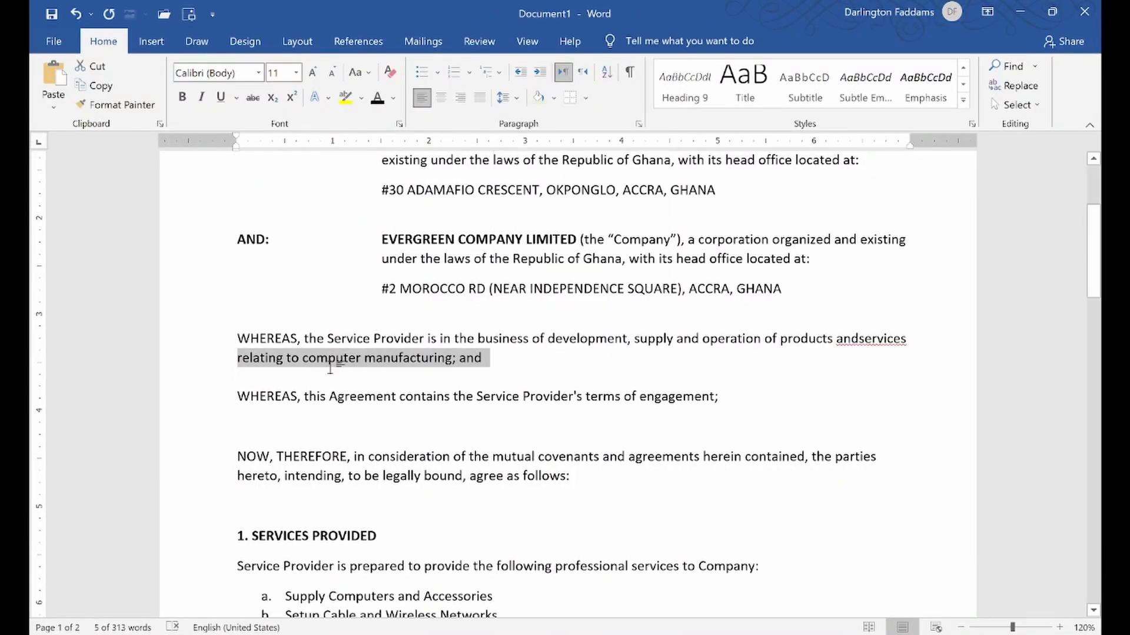
click(263, 368)
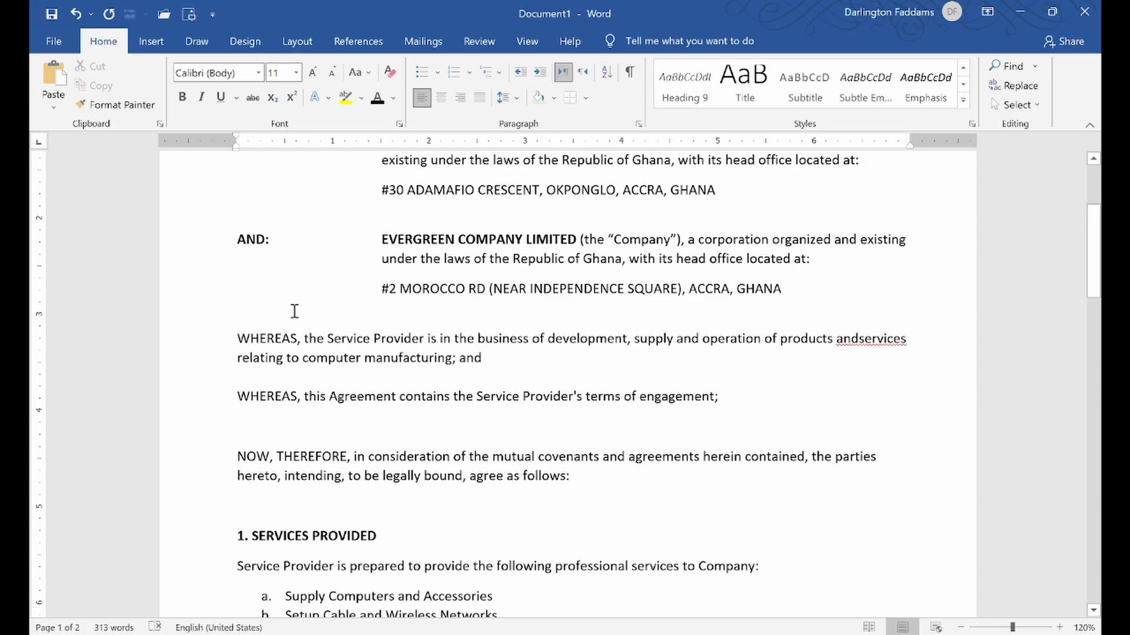
- Select the empty paragraph above the NOW, THEREFORE clause and open its line and paragraph spacing options
click(202, 426)
click(504, 97)
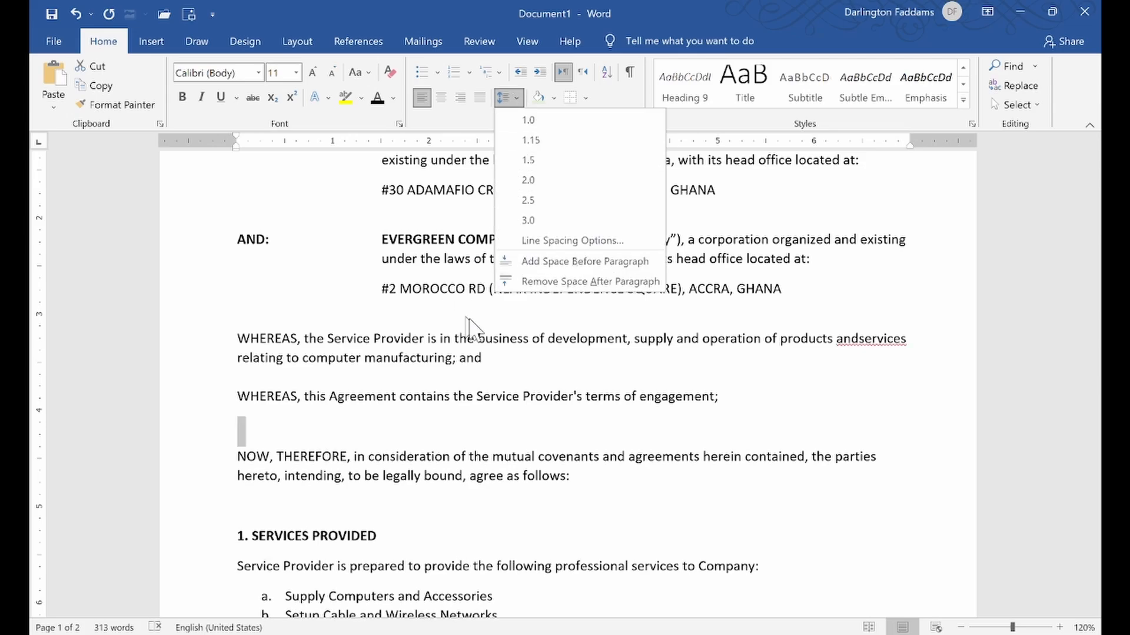
- Remove the paragraph spacing after the blank line above "NOW, THEREFORE" and after the "WHEREAS, this Agreement" paragraph
click(609, 297)
key(BackSpace)
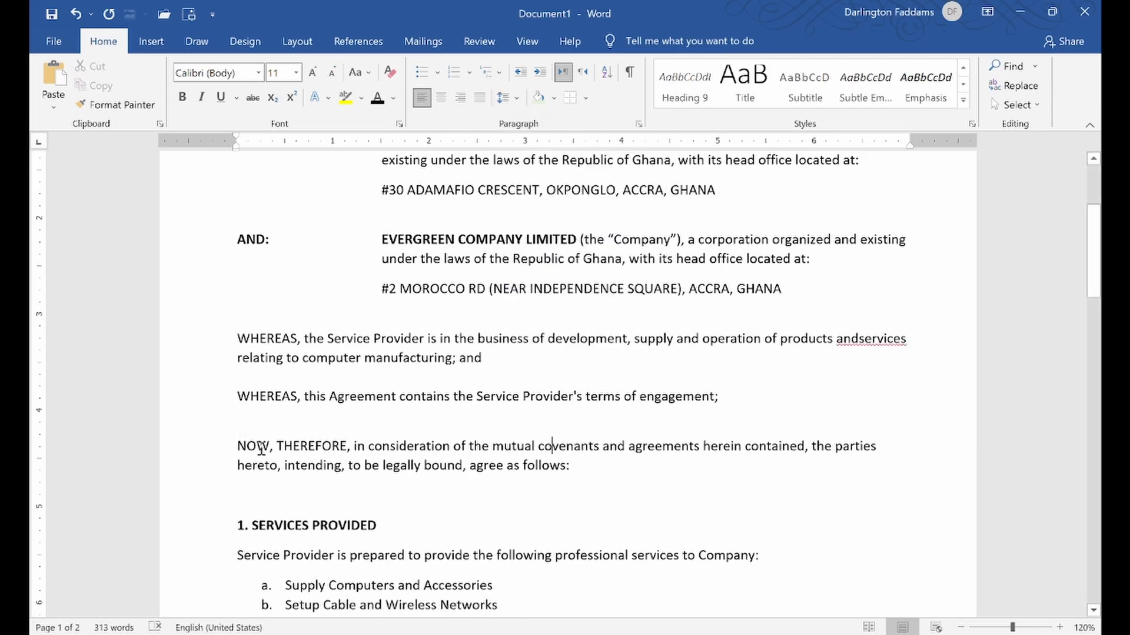
click(206, 408)
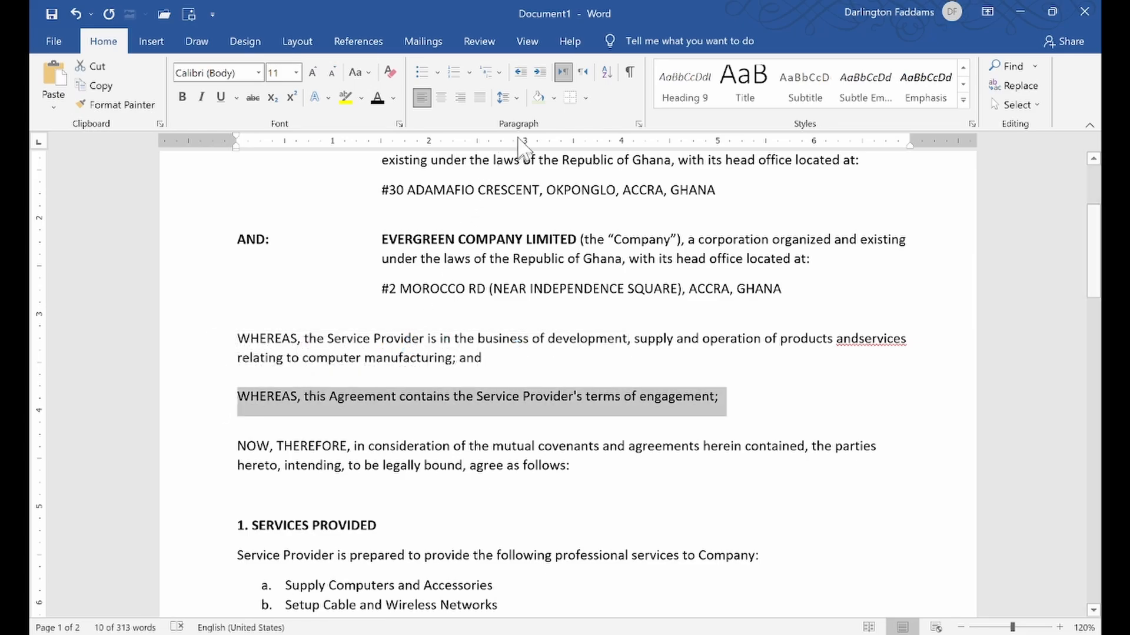
click(510, 97)
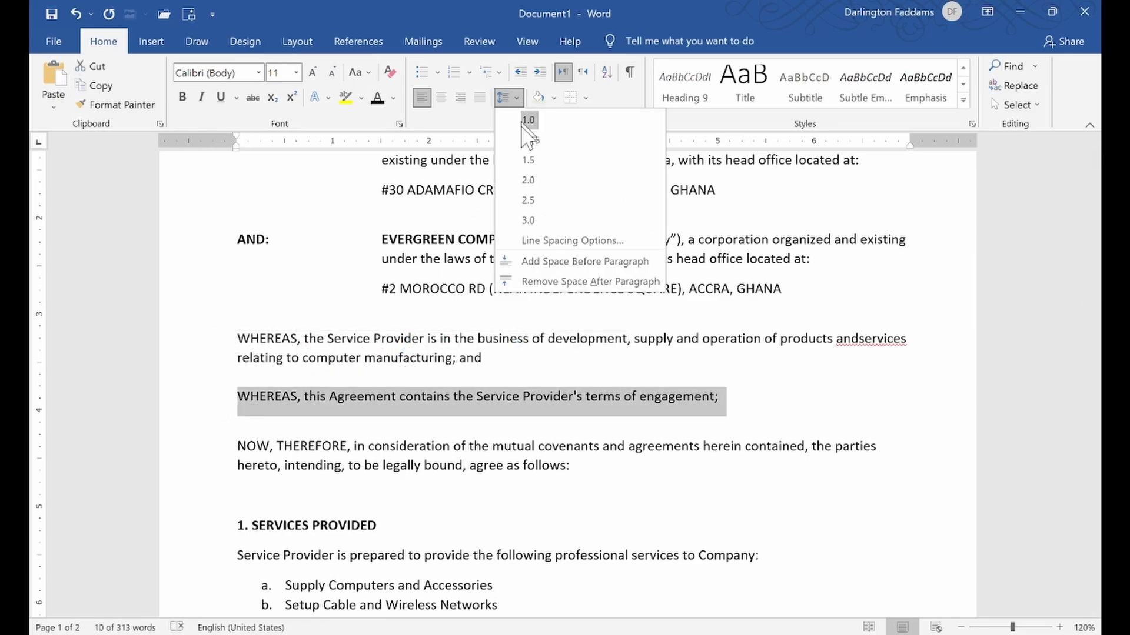
click(568, 283)
click(582, 436)
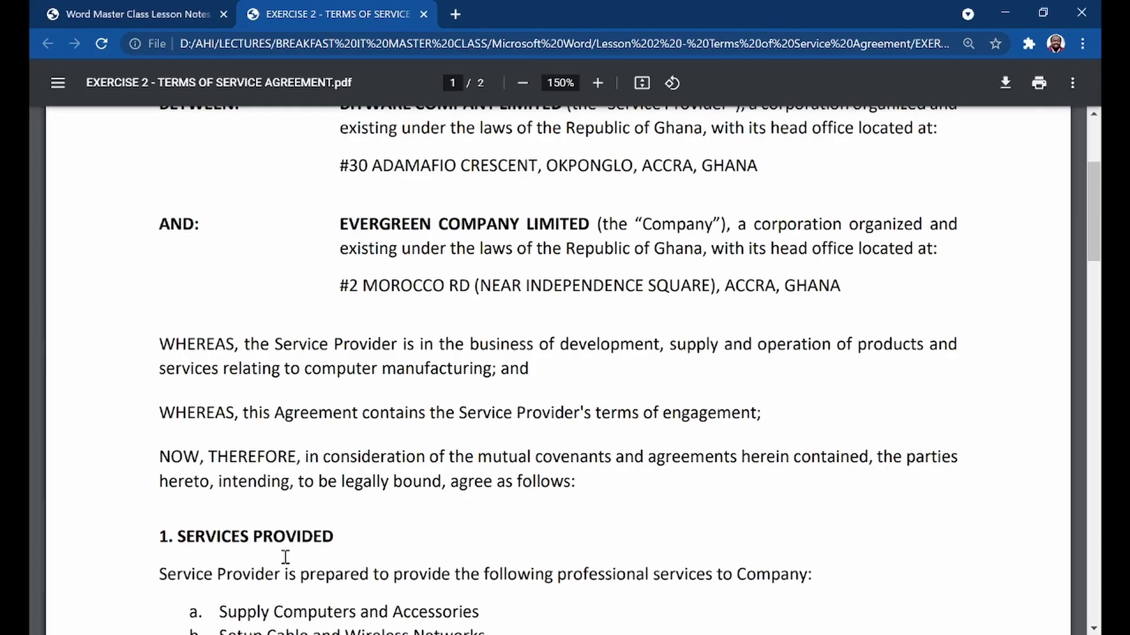
- Check the reference PDF's spacing and remove the space after the blank line above the "1. SERVICES PROVIDED" heading in Word
scroll(285, 557, down, 3)
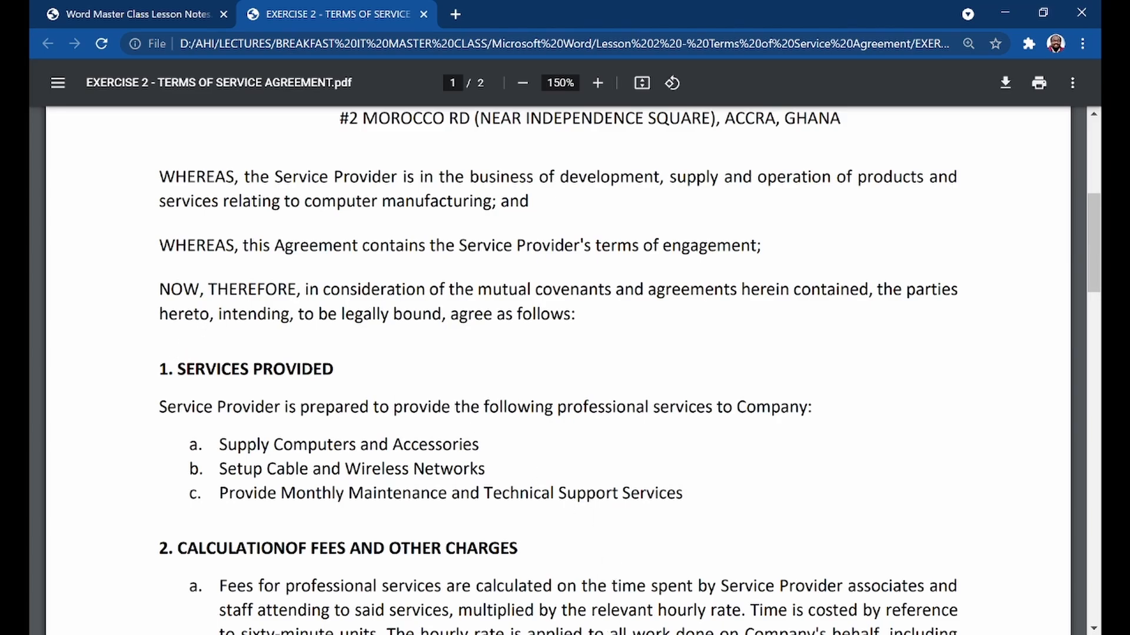
click(594, 634)
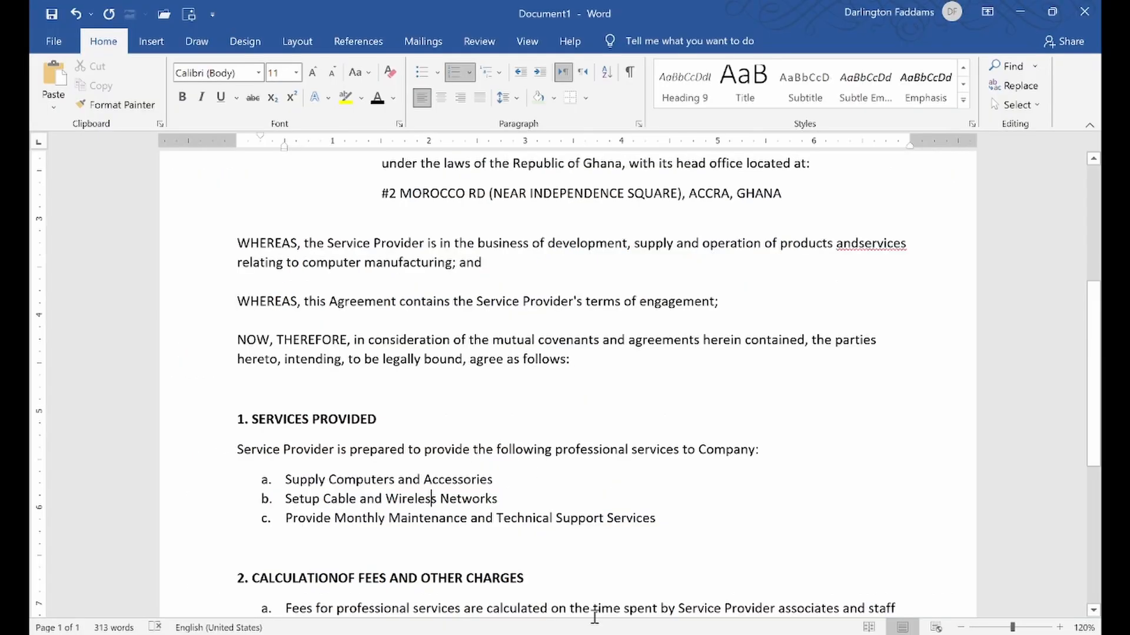
click(189, 388)
click(505, 98)
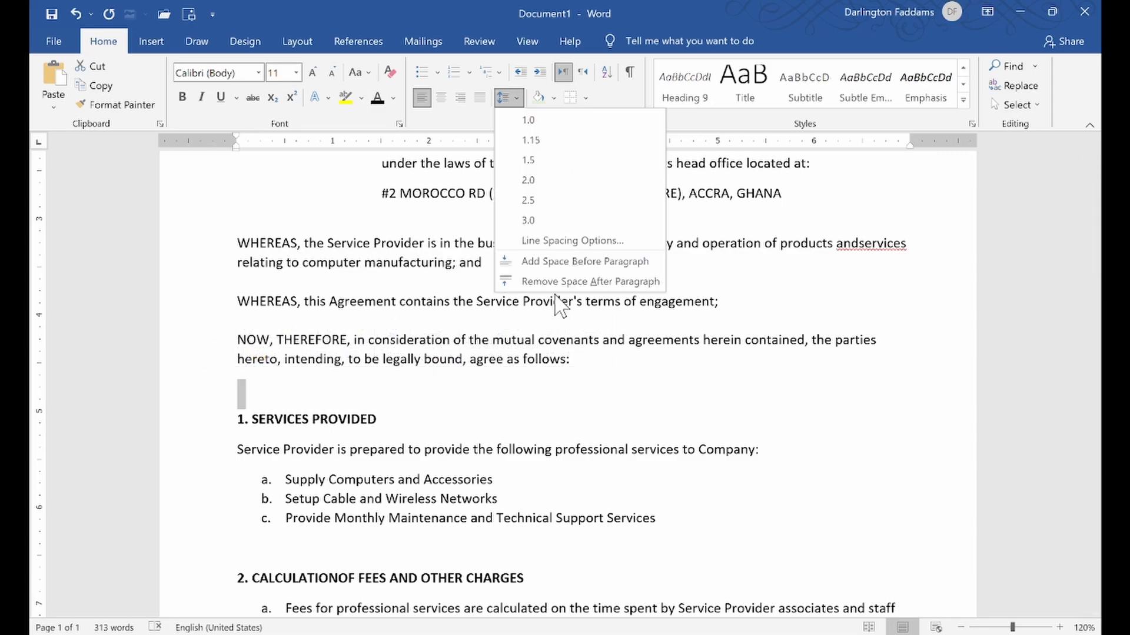
click(562, 280)
click(310, 370)
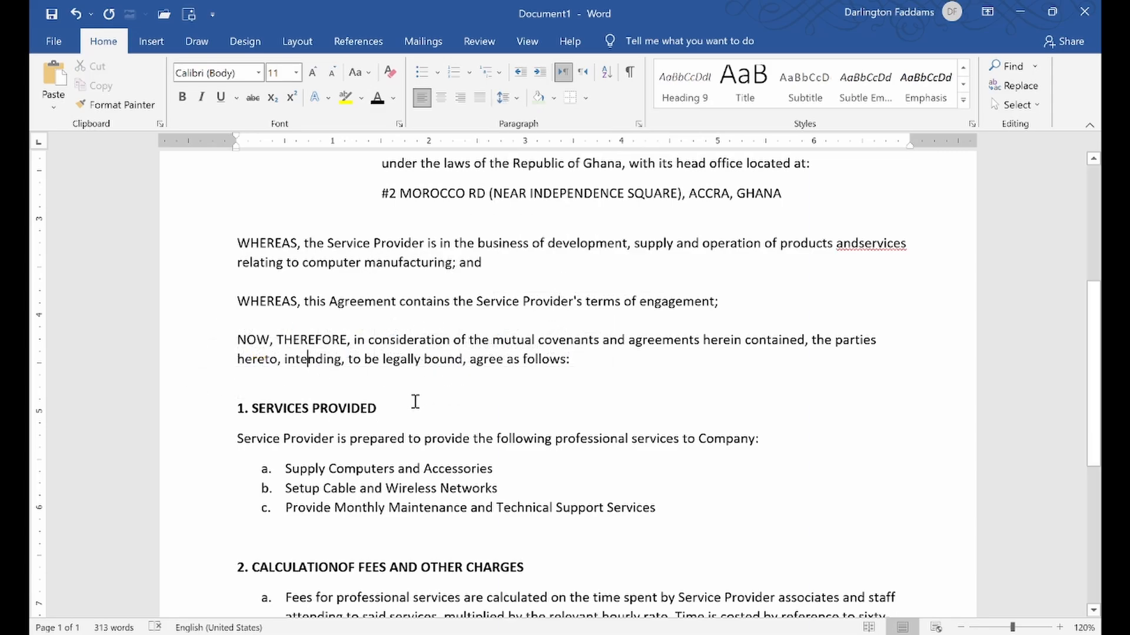
key(alt+Tab)
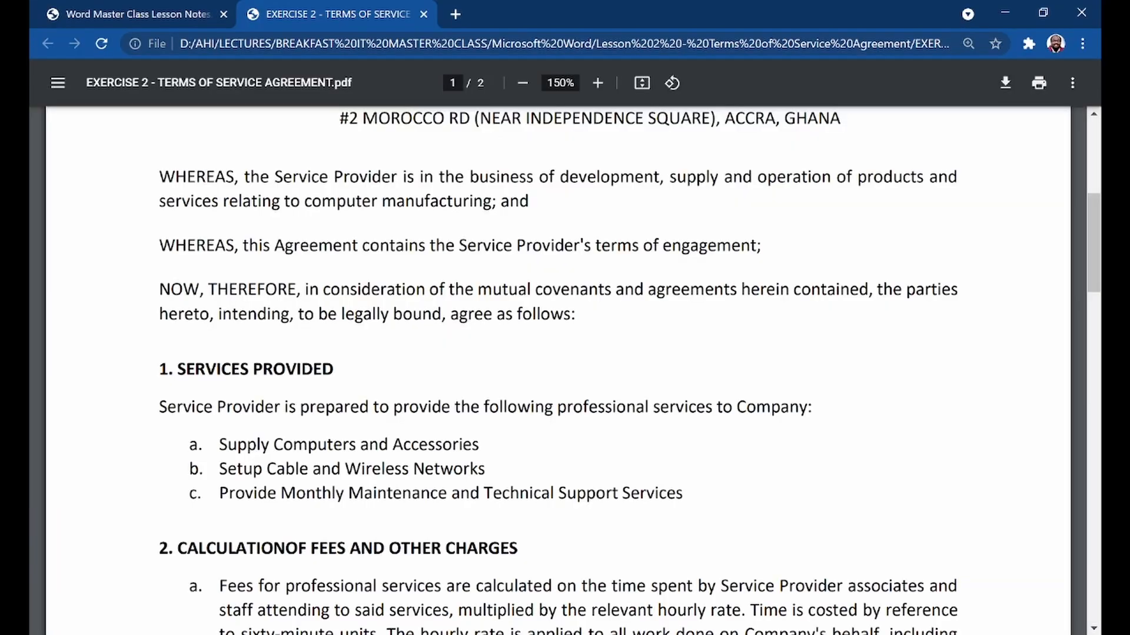
key(alt+Tab)
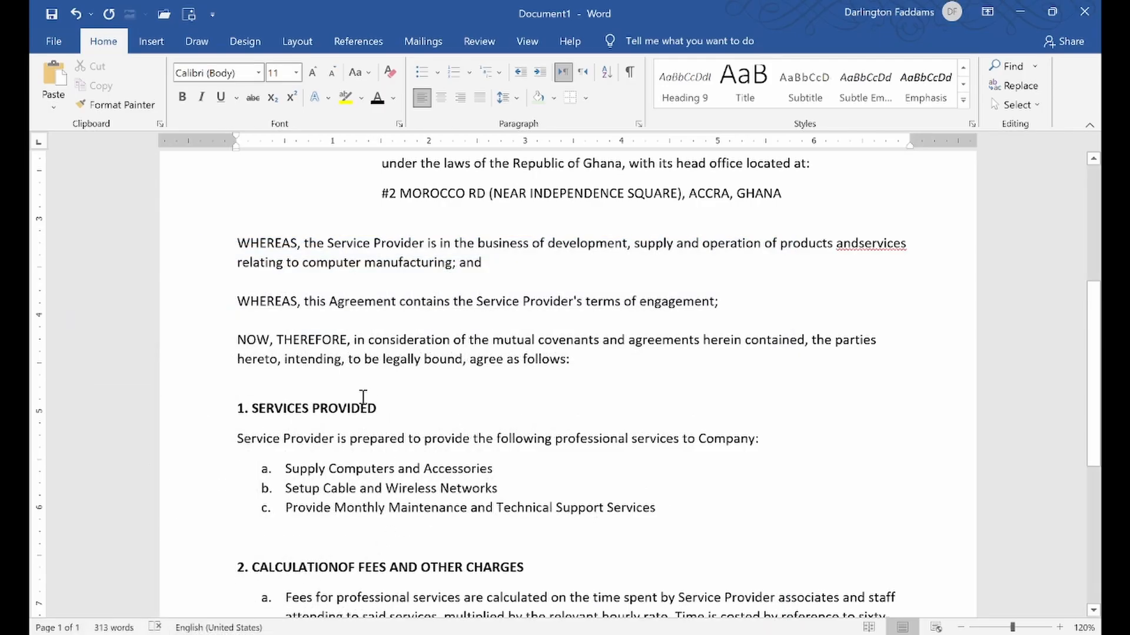
- Remove the space after the blank line above the section 2 fees heading in Word, using the reference PDF as a guide
scroll(387, 385, down, 1)
scroll(387, 385, down, 1)
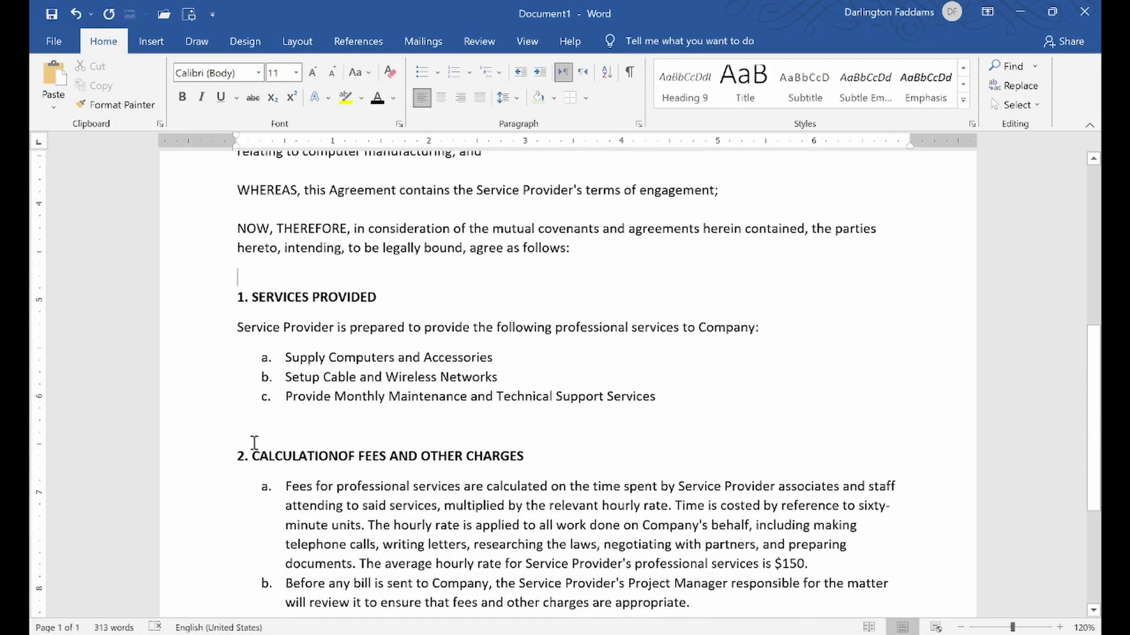
click(181, 432)
key(alt+Tab)
scroll(295, 411, down, 1)
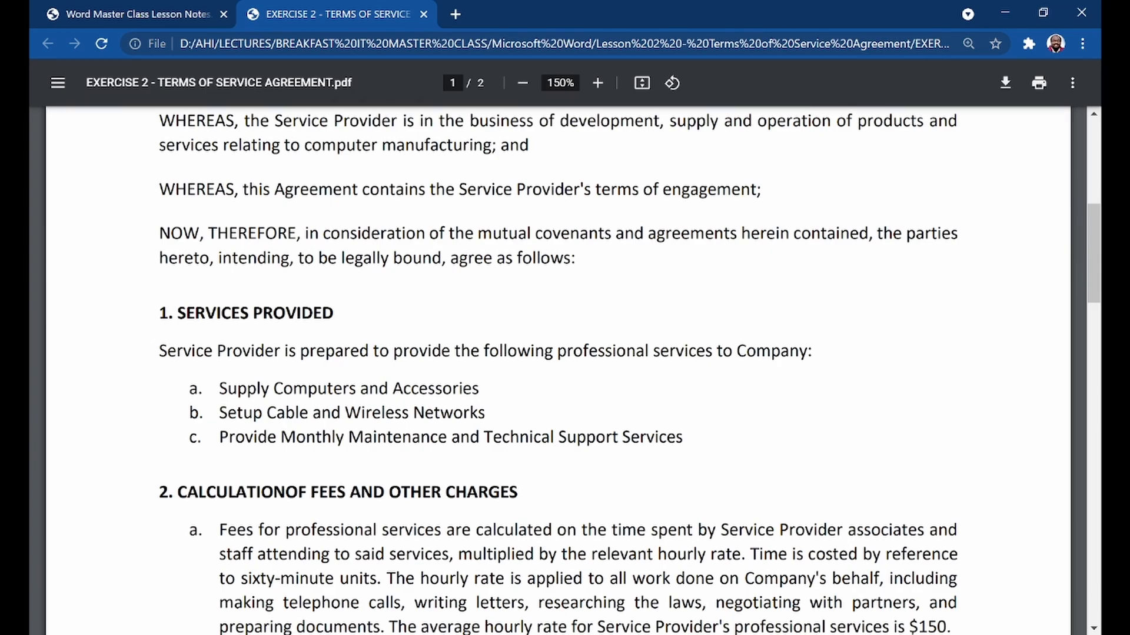
key(alt+Tab)
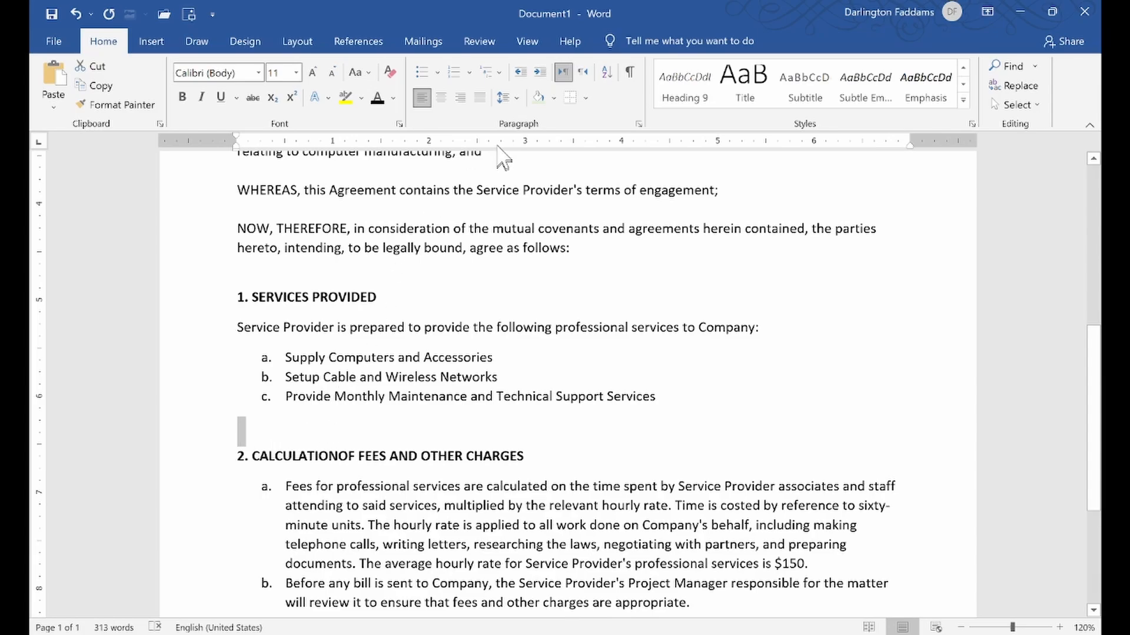
click(507, 99)
click(584, 283)
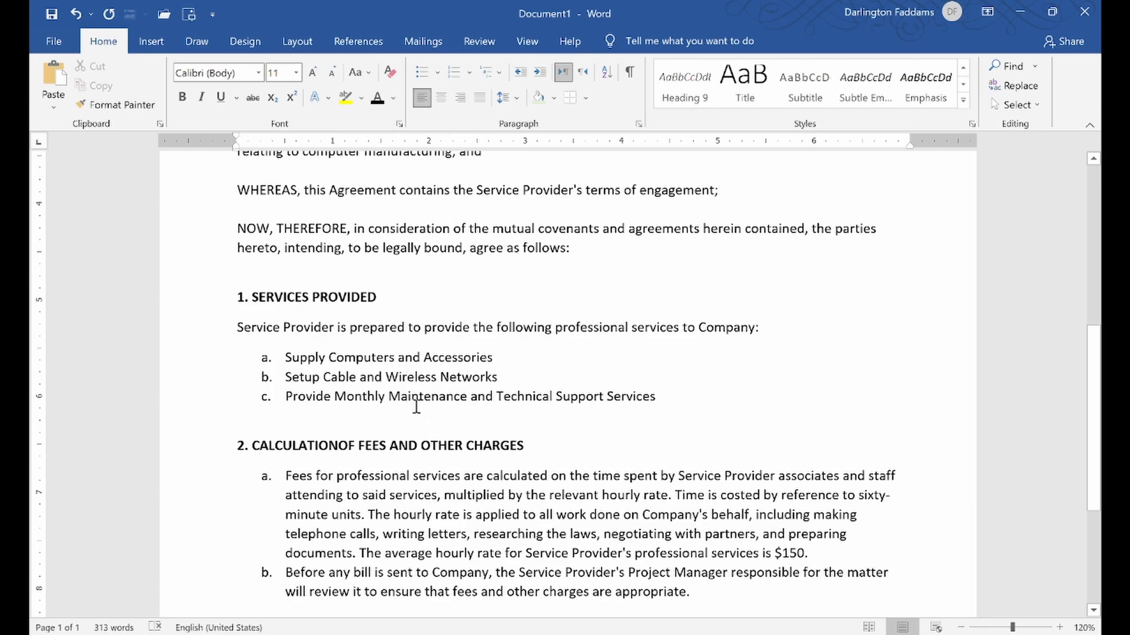
- Following the reference PDF, insert an unnumbered blank line between items a and b of section 2 in the Word document
scroll(422, 402, down, 1)
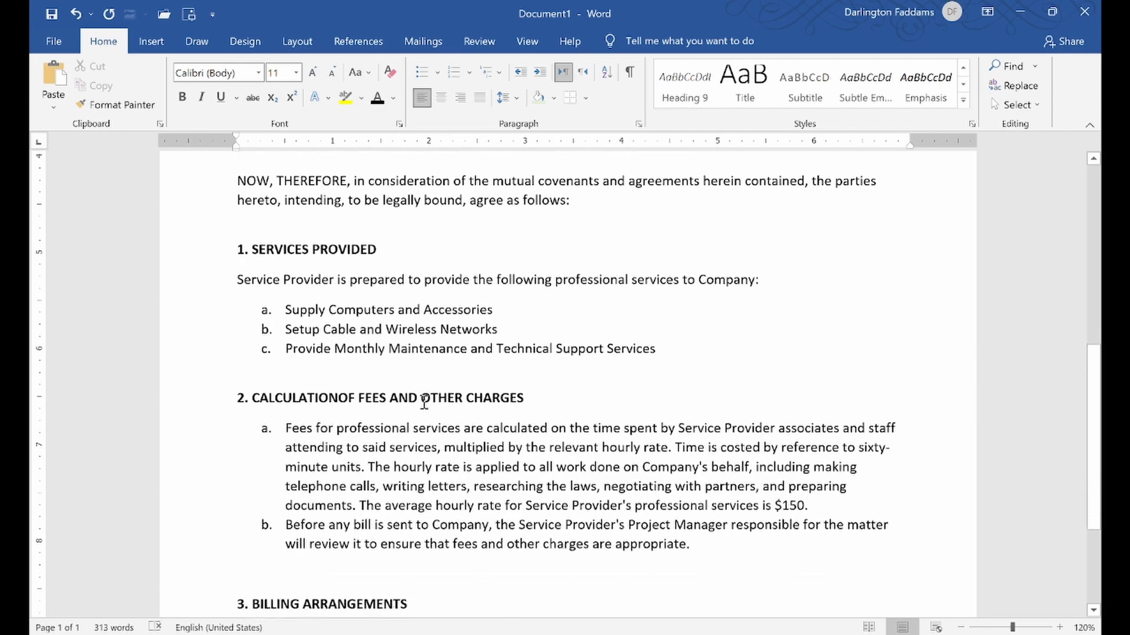
click(148, 634)
scroll(406, 413, down, 2)
scroll(397, 408, down, 3)
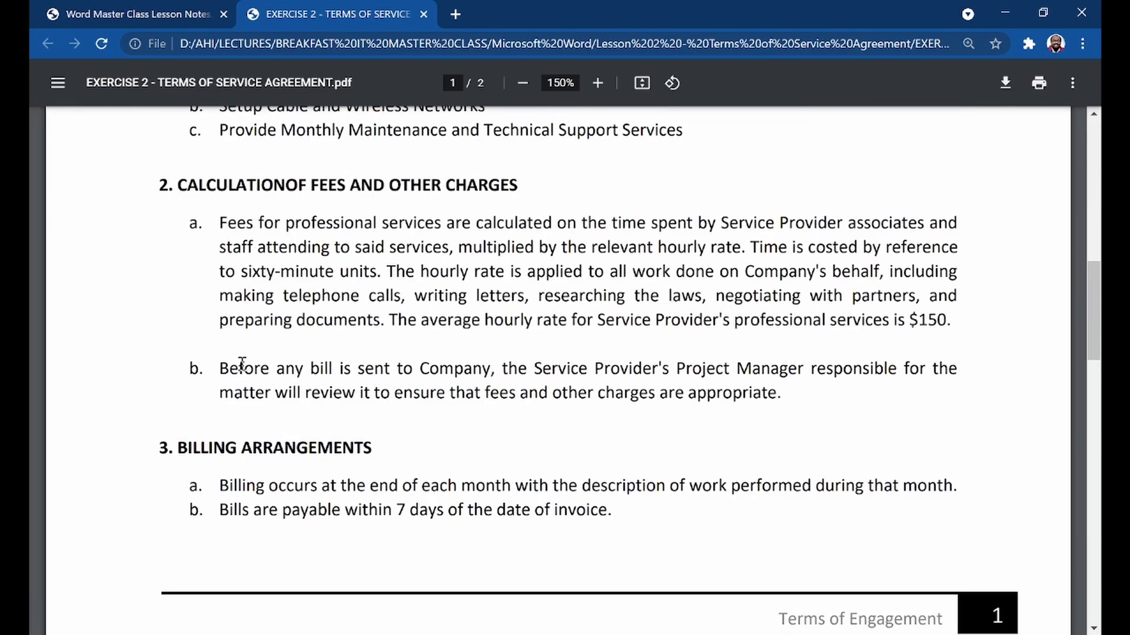
click(235, 634)
scroll(544, 523, down, 1)
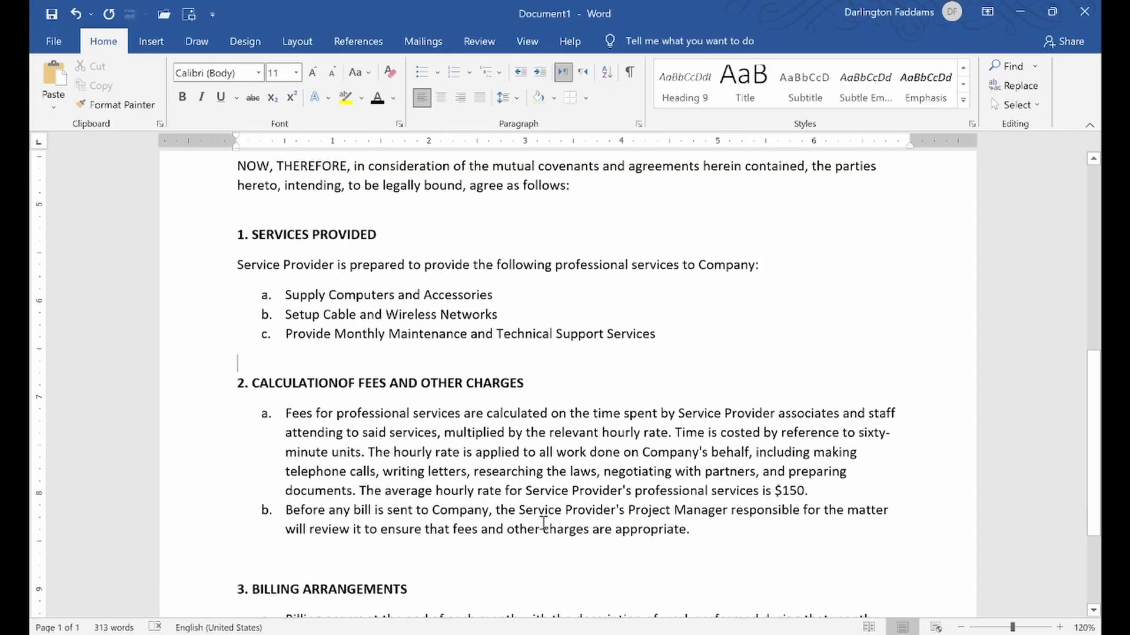
scroll(543, 523, down, 5)
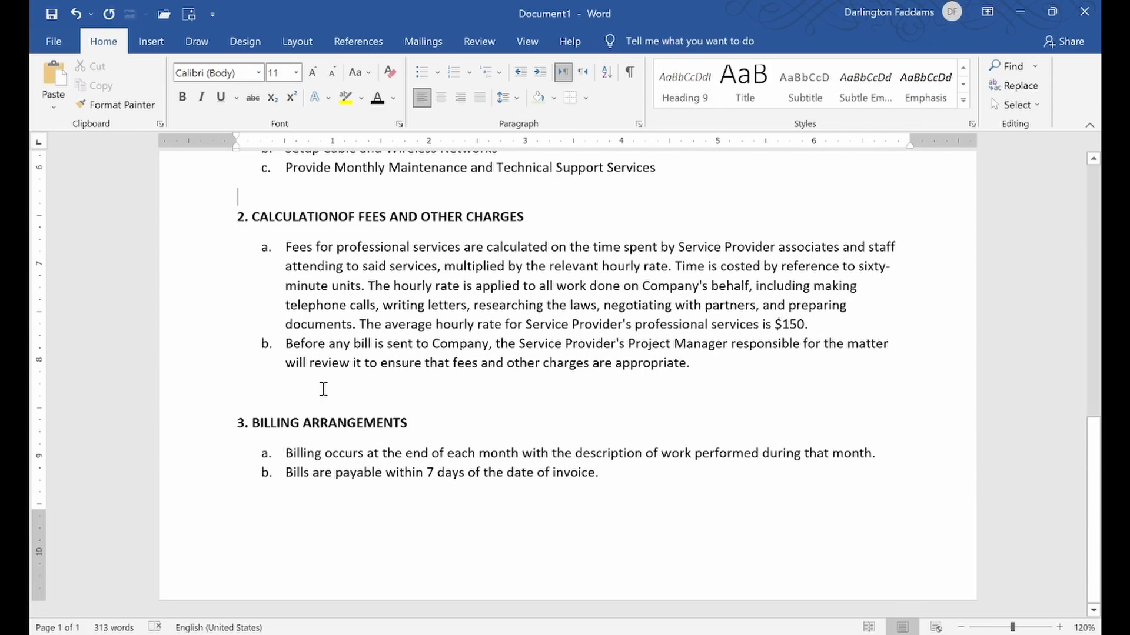
click(292, 331)
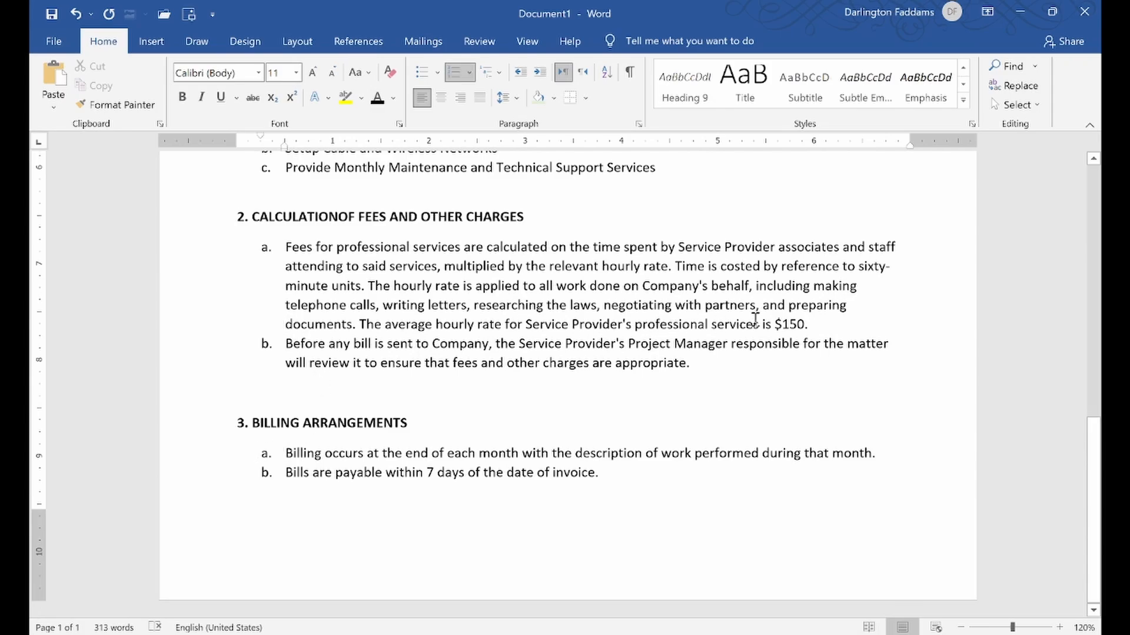
click(821, 321)
key(Return)
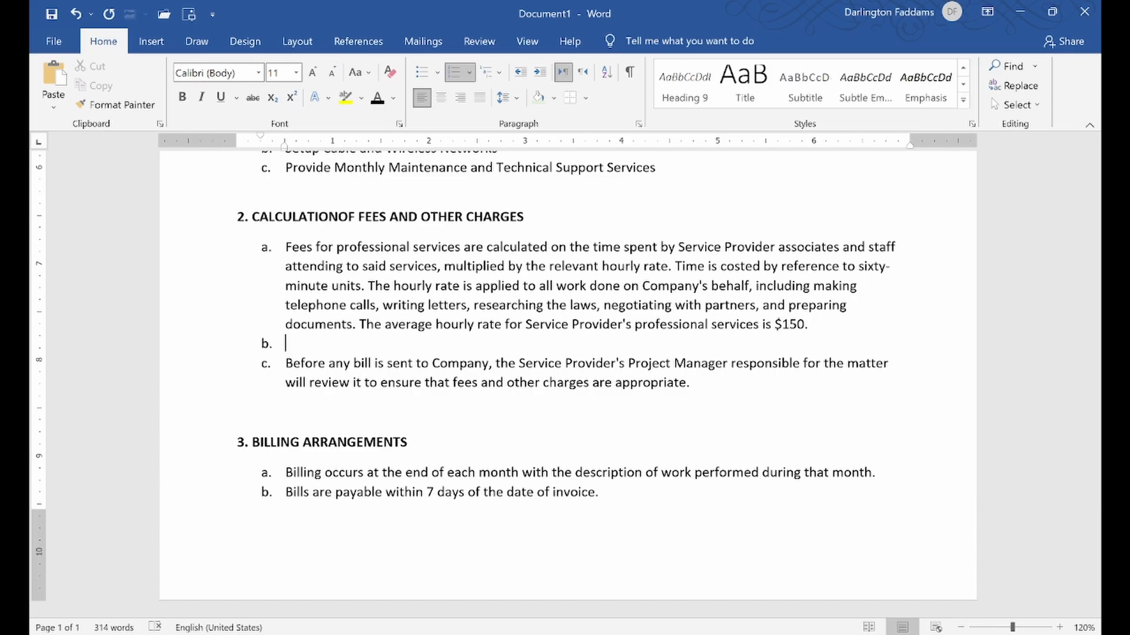
key(BackSpace)
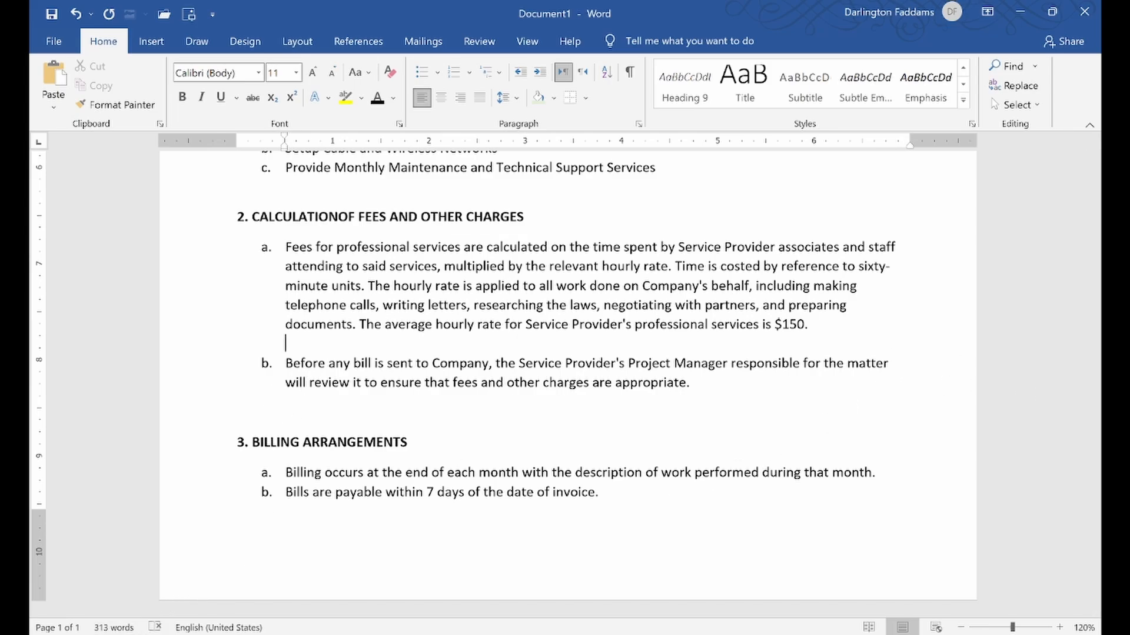
- Check the reference PDF and remove the space after the blank line above the "3. BILLING ARRANGEMENTS" heading in Word
key(alt+Tab)
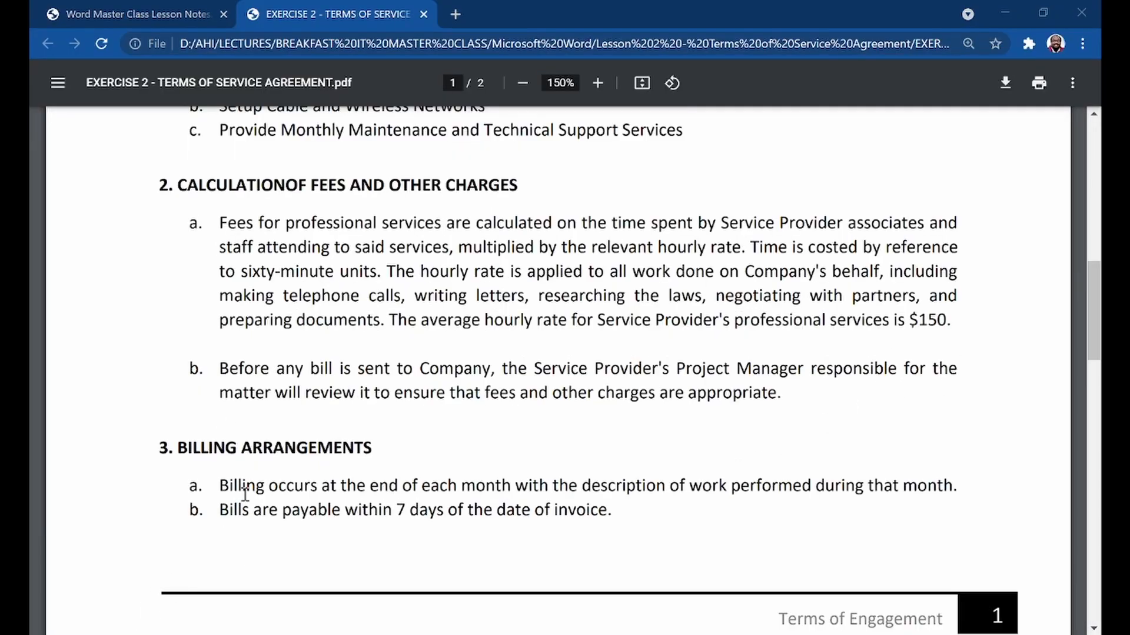
key(alt+Tab)
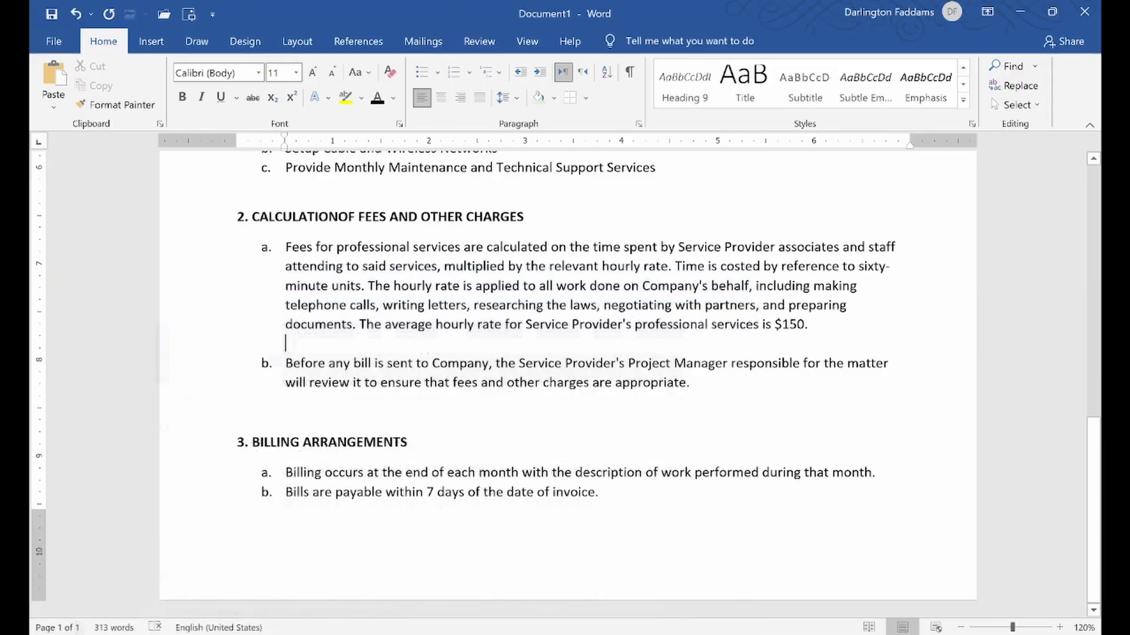
click(212, 418)
key(alt+Tab)
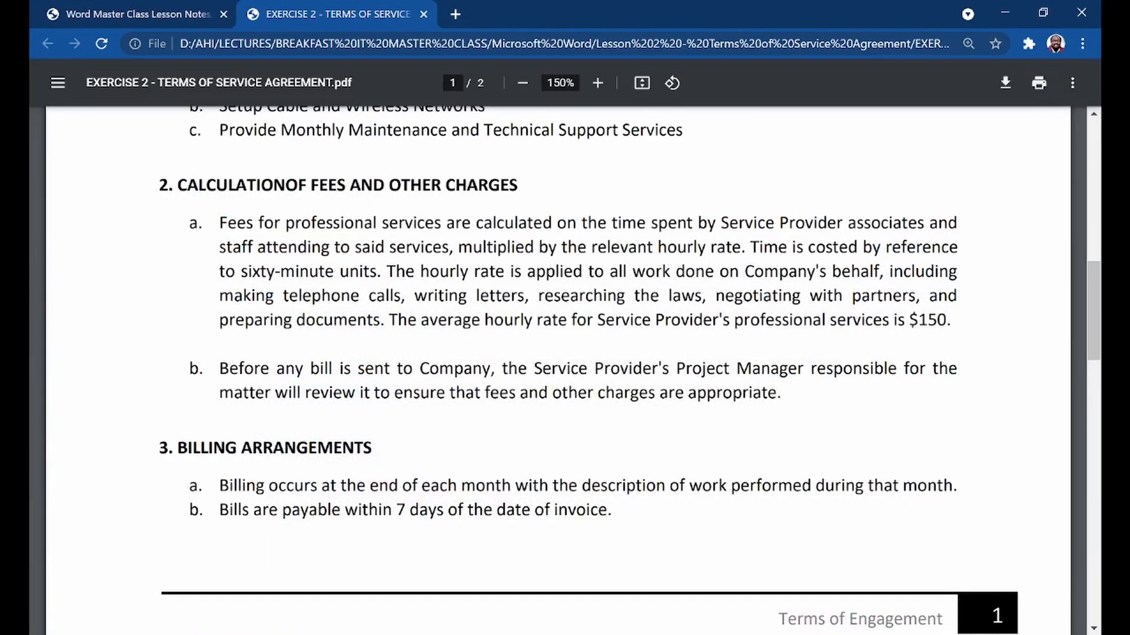
key(alt+Tab)
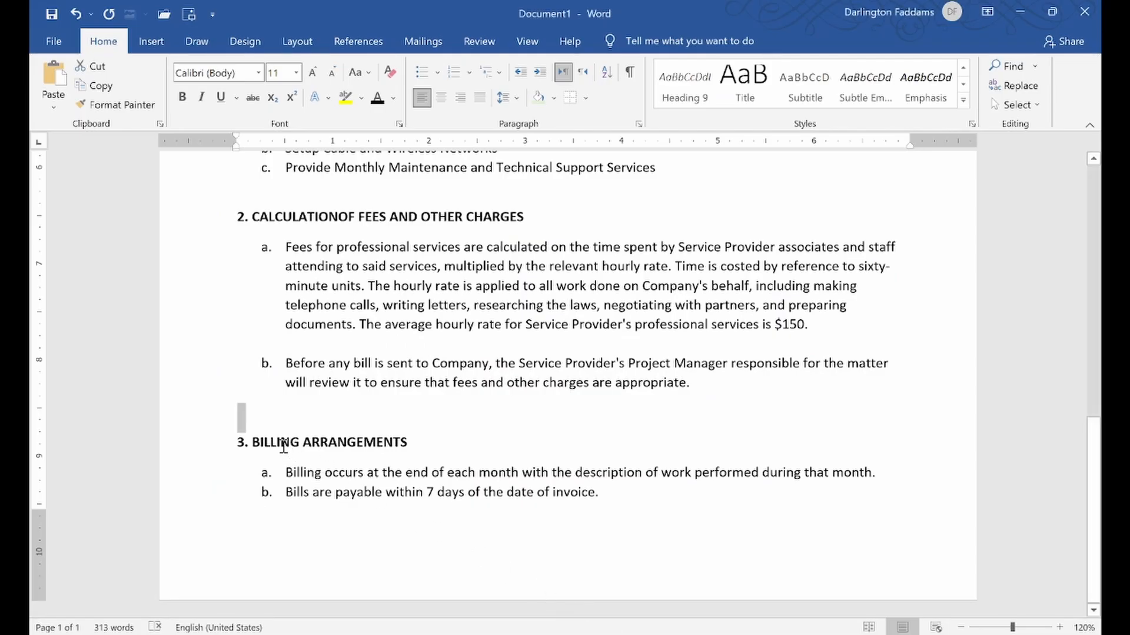
click(506, 98)
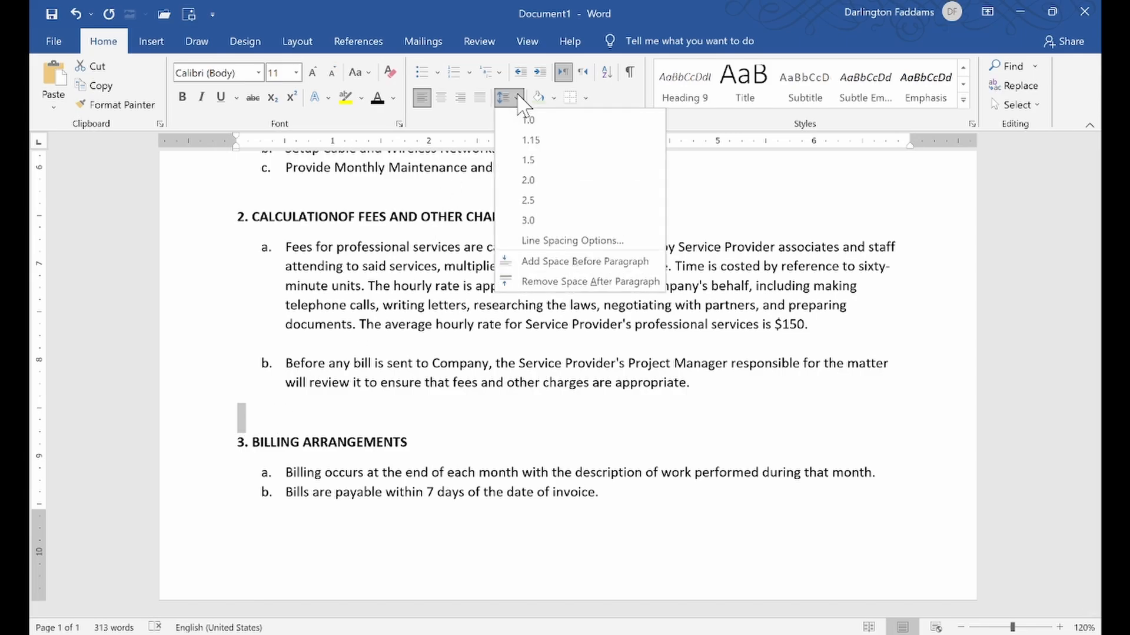
click(544, 283)
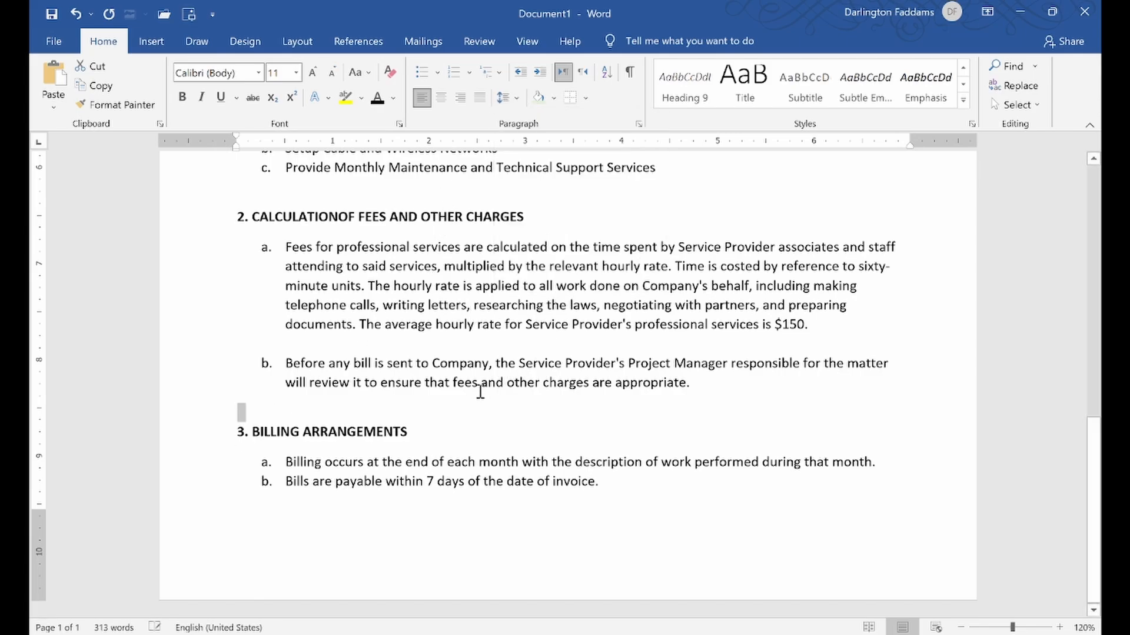
click(462, 416)
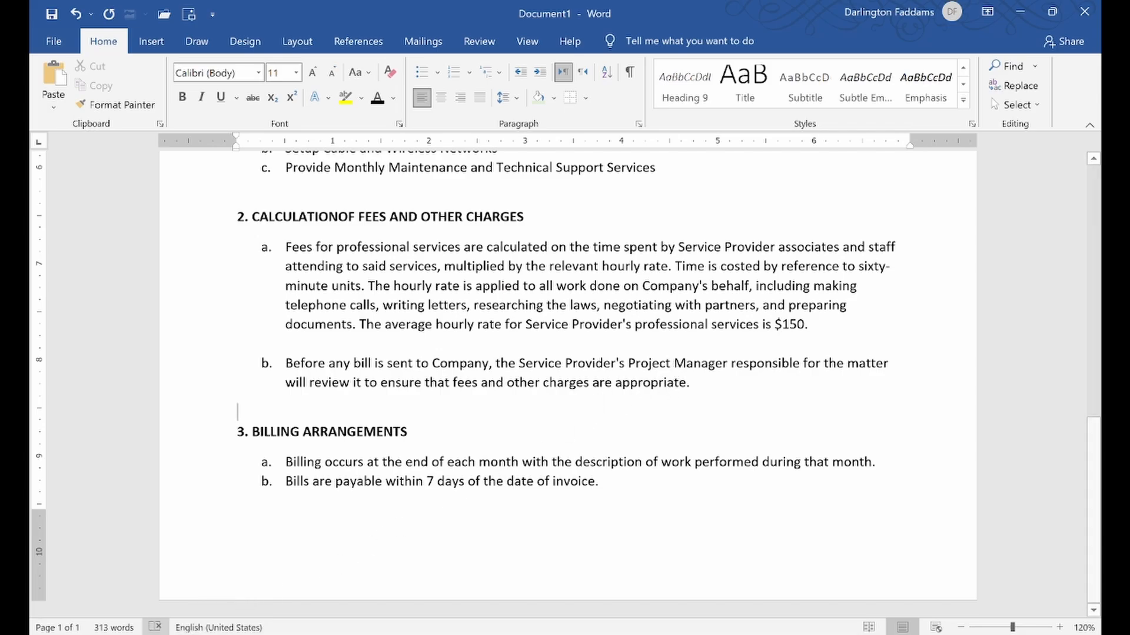
- Compare the Word agreement's layout with the reference PDF, going from the billing section back up to the title
click(131, 634)
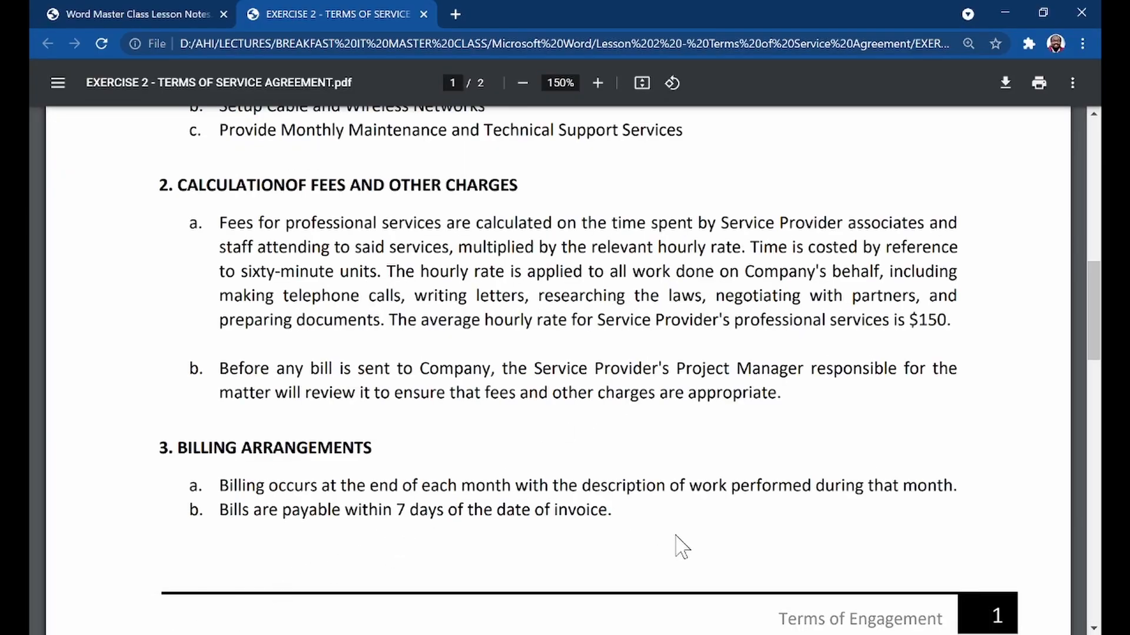
click(591, 634)
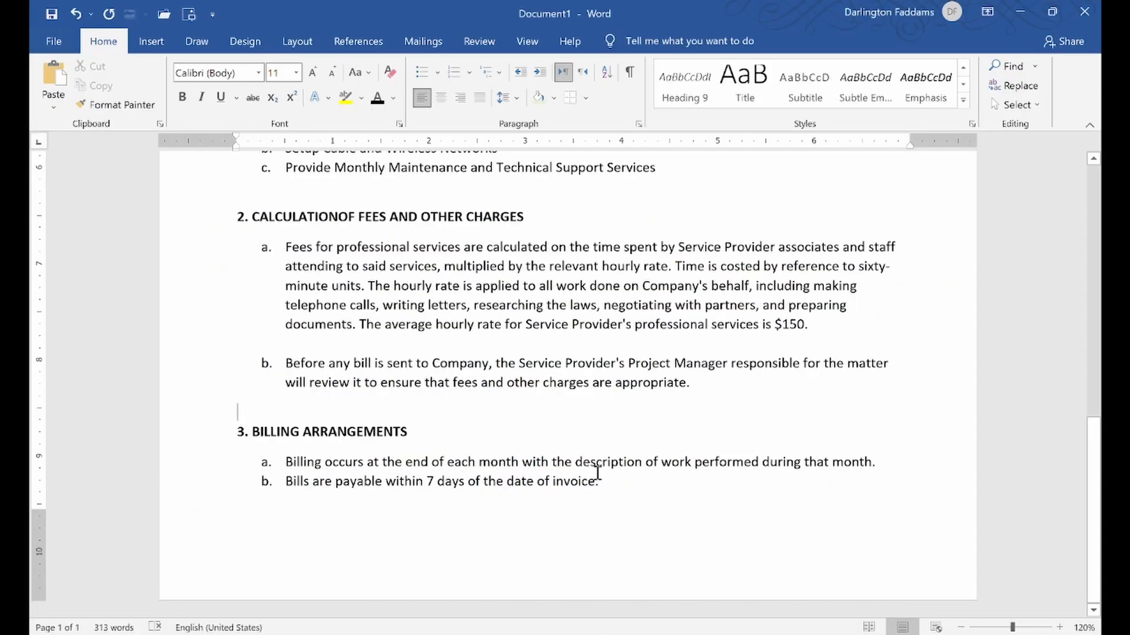
scroll(605, 442, up, 5)
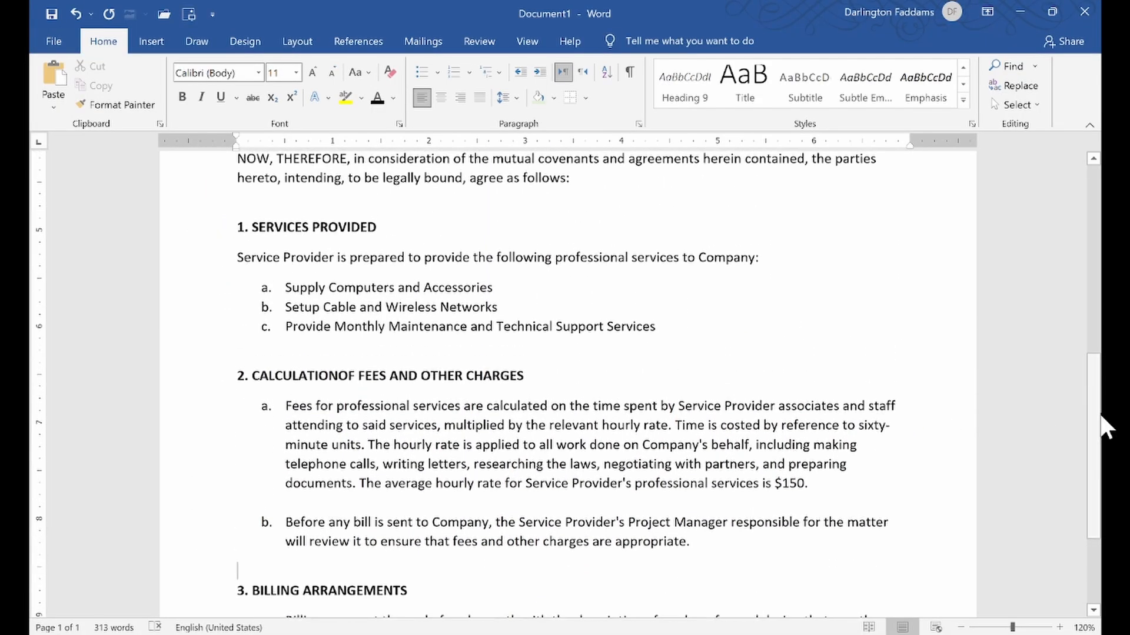
drag(1098, 474, 1099, 252)
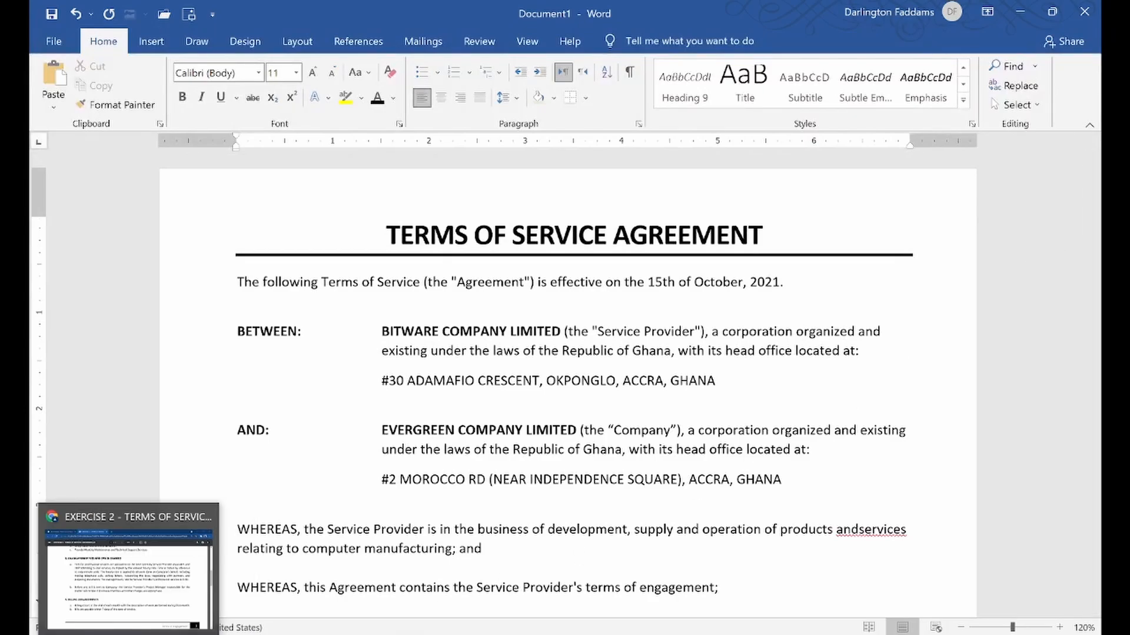
scroll(833, 515, down, 1)
scroll(834, 515, down, 1)
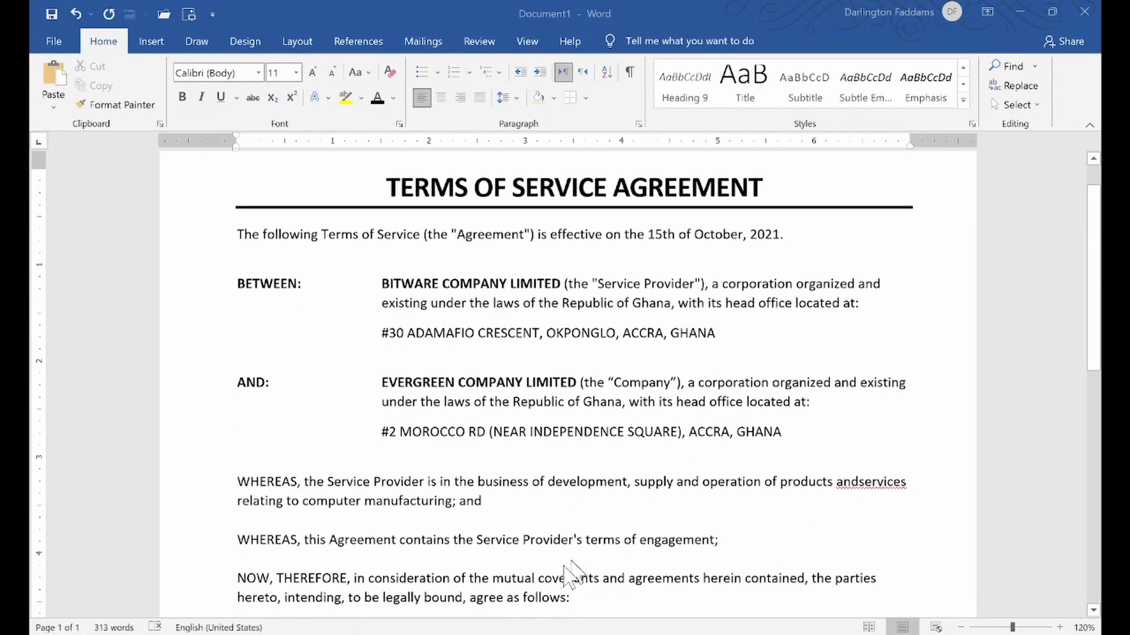
key(alt+Tab)
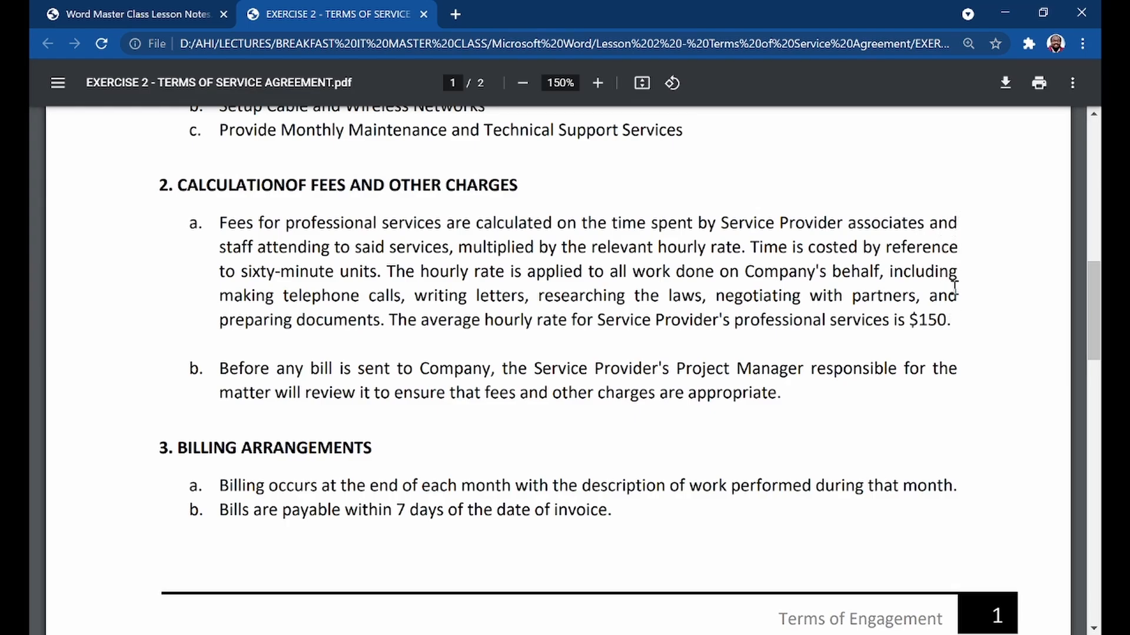
drag(1085, 323, 1102, 185)
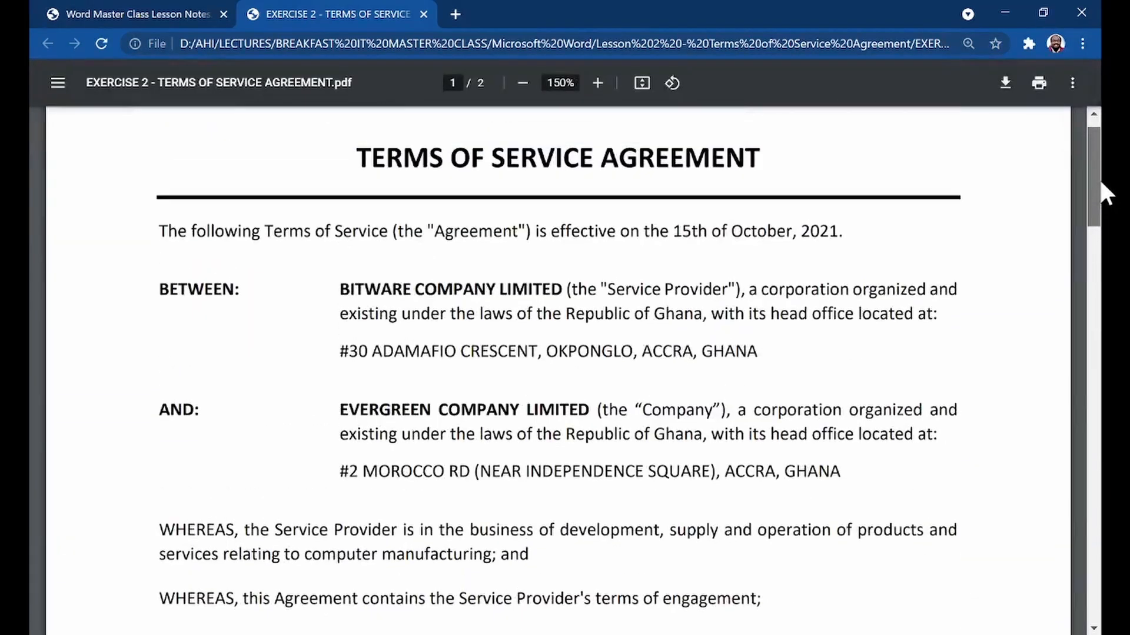
- Switch to Word and justify all the agreement's text below the title, from the effective-date line to the last billing item
click(579, 634)
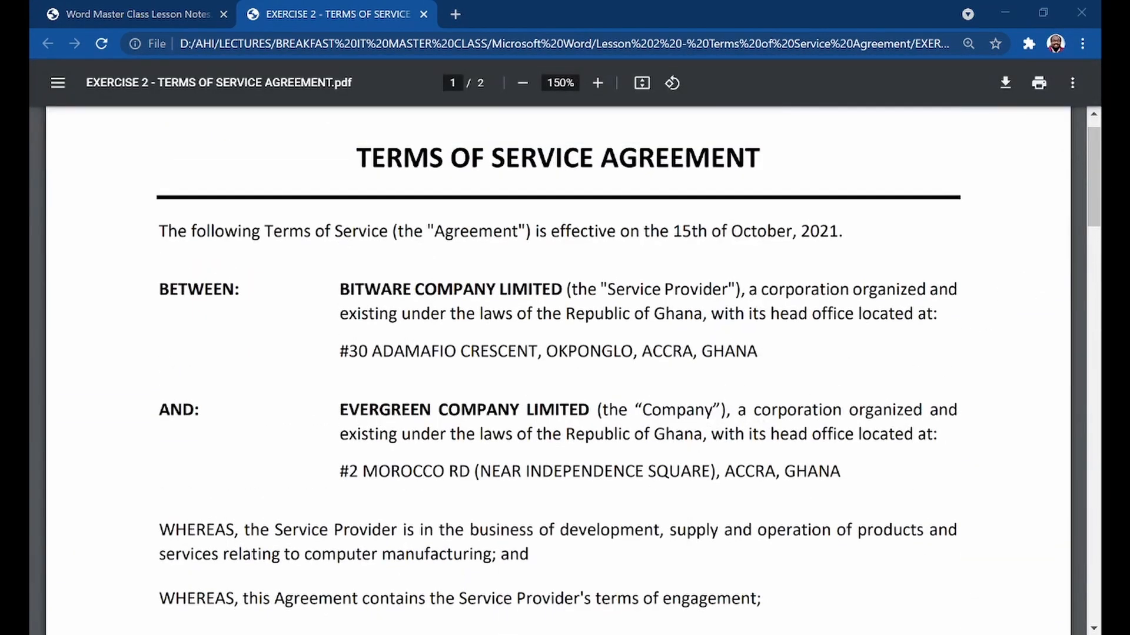
scroll(873, 394, down, 6)
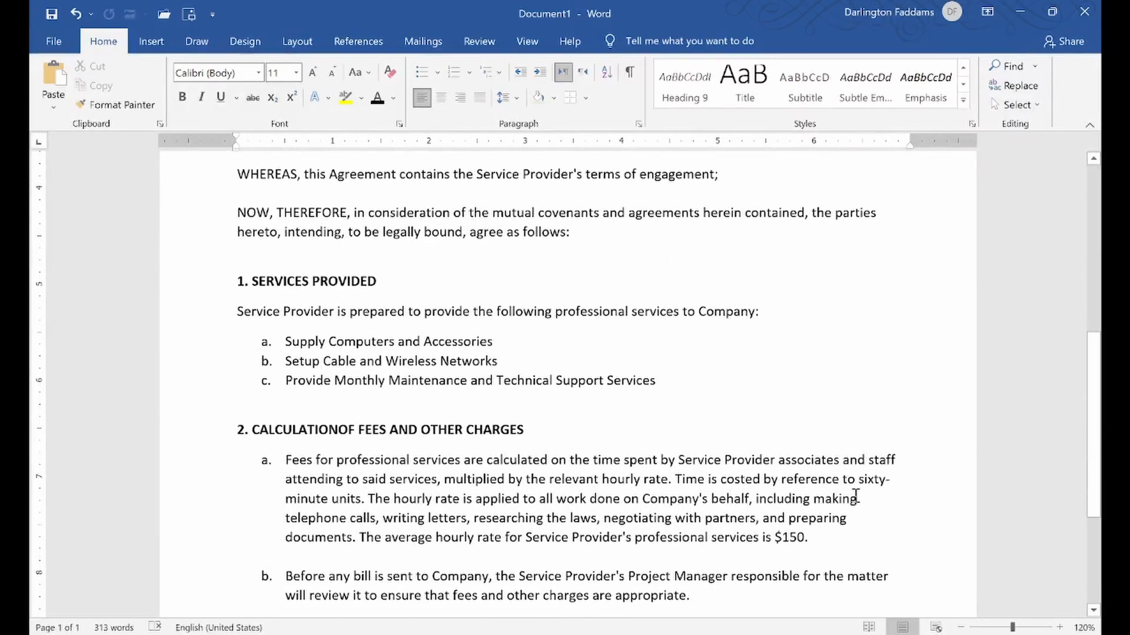
scroll(856, 496, down, 2)
scroll(856, 453, down, 2)
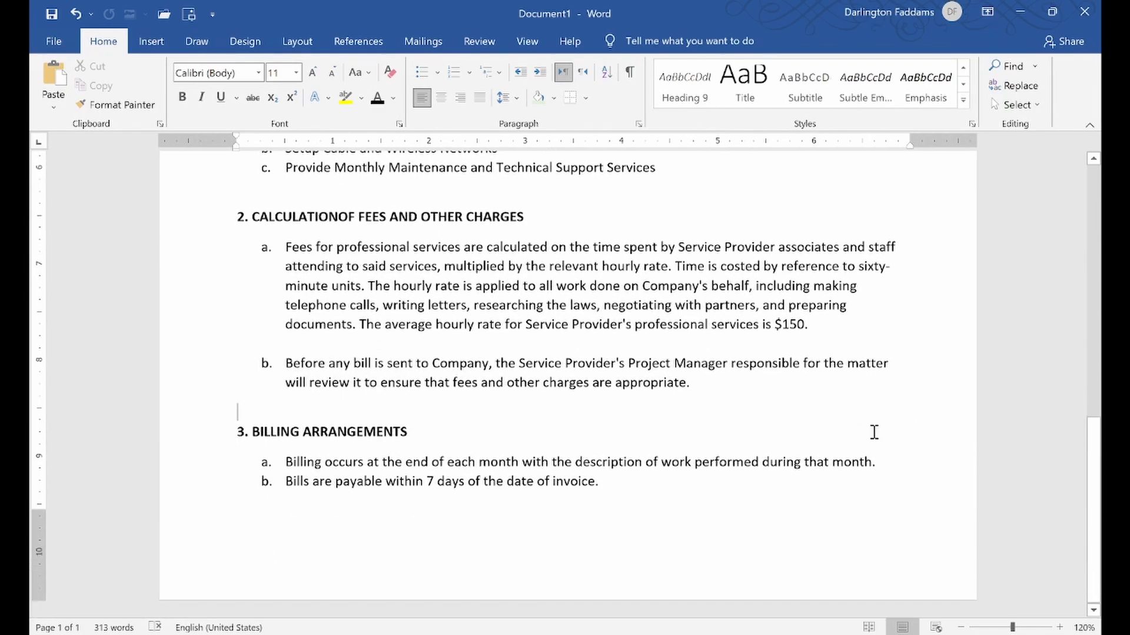
drag(617, 489, 218, 286)
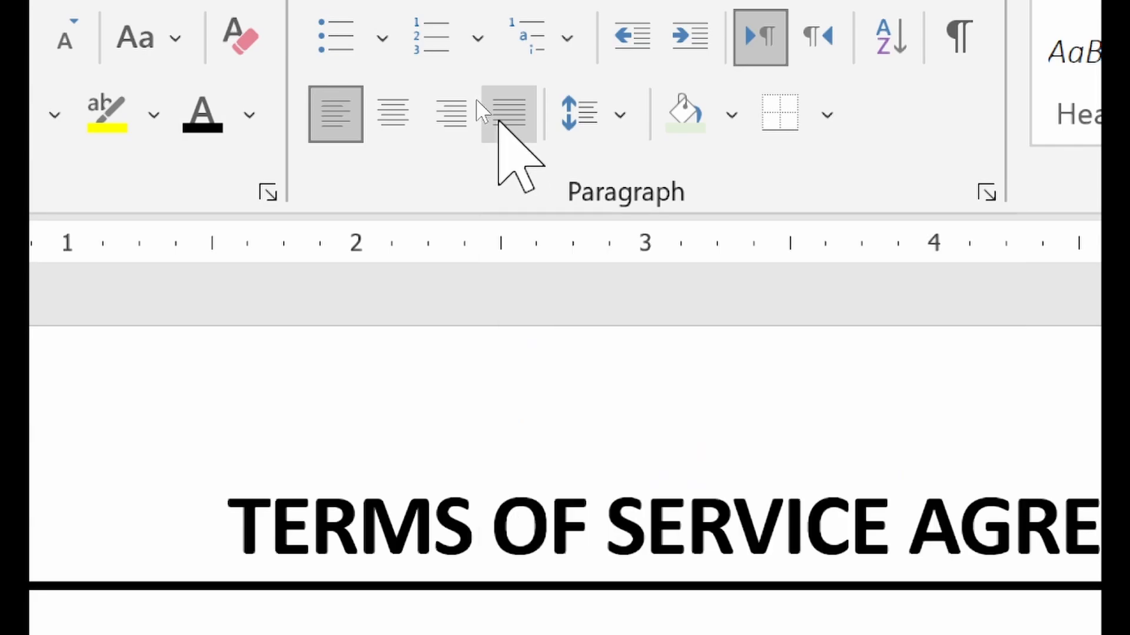
click(501, 121)
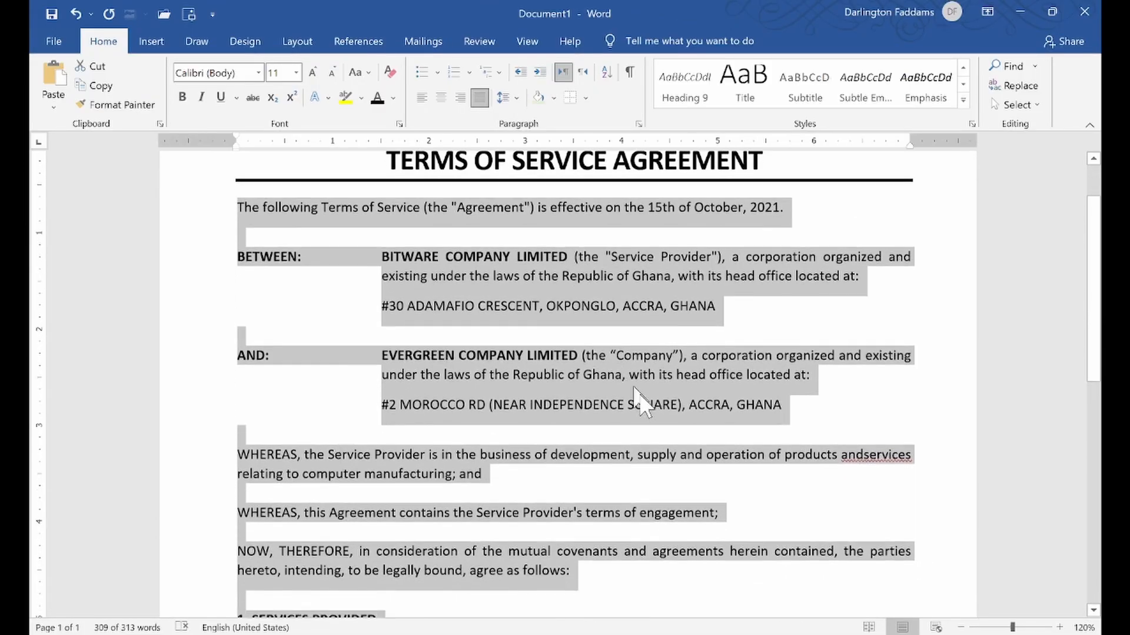
scroll(644, 398, down, 5)
scroll(672, 406, down, 4)
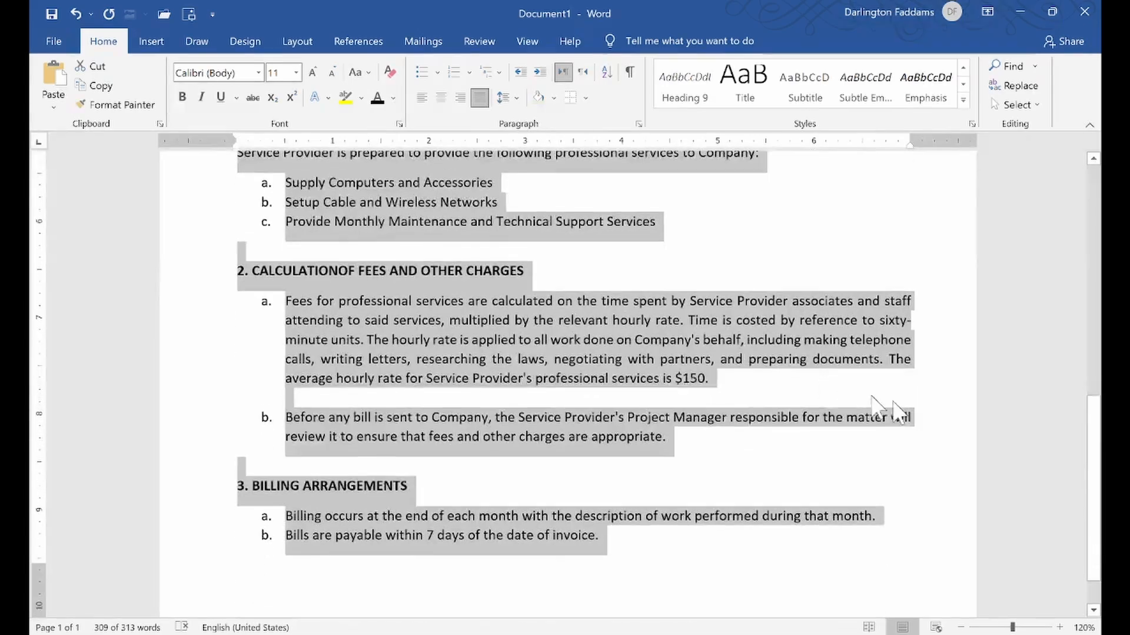
scroll(935, 340, down, 1)
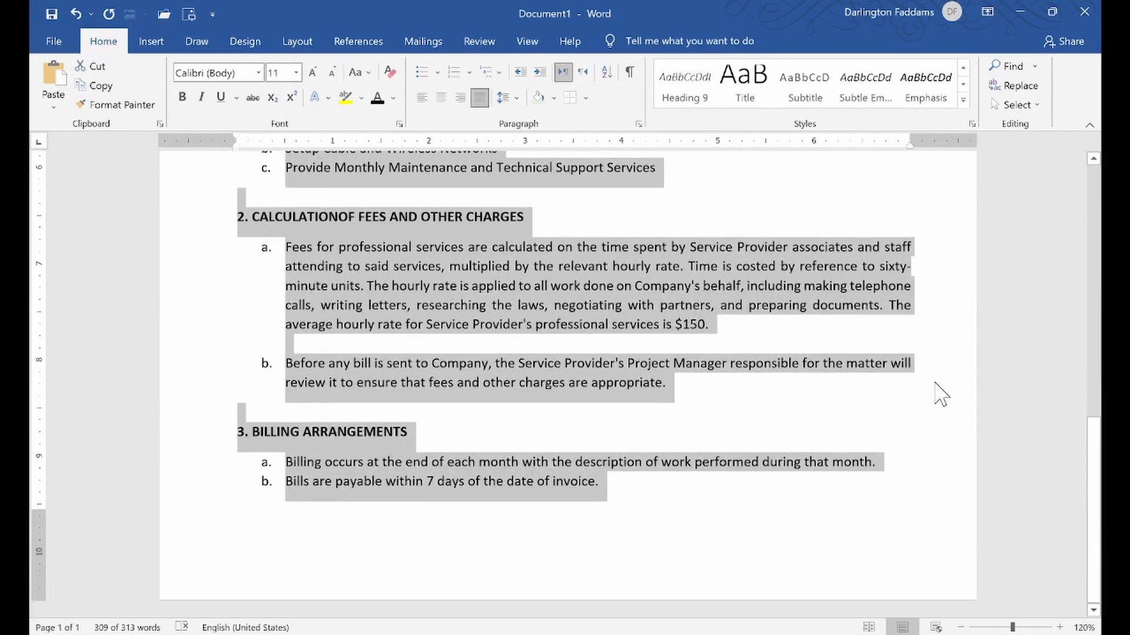
click(923, 358)
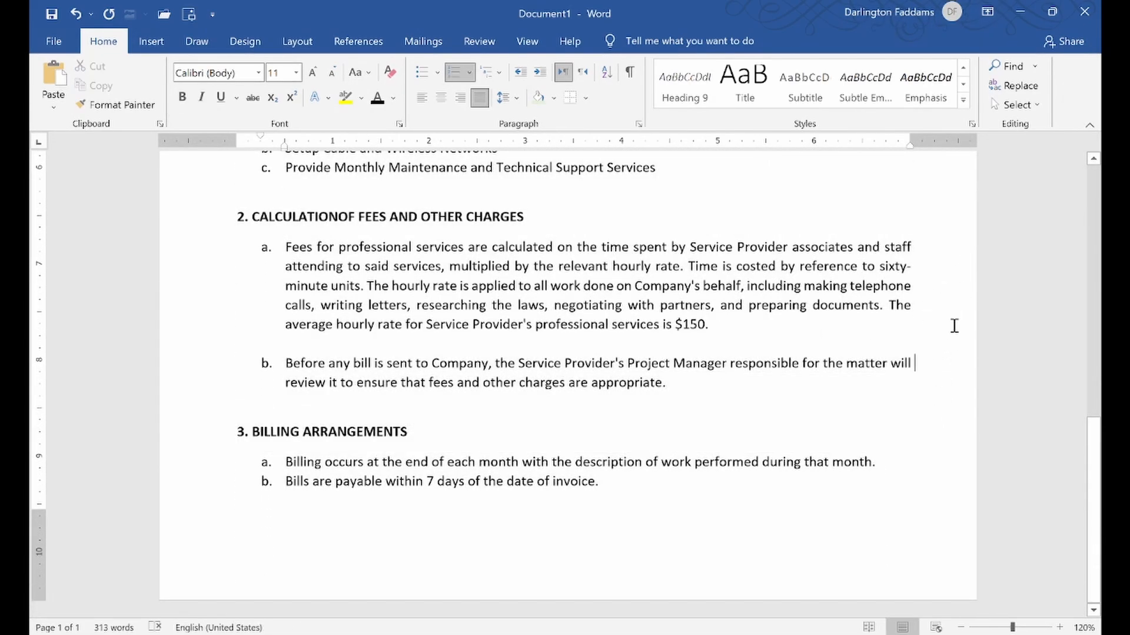
- Insert the missing space in "andservices" in the first WHEREAS paragraph so it reads "and services"
scroll(827, 396, up, 6)
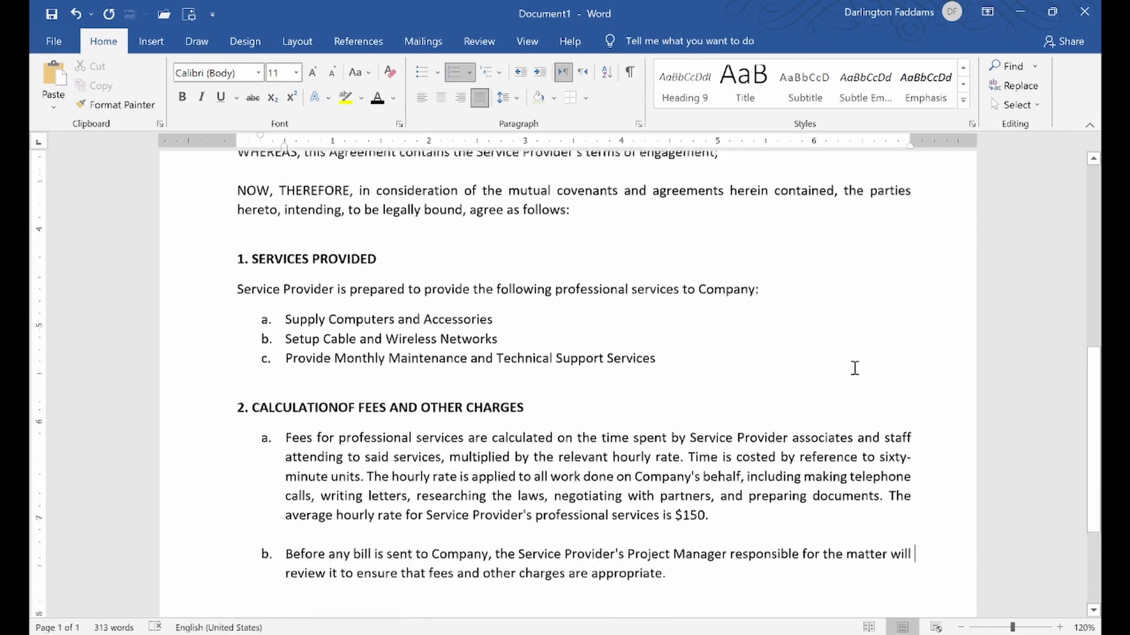
scroll(835, 348, up, 3)
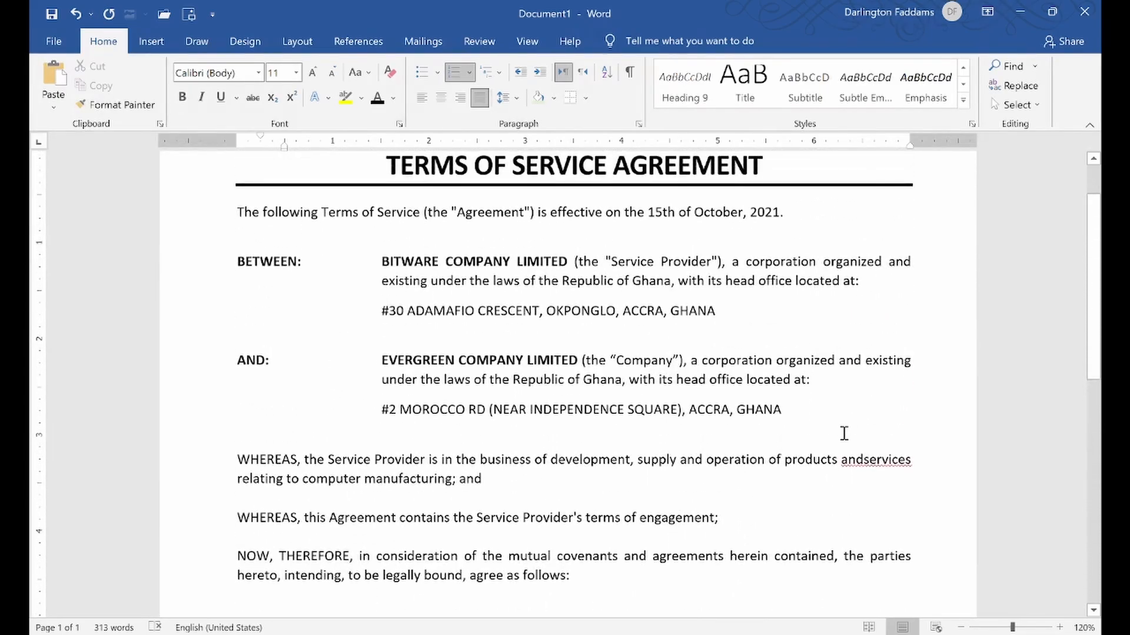
click(863, 459)
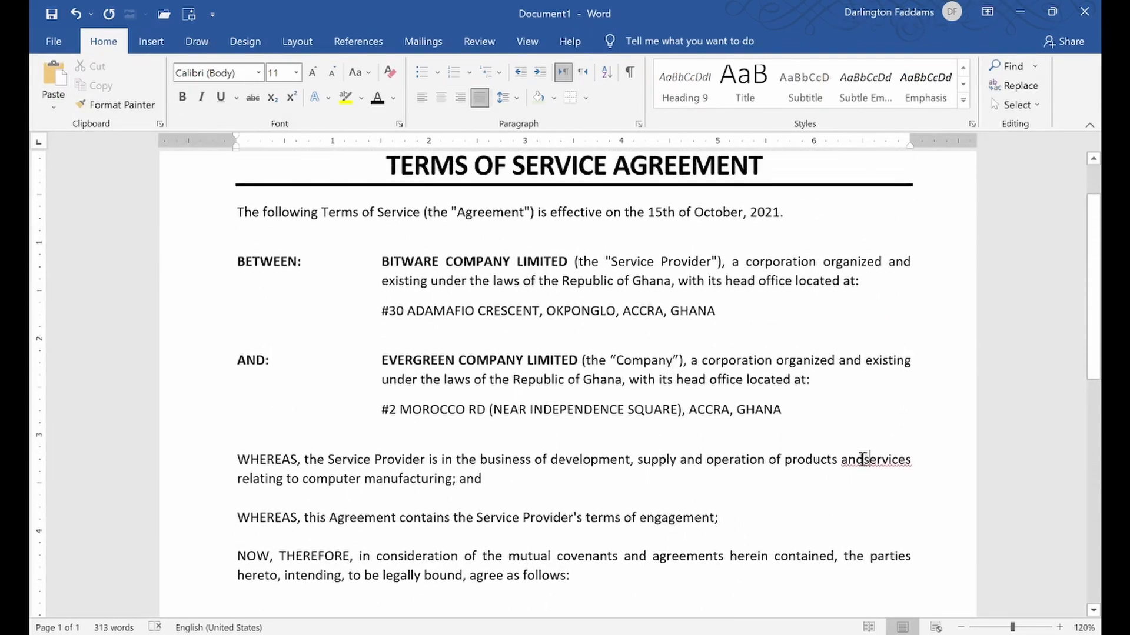
click(876, 515)
- End the lettered list after item b of section 3 and start an unnumbered line on page 2
scroll(897, 507, down, 4)
scroll(870, 474, down, 5)
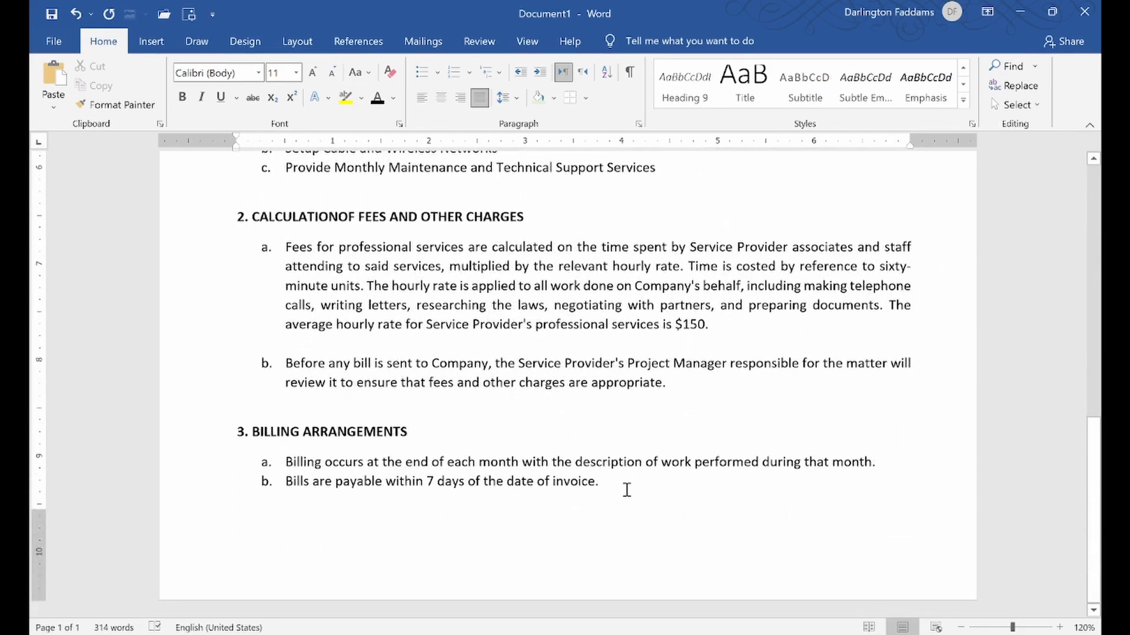
click(590, 484)
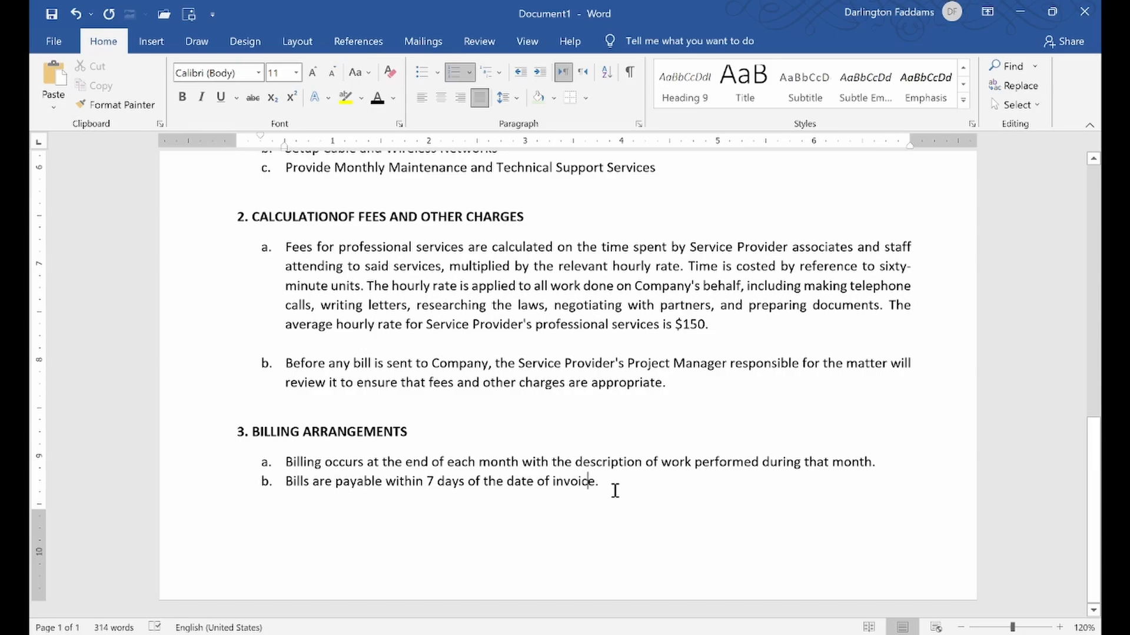
scroll(677, 476, up, 3)
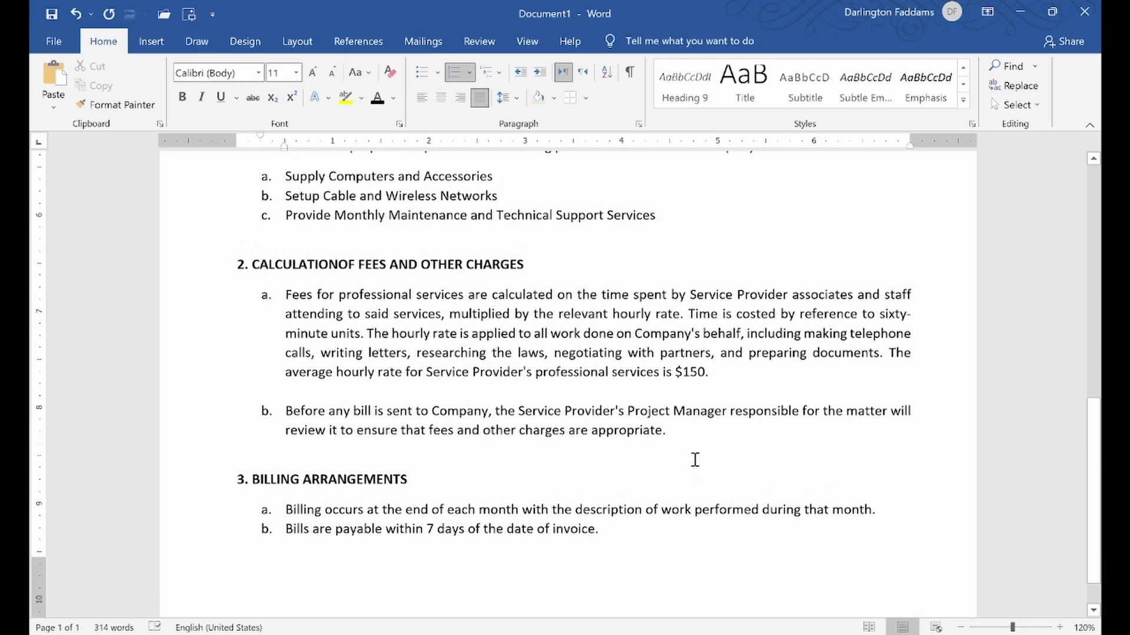
drag(1100, 454, 1105, 567)
click(649, 504)
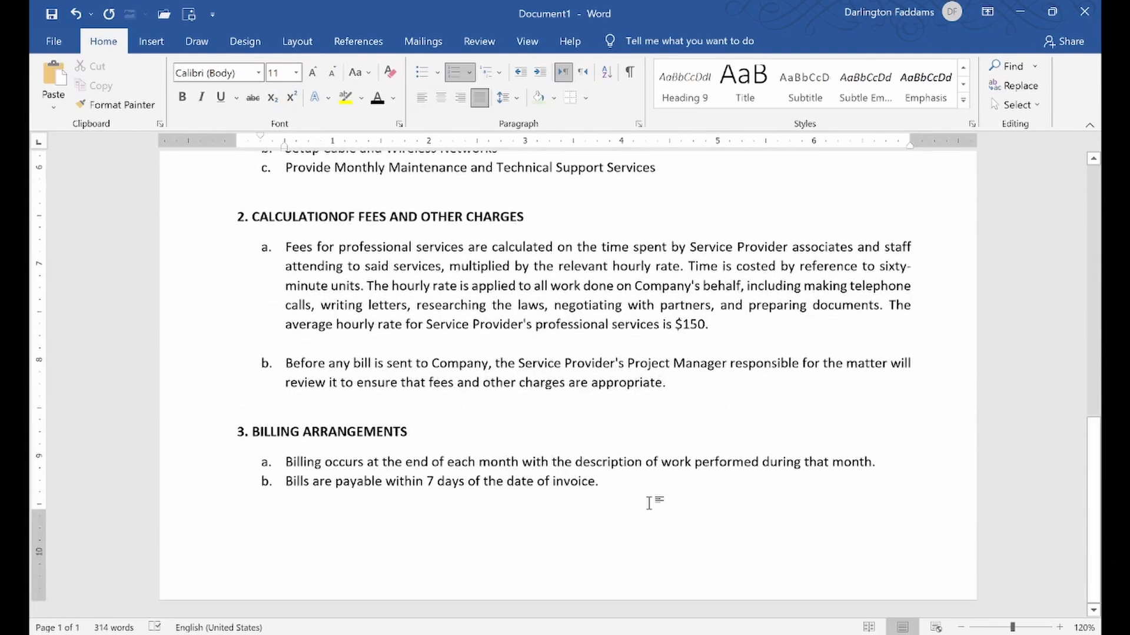
key(Return)
key(Return)
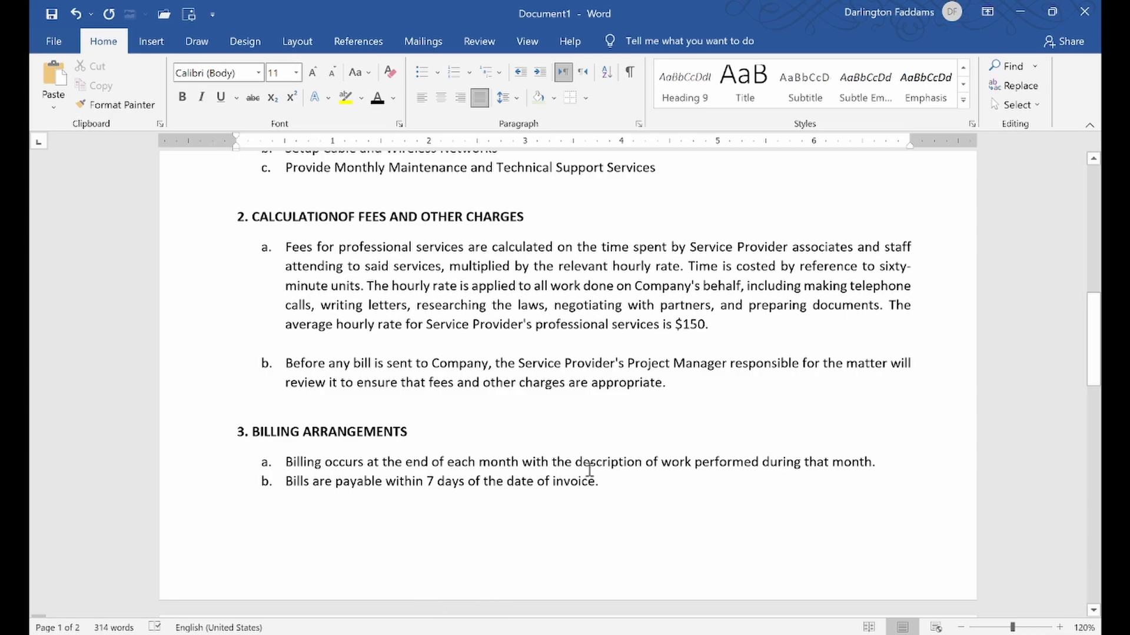
scroll(585, 471, down, 3)
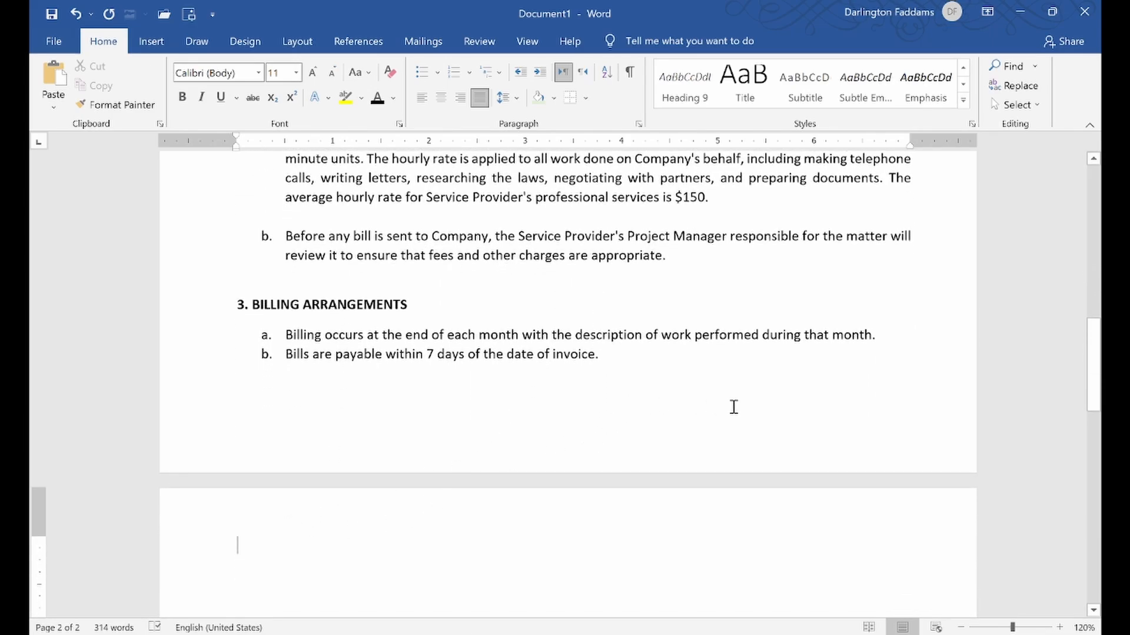
scroll(728, 410, down, 2)
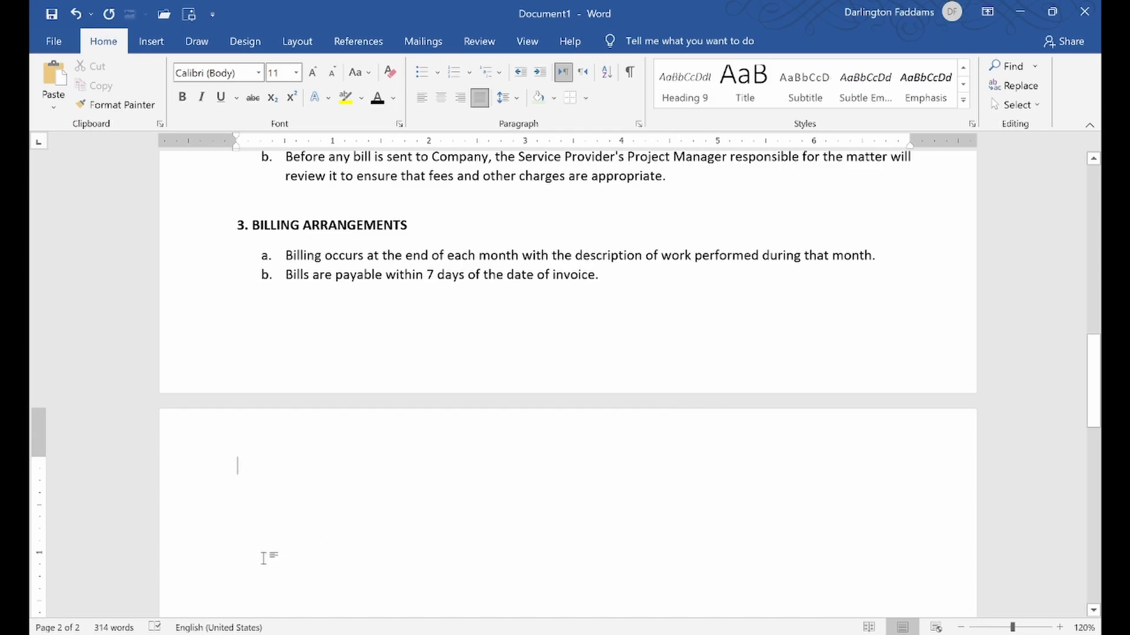
- Switch to the reference PDF and copy its page 2 text from "4. NON-PAYMENT" through the signatories' names, excluding the footer
key(alt+Tab)
scroll(583, 330, down, 8)
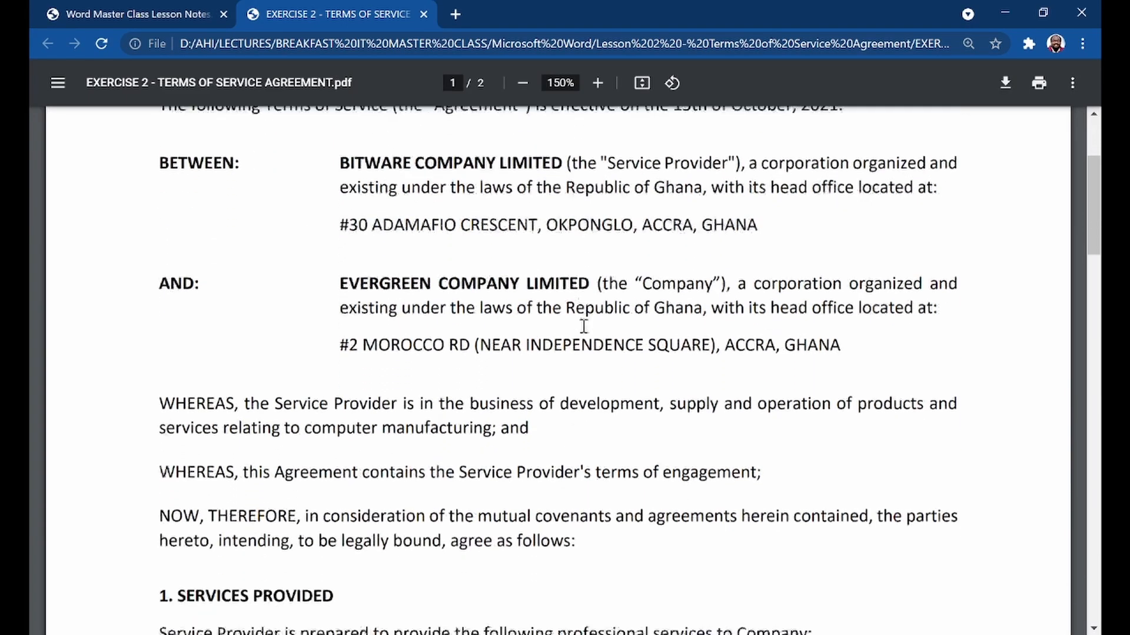
scroll(626, 436, down, 11)
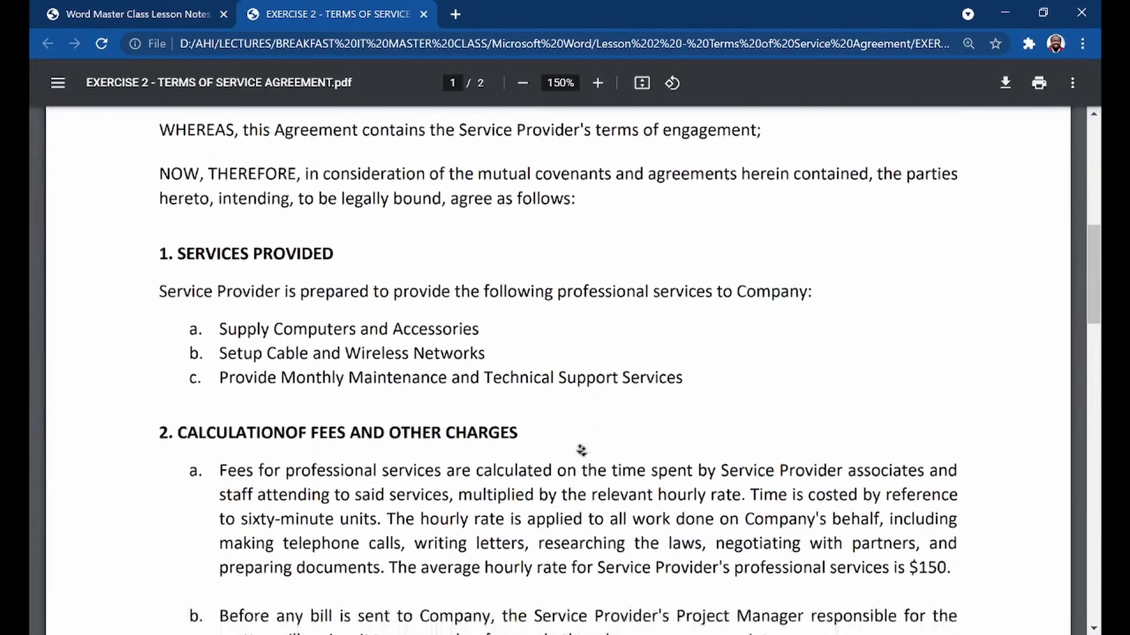
scroll(589, 400, down, 7)
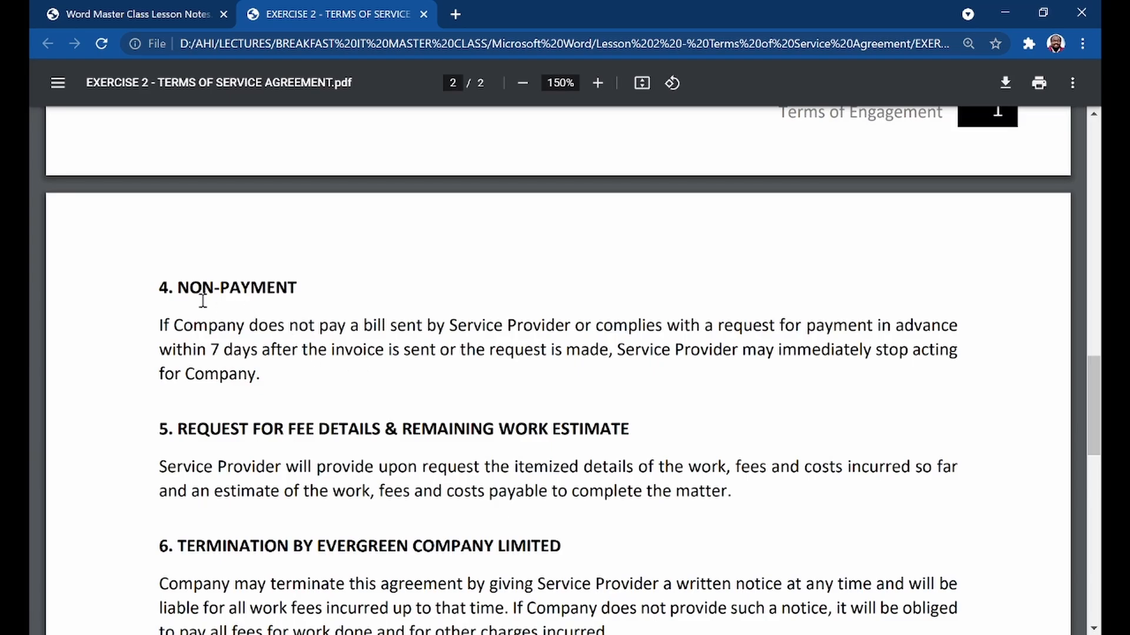
drag(168, 298, 388, 220)
scroll(492, 542, down, 7)
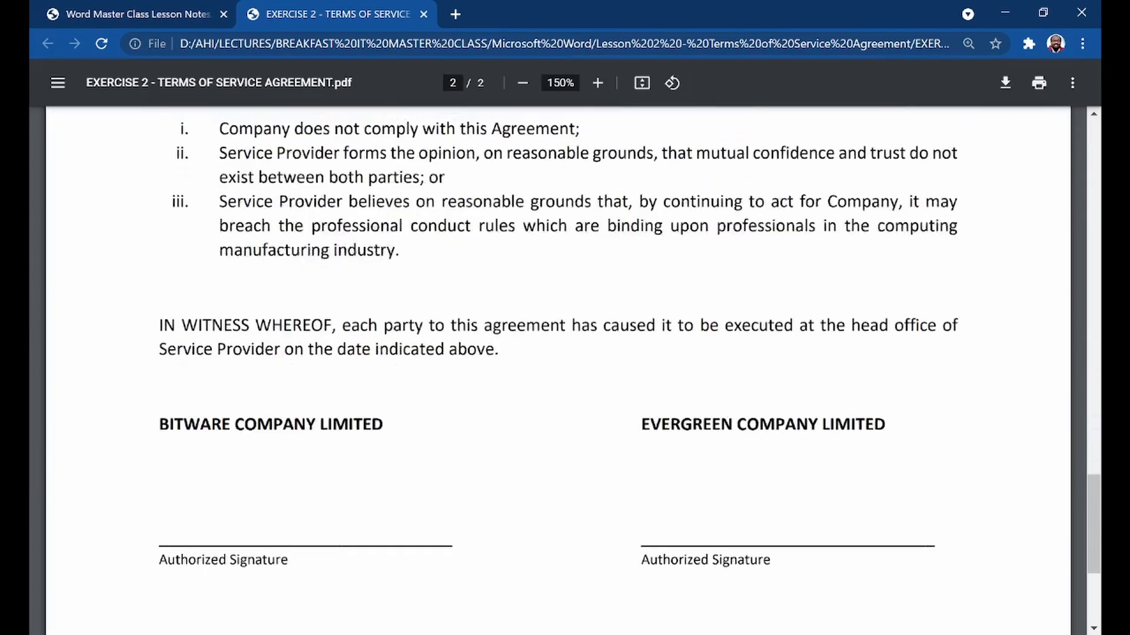
drag(955, 542, 889, 572)
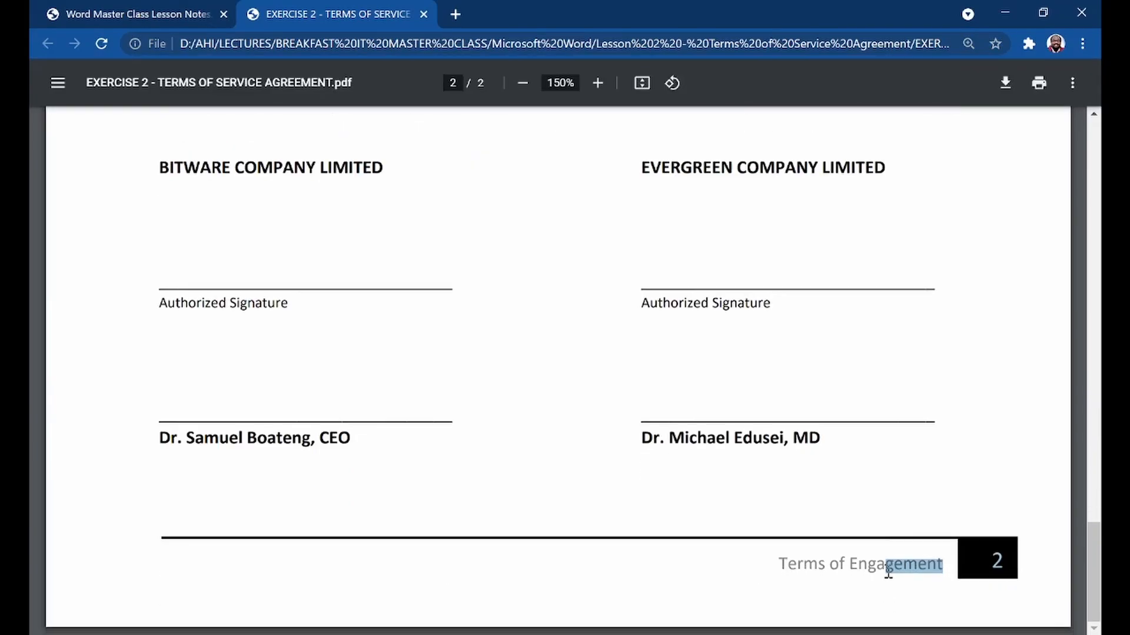
mouse_move(830, 444)
mouse_down()
mouse_move(811, 441)
mouse_move(831, 445)
mouse_up()
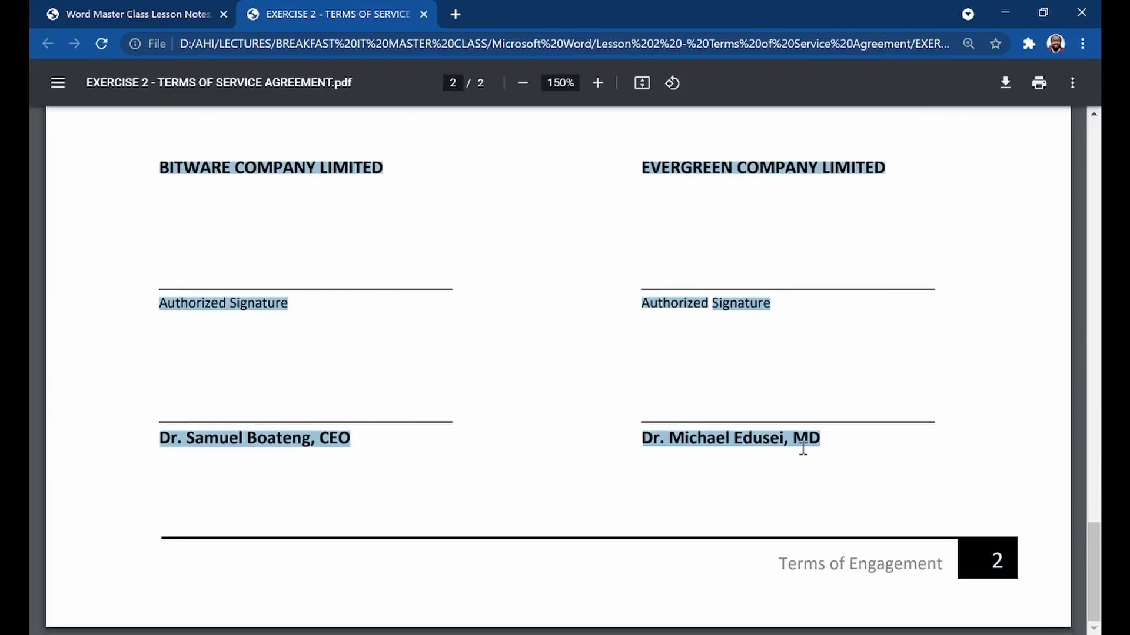
right_click(781, 441)
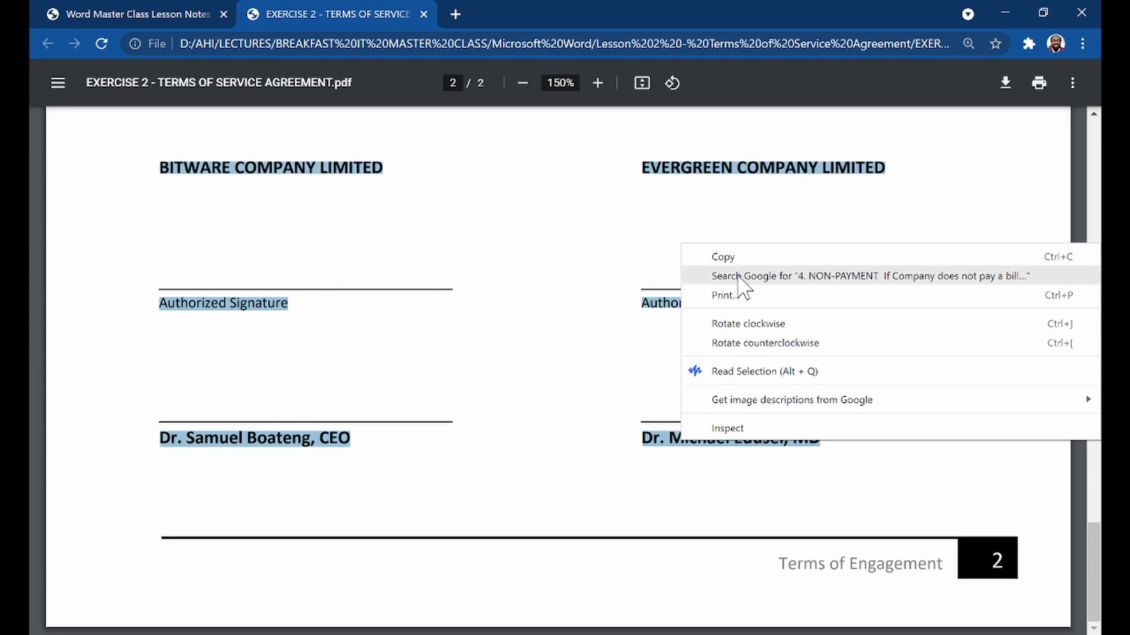
click(739, 259)
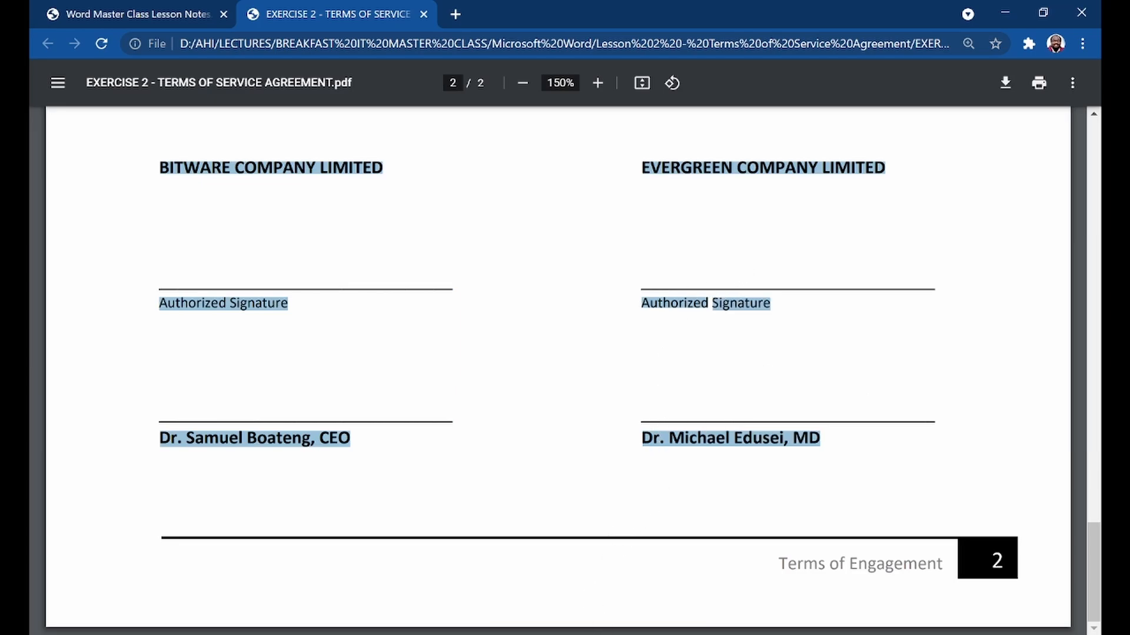
- Paste the copied sections 4 to 7 and signature text as text only on page 2 of the Word document
click(601, 618)
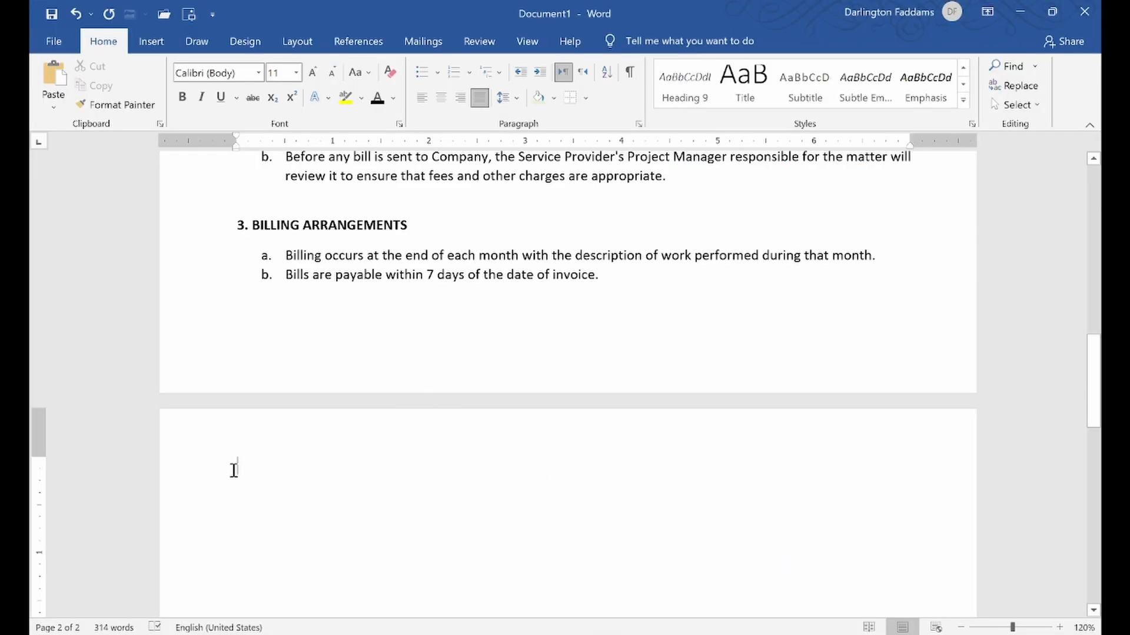
scroll(242, 408, down, 3)
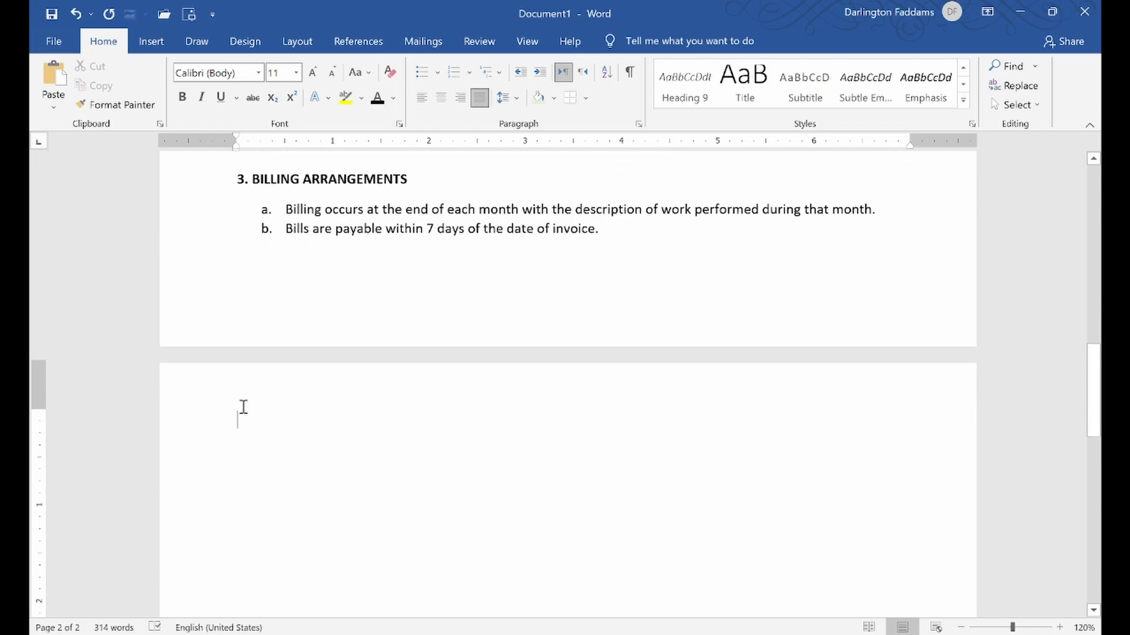
click(53, 106)
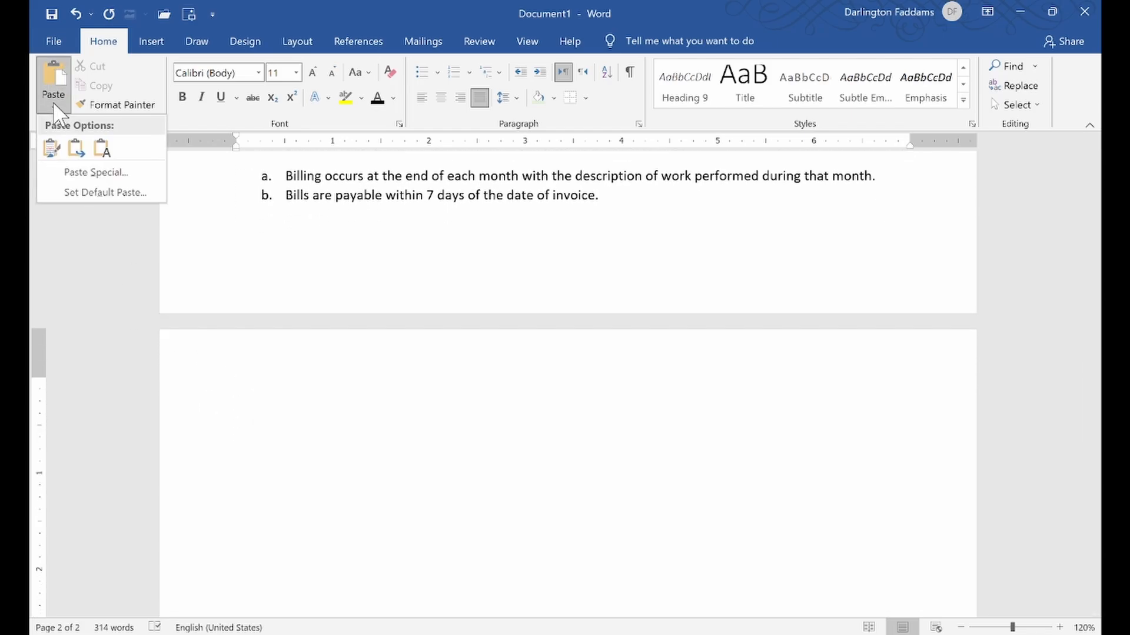
click(103, 152)
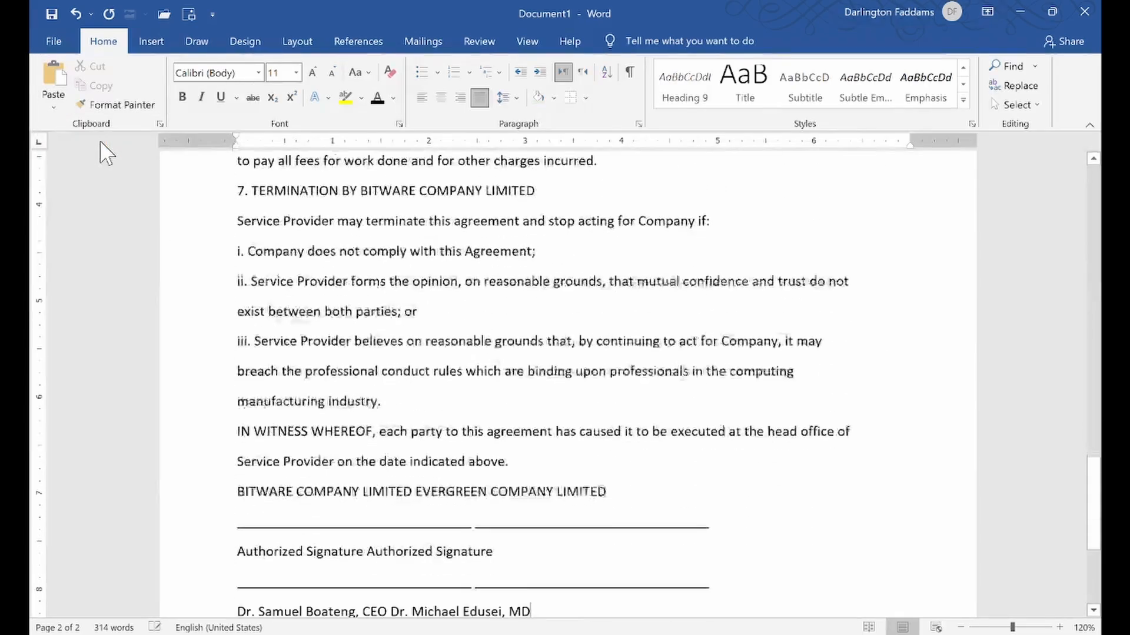
scroll(328, 284, down, 2)
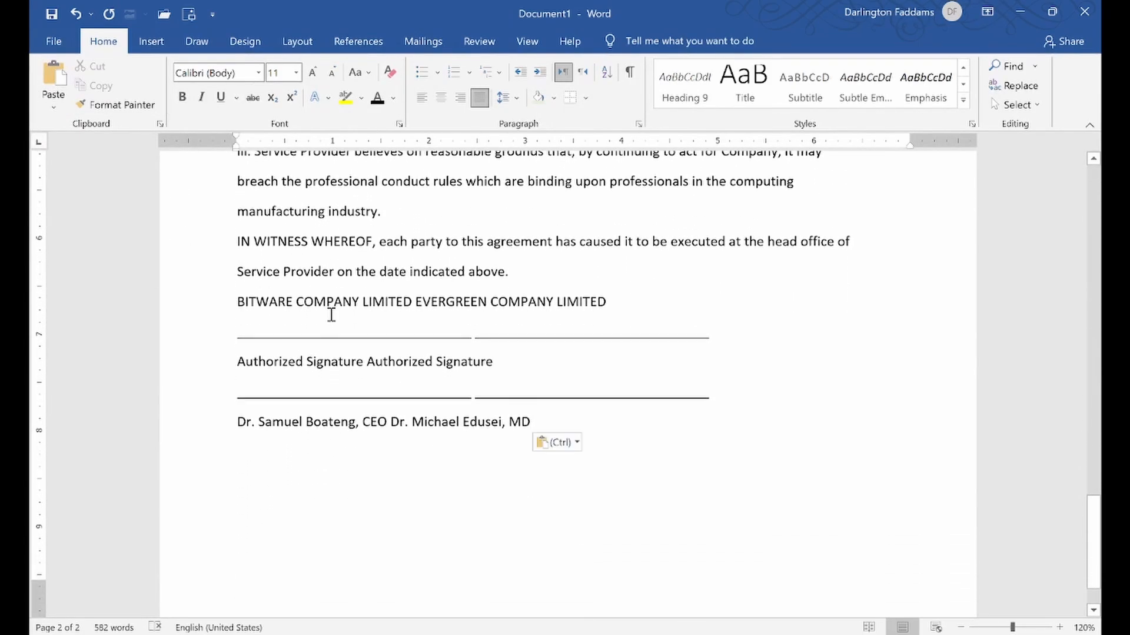
scroll(330, 320, up, 3)
scroll(353, 288, up, 7)
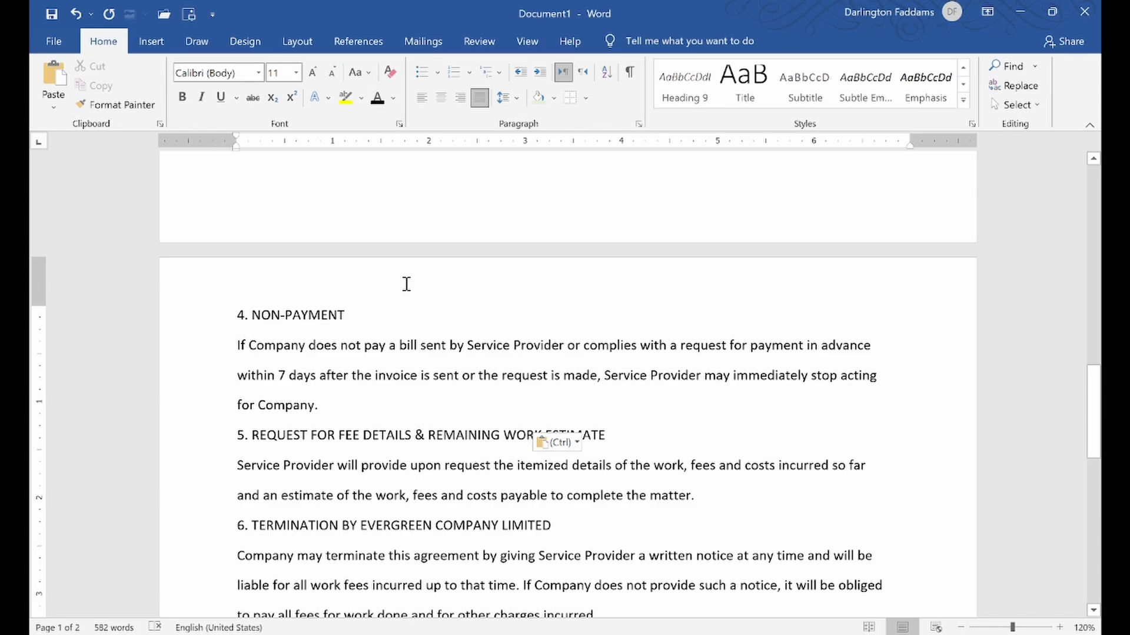
scroll(412, 306, down, 1)
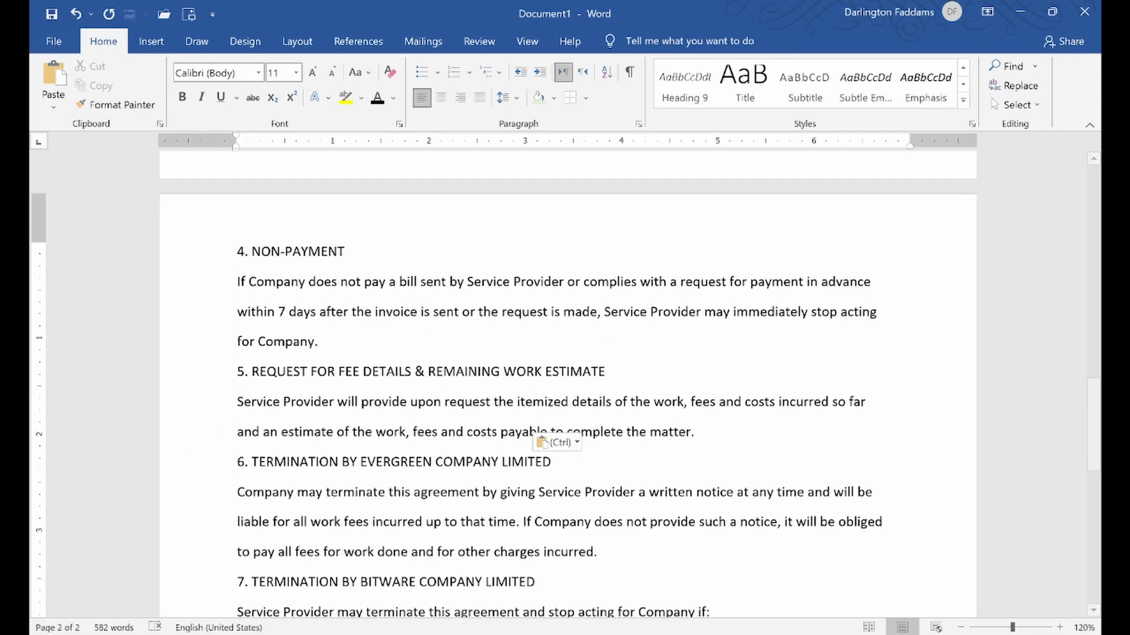
- Compare page 2 of the reference PDF with the pasted sections 4 to 7 and signature text in the Word document
click(177, 630)
middle_click(421, 340)
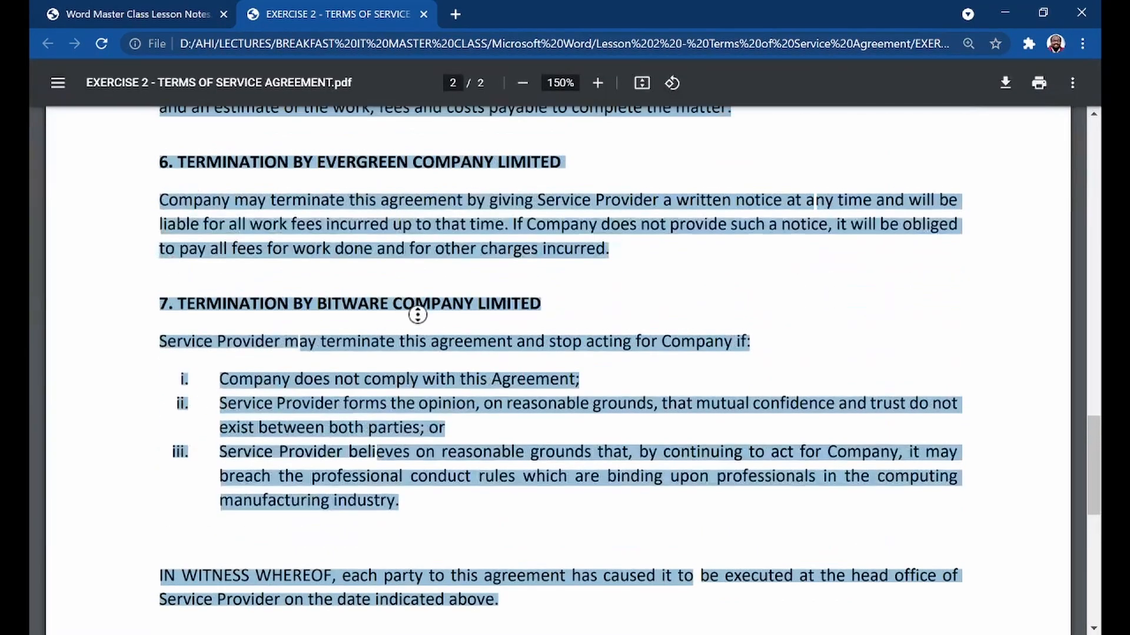
click(324, 256)
scroll(329, 268, up, 5)
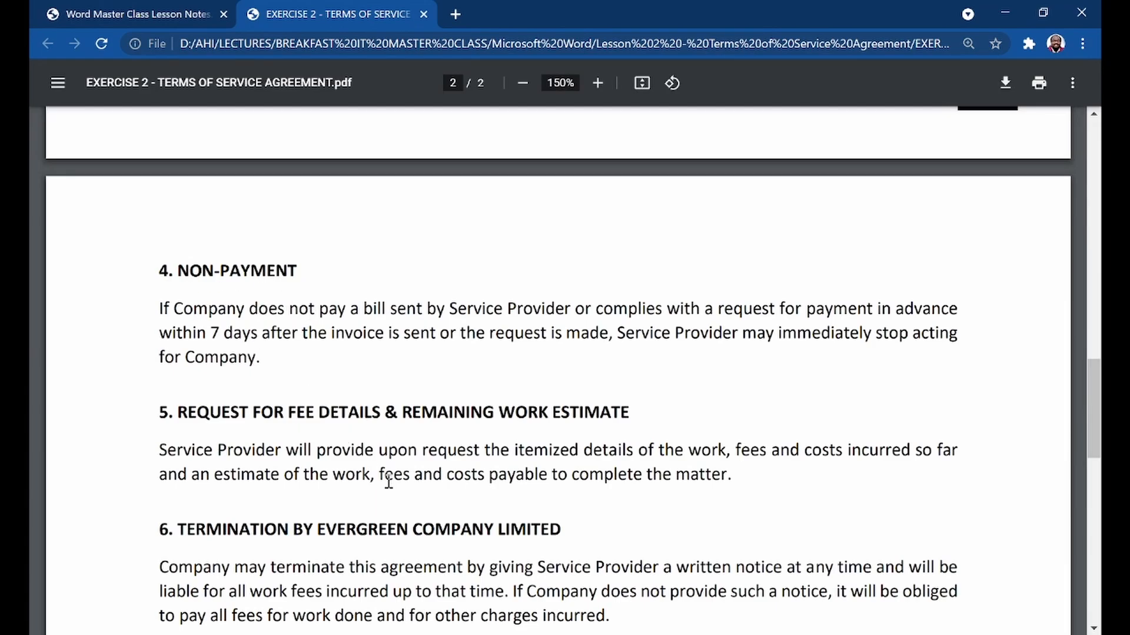
scroll(965, 412, down, 3)
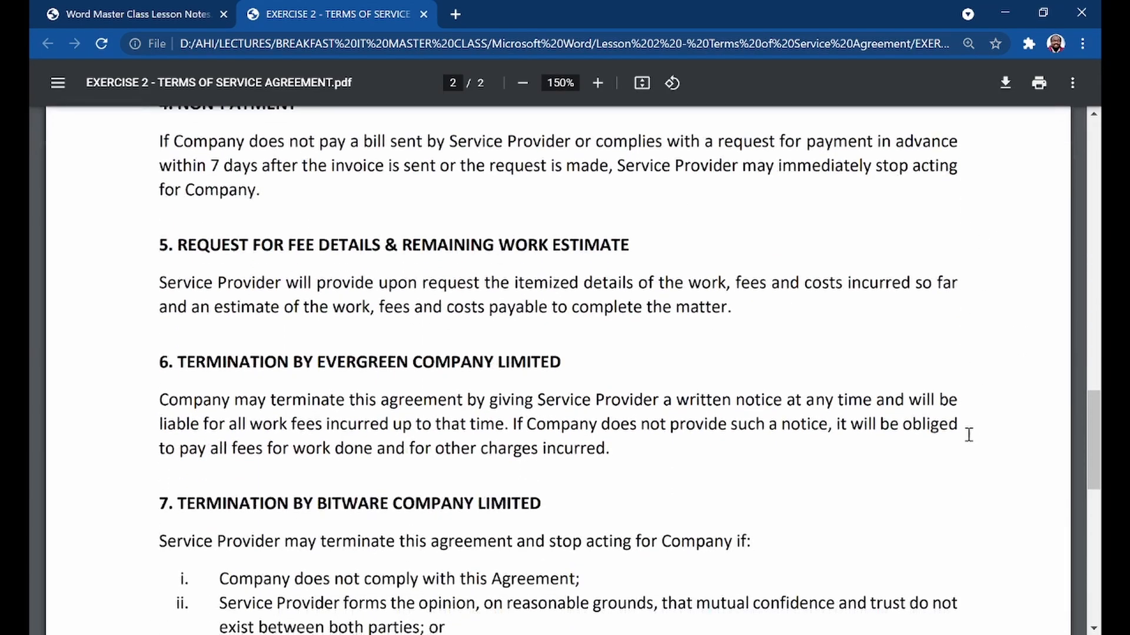
scroll(965, 433, down, 3)
scroll(951, 444, down, 2)
scroll(954, 423, up, 2)
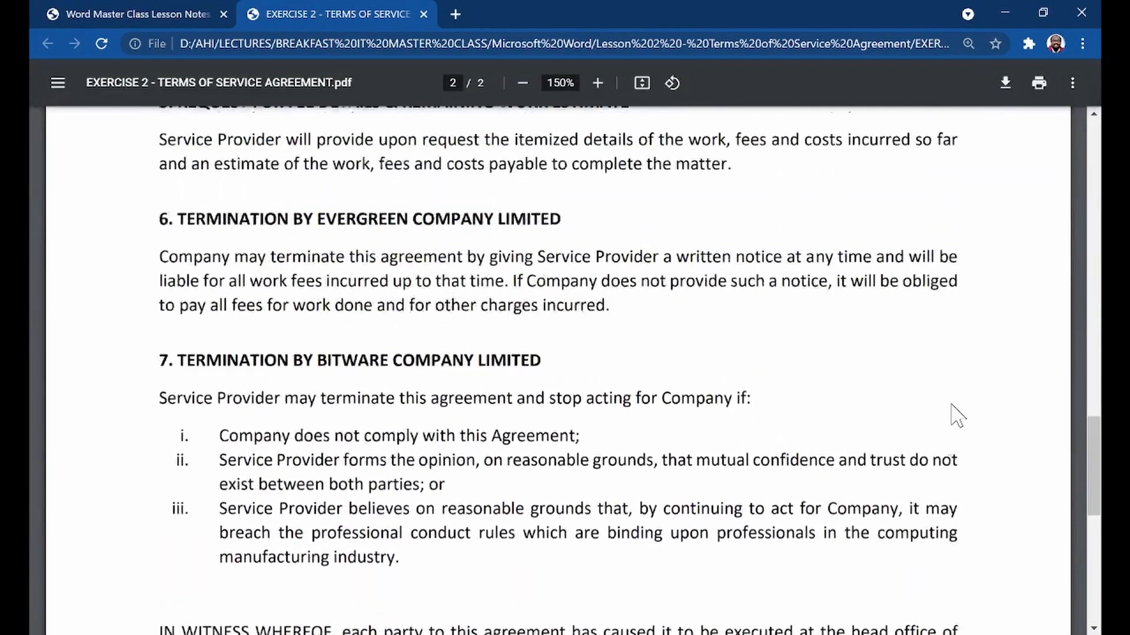
scroll(956, 415, up, 5)
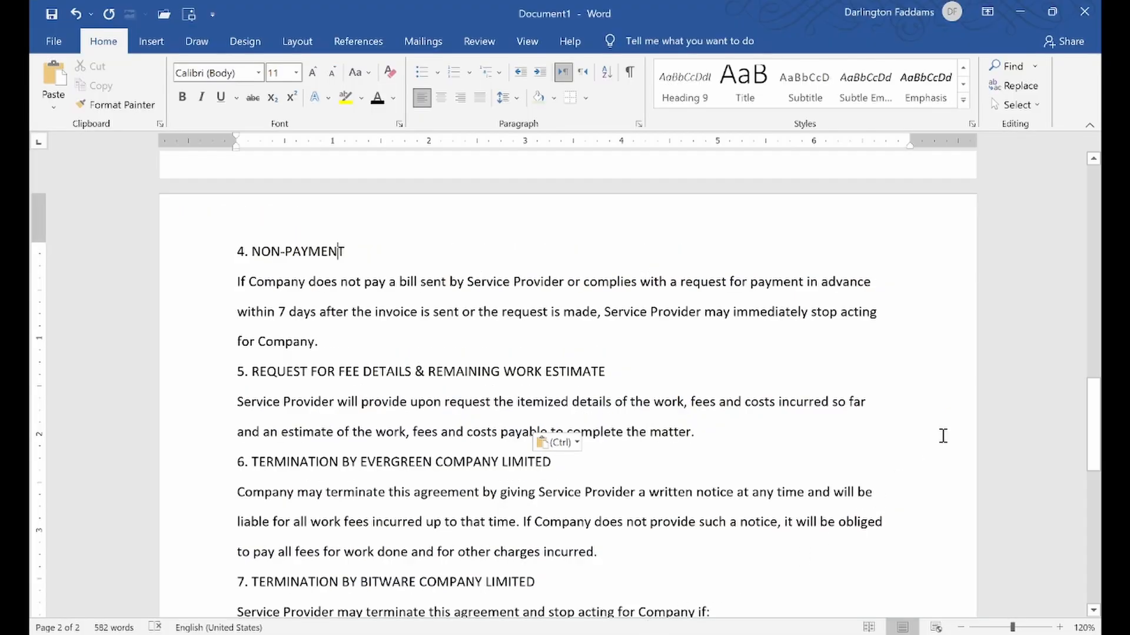
scroll(906, 403, down, 4)
scroll(896, 390, down, 3)
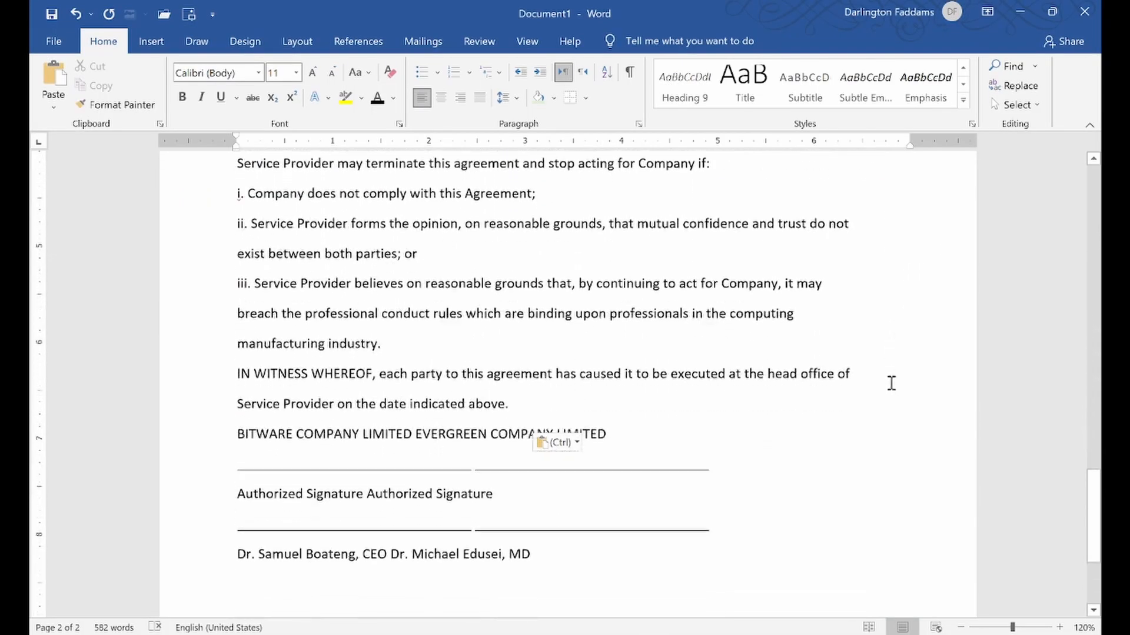
scroll(875, 351, up, 3)
scroll(900, 294, up, 5)
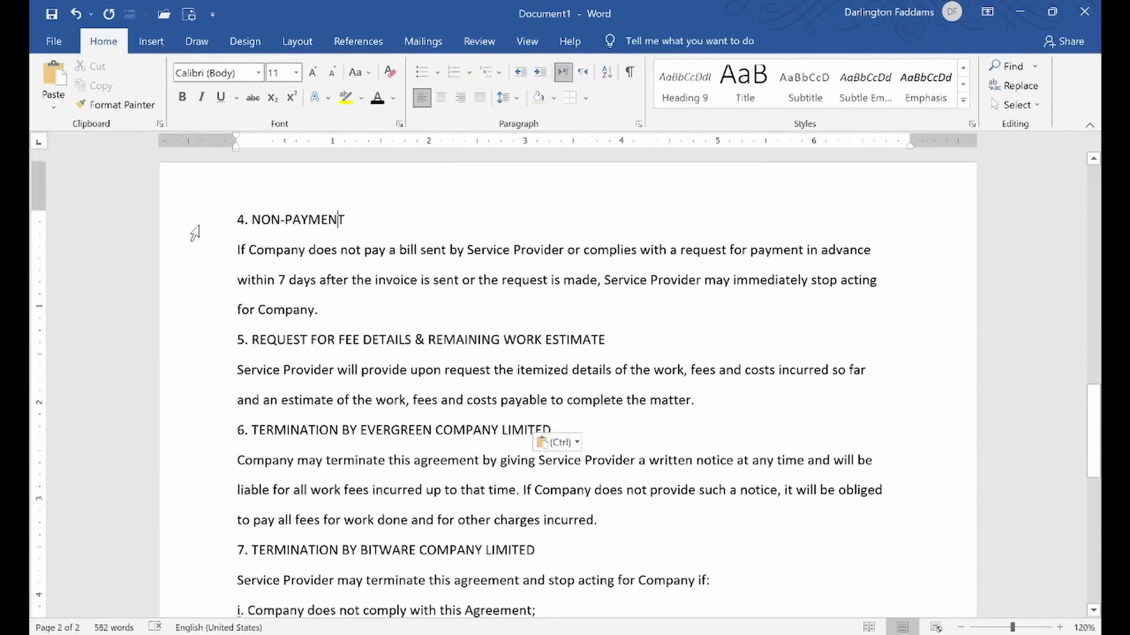
- Justify all of the pasted text on page 2, from "4. NON-PAYMENT" through the signatories' names
mouse_move(192, 232)
mouse_down()
mouse_move(353, 615)
mouse_move(378, 550)
mouse_up()
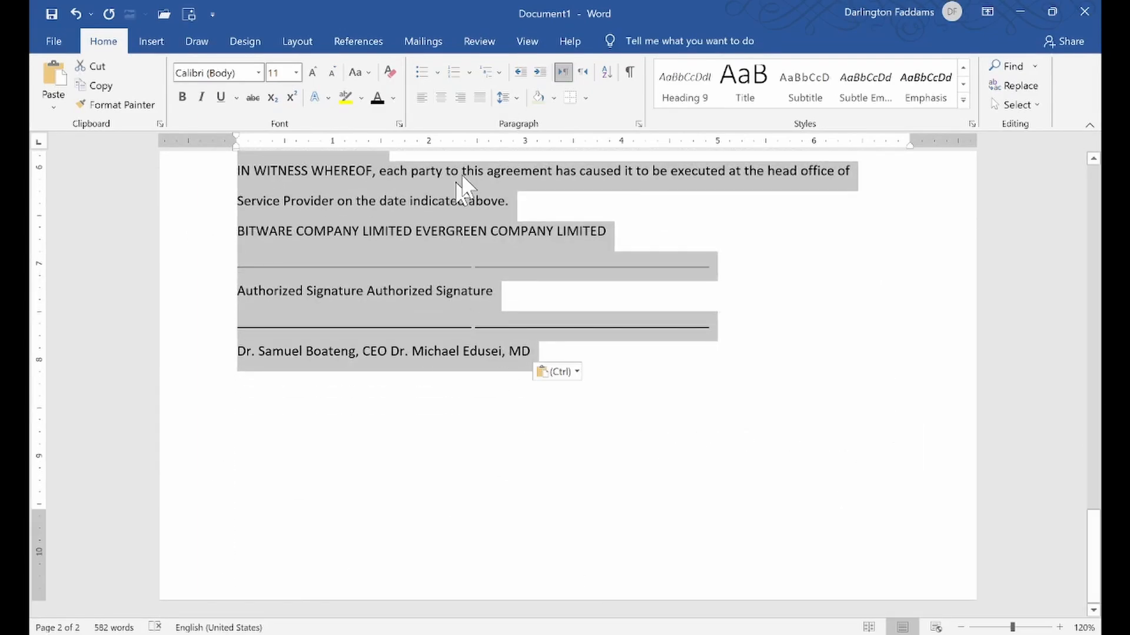
click(479, 97)
scroll(846, 290, up, 8)
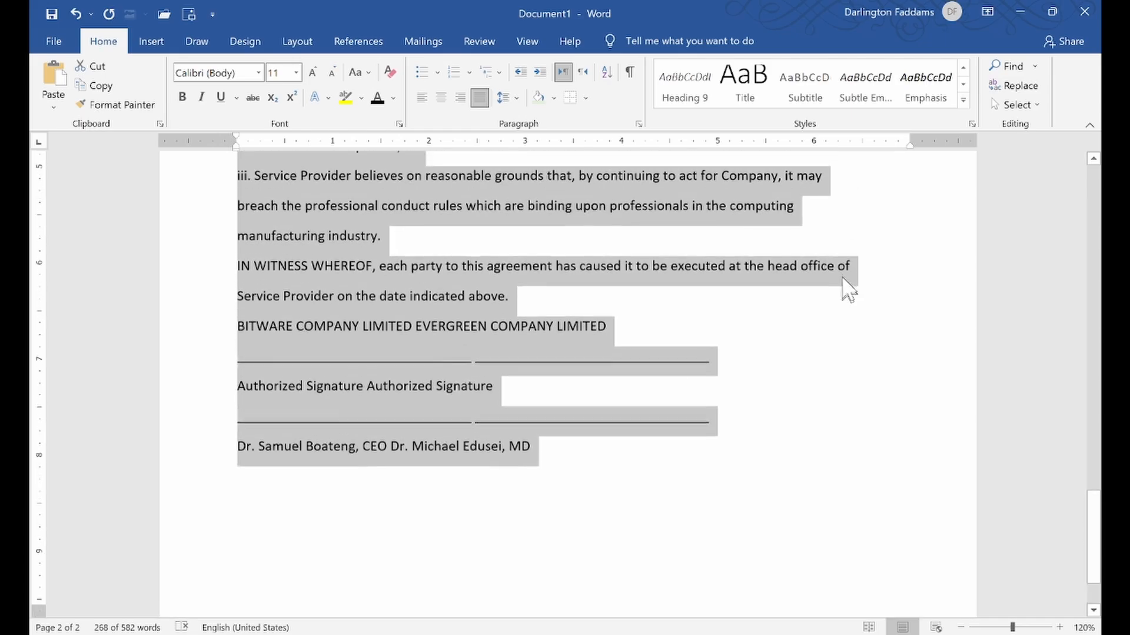
scroll(828, 300, up, 4)
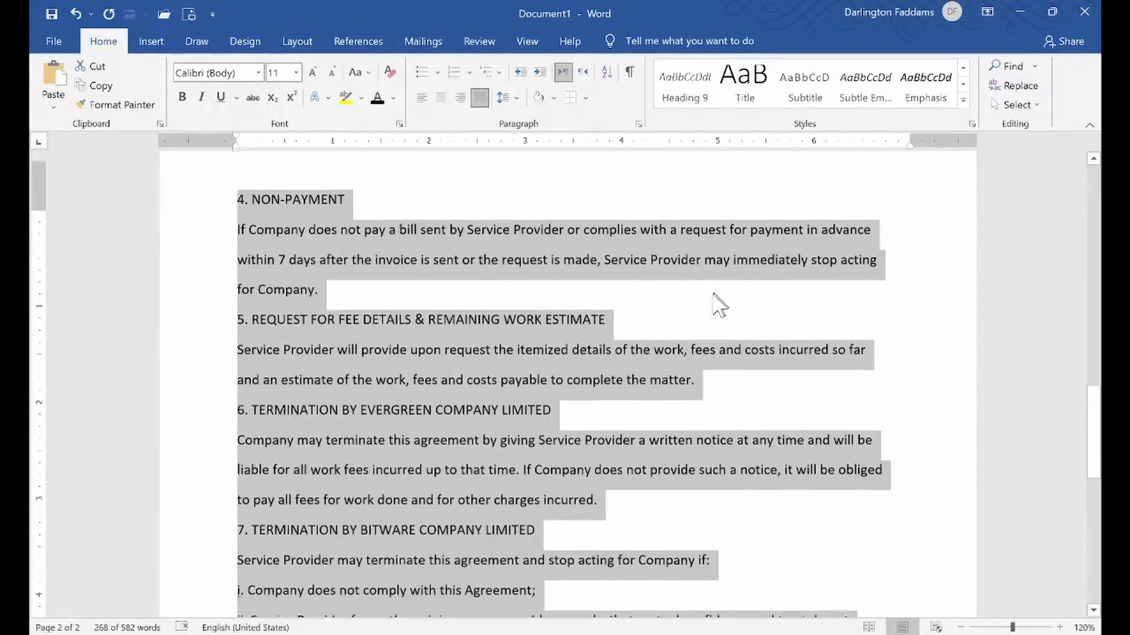
- Bold the "4. NON-PAYMENT" heading and join the broken lines below it into one paragraph with proper word spacing
click(238, 283)
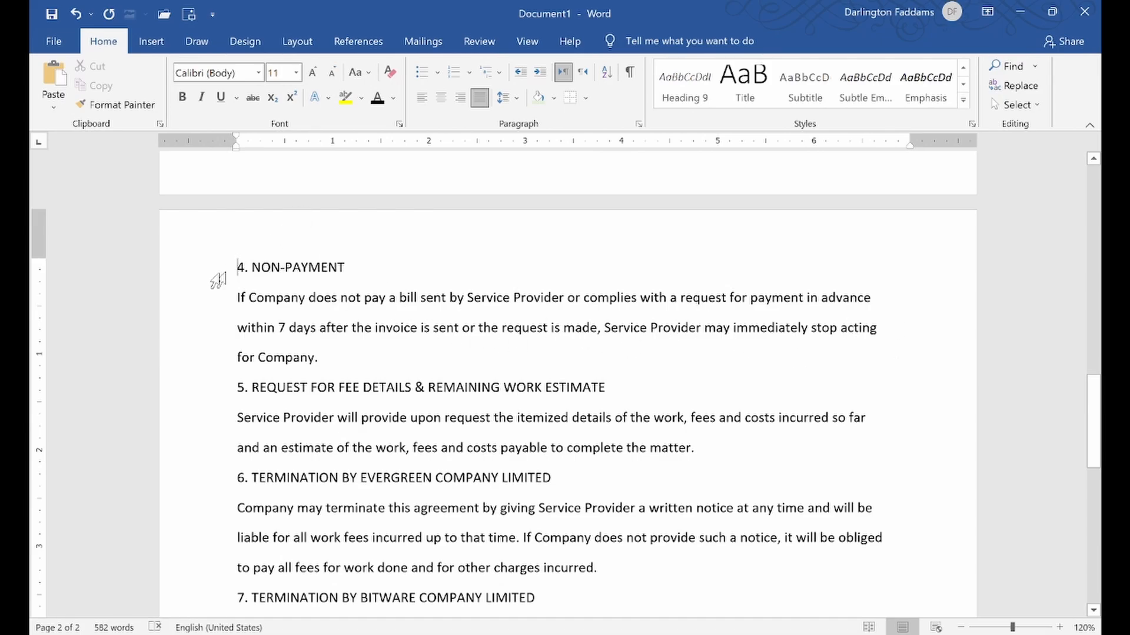
click(186, 273)
click(202, 239)
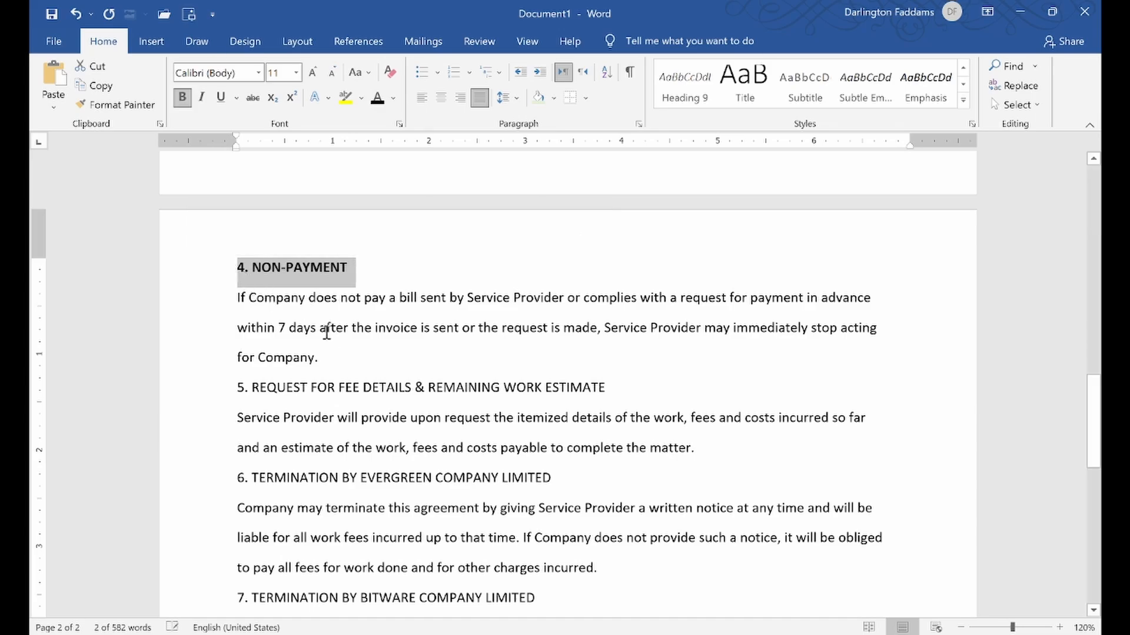
click(325, 327)
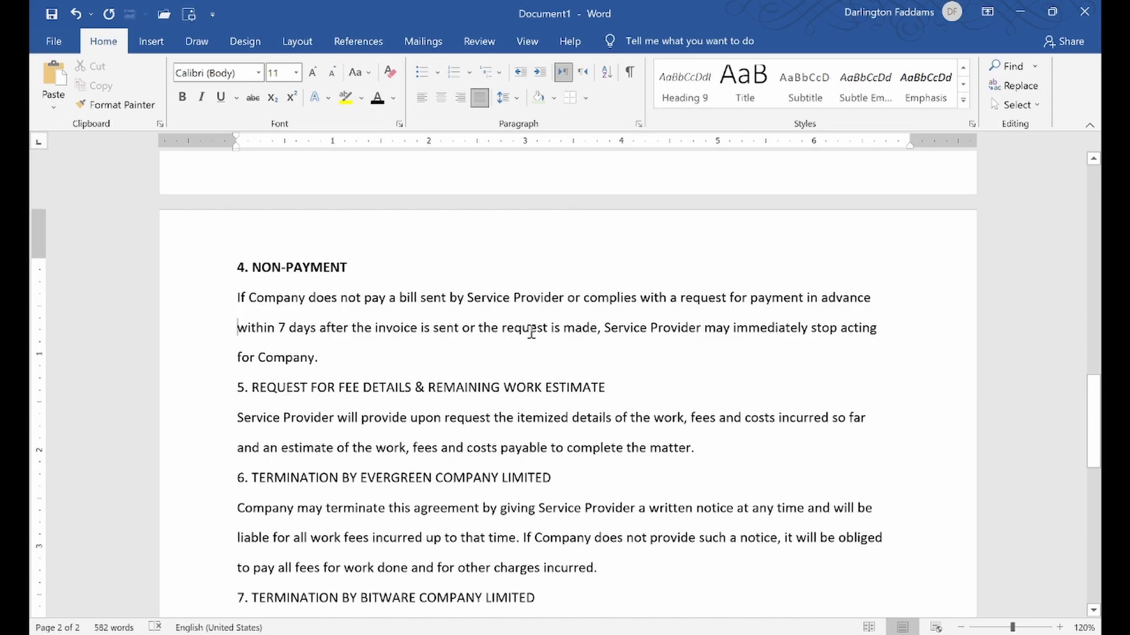
key(BackSpace)
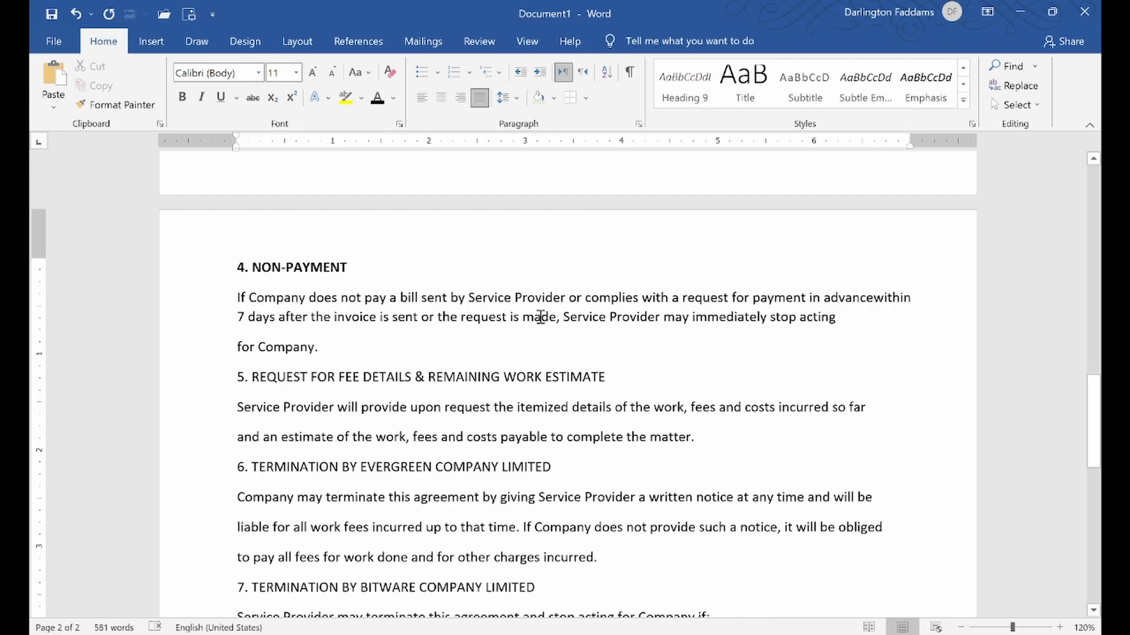
click(238, 348)
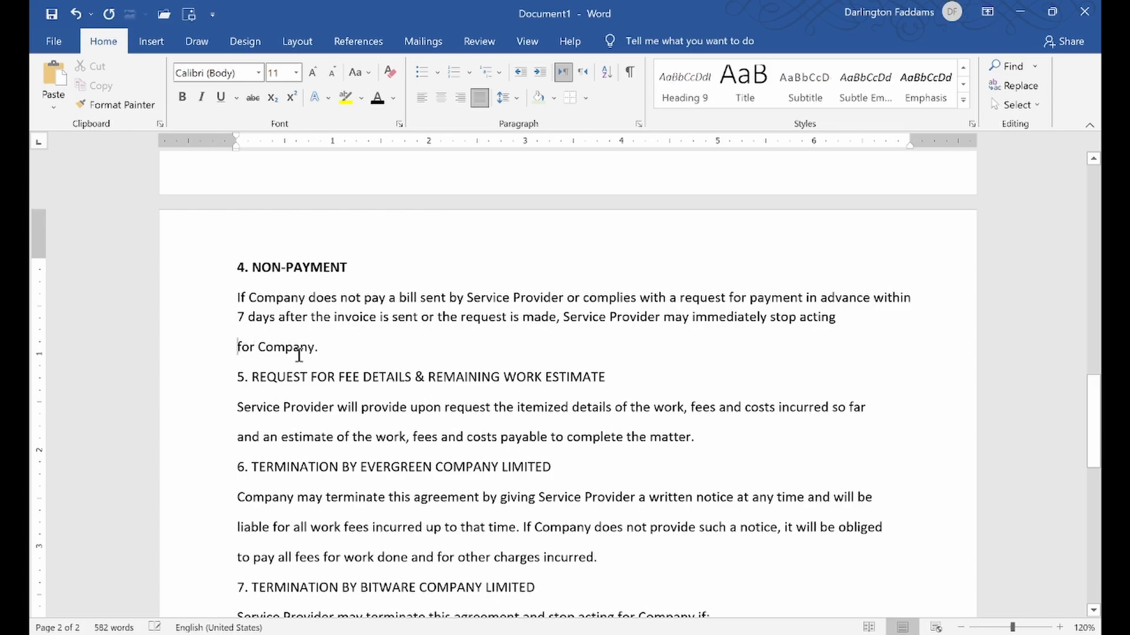
key(BackSpace)
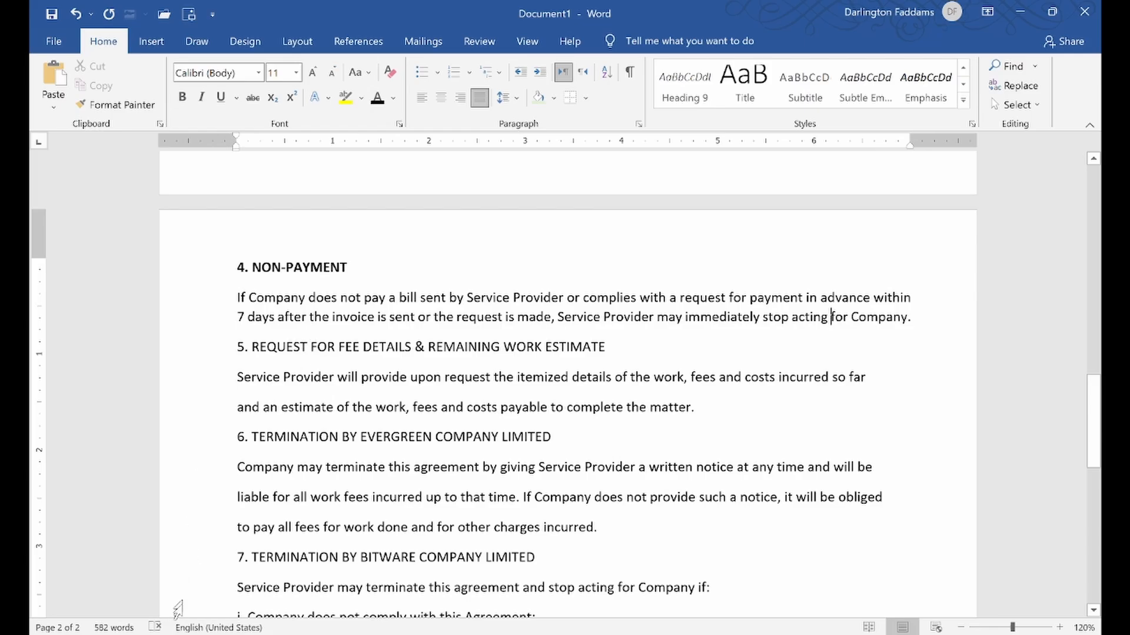
- Following the reference PDF, insert a blank line above "5. REQUEST FOR FEE DETAILS & REMAINING WORK ESTIMATE" and bold that heading
click(132, 634)
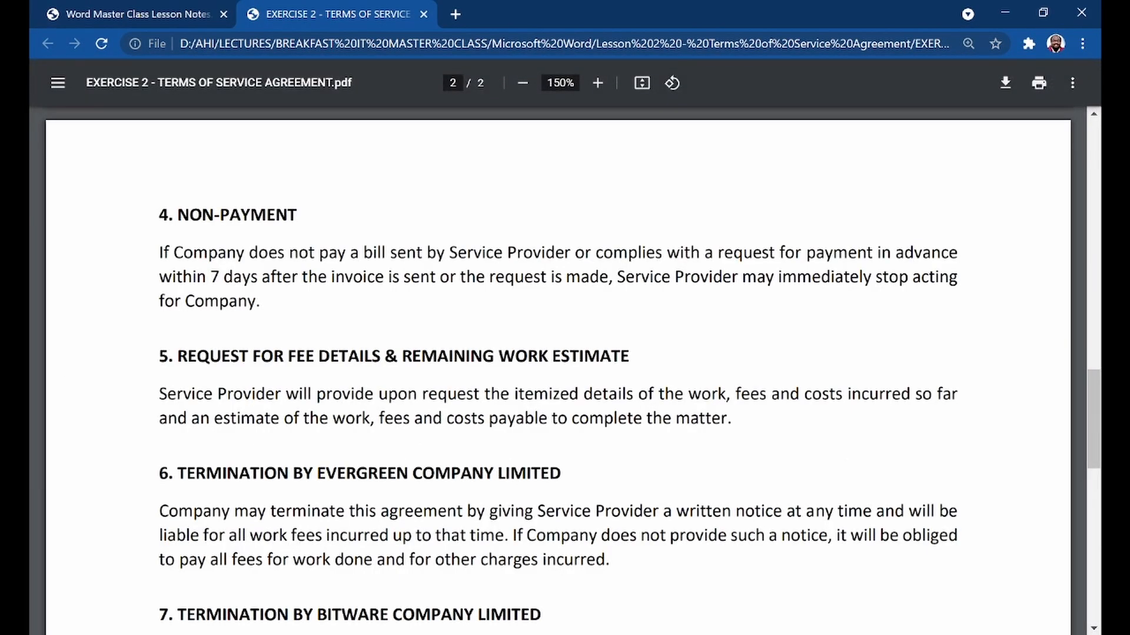
key(alt+Tab)
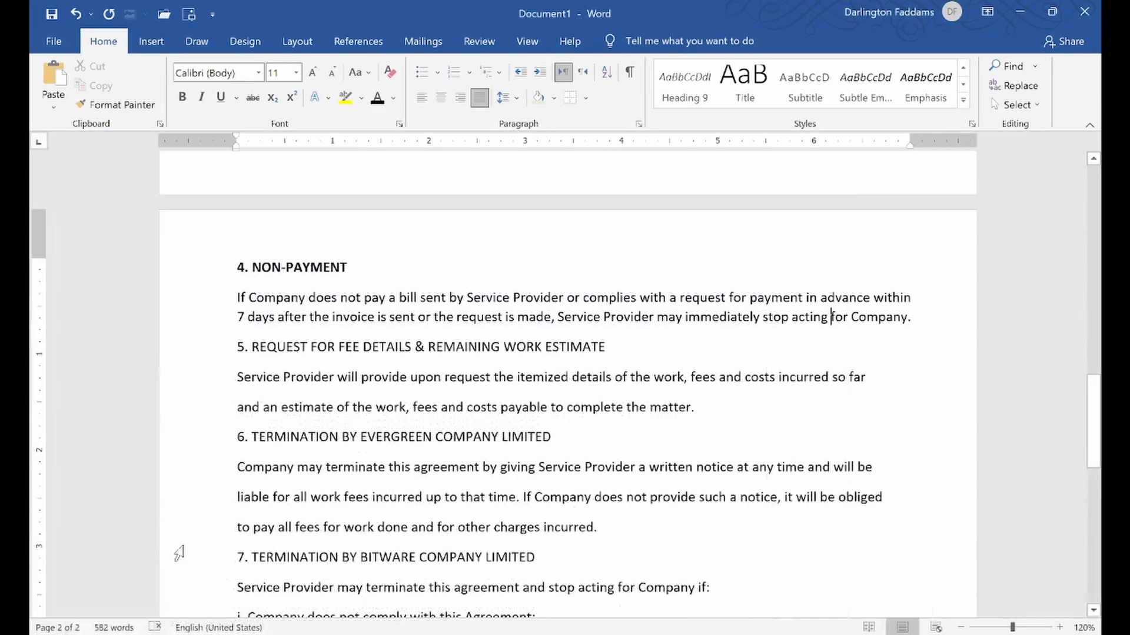
click(239, 350)
key(Return)
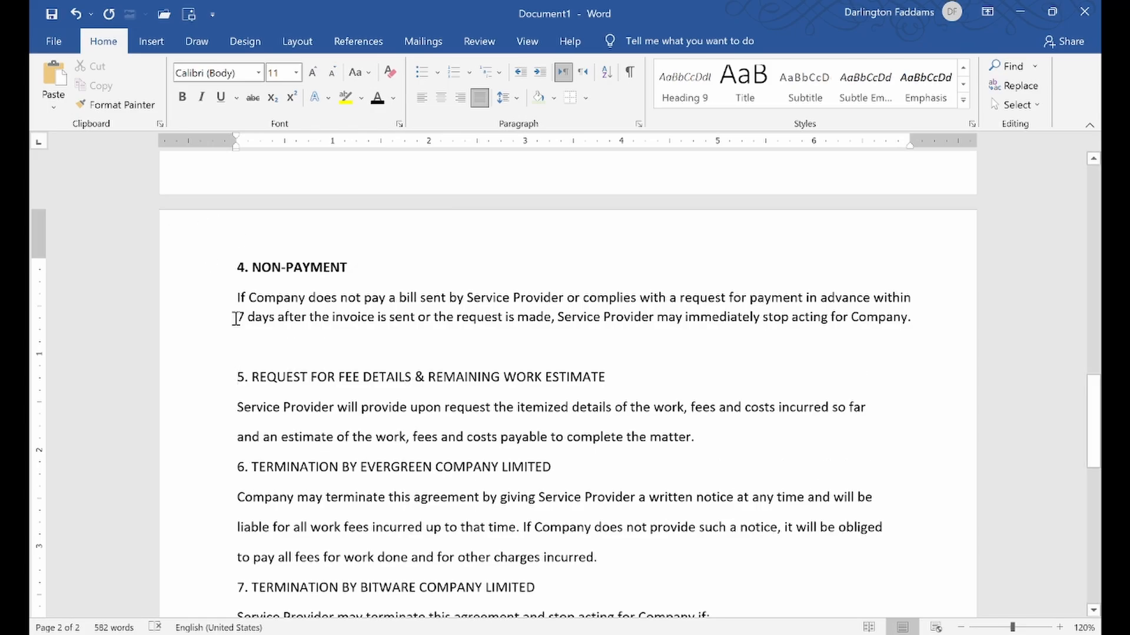
click(200, 384)
click(190, 347)
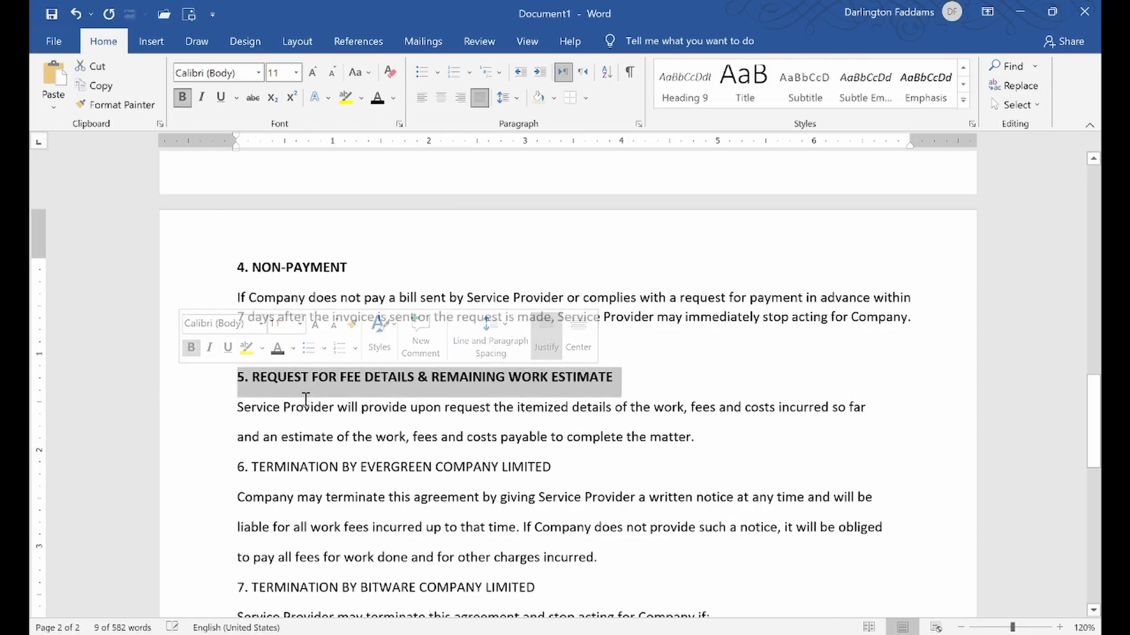
- Join the two broken lines of section 5 into one paragraph and insert a blank line above the section 6 heading
click(304, 406)
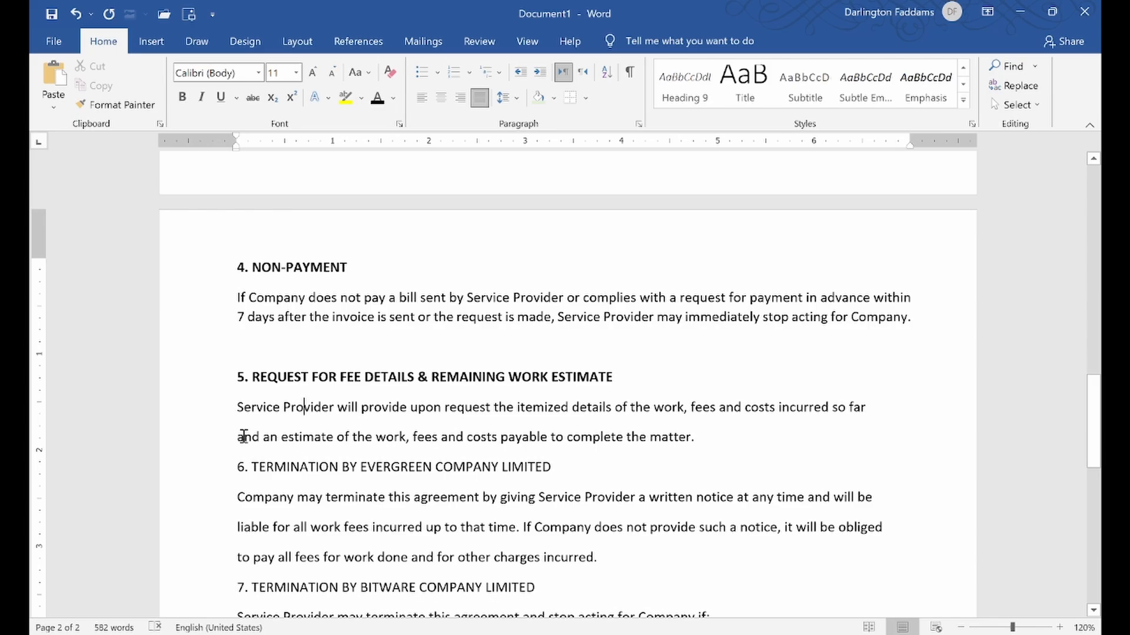
key(BackSpace)
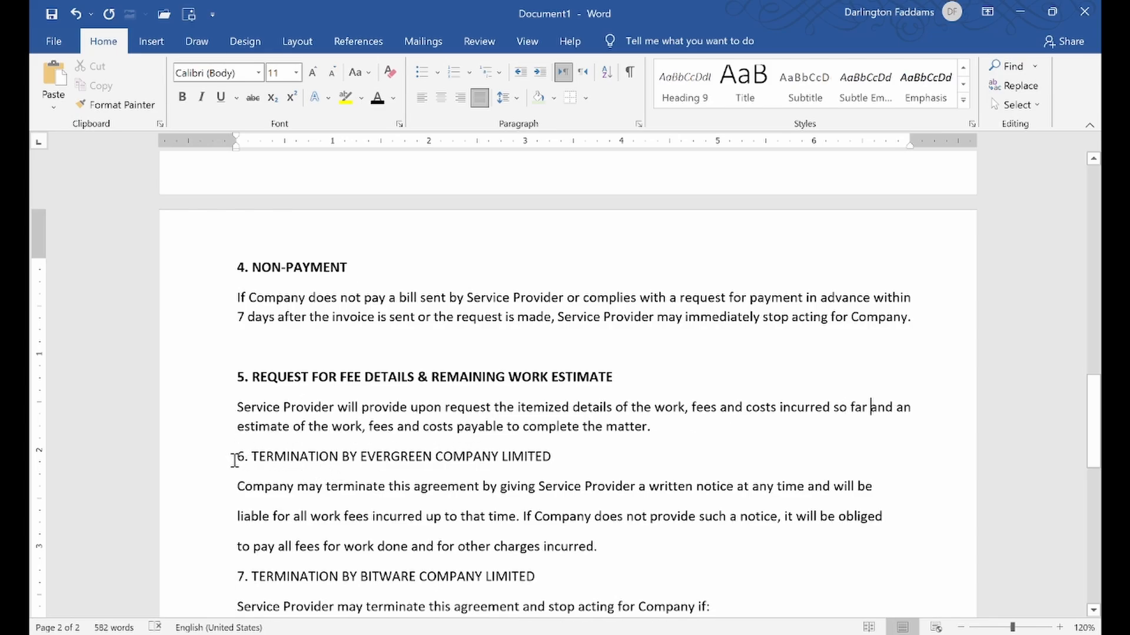
key(Return)
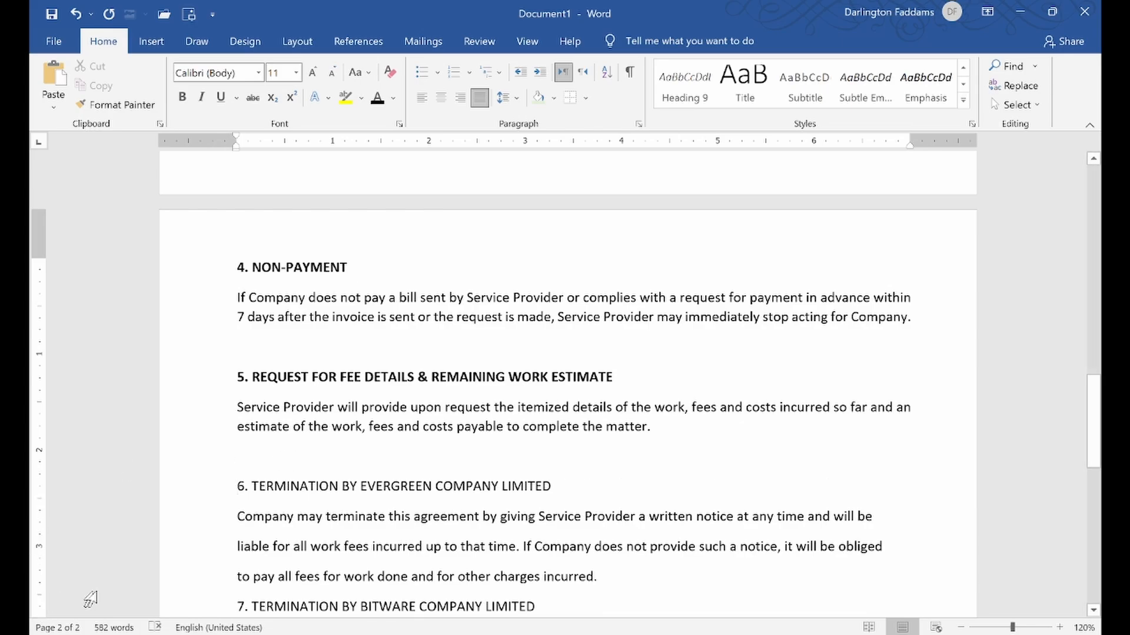
- Bold the "6. TERMINATION BY EVERGREEN COMPANY LIMITED" heading and join its three broken body lines into one paragraph
click(207, 488)
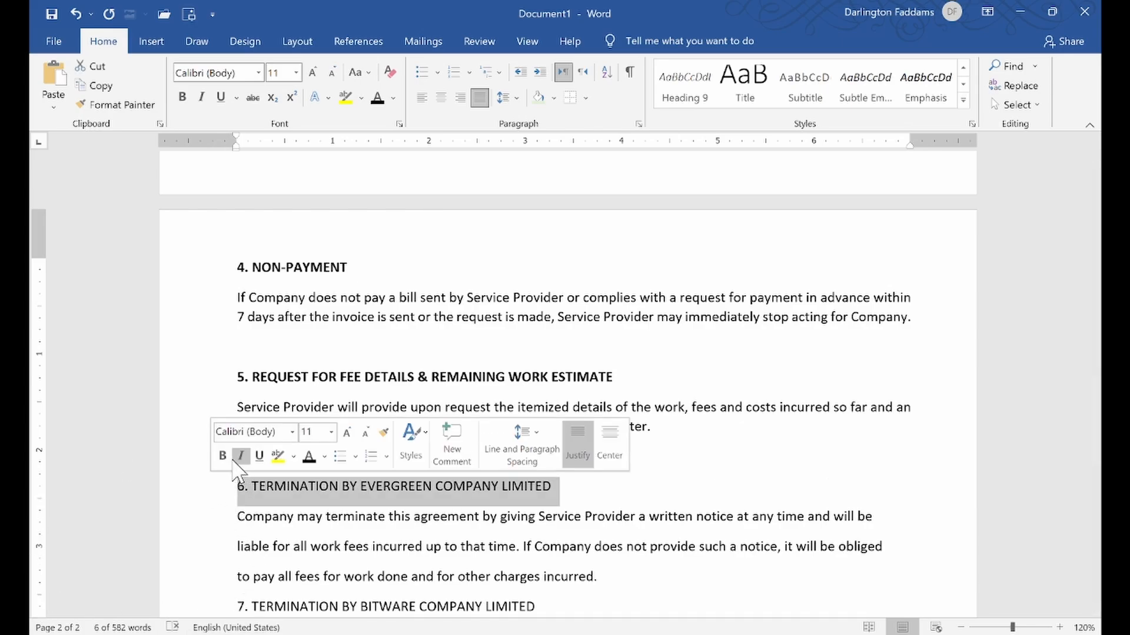
click(223, 457)
click(236, 546)
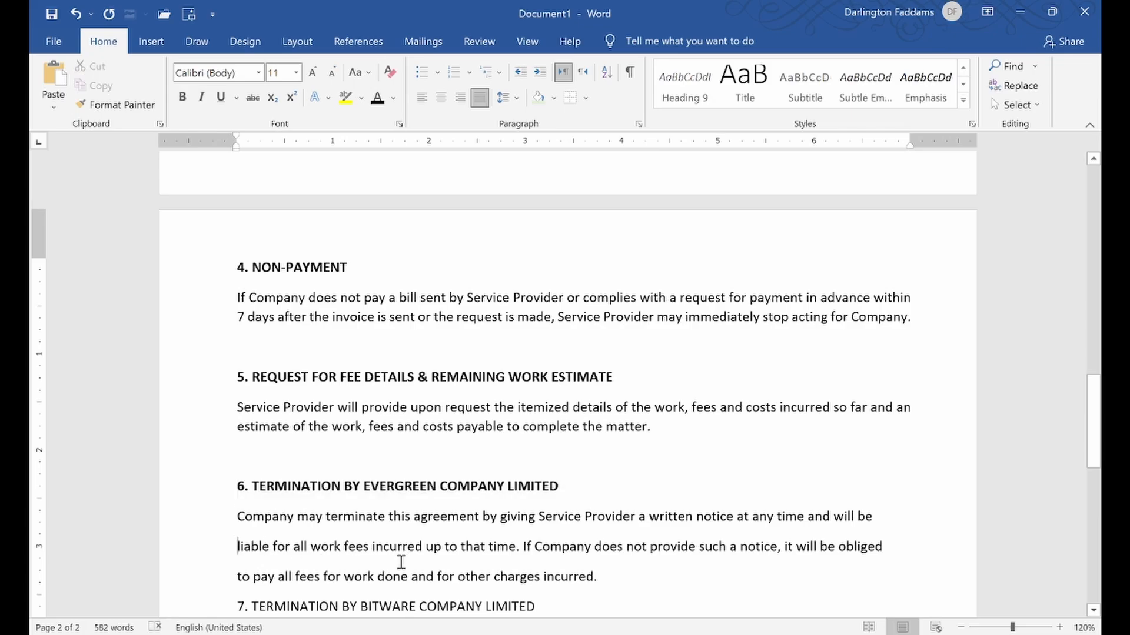
key(BackSpace)
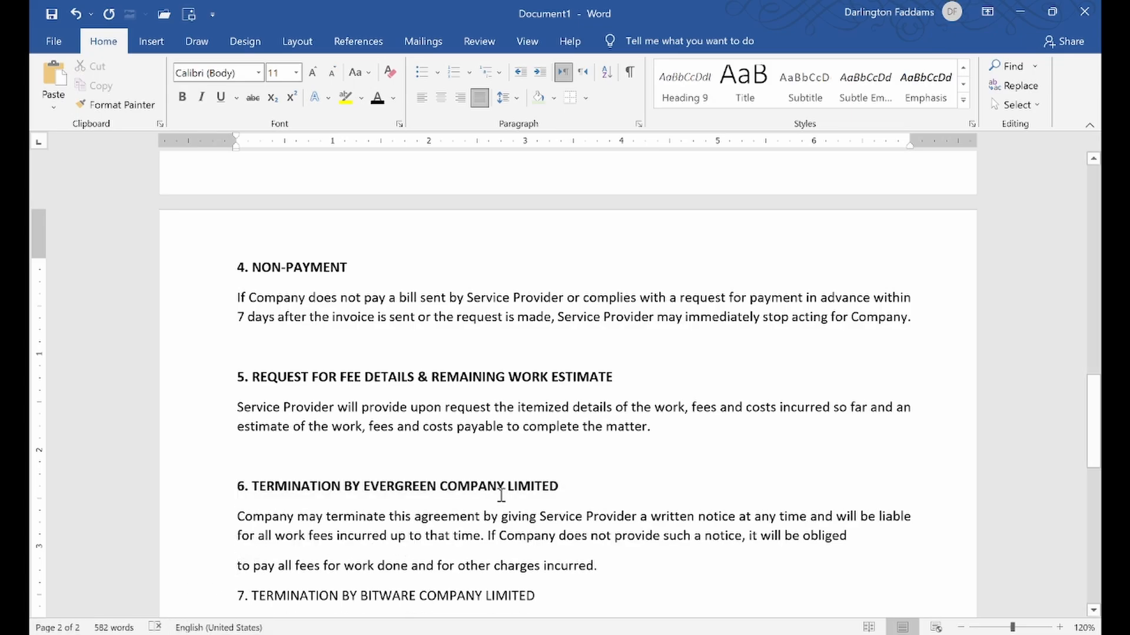
key(BackSpace)
- Insert a blank line above the "7. TERMINATION BY BITWARE COMPANY LIMITED" heading and bold the heading
scroll(486, 330, down, 3)
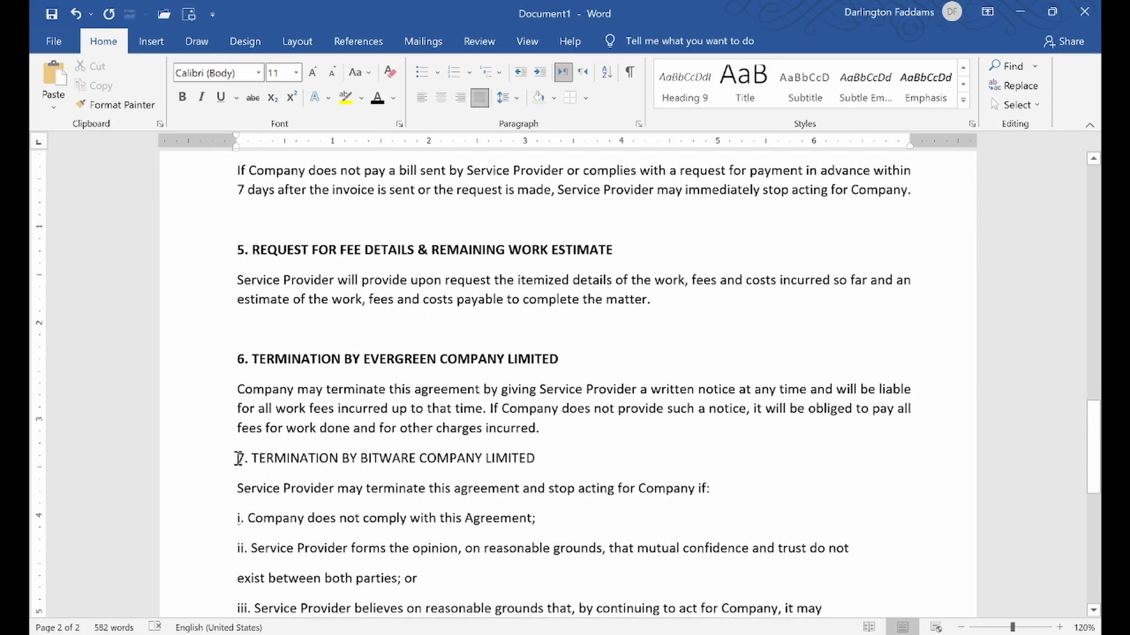
key(Return)
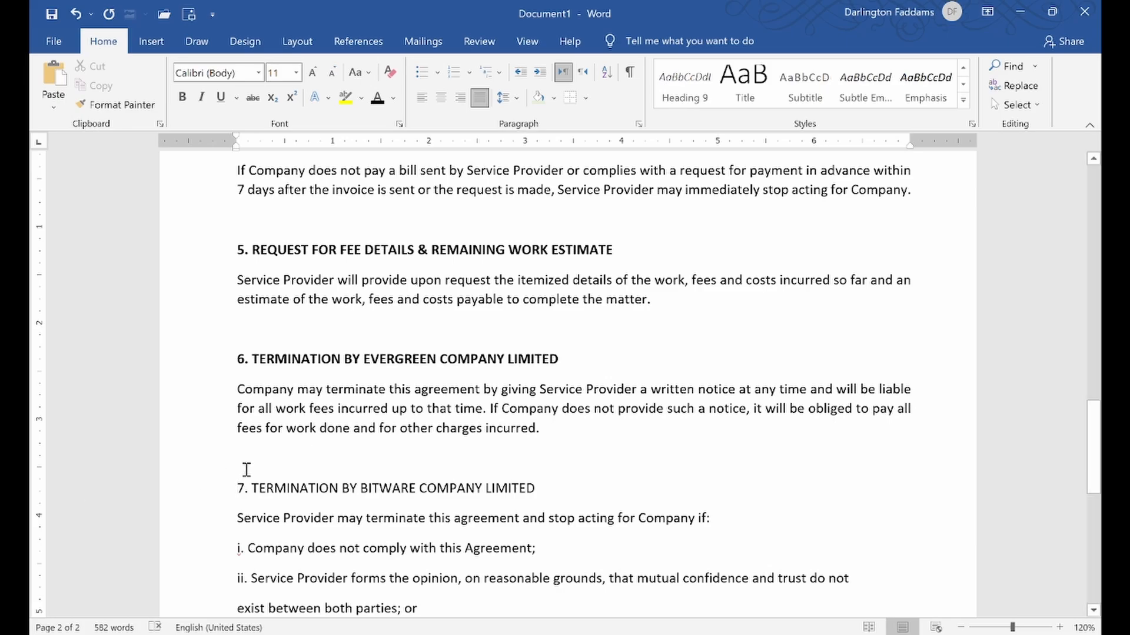
scroll(245, 469, down, 3)
click(218, 329)
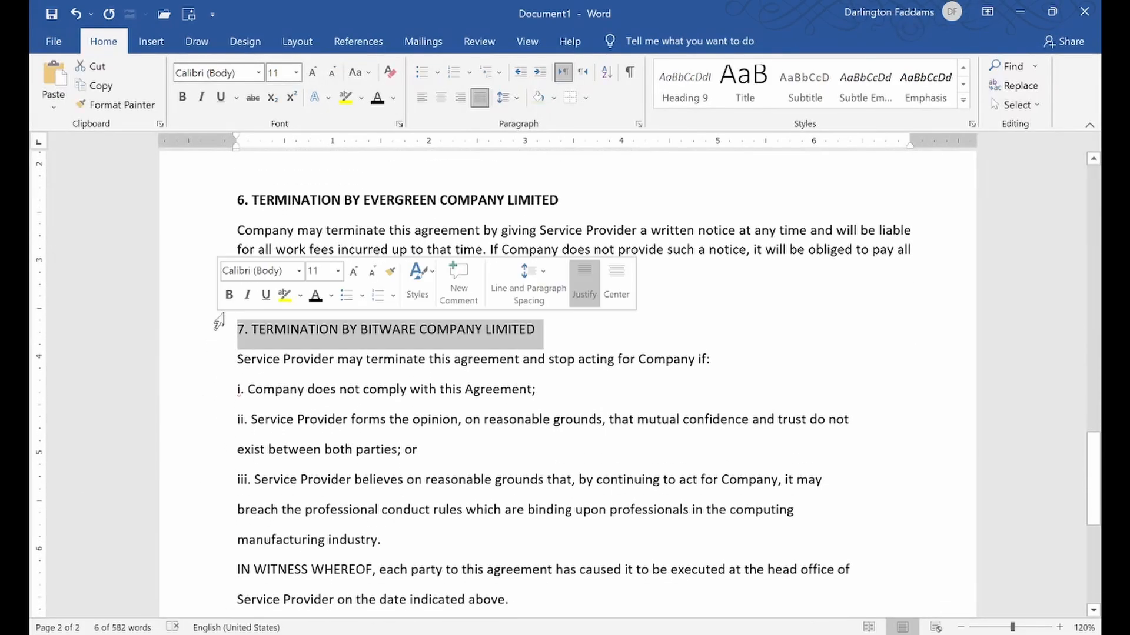
click(225, 294)
- Check section 7's list in the reference PDF and join the broken lines of item ii into one paragraph in Word
click(273, 390)
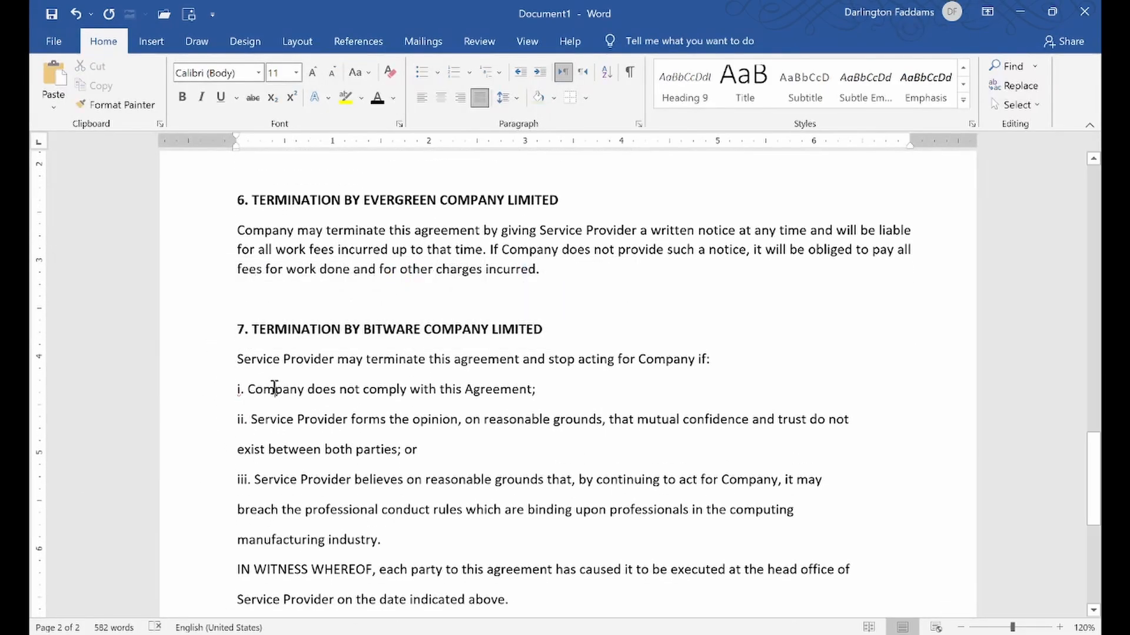
scroll(291, 362, down, 1)
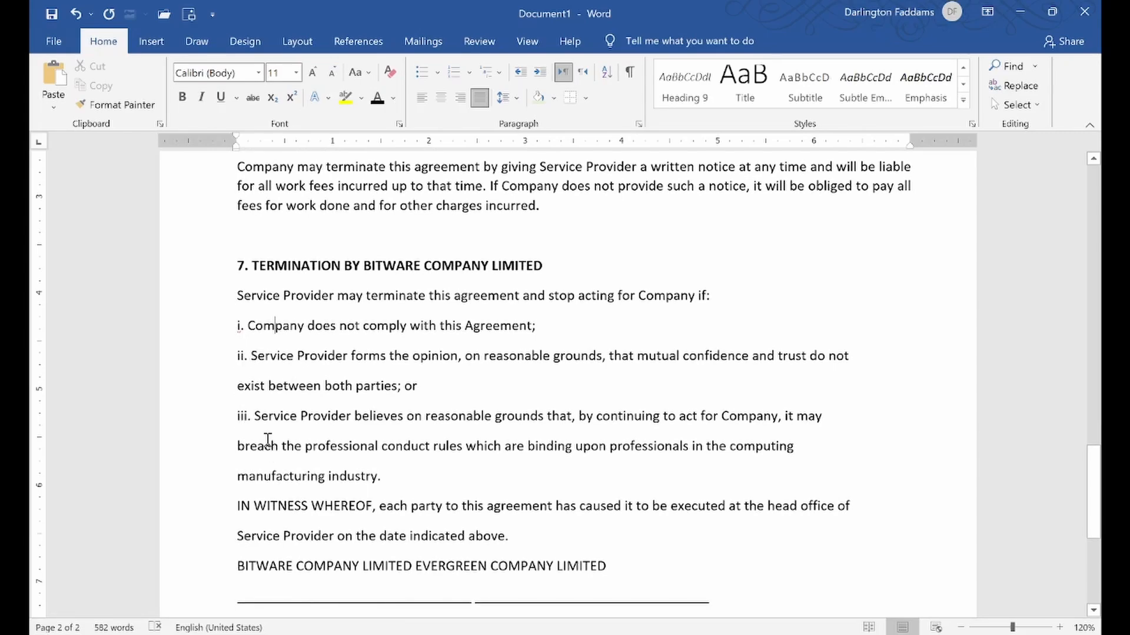
mouse_move(134, 627)
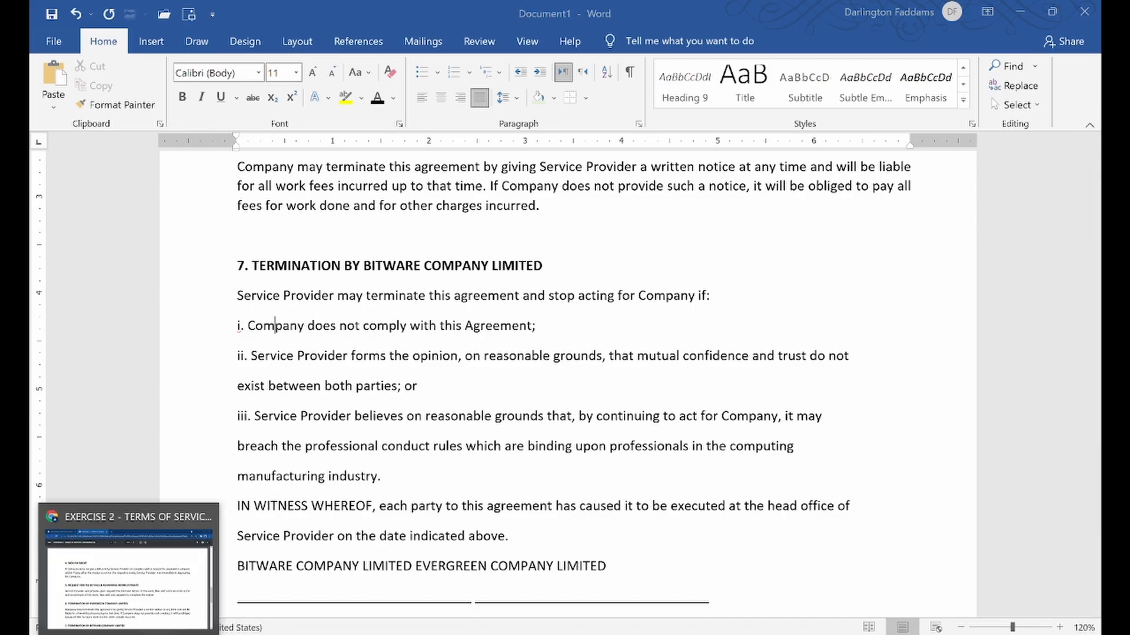
click(134, 588)
scroll(373, 297, down, 5)
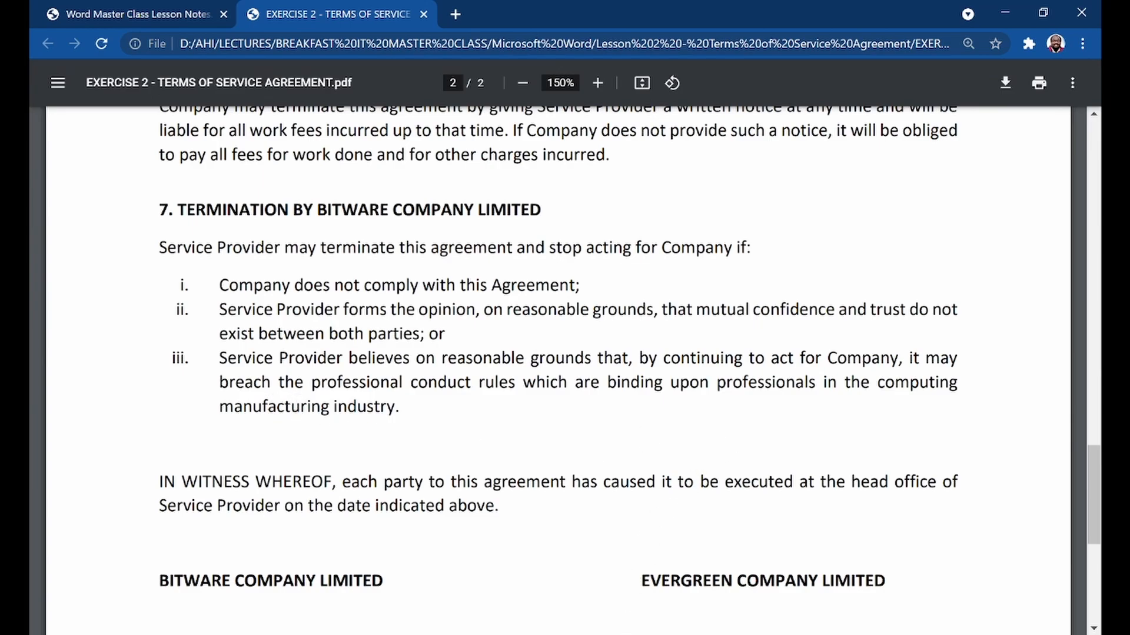
click(200, 633)
drag(203, 330, 254, 480)
click(239, 392)
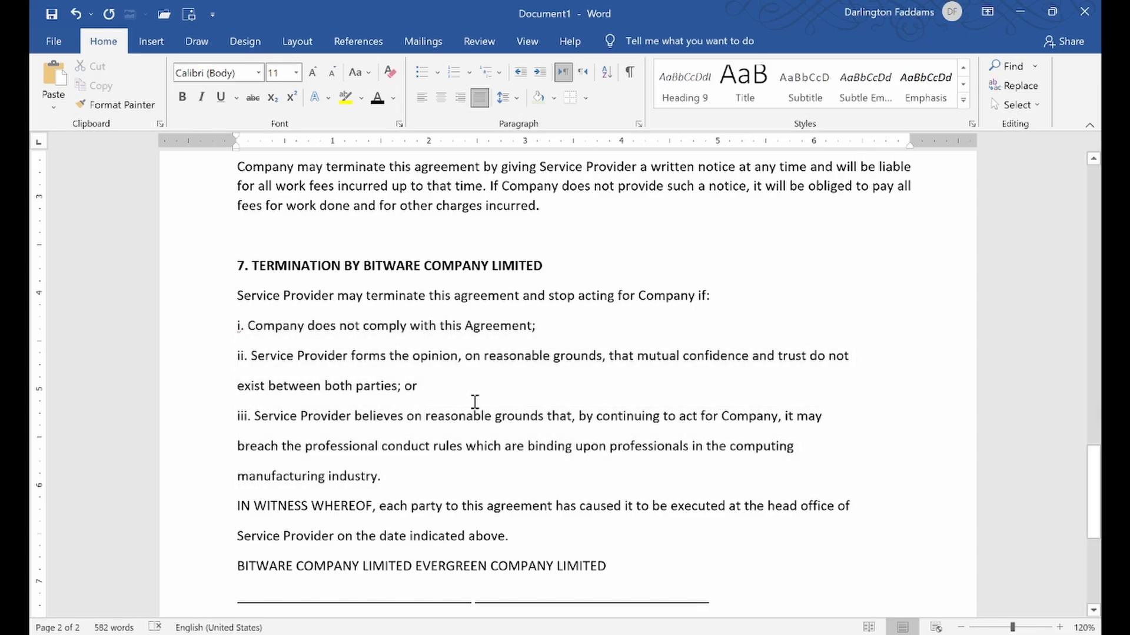
key(BackSpace)
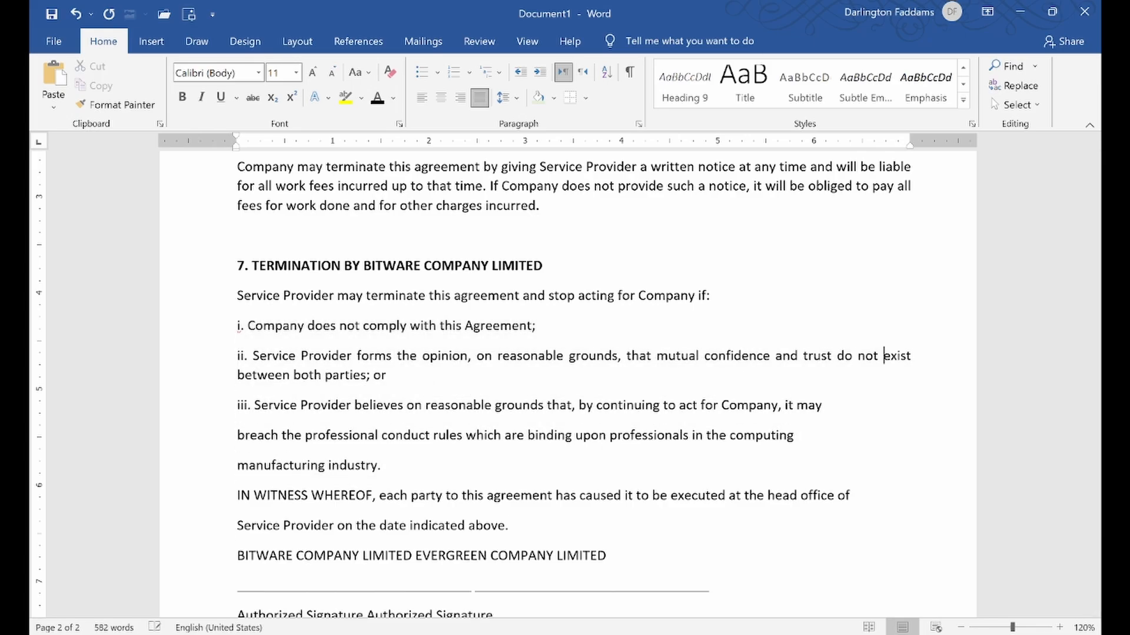
- Join the three broken lines of section 7's item iii into one paragraph
click(230, 435)
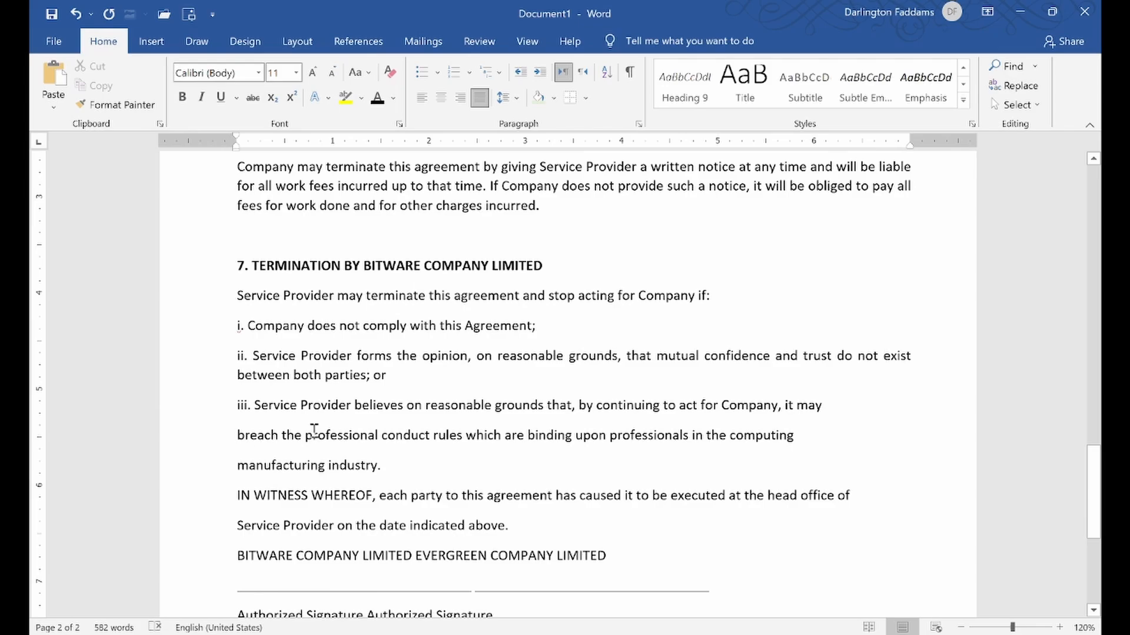
key(BackSpace)
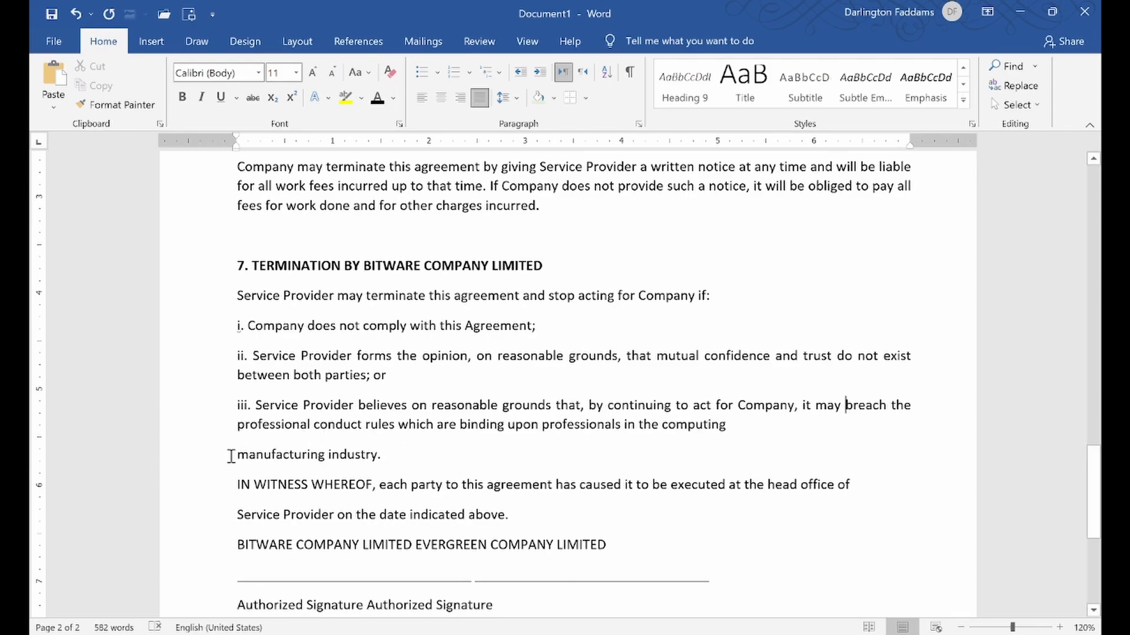
click(230, 456)
key(BackSpace)
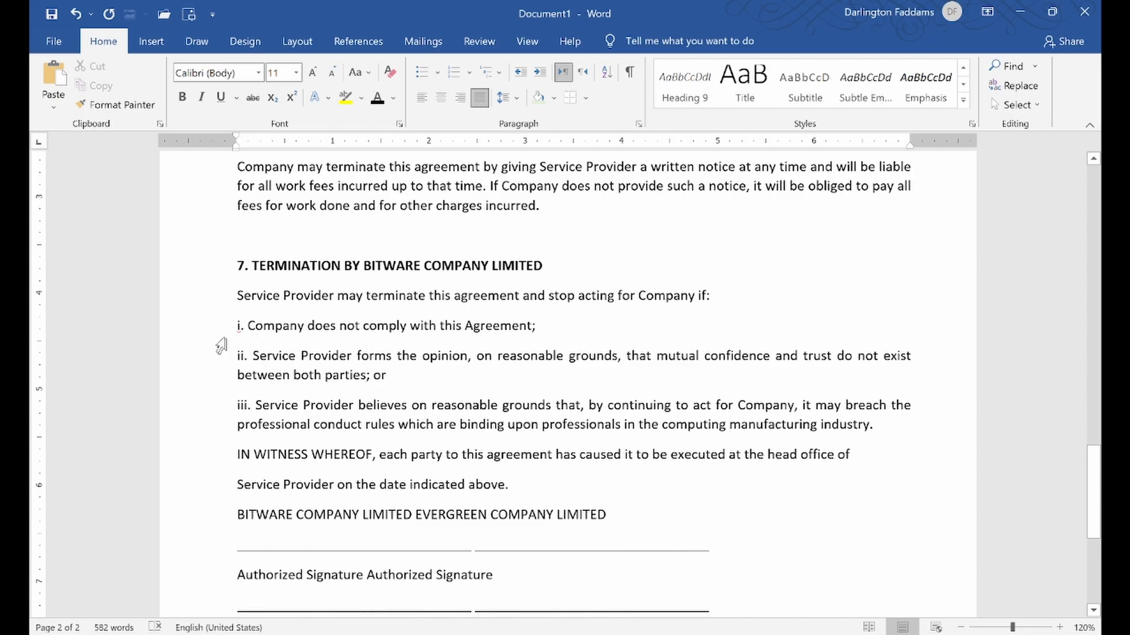
- Turn section 7's three items into a numbered list with the i., ii., iii. format
drag(207, 336, 203, 431)
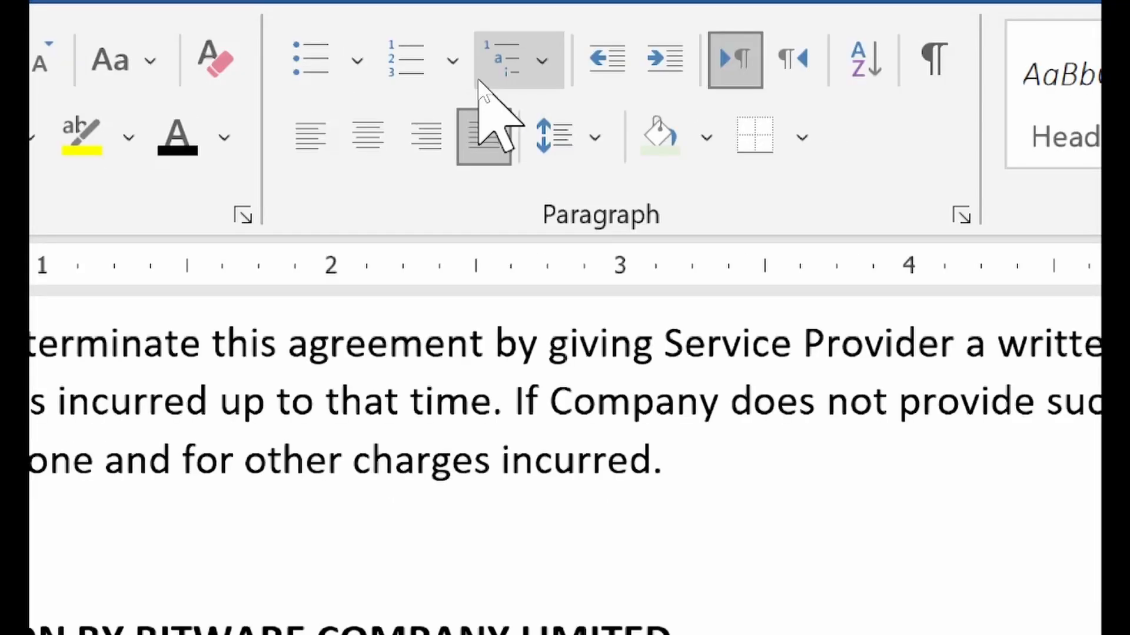
click(469, 72)
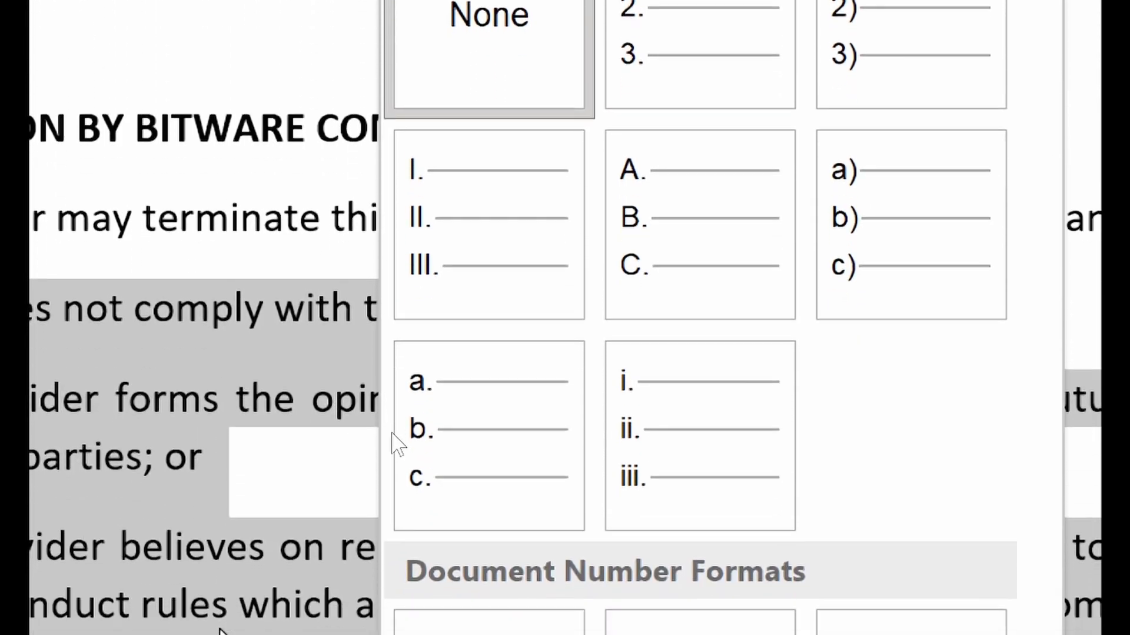
click(663, 384)
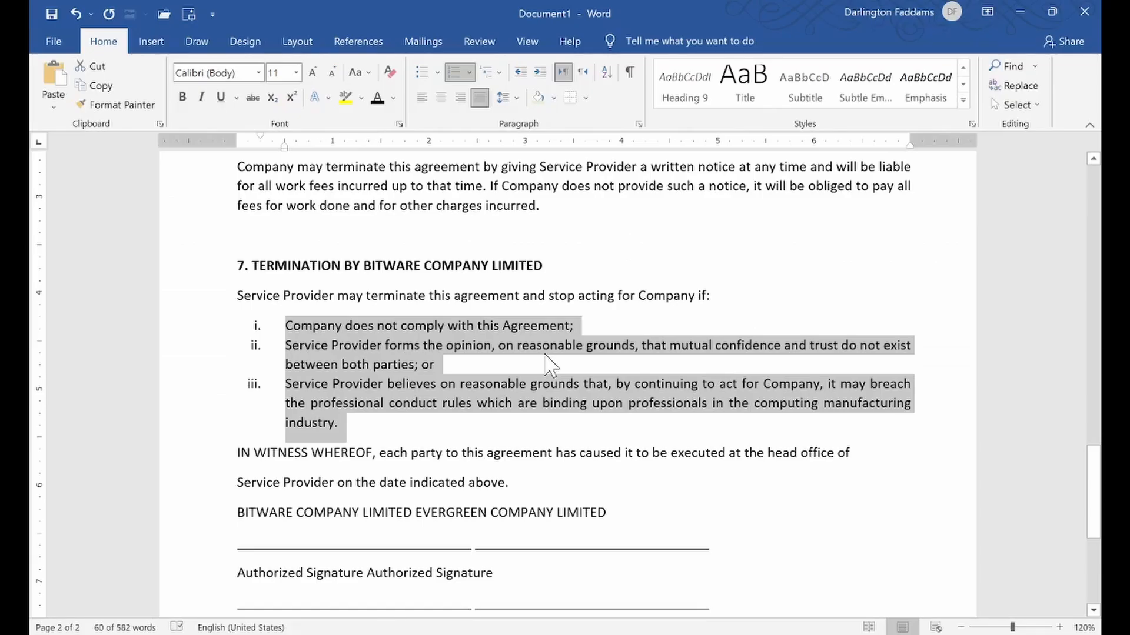
click(366, 403)
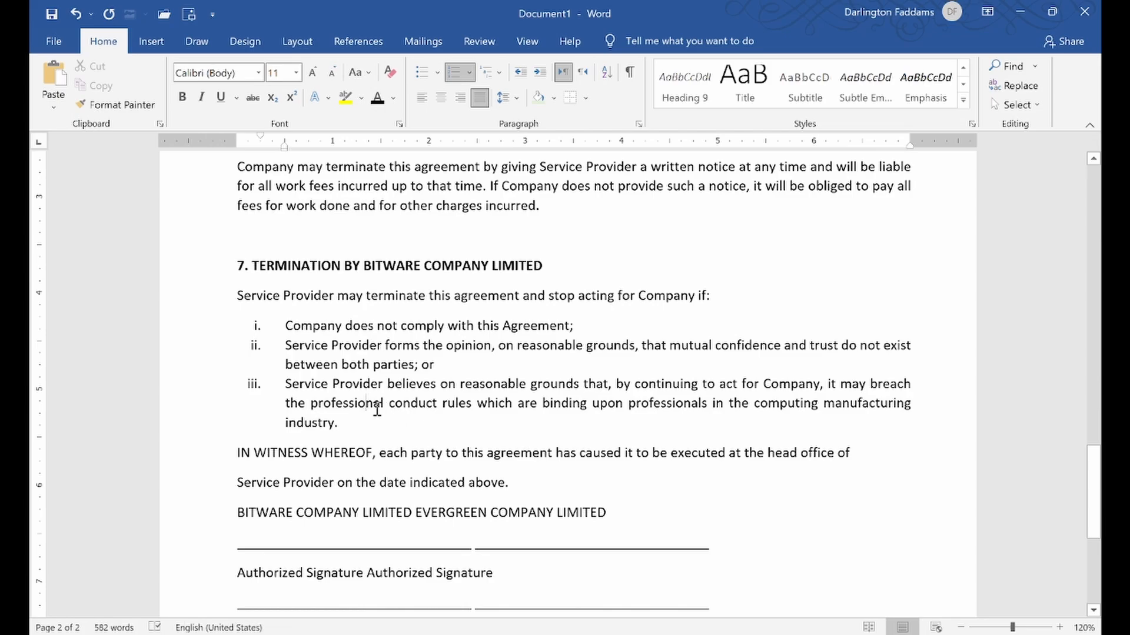
- Check the closing part of the reference PDF and insert a blank line above the "IN WITNESS WHEREOF" paragraph in Word
key(alt+Tab)
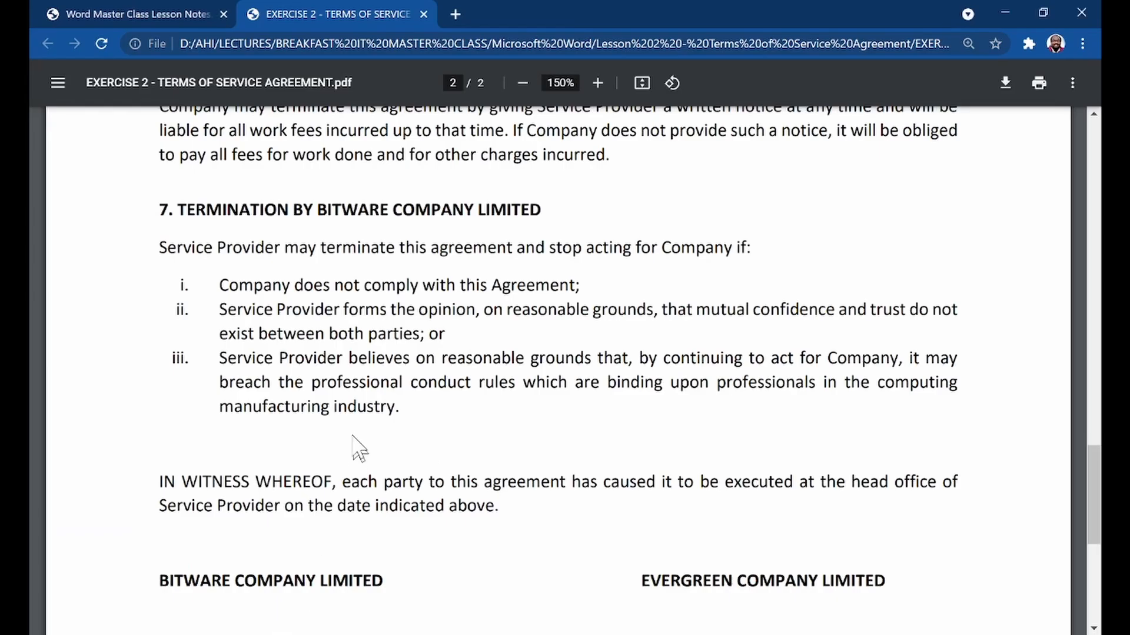
scroll(233, 412, down, 3)
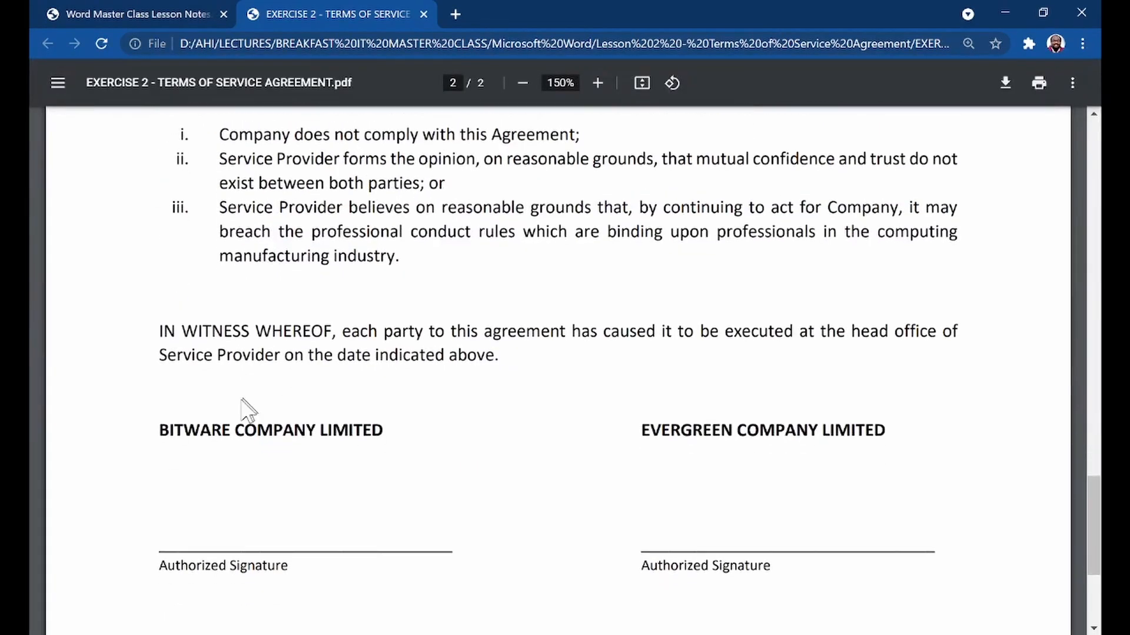
scroll(244, 400, down, 3)
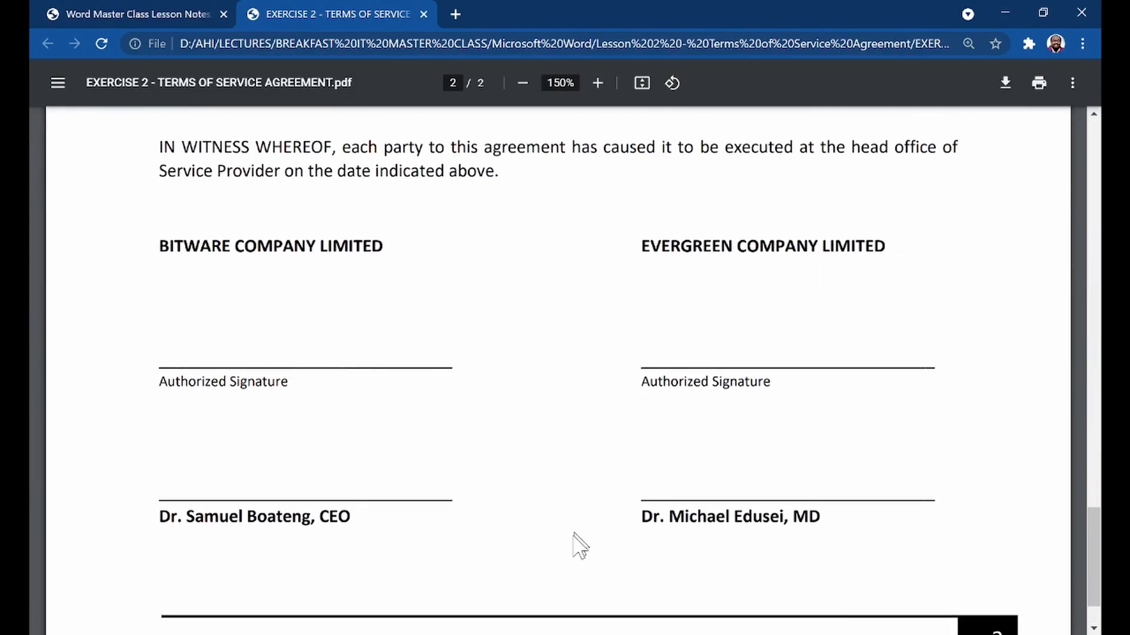
click(591, 634)
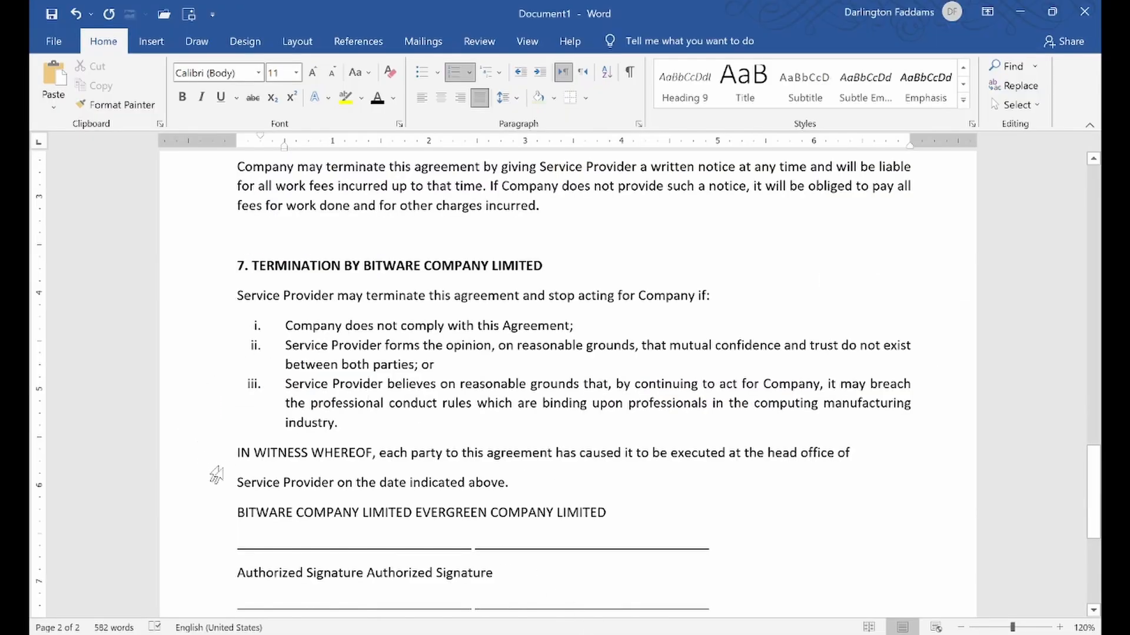
click(236, 453)
key(Return)
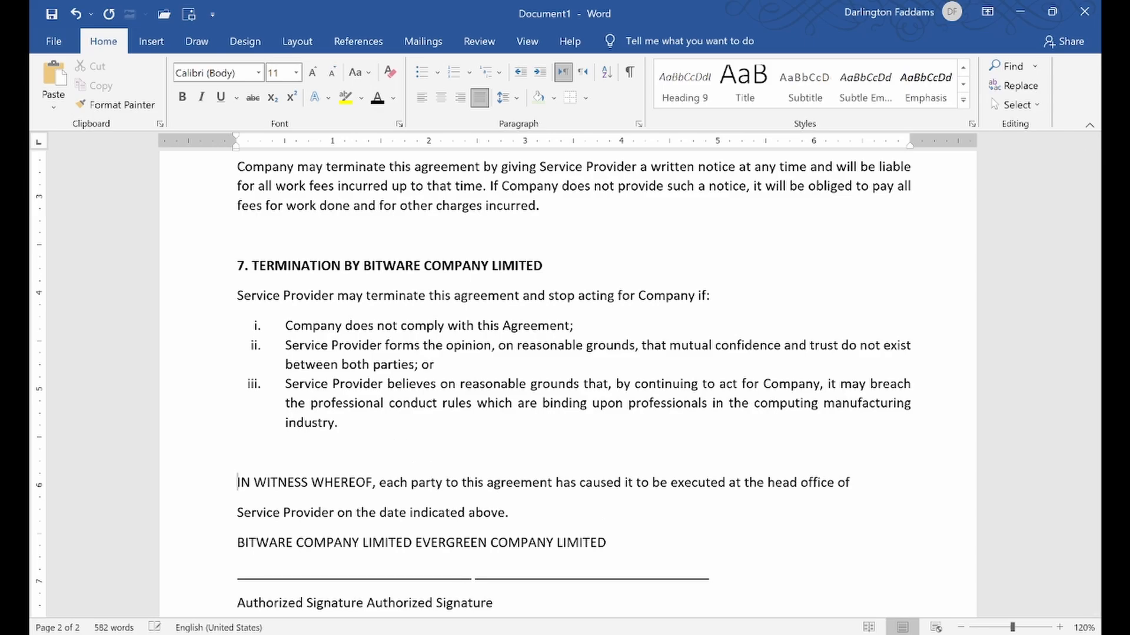
- Compare the closing spacing with the reference PDF and insert a blank line above the company names line in Word
click(128, 634)
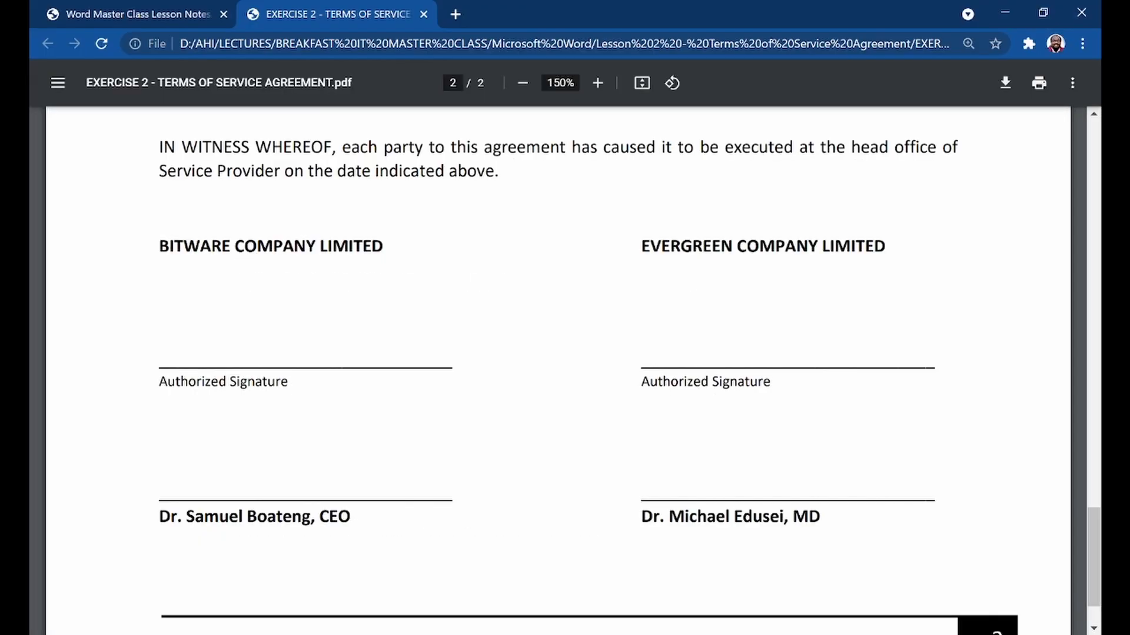
scroll(422, 436, up, 1)
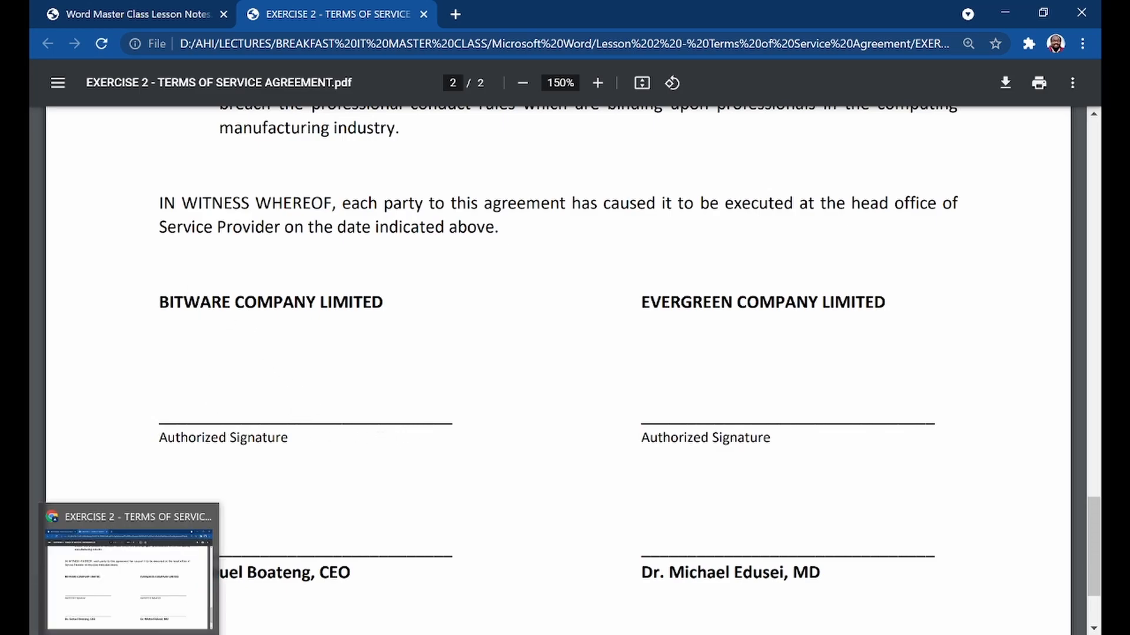
click(131, 634)
scroll(342, 511, down, 3)
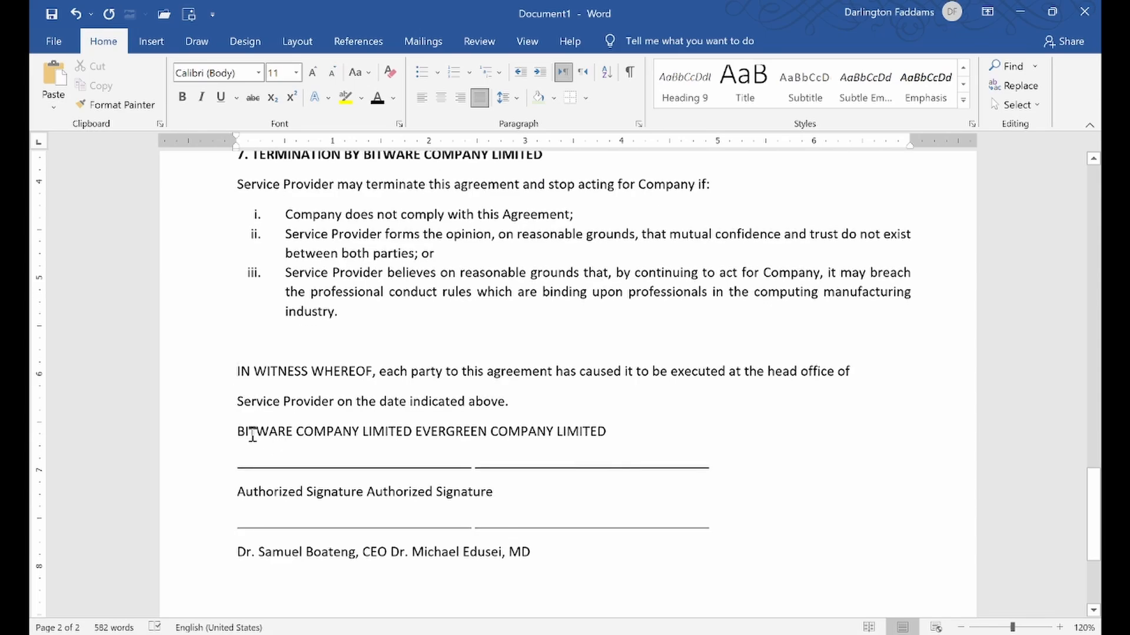
key(Return)
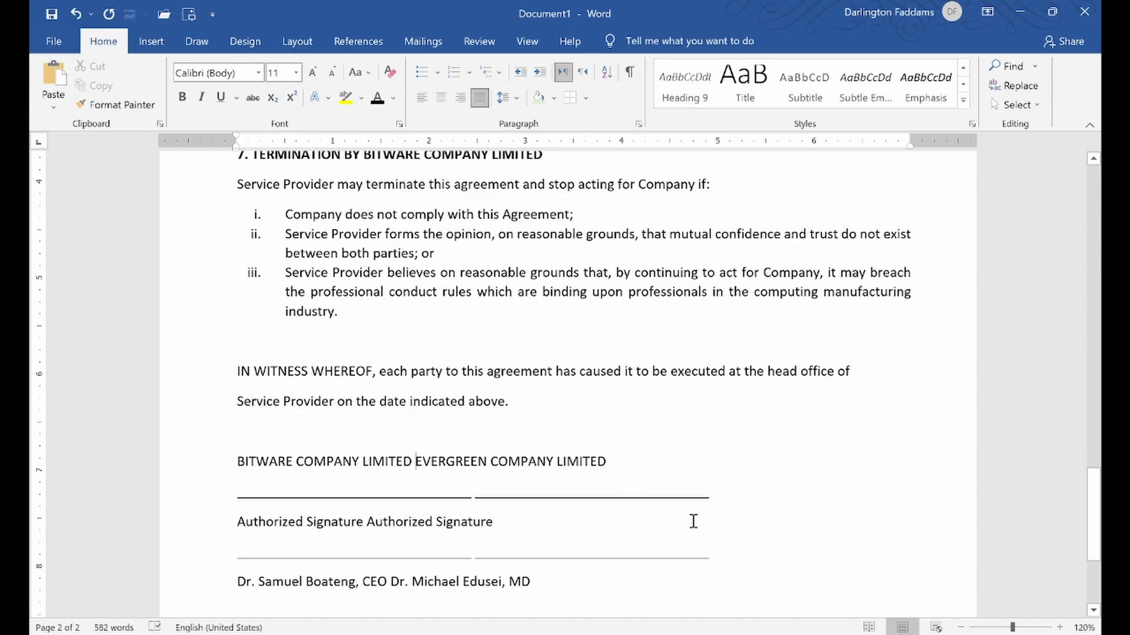
- Tab "EVERGREEN COMPANY LIMITED" across to start at the 4-inch mark on the company names line
scroll(736, 535, down, 2)
key(Tab)
key(Tab)
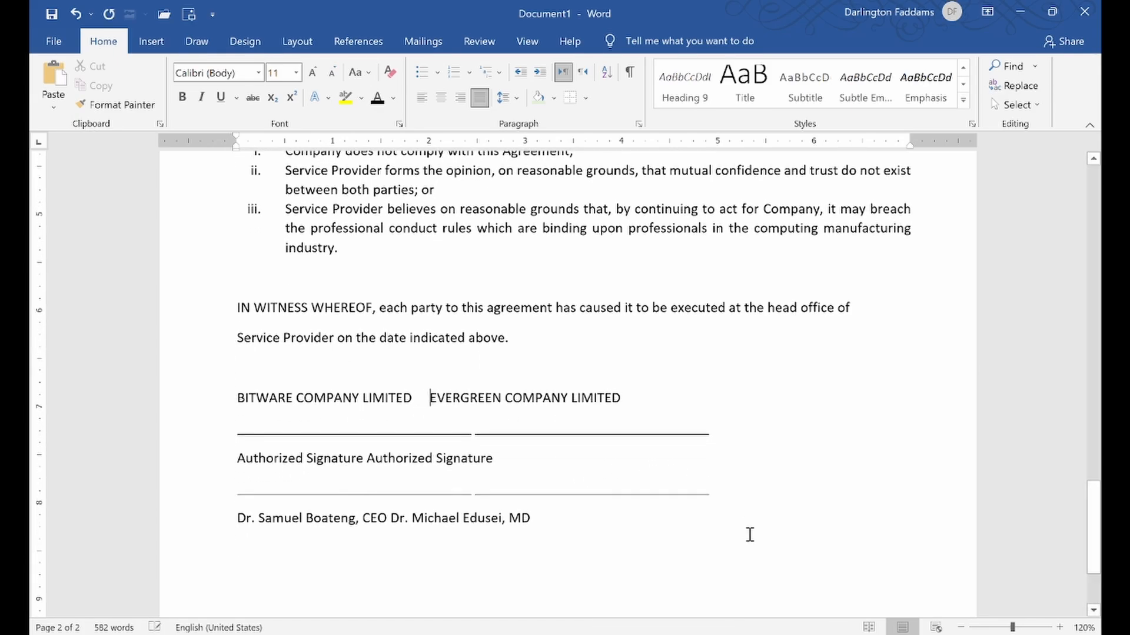
key(Tab)
key(Tab)
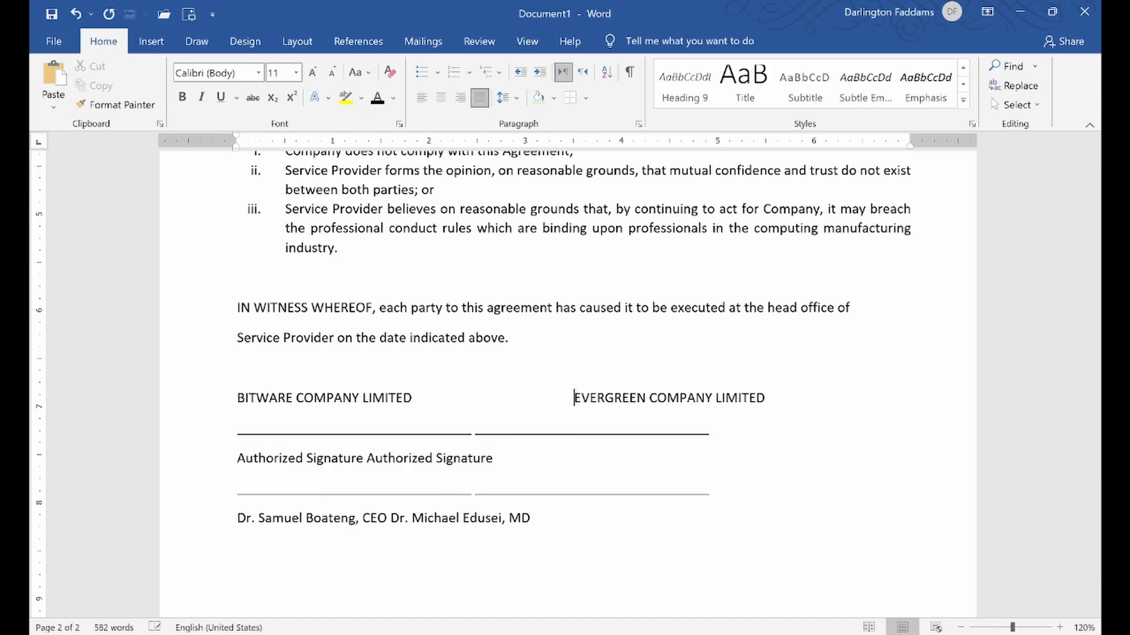
key(Tab)
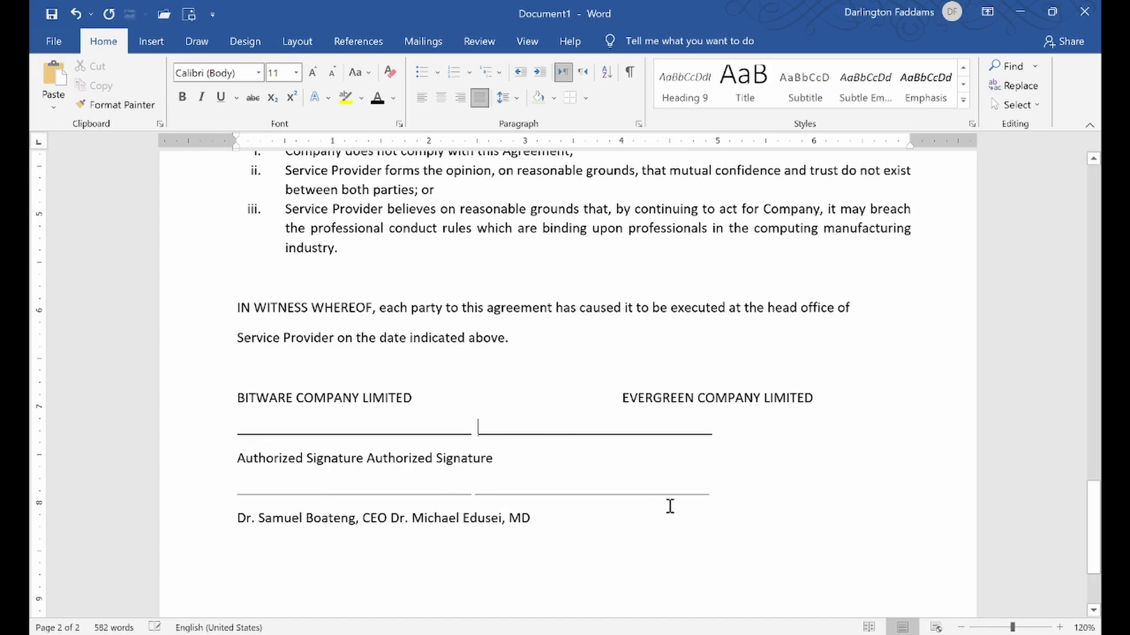
- Tab the second upper signature line and the second "Authorized Signature" across to align under "EVERGREEN COMPANY LIMITED"
key(Tab)
key(Tab)
key(Tab)
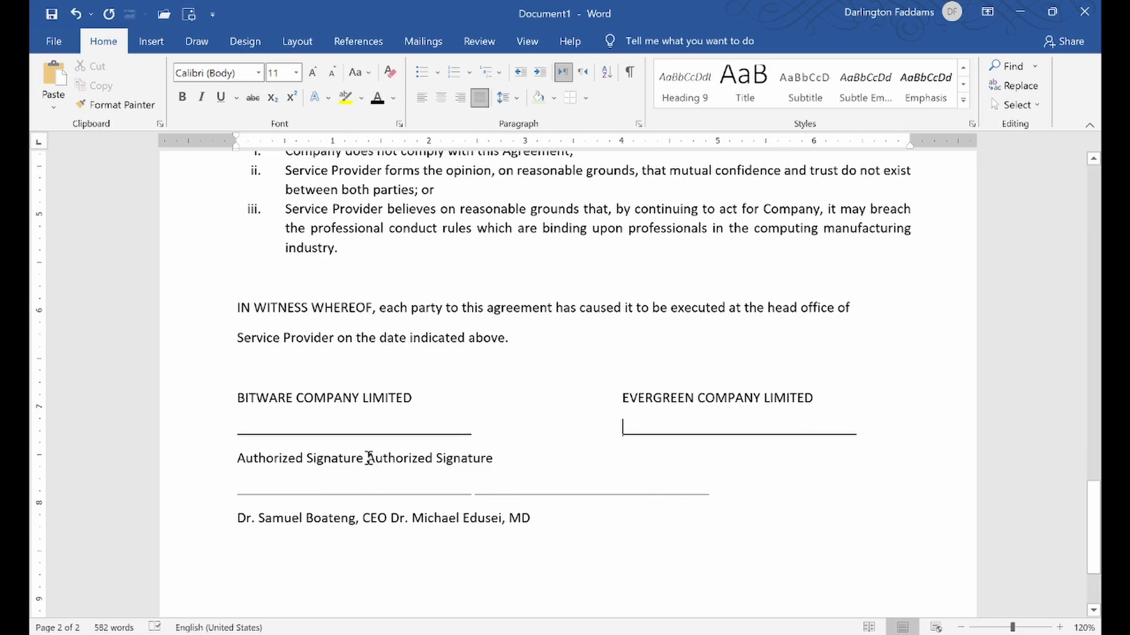
key(Tab)
key(Tab)
key(Tab)
key(Tab)
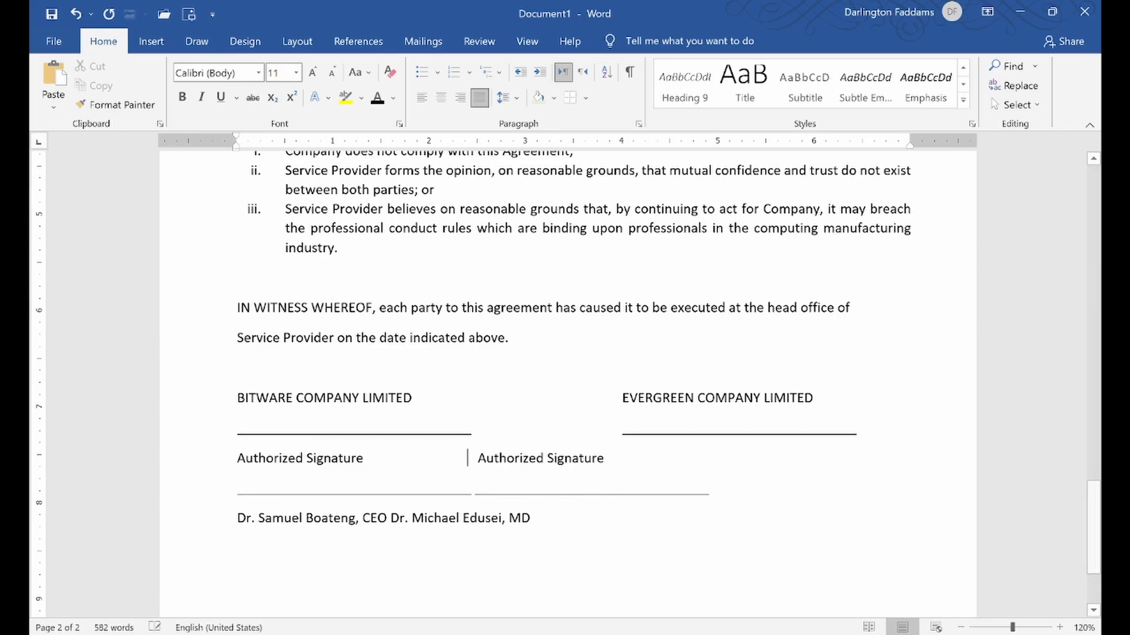
key(Tab)
key(Tab)
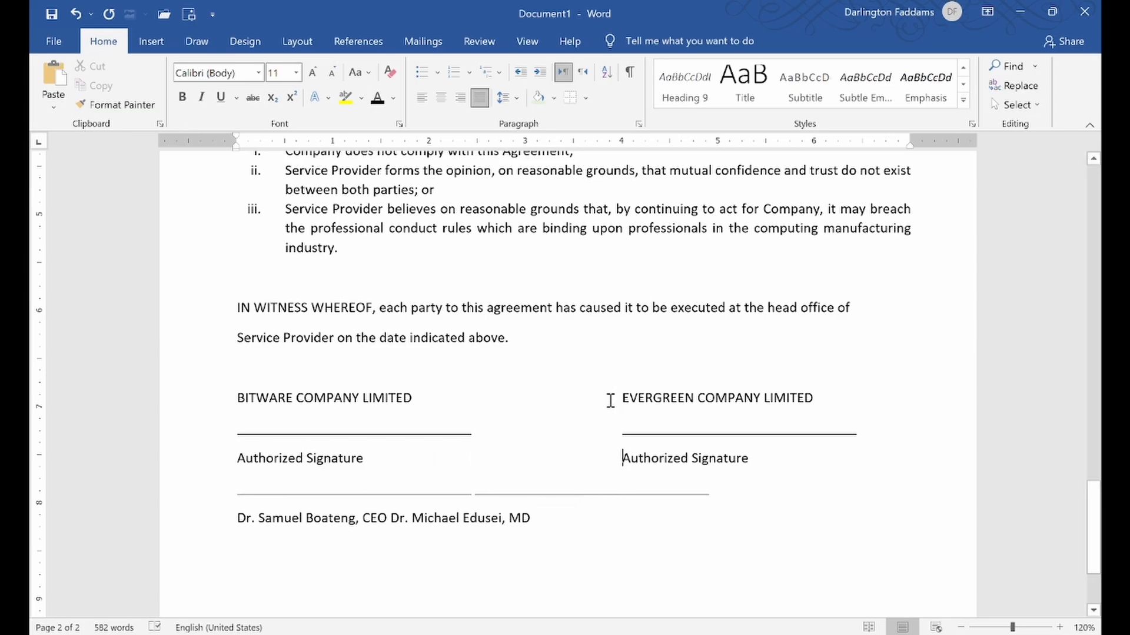
- Tab the second lower signature line and the MD's name across to align under the second "Authorized Signature"
click(475, 498)
key(Tab)
key(Tab)
key(Tab)
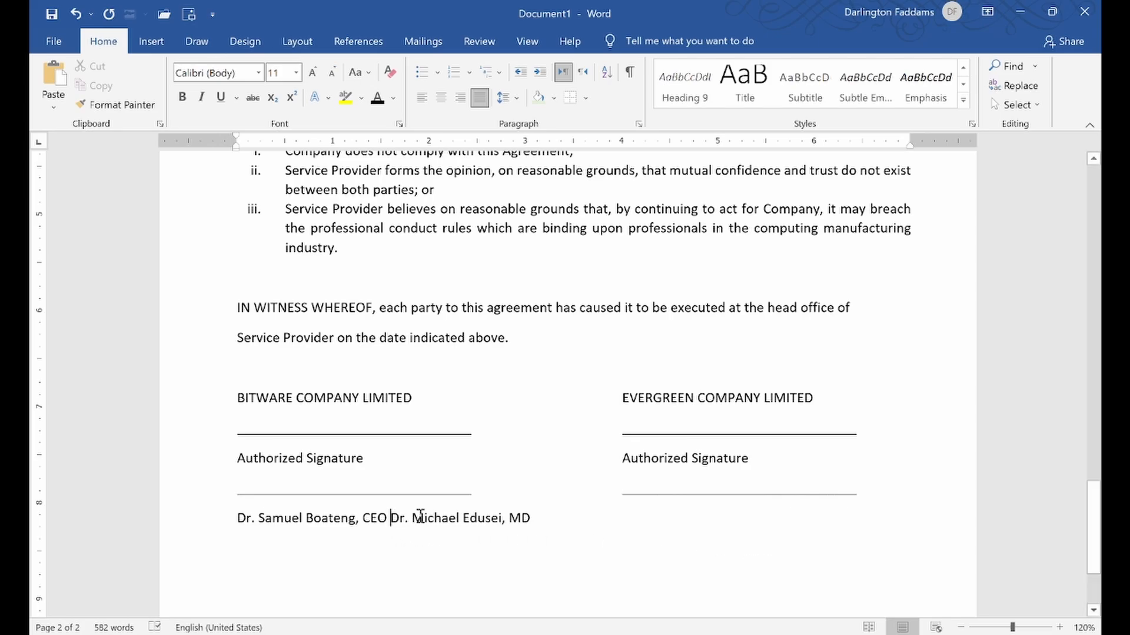
key(Tab)
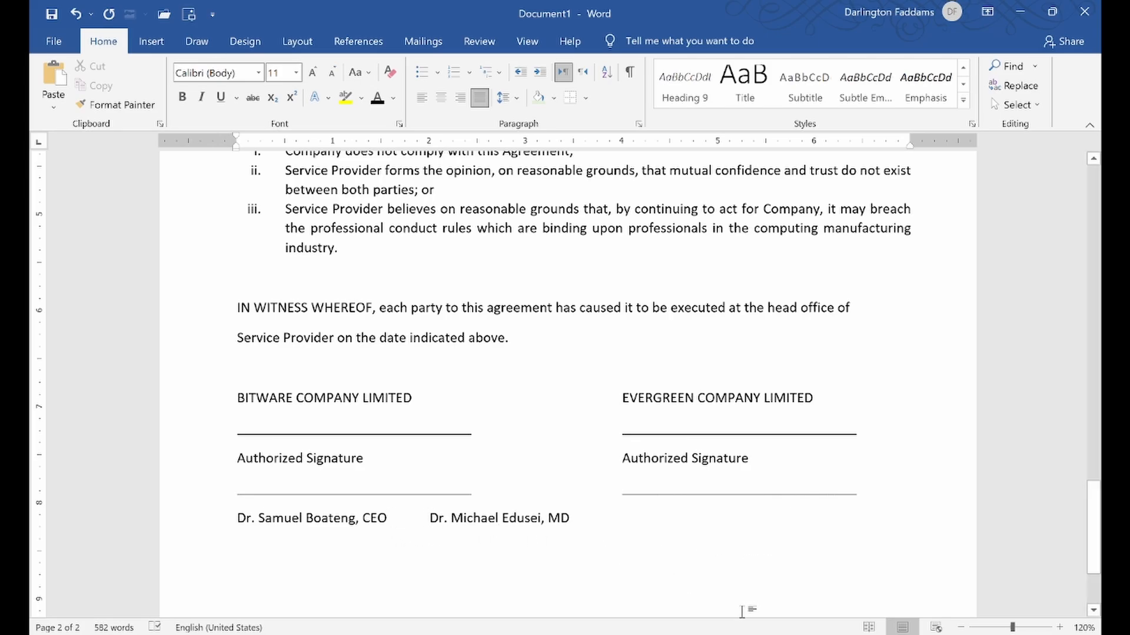
key(Tab)
key(Tab)
key(Tab)
key(Tab)
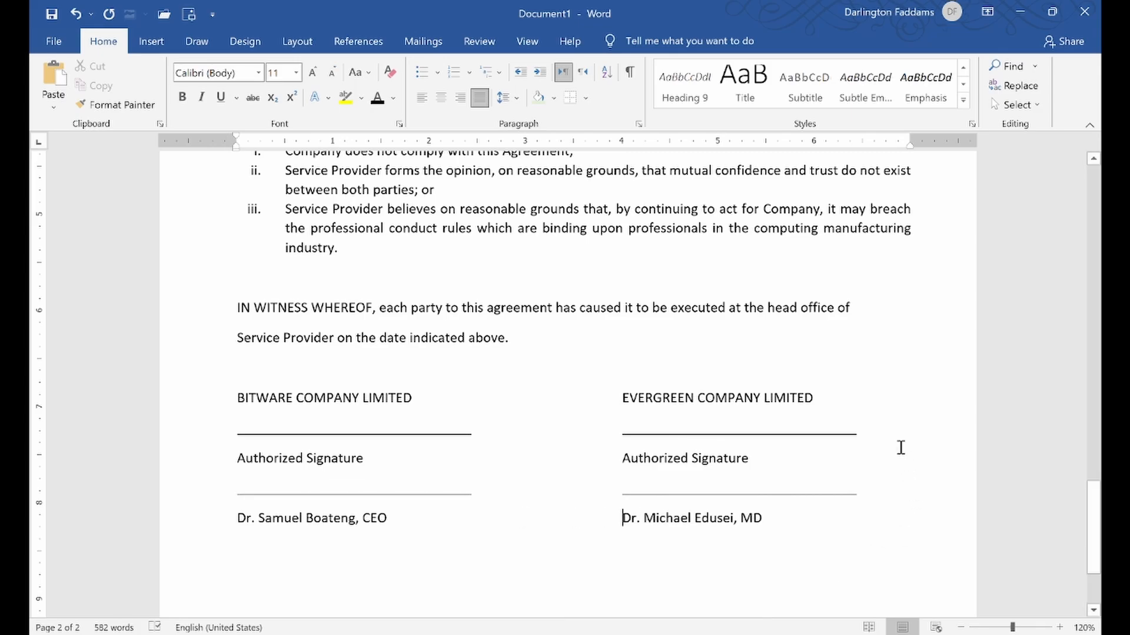
- Bold "BITWARE COMPANY LIMITED" and "EVERGREEN COMPANY LIMITED" in the signature block
scroll(836, 453, down, 4)
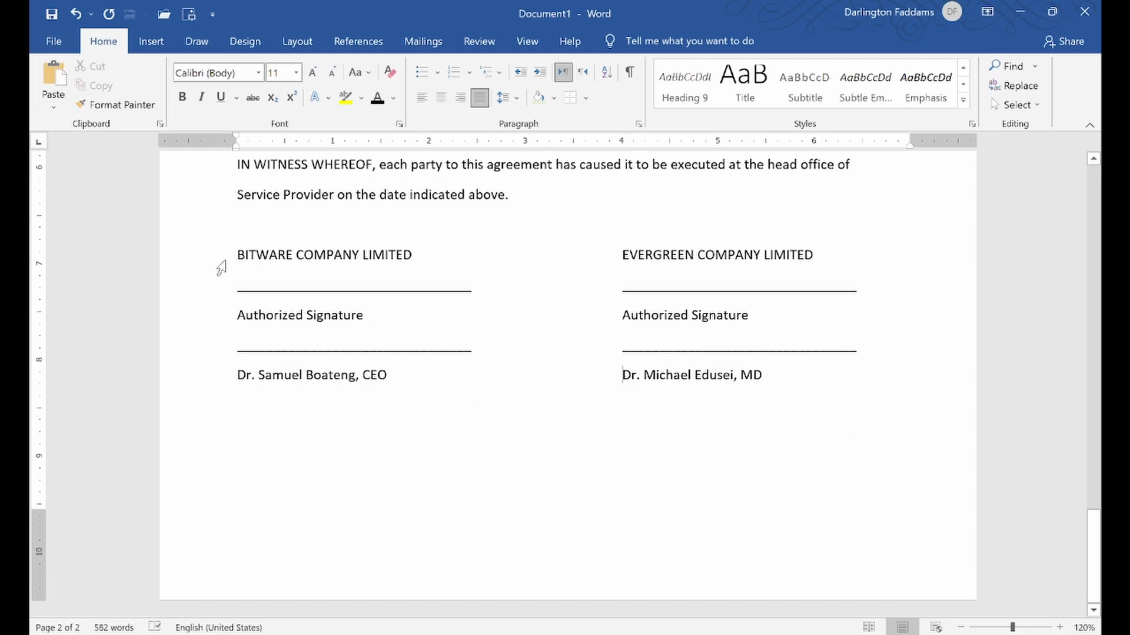
drag(239, 255, 416, 253)
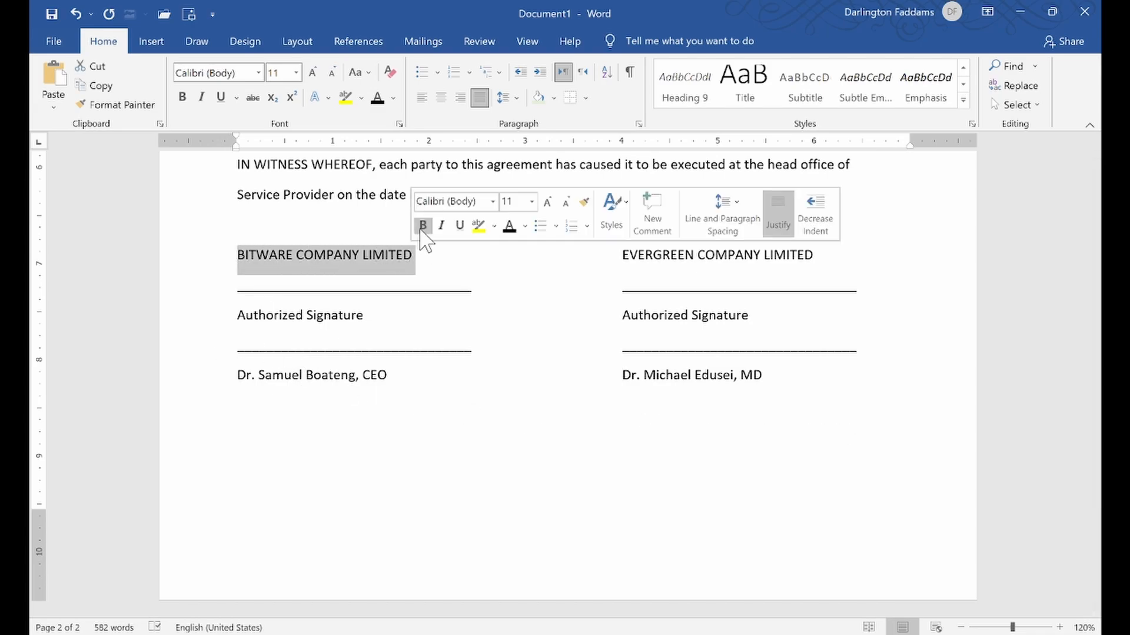
click(423, 225)
drag(619, 255, 820, 265)
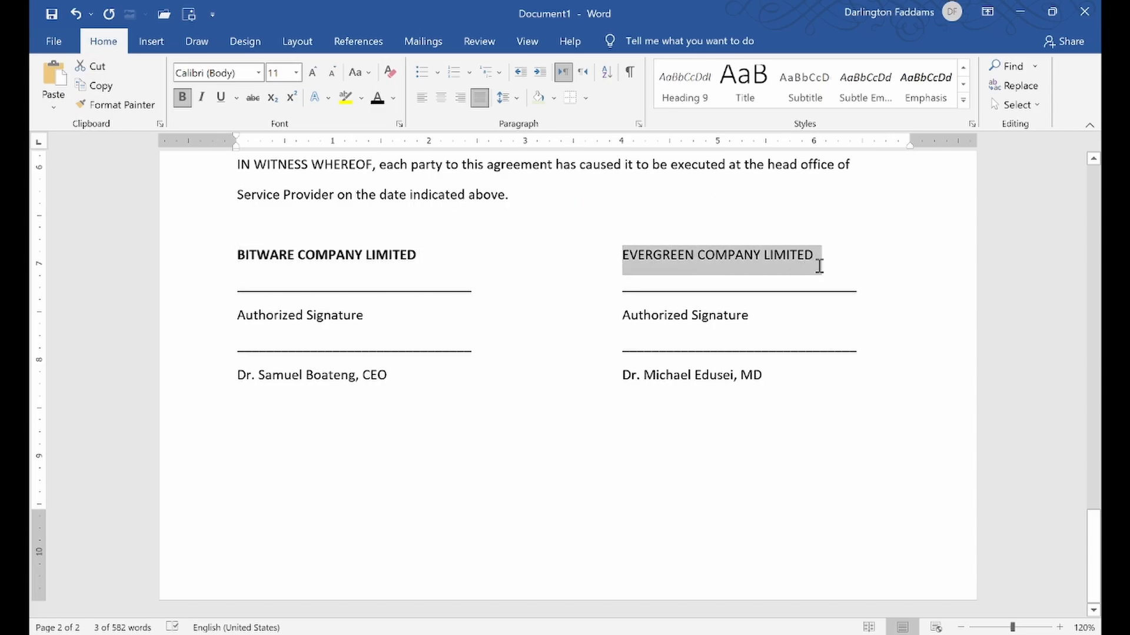
click(692, 240)
click(665, 318)
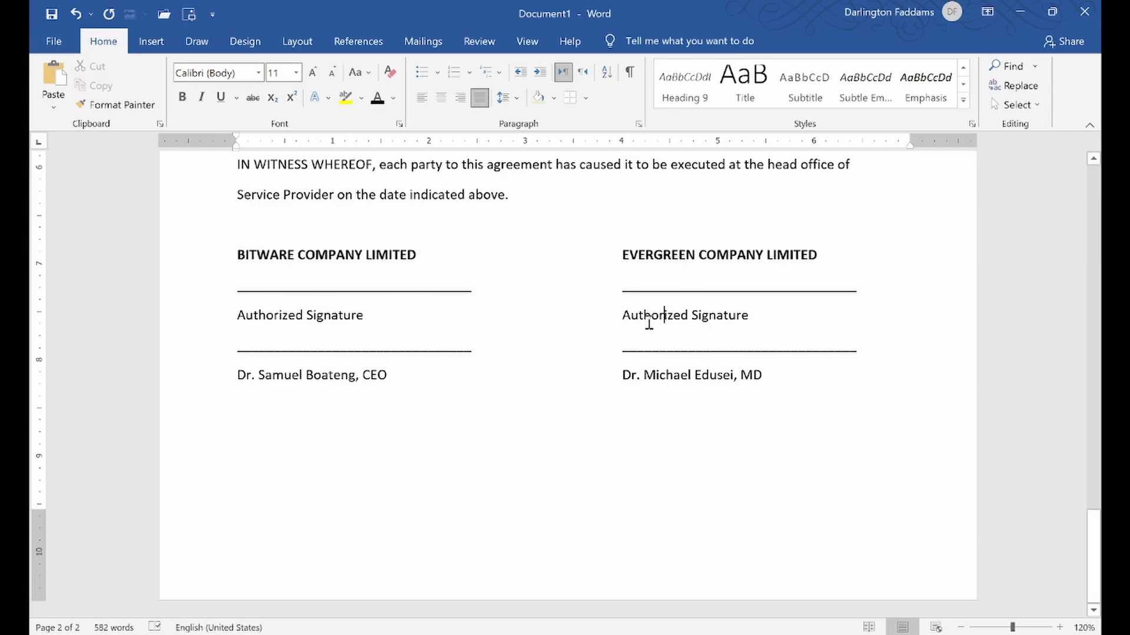
click(195, 238)
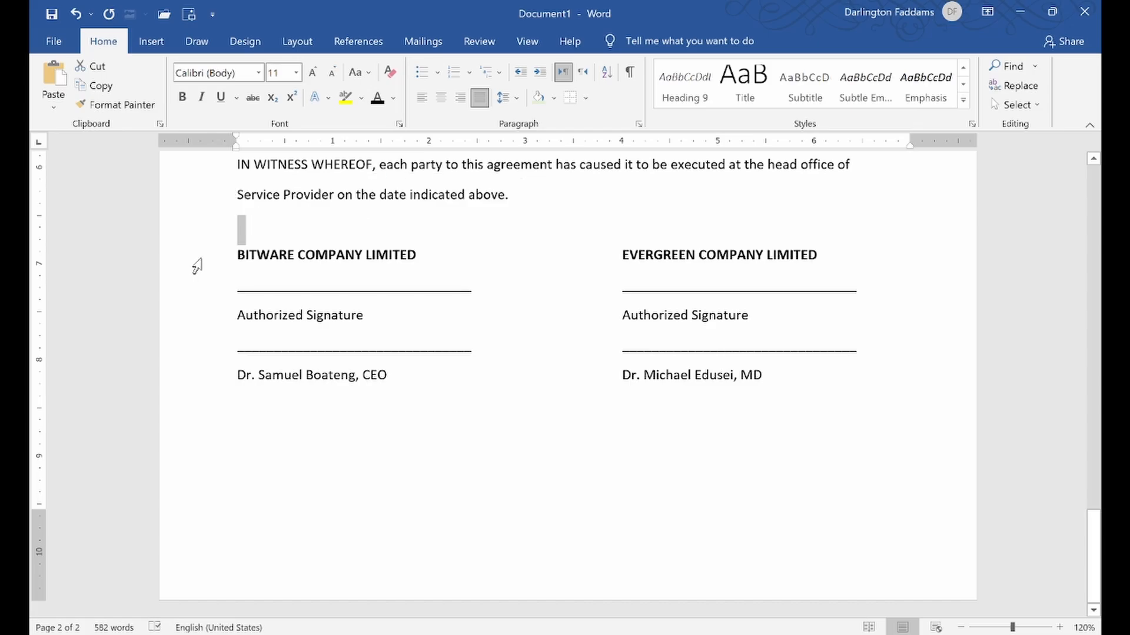
click(194, 259)
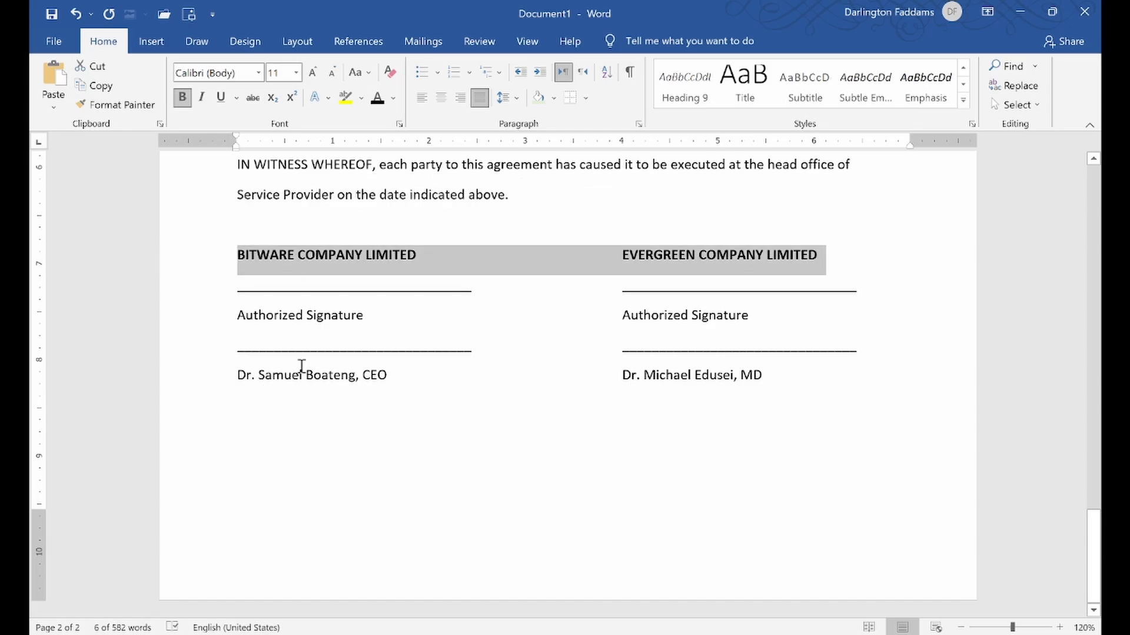
click(307, 454)
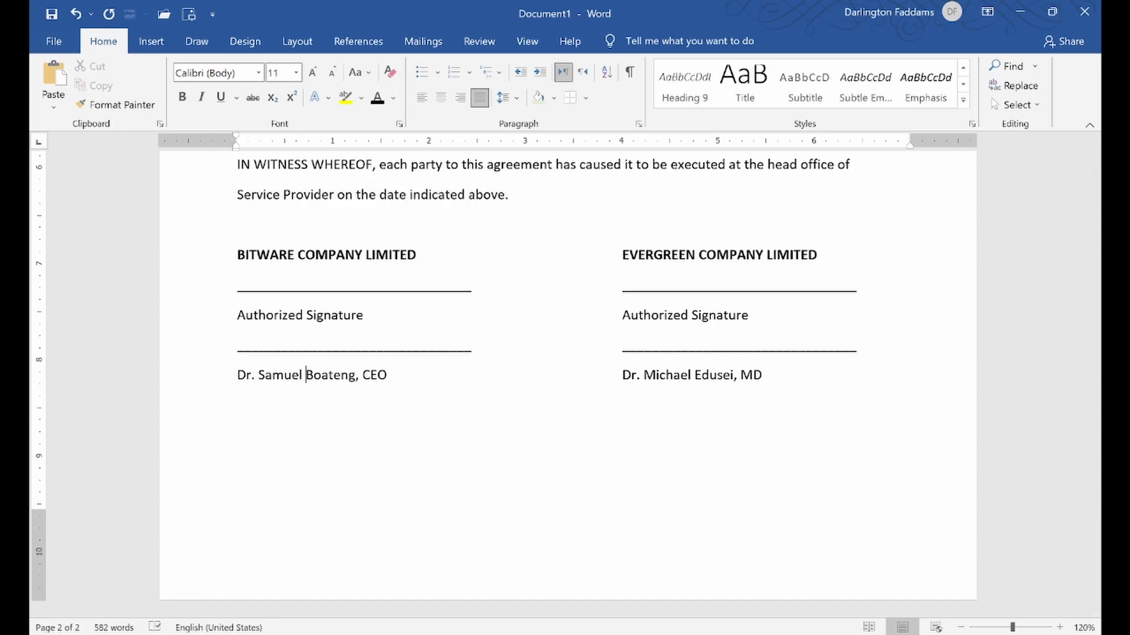
- Check the signature block in the reference PDF and insert two blank lines between the company names and the upper signature lines
click(132, 634)
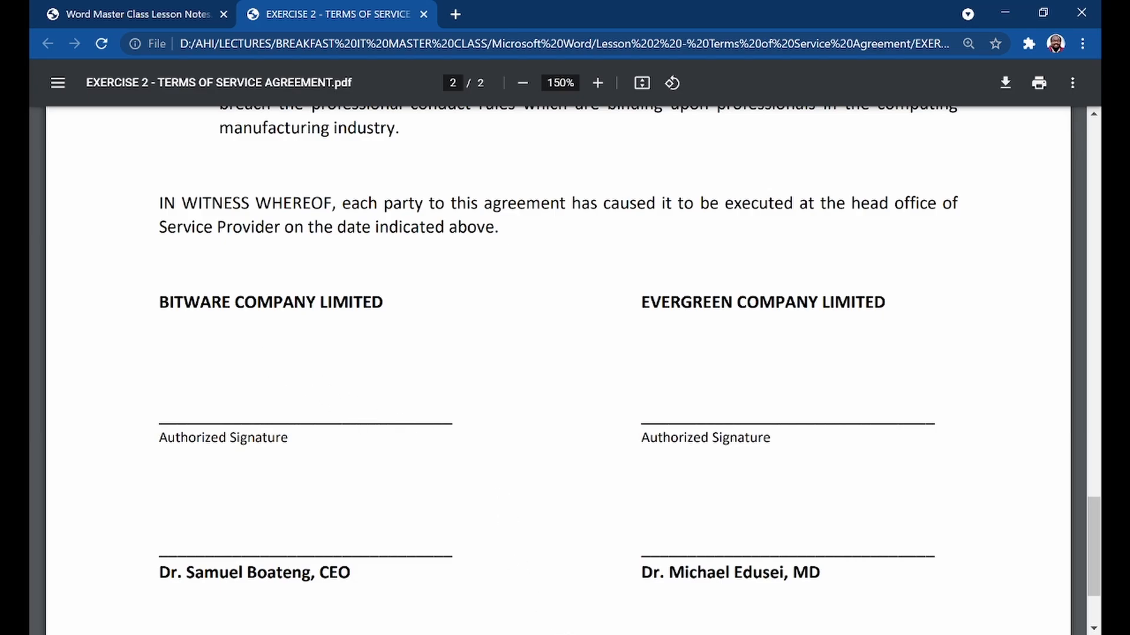
click(444, 634)
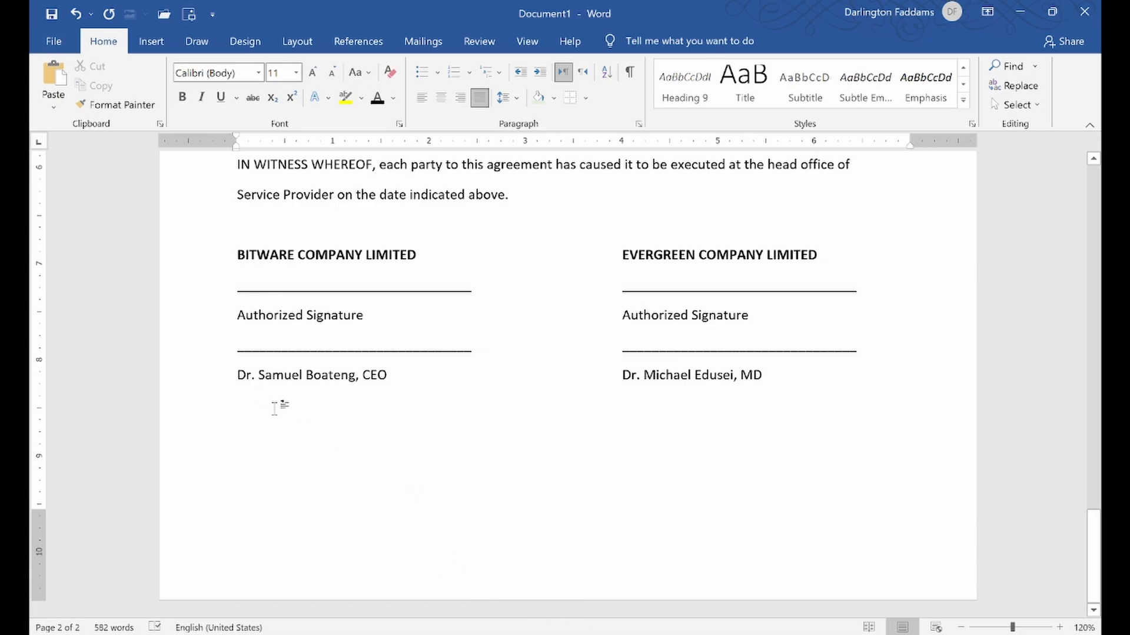
click(231, 295)
key(Return)
key(Return)
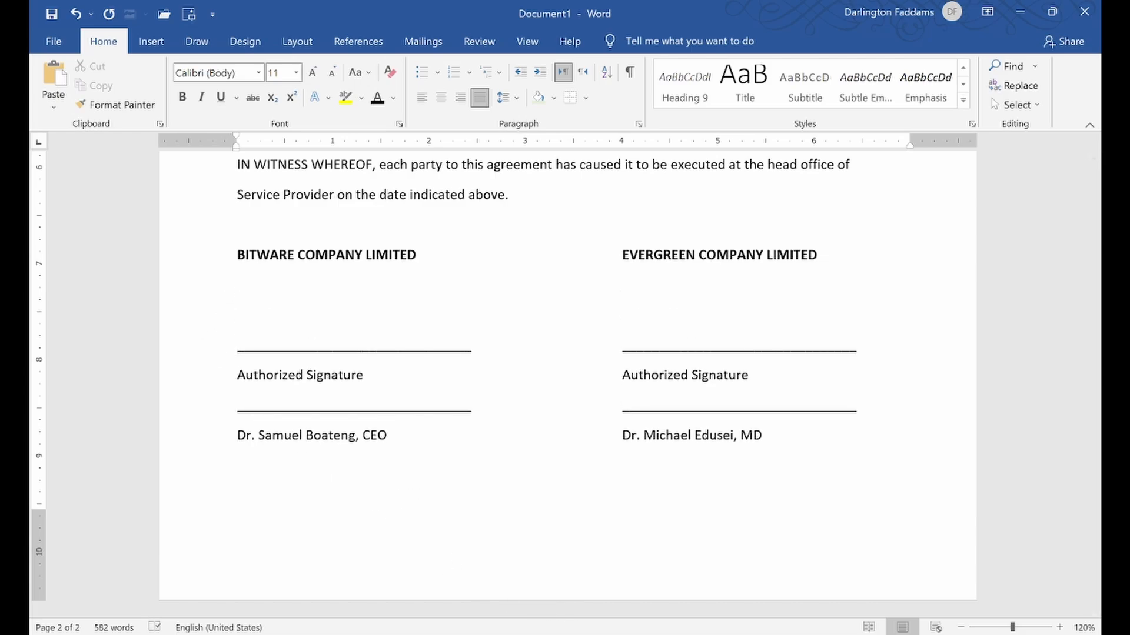
- Check the signature block in the reference PDF and insert two blank lines between "Authorized Signature" and the lower signature lines
click(130, 634)
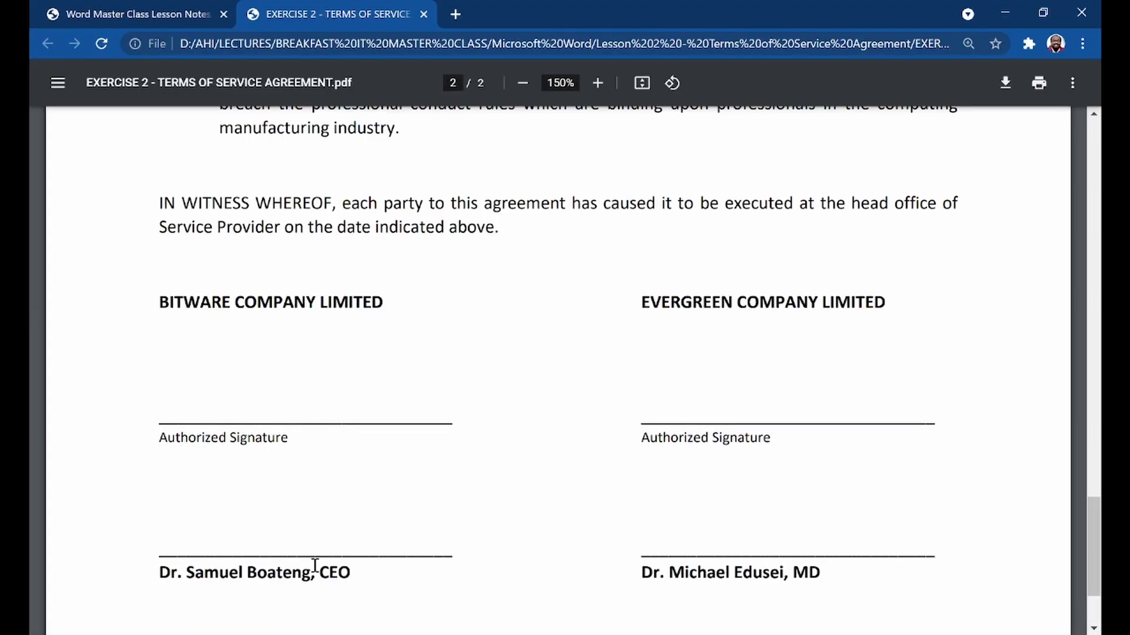
scroll(315, 566, down, 2)
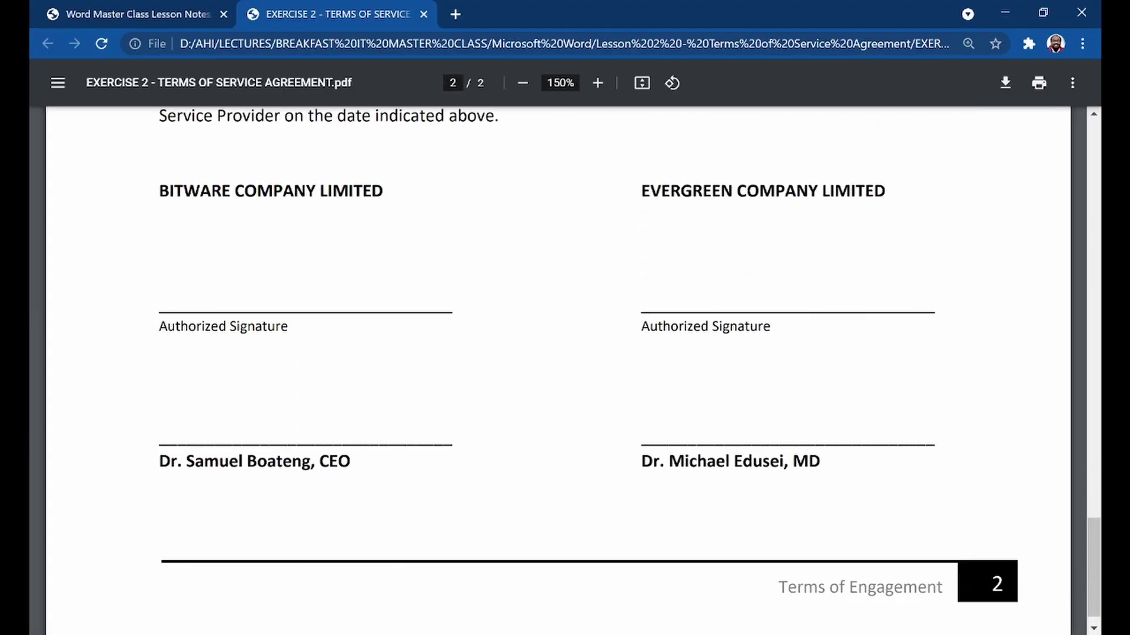
click(595, 634)
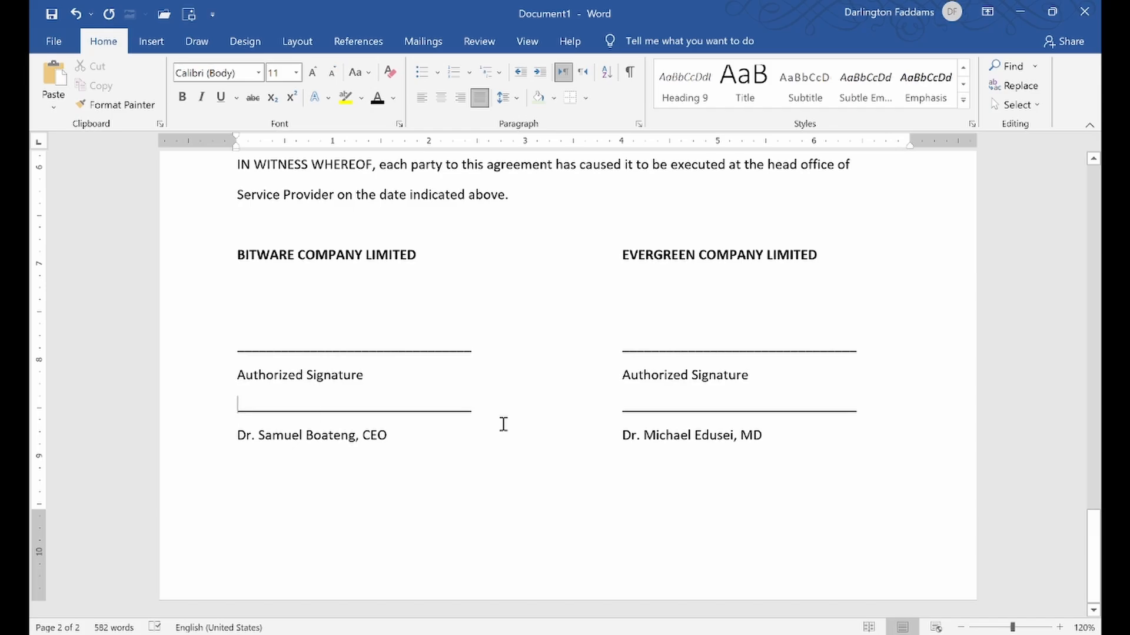
key(Return)
key(Return)
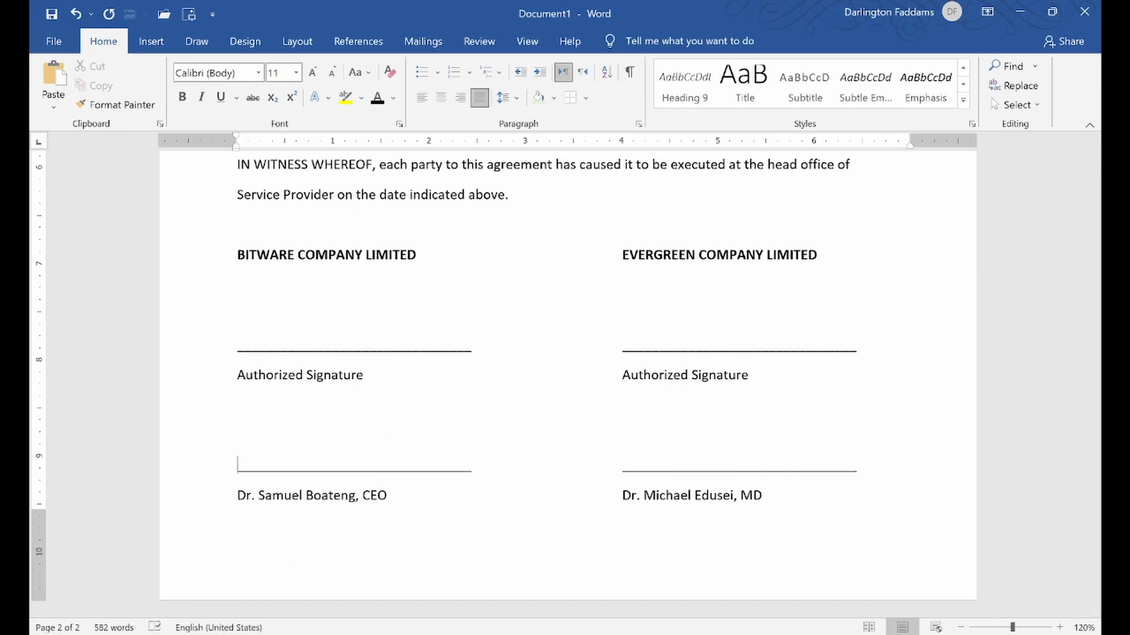
- Compare with the reference PDF and remove the space after the upper signature lines' paragraph so "Authorized Signature" sits closer beneath them
click(183, 634)
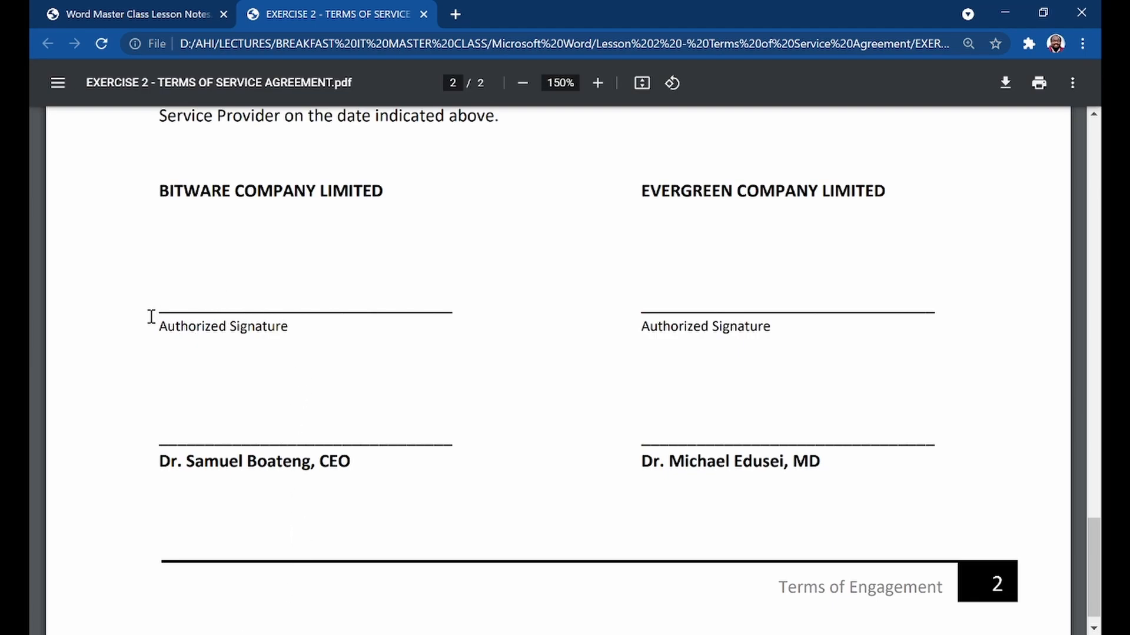
drag(211, 318, 258, 318)
click(180, 318)
click(579, 634)
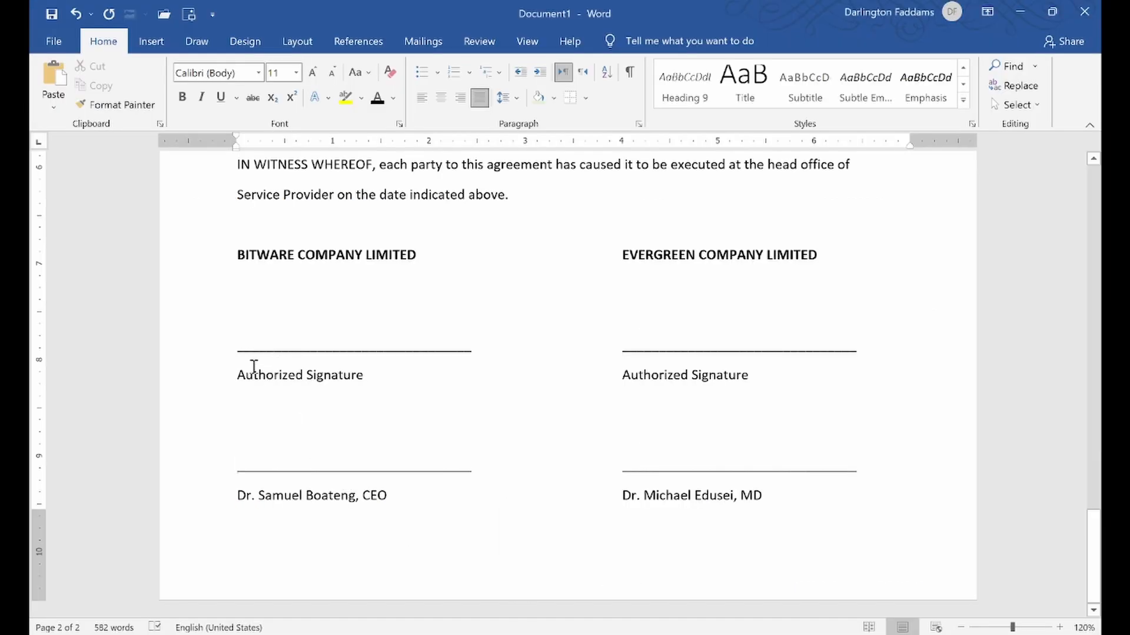
click(206, 361)
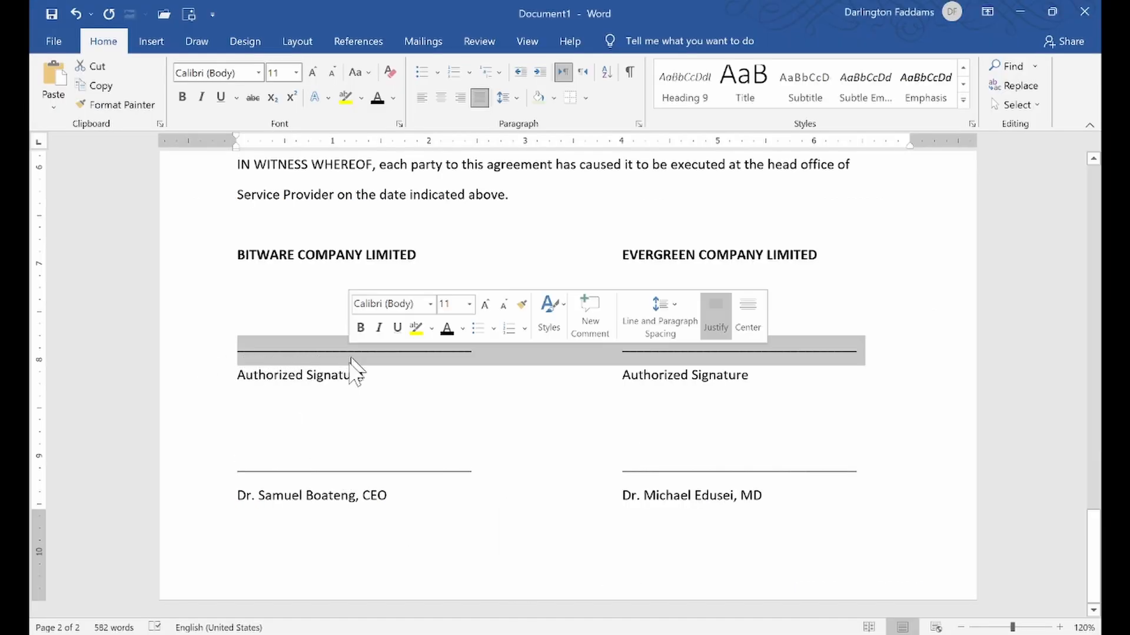
click(503, 98)
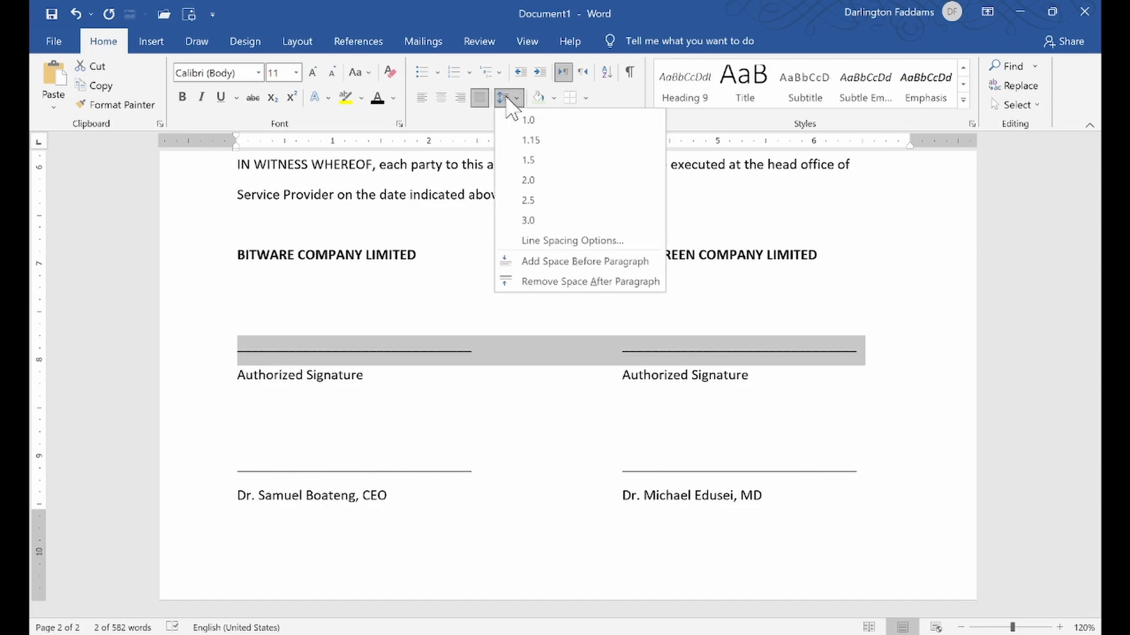
click(574, 284)
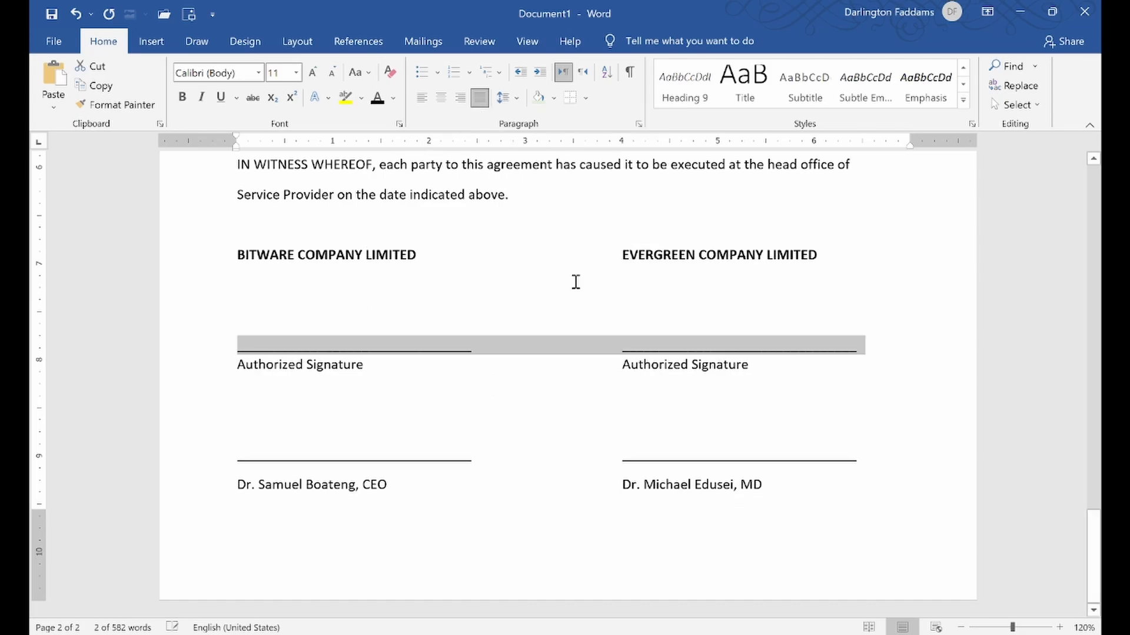
click(333, 365)
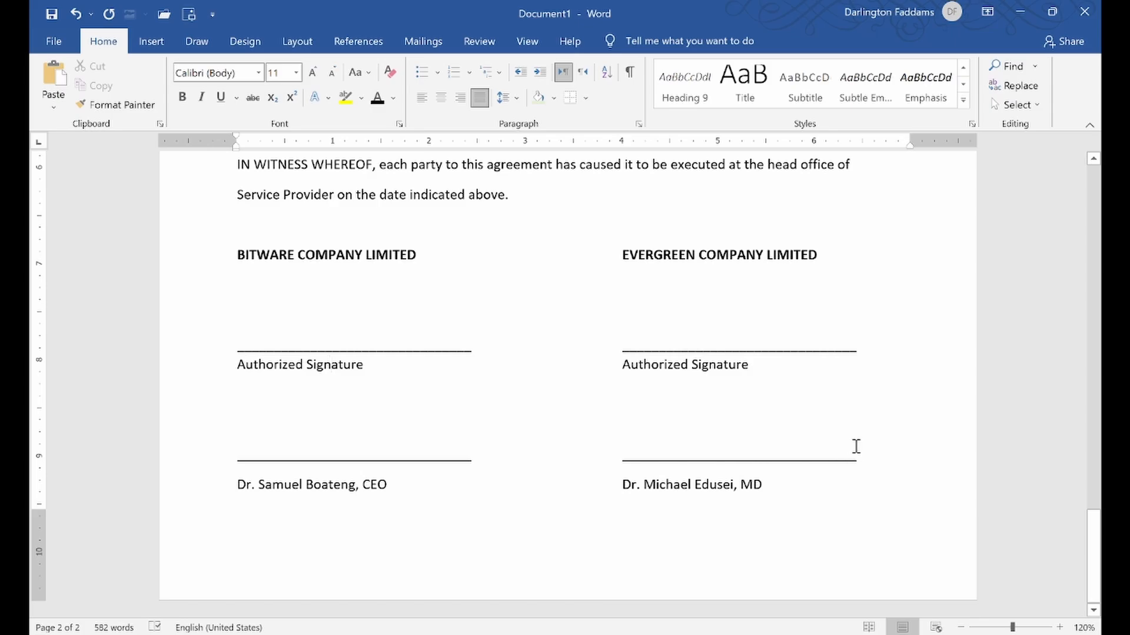
- Check "Authorized Signature" in the reference PDF and reduce both occurrences to font size 9
click(129, 634)
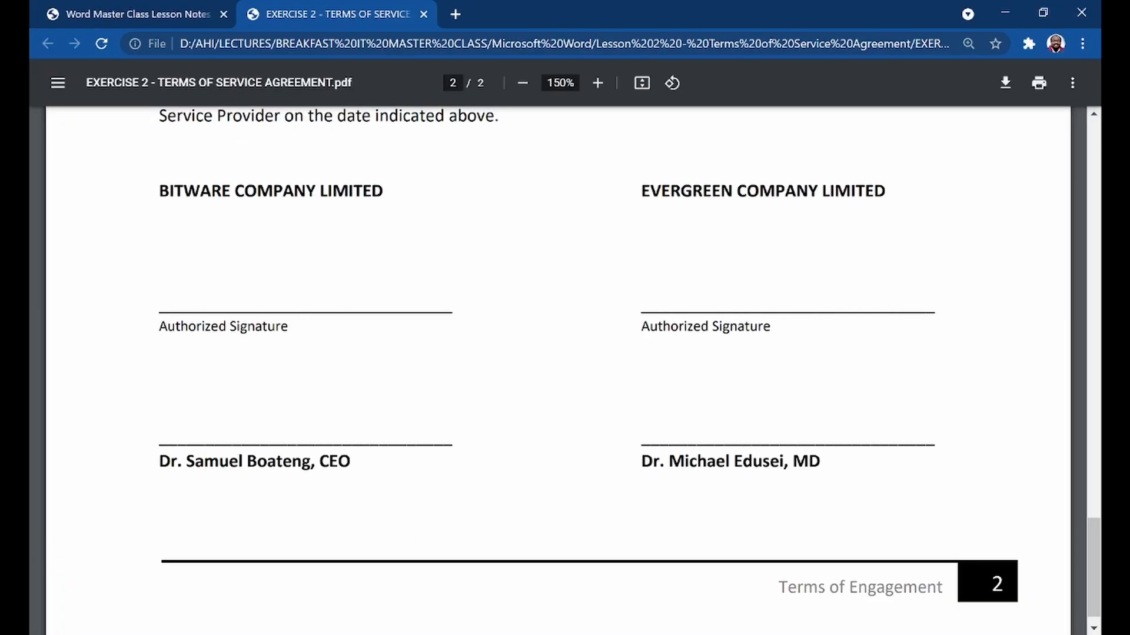
drag(177, 331, 800, 341)
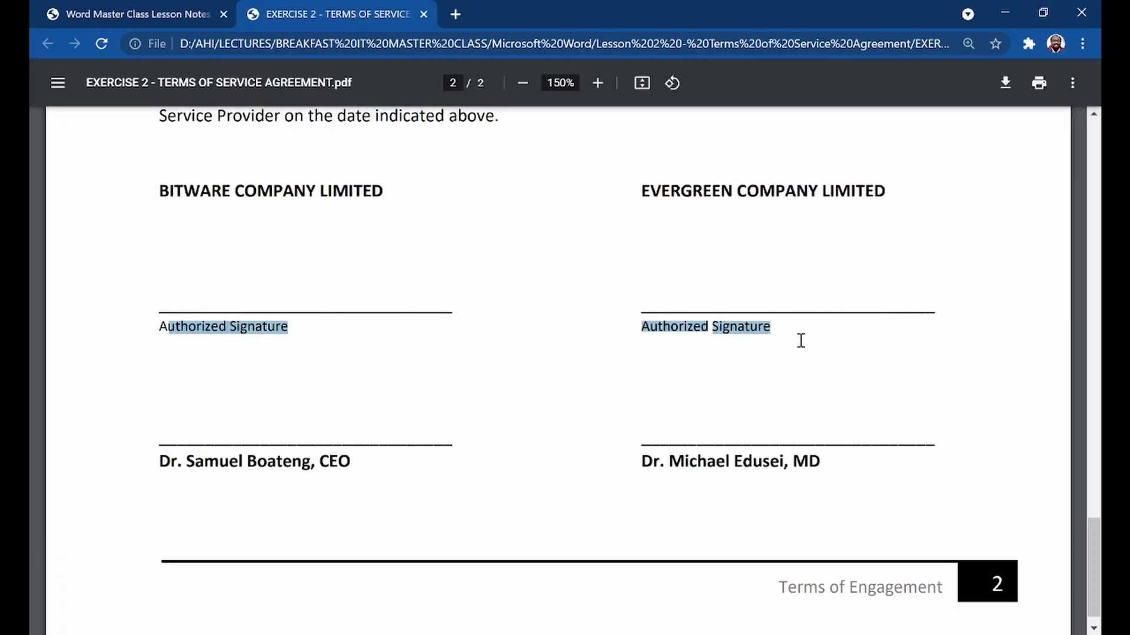
click(795, 360)
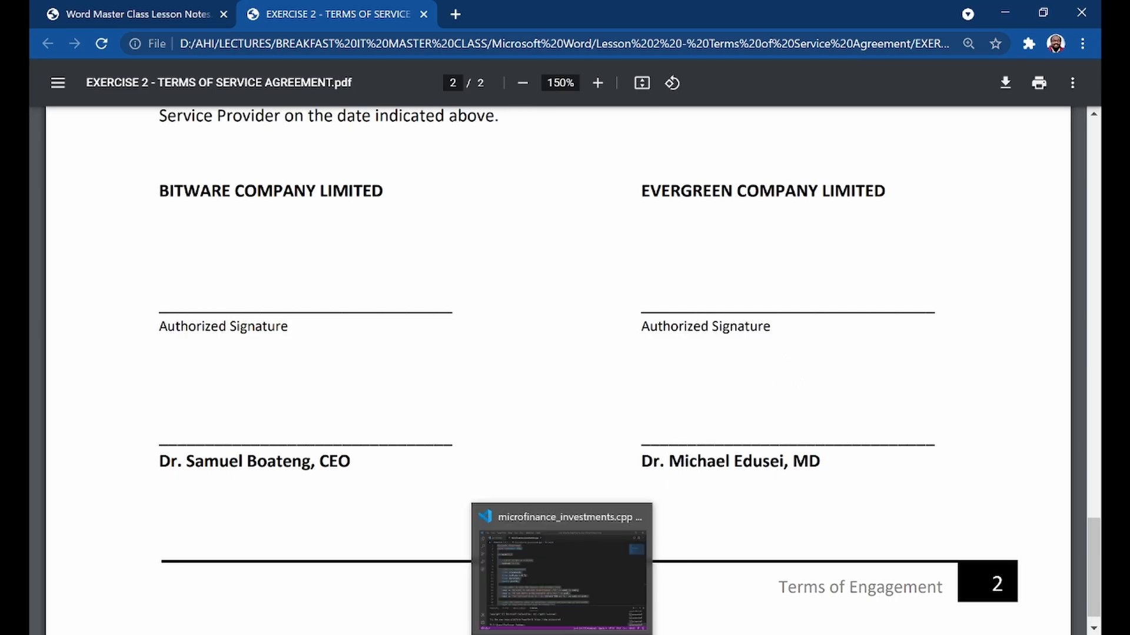
click(526, 634)
click(212, 379)
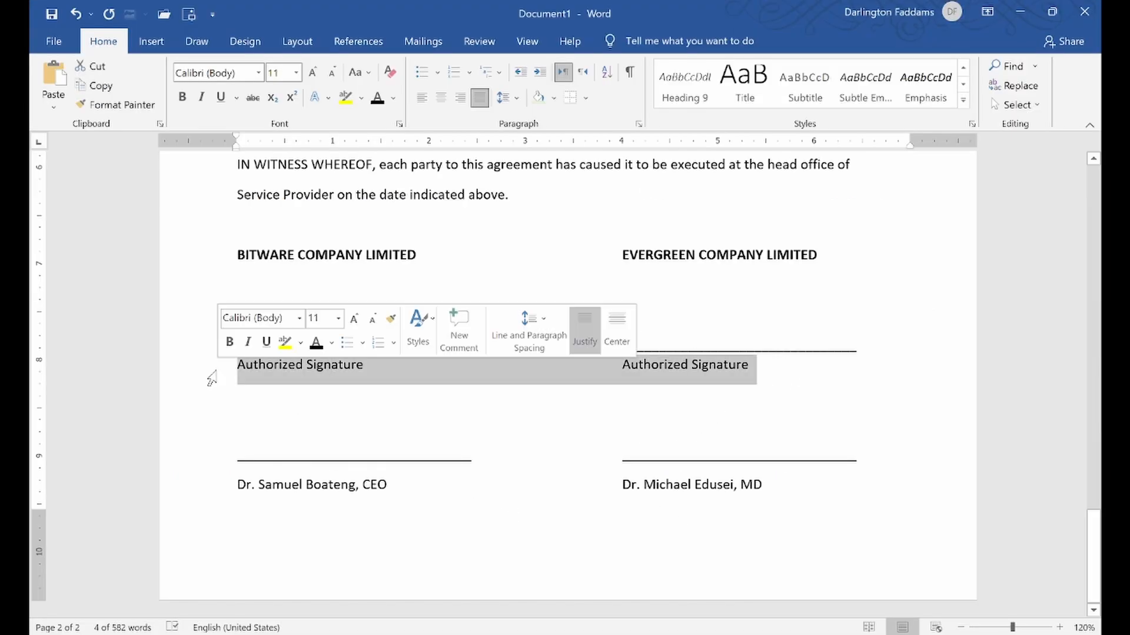
click(332, 73)
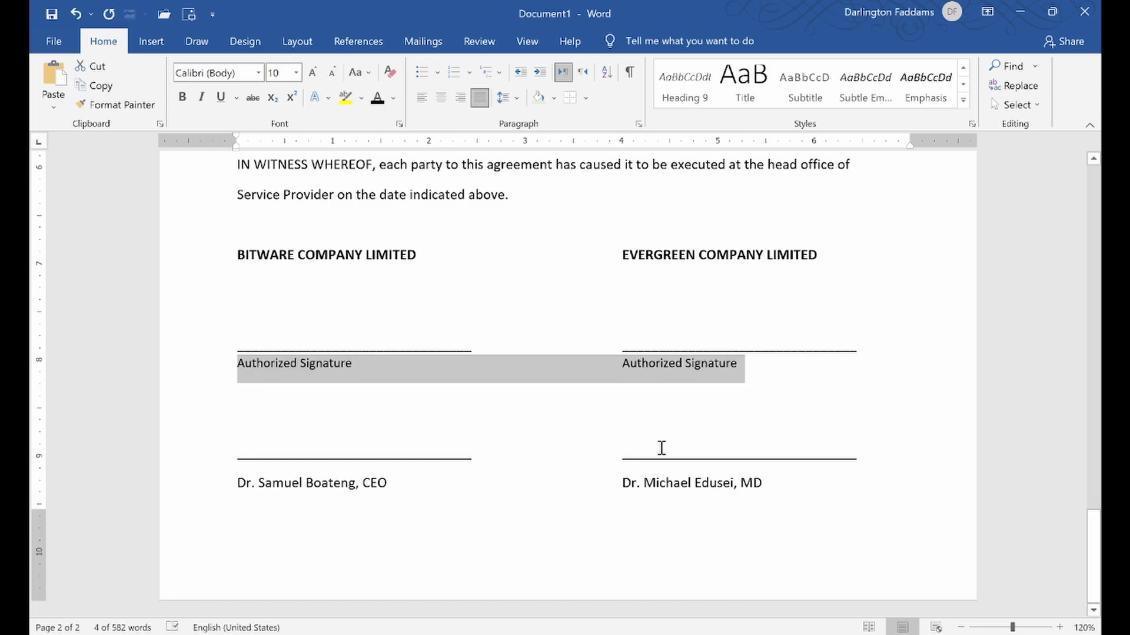
click(755, 428)
click(209, 380)
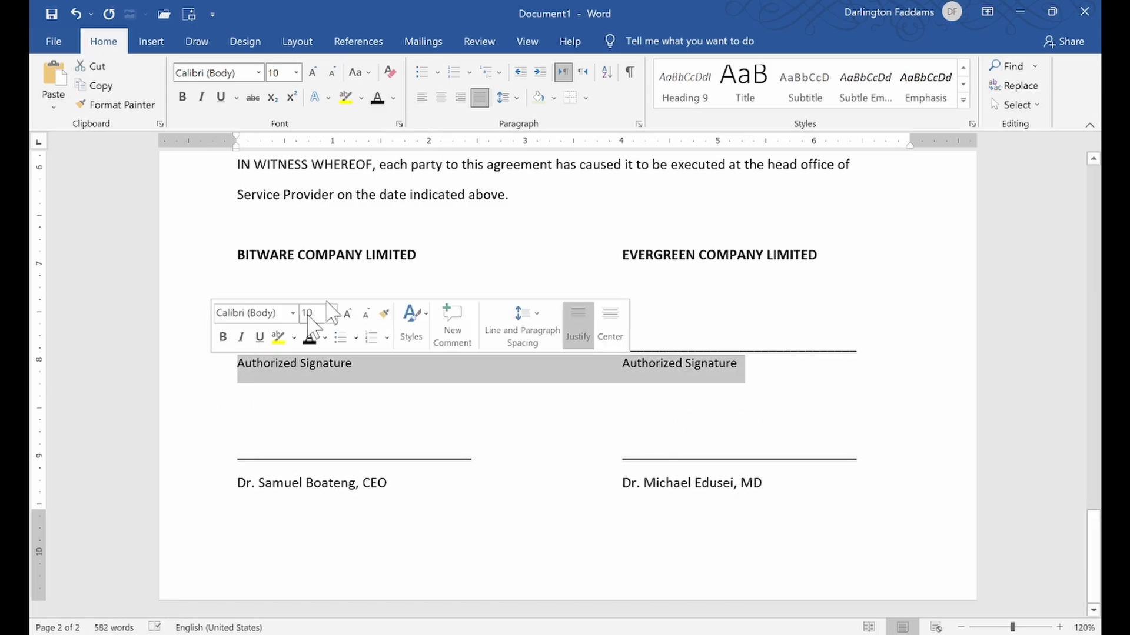
click(332, 73)
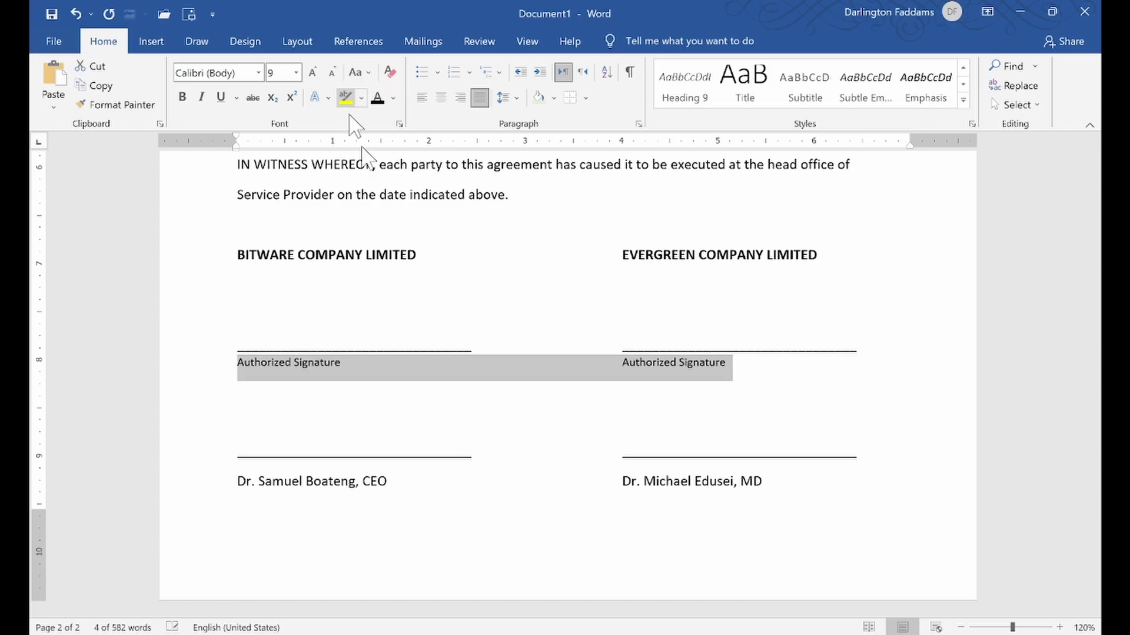
click(568, 414)
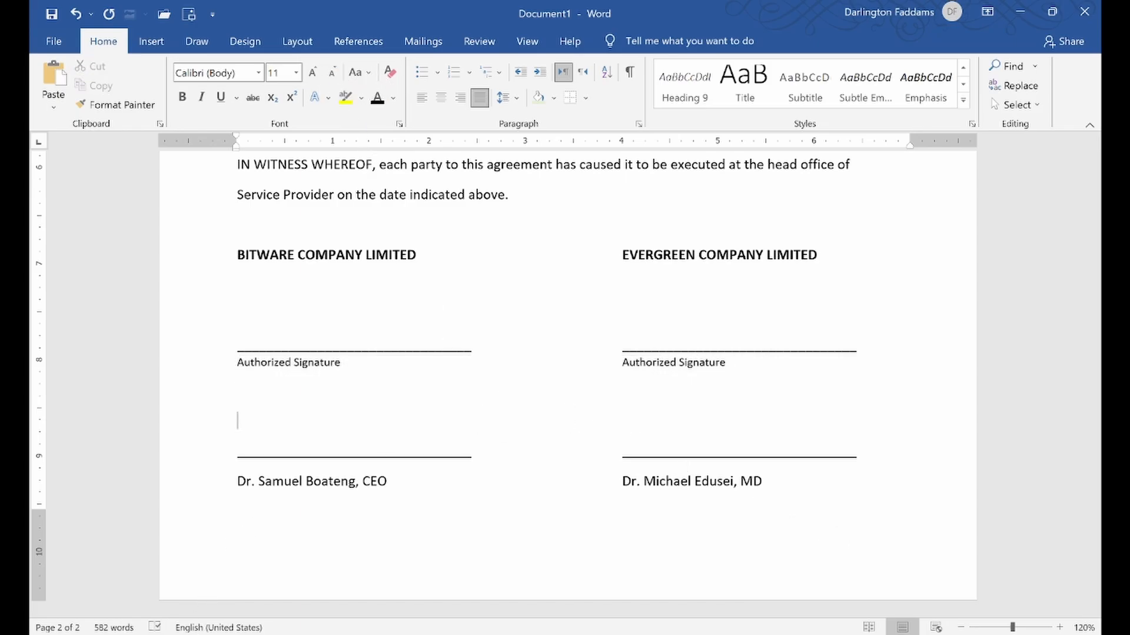
- Bold the line with the CEO's and MD's names at the end of the signature block
click(130, 634)
click(200, 634)
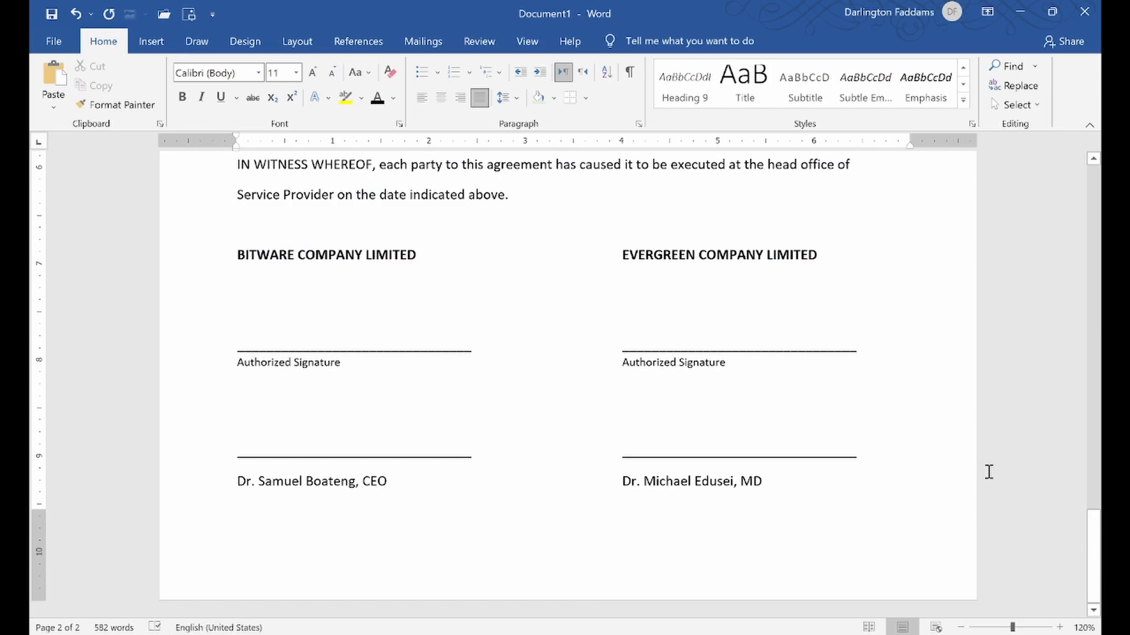
scroll(989, 471, up, 2)
scroll(765, 462, down, 2)
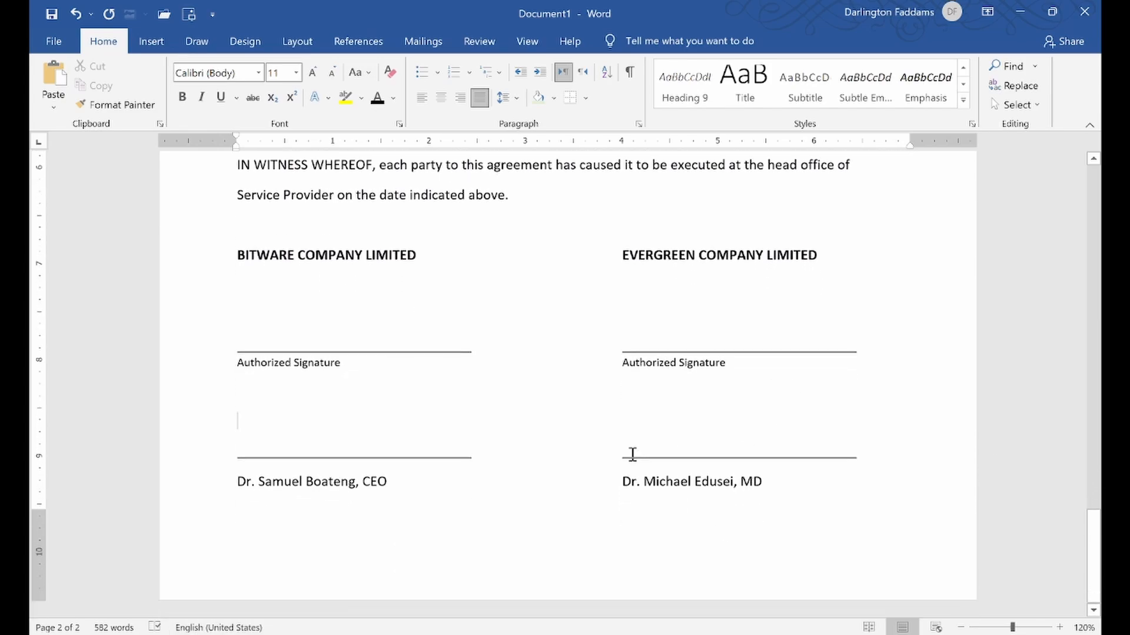
click(213, 493)
click(222, 456)
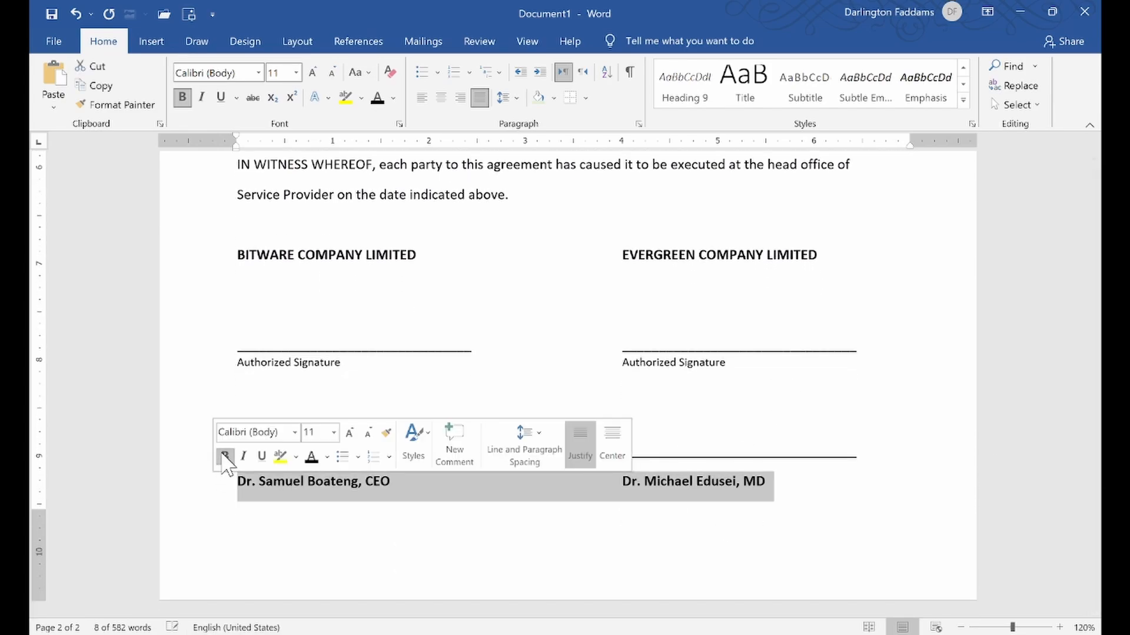
click(340, 526)
- Remove the space after the lower signature lines' paragraph, directly above the CEO's and MD's names
click(203, 465)
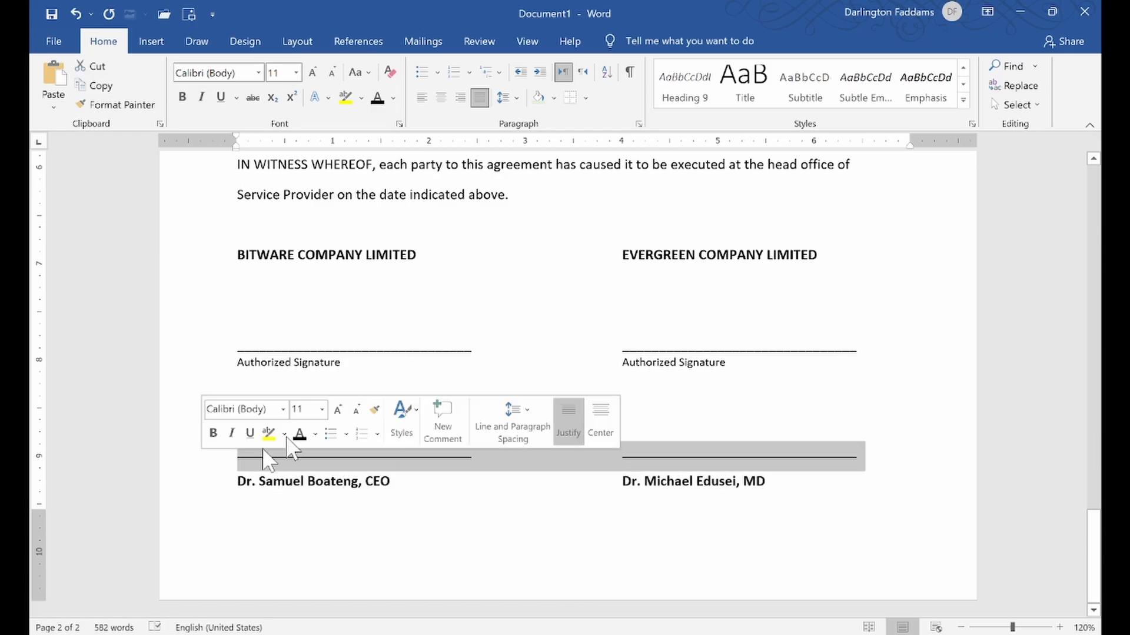
click(504, 97)
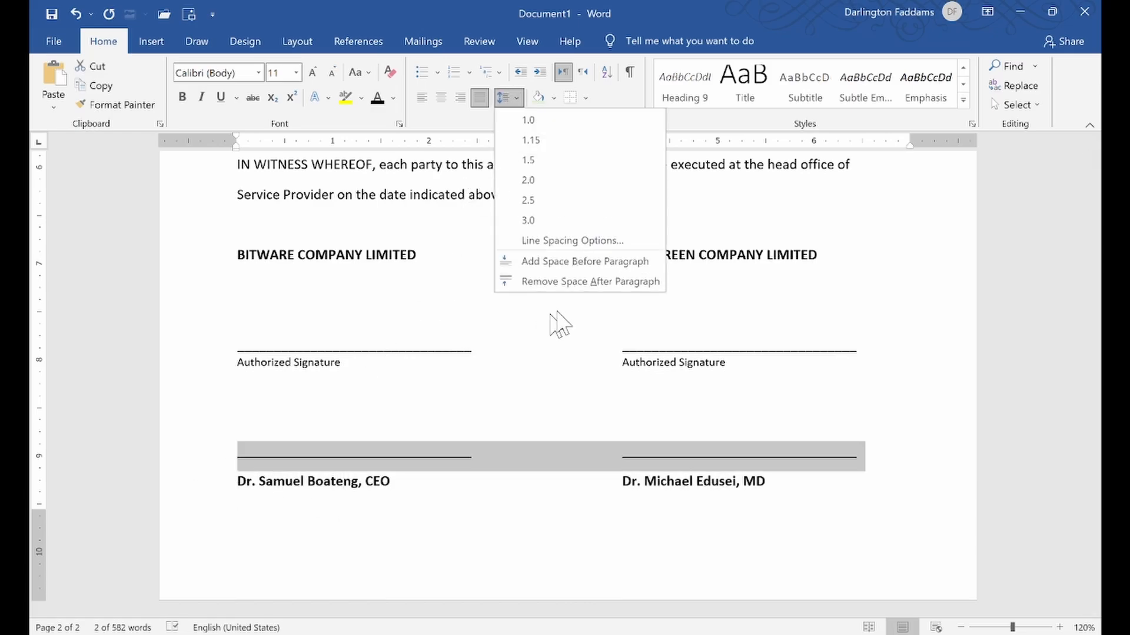
click(573, 281)
key(Left)
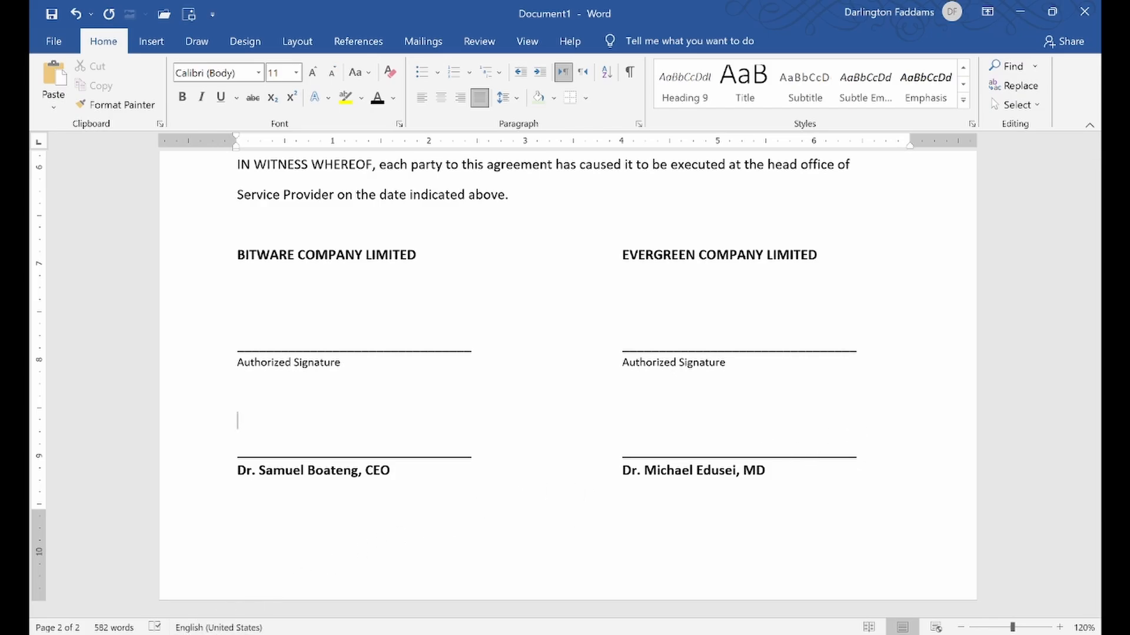
click(203, 634)
click(203, 634)
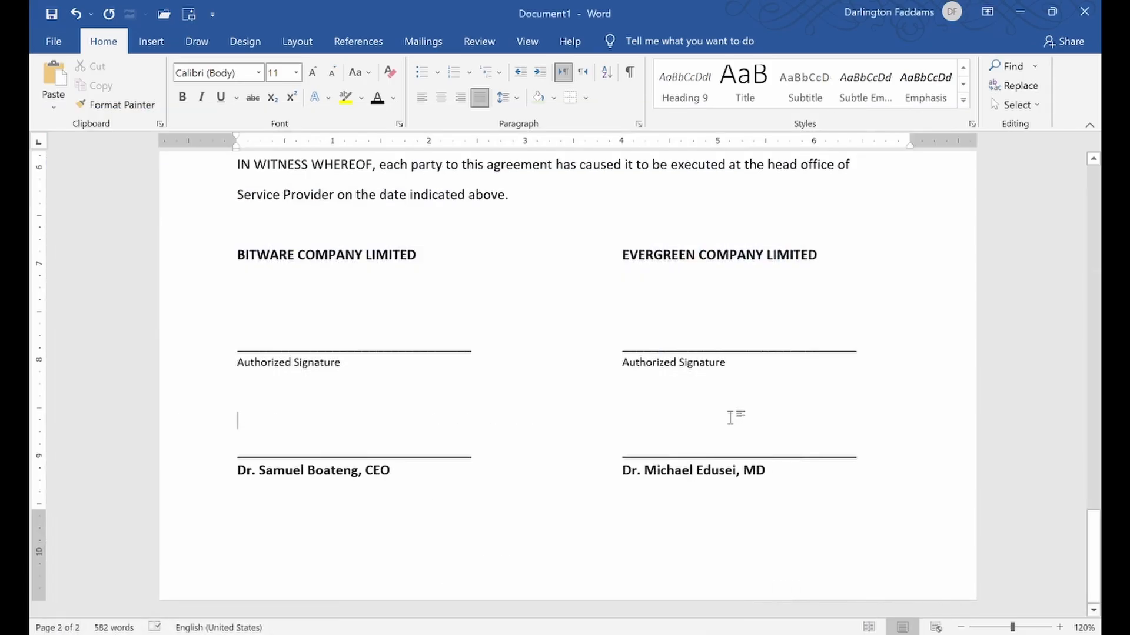
- Compare page 2's section spacing with the reference PDF and remove the space after the blank paragraph above heading 5
scroll(803, 390, up, 10)
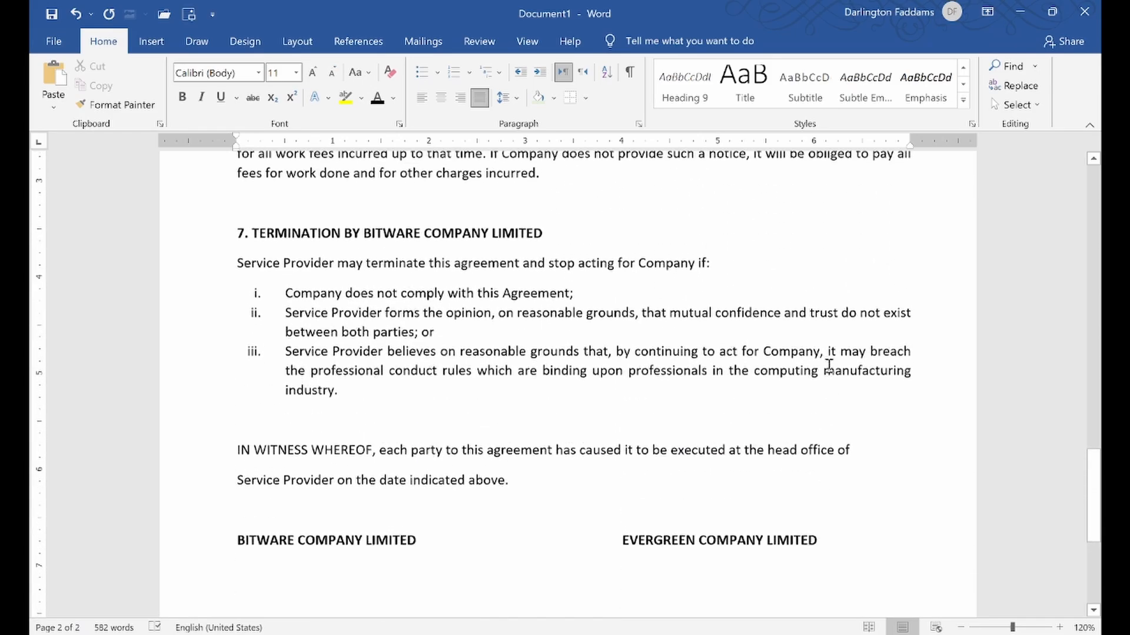
scroll(848, 358, up, 5)
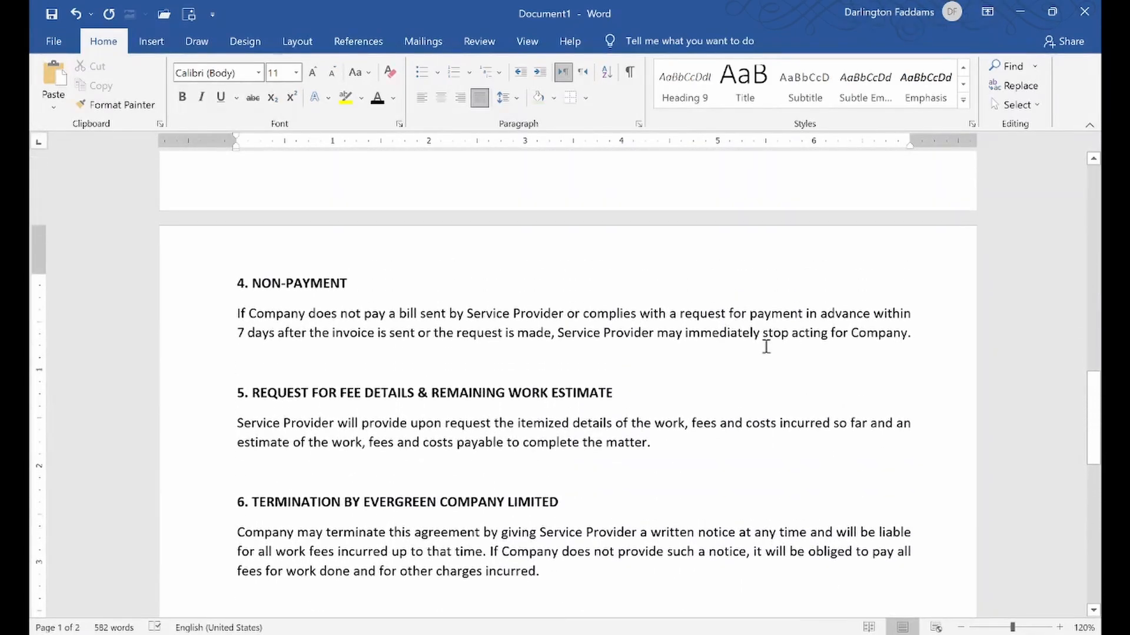
click(203, 634)
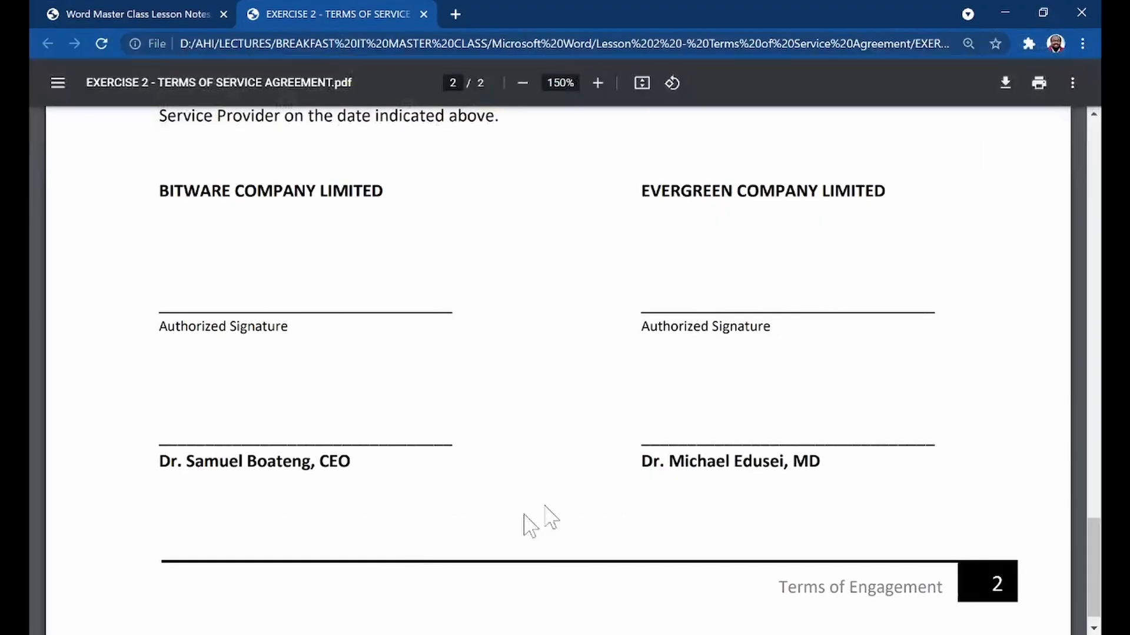
scroll(775, 418, up, 10)
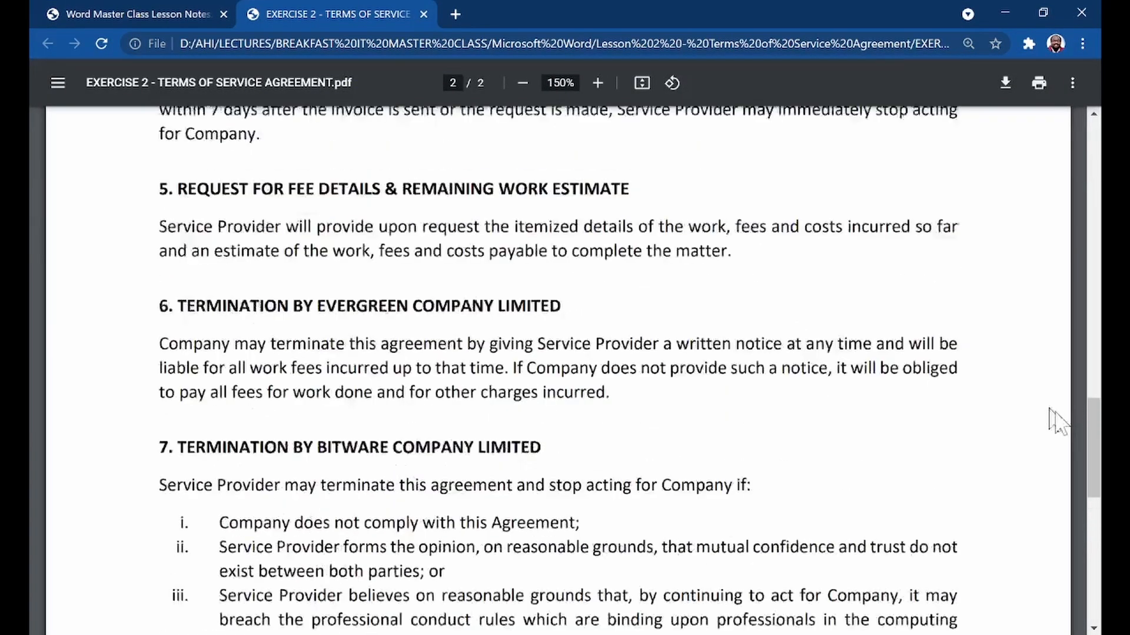
scroll(1101, 383, up, 4)
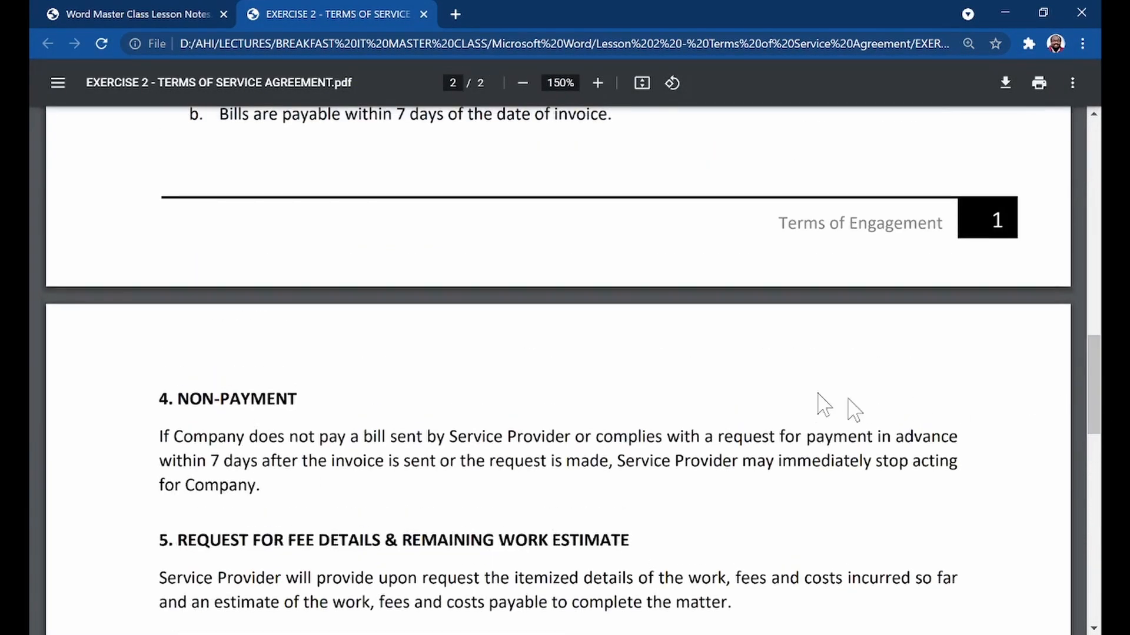
scroll(558, 445, down, 5)
scroll(260, 424, up, 2)
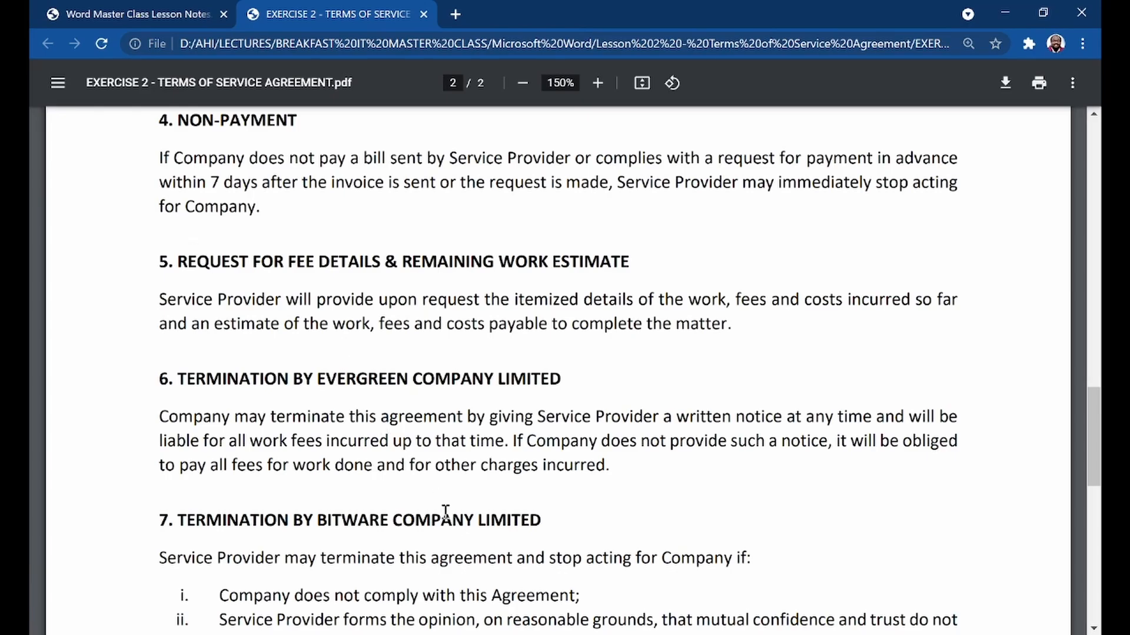
click(578, 634)
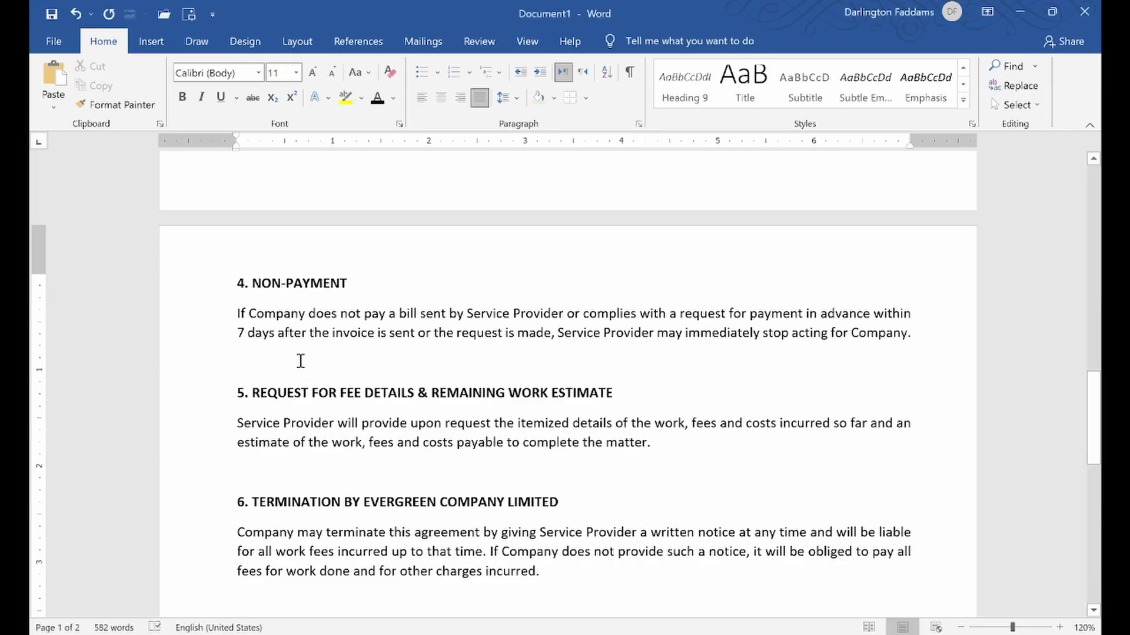
click(187, 374)
click(518, 98)
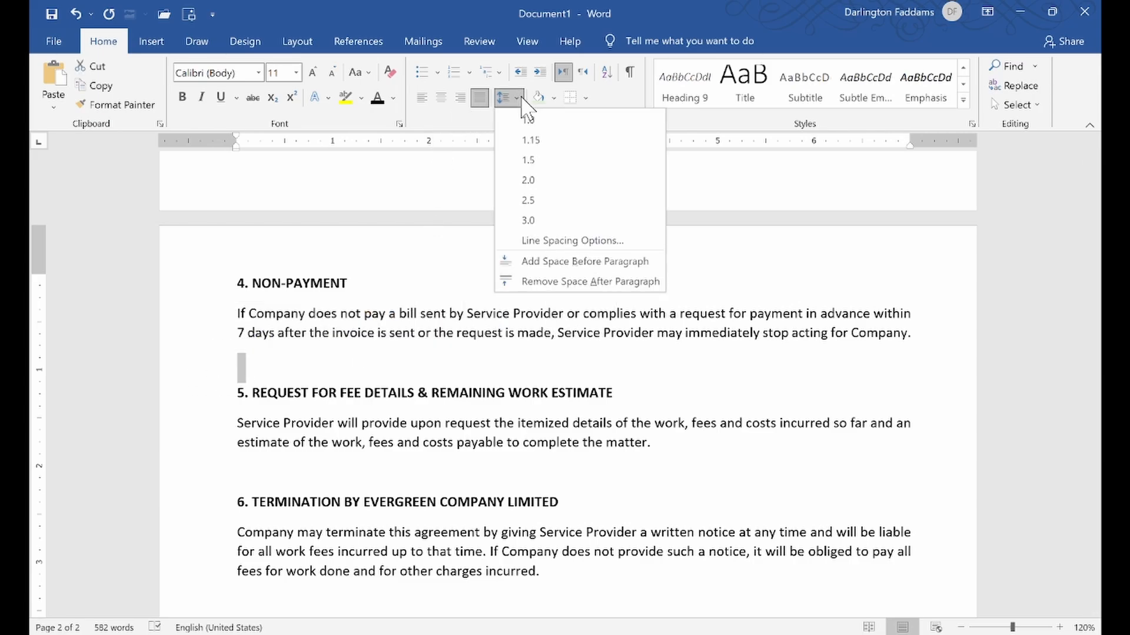
click(550, 284)
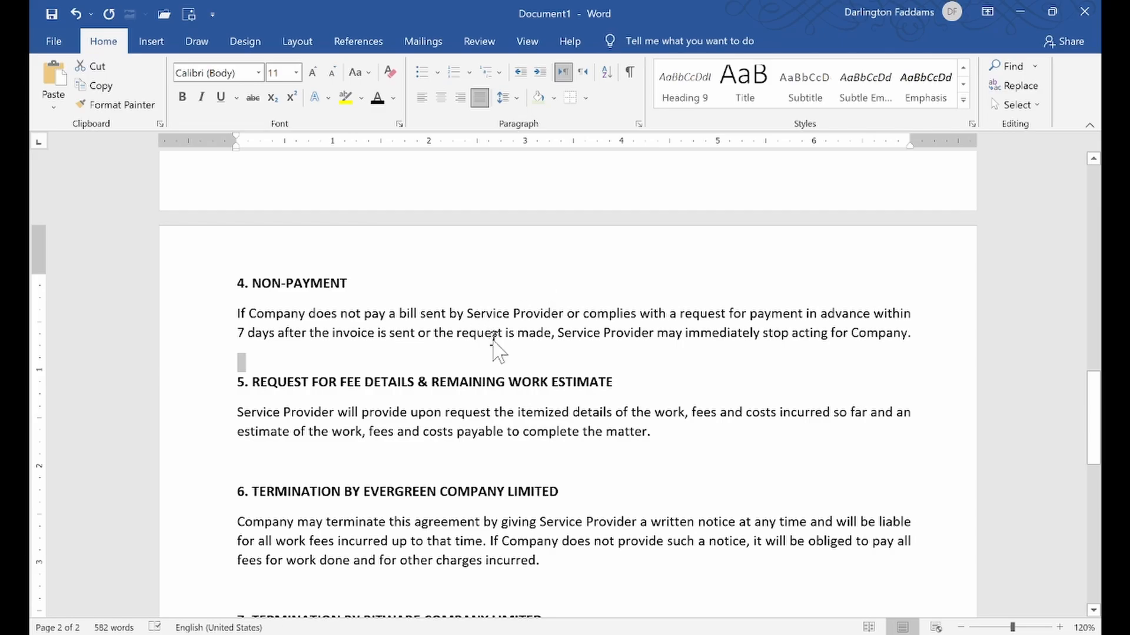
- Remove the space after the blank paragraph above heading 6, "TERMINATION BY EVERGREEN COMPANY LIMITED"
scroll(259, 417, down, 1)
click(198, 416)
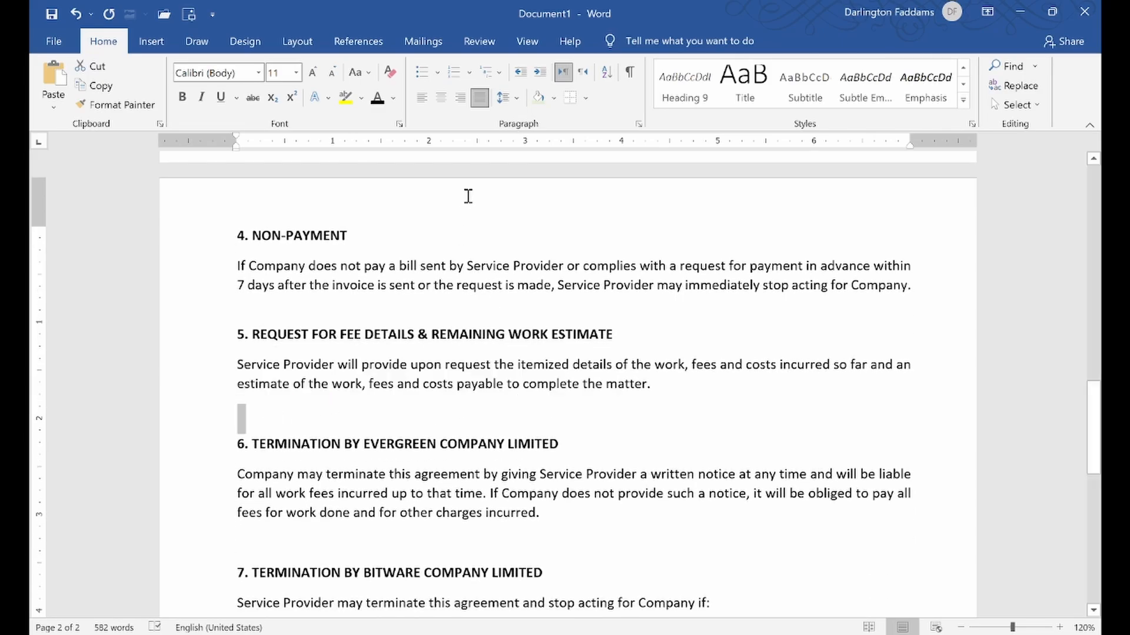
click(517, 98)
click(529, 282)
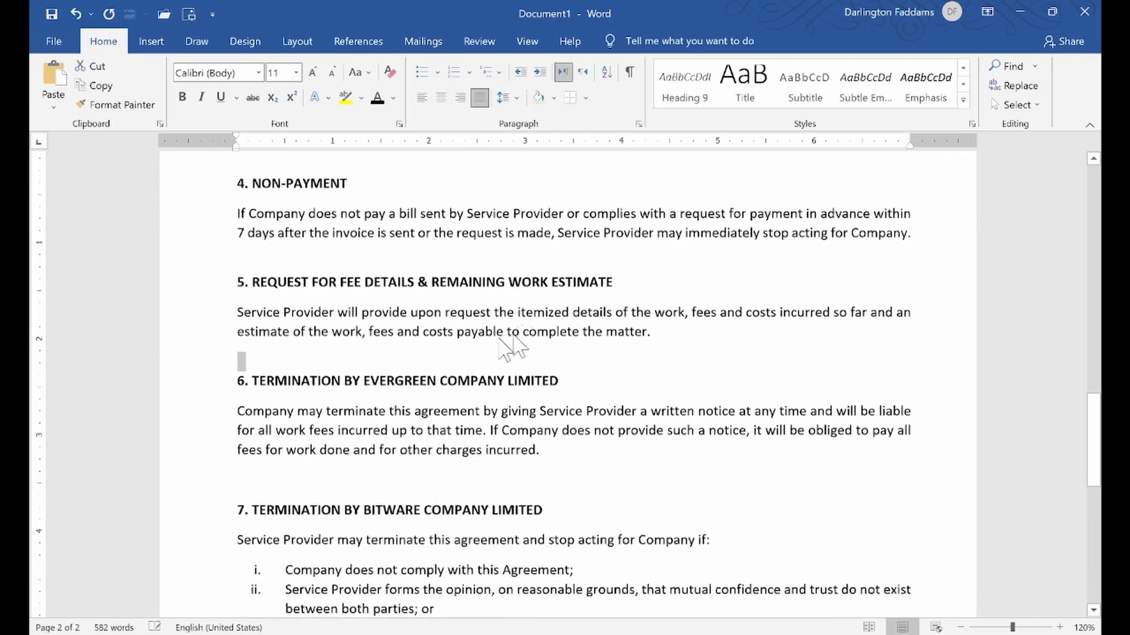
- Remove the space after the blank paragraph above heading 7, "TERMINATION BY BITWARE COMPANY LIMITED"
scroll(253, 469, down, 2)
click(175, 458)
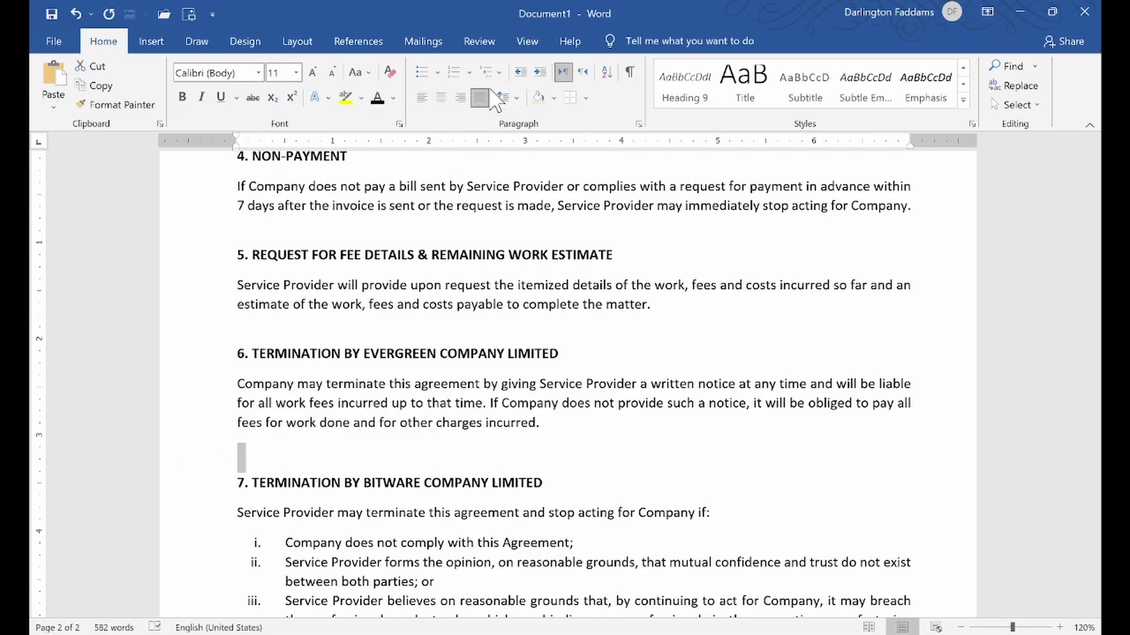
click(516, 97)
click(544, 284)
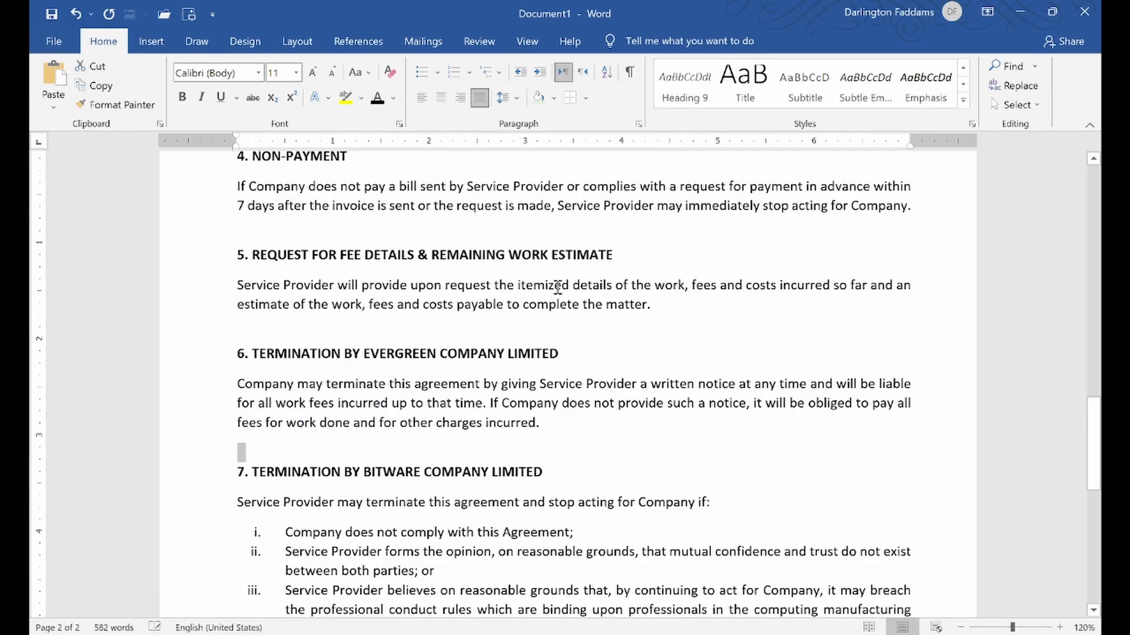
- Compare the closing section with the reference PDF and join the two-line "IN WITNESS WHEREOF" statement into one paragraph
scroll(524, 411, down, 5)
click(334, 434)
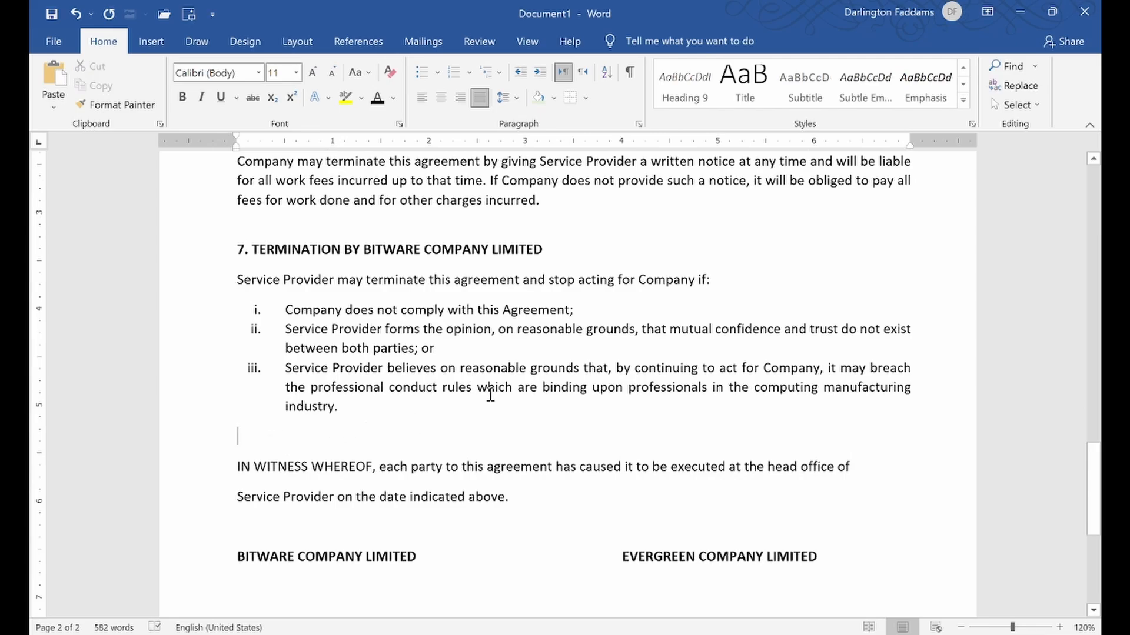
scroll(615, 383, up, 5)
scroll(542, 409, down, 9)
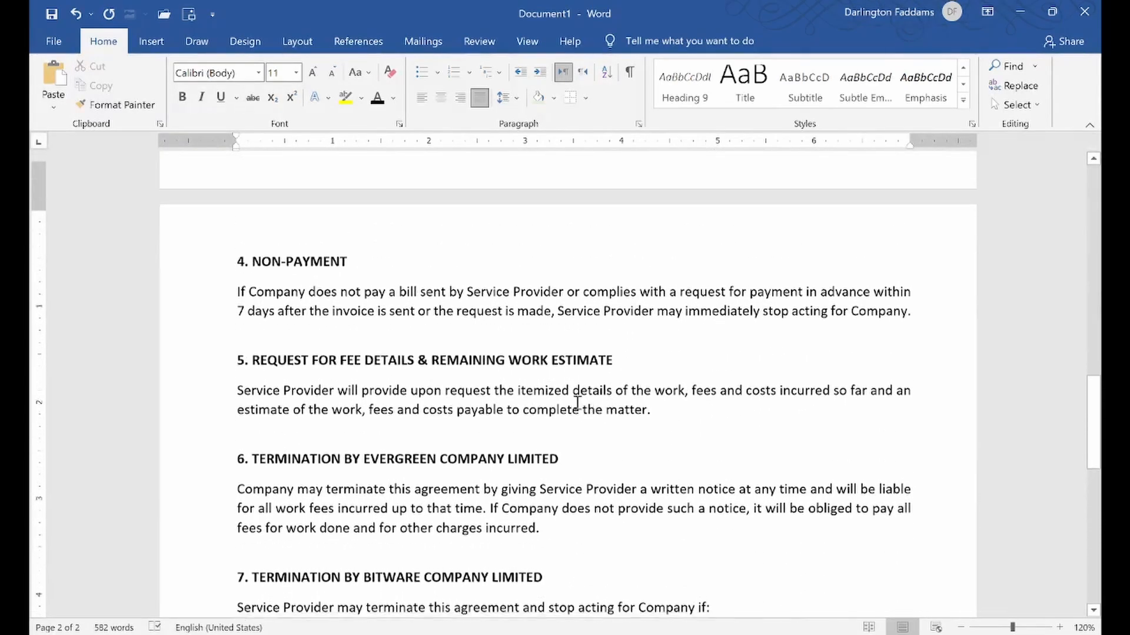
scroll(524, 436, down, 3)
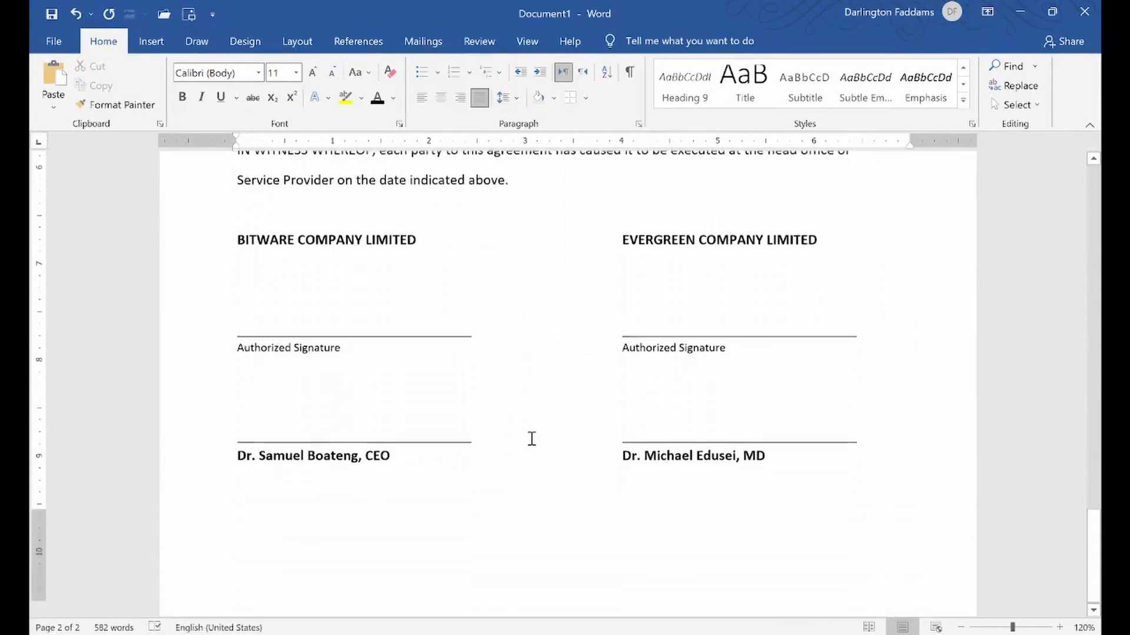
scroll(547, 452, up, 3)
scroll(618, 424, up, 1)
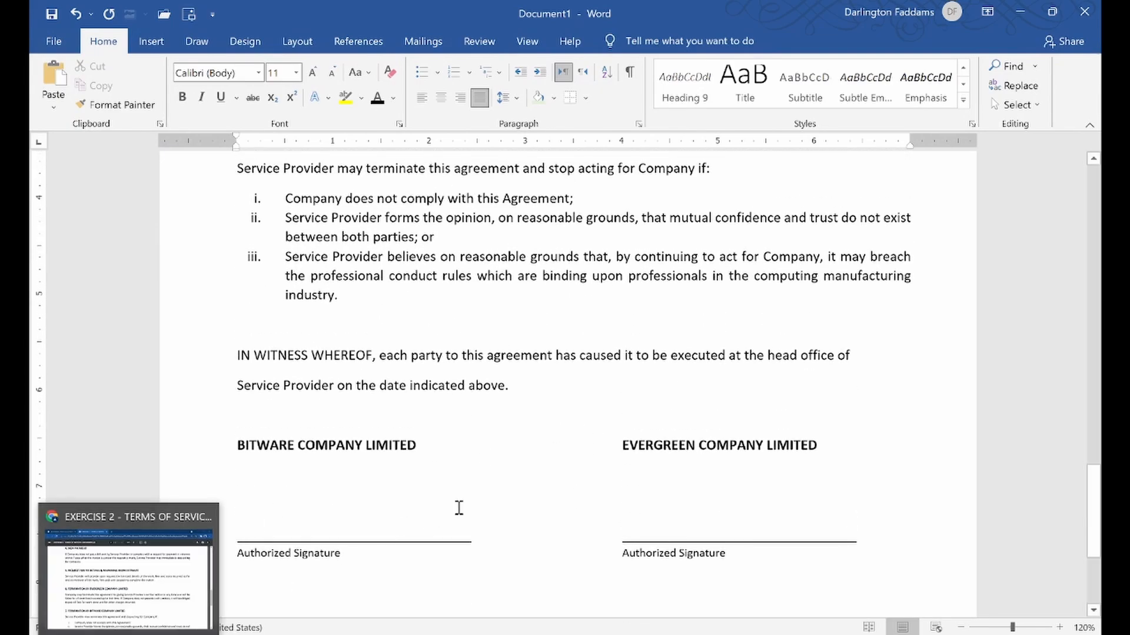
click(130, 634)
scroll(566, 509, down, 7)
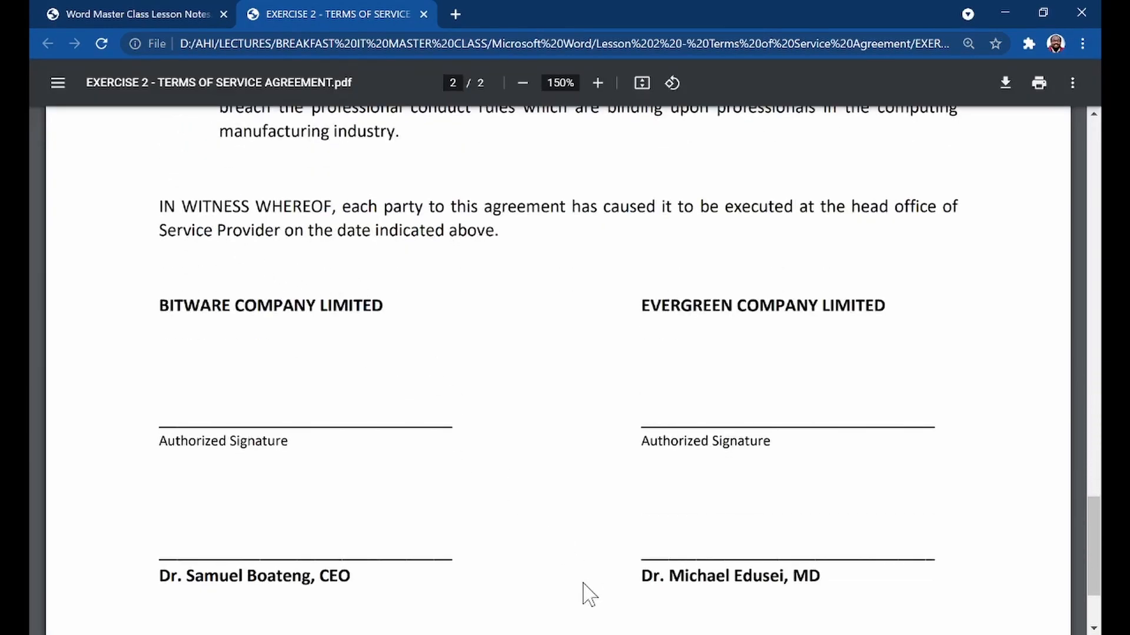
click(589, 633)
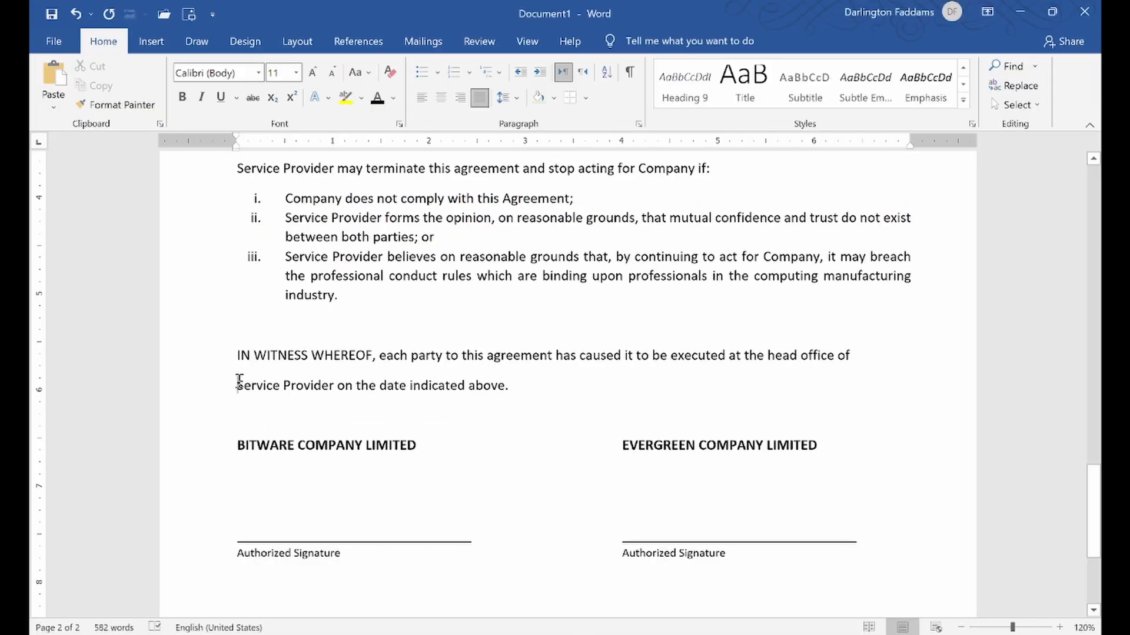
key(BackSpace)
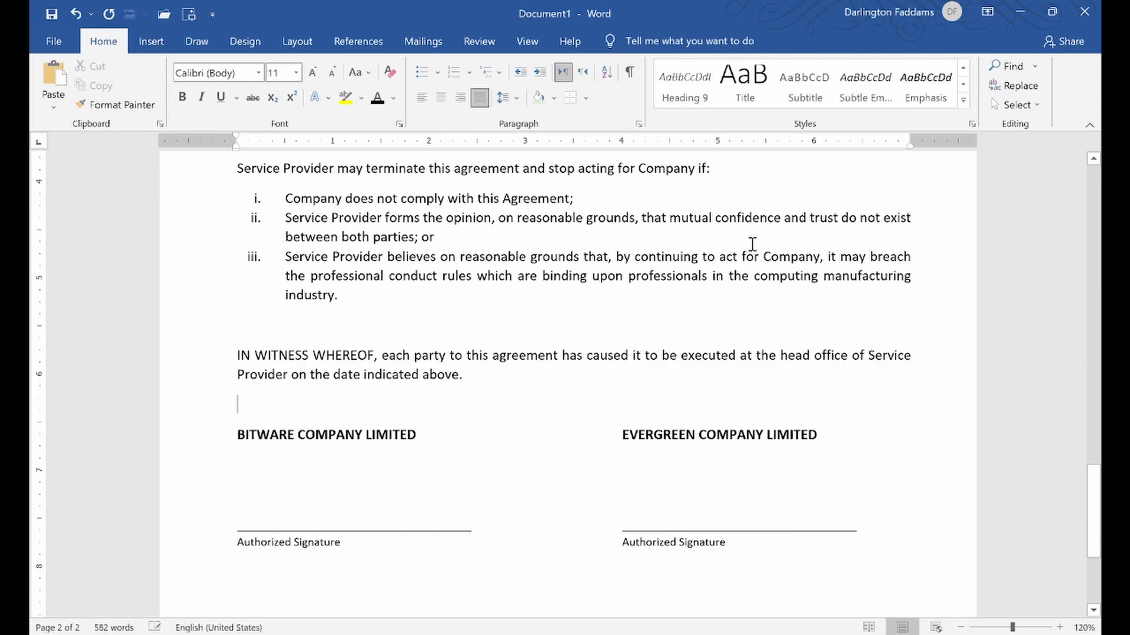
- Move the document's right margin inward on the ruler to just short of the 7-inch mark
scroll(752, 243, down, 4)
scroll(697, 308, up, 1)
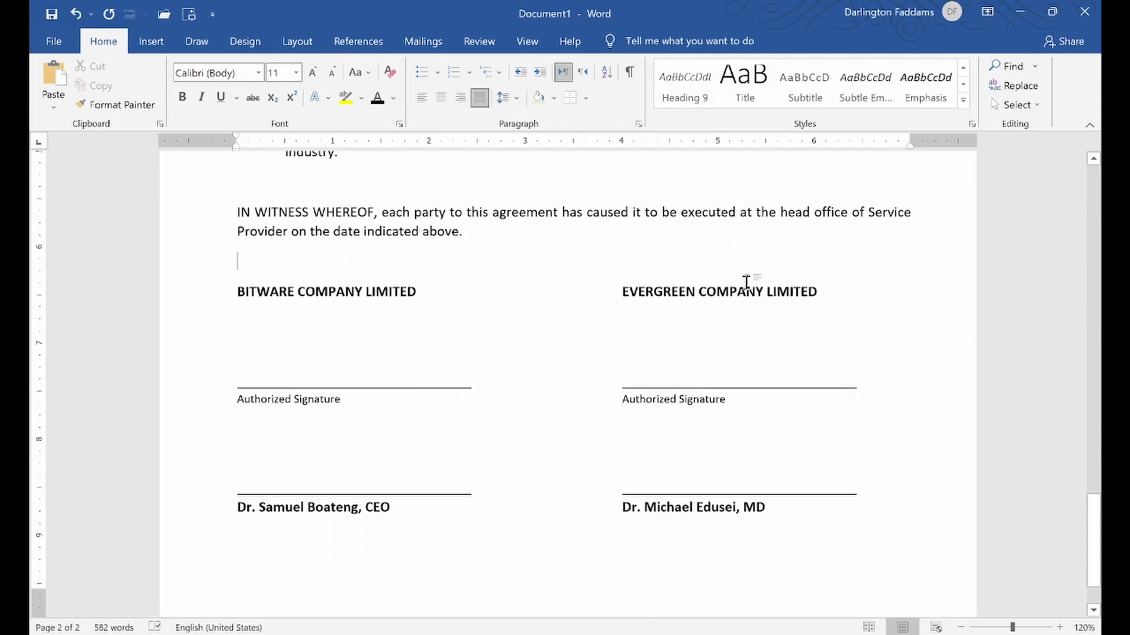
scroll(817, 282, up, 4)
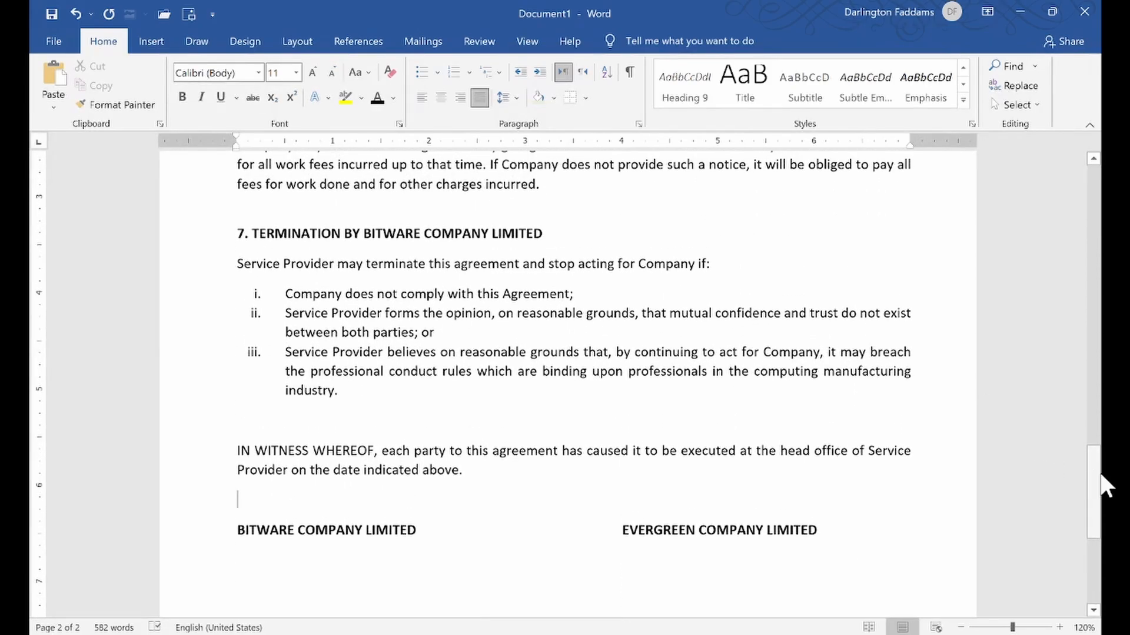
scroll(1106, 487, up, 8)
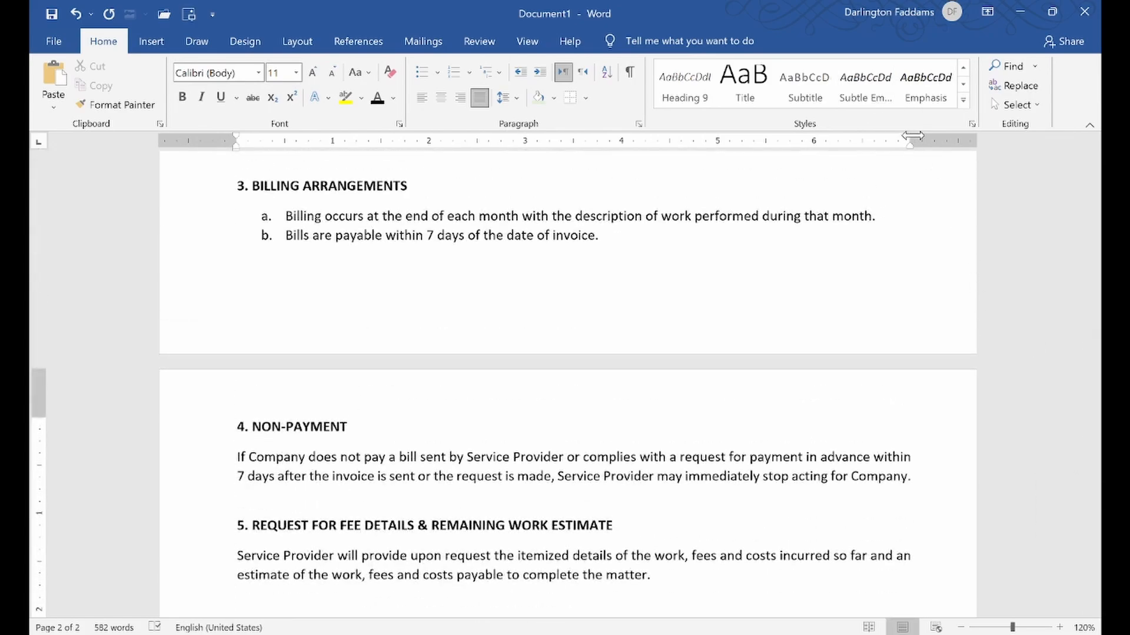
drag(912, 136, 895, 136)
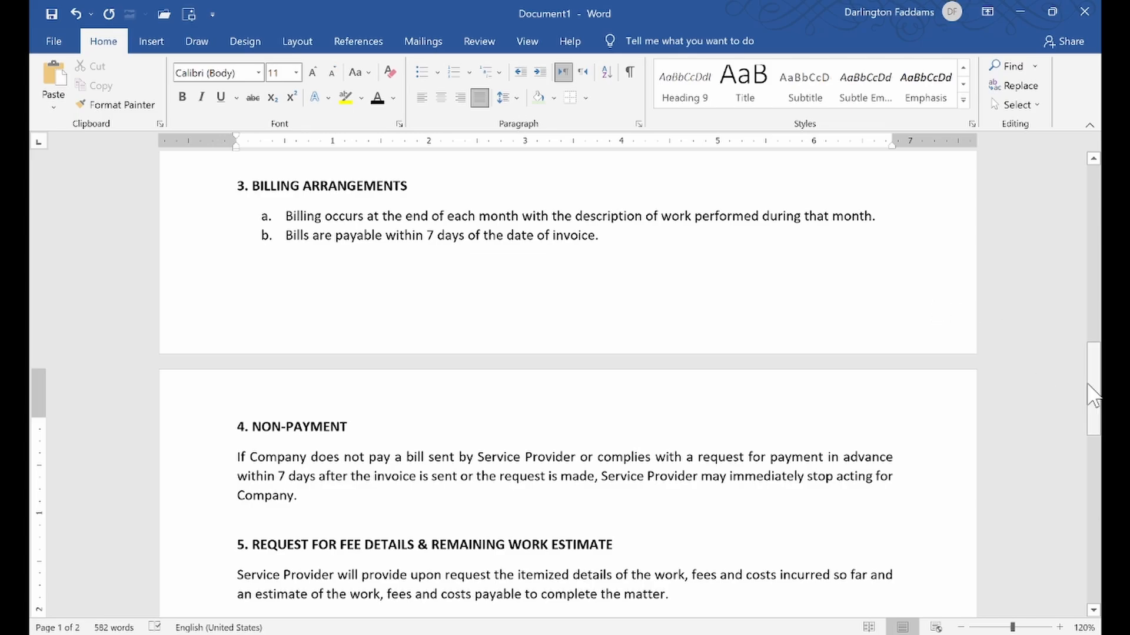
mouse_move(1092, 391)
mouse_down()
mouse_move(1105, 146)
mouse_move(1101, 517)
mouse_up()
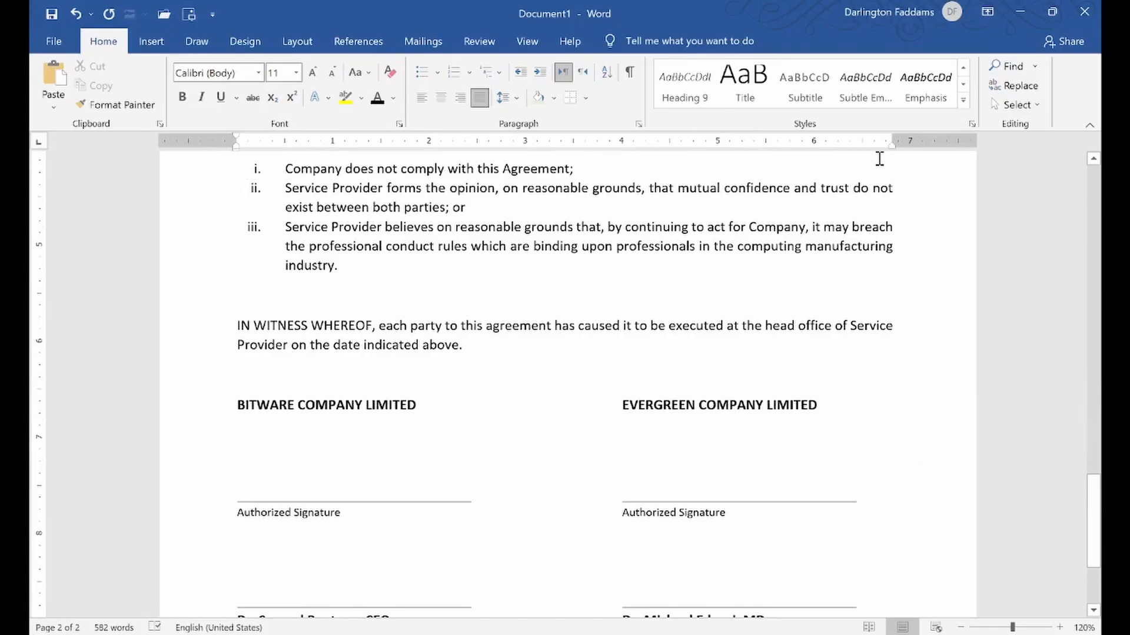
drag(893, 145, 904, 144)
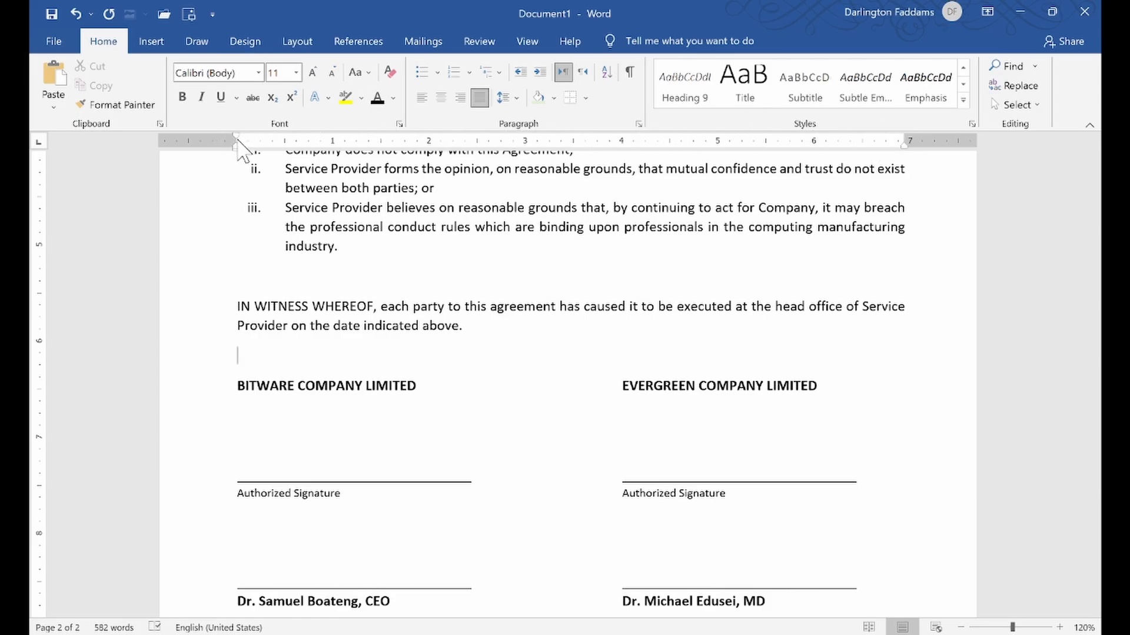
- Increase the document's left margin slightly on the ruler so the text starts a little further in
scroll(429, 252, up, 5)
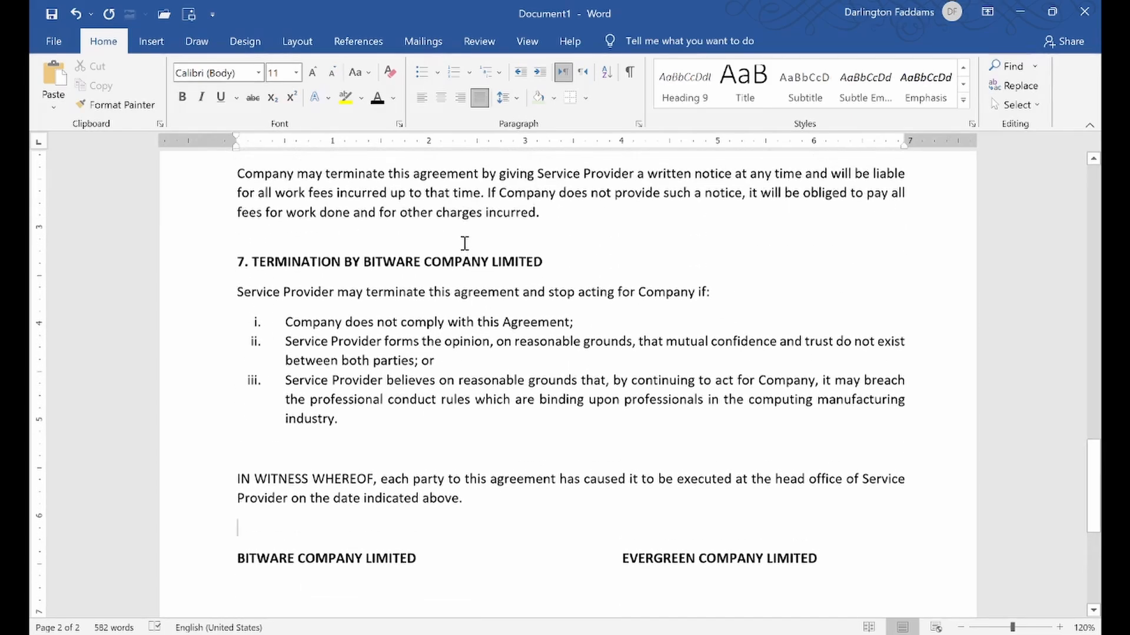
scroll(414, 242, up, 6)
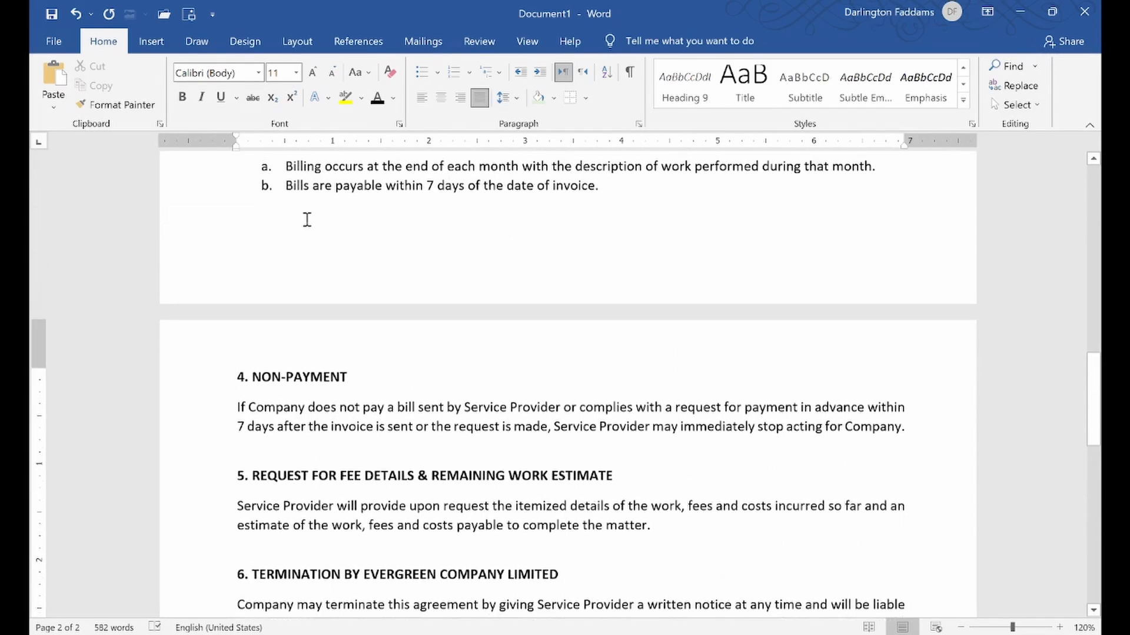
scroll(296, 258, down, 3)
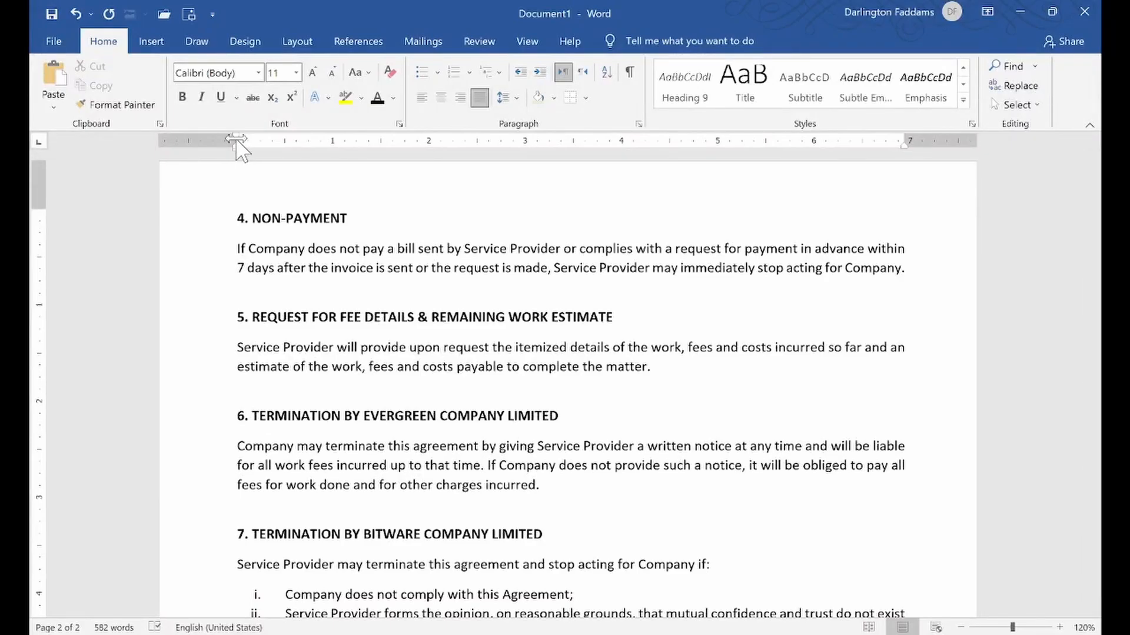
click(235, 140)
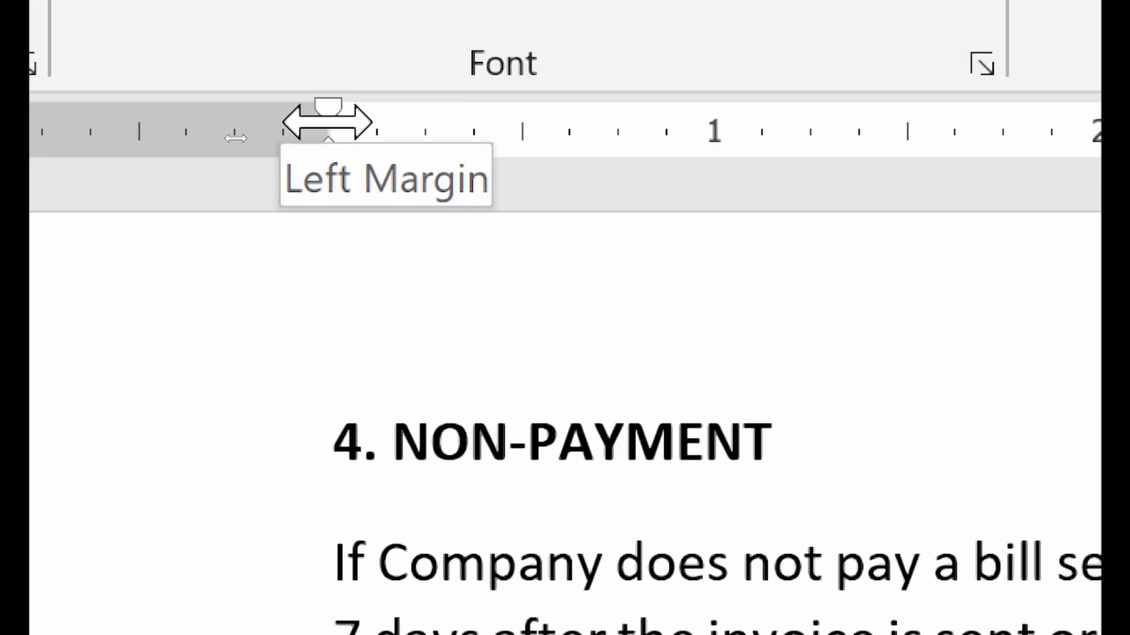
drag(327, 122, 349, 124)
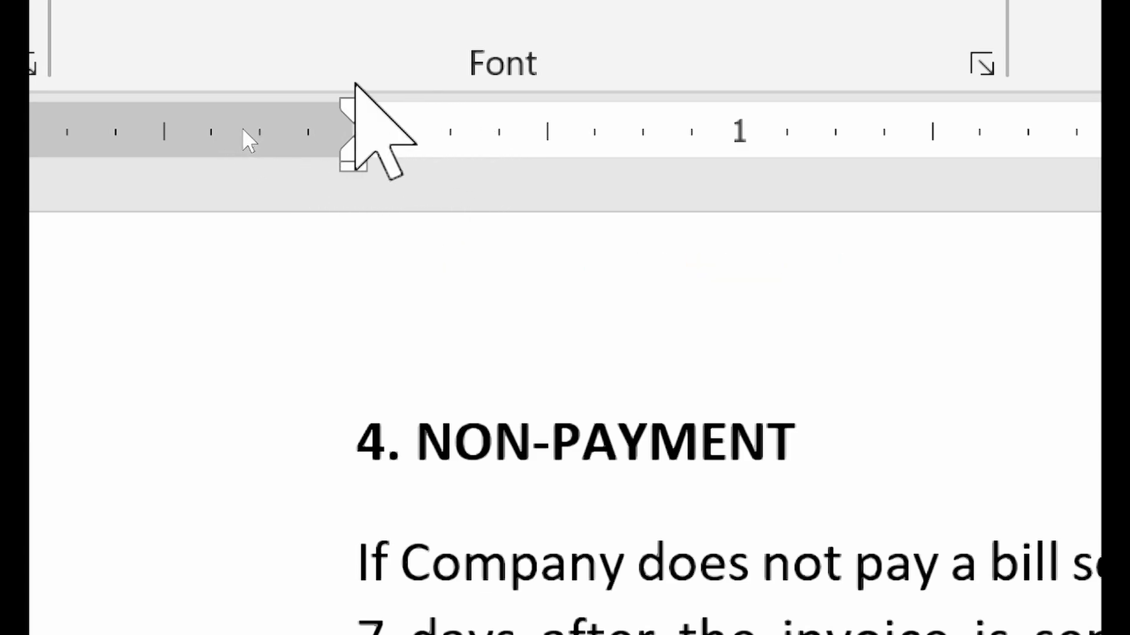
- Try a first-line indent of about 0.8 inch, undo it, and try moving the left margin outward
drag(356, 109, 658, 96)
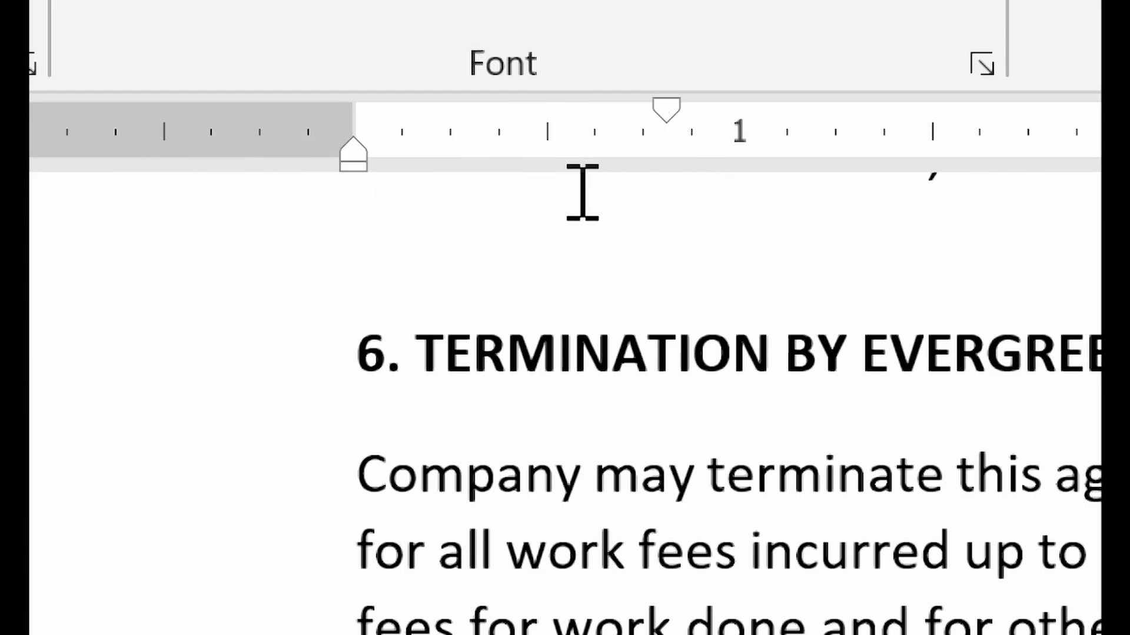
key(ctrl+z)
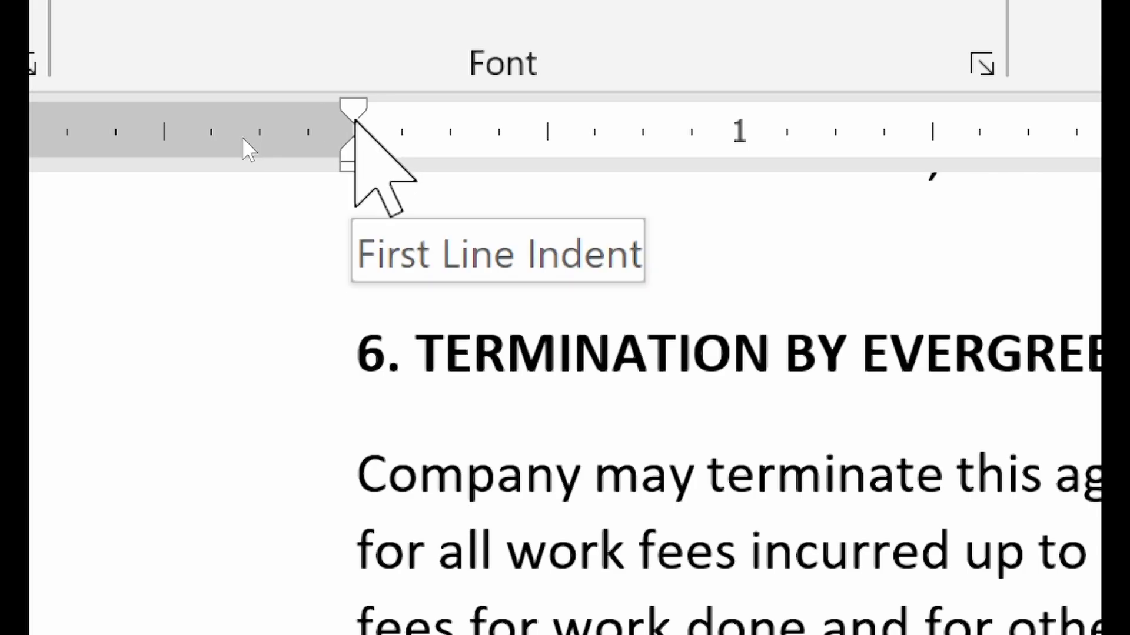
mouse_move(354, 123)
mouse_down()
mouse_move(139, 126)
mouse_move(365, 165)
mouse_move(252, 160)
mouse_up()
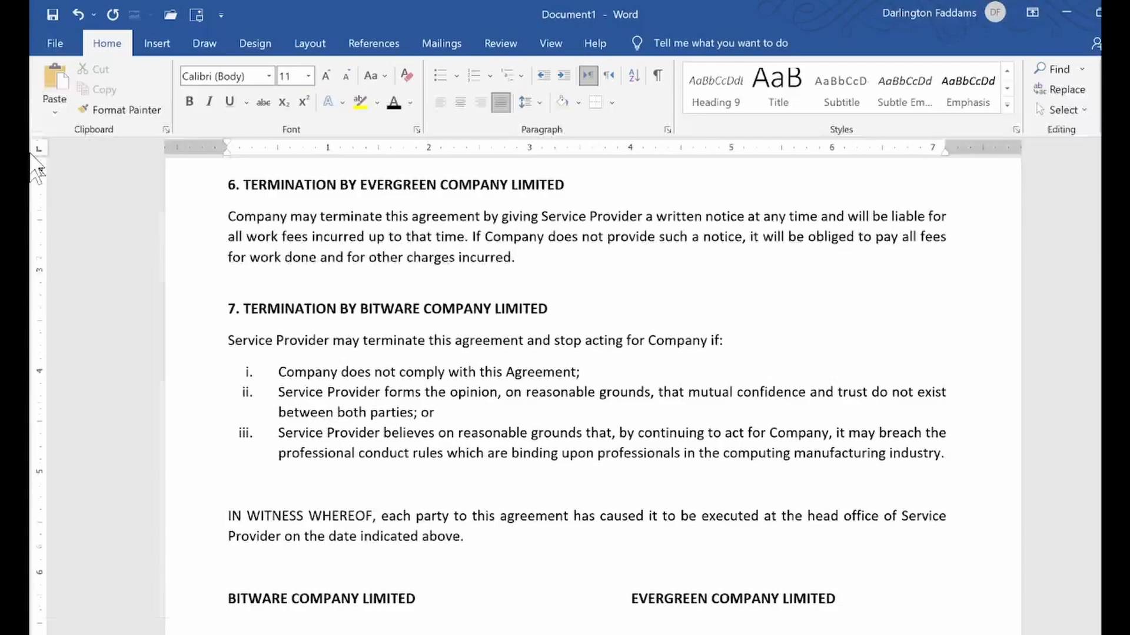
- Review the layout and spacing of both pages of the agreement, from the title through the numbered sections to the signature block
scroll(778, 474, down, 10)
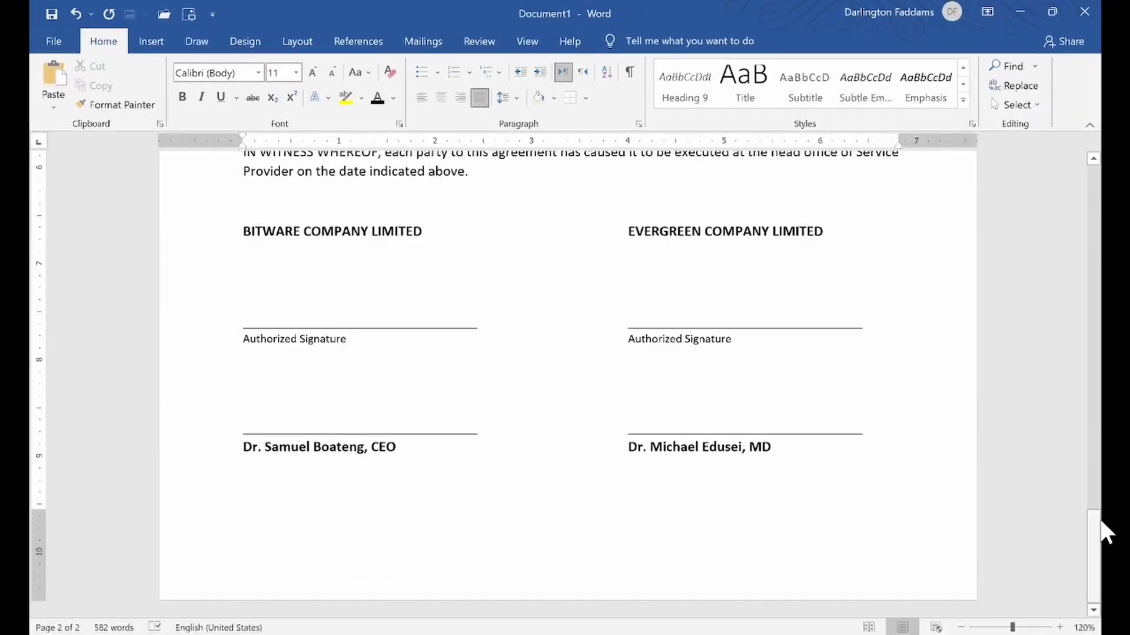
drag(1102, 522, 1102, 120)
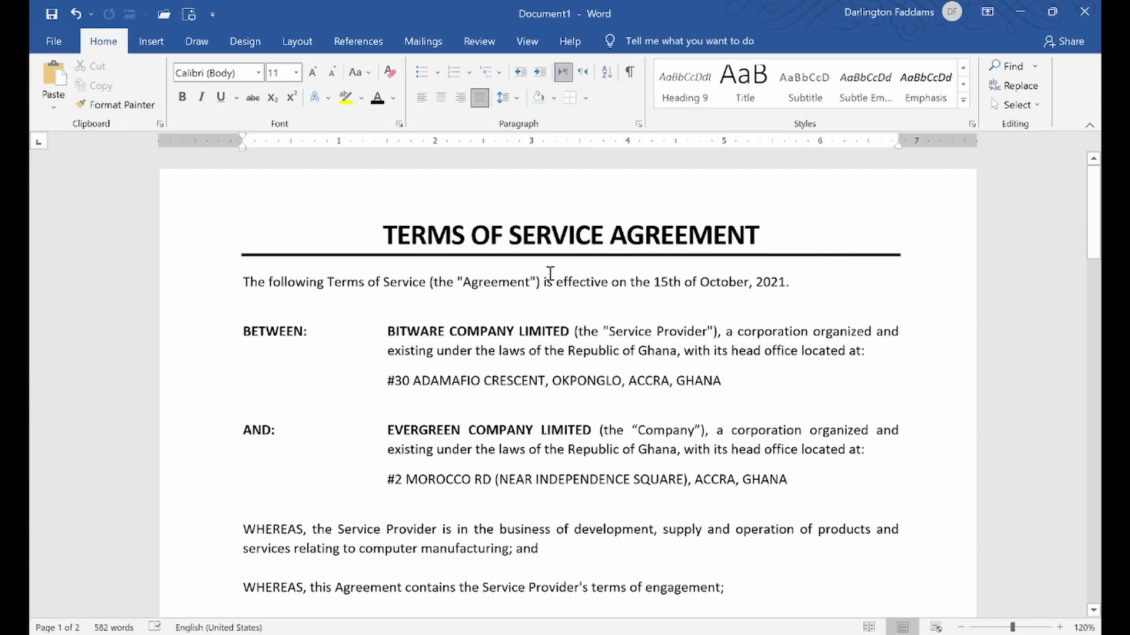
drag(405, 231, 827, 280)
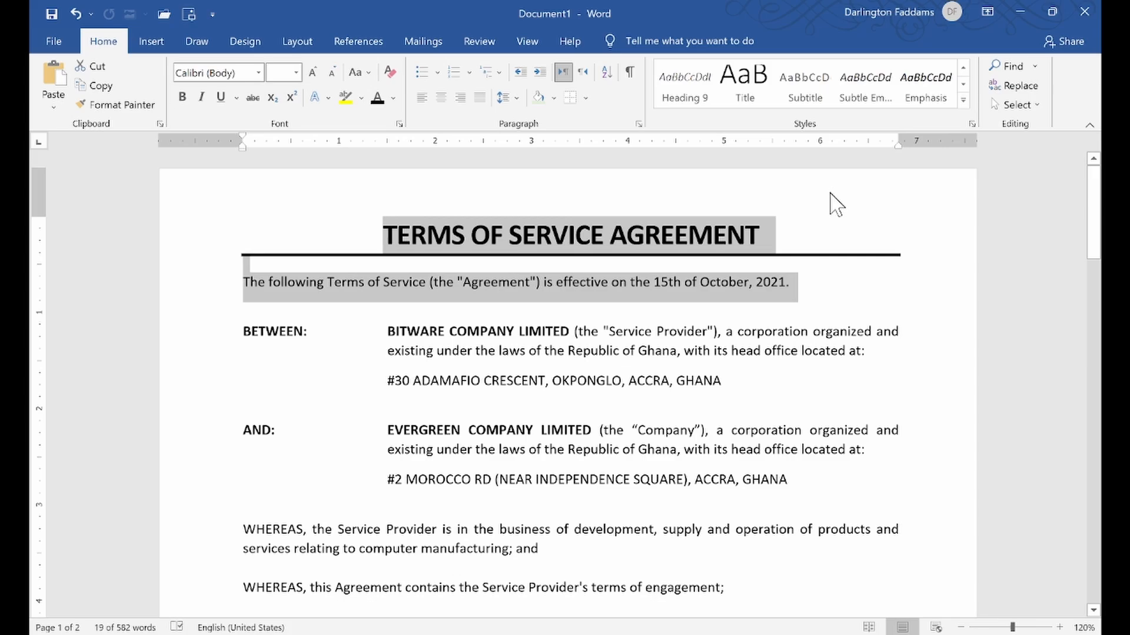
click(743, 246)
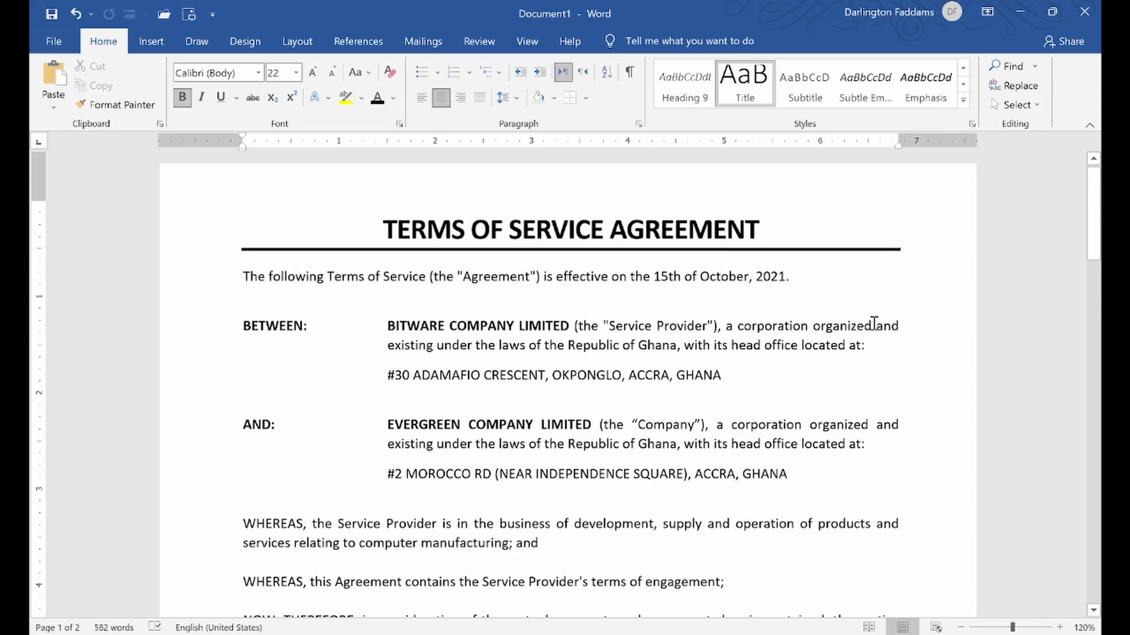
scroll(858, 323, down, 5)
scroll(845, 366, down, 10)
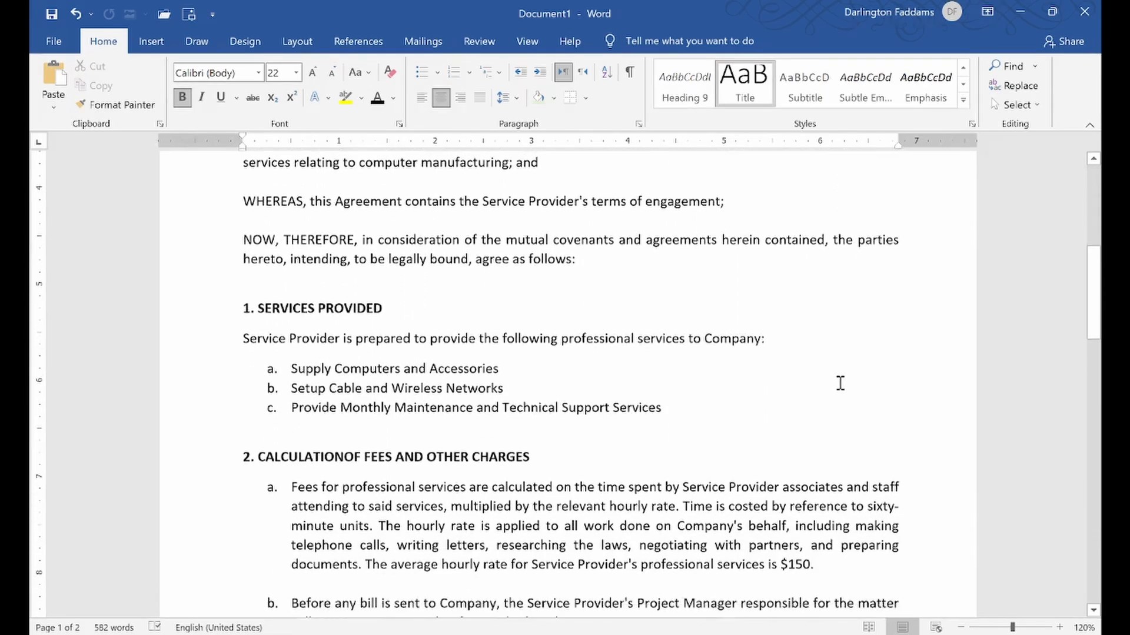
scroll(794, 400, down, 1)
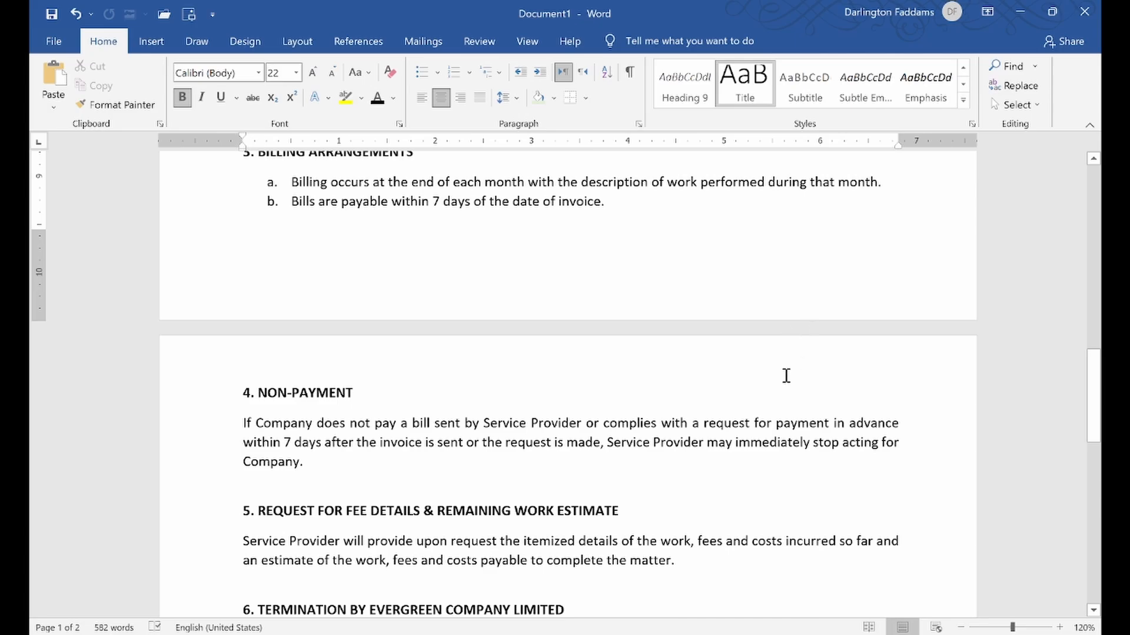
scroll(786, 385, down, 3)
scroll(663, 298, up, 7)
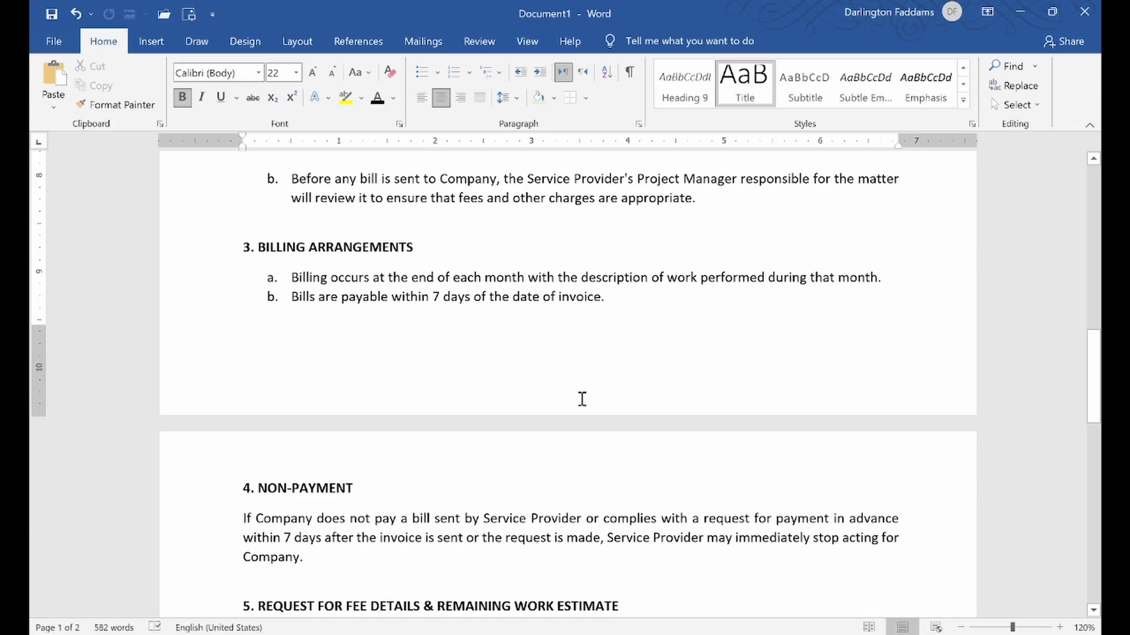
scroll(590, 399, up, 6)
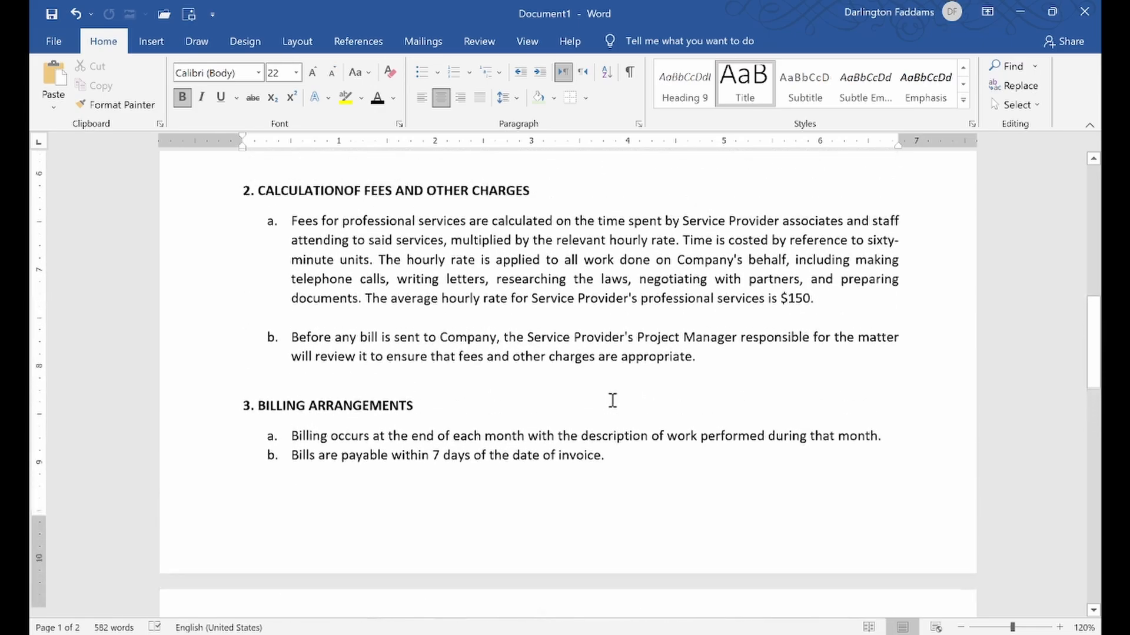
scroll(615, 413, up, 6)
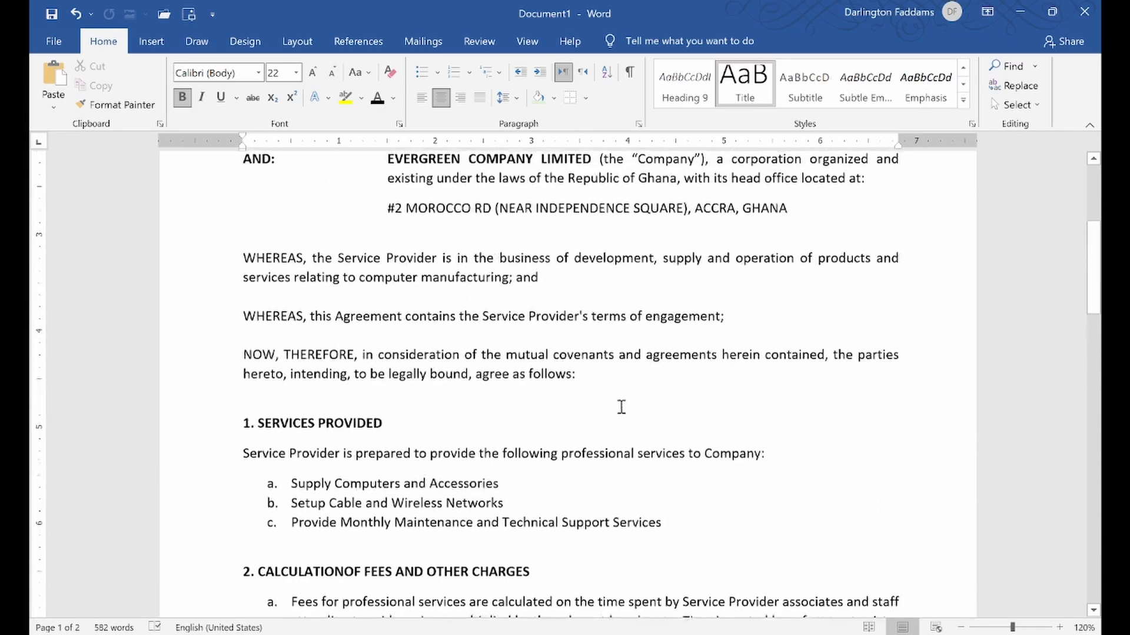
scroll(623, 393, up, 2)
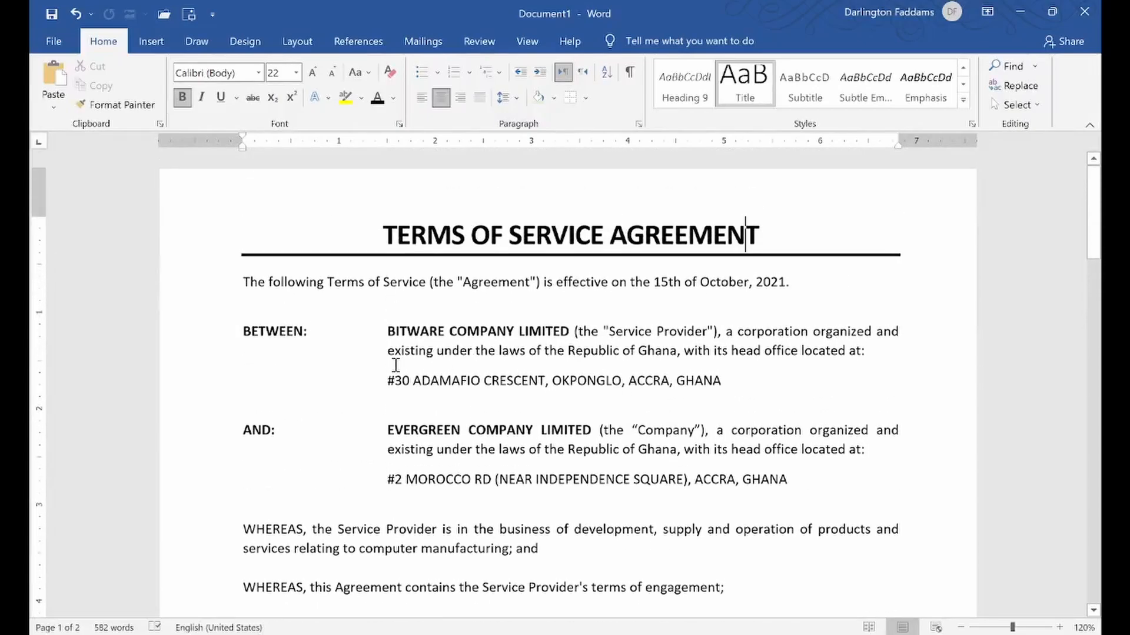
- Insert the built-in Grid header with document title and date fields, and return to the agreement's body text
click(251, 283)
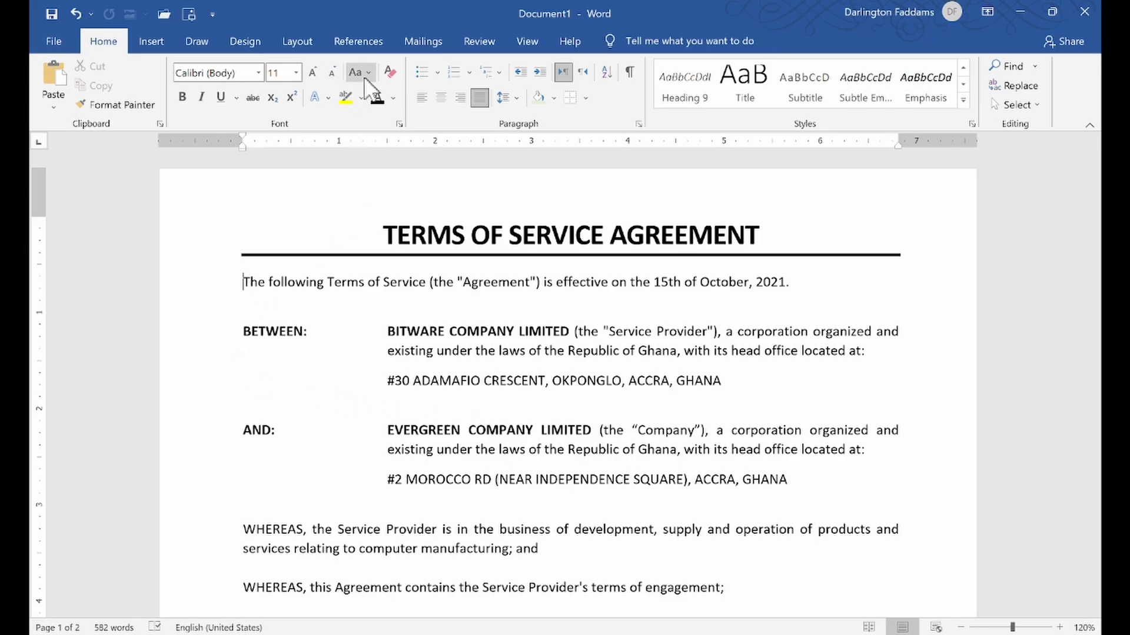
click(158, 42)
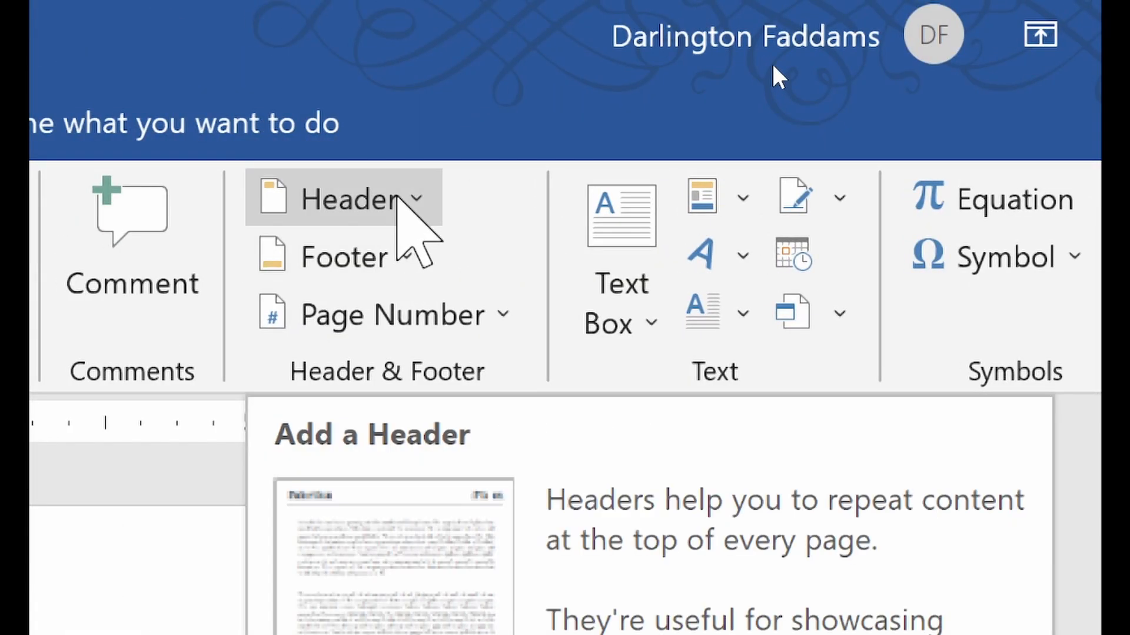
click(412, 200)
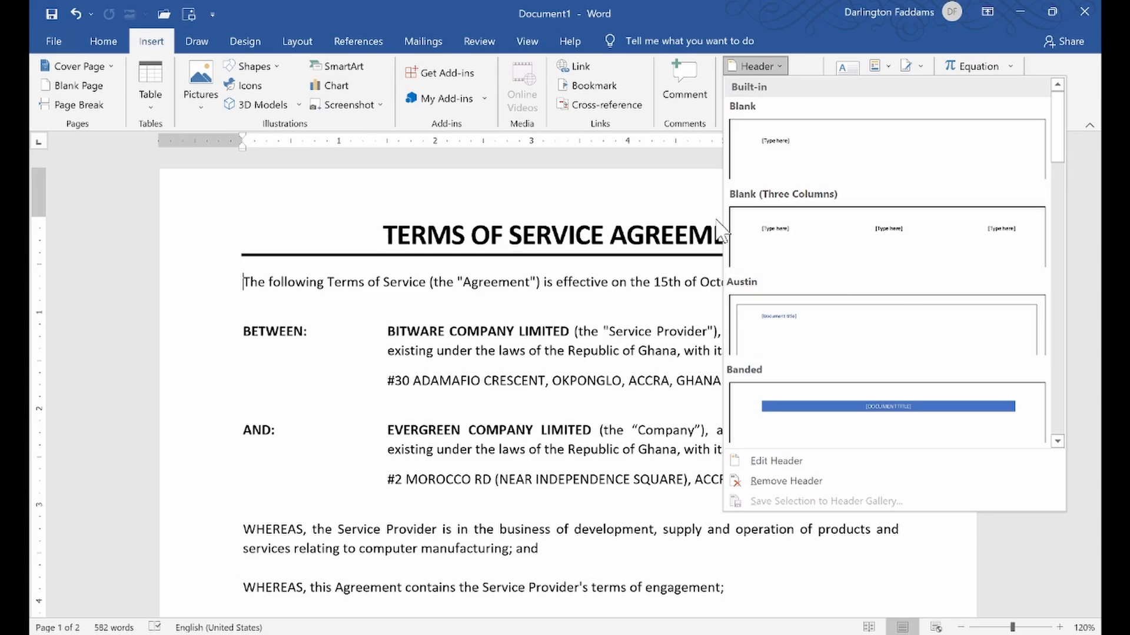
scroll(865, 318, down, 4)
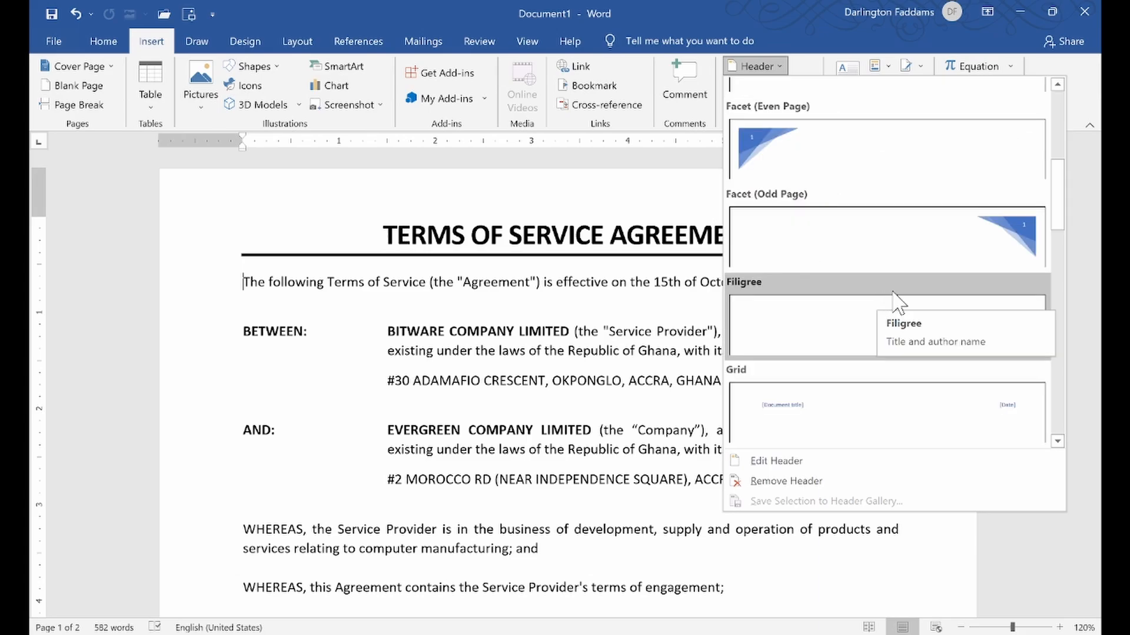
scroll(900, 306, down, 3)
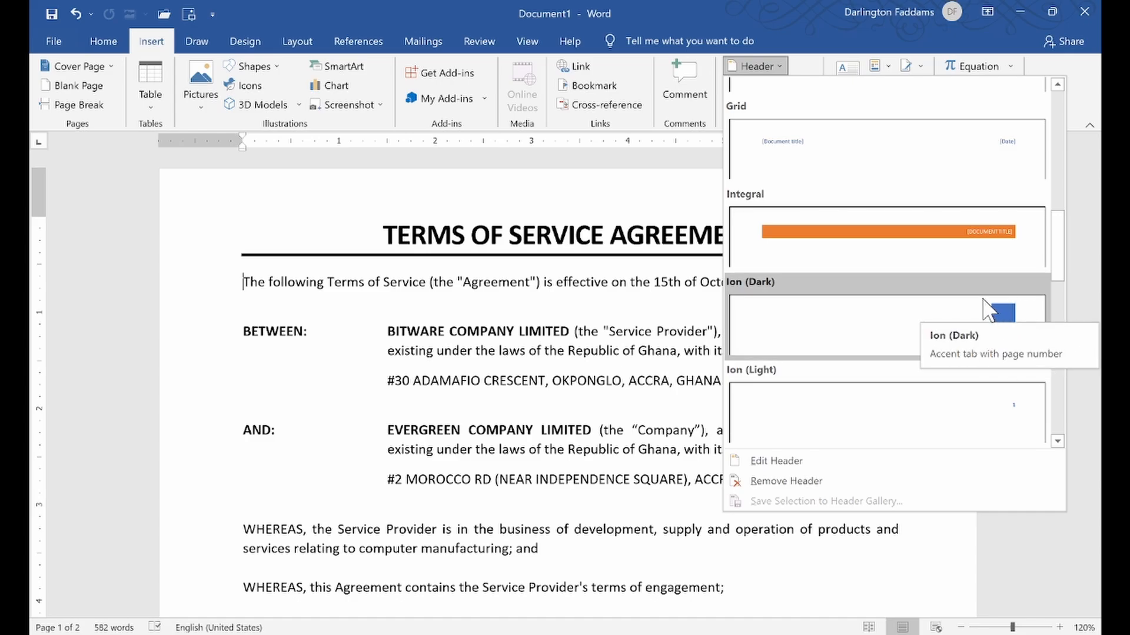
scroll(952, 294, up, 1)
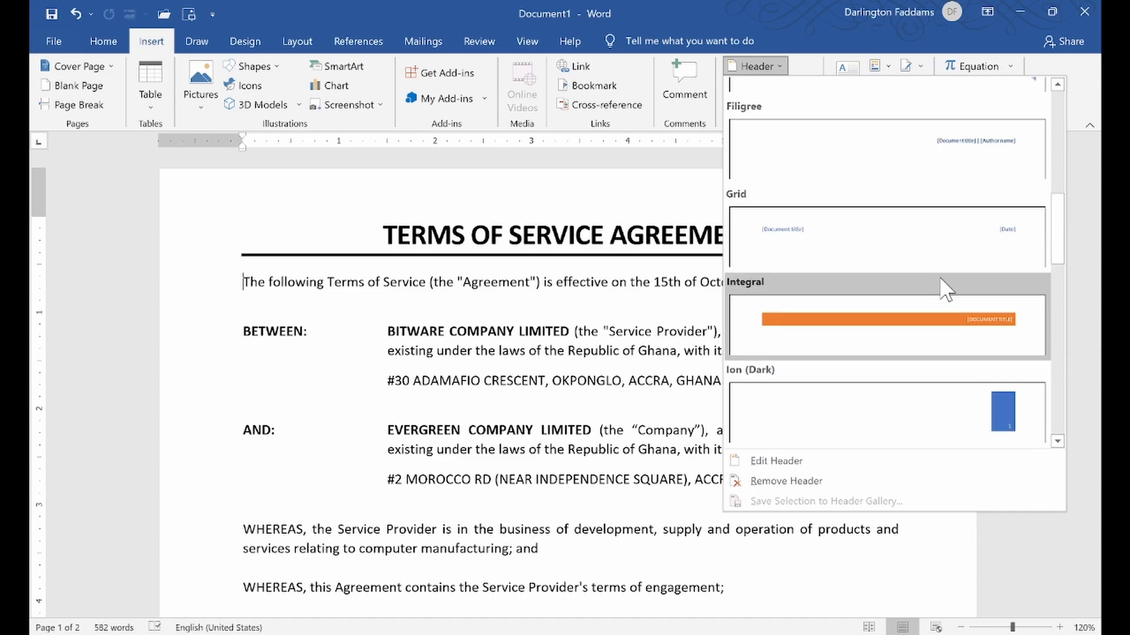
click(882, 253)
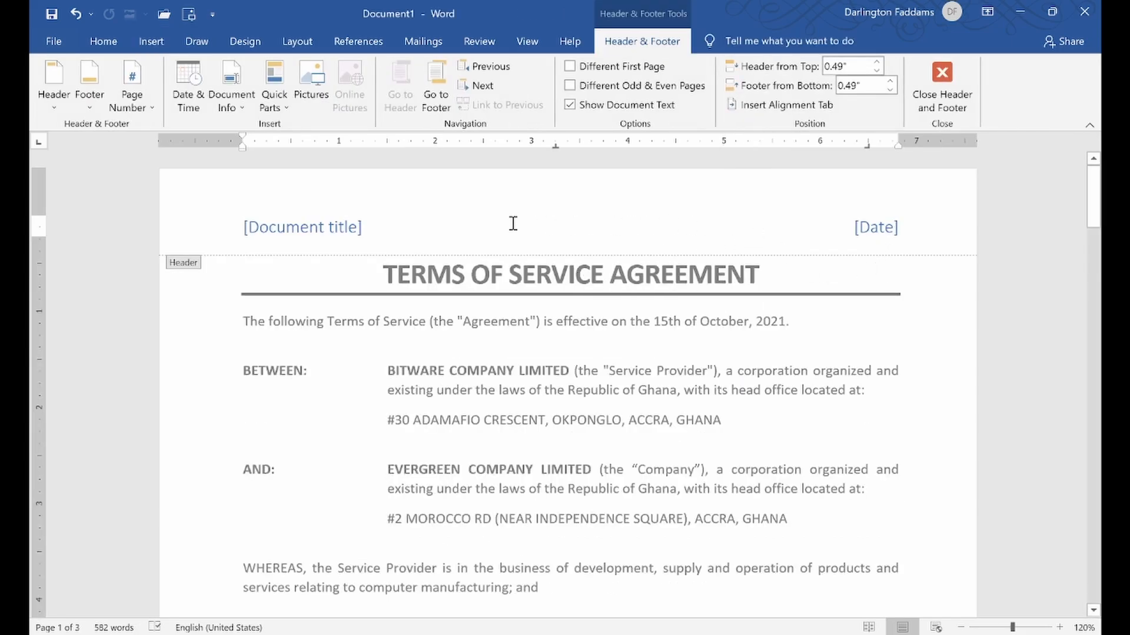
click(951, 108)
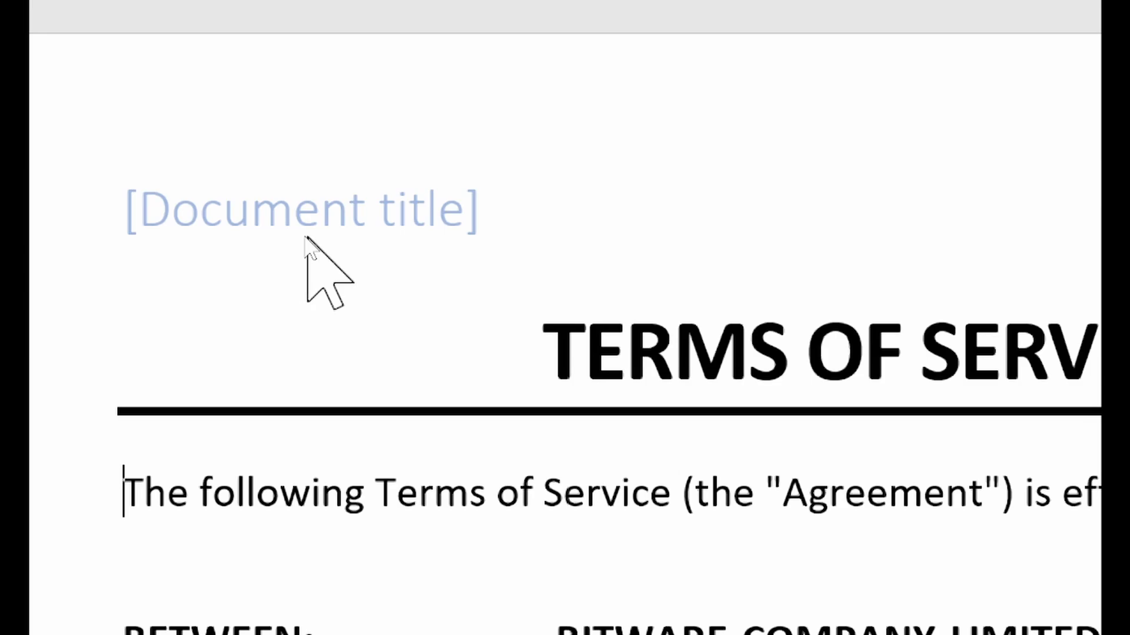
- Select the header's document title and date placeholders without filling them in, and undo the inserted Grid header
key(Up)
double_click(382, 213)
click(307, 214)
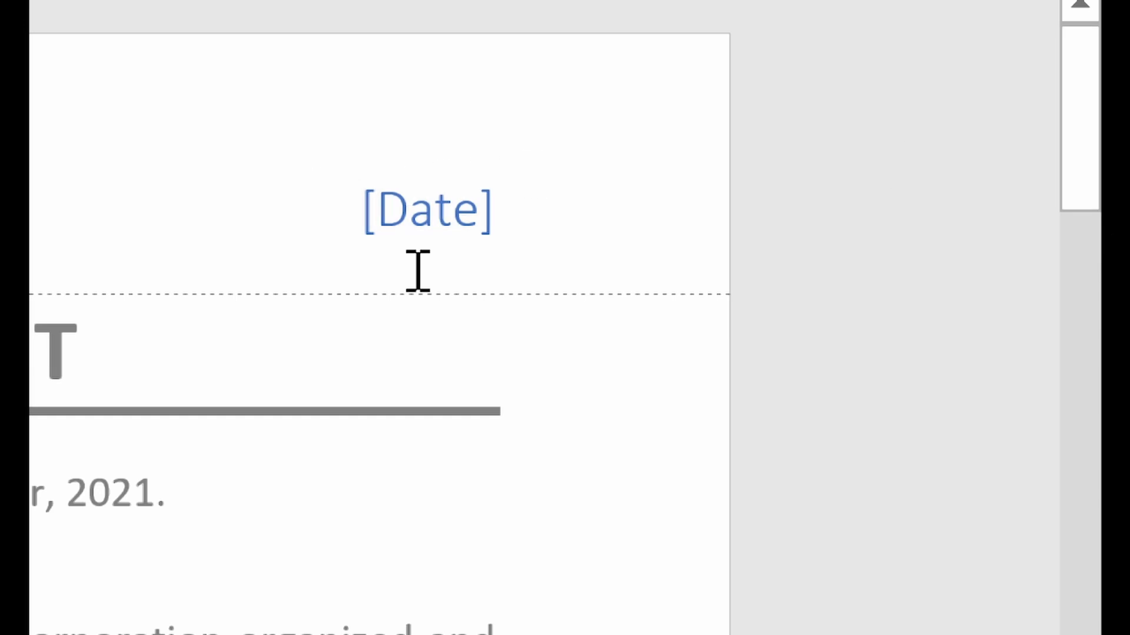
click(423, 226)
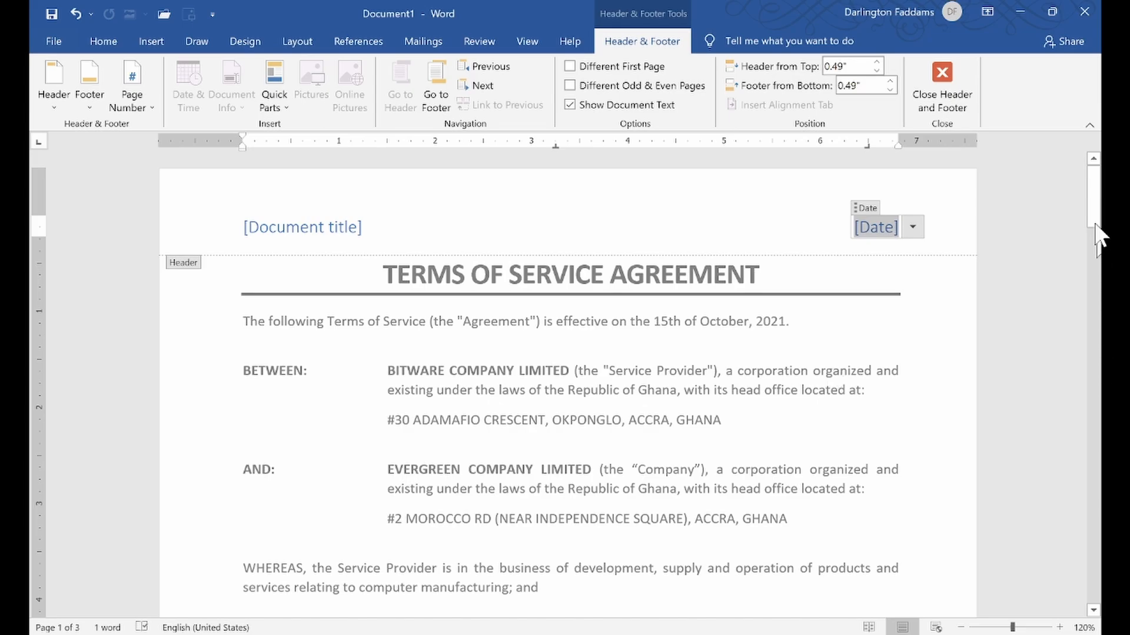
click(923, 98)
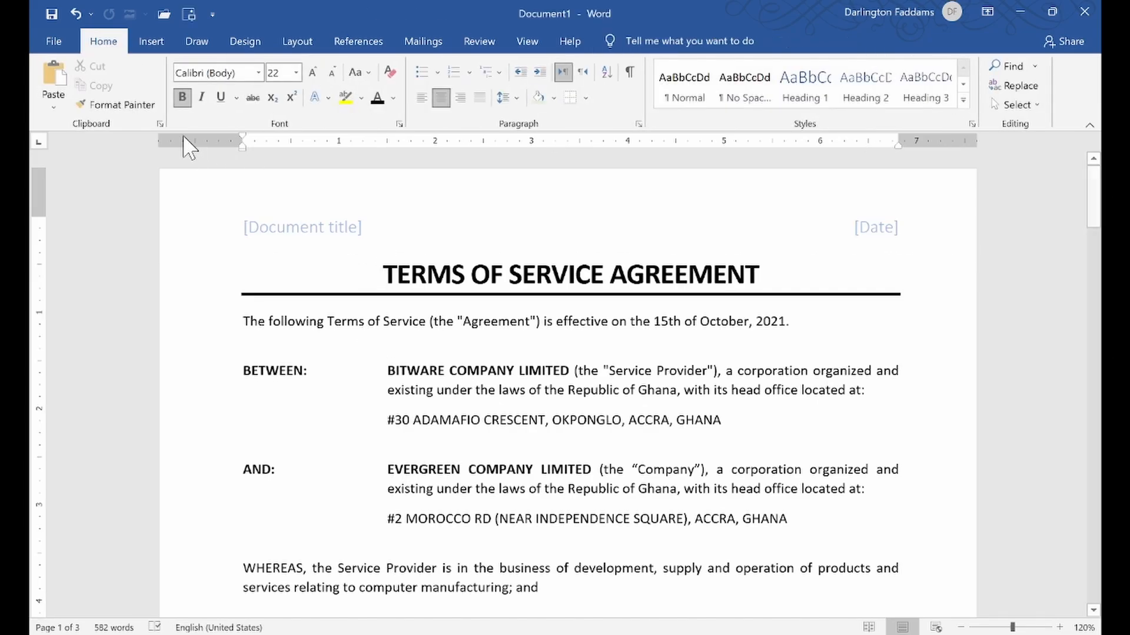
click(75, 14)
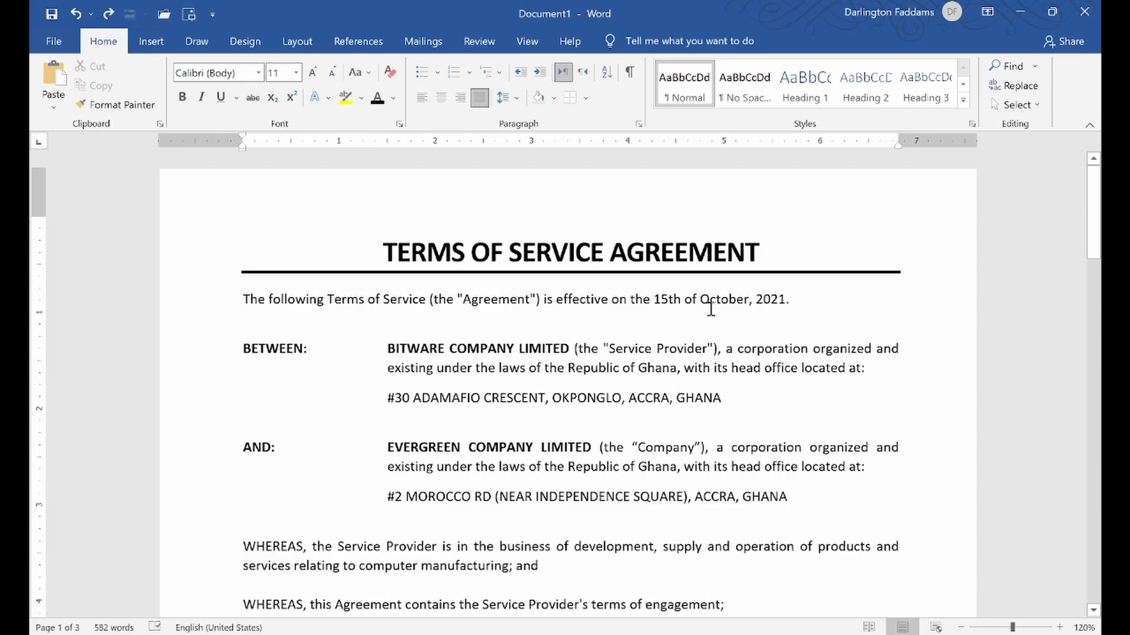
- Insert the built-in Ion (Dark) footer from the end of section 3 on page 1, and return to the body text
scroll(756, 348, down, 8)
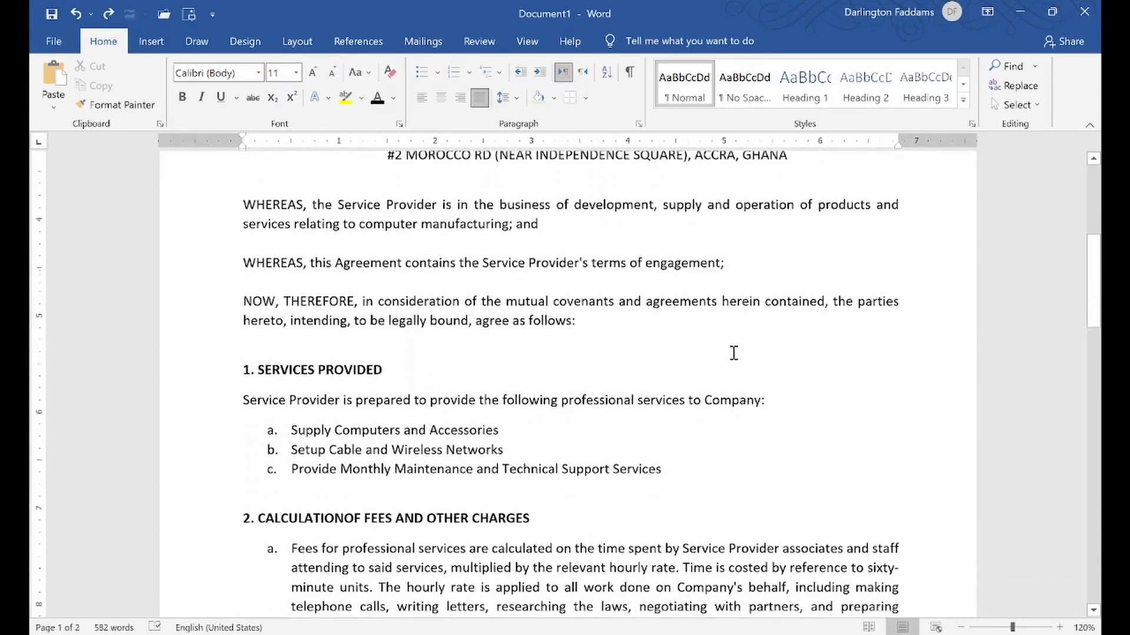
scroll(639, 328, down, 5)
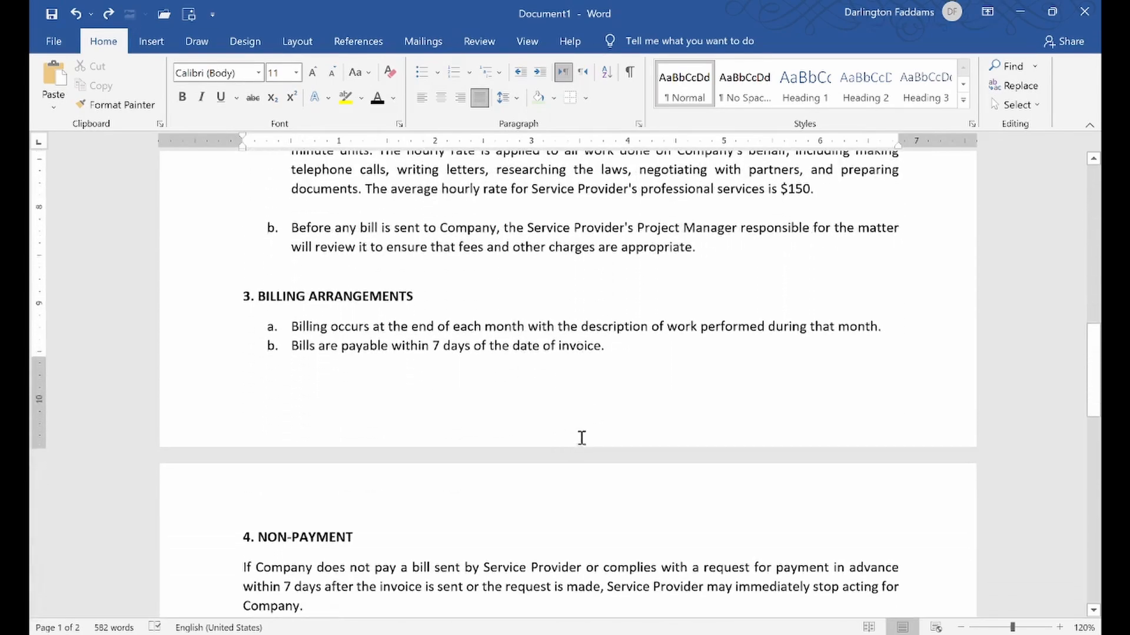
click(606, 350)
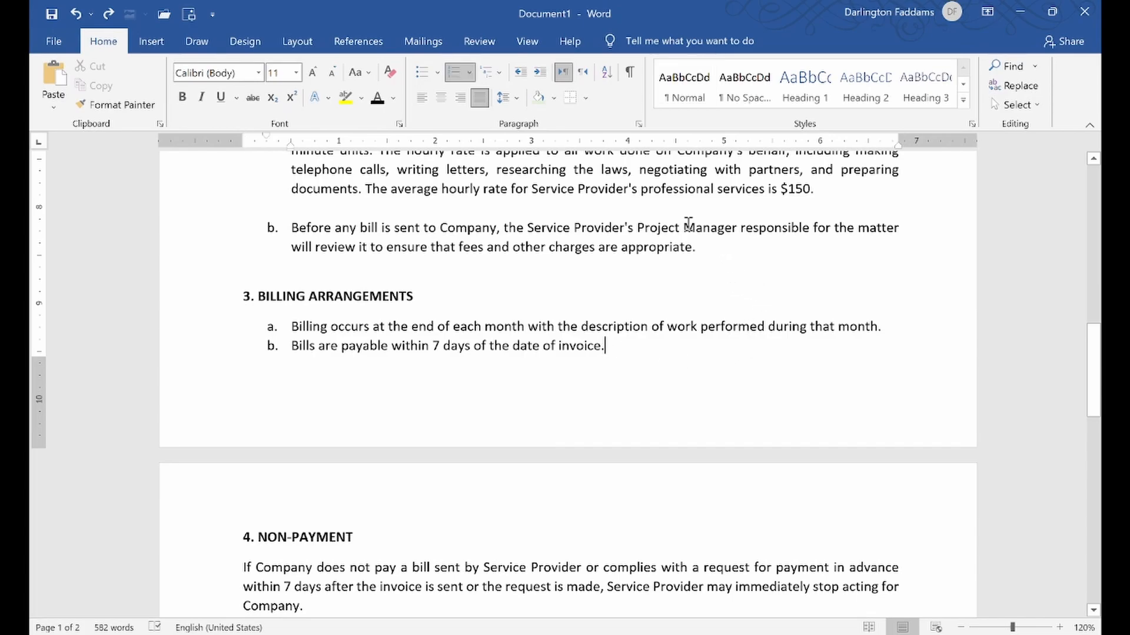
click(169, 44)
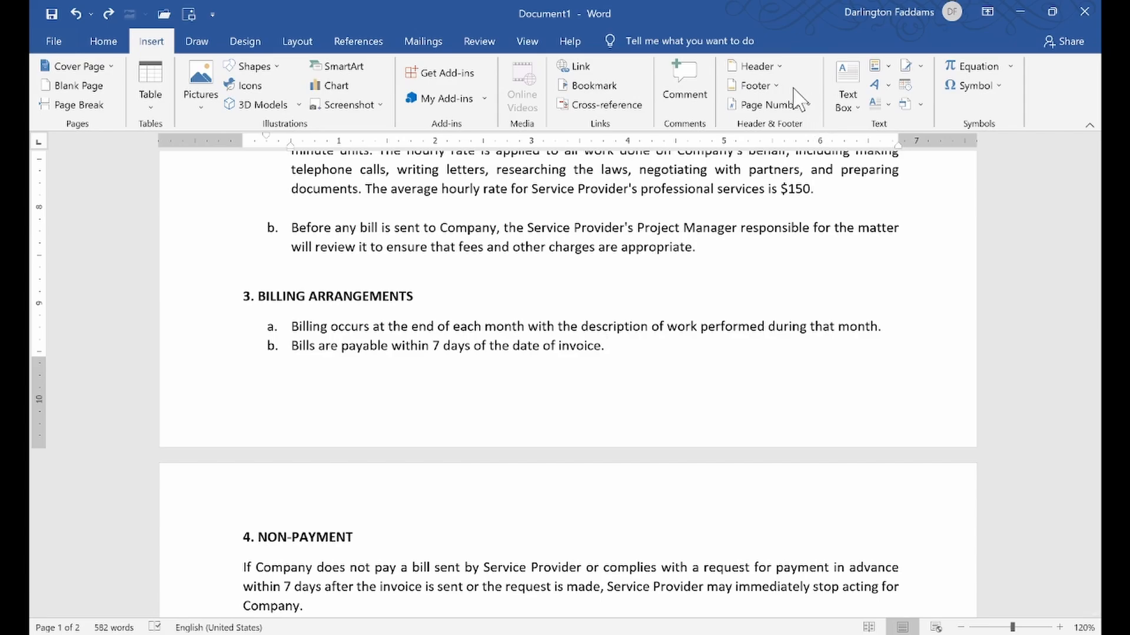
click(759, 85)
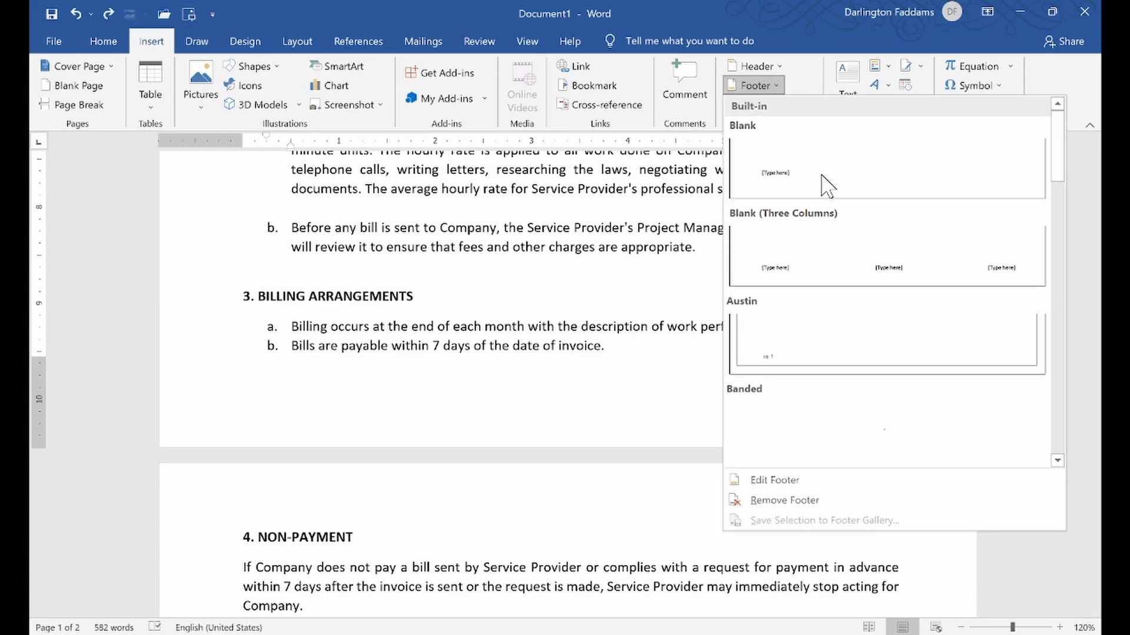
scroll(903, 289, down, 5)
scroll(914, 290, down, 1)
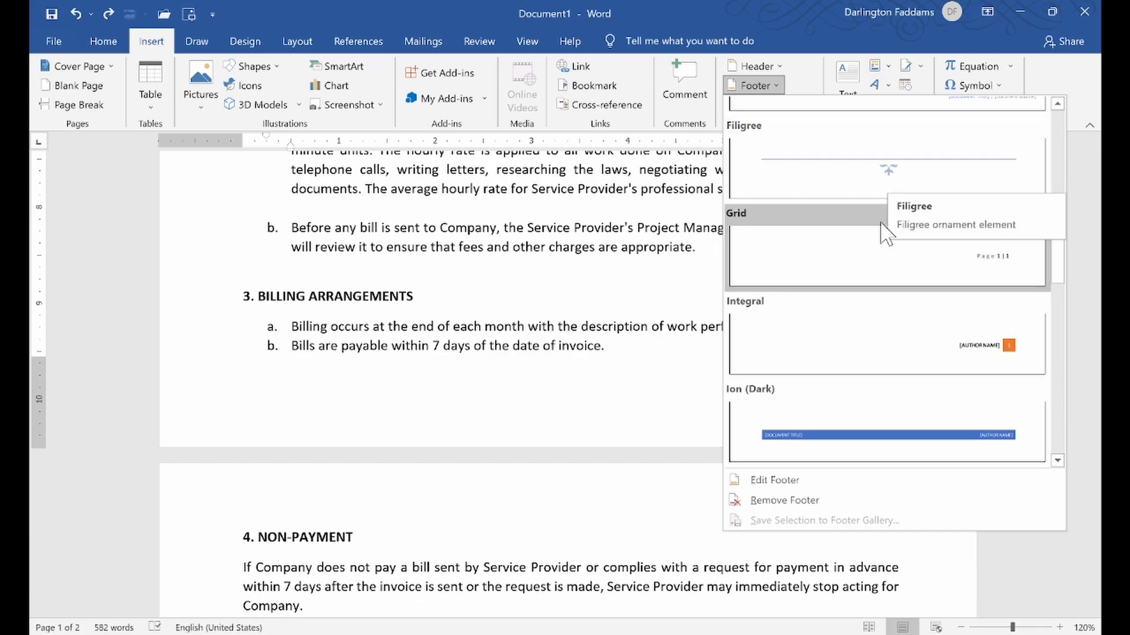
scroll(883, 236, down, 3)
scroll(888, 259, up, 2)
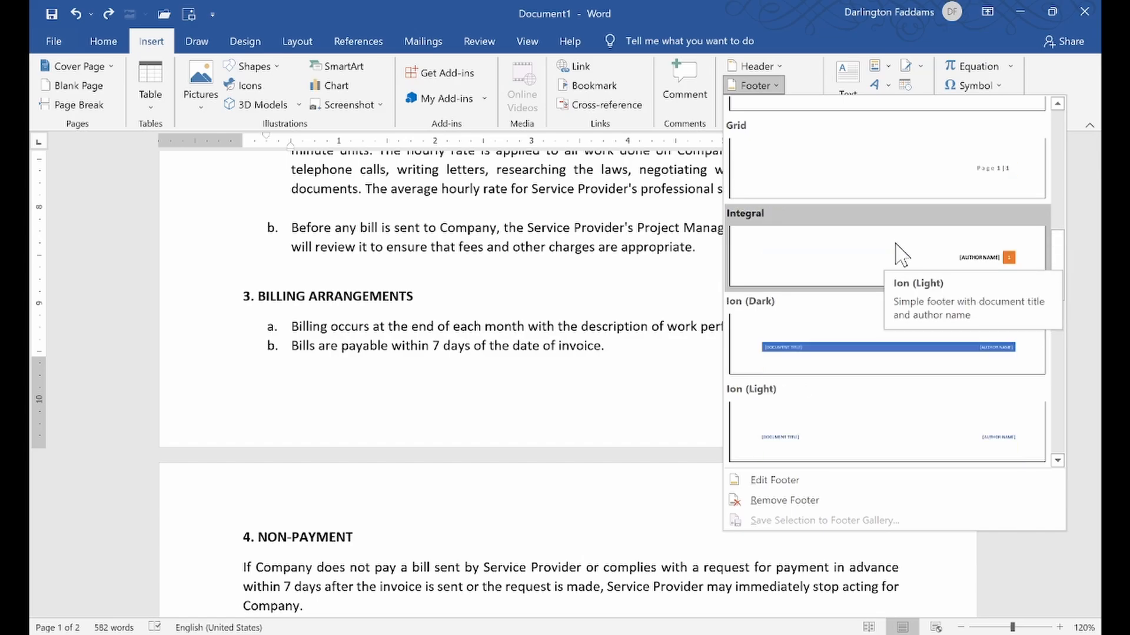
click(860, 349)
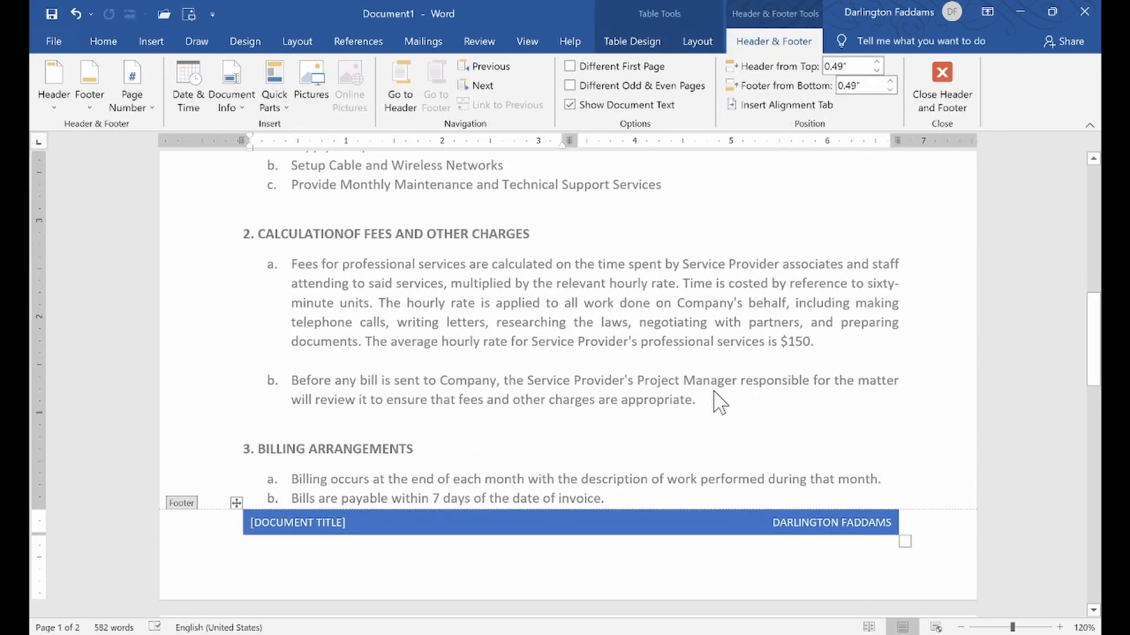
scroll(649, 538, down, 1)
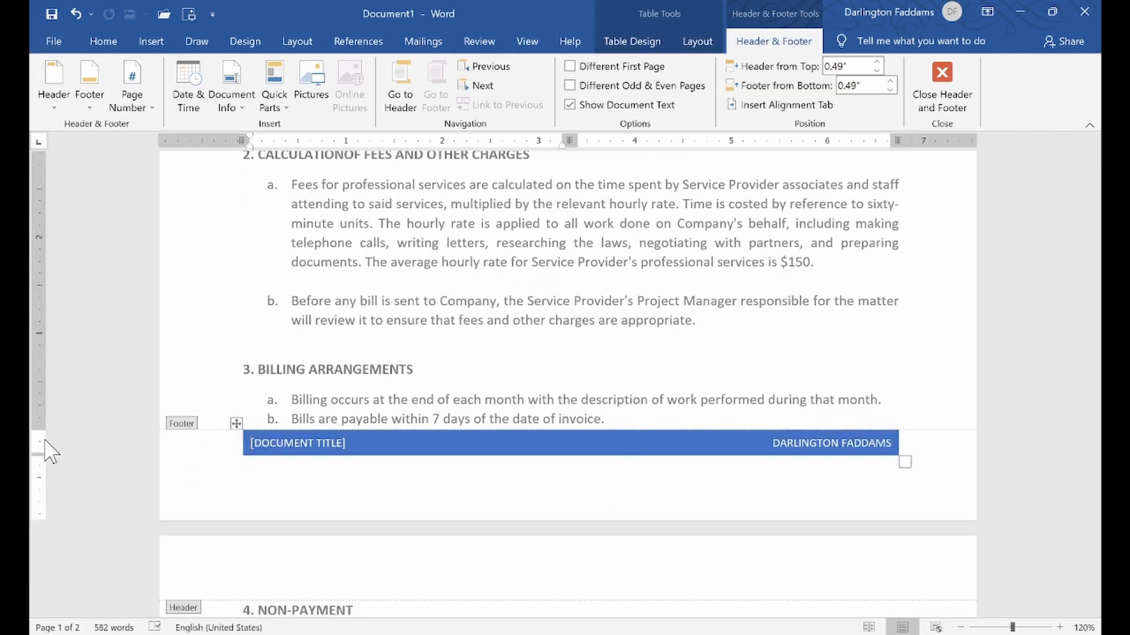
double_click(630, 417)
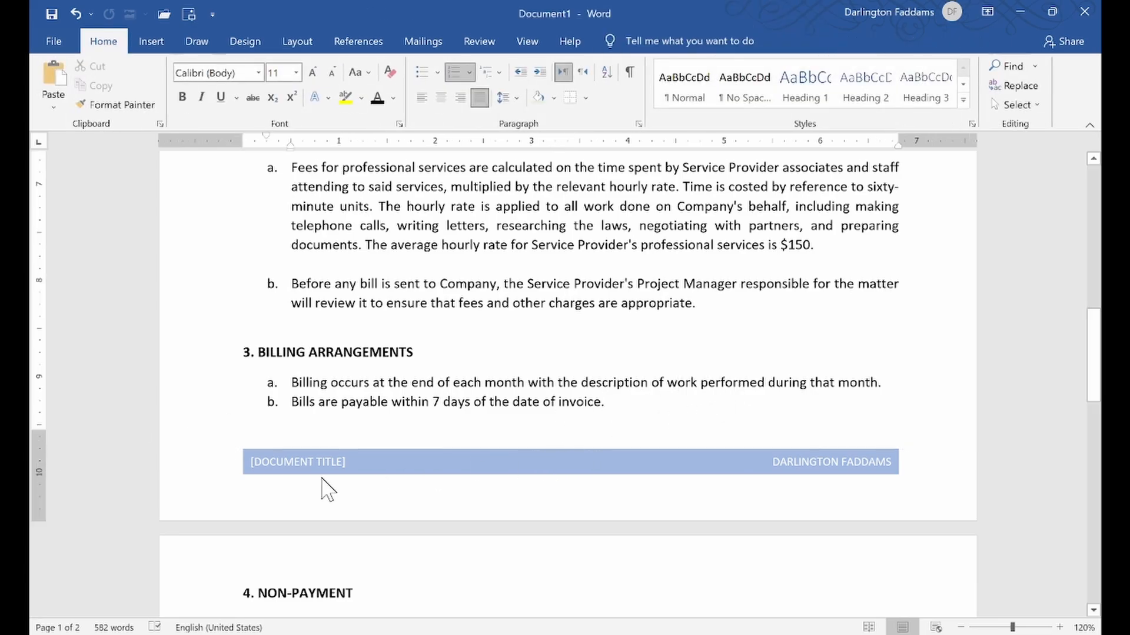
- Check the footer on both pages of the agreement and undo the inserted Ion (Dark) footer
scroll(762, 447, down, 8)
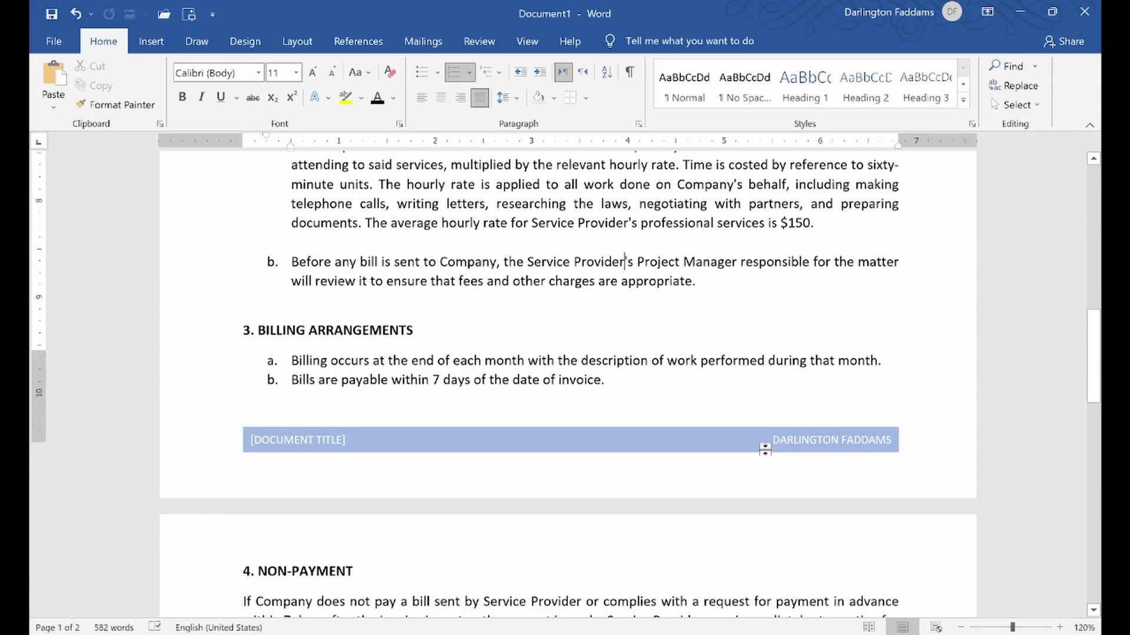
scroll(771, 525, down, 6)
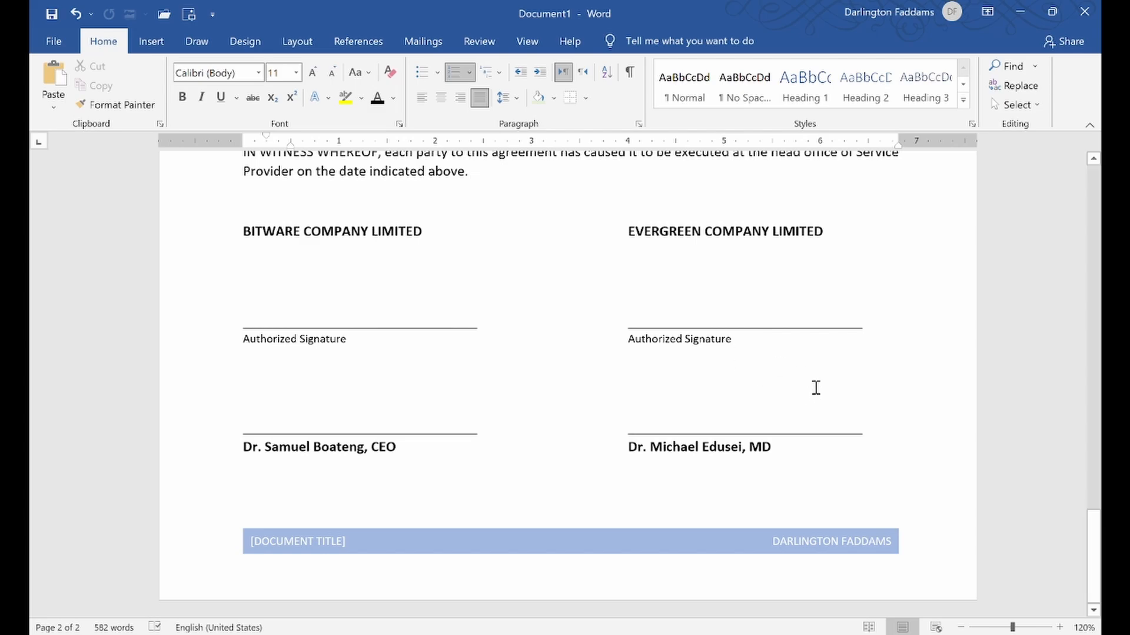
drag(1096, 551, 1102, 165)
click(74, 12)
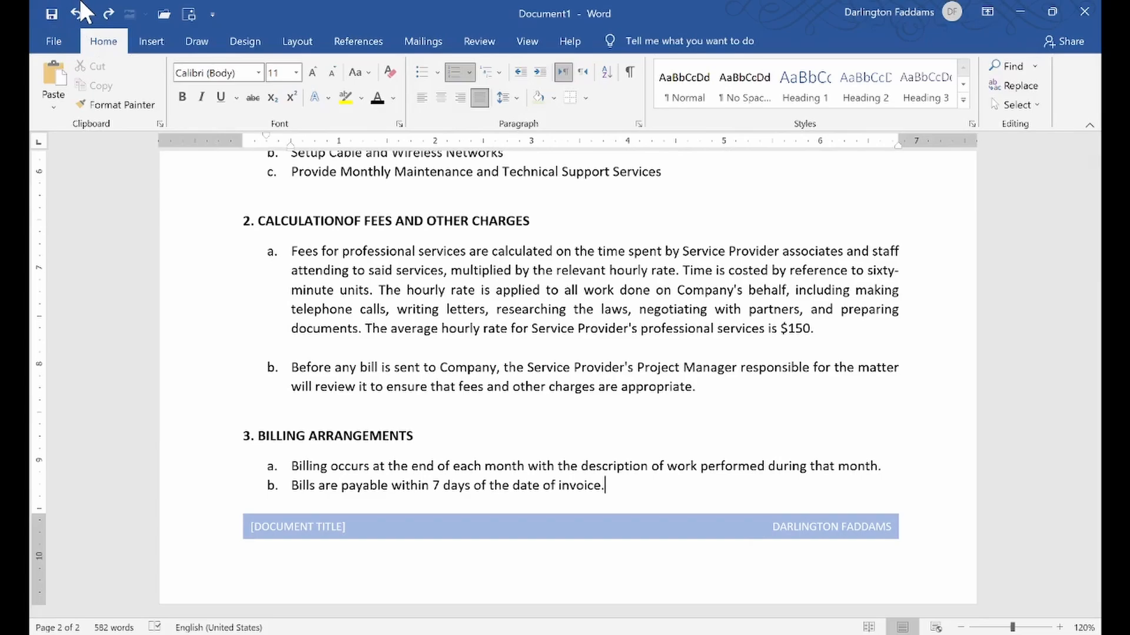
click(75, 12)
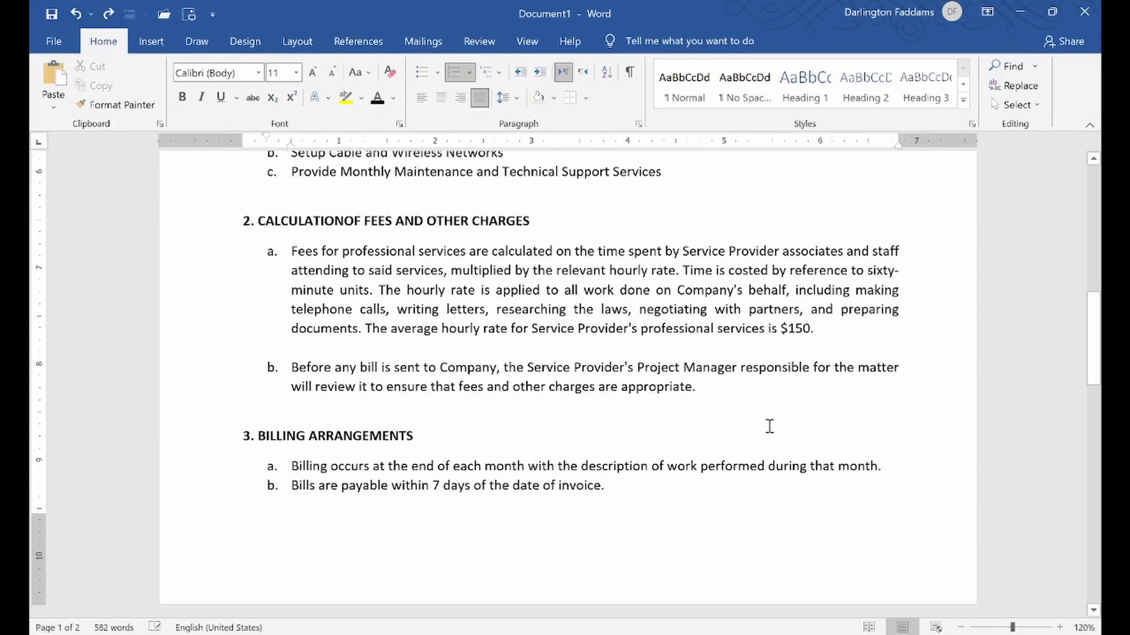
- Examine the built-in bottom-of-page number designs, from the plain numbers to the Top Line styles, without inserting one
scroll(534, 422, down, 2)
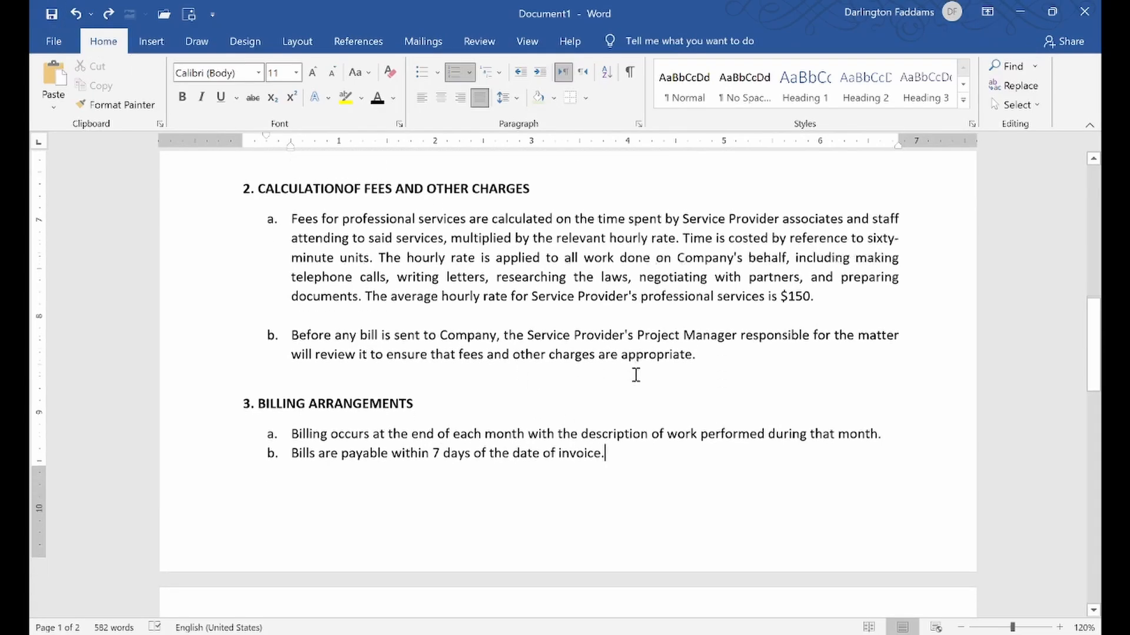
click(150, 42)
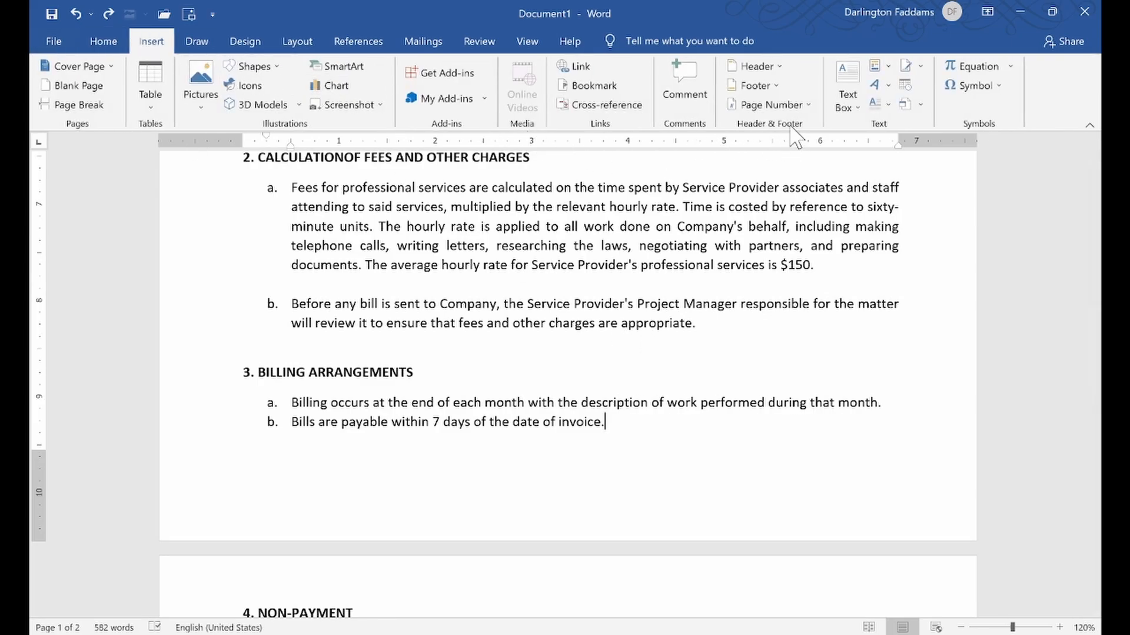
click(814, 106)
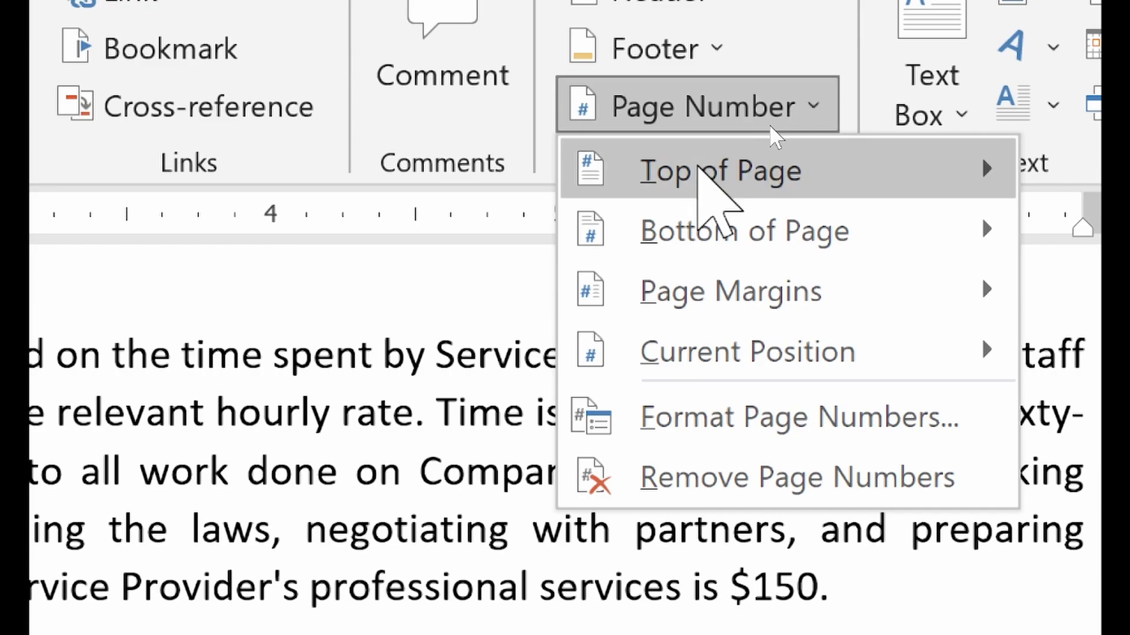
mouse_move(710, 172)
mouse_move(762, 256)
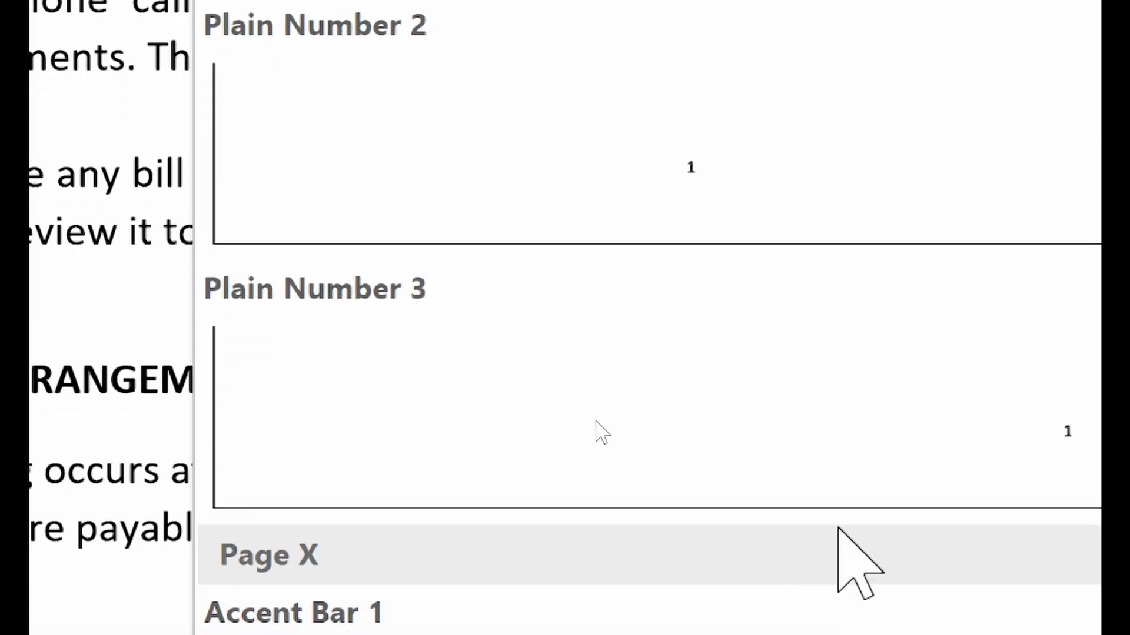
scroll(1018, 294, down, 4)
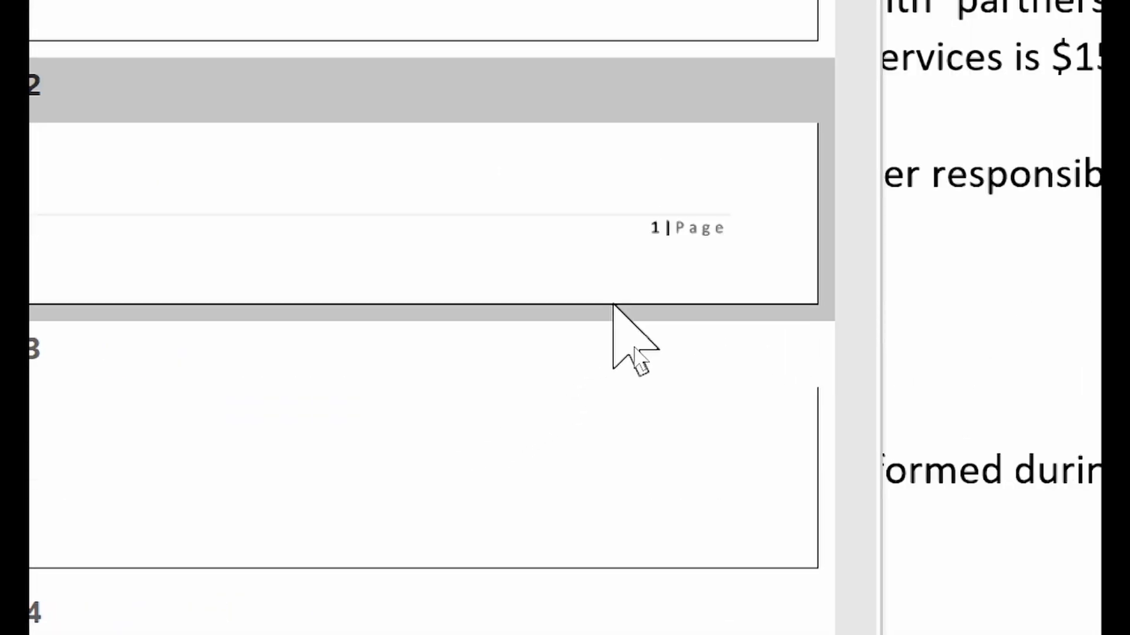
scroll(548, 318, down, 2)
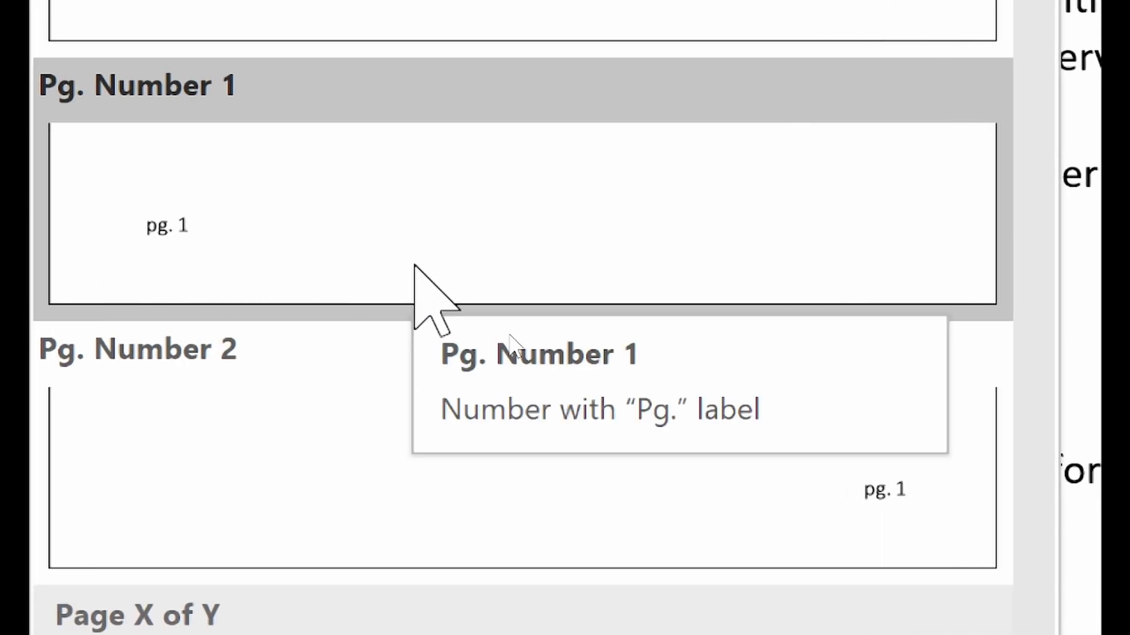
scroll(244, 274, down, 1)
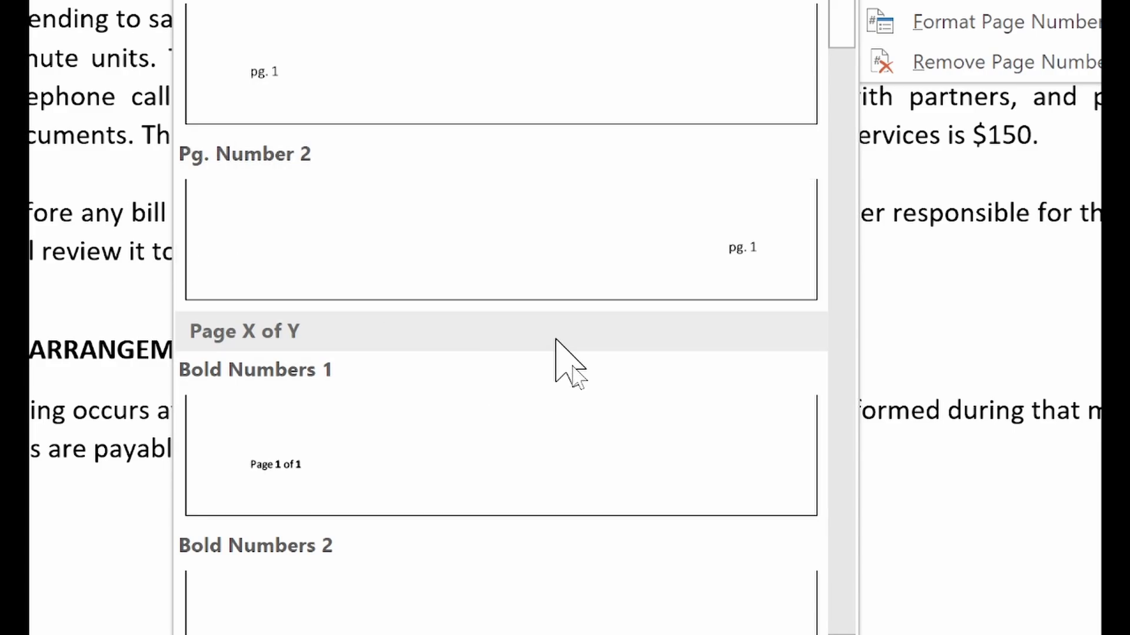
scroll(565, 362, down, 3)
scroll(562, 352, down, 3)
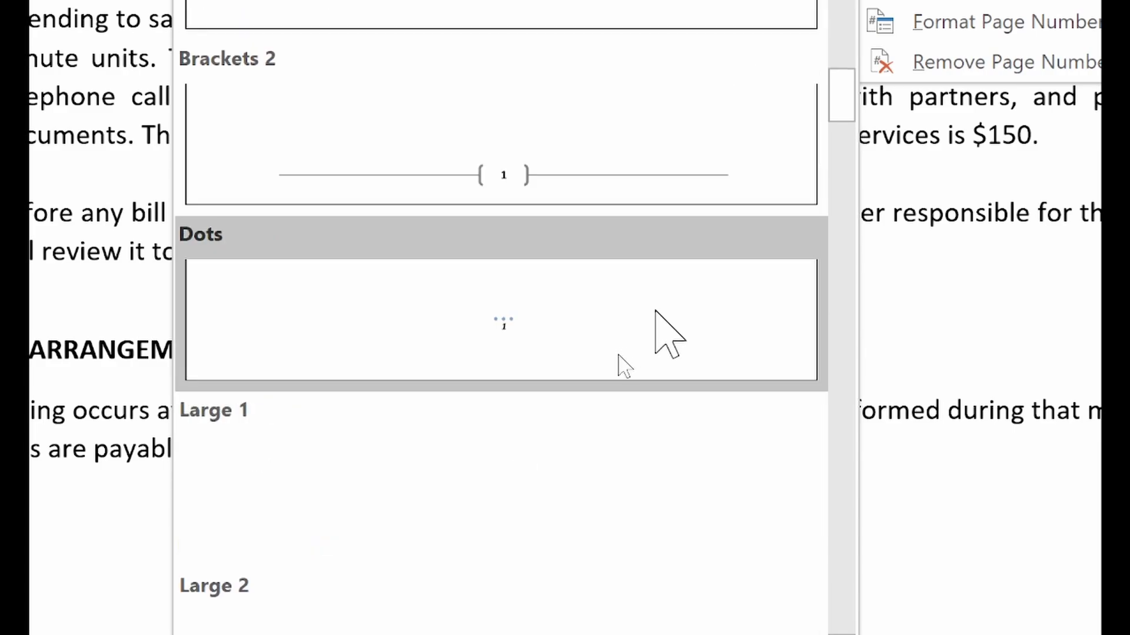
scroll(618, 324, down, 4)
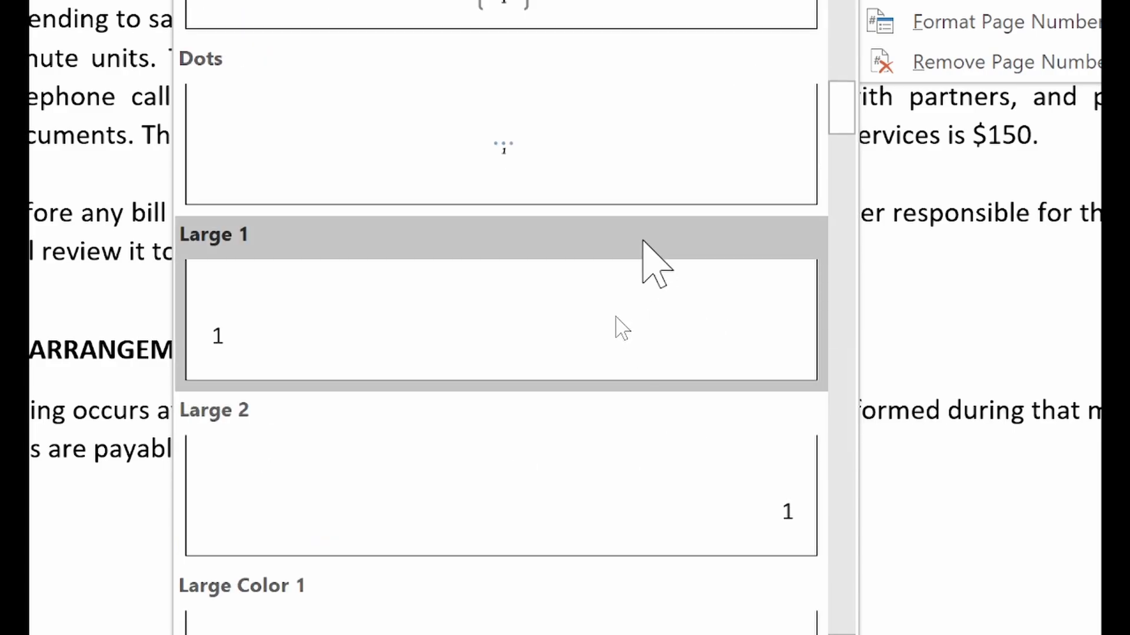
scroll(594, 230, down, 4)
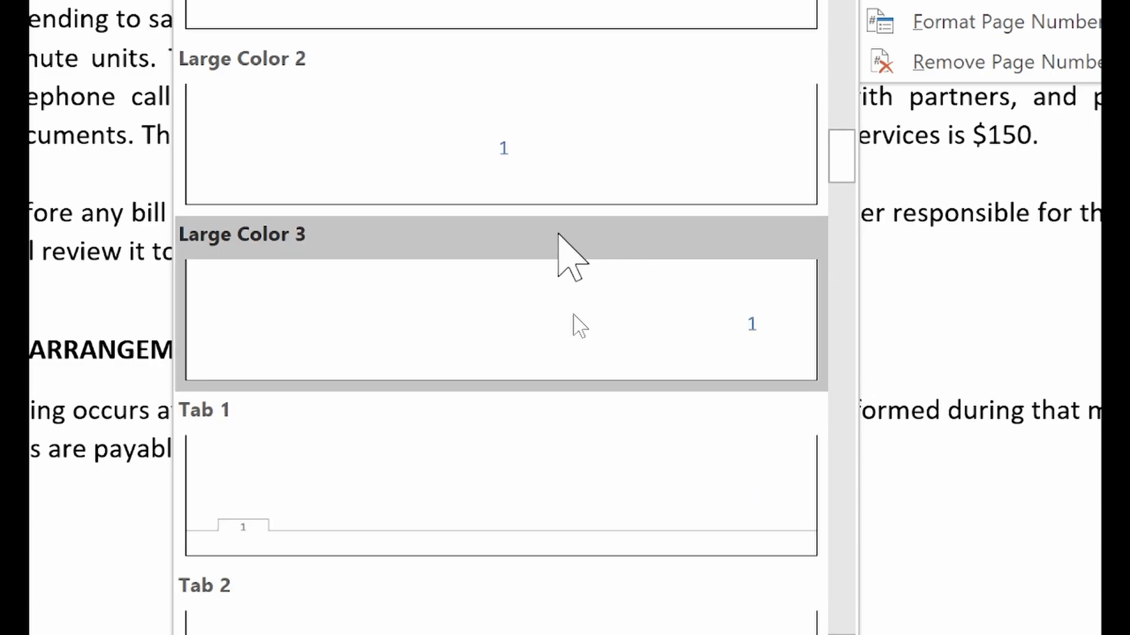
scroll(741, 206, down, 2)
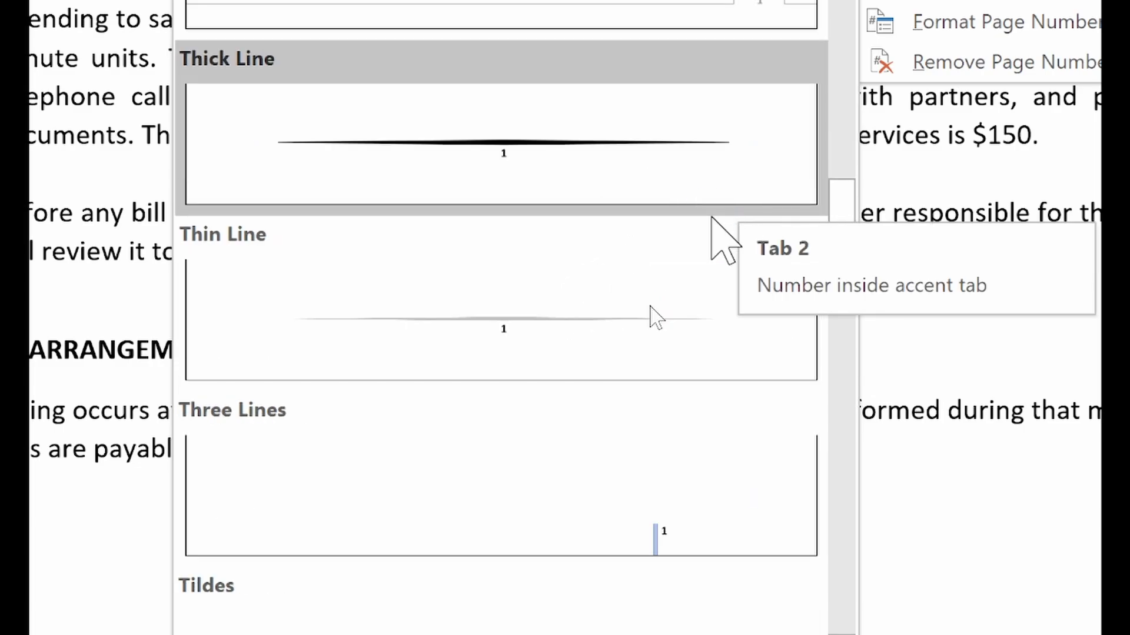
scroll(676, 229, down, 3)
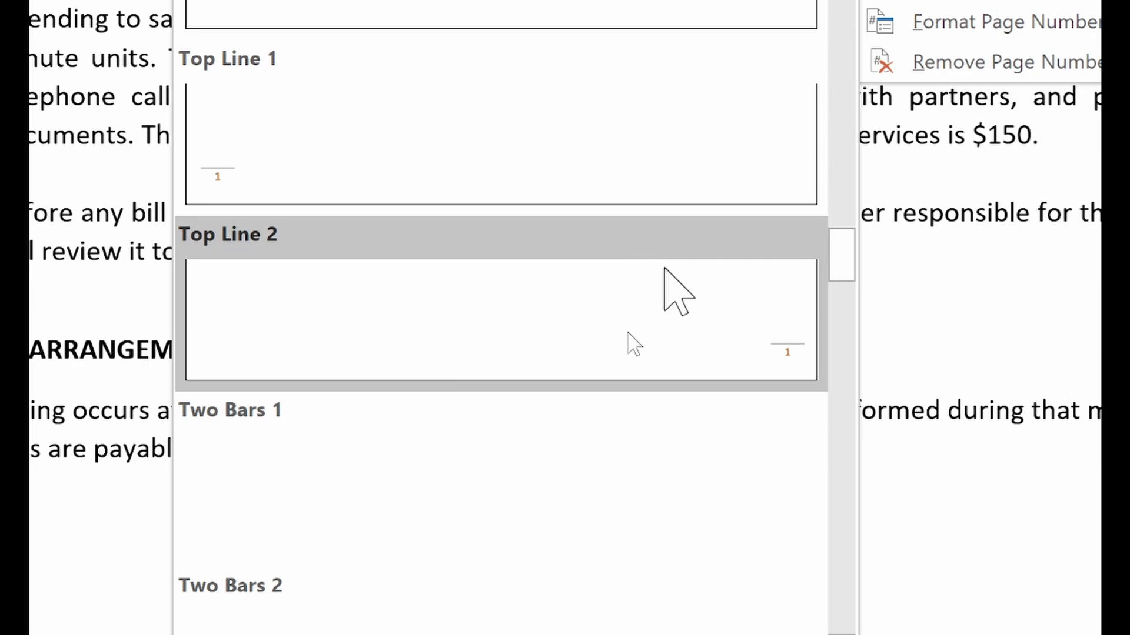
scroll(553, 353, up, 20)
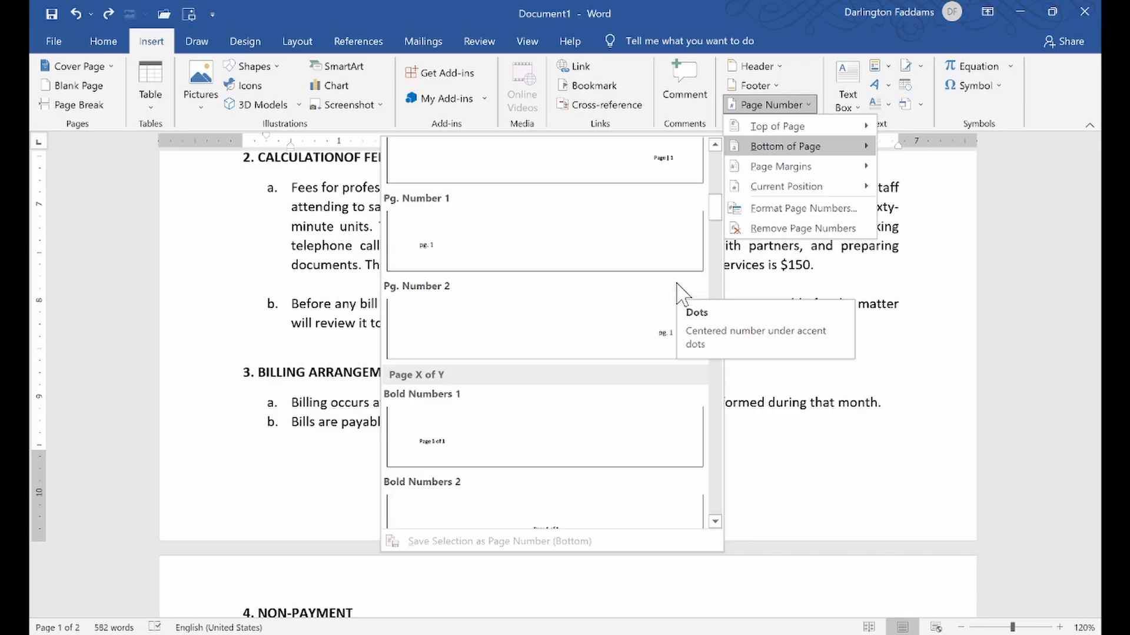
scroll(677, 288, up, 12)
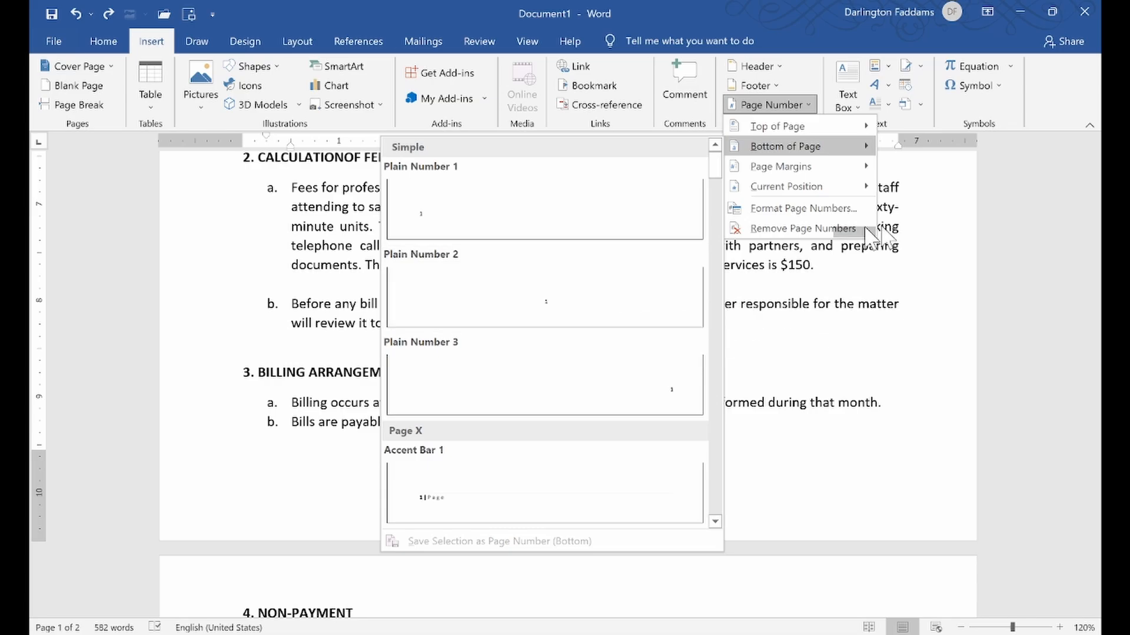
- Insert the built-in ViewMaster (Horizontal) footer with a date field and page number
click(778, 85)
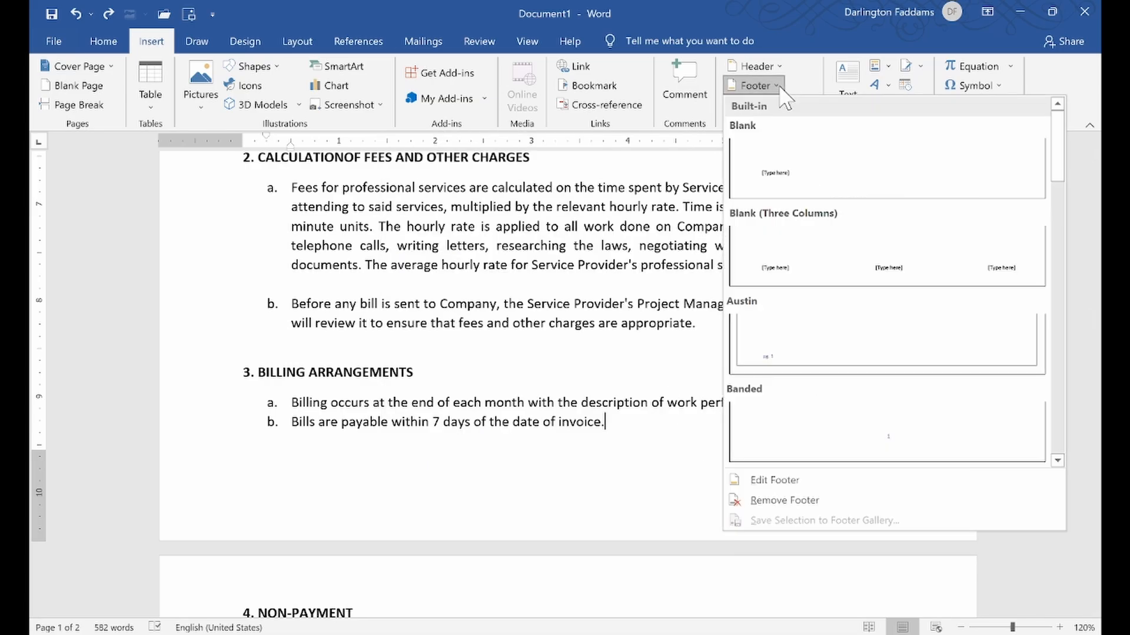
scroll(959, 277, down, 4)
scroll(1021, 266, down, 4)
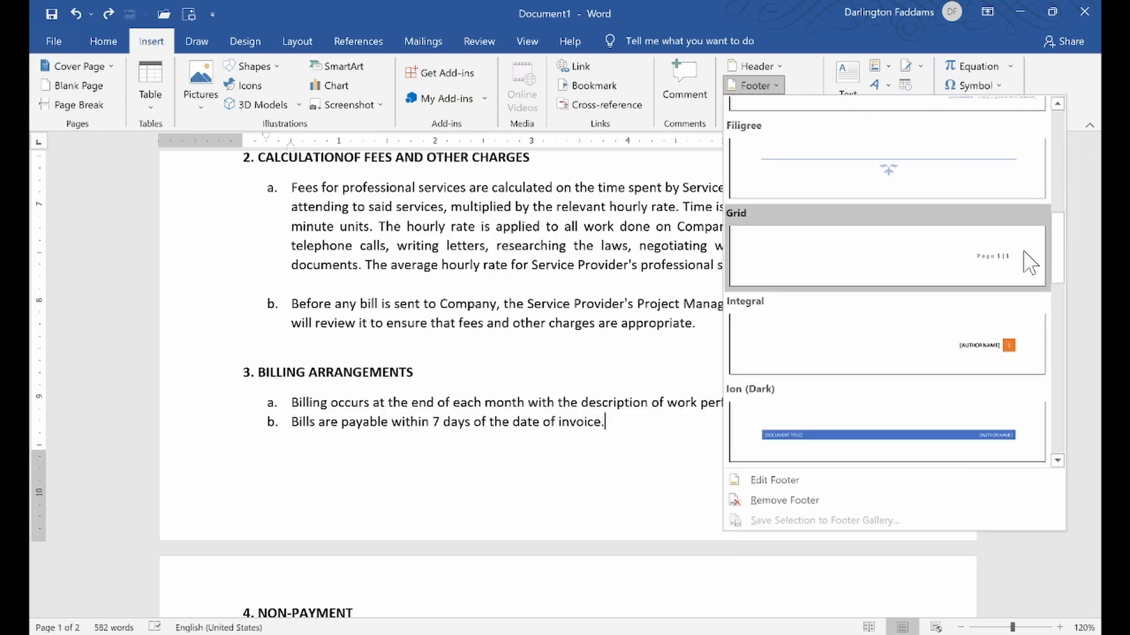
scroll(1031, 250, down, 5)
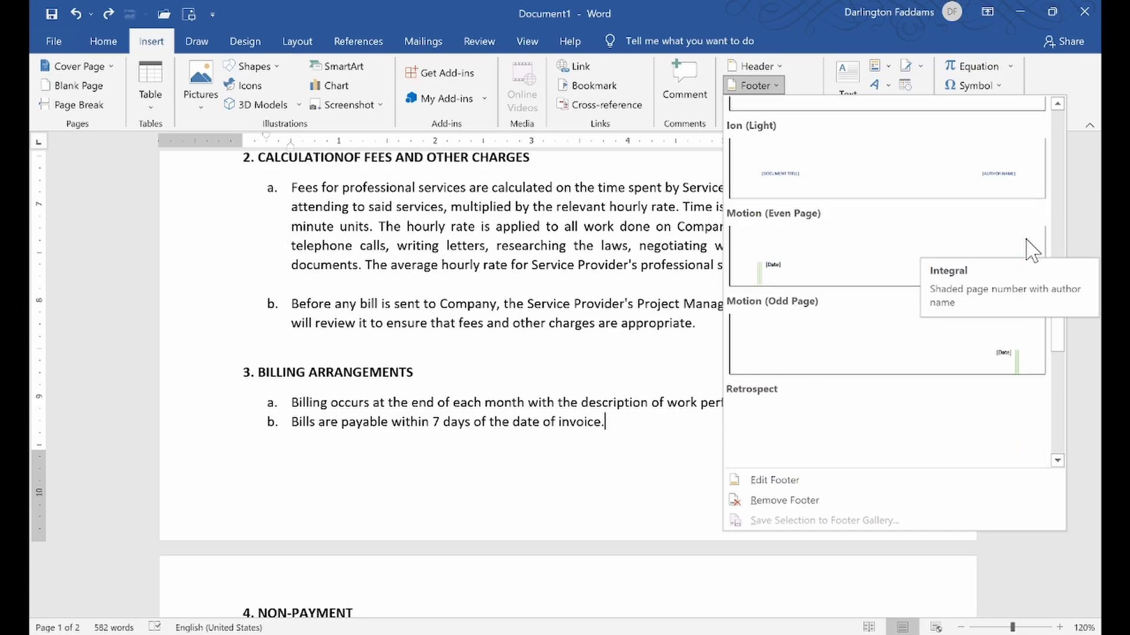
scroll(1026, 253, down, 1)
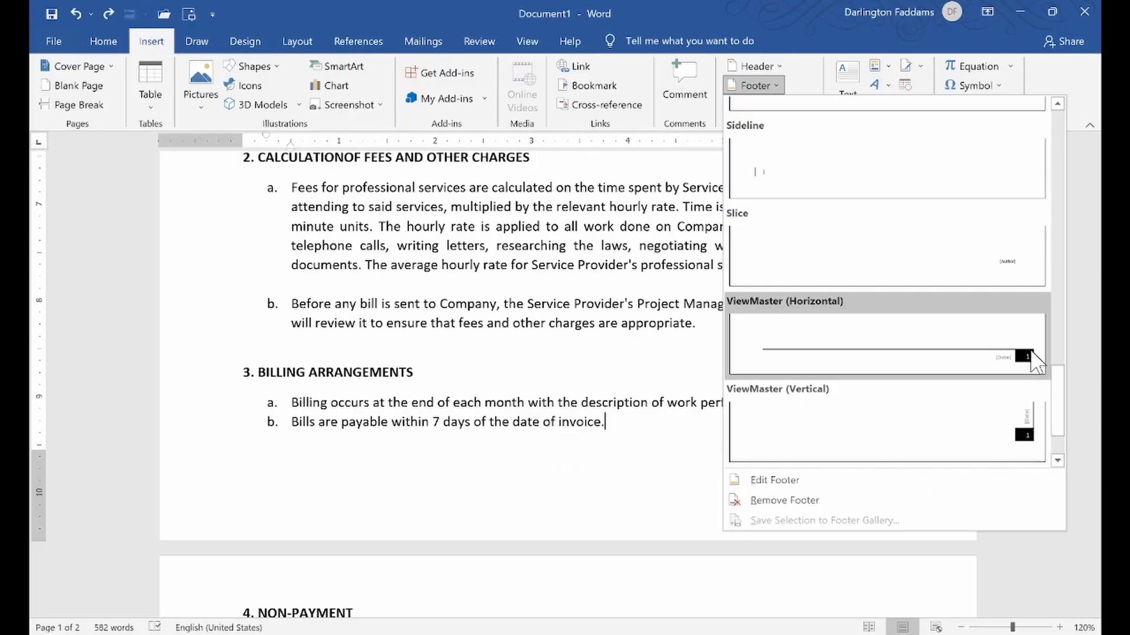
click(1027, 360)
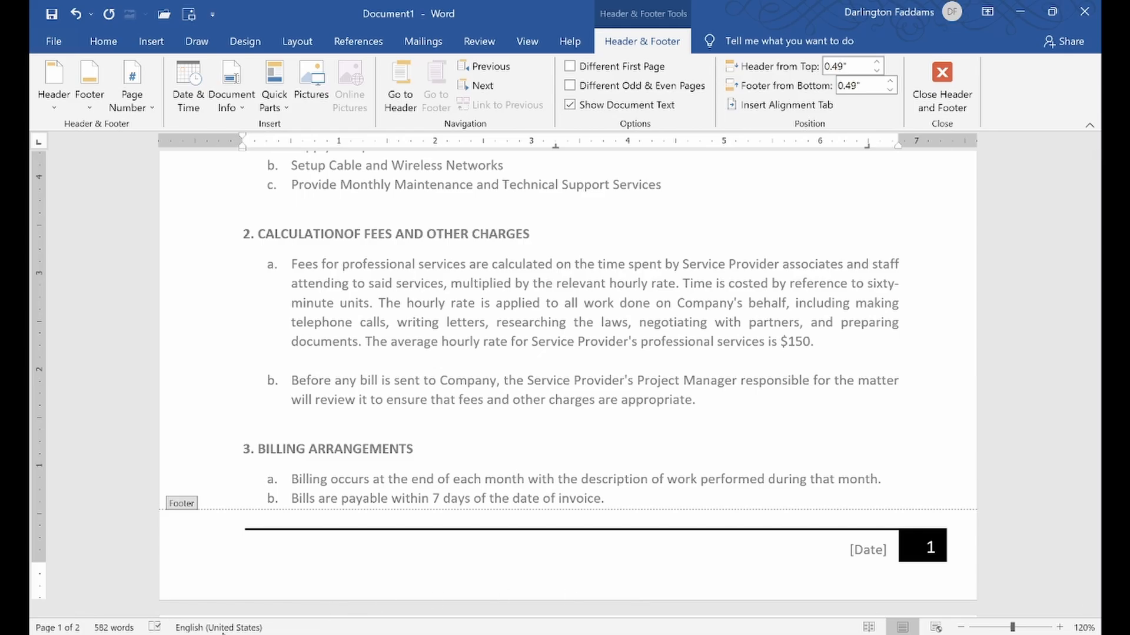
- Switch to the reference PDF in the browser, examine the footer at the end of page 2, and return to Word
click(131, 633)
scroll(910, 365, down, 2)
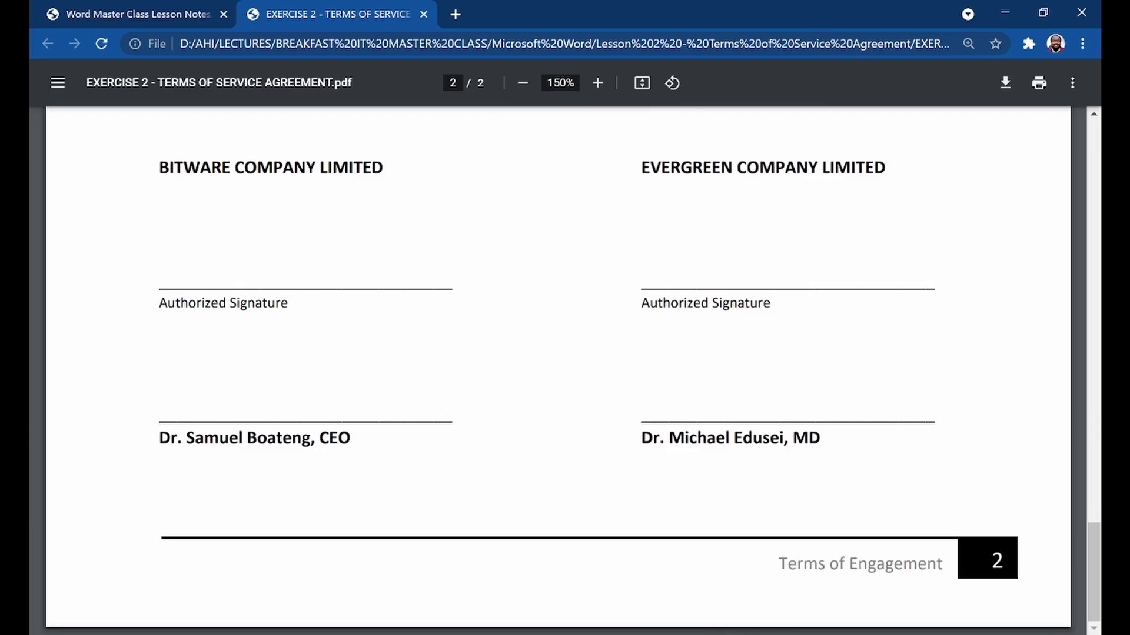
click(597, 567)
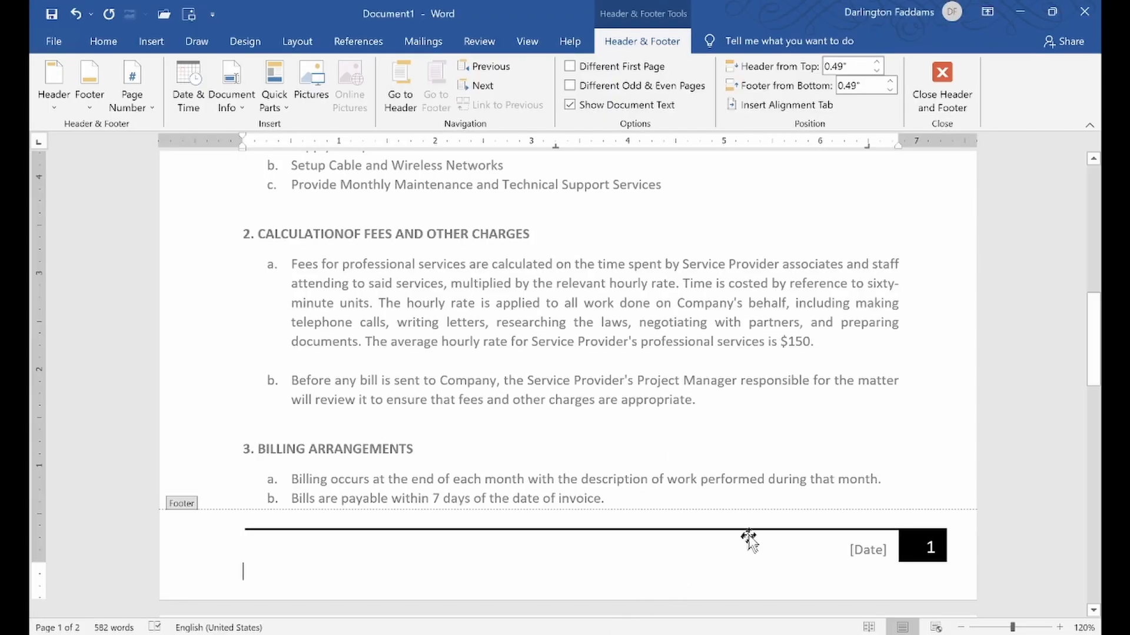
- Replace the footer's date placeholder with the text "TERMS OF SERVICE AGREEMENT" in capitals
click(862, 547)
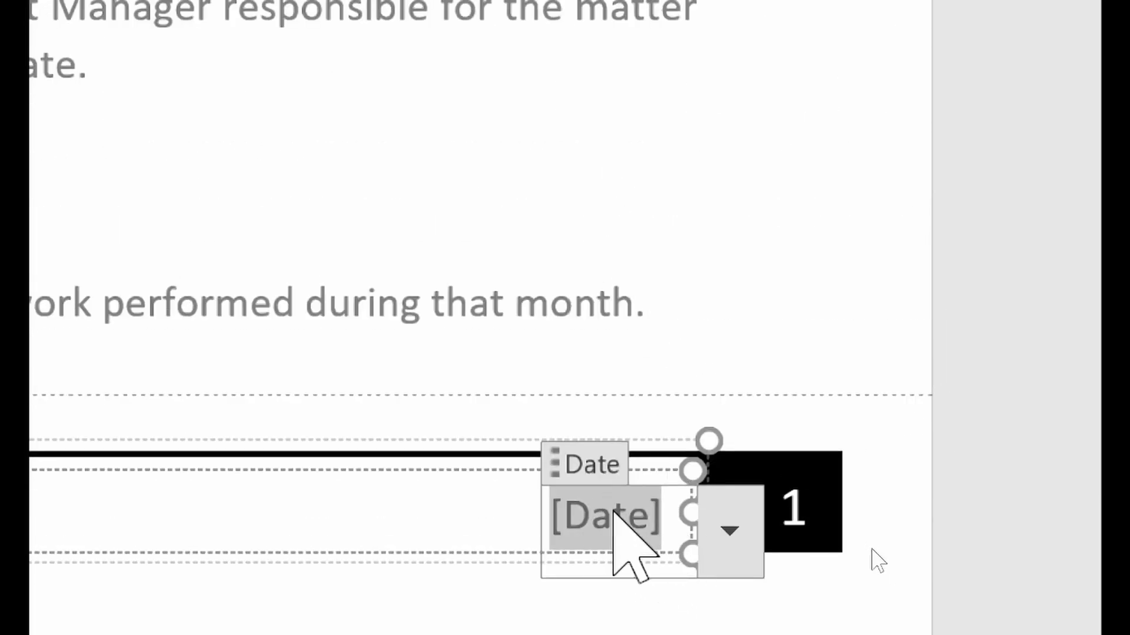
text(TERM)
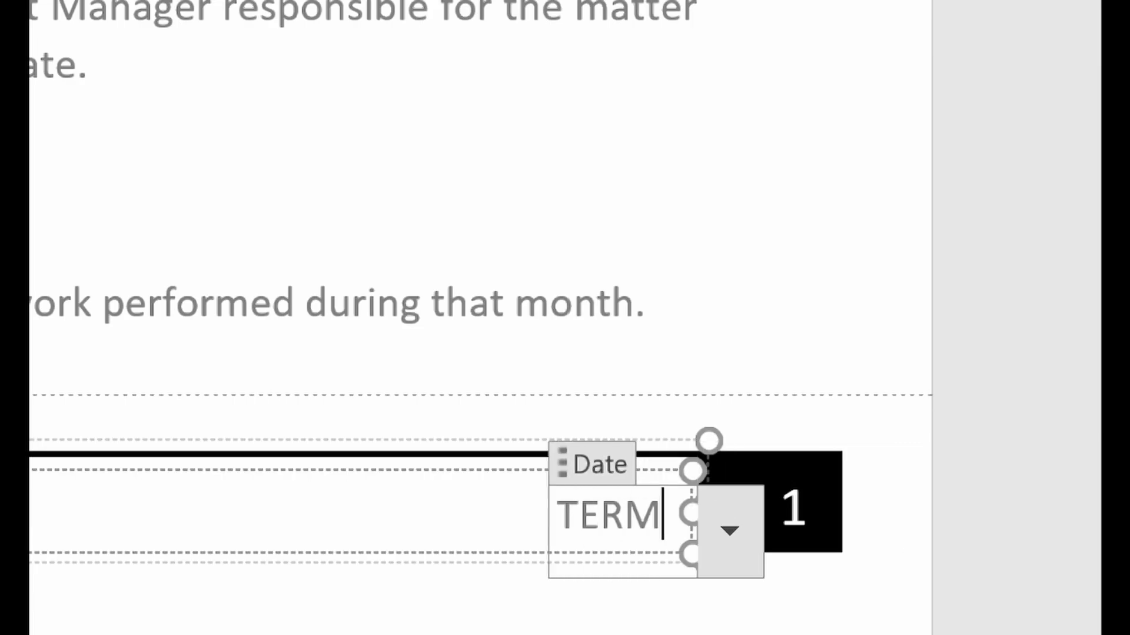
text(S OF SERVIE AG)
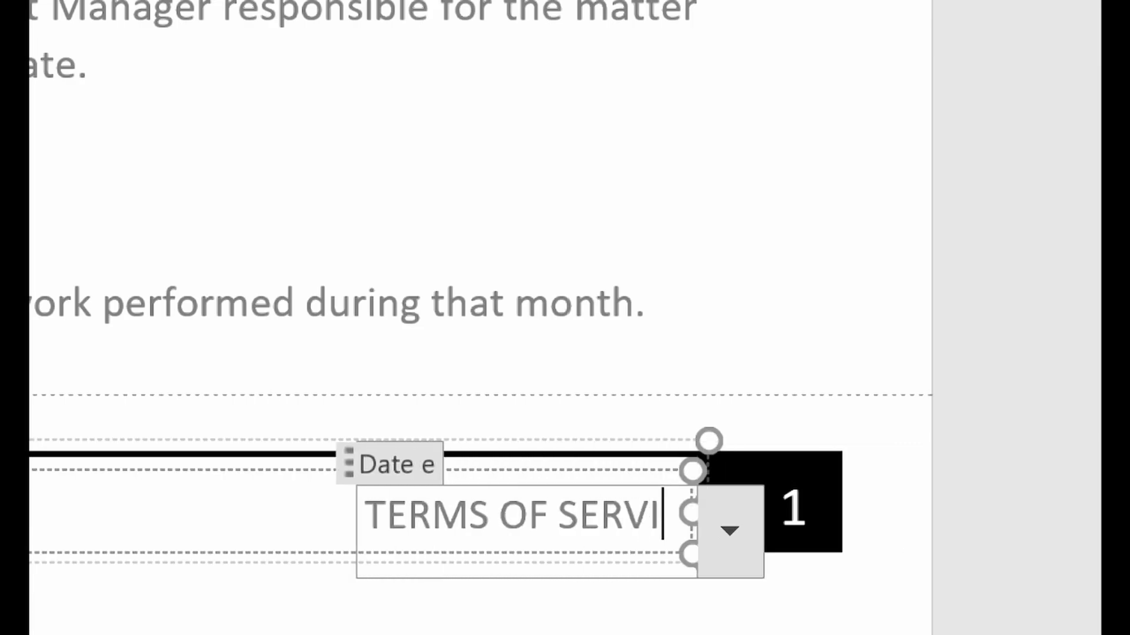
key(BackSpace)
key(BackSpace)
key(BackSpace)
key(BackSpace)
text(CE AGREEMEN)
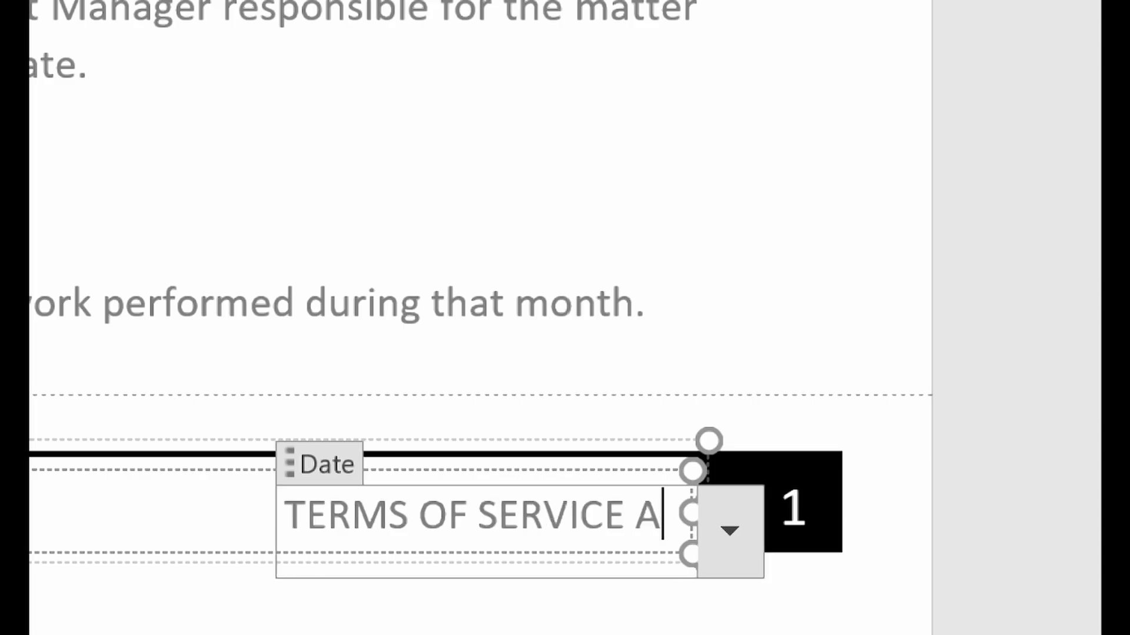
text(T)
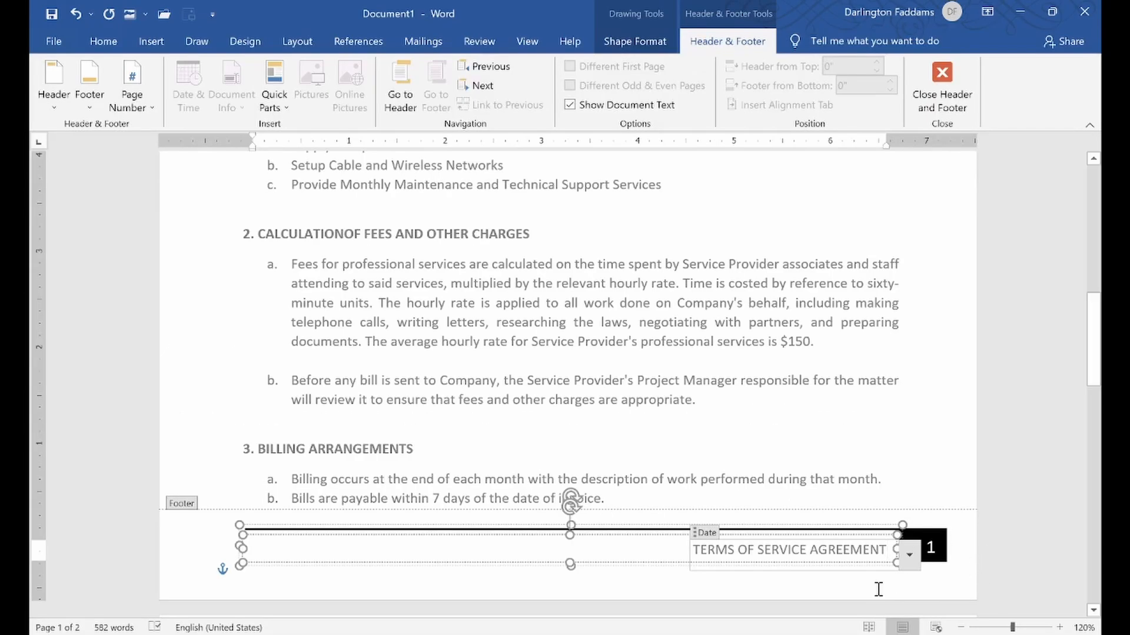
- Replace the capitalised footer text with "Terms of Service Agreement" in title case
click(129, 634)
drag(695, 550, 1081, 544)
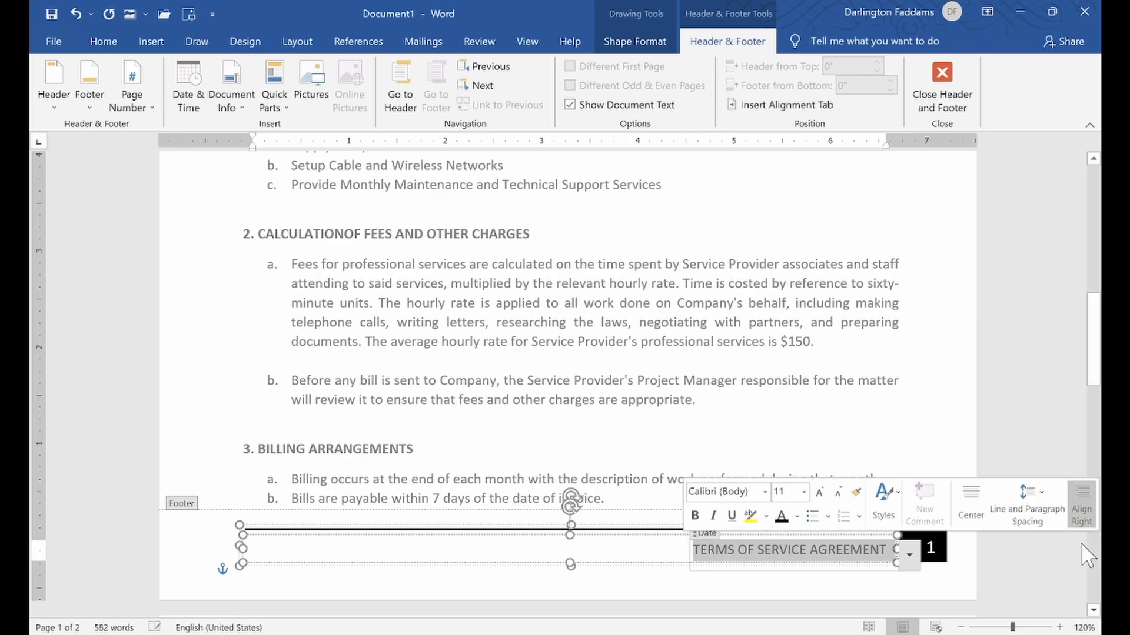
text(Terms )
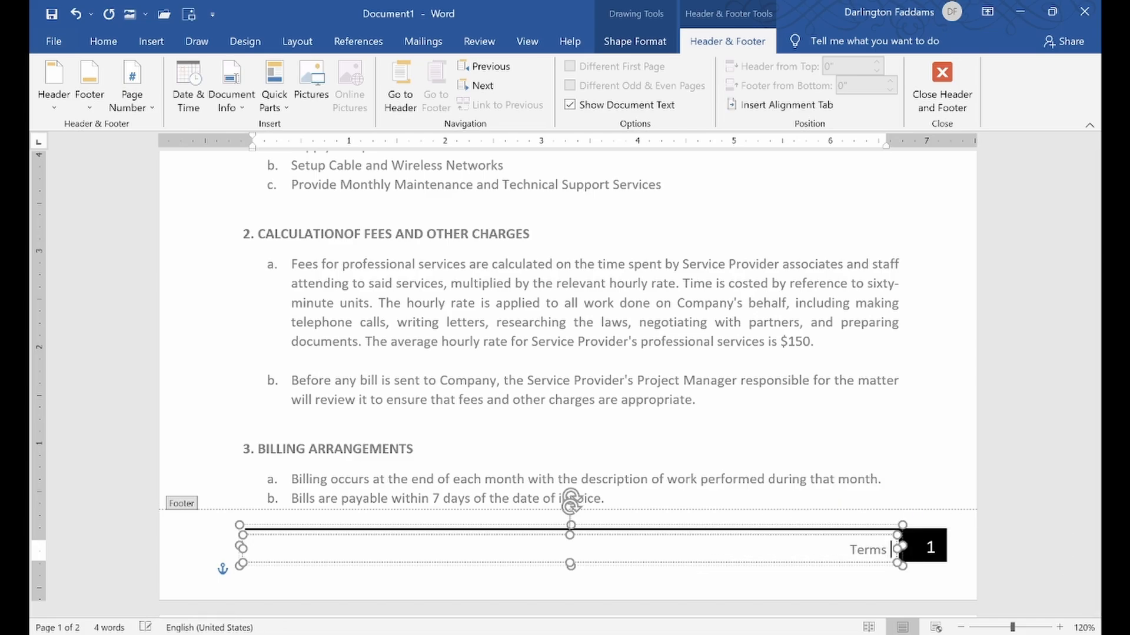
text(of Serv)
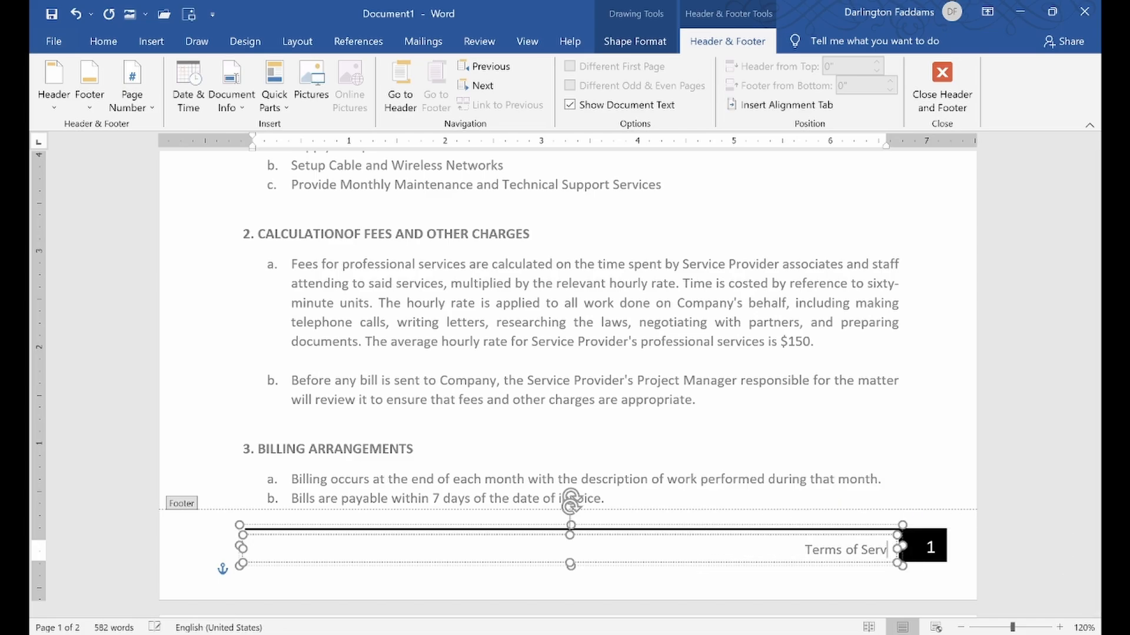
text(ice Agre)
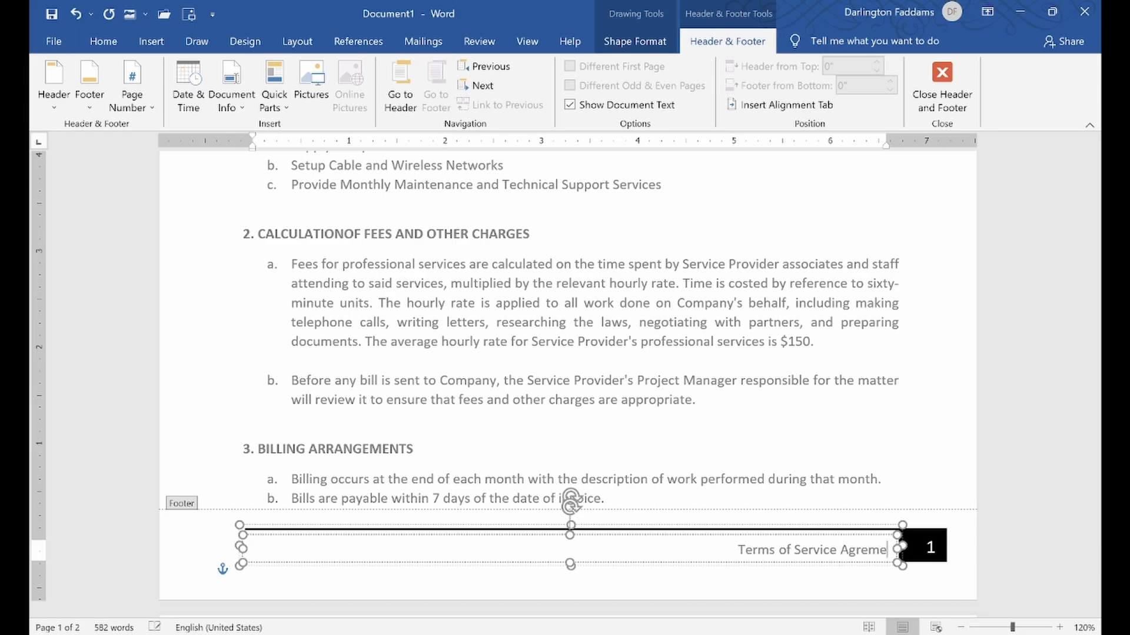
text(ement)
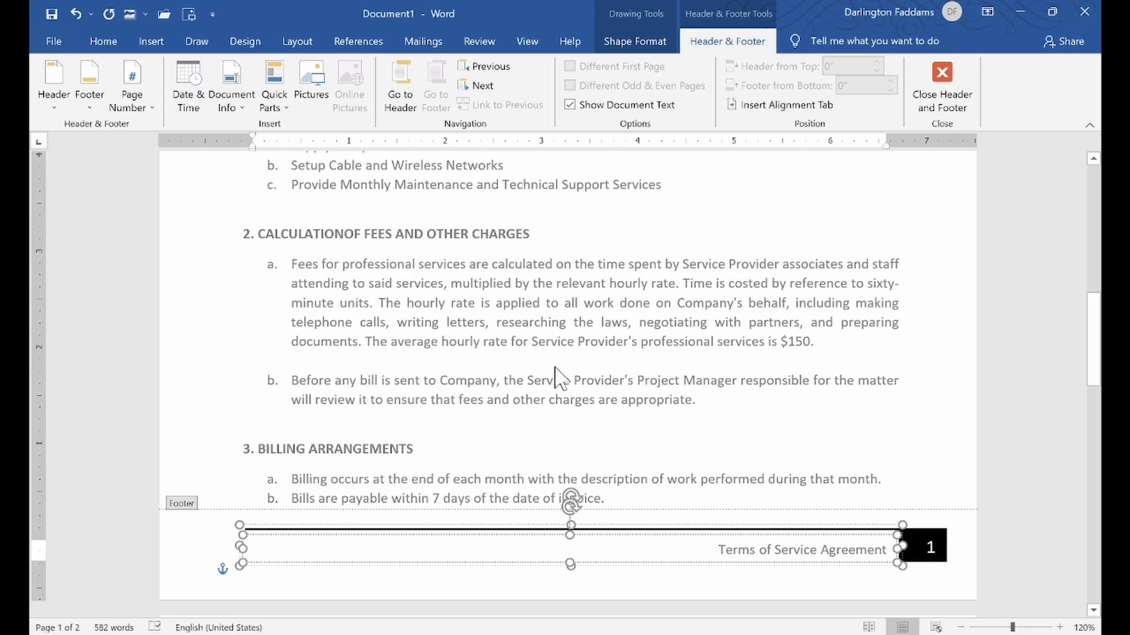
- Compare the footer with the one in the reference PDF, and close footer editing to return to the agreement's body text
key(alt+Tab)
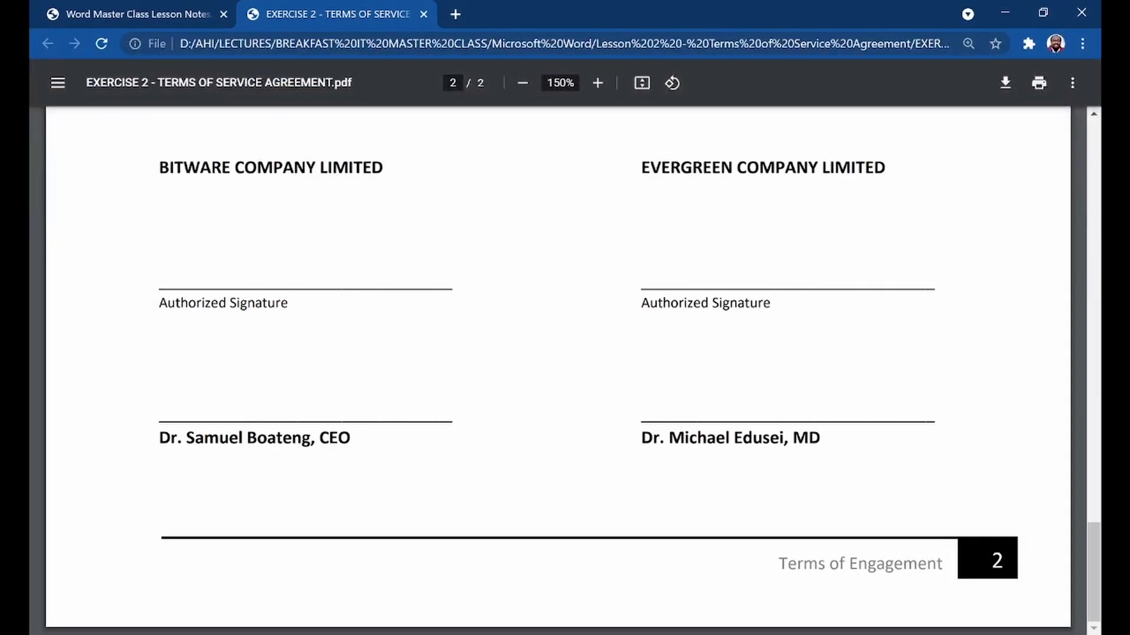
key(alt+Tab)
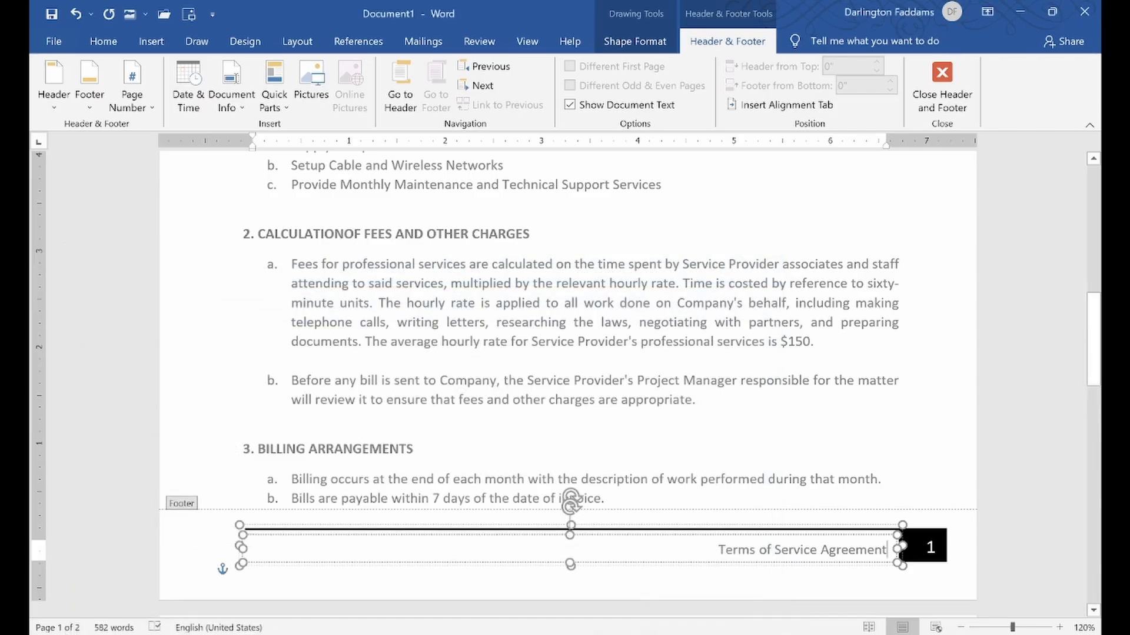
key(alt+Tab)
key(alt+Tab)
drag(1092, 383, 1100, 336)
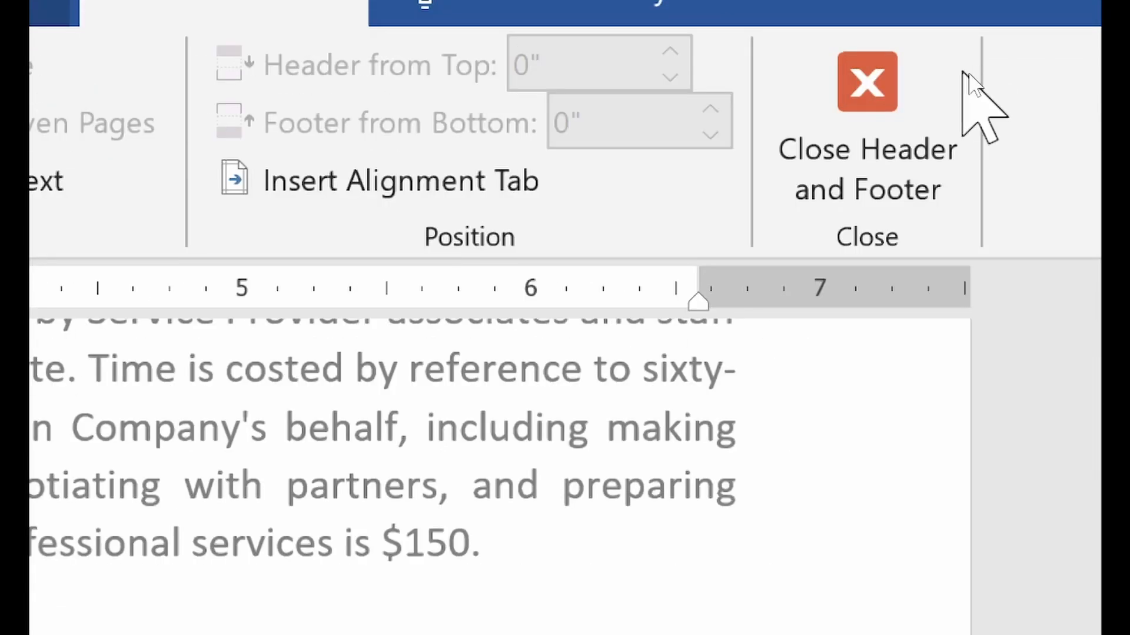
click(862, 147)
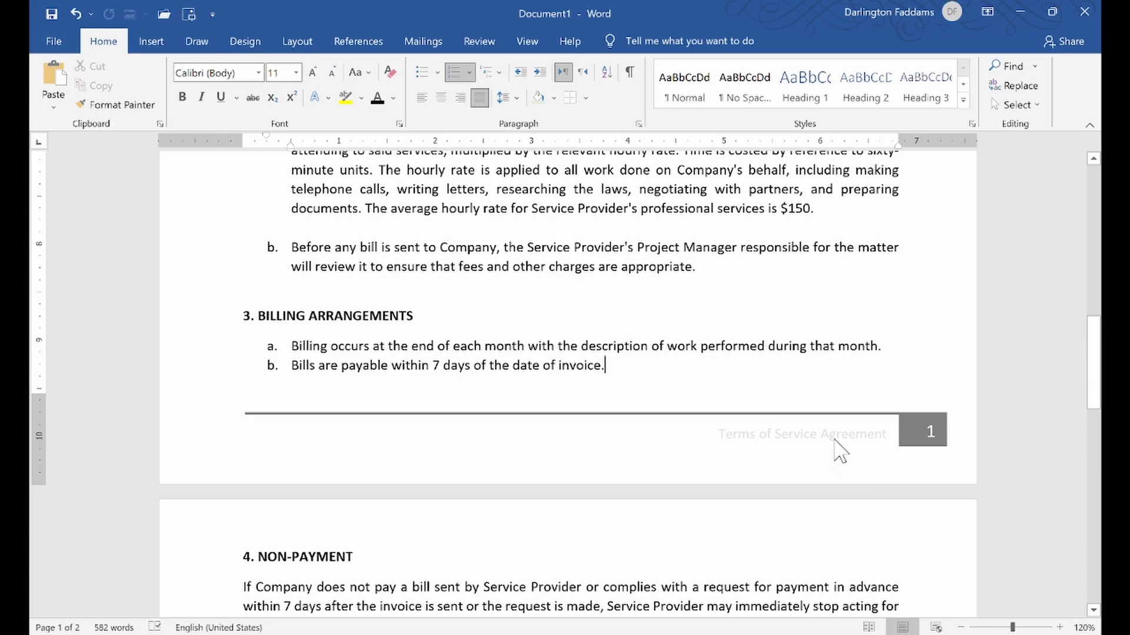
- Check the page 2 footer text against the reference PDF's page 2 footer, and leave footer editing
scroll(880, 429, down, 7)
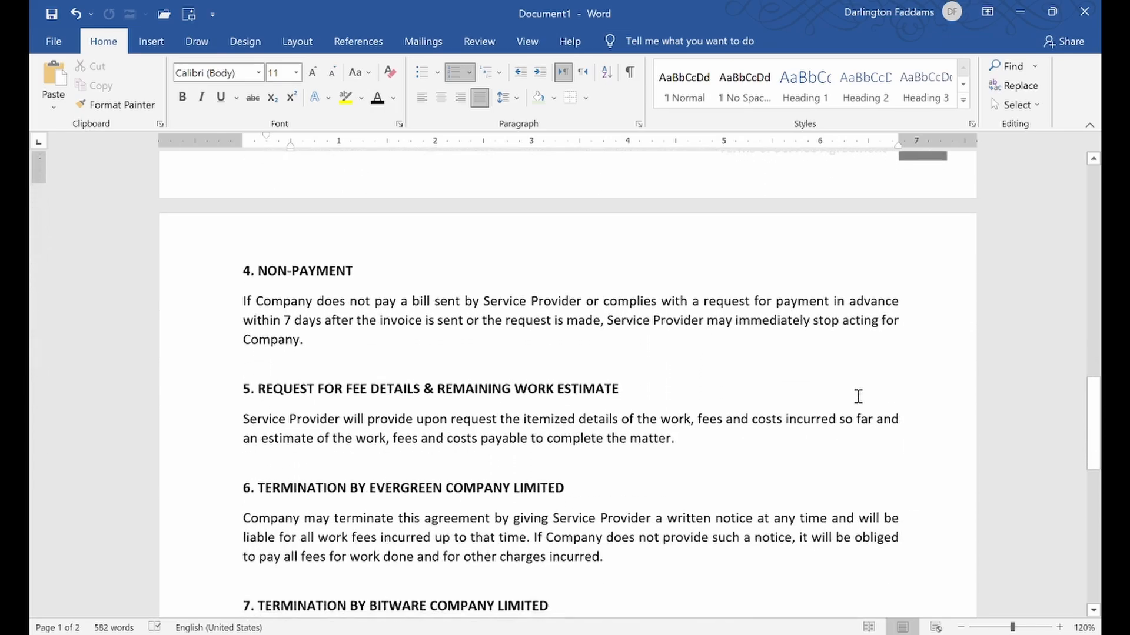
scroll(826, 440, down, 10)
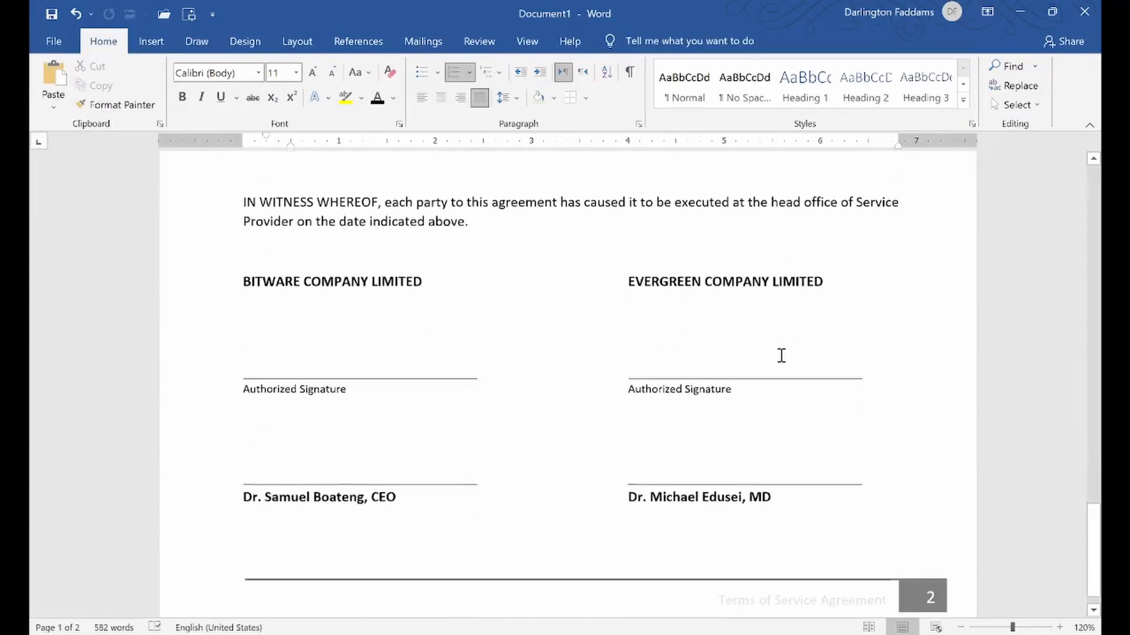
double_click(777, 548)
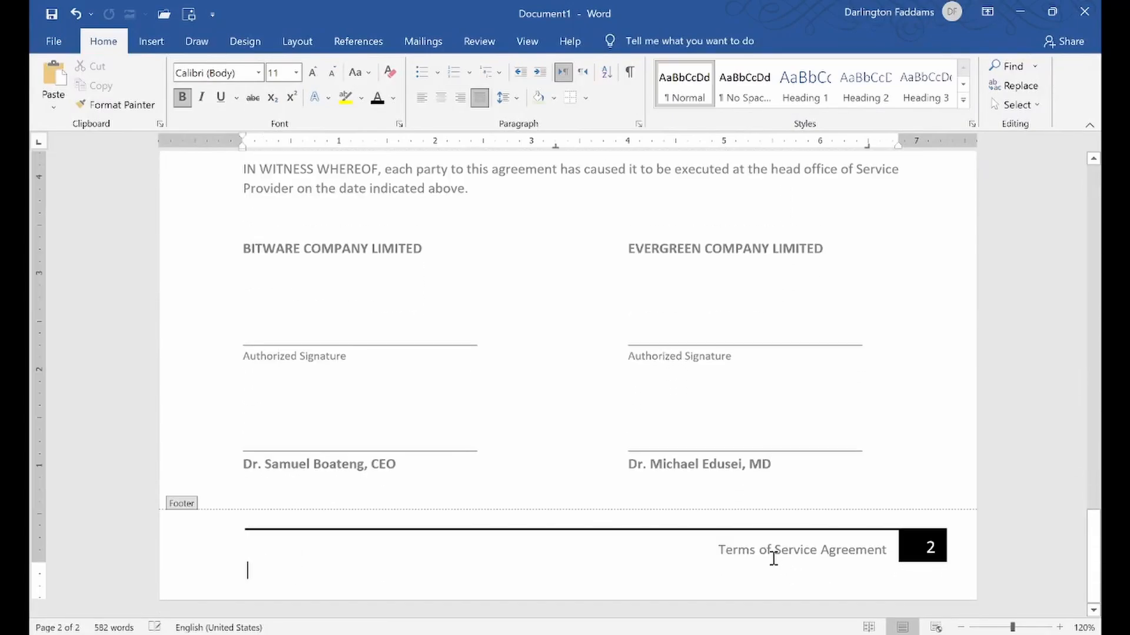
drag(722, 548, 832, 549)
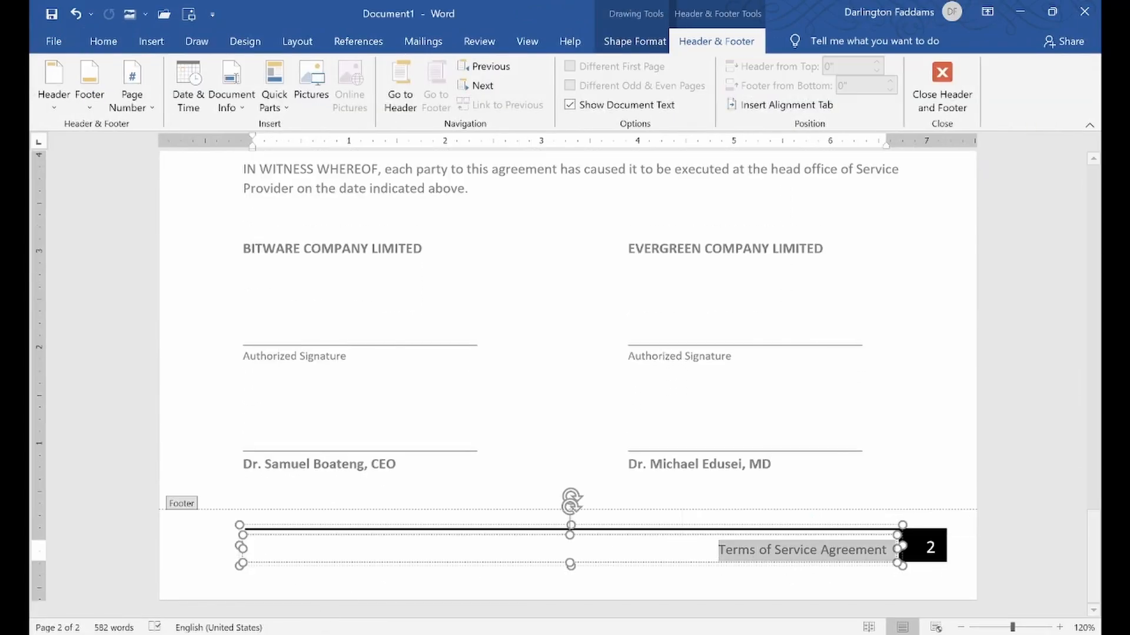
click(424, 634)
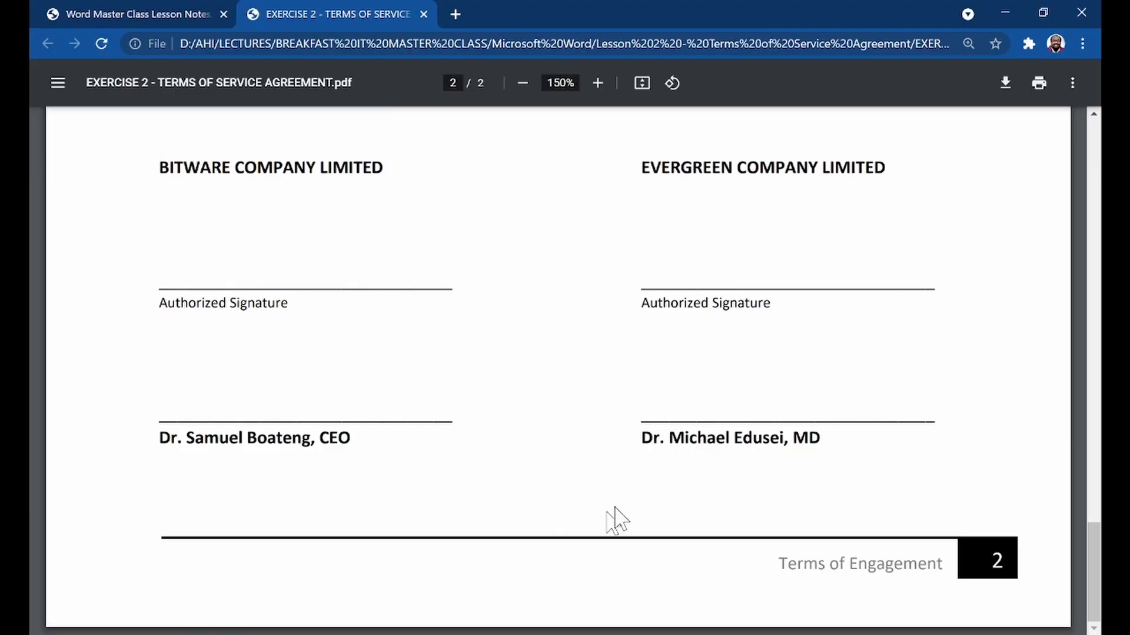
click(132, 634)
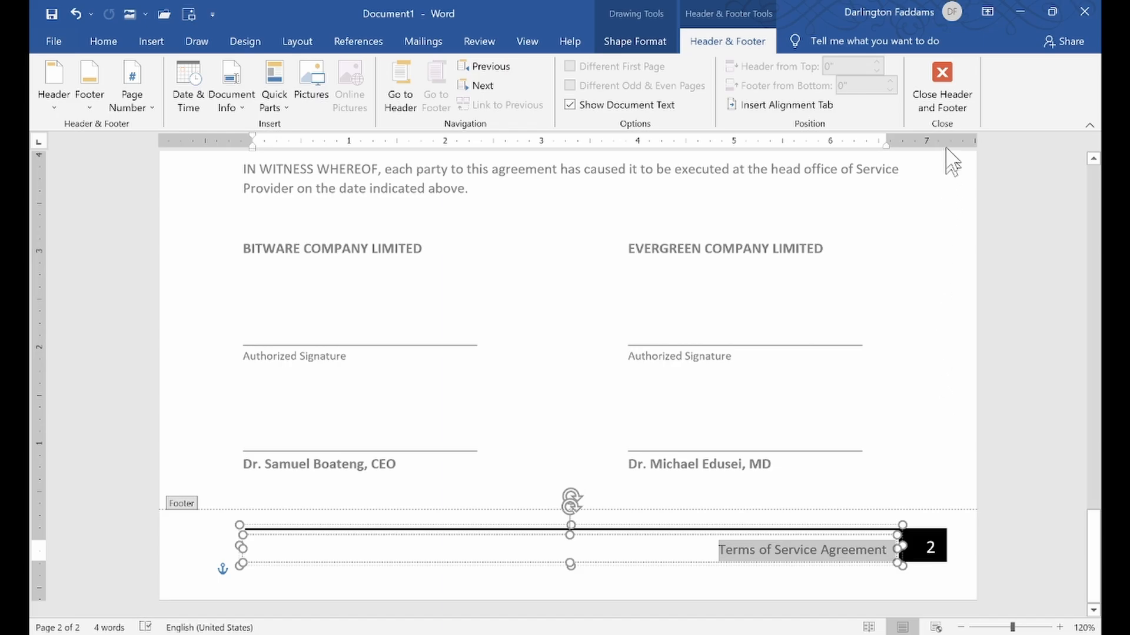
click(942, 81)
click(827, 451)
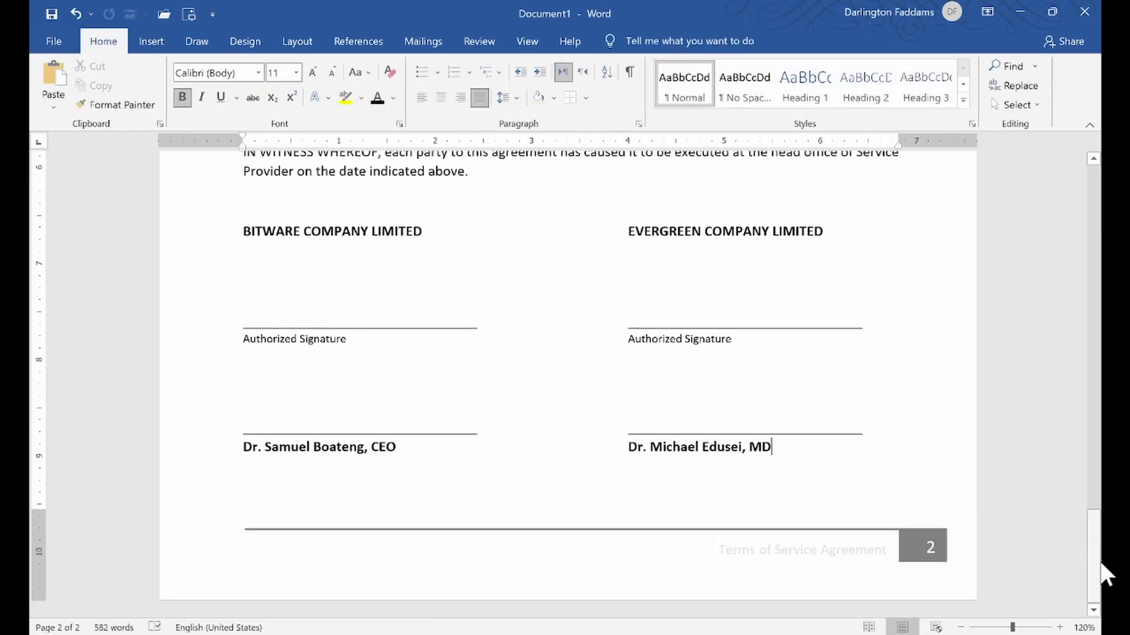
- Review the whole agreement from the title through the signature blocks, and return to the start of page 1
drag(1101, 563, 1099, 152)
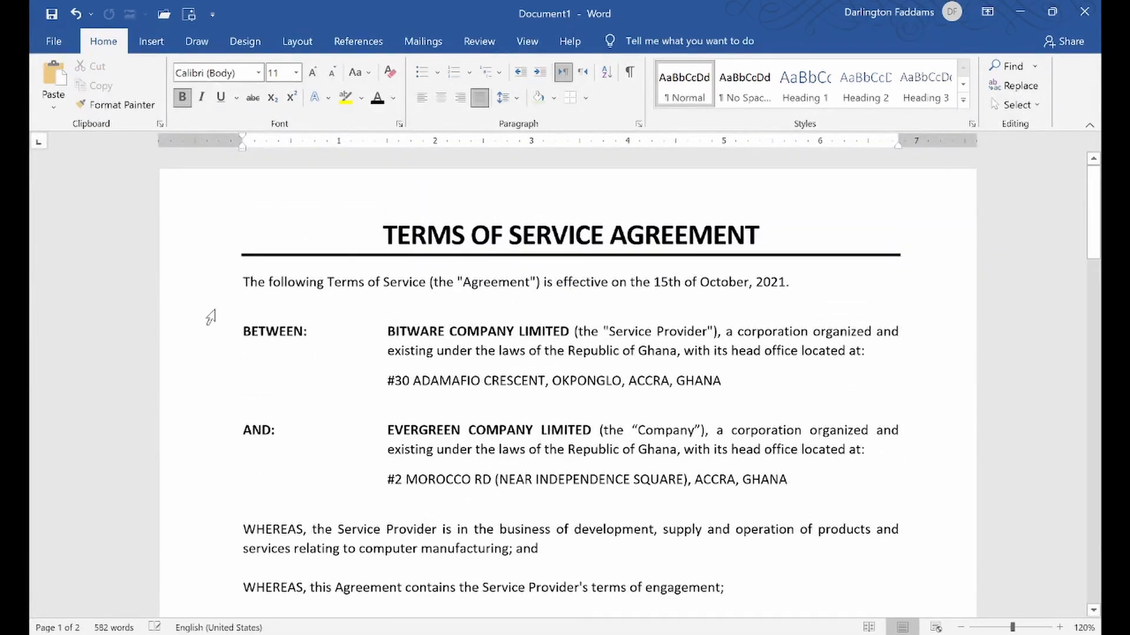
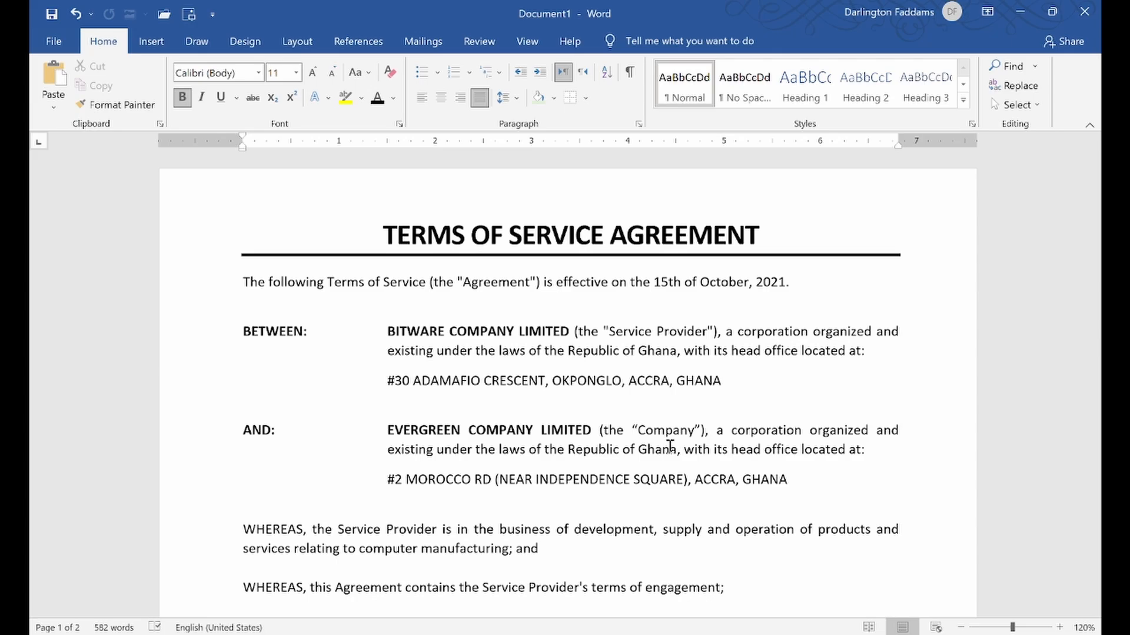
scroll(546, 284, down, 10)
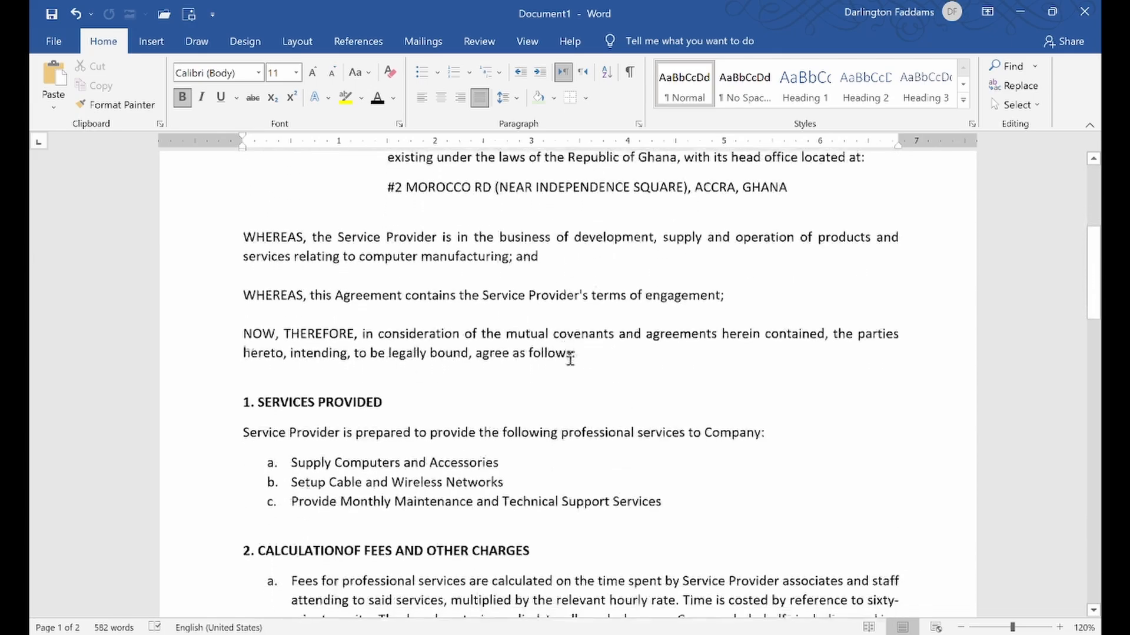
scroll(586, 366, down, 10)
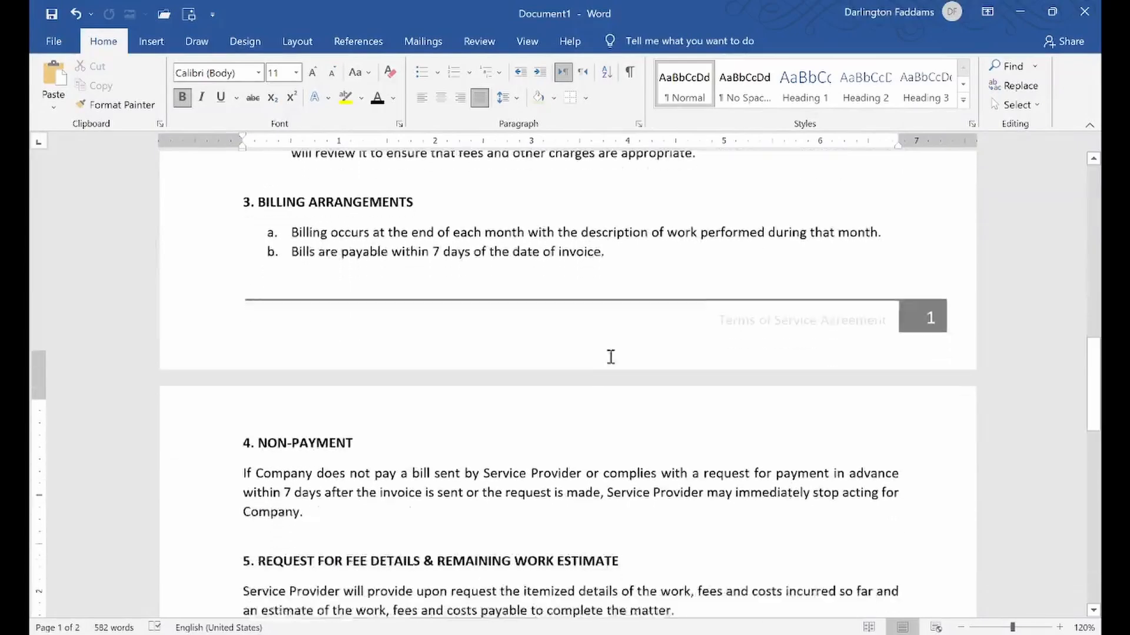
scroll(623, 353, down, 5)
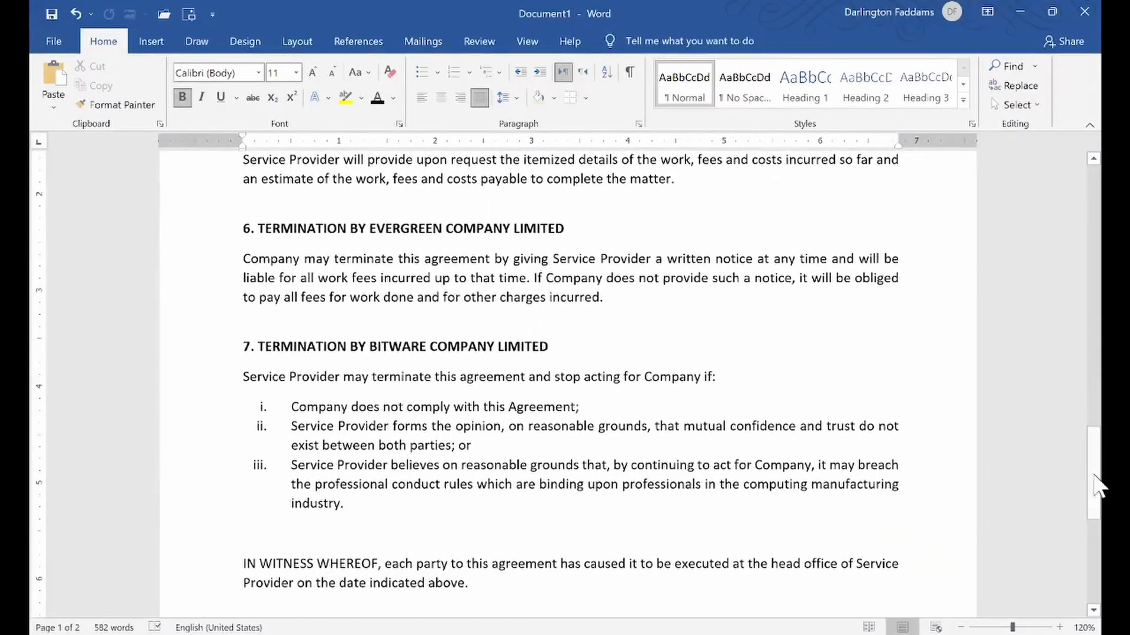
drag(1094, 493, 1099, 567)
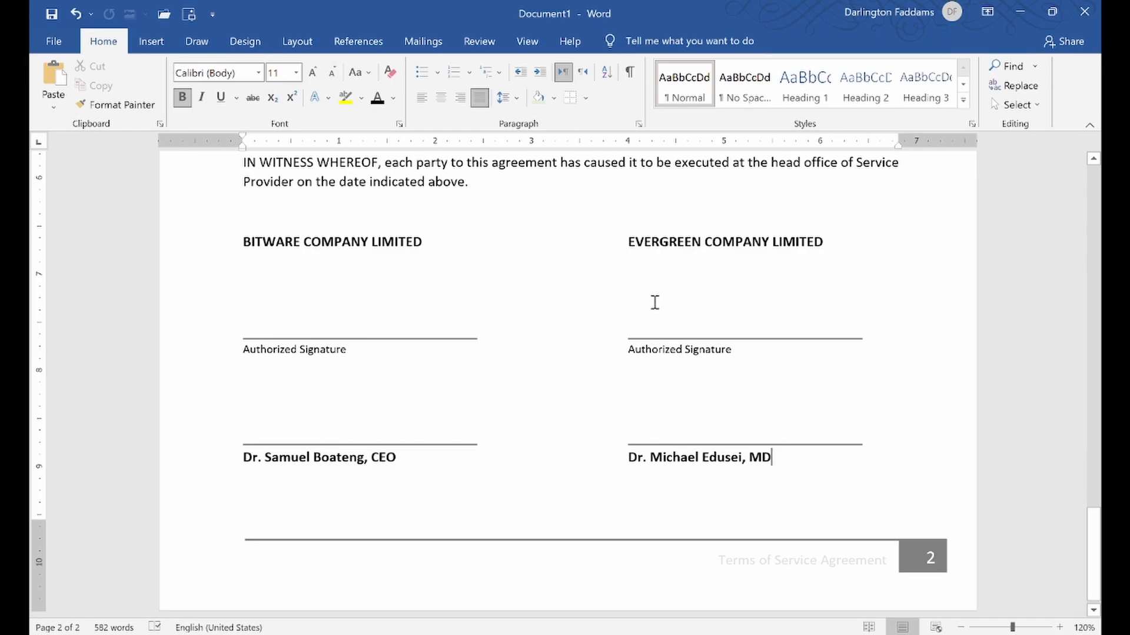
scroll(654, 302, up, 20)
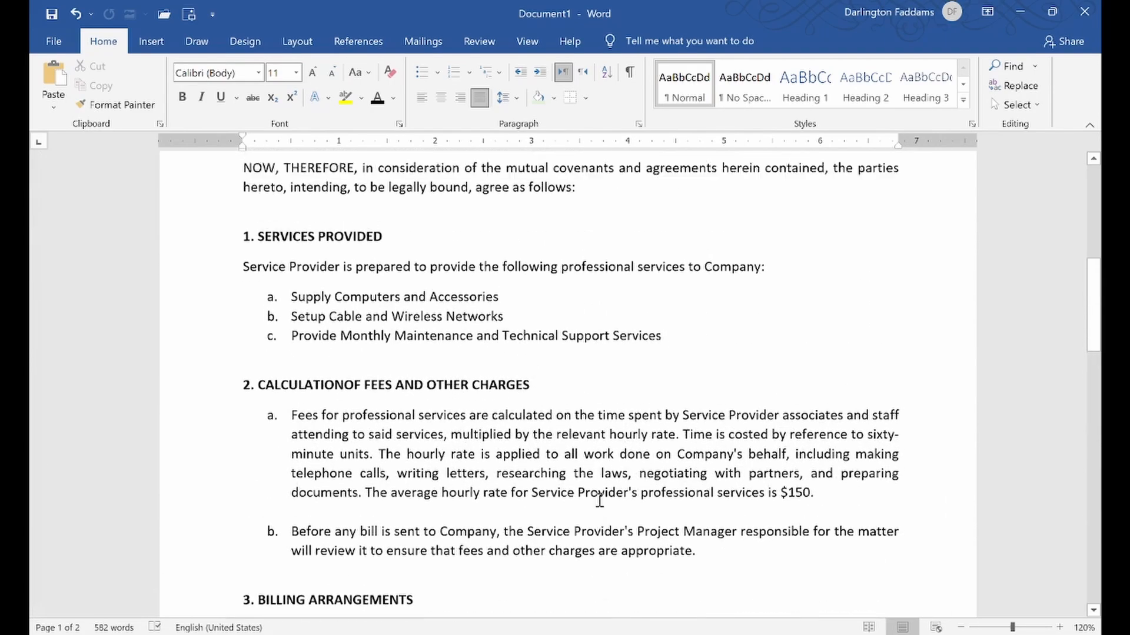
scroll(599, 501, up, 2)
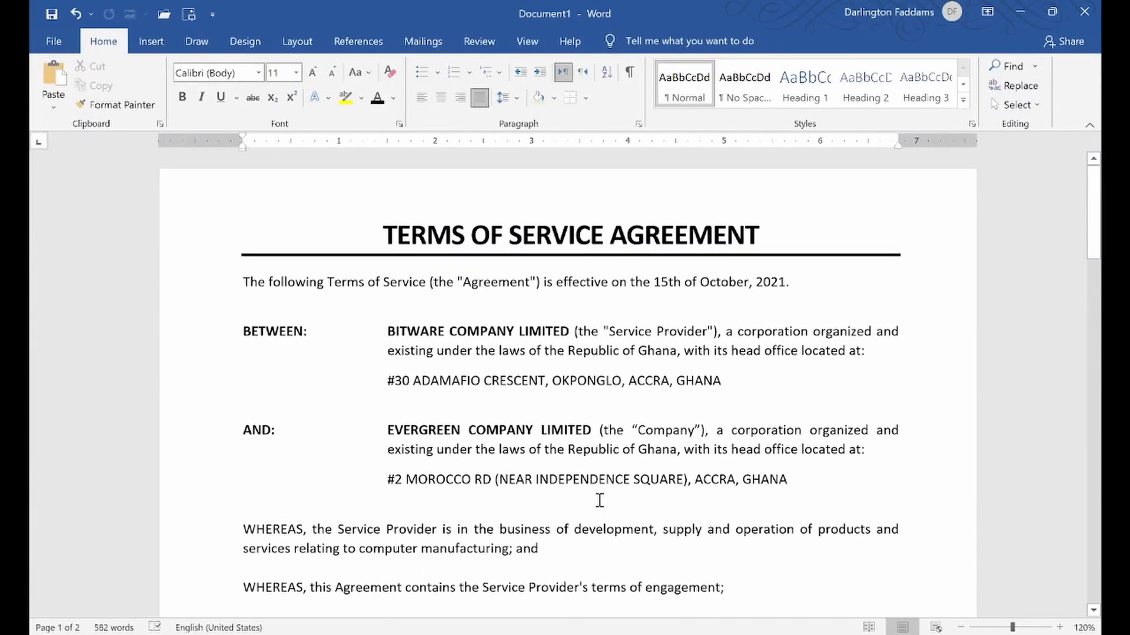
- Start saving the document and choose the folder LECTURES > BREAKFAST IT MASTER CLASS > Microsoft Word > Lesson 2 - Terms of Service Agreement
click(62, 46)
click(101, 231)
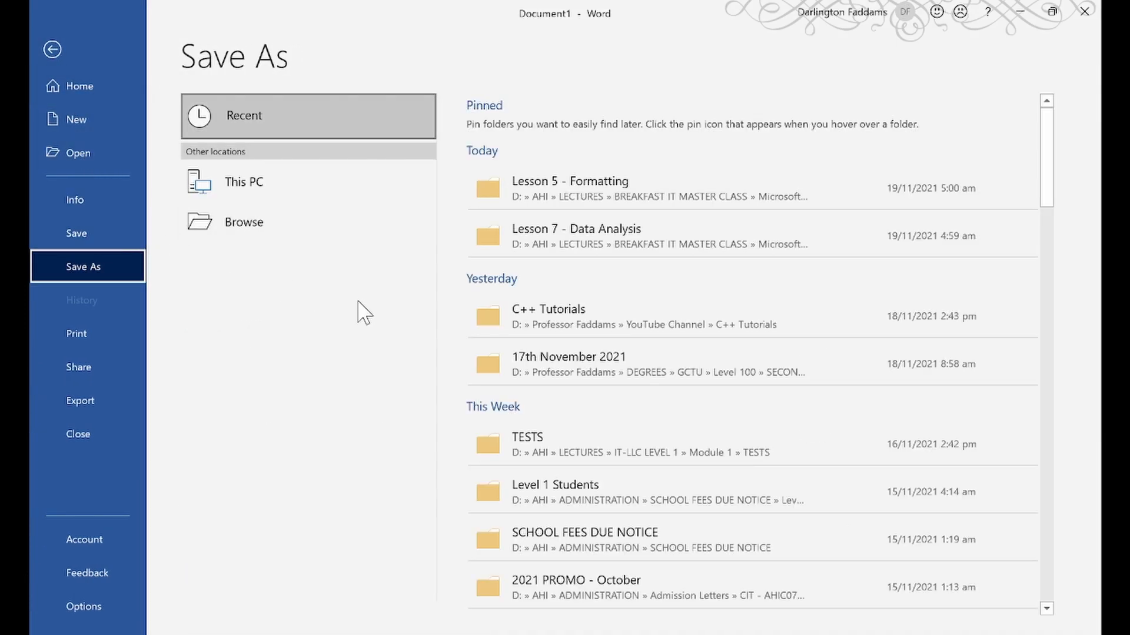
click(305, 236)
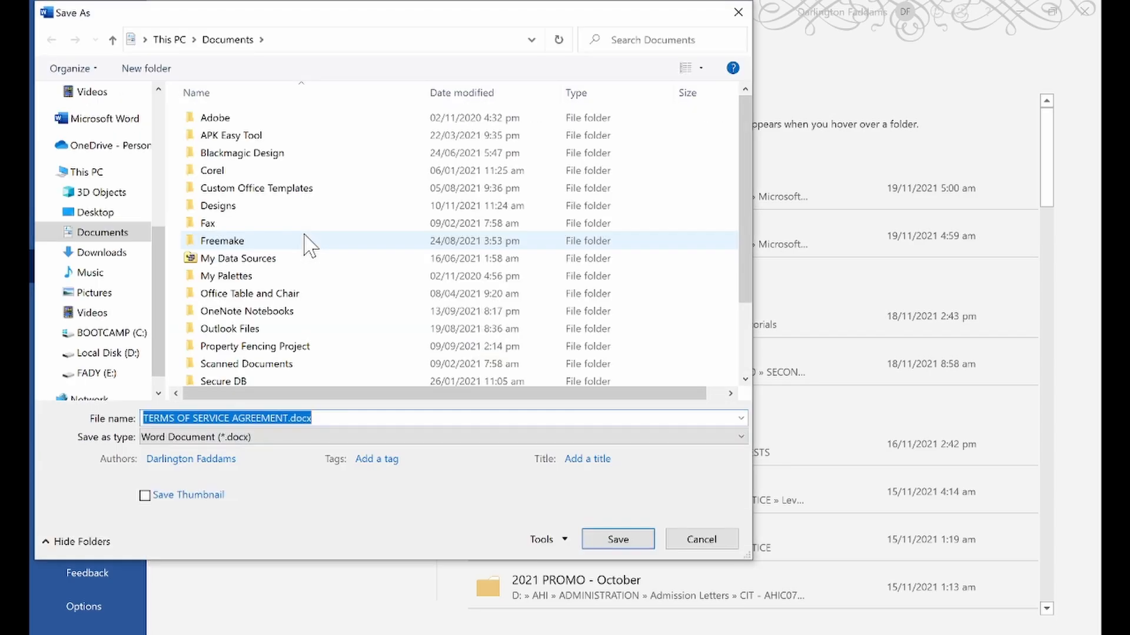
scroll(151, 224, up, 5)
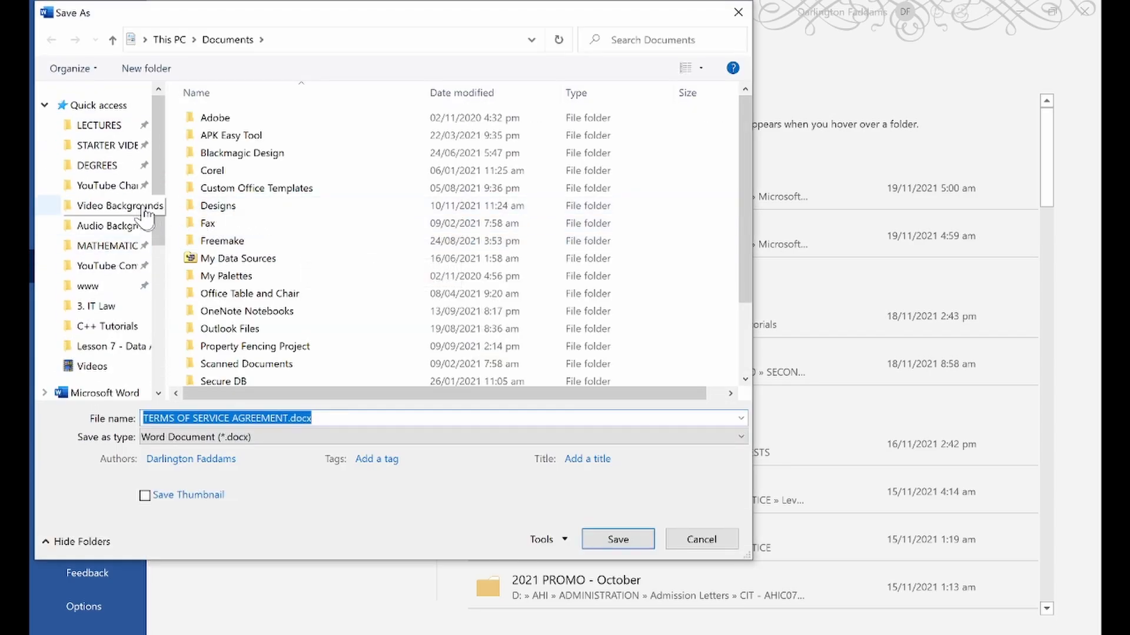
click(117, 127)
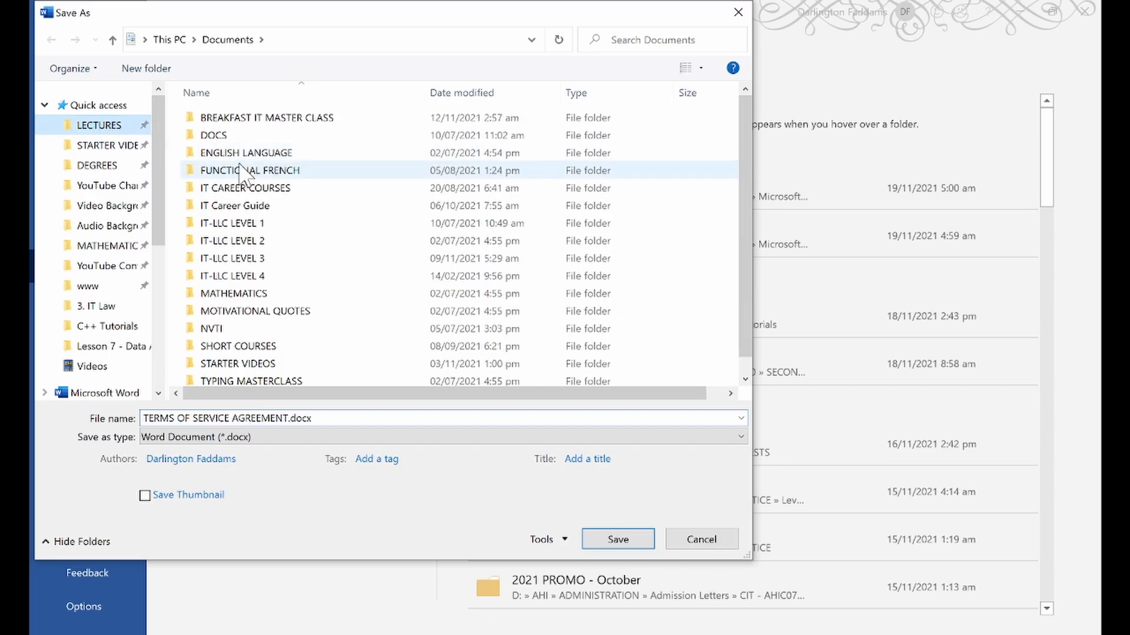
double_click(242, 118)
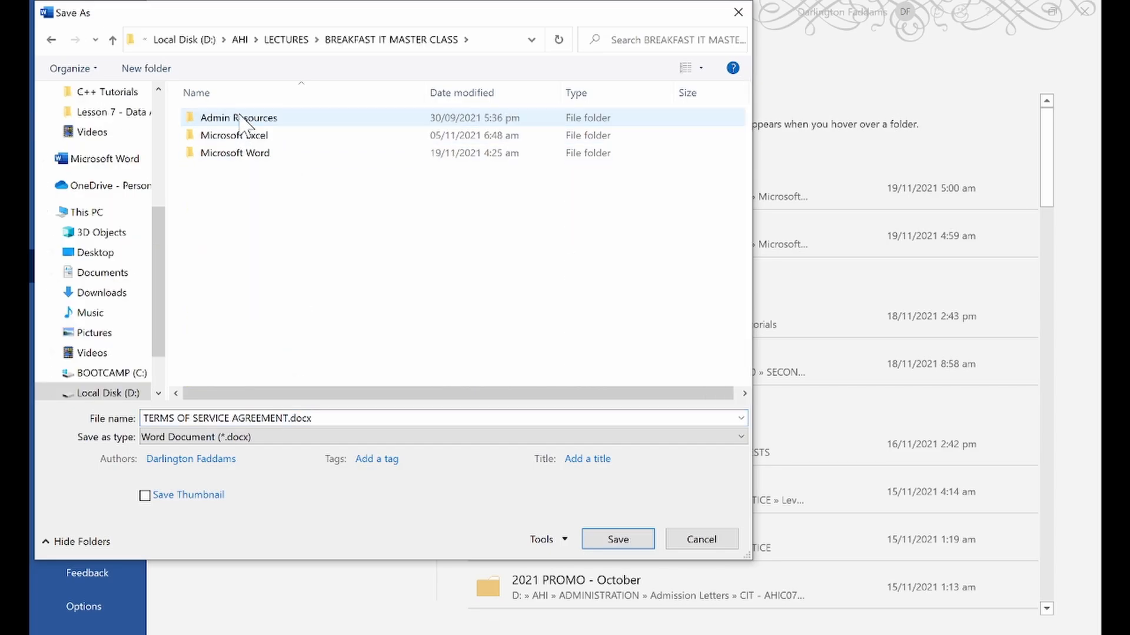
double_click(243, 154)
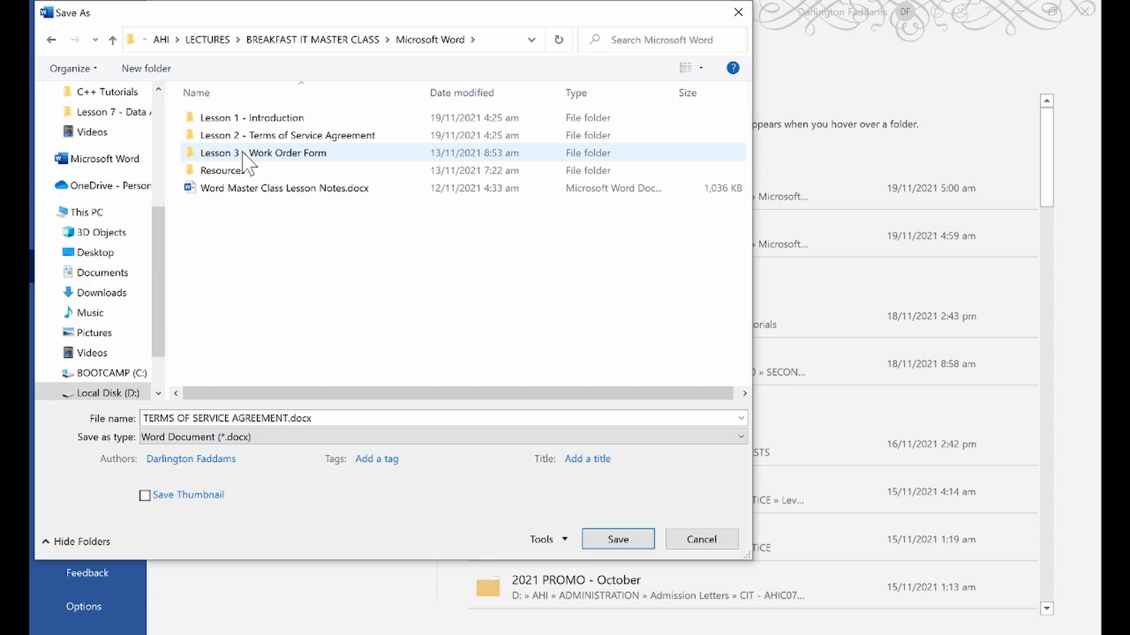
click(276, 137)
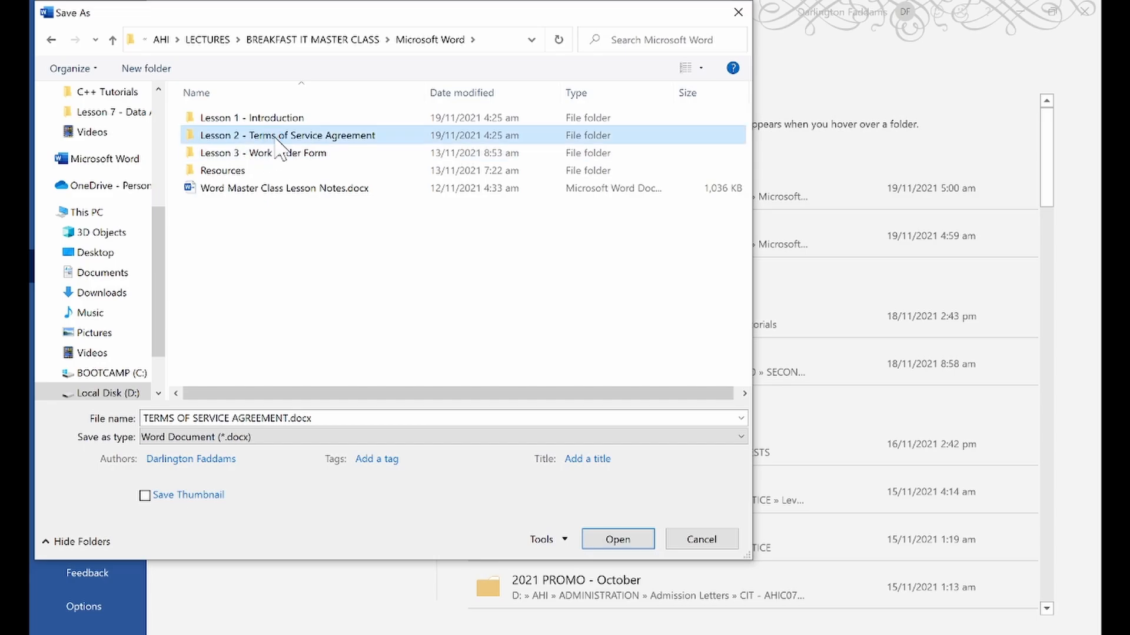
double_click(276, 141)
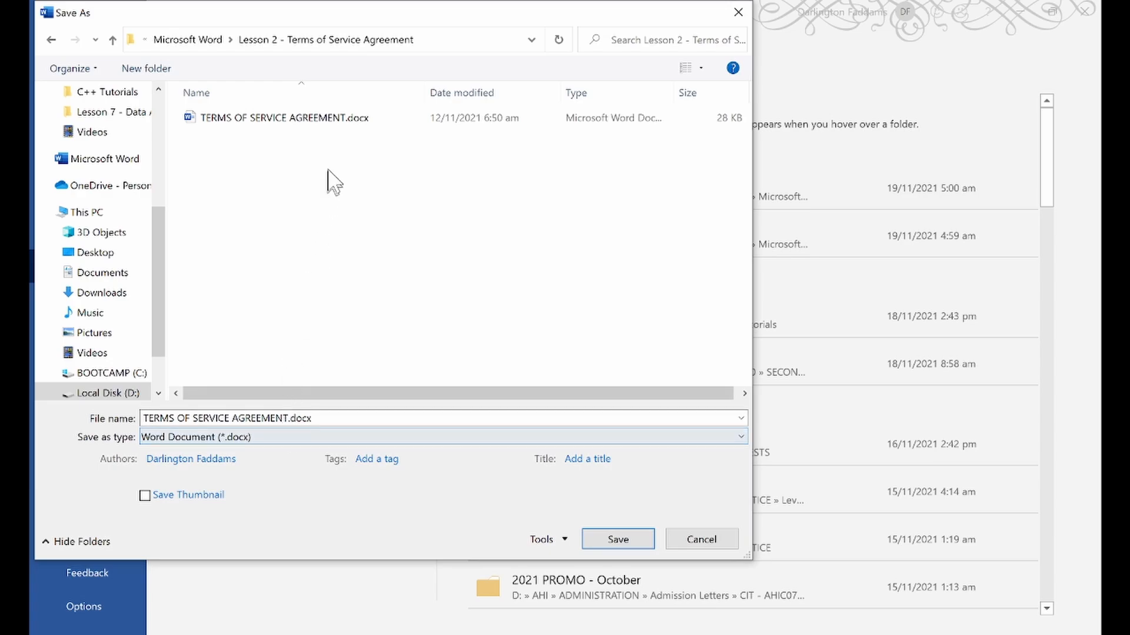
- Name the file TERMS OF SERVICE AGREEMENT 02.docx and save it as a Word document
click(290, 418)
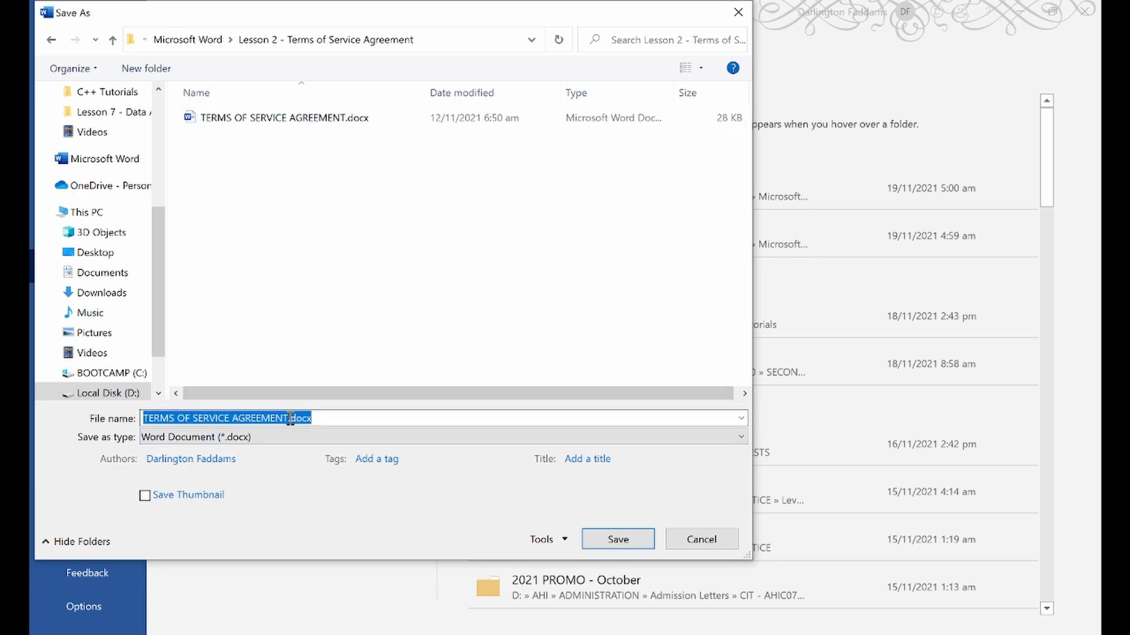
click(290, 418)
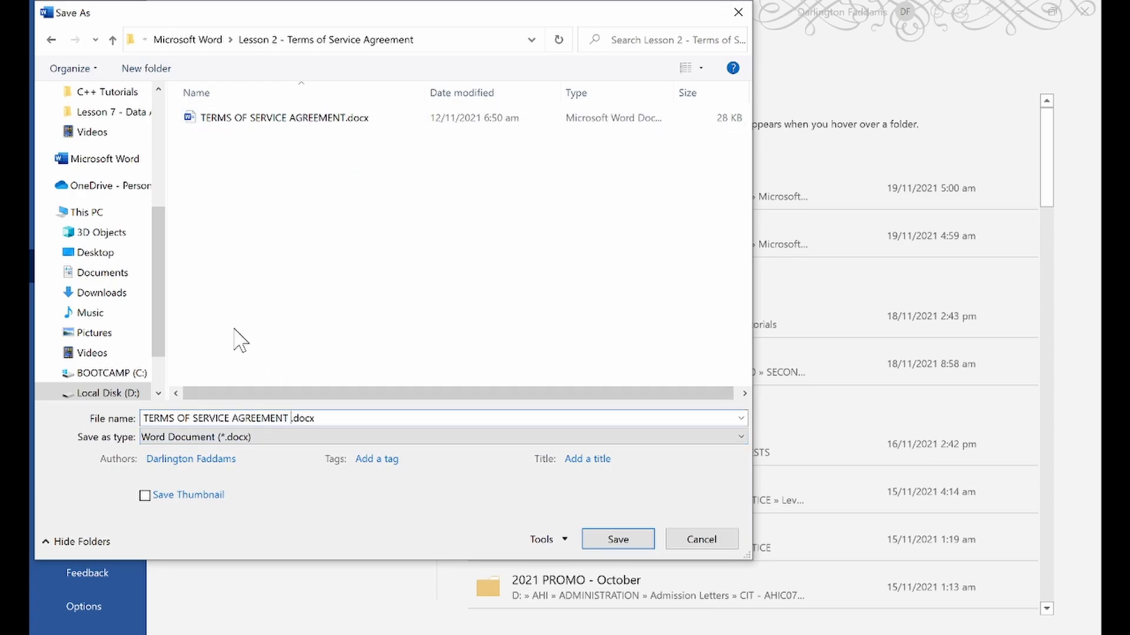
text(02)
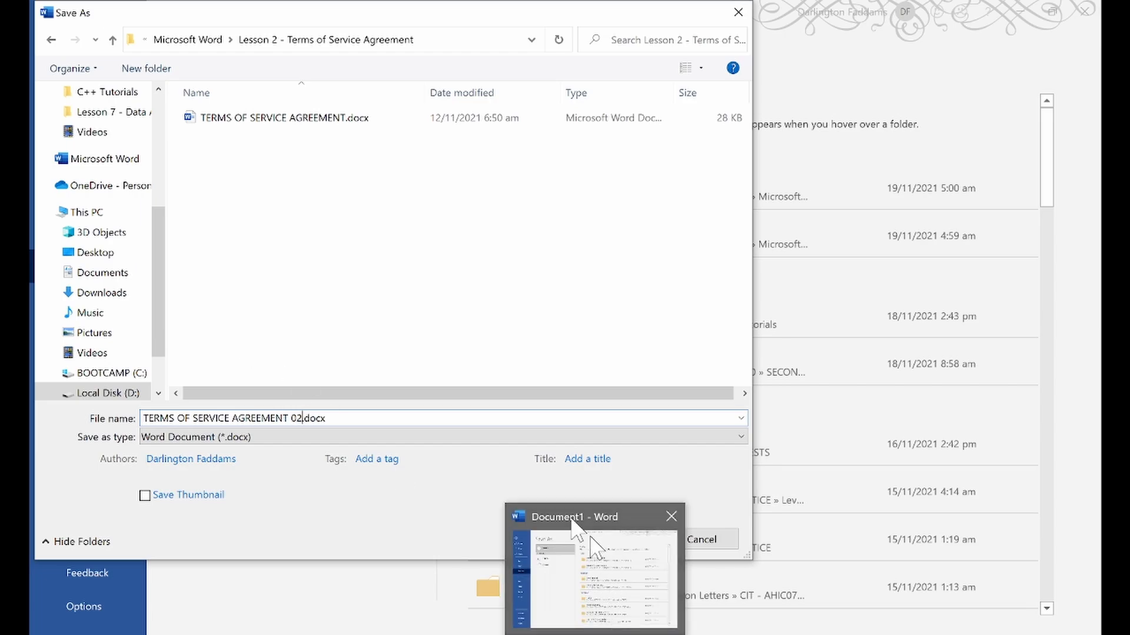
click(625, 538)
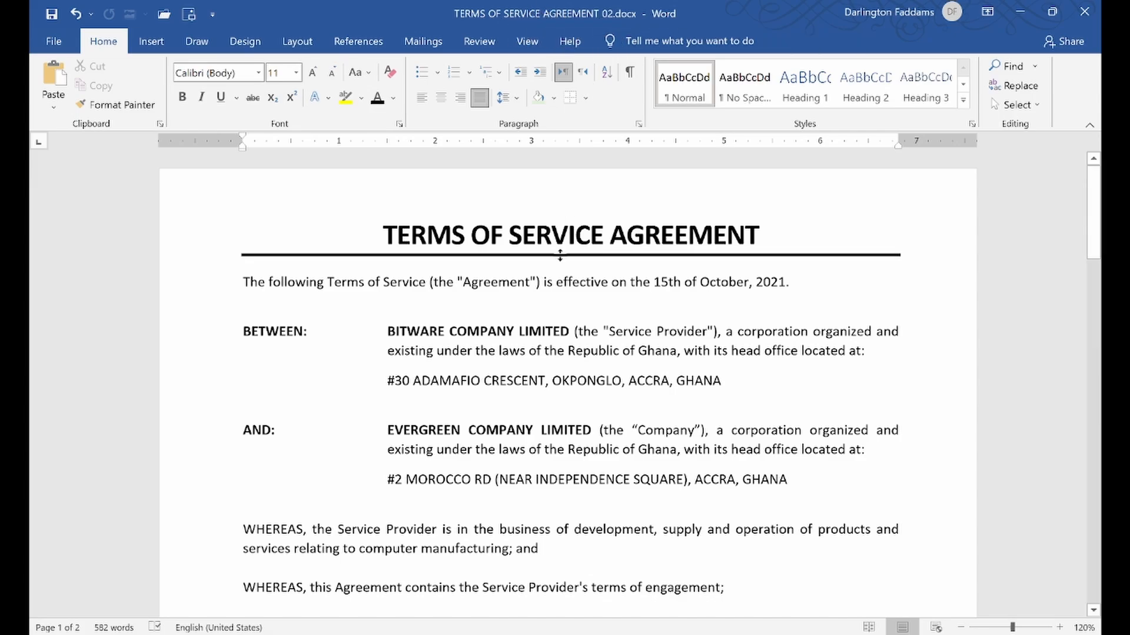
- Save a PDF copy named TERMS OF SERVICE AGREEMENT 02.pdf in the Lesson 2 - Terms of Service Agreement folder
click(51, 40)
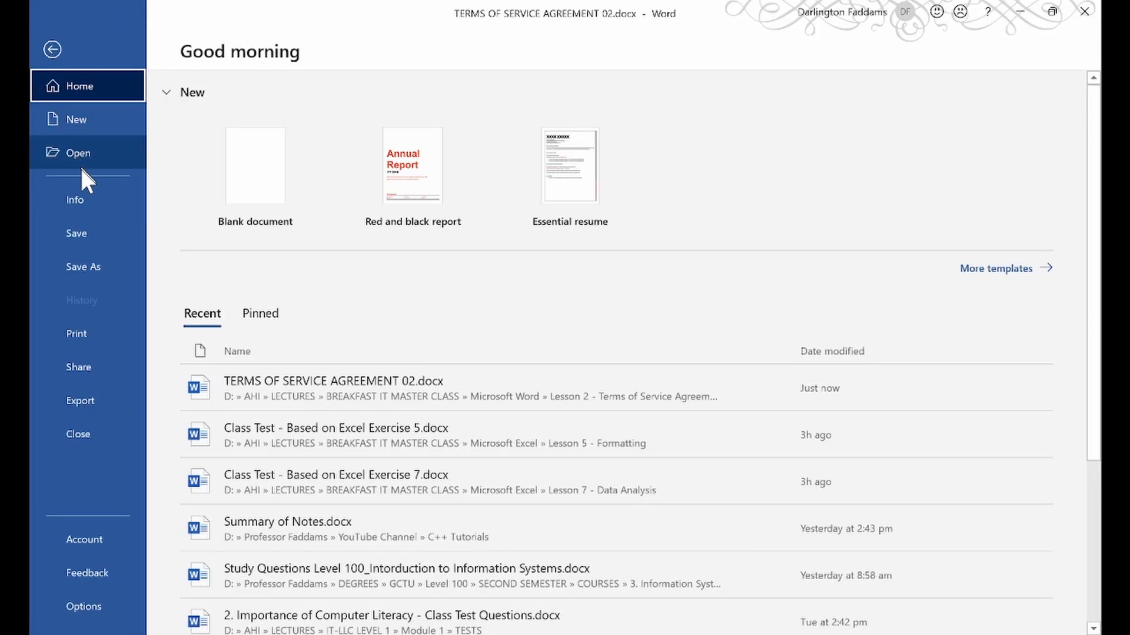
click(98, 268)
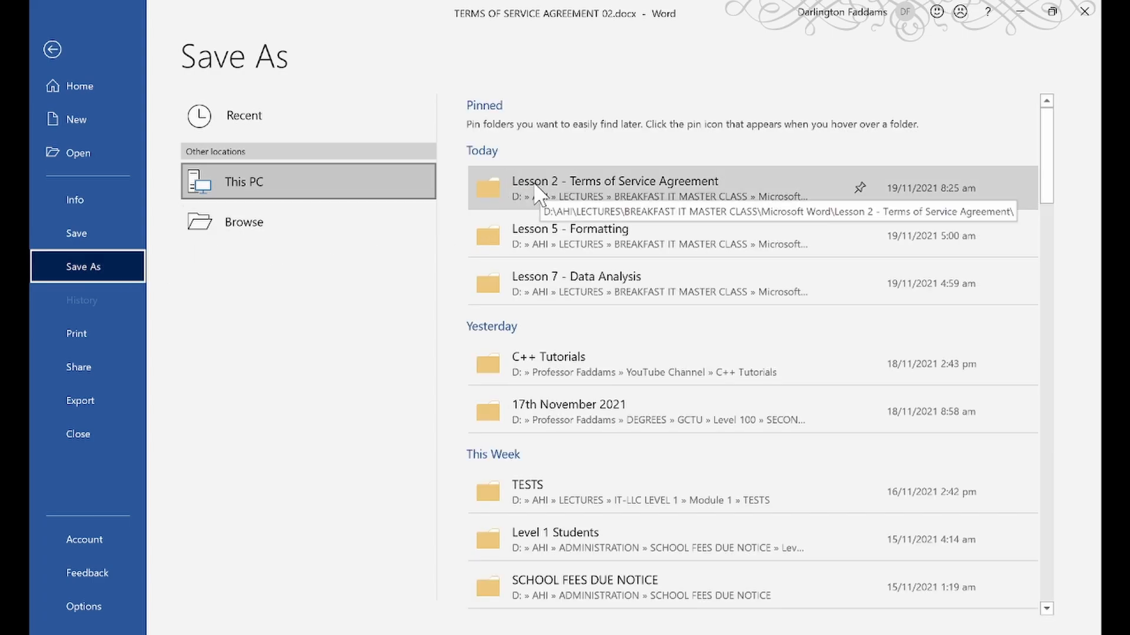
click(548, 194)
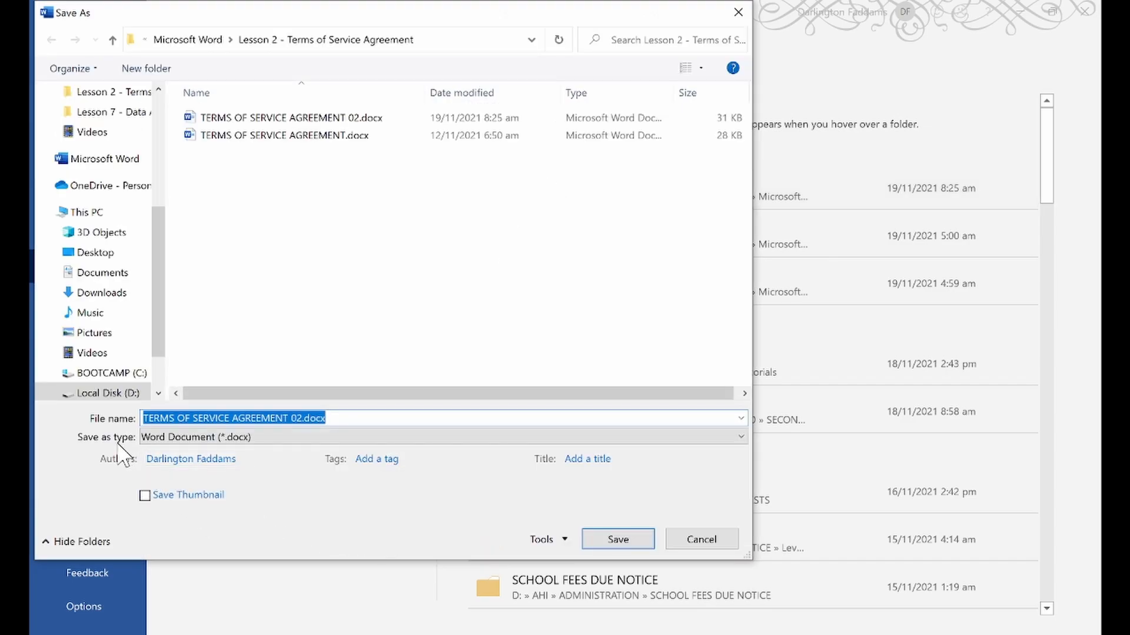
click(150, 438)
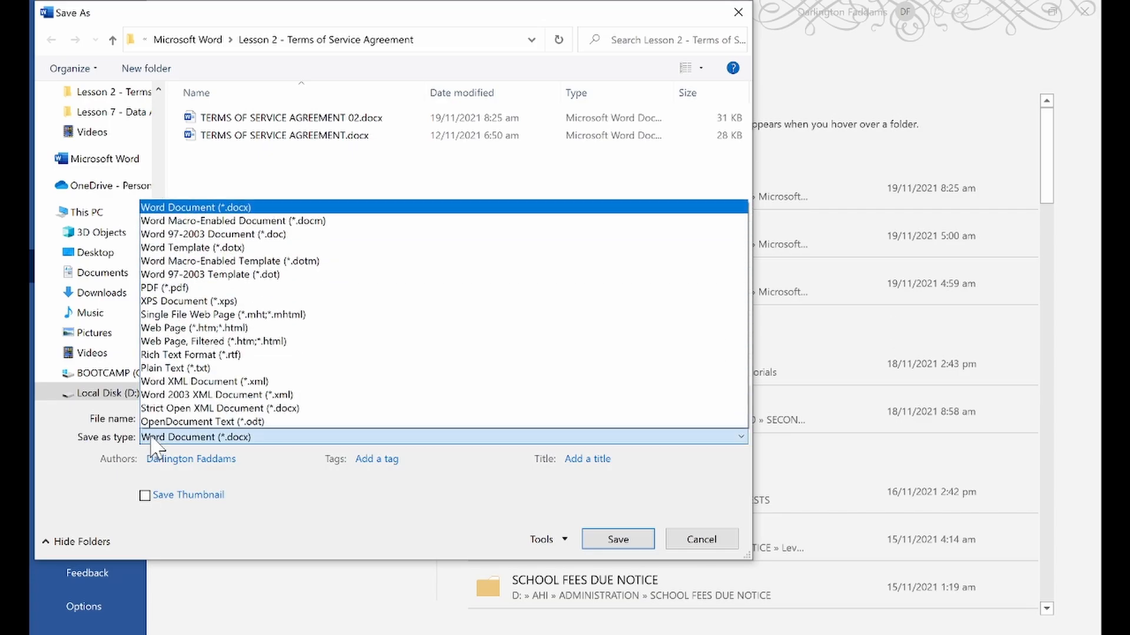
click(185, 289)
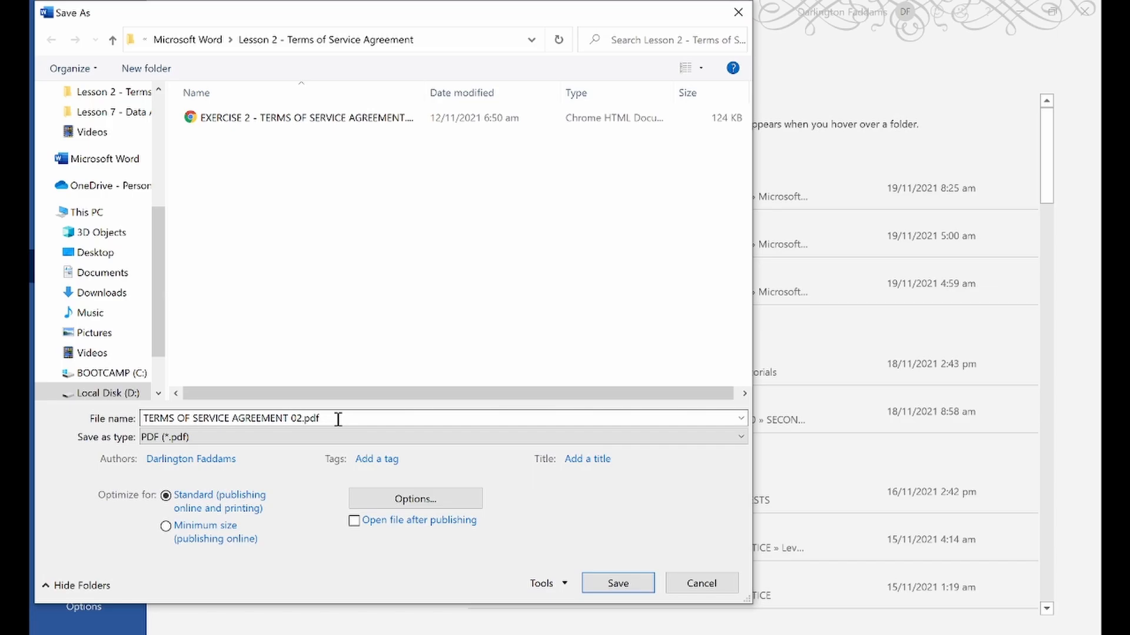
click(630, 591)
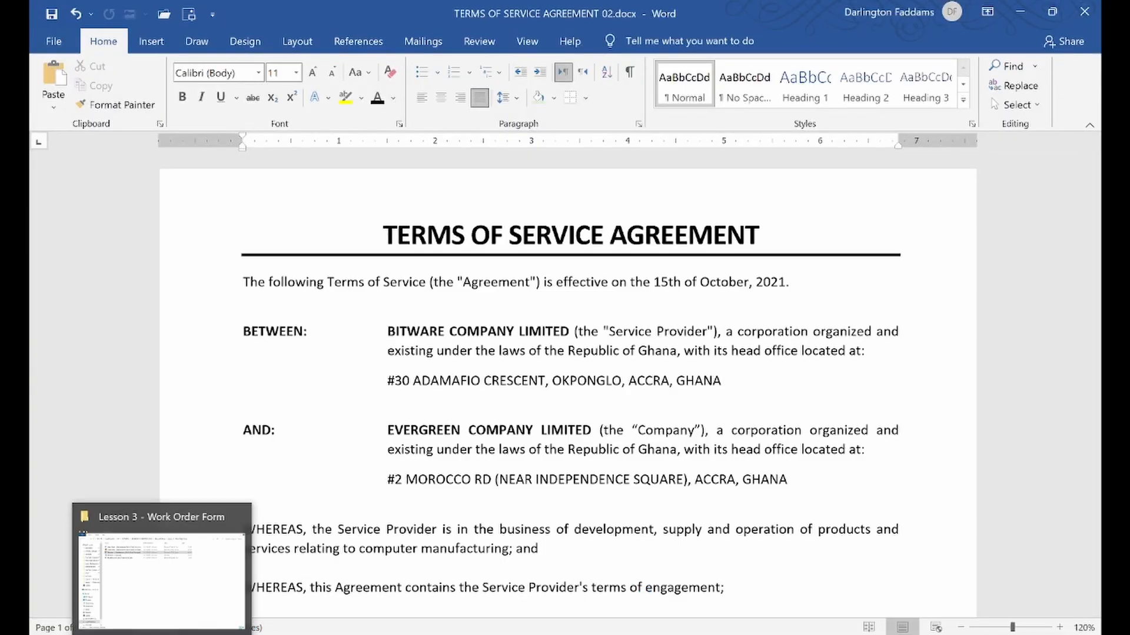
- Switch to File Explorer and open the Lesson 2 - Terms of Service Agreement folder to check the saved files
click(265, 624)
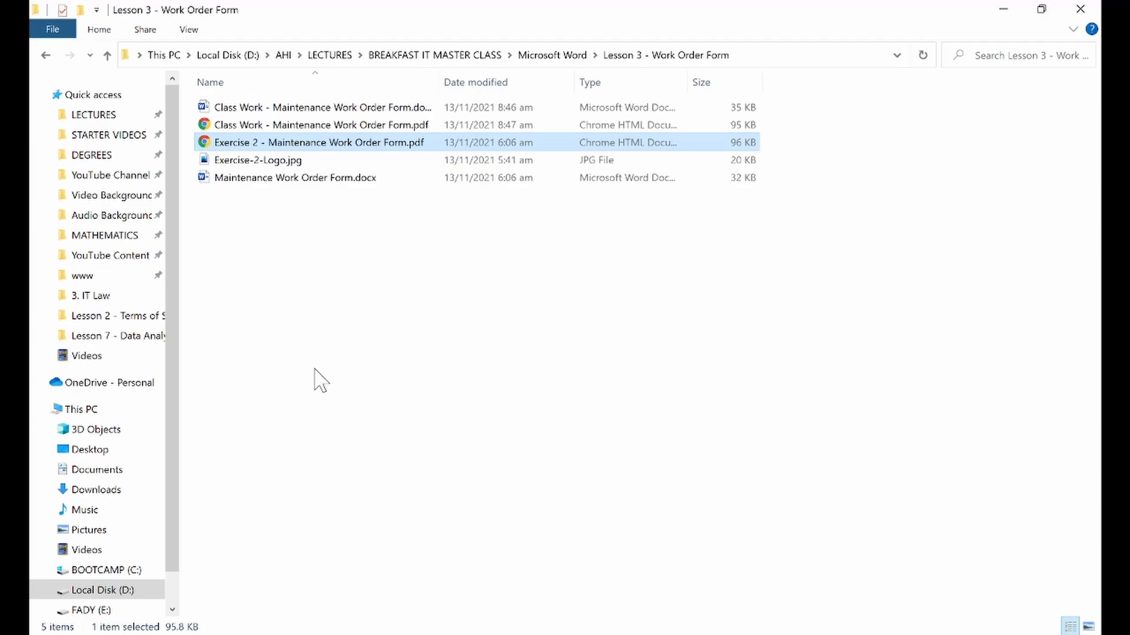
click(537, 57)
double_click(323, 125)
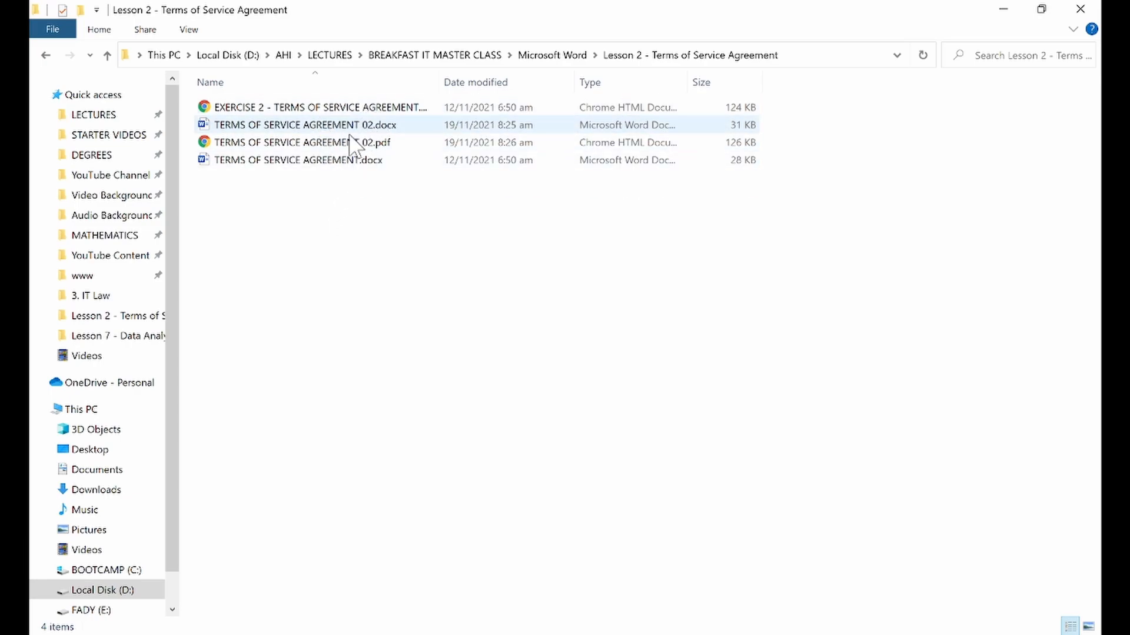
- Open TERMS OF SERVICE AGREEMENT 02.pdf in Chrome and review both pages of the exported agreement
click(317, 144)
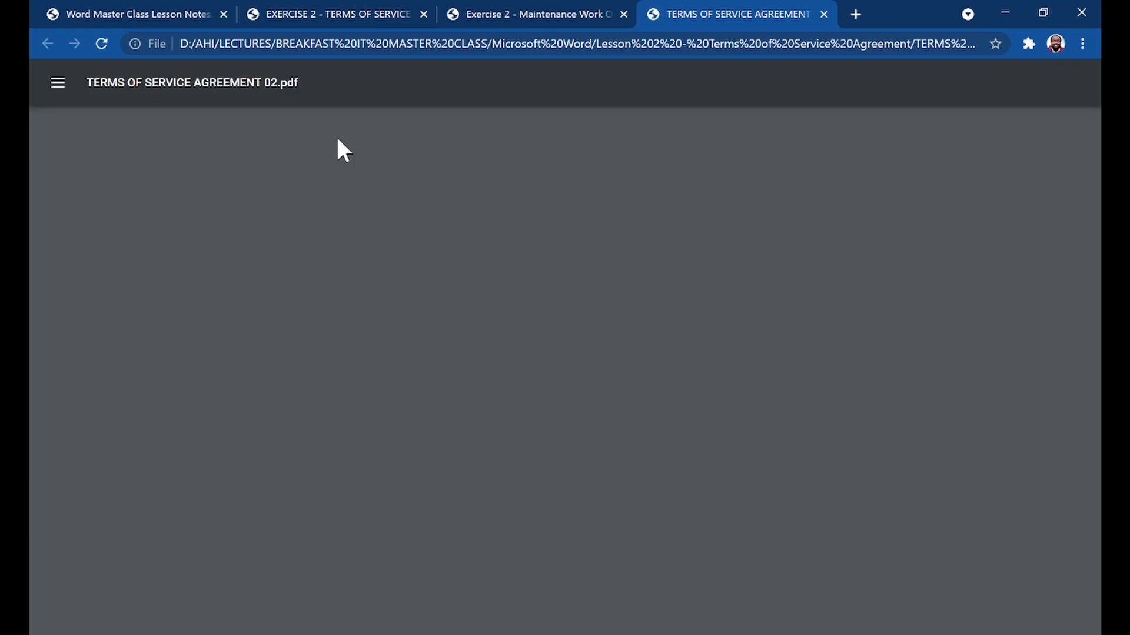
scroll(529, 316, down, 20)
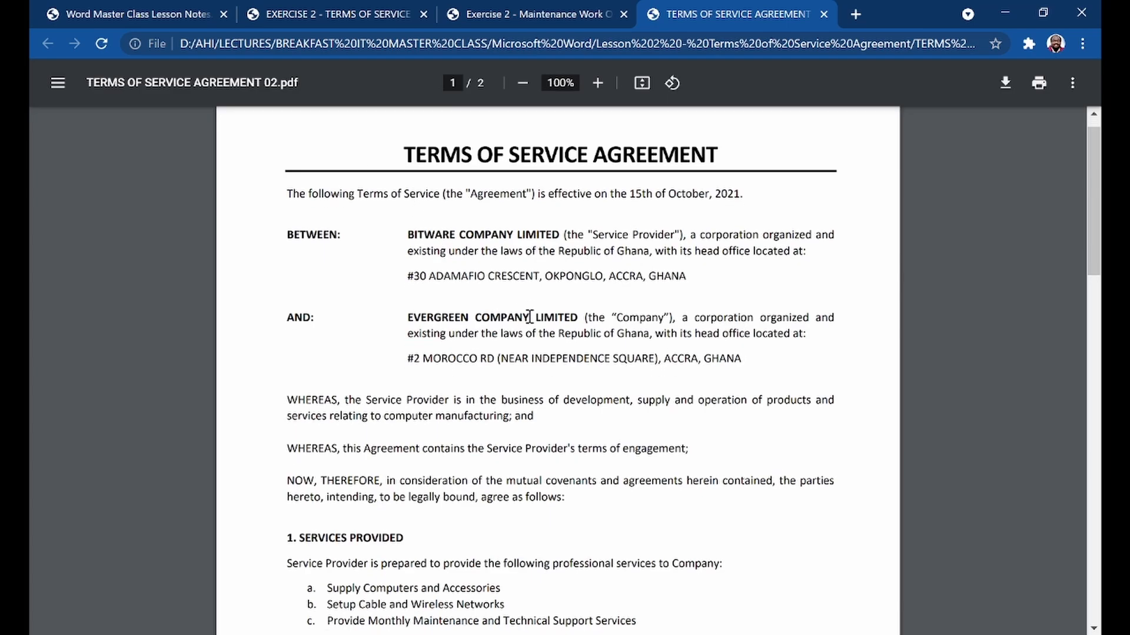
scroll(529, 316, down, 3)
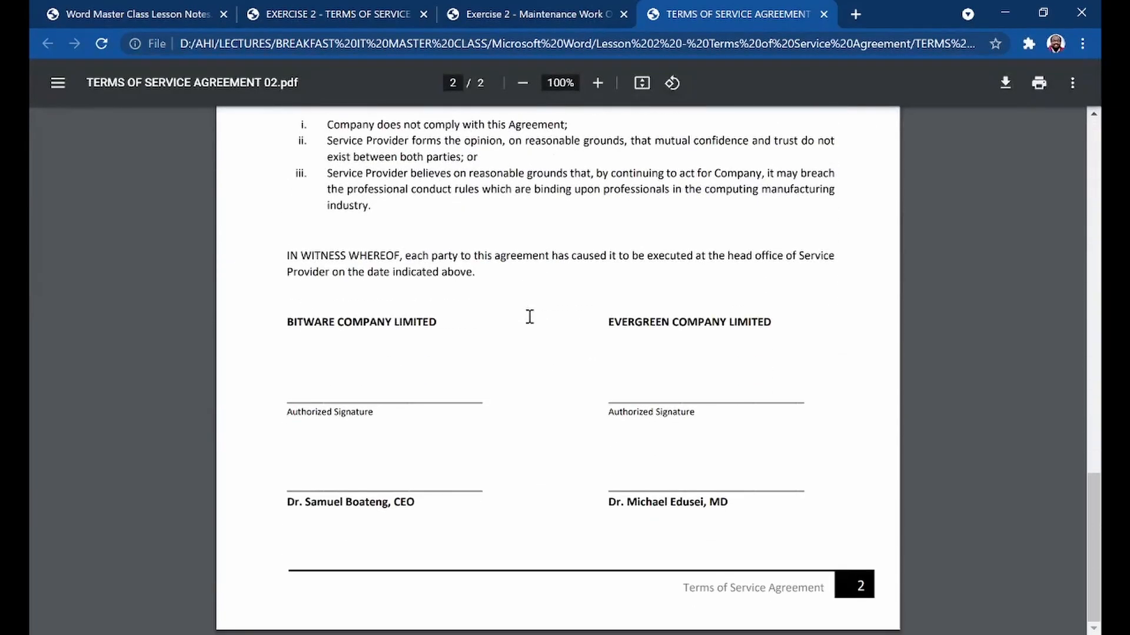
scroll(529, 317, up, 5)
scroll(530, 317, up, 15)
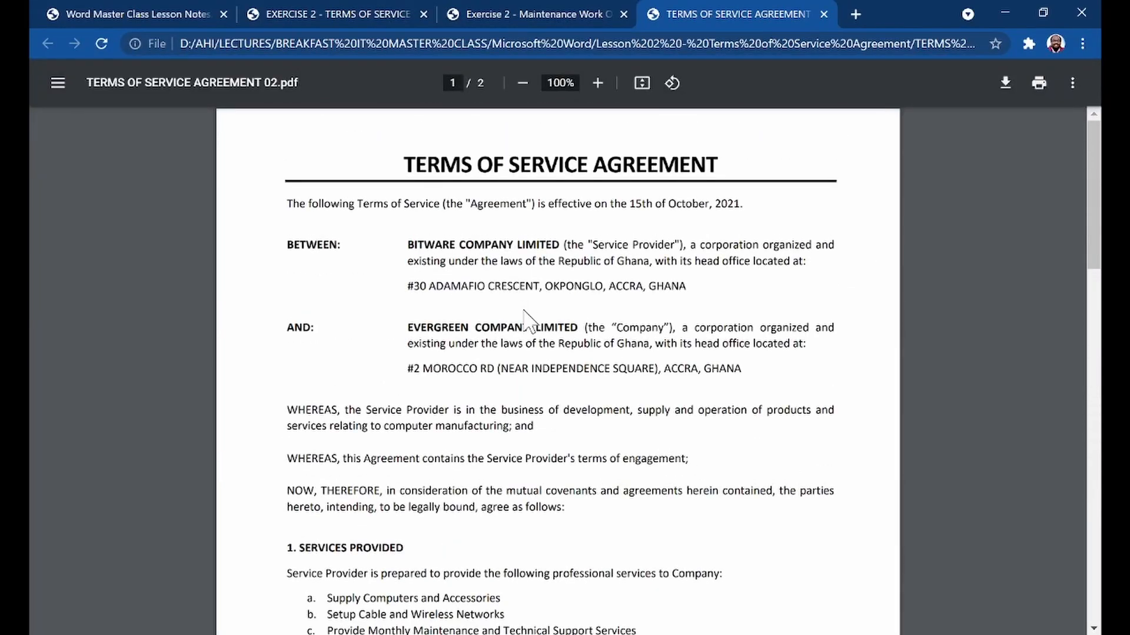
- Switch back to TERMS OF SERVICE AGREEMENT 02.docx in Word and review the layout from the title through the numbered sections
key(alt+Tab)
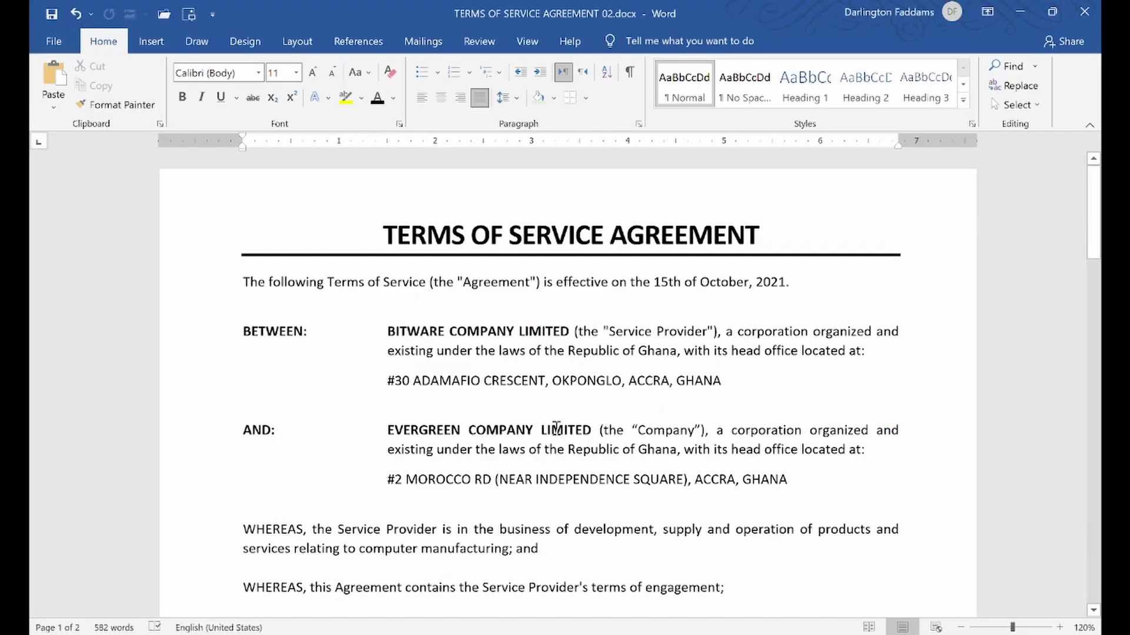
scroll(556, 426, down, 15)
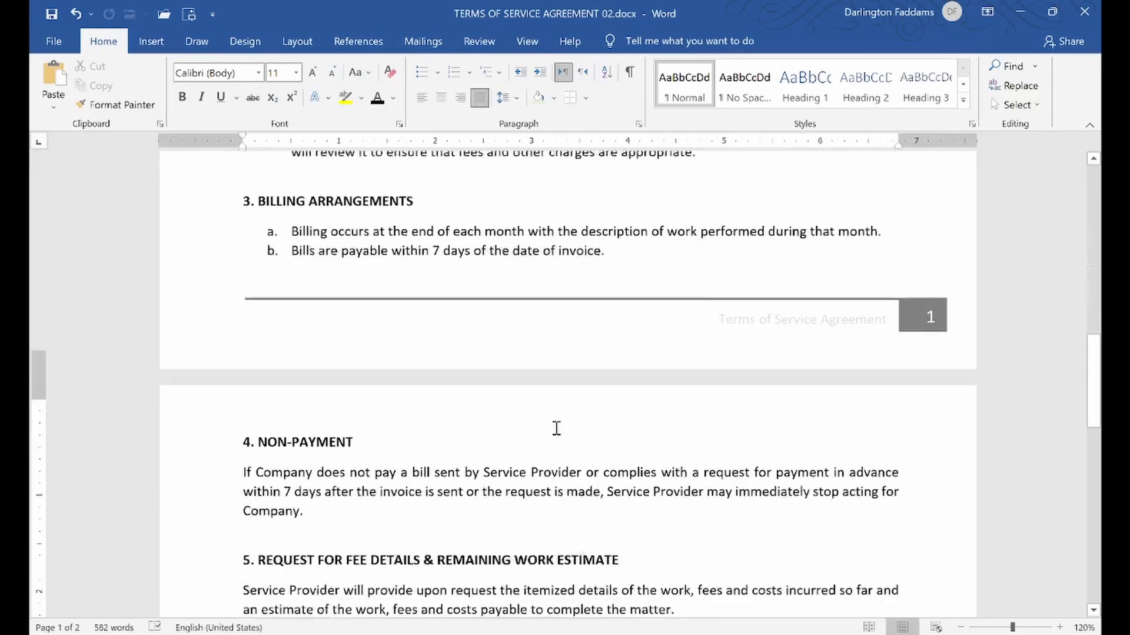
scroll(556, 428, down, 4)
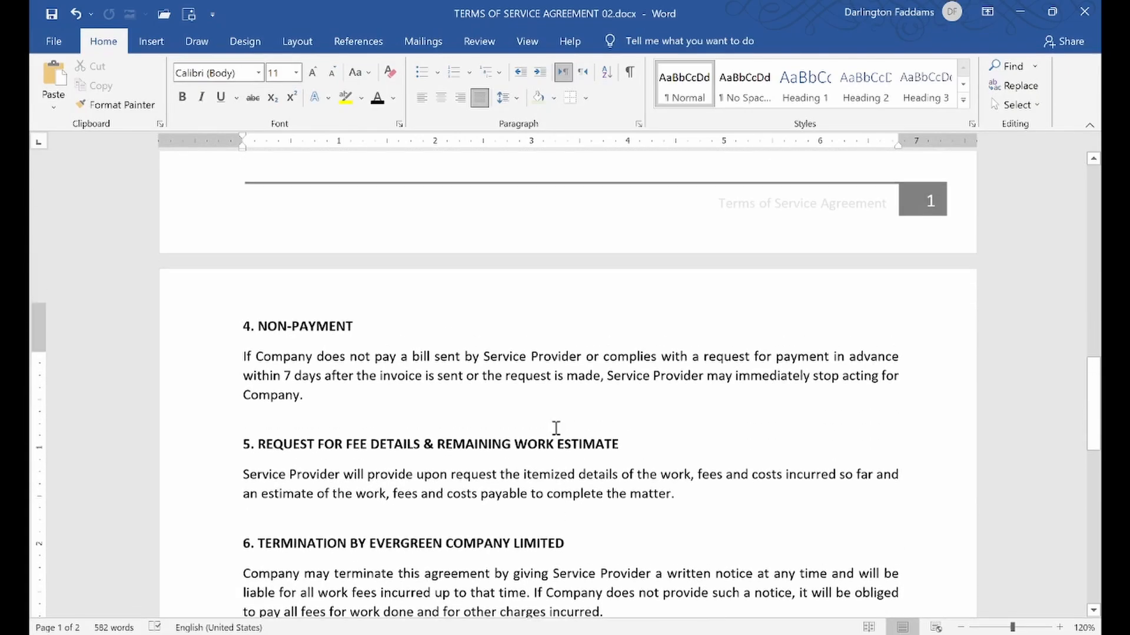
scroll(556, 429, up, 14)
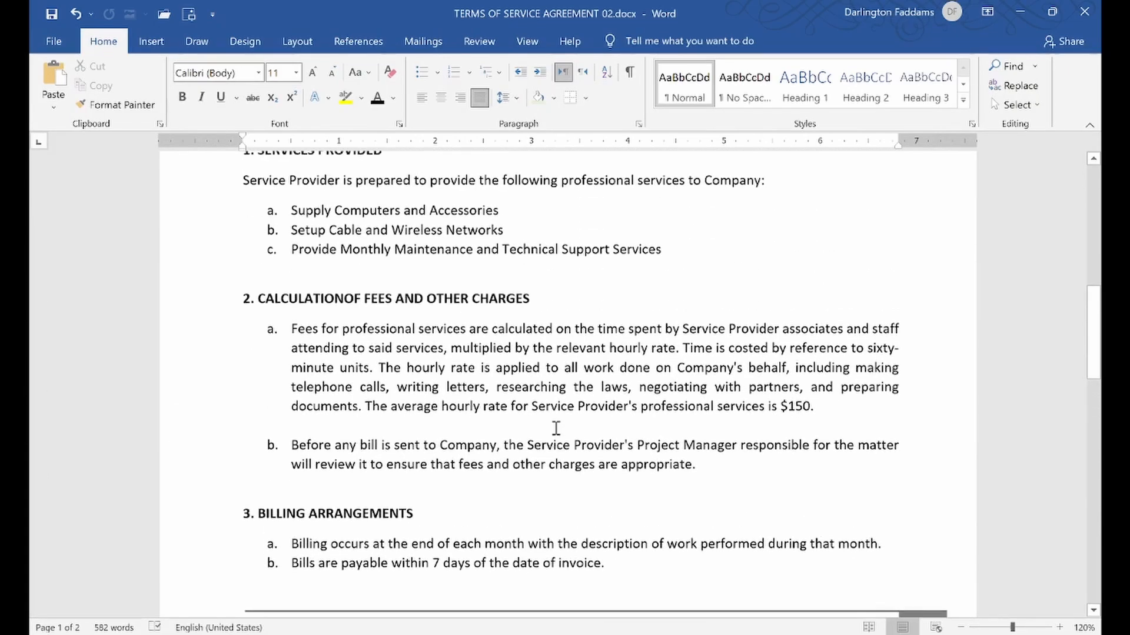
scroll(556, 428, up, 9)
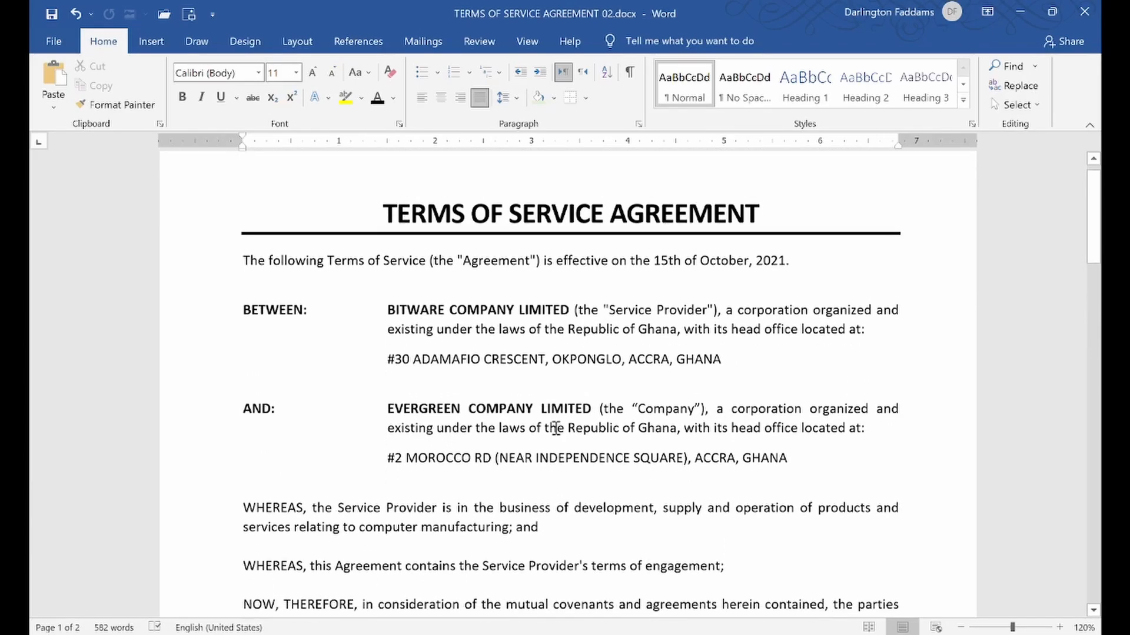
scroll(556, 428, down, 13)
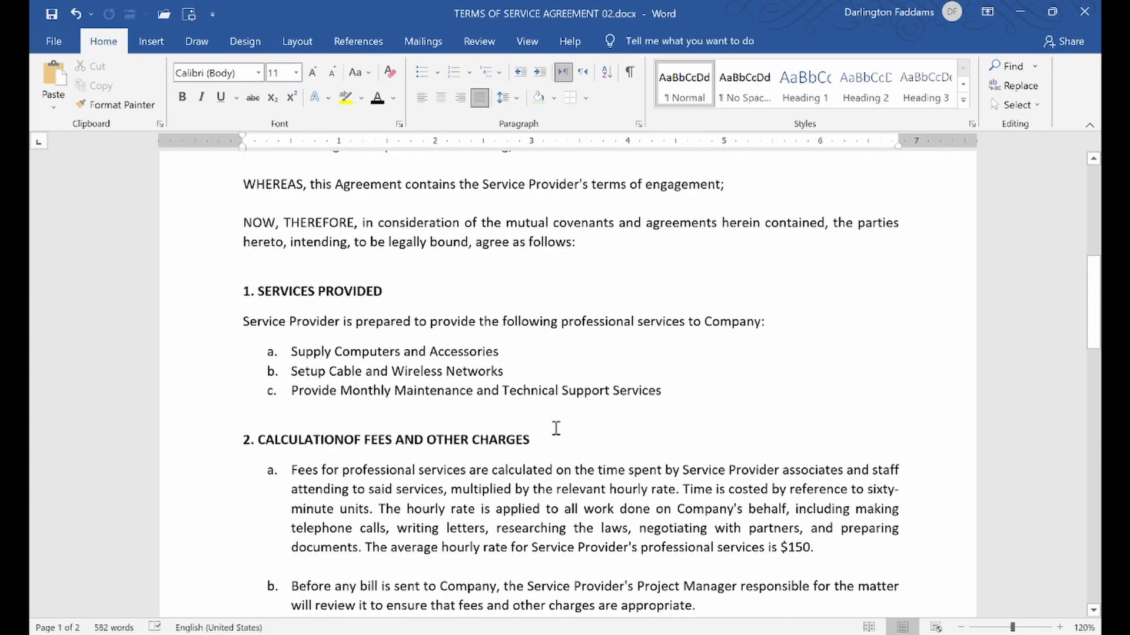
scroll(556, 429, up, 14)
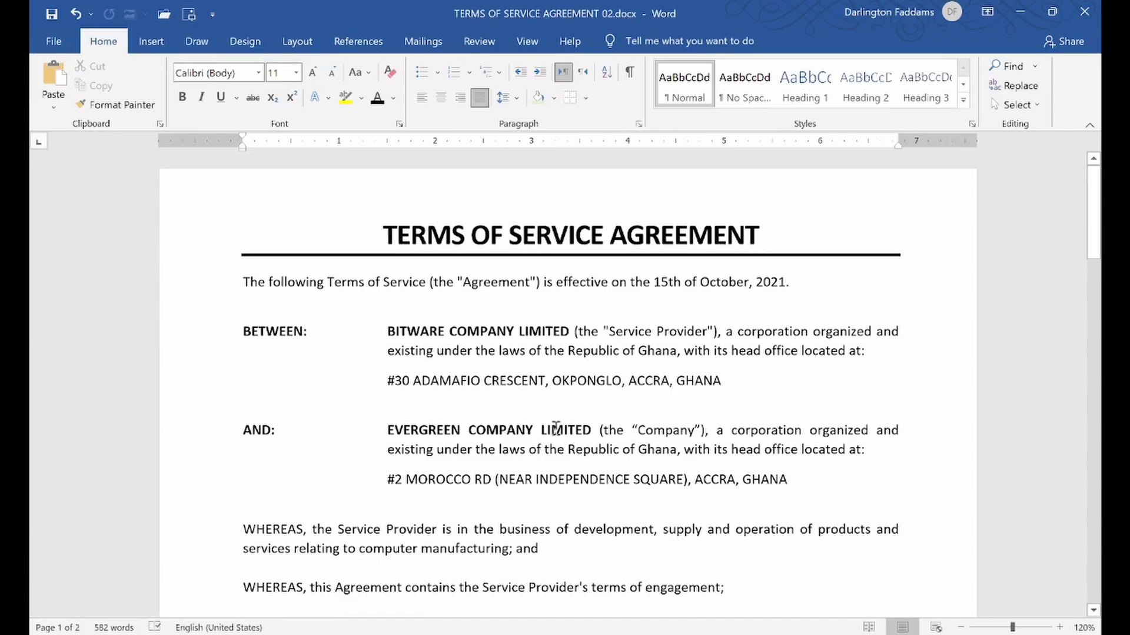